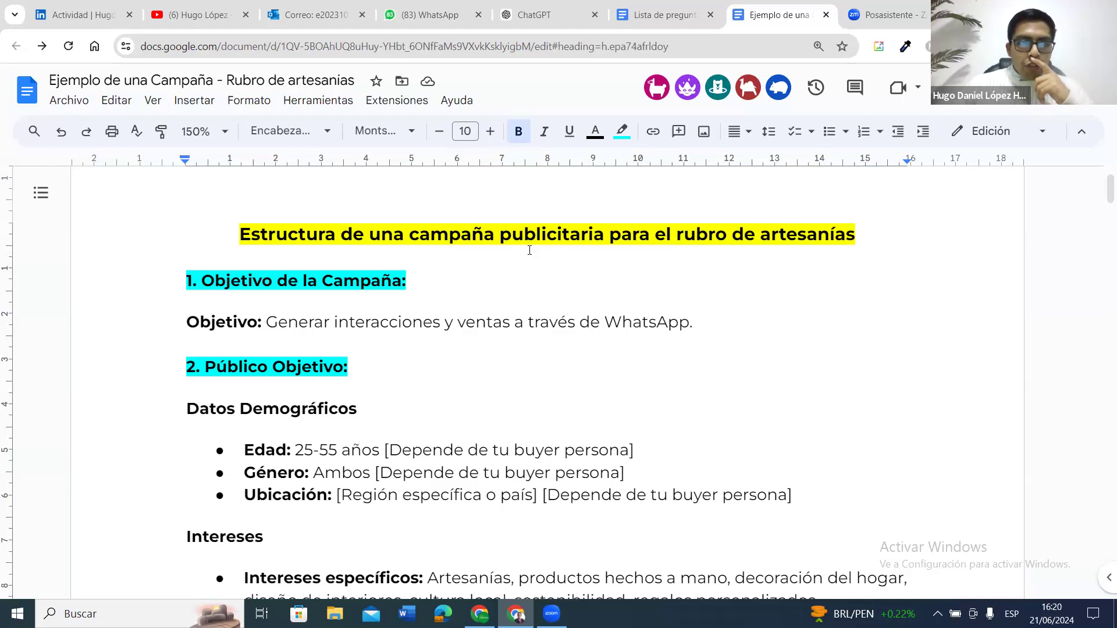
pyautogui.click(449, 278)
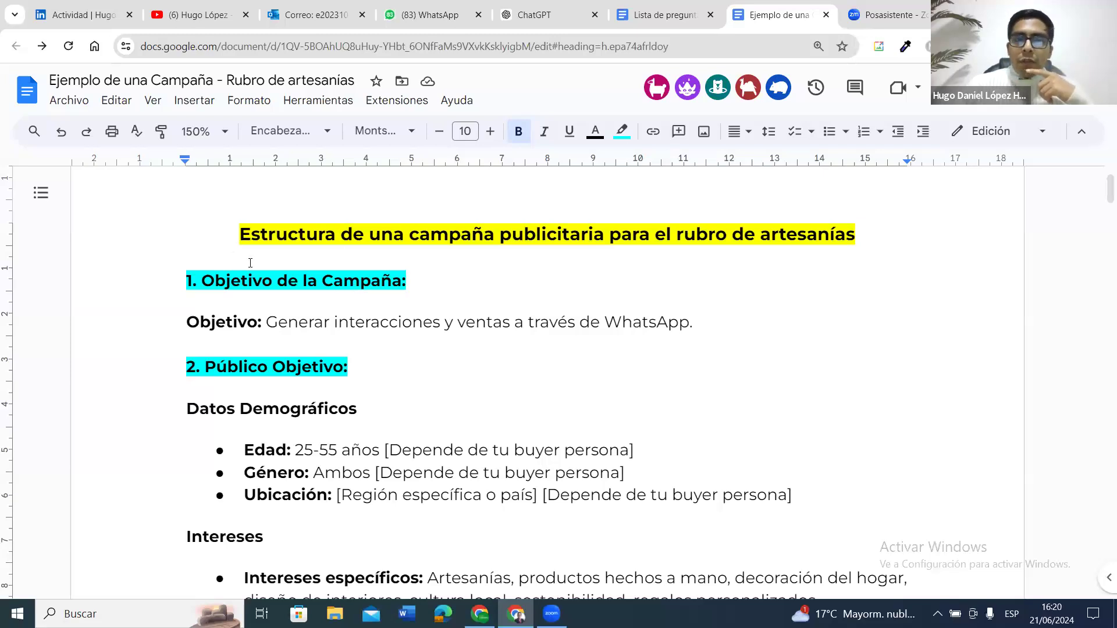
# - Load Meta Ads Manager at adsmanager.facebook.com in a new tab and maximize the window
pyautogui.click(480, 614)
pyautogui.hotkey('ctrl', 't')
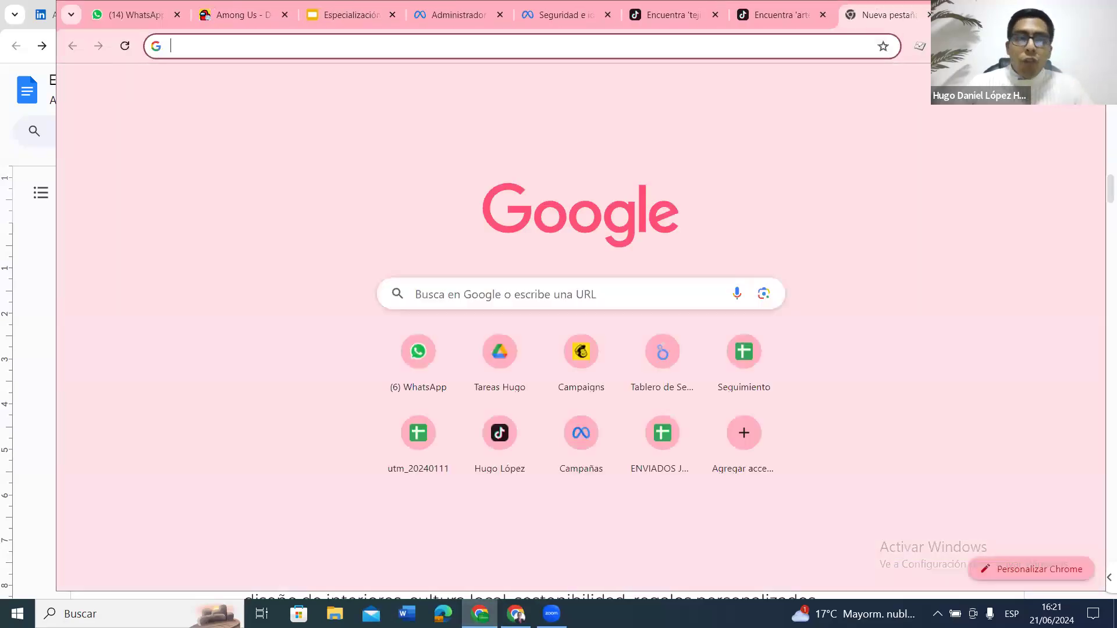
pyautogui.write('ads')
pyautogui.press('Return')
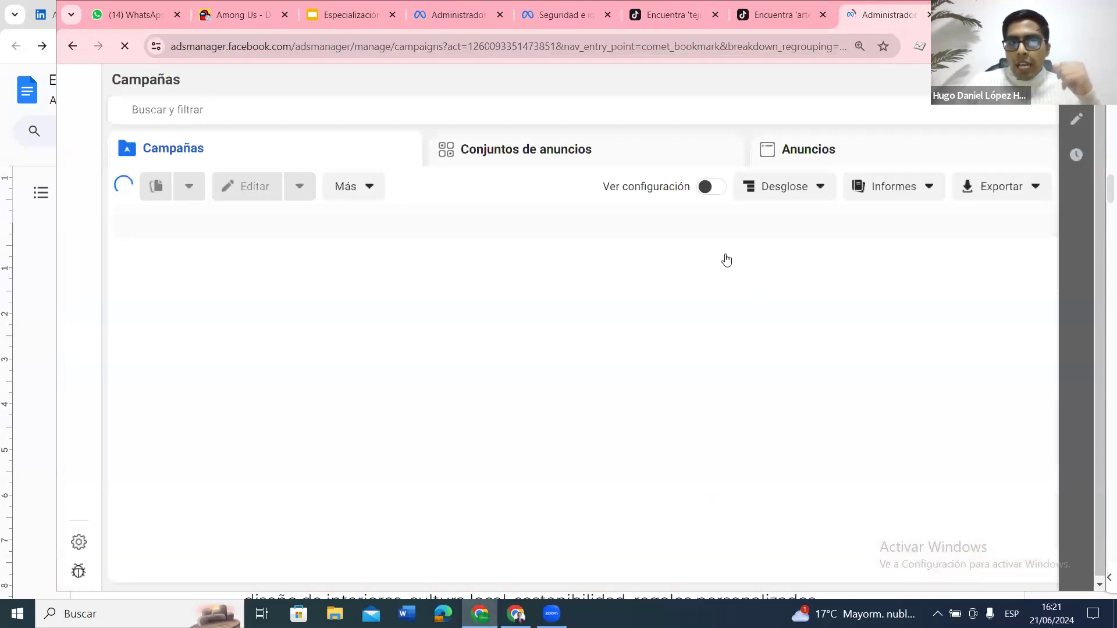
pyautogui.press('super+Up')
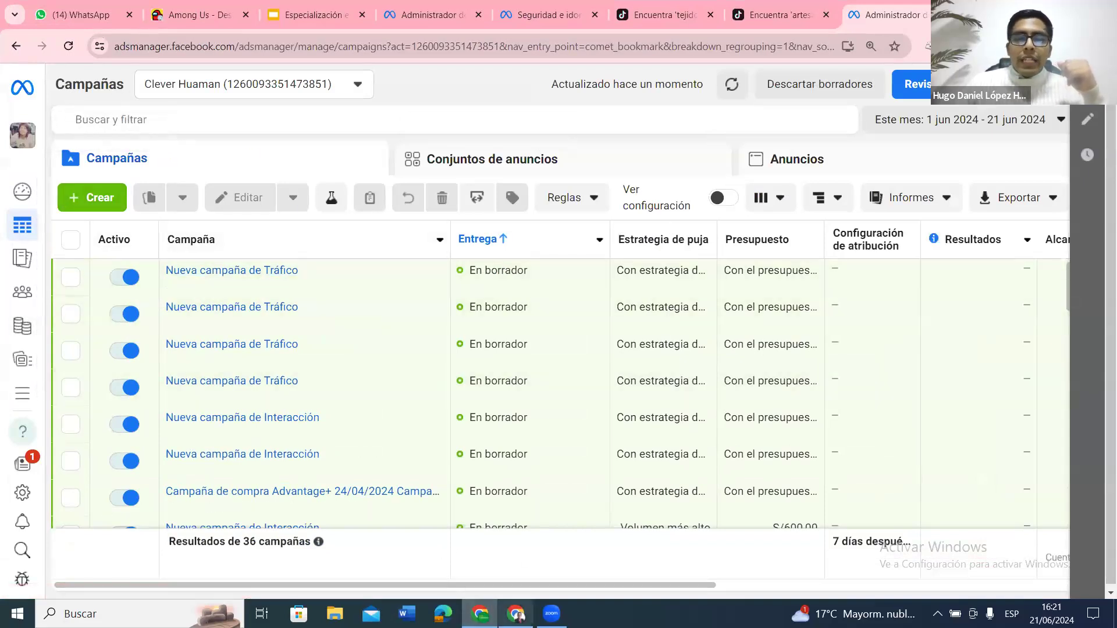
# - In the other window, open TikTok Ads Manager in a new tab from the 'tiktok' suggestion
pyautogui.click(515, 614)
pyautogui.hotkey('ctrl', 't')
pyautogui.write('tiktok')
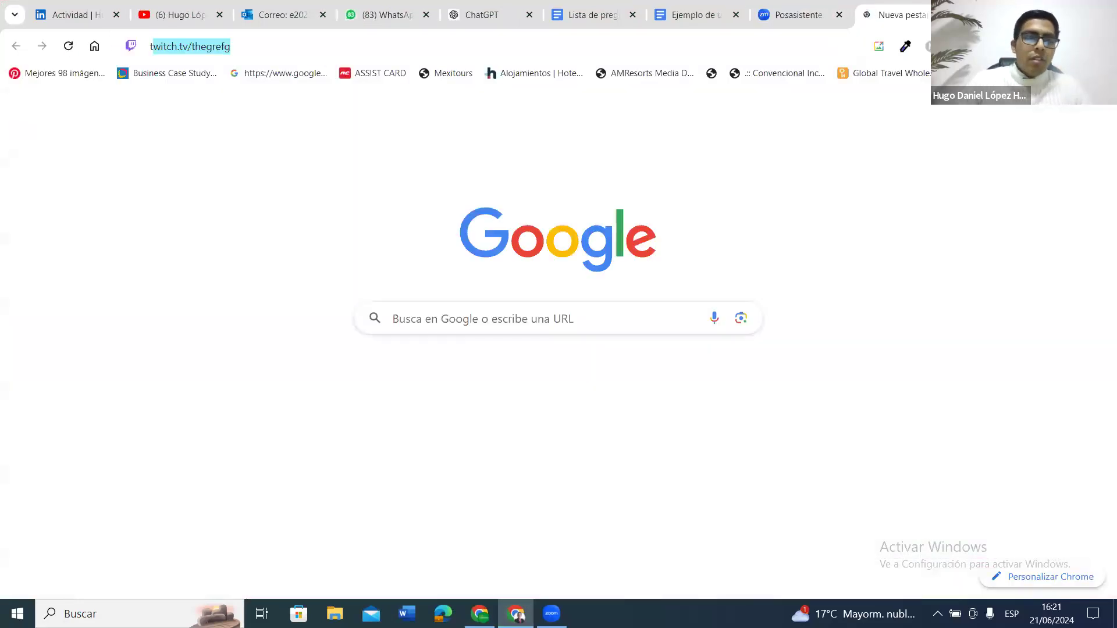
pyautogui.click(461, 224)
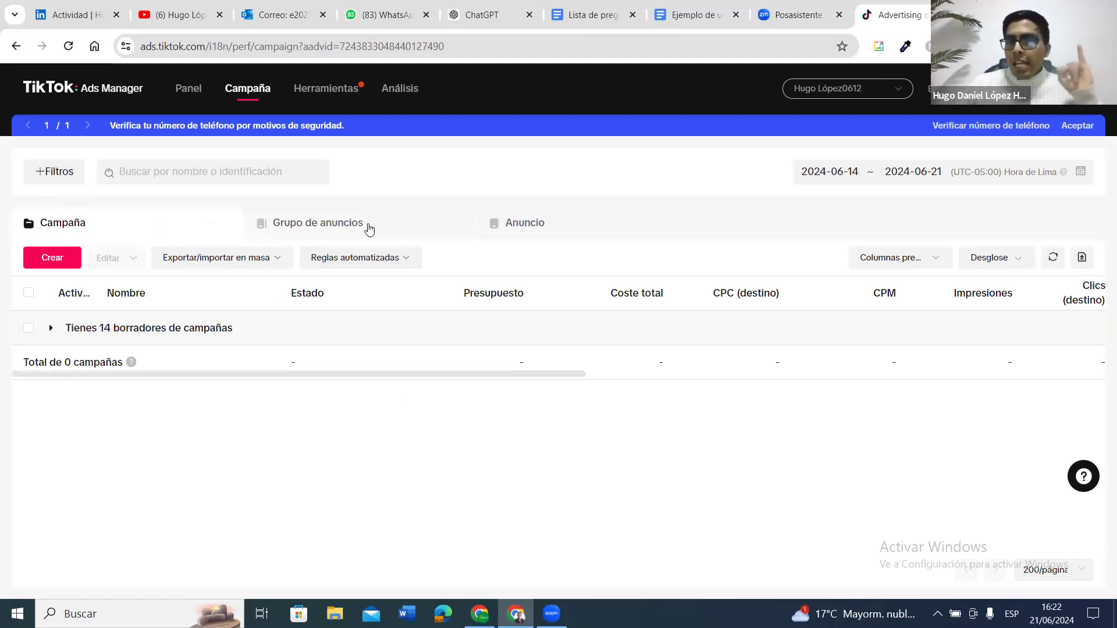
# - Compare TikTok's 14 campaign drafts with the Meta Ads campaign list by alternating windows
pyautogui.click(480, 614)
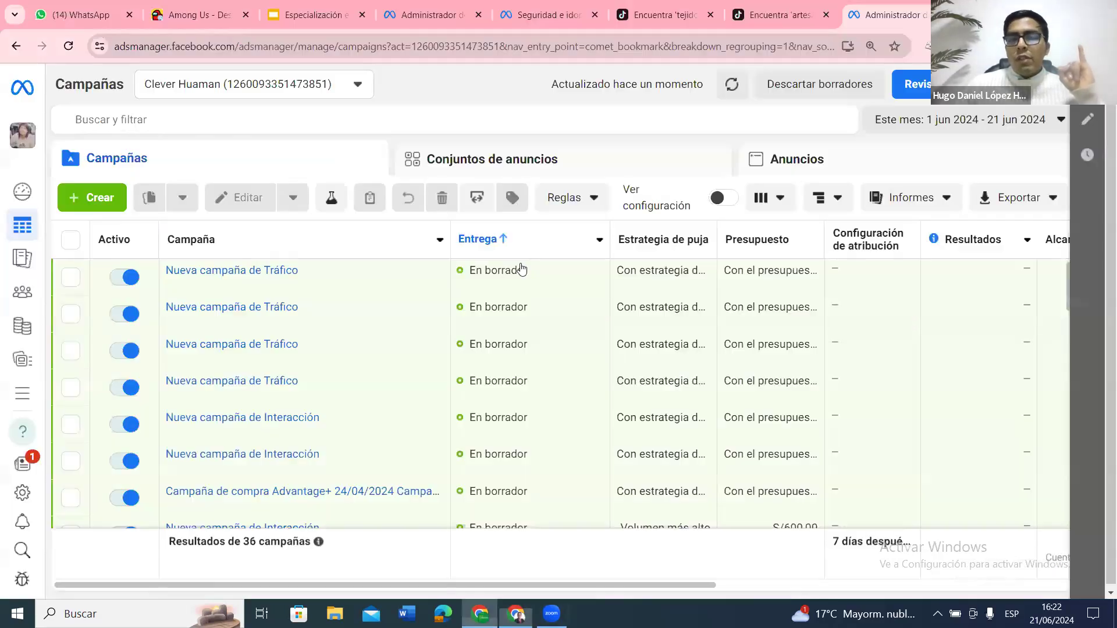
pyautogui.hotkey('alt', 'Tab')
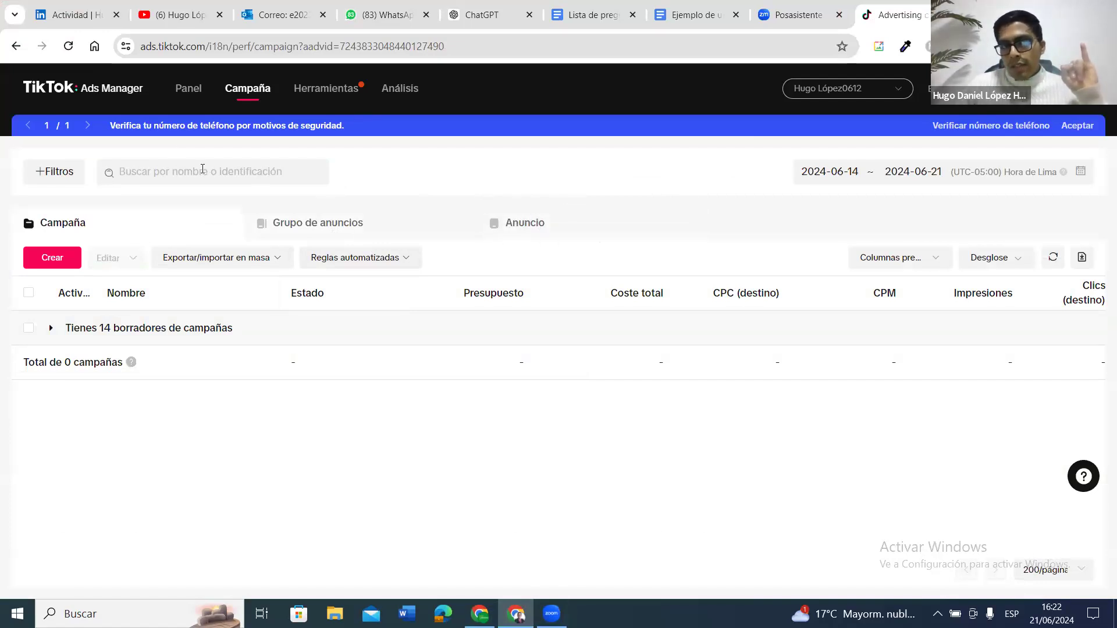
pyautogui.click(518, 611)
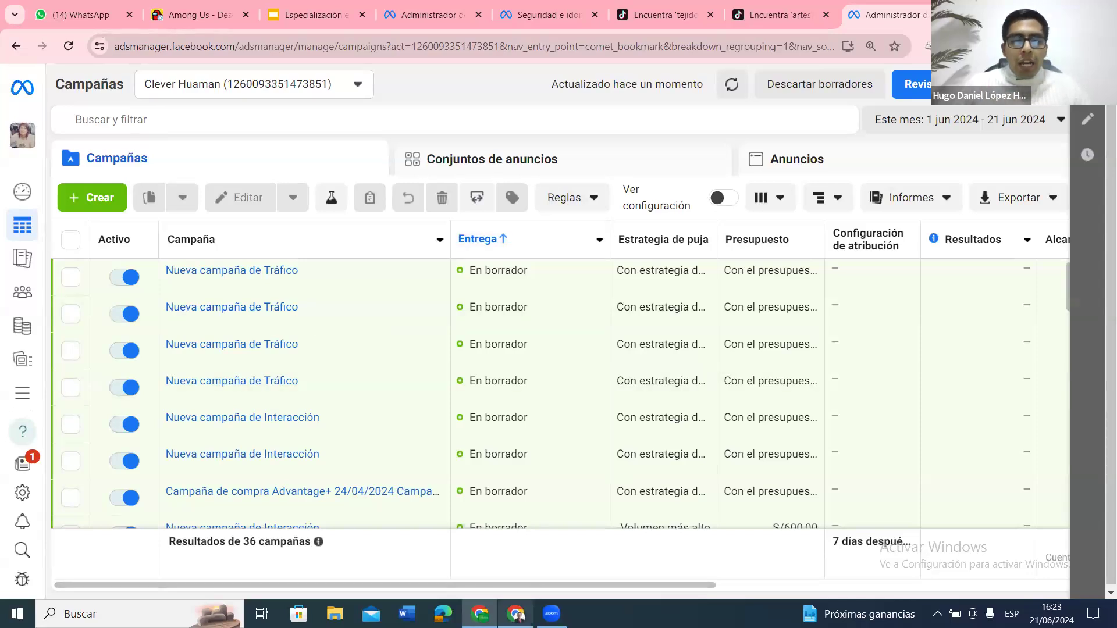
# - On the YouTube channel, list the 'En vivo' streams sorted by Popular, then return to Google Docs
pyautogui.click(515, 613)
pyautogui.click(177, 14)
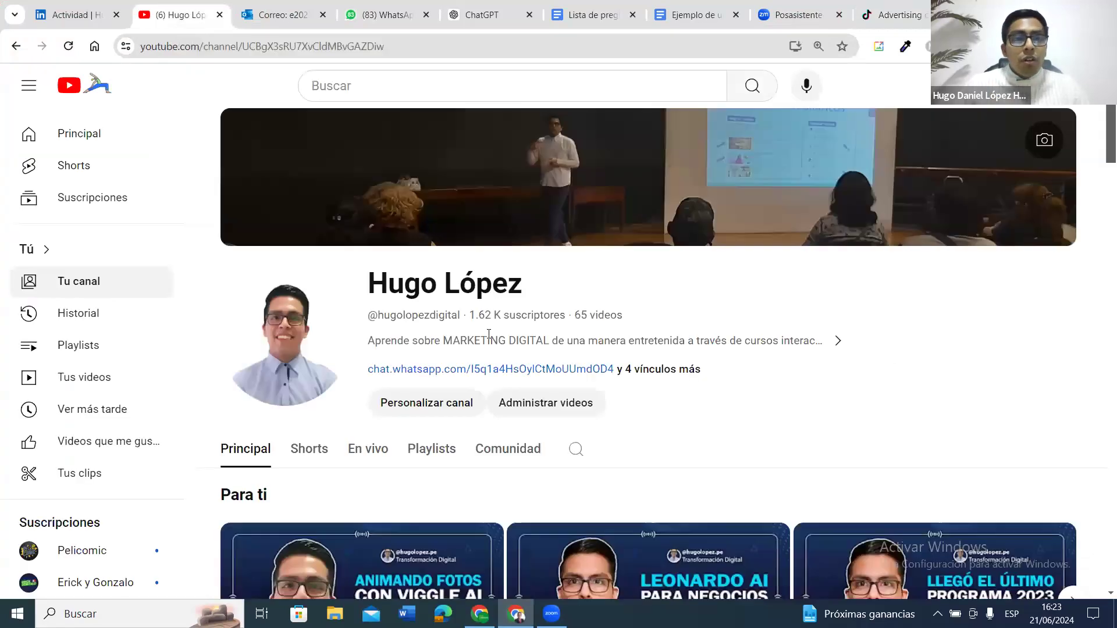
pyautogui.scroll(-1, 454, 450)
pyautogui.click(368, 375)
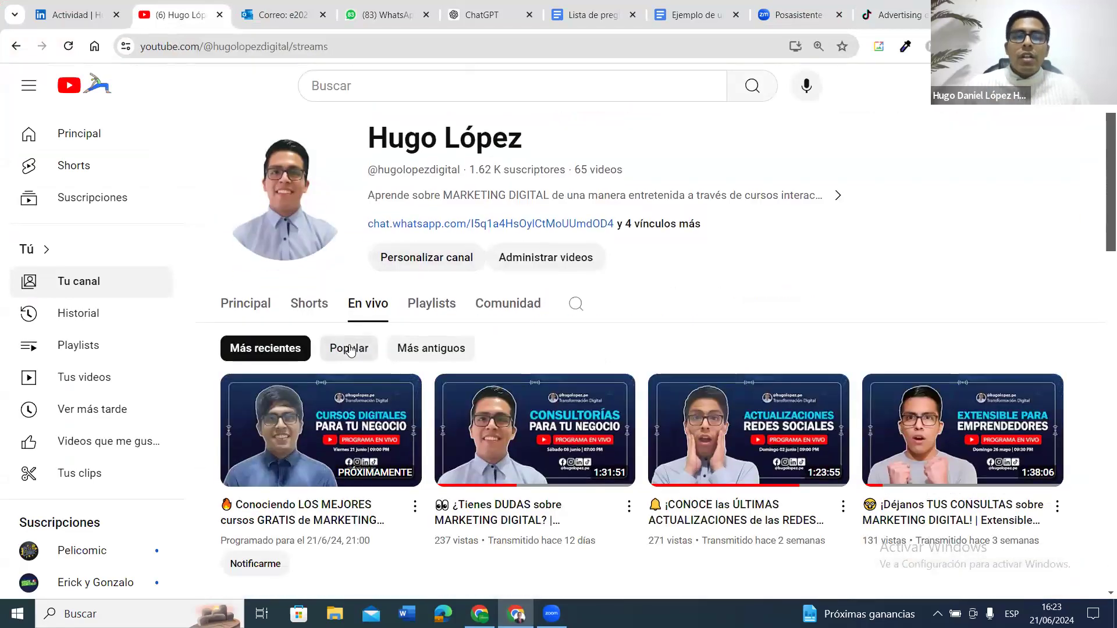
pyautogui.click(349, 349)
pyautogui.scroll(-1, 326, 454)
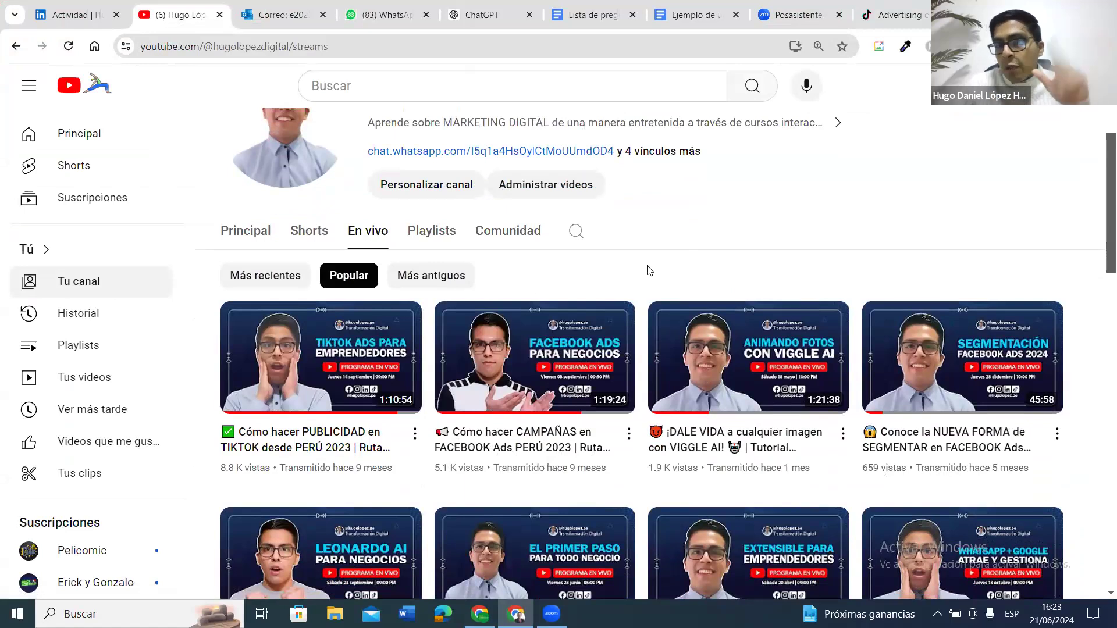
pyautogui.scroll(1, 601, 299)
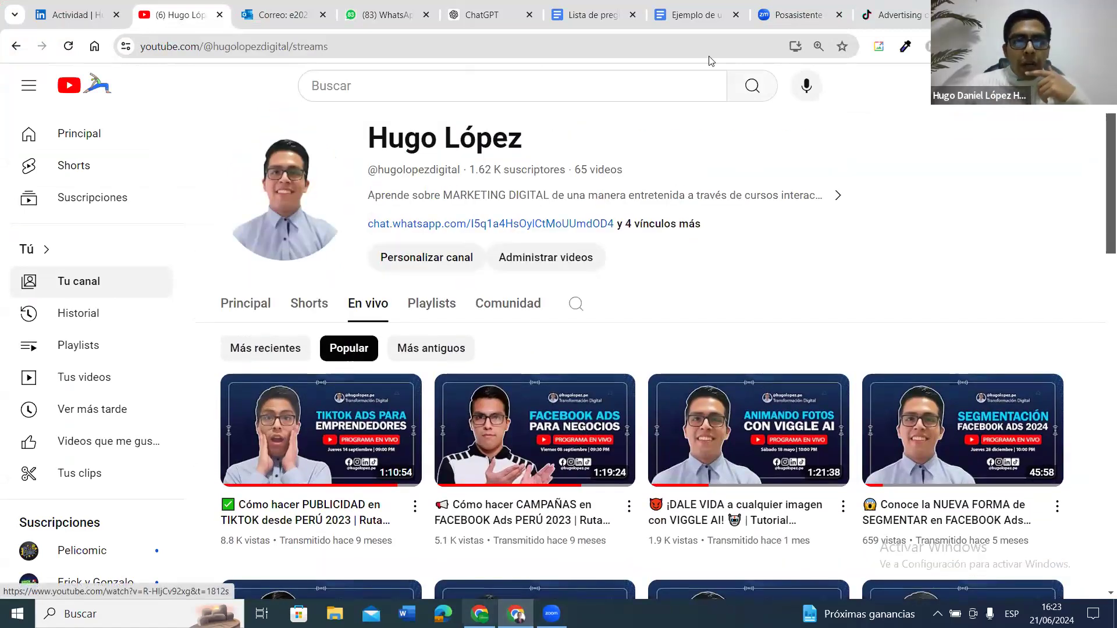
pyautogui.click(702, 21)
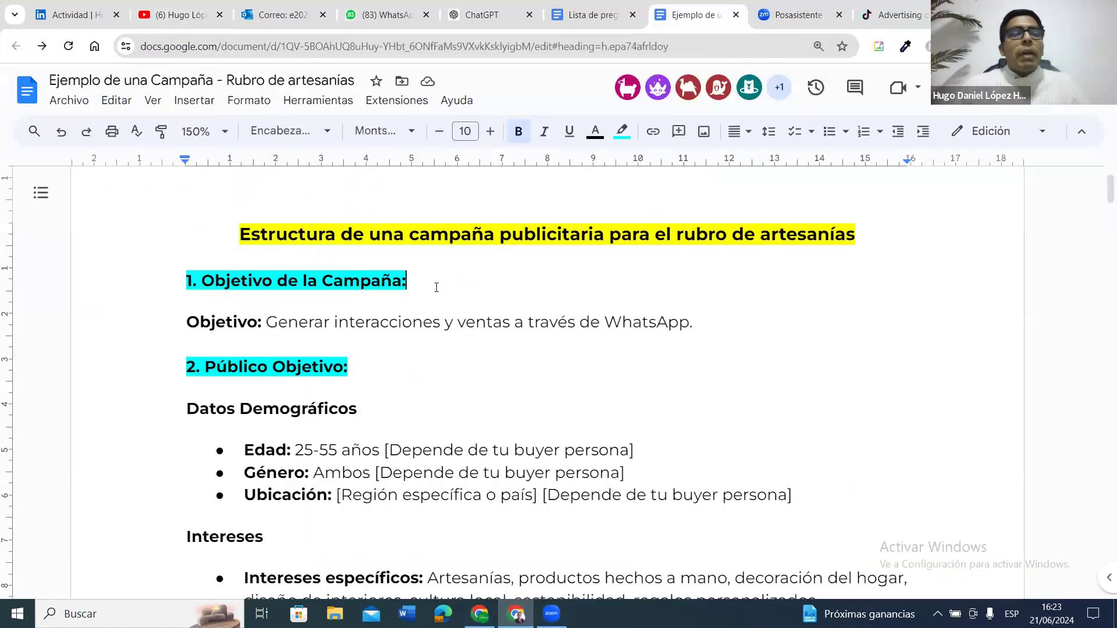
pyautogui.click(453, 243)
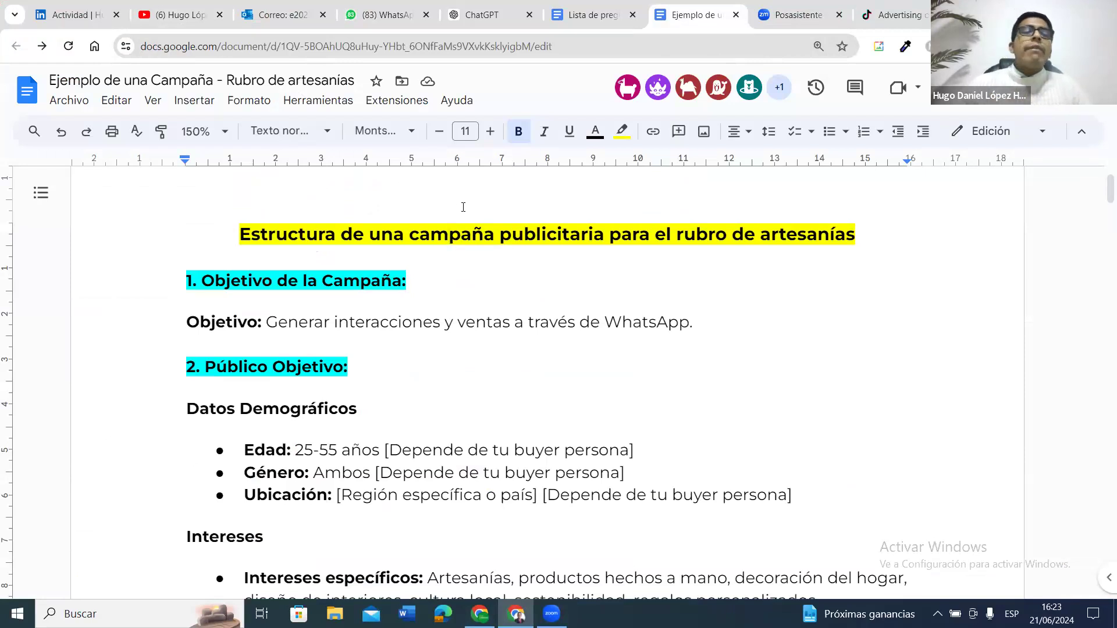
pyautogui.moveTo(412, 281); pyautogui.dragTo(438, 279)
pyautogui.click(438, 279)
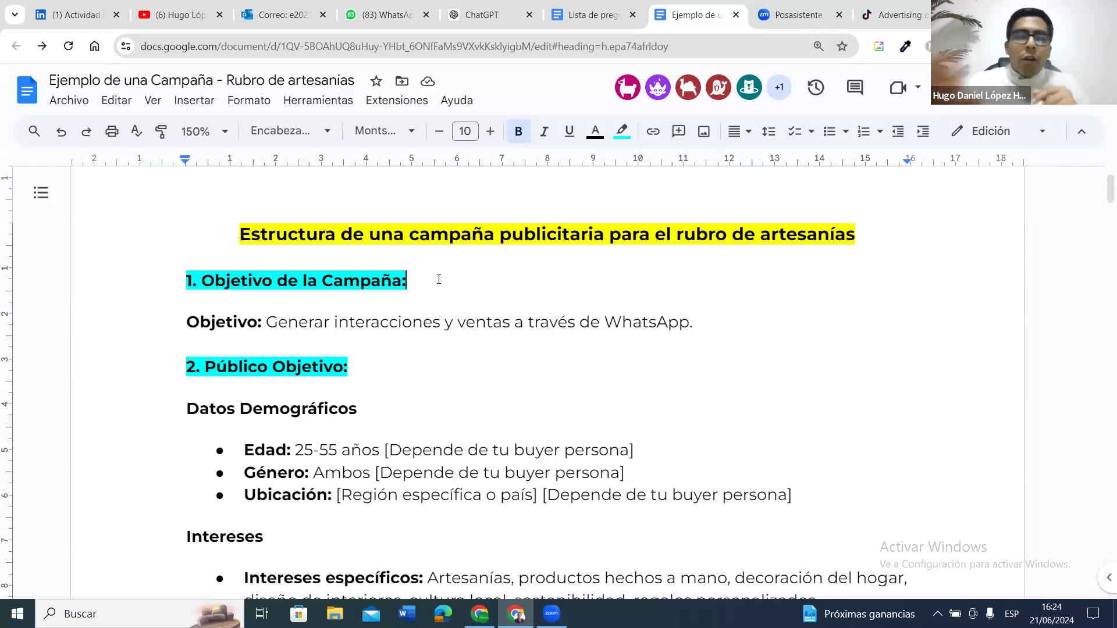
pyautogui.scroll(-1, 327, 245)
pyautogui.moveTo(267, 250); pyautogui.dragTo(692, 249)
pyautogui.click(388, 217)
pyautogui.moveTo(388, 217); pyautogui.dragTo(692, 250)
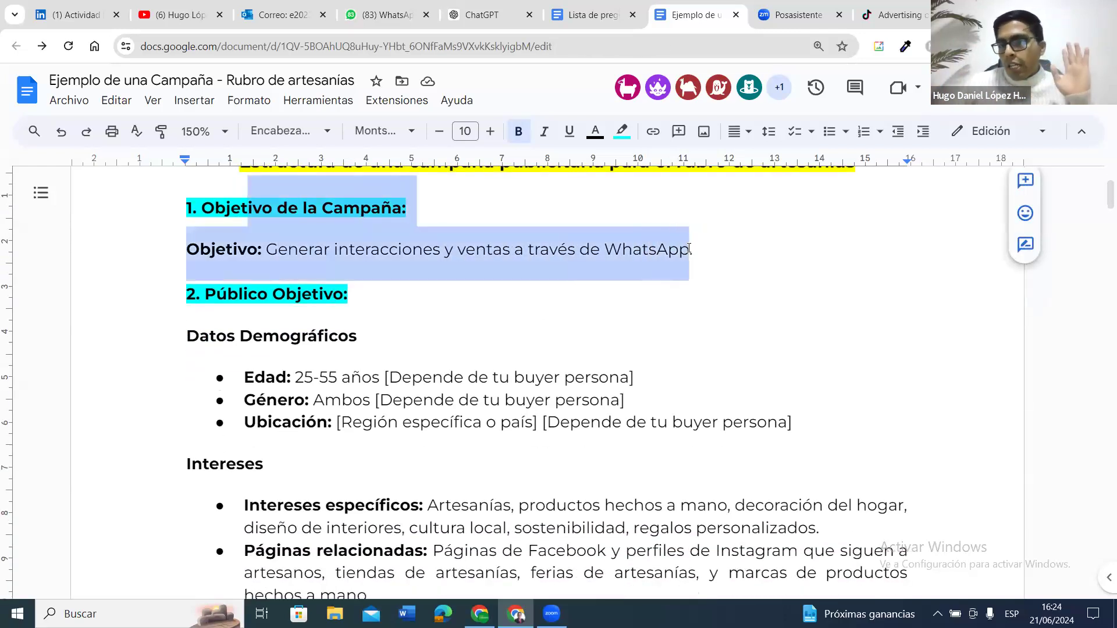
pyautogui.click(333, 294)
pyautogui.moveTo(348, 303); pyautogui.dragTo(204, 303)
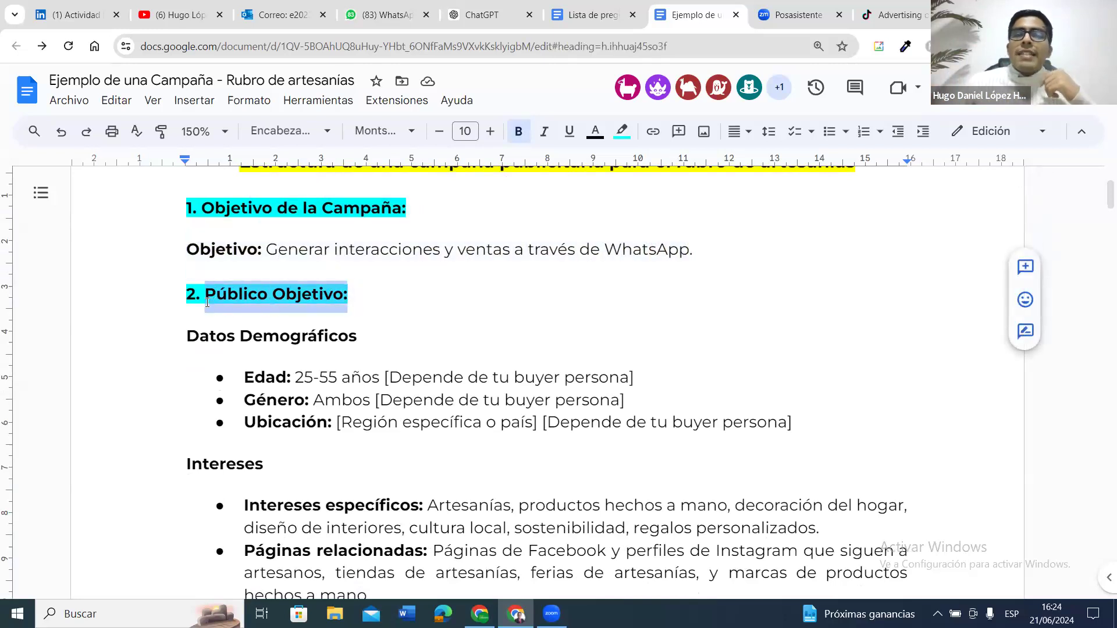
pyautogui.scroll(-1, 292, 303)
pyautogui.click(362, 304)
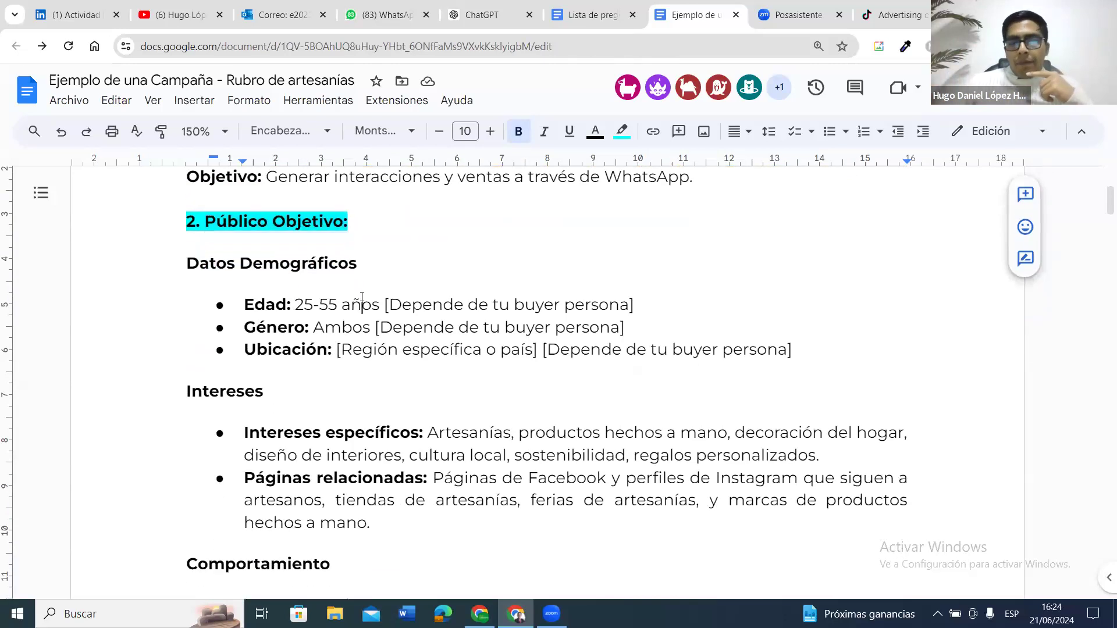
pyautogui.moveTo(793, 349); pyautogui.dragTo(227, 312)
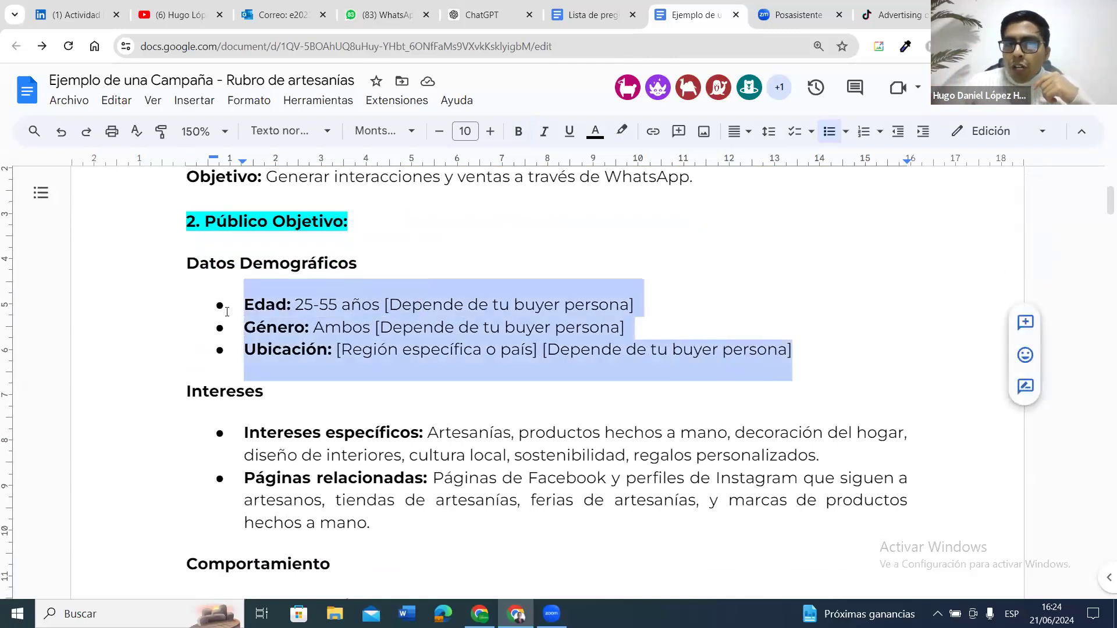
pyautogui.click(295, 326)
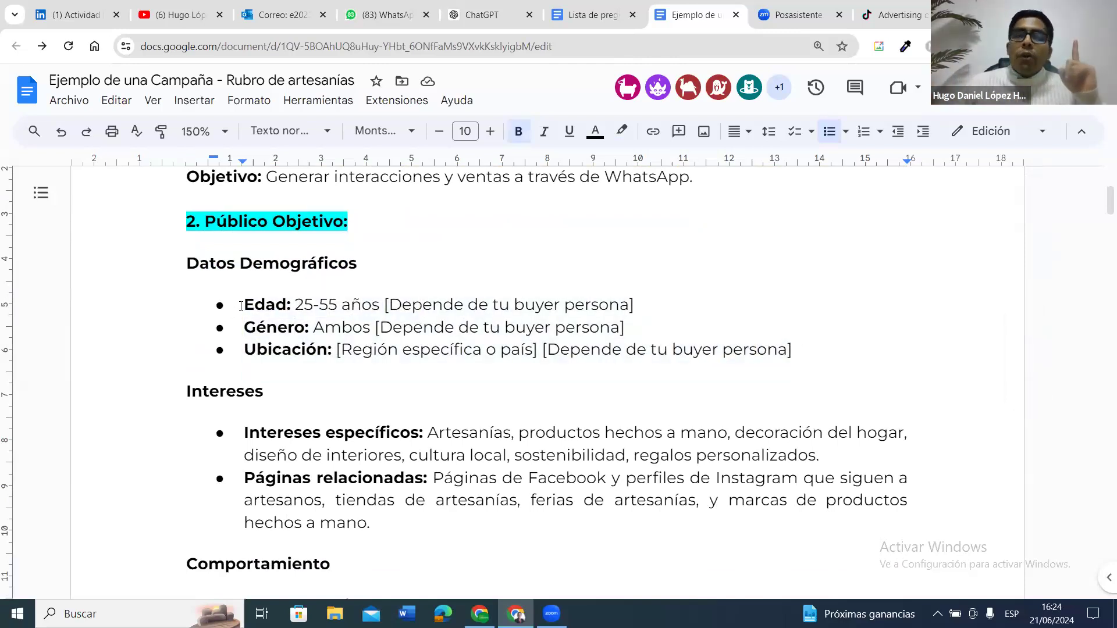
pyautogui.doubleClick(281, 303)
pyautogui.moveTo(256, 327); pyautogui.dragTo(323, 328)
pyautogui.moveTo(256, 351); pyautogui.dragTo(324, 371)
pyautogui.scroll(-2, 324, 371)
pyautogui.moveTo(277, 287); pyautogui.dragTo(399, 290)
pyautogui.moveTo(284, 462); pyautogui.dragTo(396, 464)
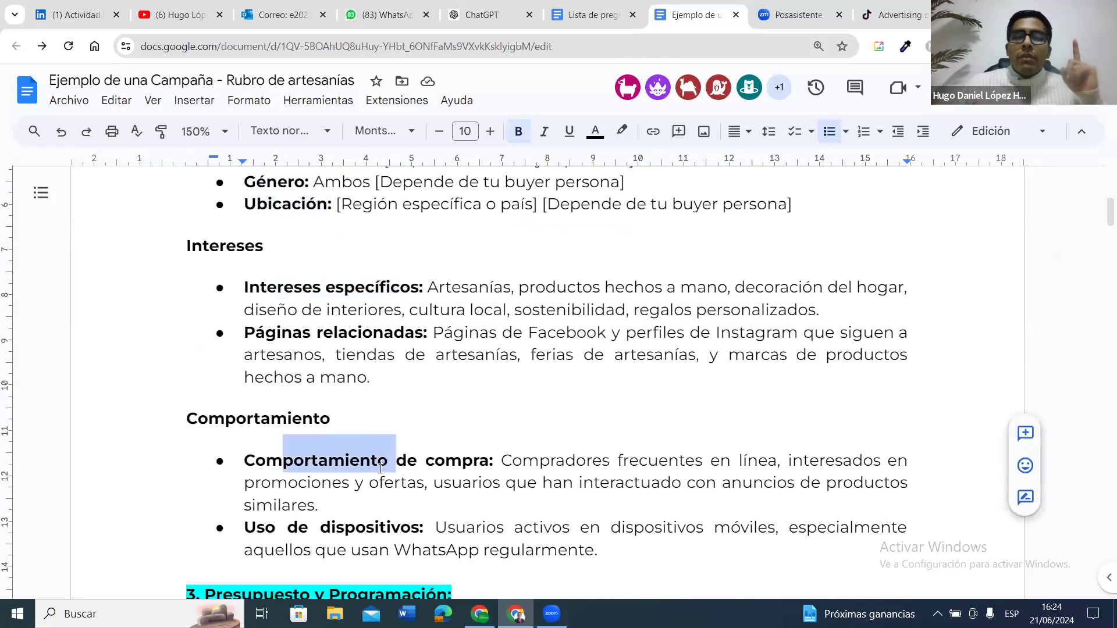
pyautogui.scroll(2, 373, 428)
pyautogui.moveTo(385, 304); pyautogui.dragTo(635, 300)
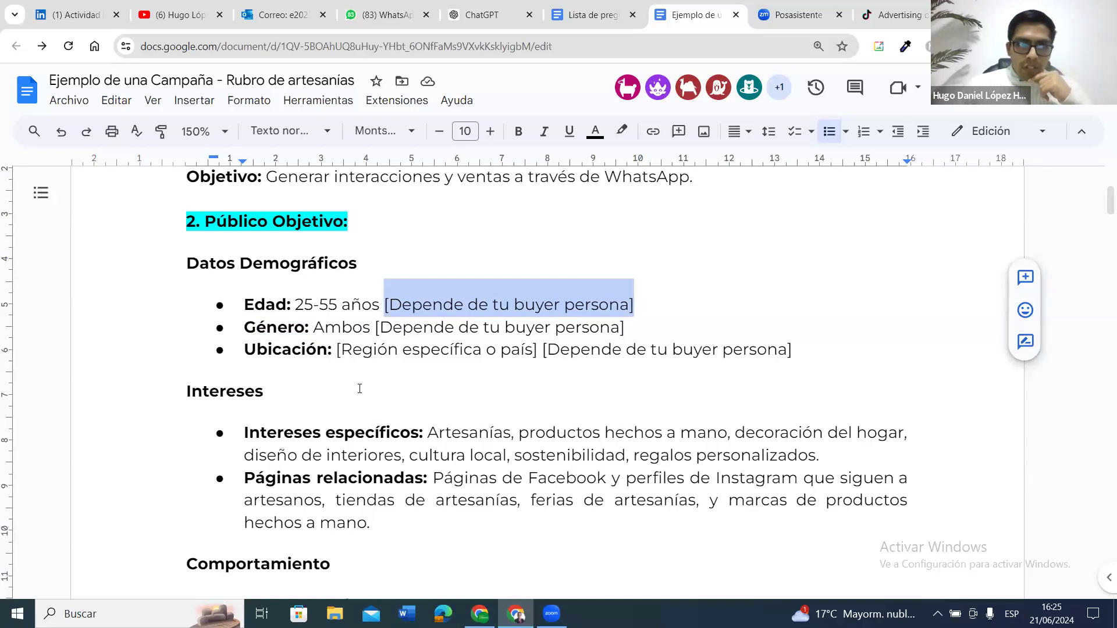
pyautogui.click(296, 394)
pyautogui.click(218, 376)
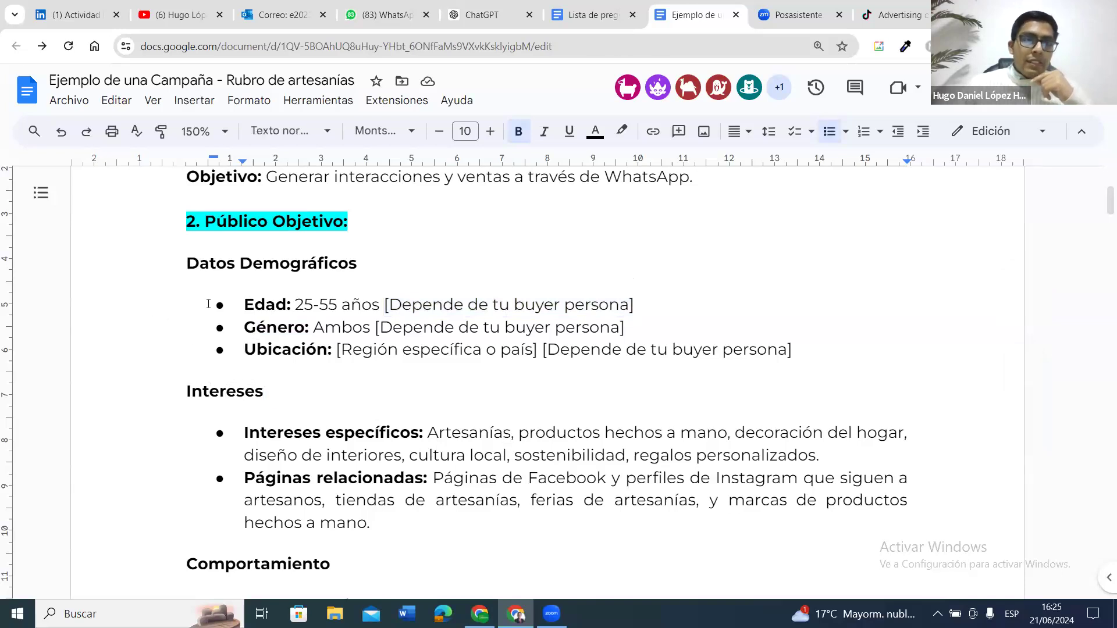
pyautogui.moveTo(187, 263); pyautogui.dragTo(801, 352)
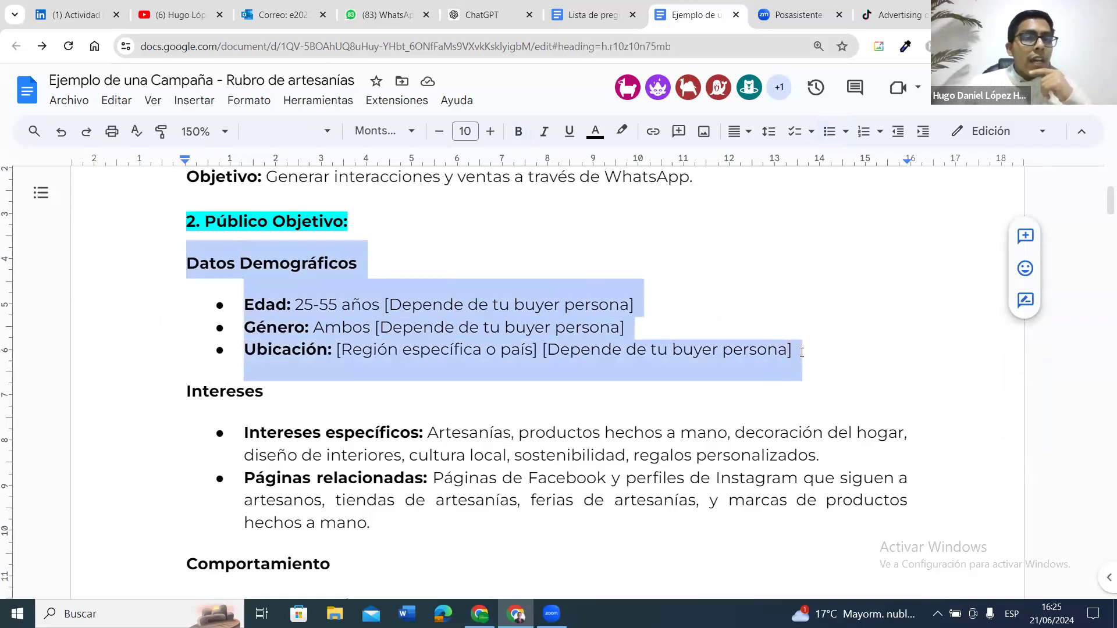
pyautogui.click(498, 305)
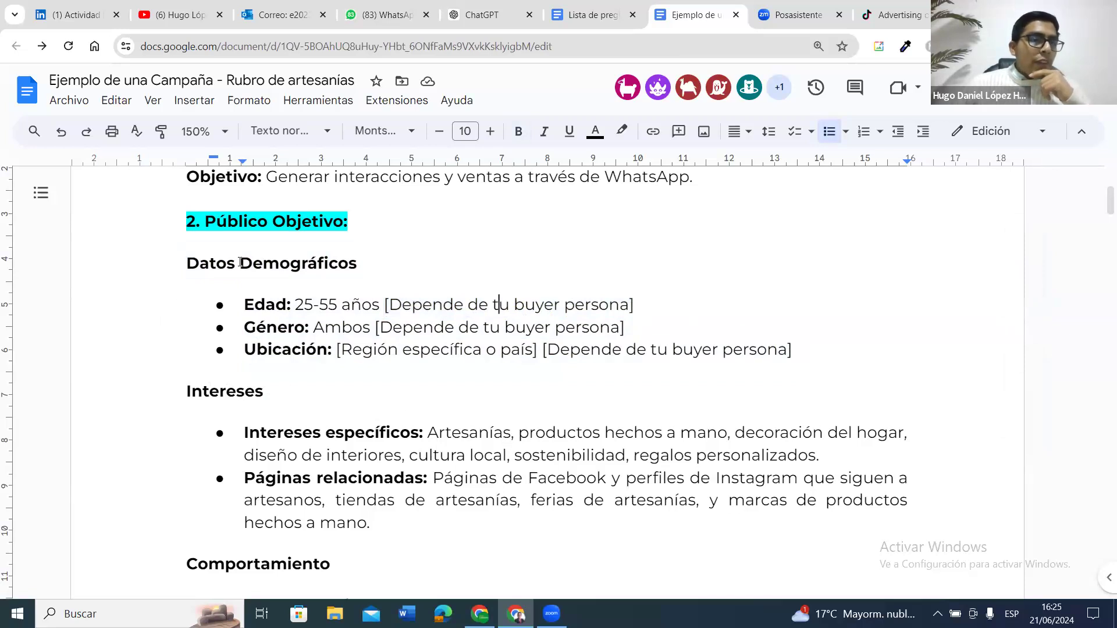
pyautogui.click(279, 264)
pyautogui.moveTo(295, 305); pyautogui.dragTo(326, 329)
pyautogui.click(307, 329)
pyautogui.click(313, 327)
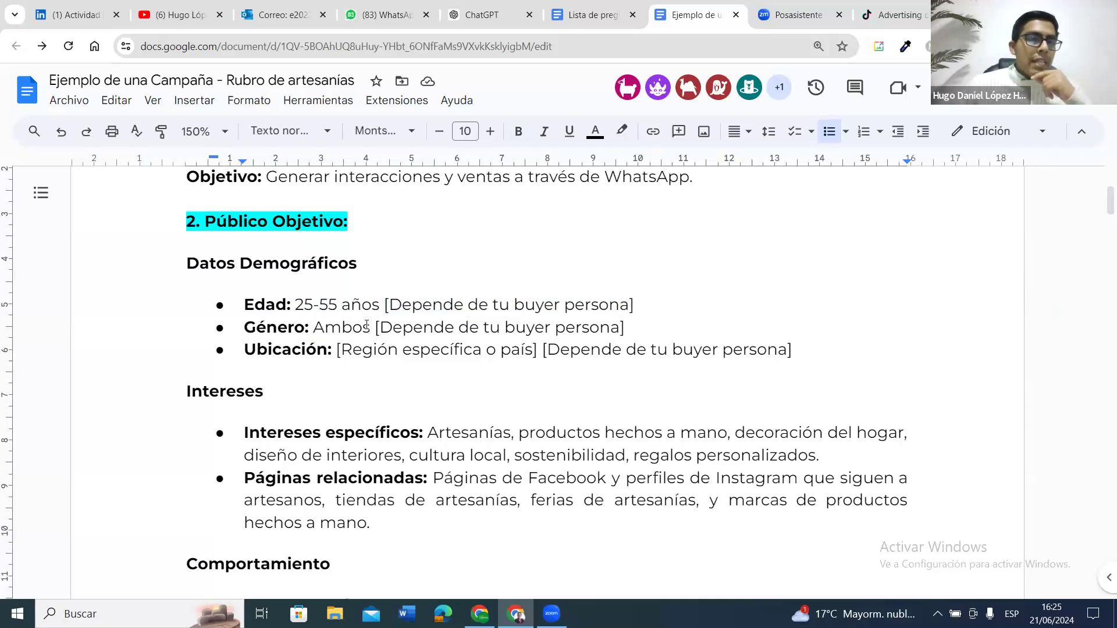
pyautogui.moveTo(339, 356); pyautogui.dragTo(535, 346)
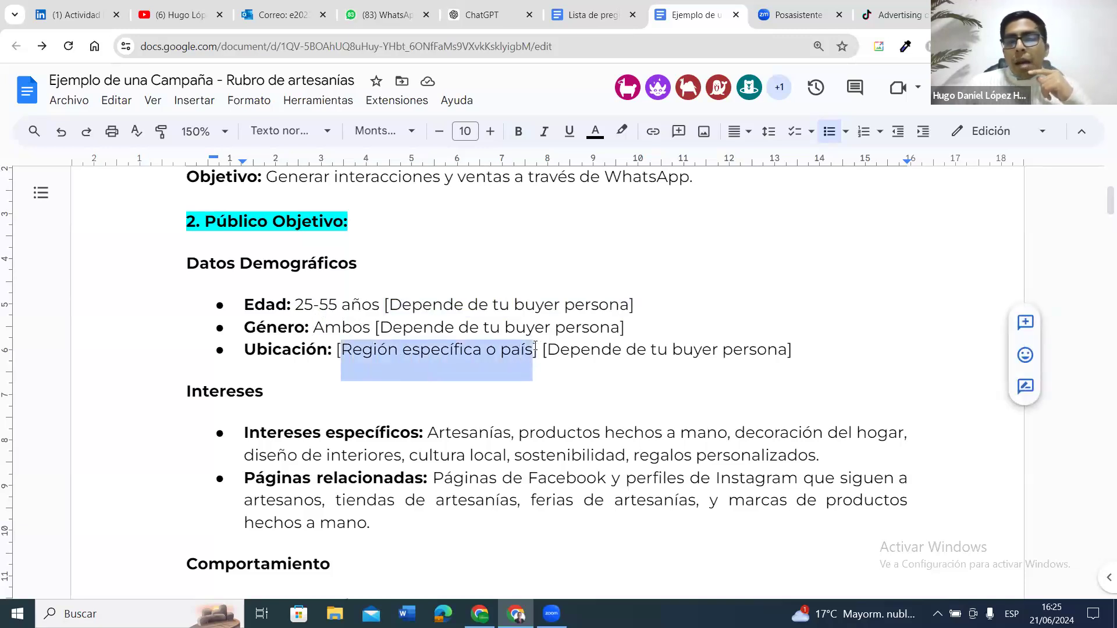
pyautogui.moveTo(336, 354); pyautogui.dragTo(542, 355)
pyautogui.moveTo(187, 265); pyautogui.dragTo(384, 377)
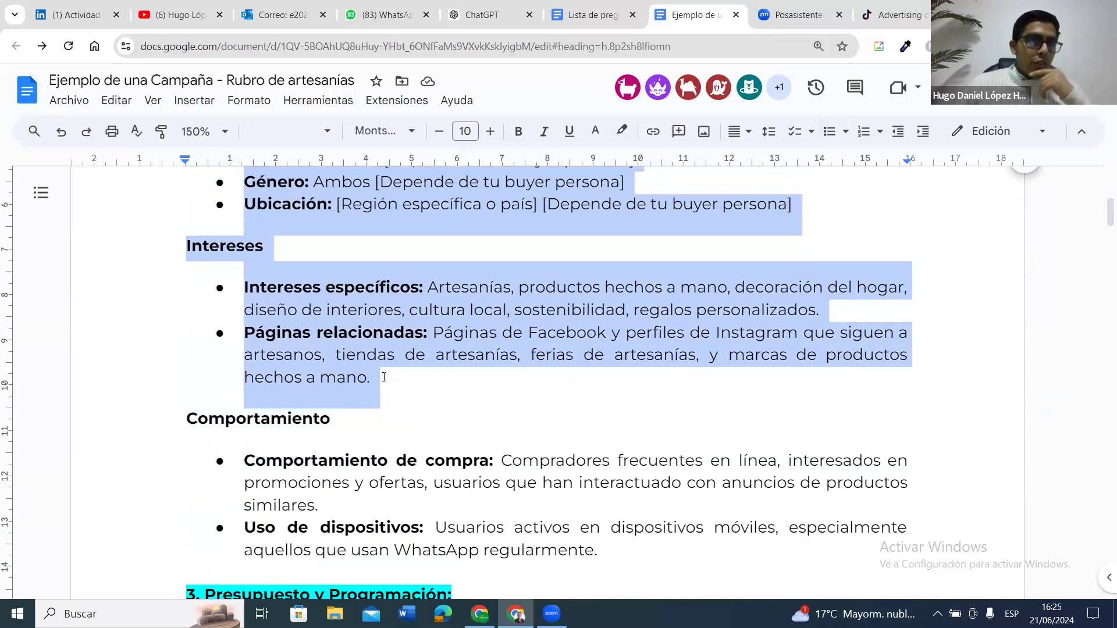
pyautogui.scroll(1, 384, 377)
pyautogui.click(384, 377)
pyautogui.scroll(1, 384, 377)
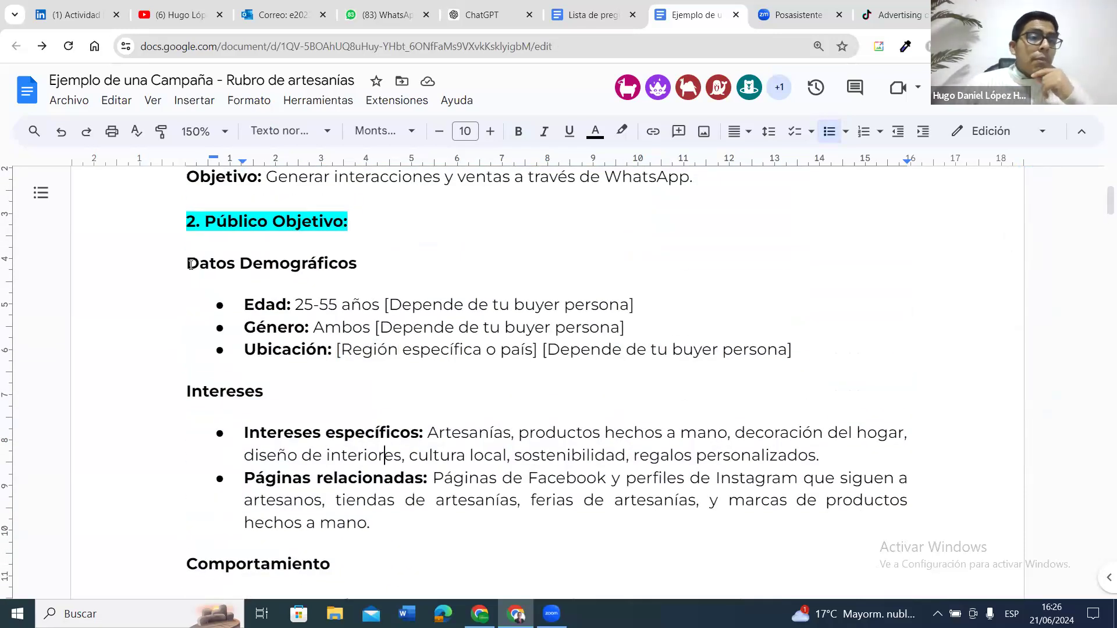
pyautogui.moveTo(186, 272); pyautogui.dragTo(371, 385)
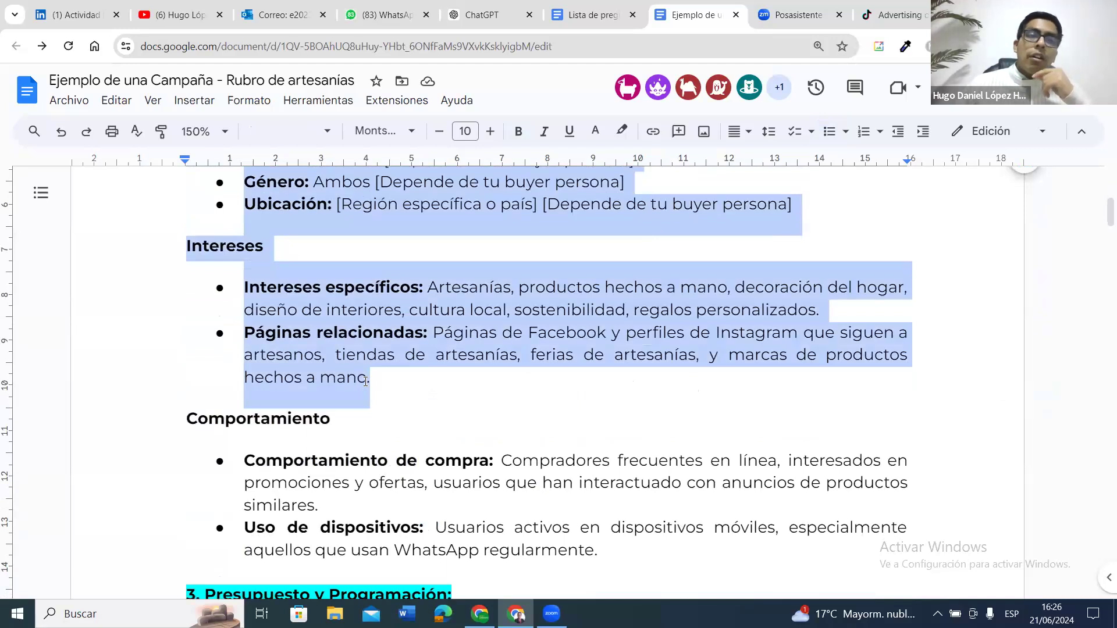
pyautogui.scroll(1, 325, 361)
pyautogui.click(272, 322)
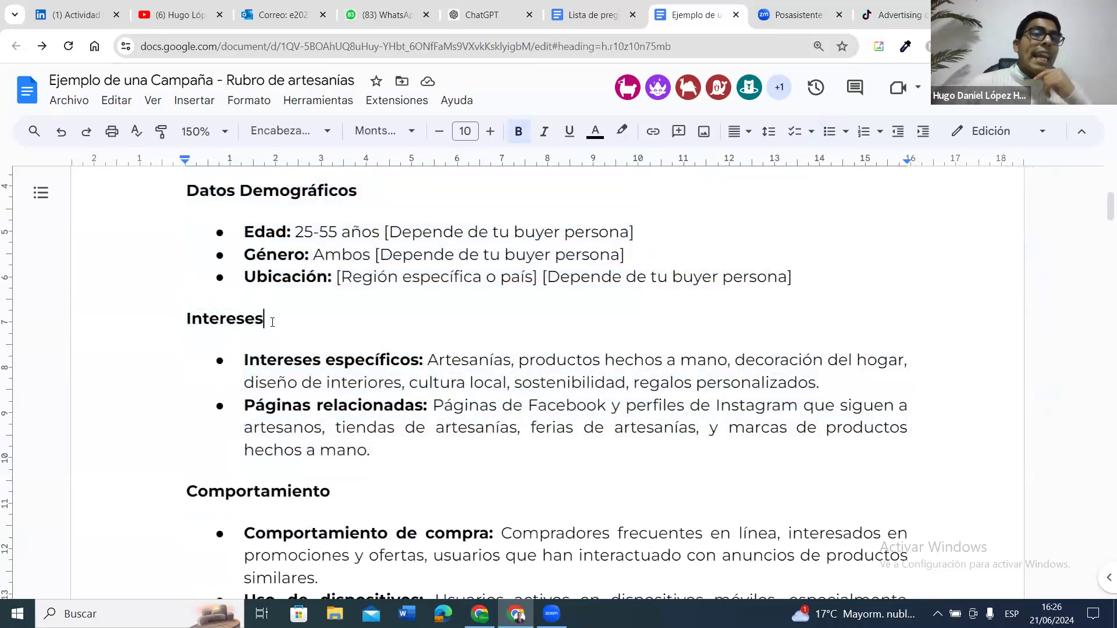
pyautogui.scroll(1, 271, 319)
pyautogui.scroll(-1, 207, 271)
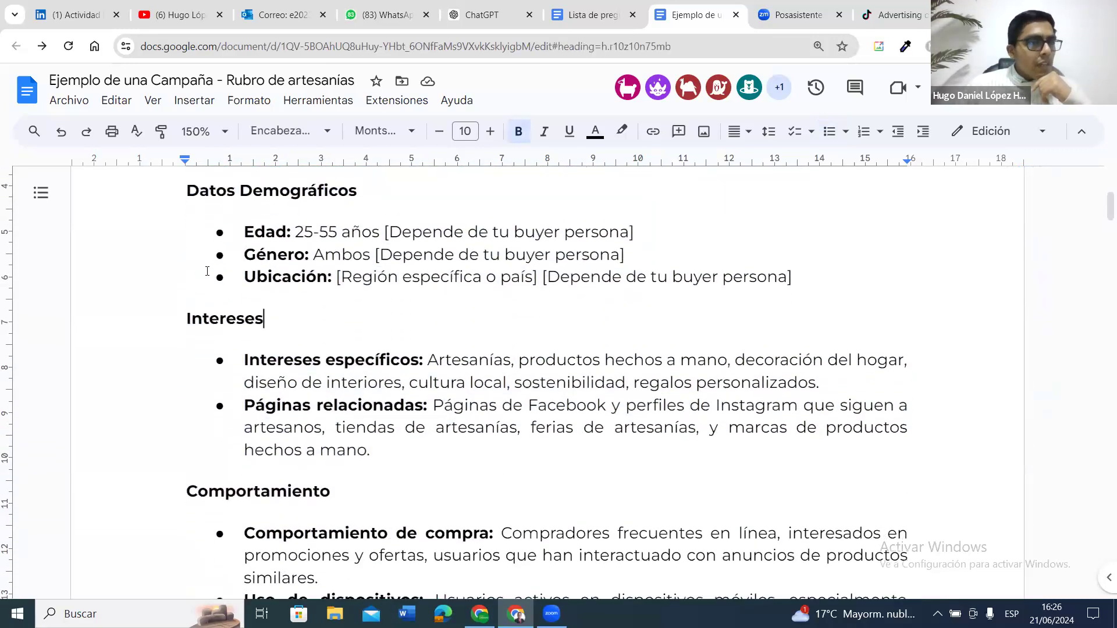
pyautogui.moveTo(186, 190); pyautogui.dragTo(387, 379)
pyautogui.scroll(-1, 326, 309)
pyautogui.scroll(1, 390, 379)
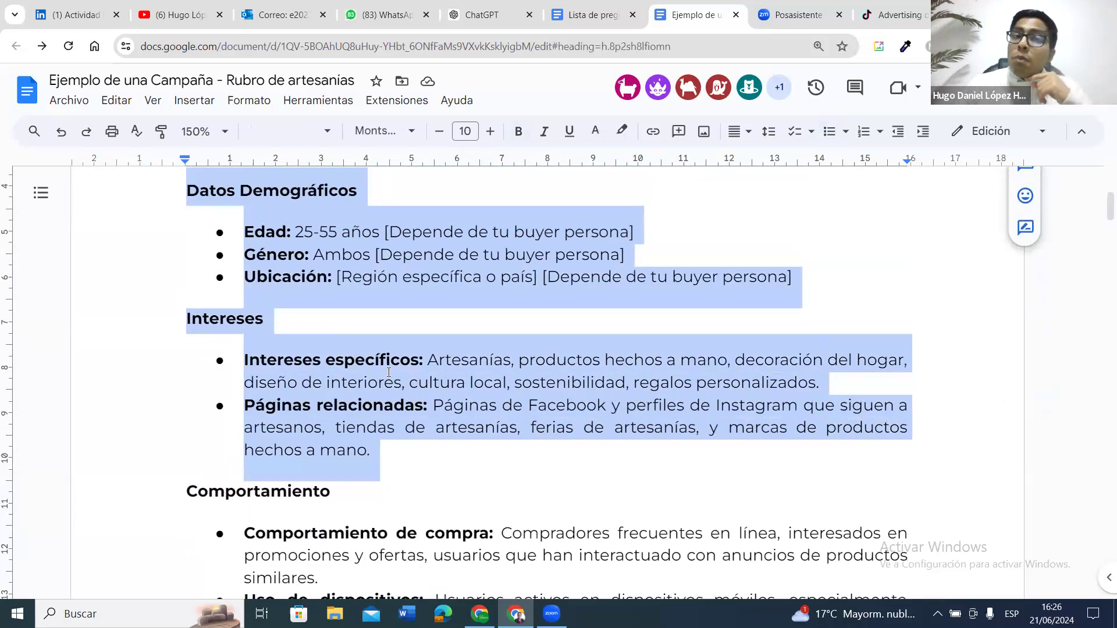
pyautogui.scroll(1, 389, 362)
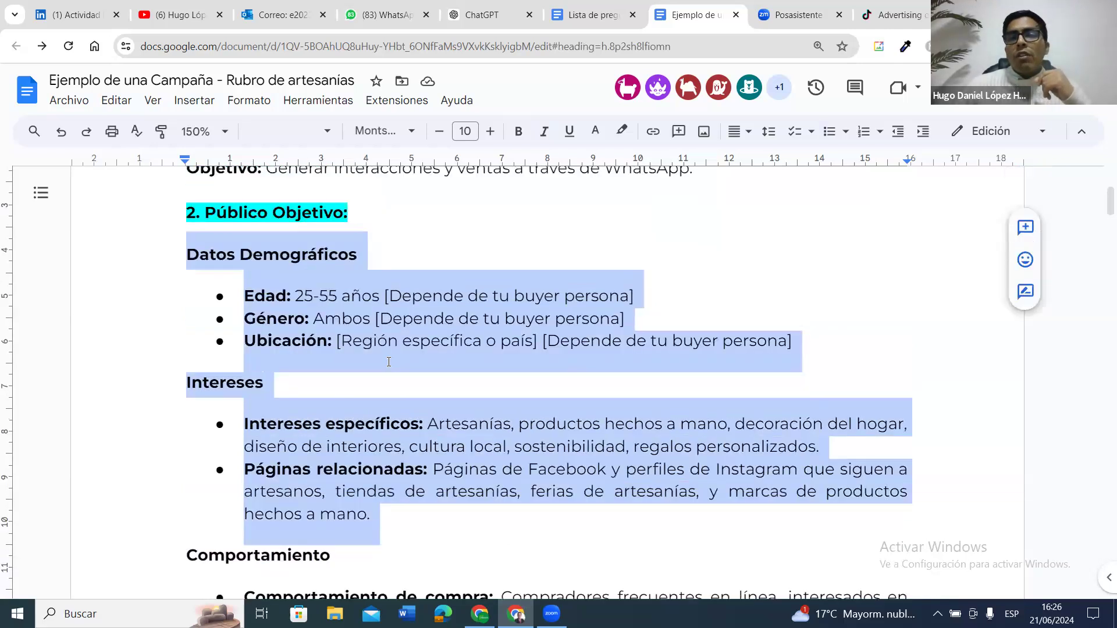
pyautogui.click(385, 327)
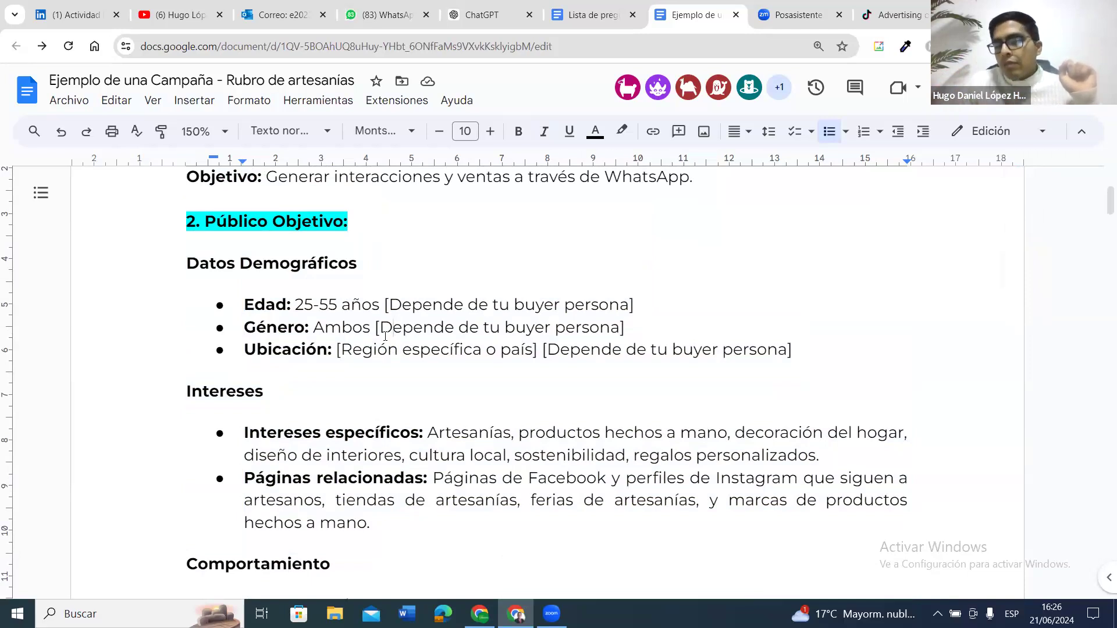
pyautogui.moveTo(291, 307); pyautogui.dragTo(336, 299)
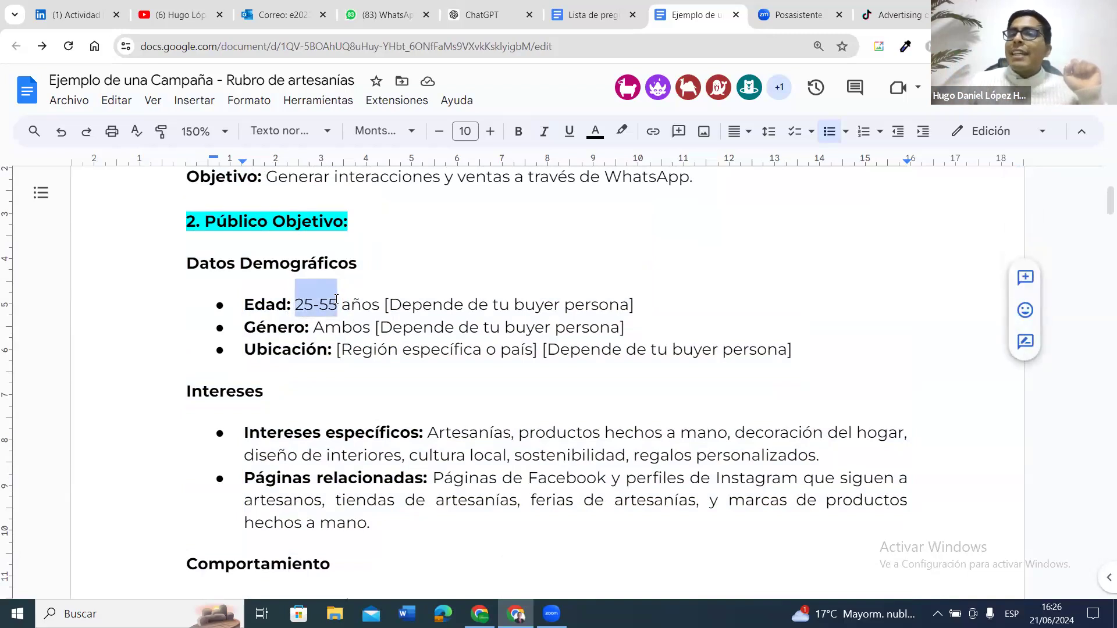
pyautogui.moveTo(296, 302); pyautogui.dragTo(338, 302)
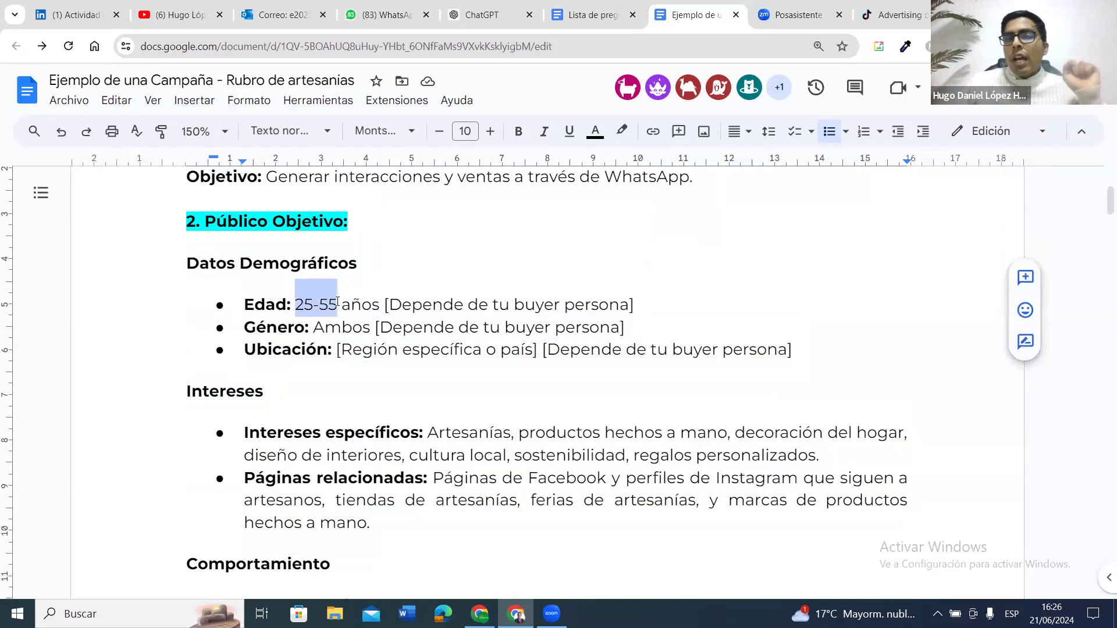
pyautogui.scroll(-1, 339, 303)
pyautogui.moveTo(313, 255); pyautogui.dragTo(369, 254)
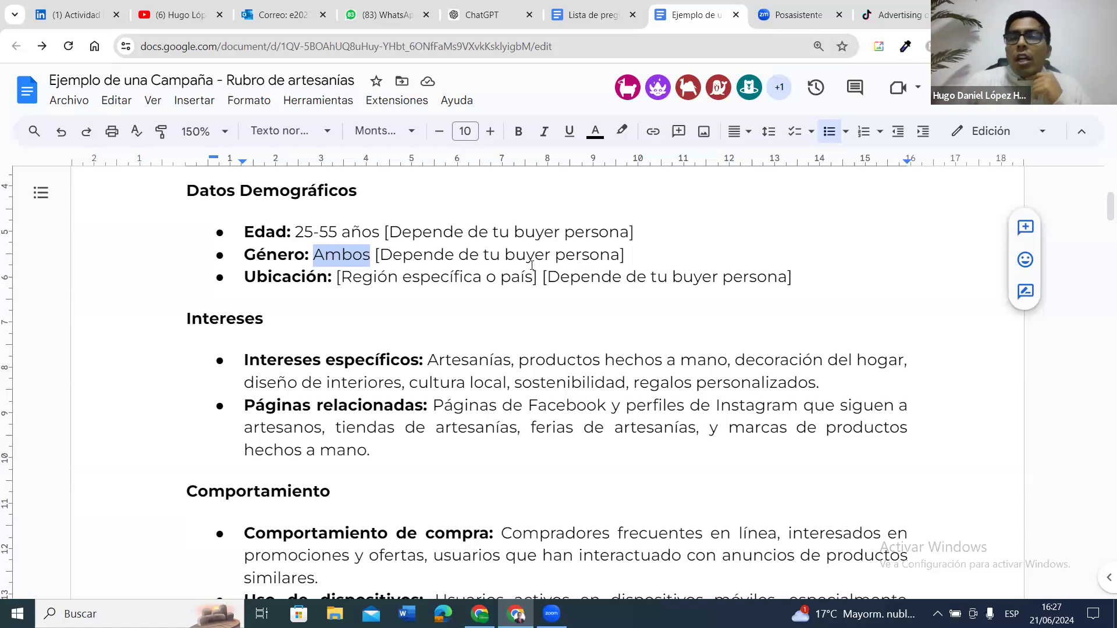
pyautogui.moveTo(826, 279); pyautogui.dragTo(229, 282)
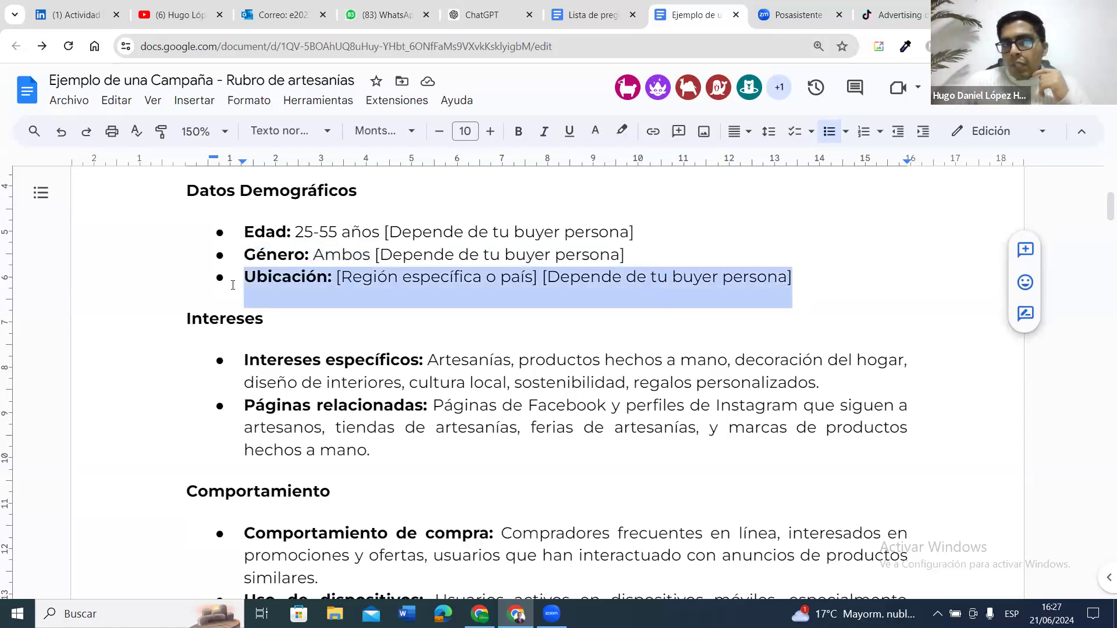
pyautogui.click(235, 281)
pyautogui.moveTo(332, 278); pyautogui.dragTo(244, 281)
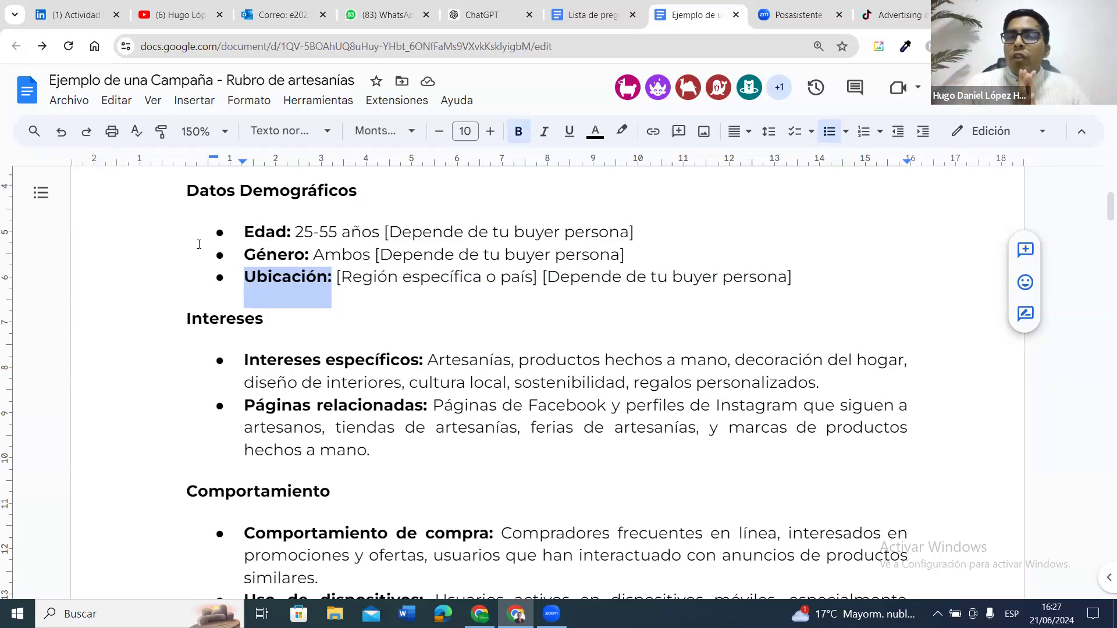
pyautogui.click(475, 224)
pyautogui.moveTo(634, 231); pyautogui.dragTo(384, 231)
pyautogui.moveTo(677, 255); pyautogui.dragTo(372, 263)
pyautogui.moveTo(792, 278); pyautogui.dragTo(545, 281)
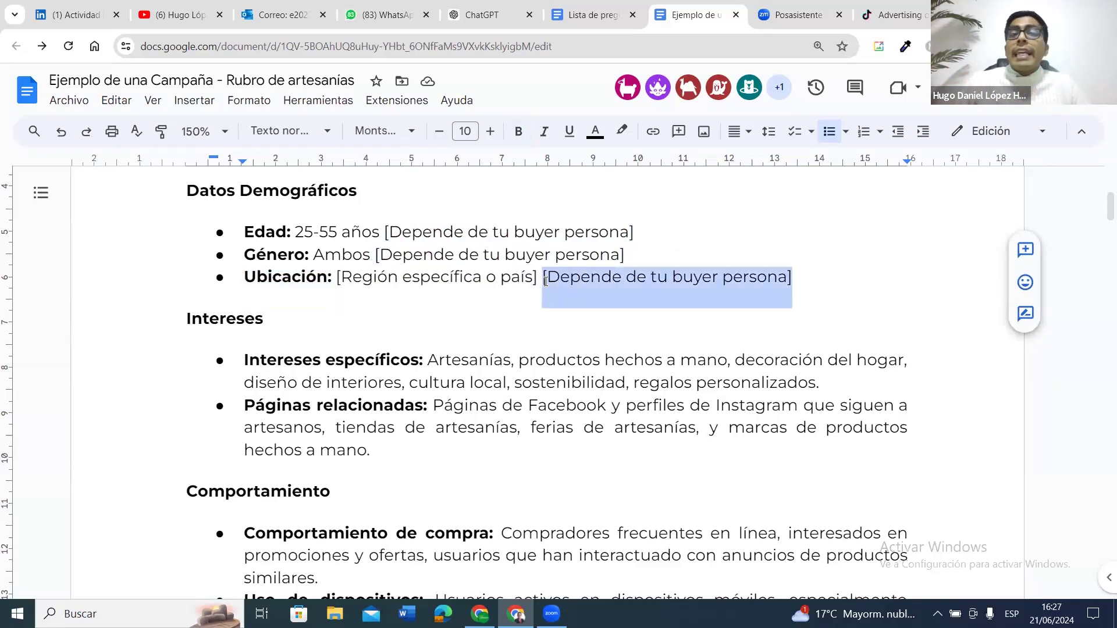
pyautogui.scroll(-2, 414, 324)
pyautogui.scroll(2, 268, 286)
pyautogui.scroll(-2, 267, 286)
pyautogui.moveTo(219, 247); pyautogui.dragTo(574, 354)
pyautogui.click(640, 310)
pyautogui.moveTo(428, 287); pyautogui.dragTo(507, 289)
pyautogui.click(468, 288)
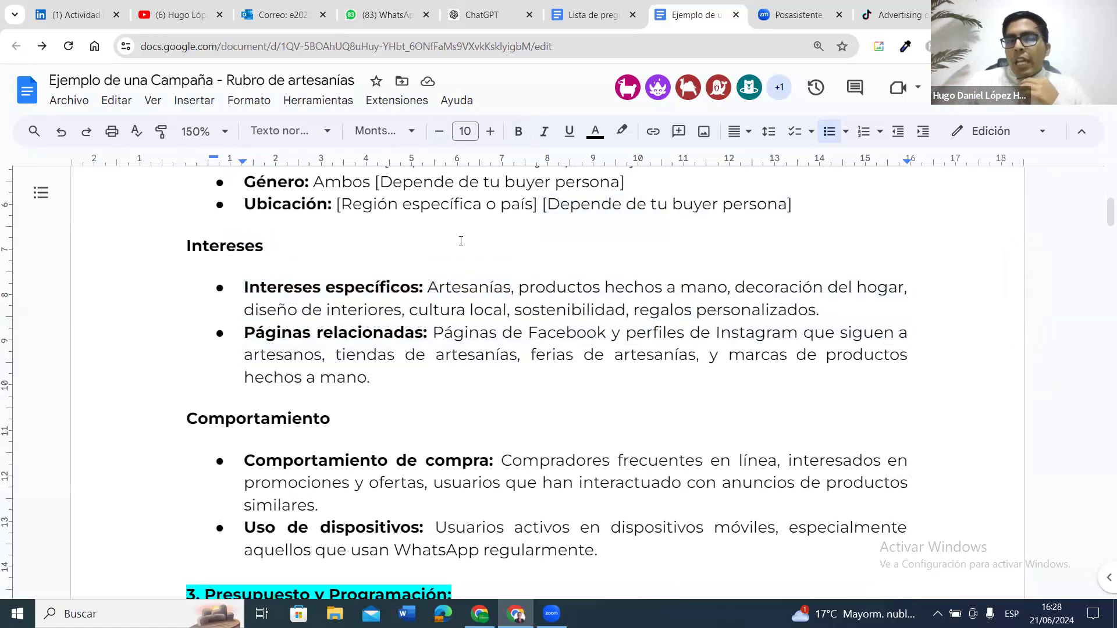
pyautogui.moveTo(428, 286); pyautogui.dragTo(512, 287)
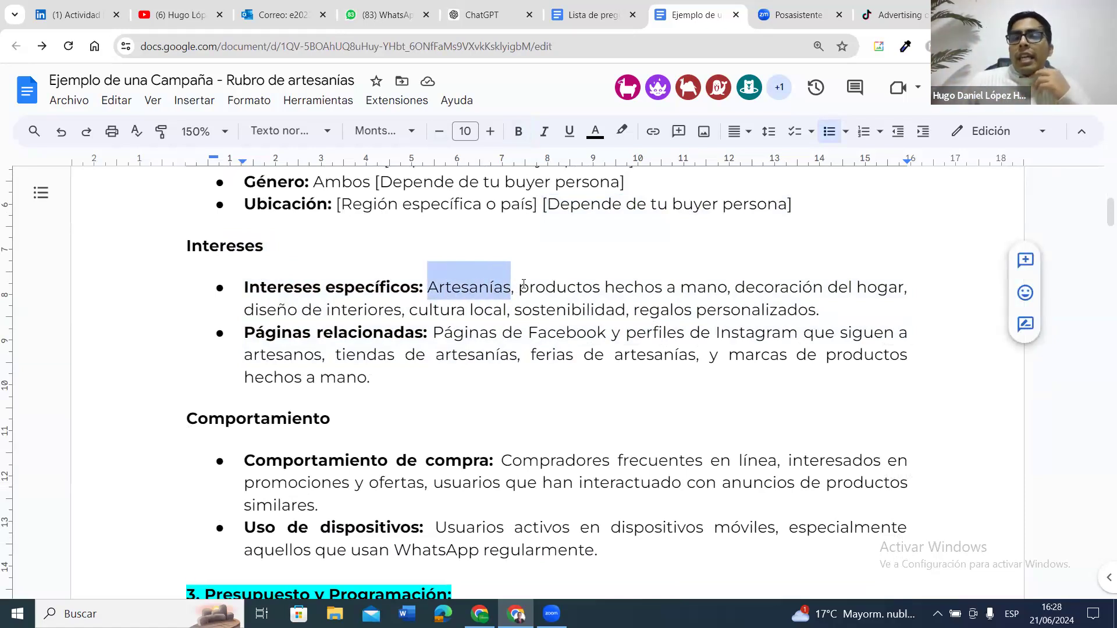
pyautogui.moveTo(519, 287); pyautogui.dragTo(726, 290)
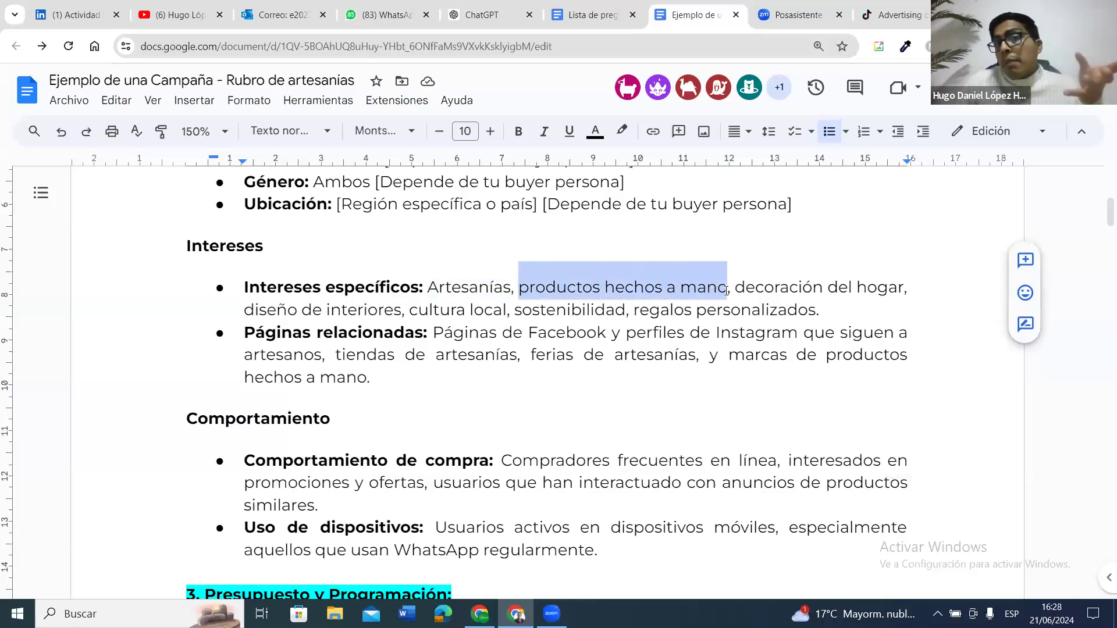
pyautogui.scroll(-1, 736, 287)
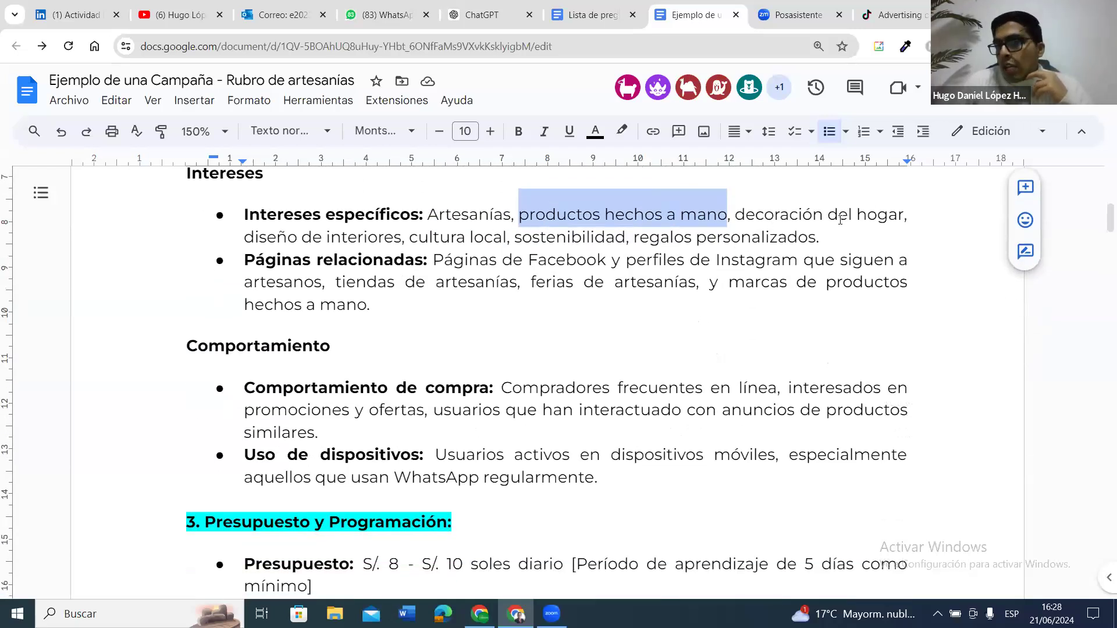
pyautogui.moveTo(289, 237); pyautogui.dragTo(410, 235)
pyautogui.click(485, 237)
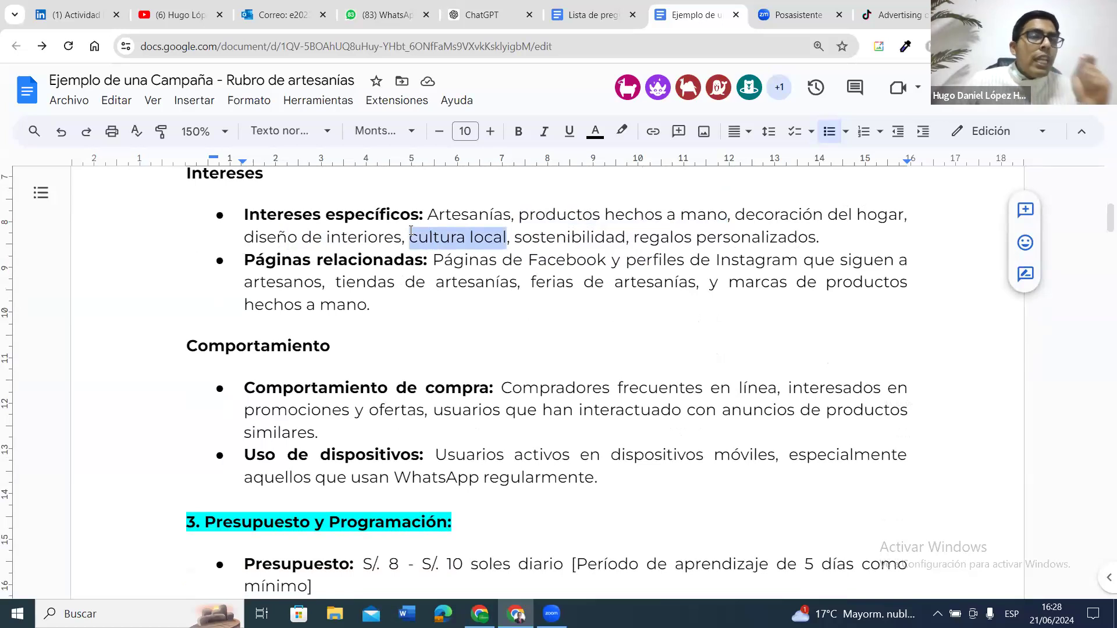
pyautogui.moveTo(514, 237); pyautogui.dragTo(624, 233)
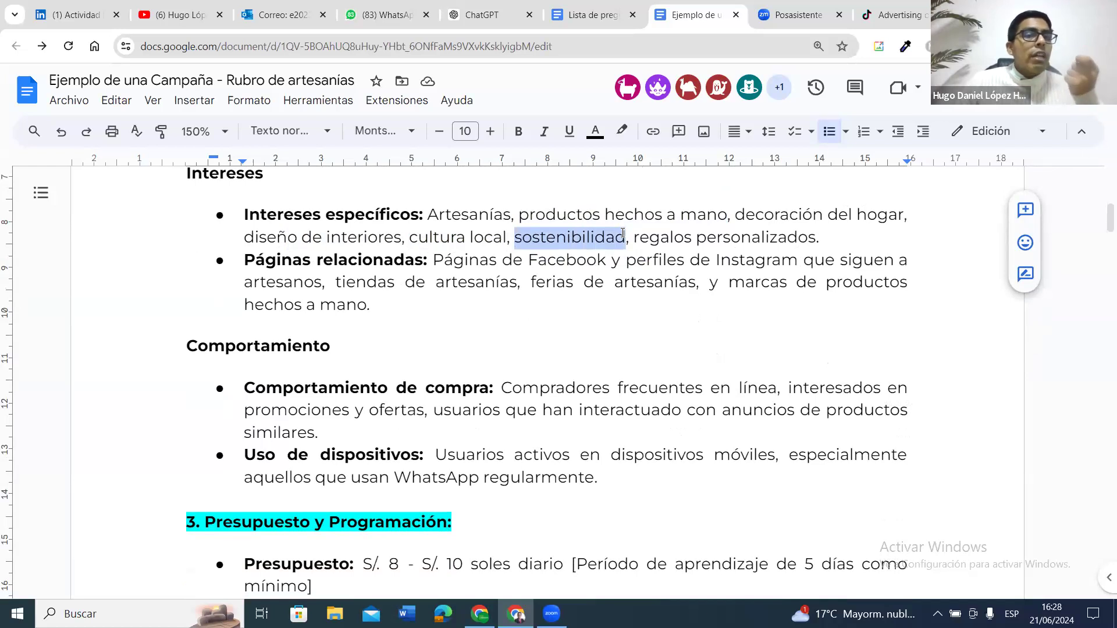
pyautogui.click(631, 235)
pyautogui.moveTo(633, 237); pyautogui.dragTo(817, 239)
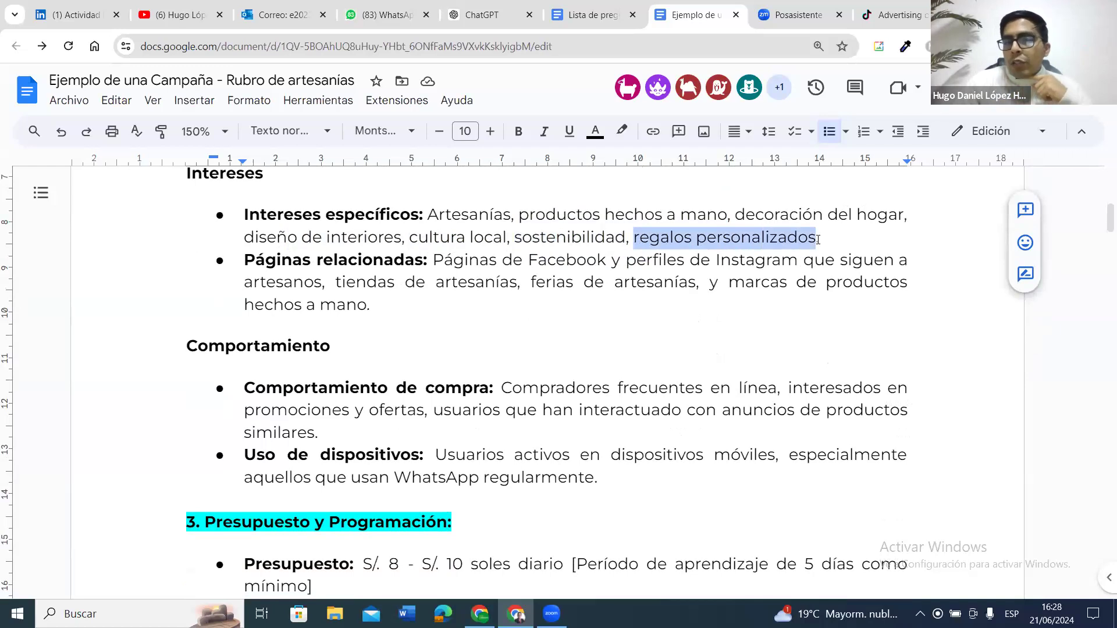
pyautogui.moveTo(828, 236); pyautogui.dragTo(241, 214)
# - Remove the Regalos Personalizados interest from the Meta ad set's detailed targeting
pyautogui.click(478, 608)
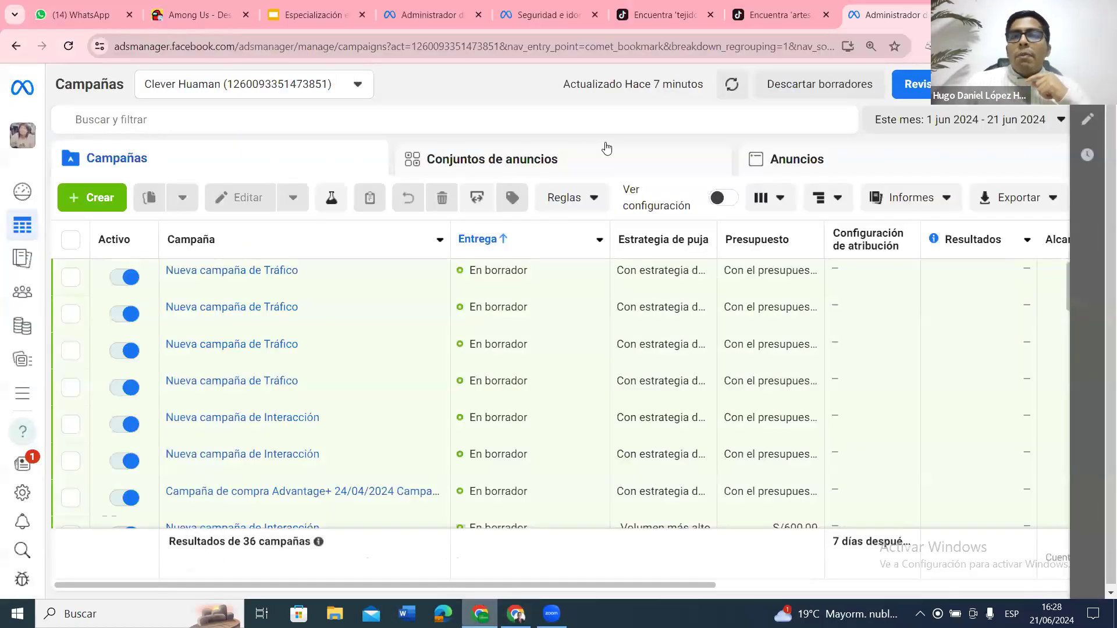
pyautogui.hotkey('ctrl', '4')
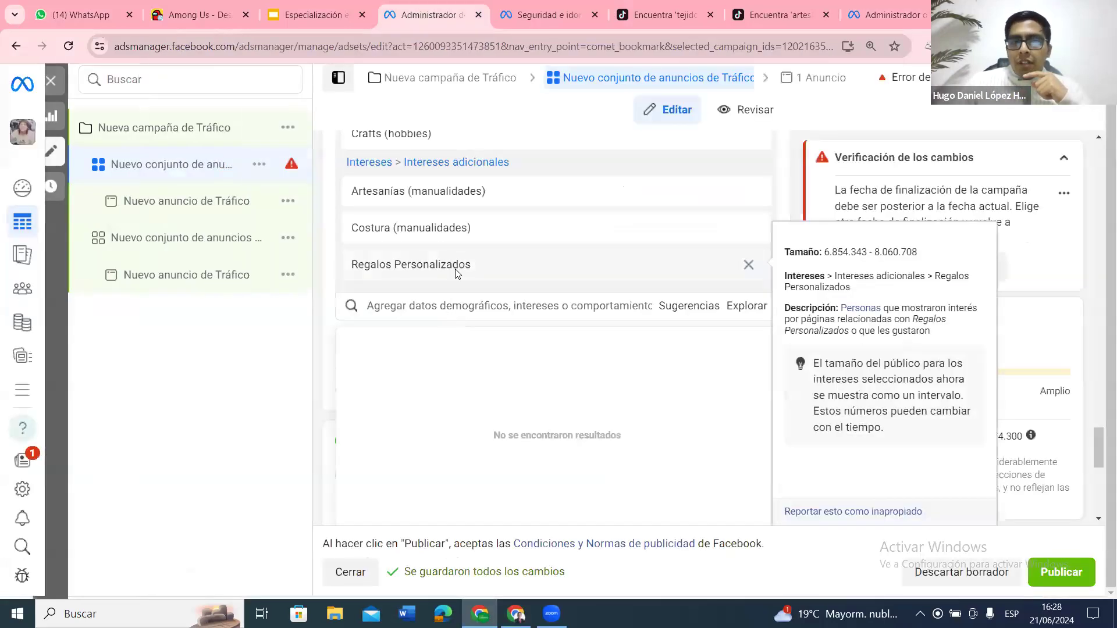
pyautogui.scroll(4, 439, 369)
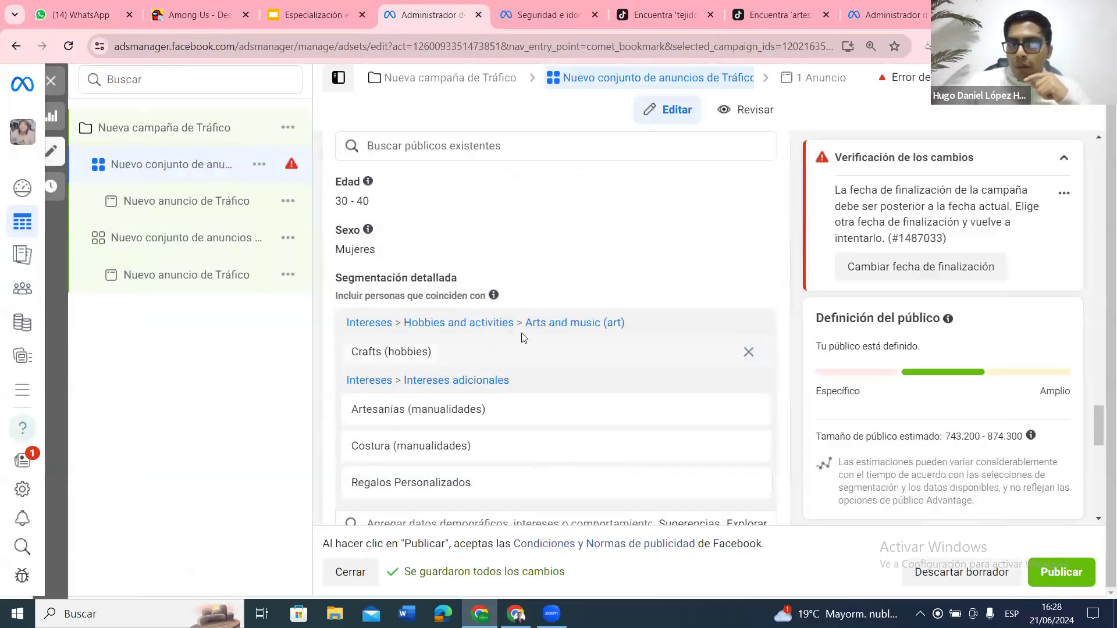
pyautogui.scroll(-3, 605, 349)
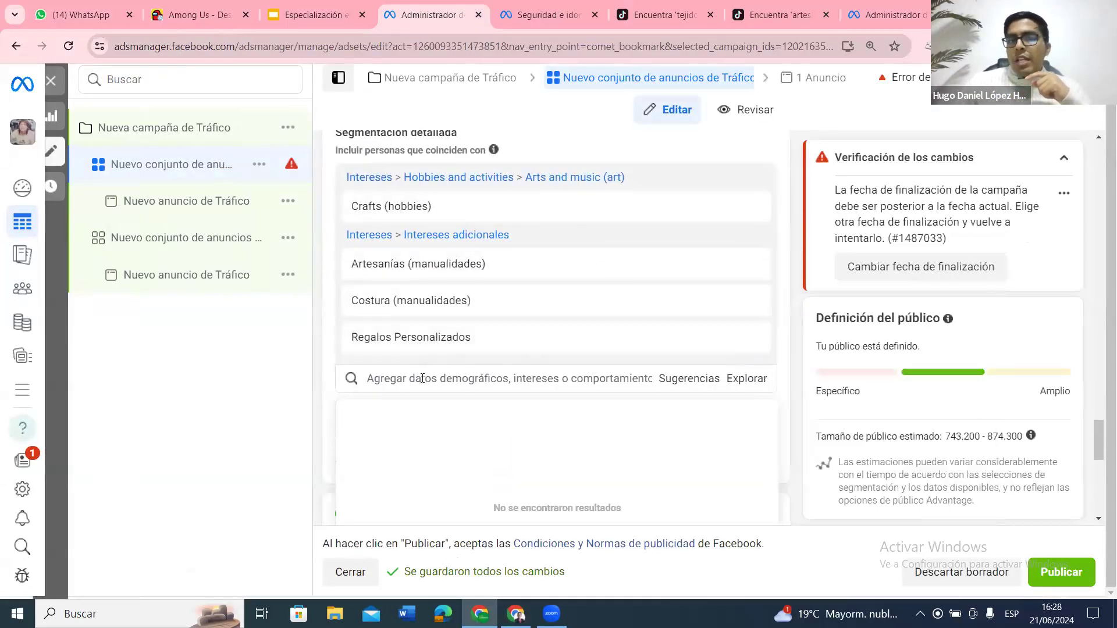
pyautogui.moveTo(368, 341)
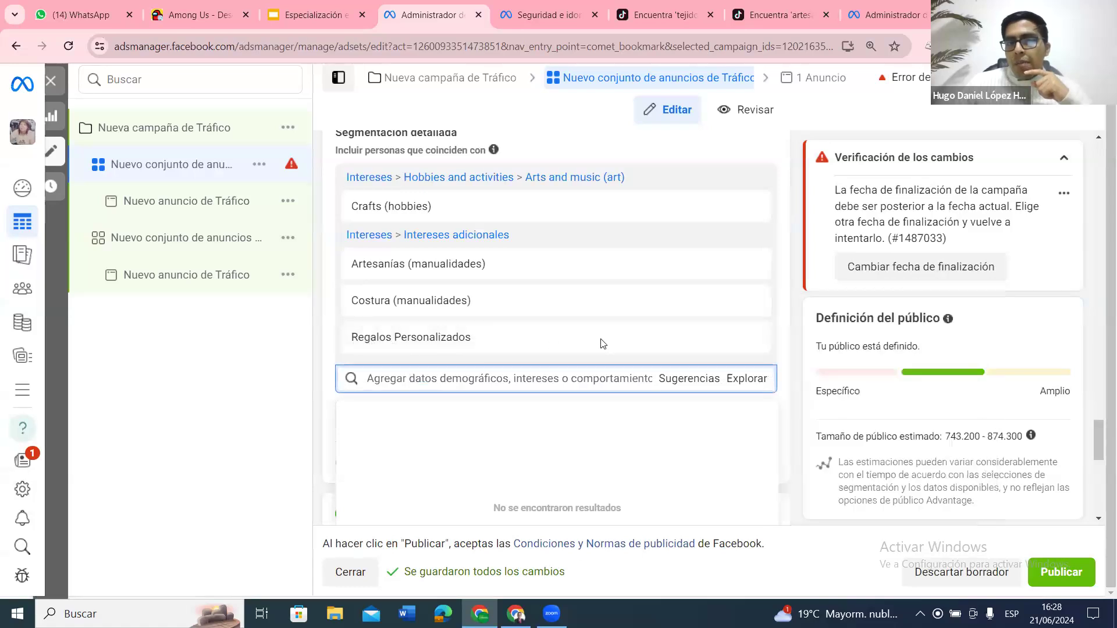
pyautogui.click(748, 338)
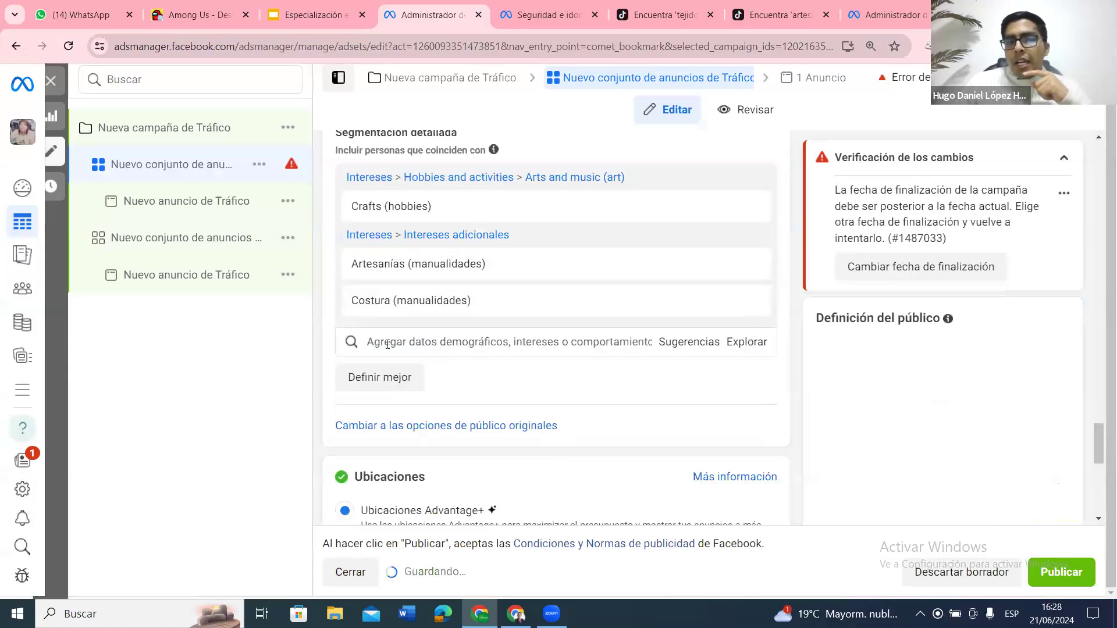
# - Search detailed targeting for 'regalos person', then for 'manualidad'
pyautogui.write('regalos person')
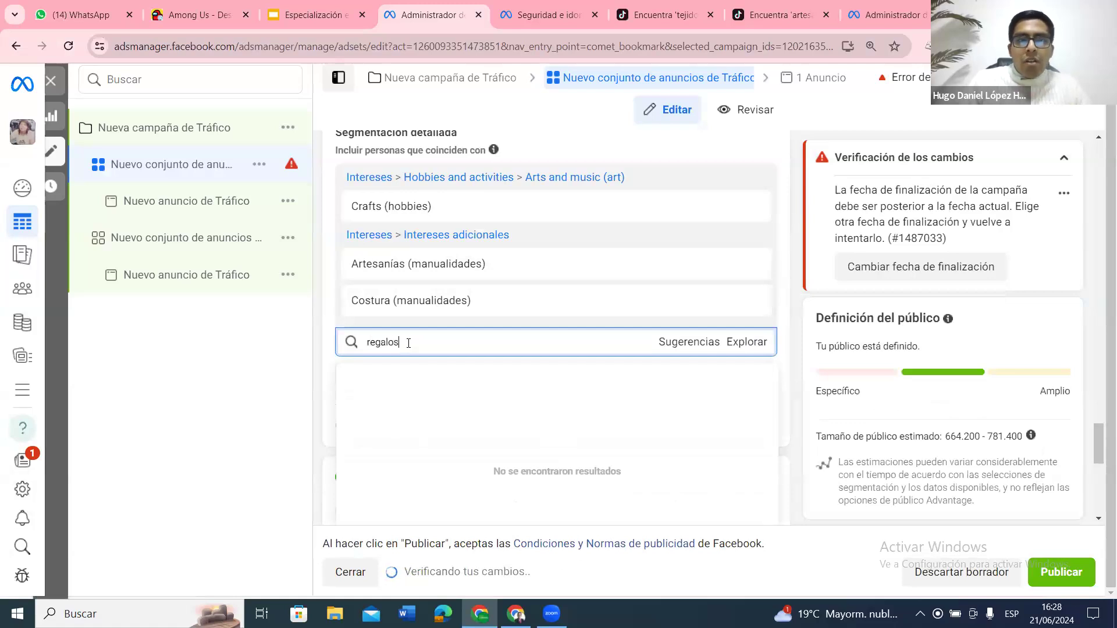
pyautogui.tripleClick(409, 342)
pyautogui.scroll(-8, 448, 412)
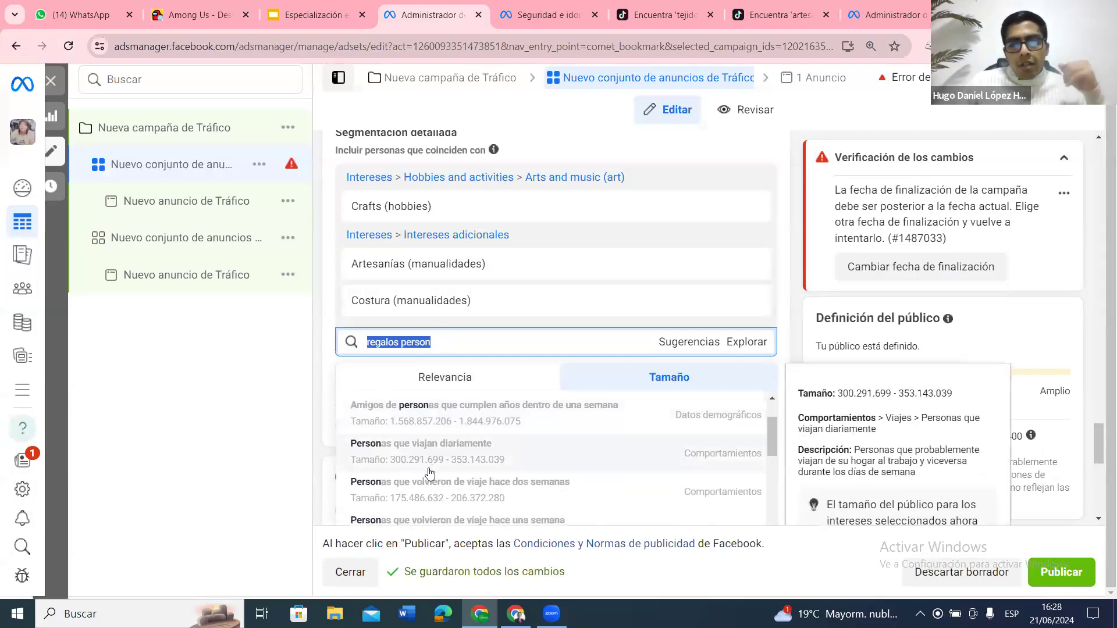
pyautogui.scroll(-10, 490, 368)
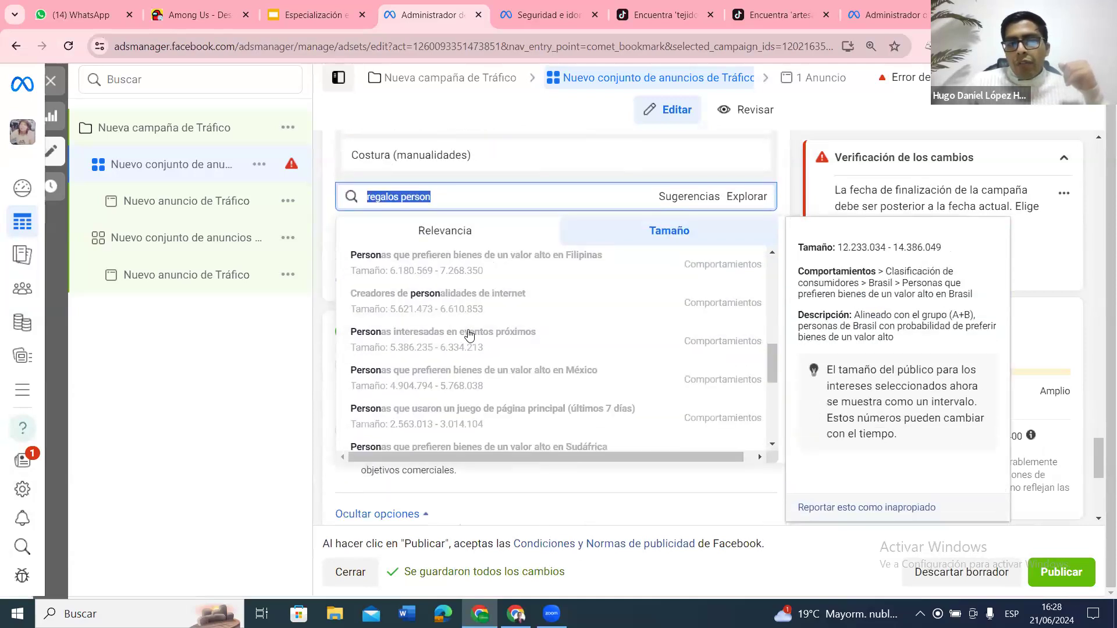
pyautogui.scroll(2, 427, 355)
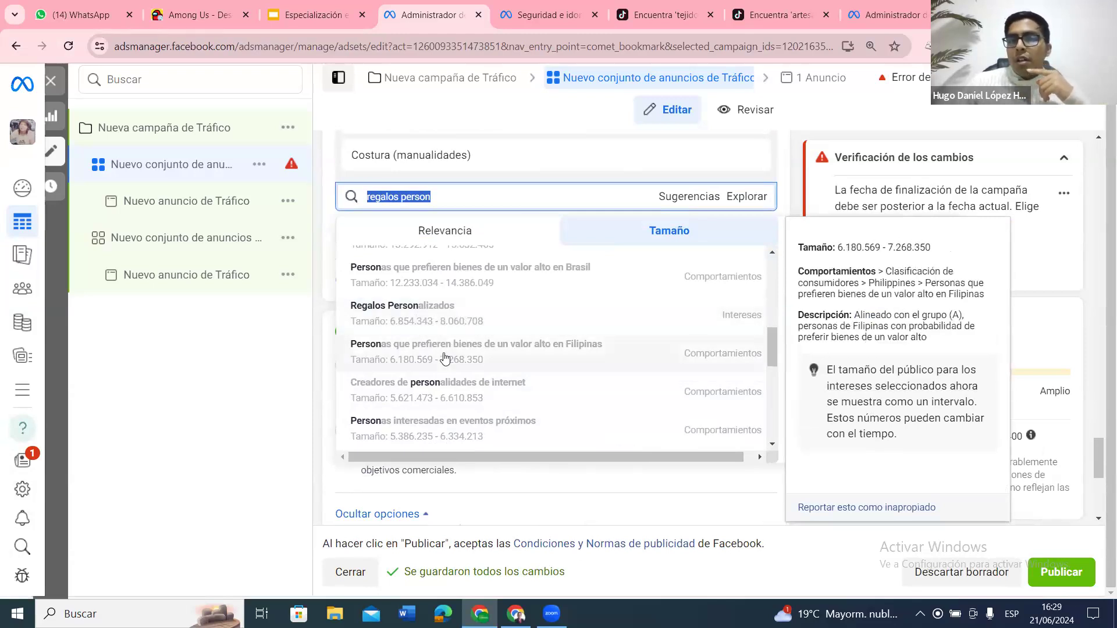
pyautogui.scroll(6, 465, 302)
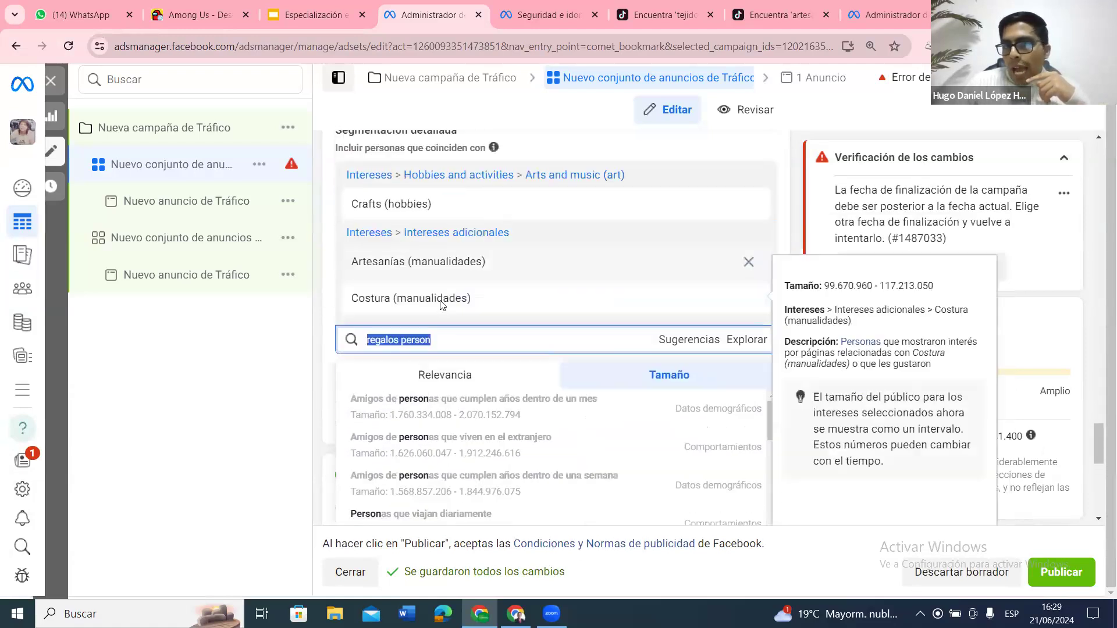
pyautogui.click(453, 340)
pyautogui.moveTo(453, 340); pyautogui.dragTo(365, 337)
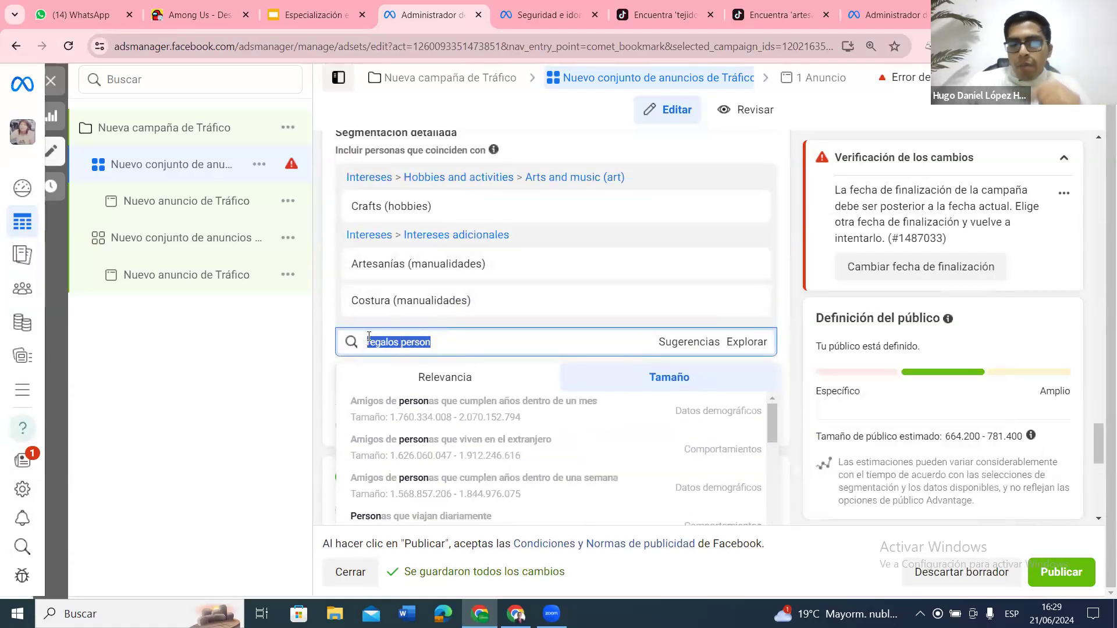
pyautogui.write('manualidad')
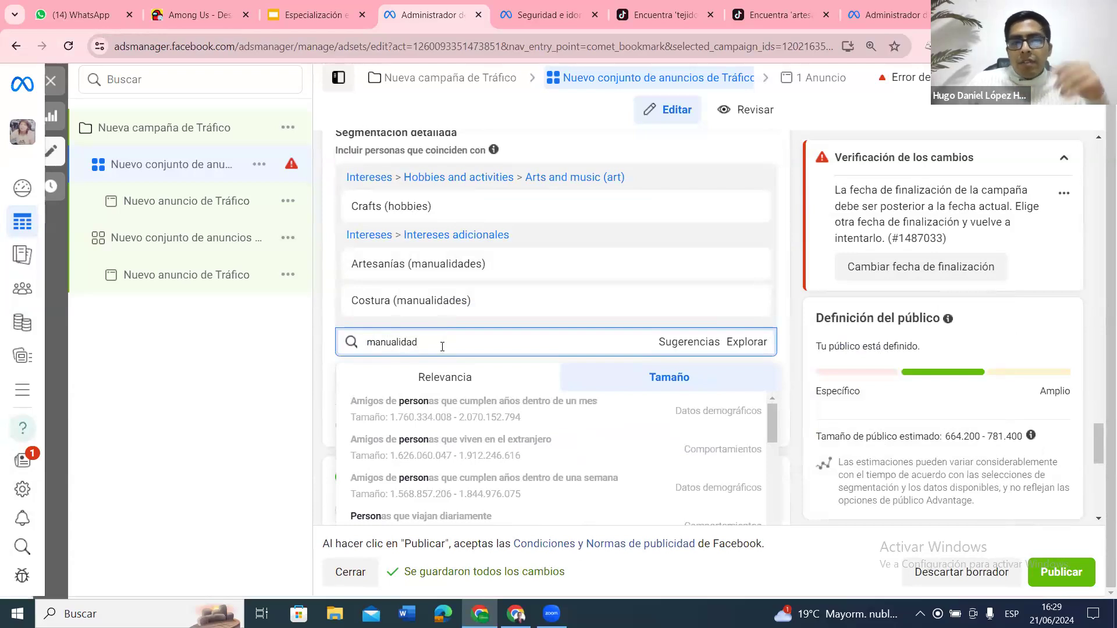
pyautogui.doubleClick(442, 346)
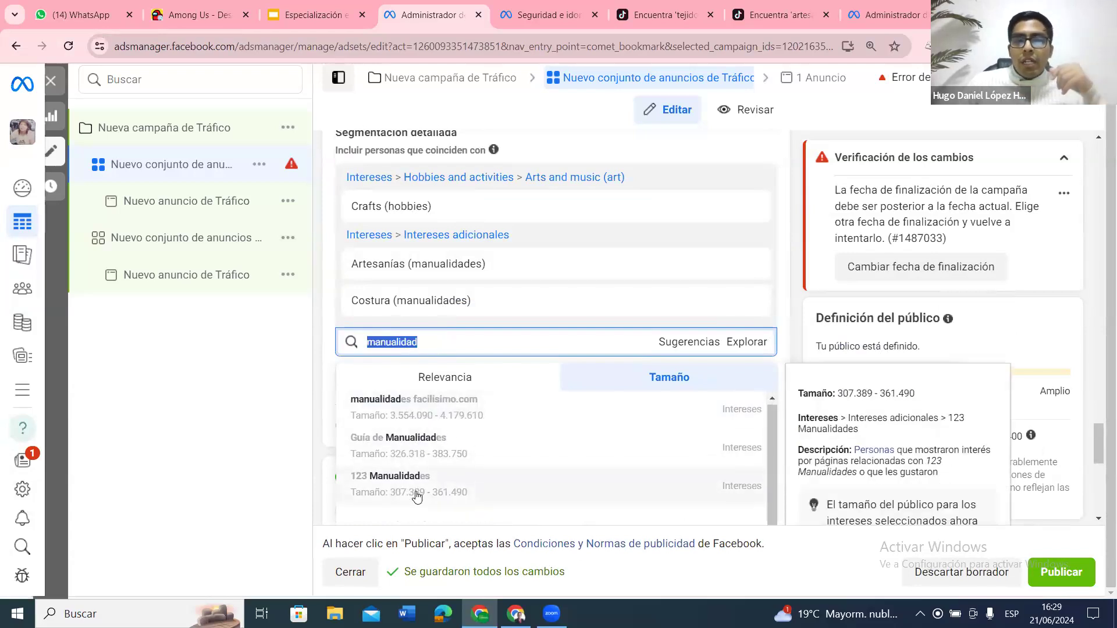
# - Clear the targeting search box and return to the plan's budget section (S/. 8 - S/. 10 daily)
pyautogui.scroll(1, 456, 407)
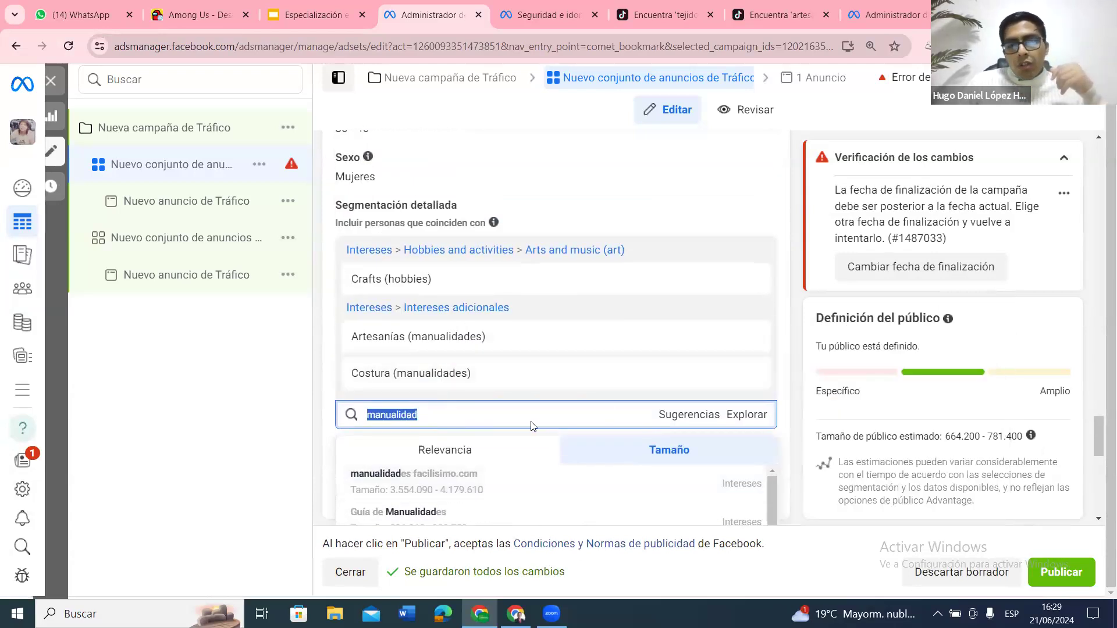
pyautogui.click(506, 416)
pyautogui.press('BackSpace')
pyautogui.press('BackSpace')
pyautogui.press('BackSpace')
pyautogui.press('BackSpace')
pyautogui.press('BackSpace')
pyautogui.press('BackSpace')
pyautogui.press('BackSpace')
pyautogui.press('BackSpace')
pyautogui.press('BackSpace')
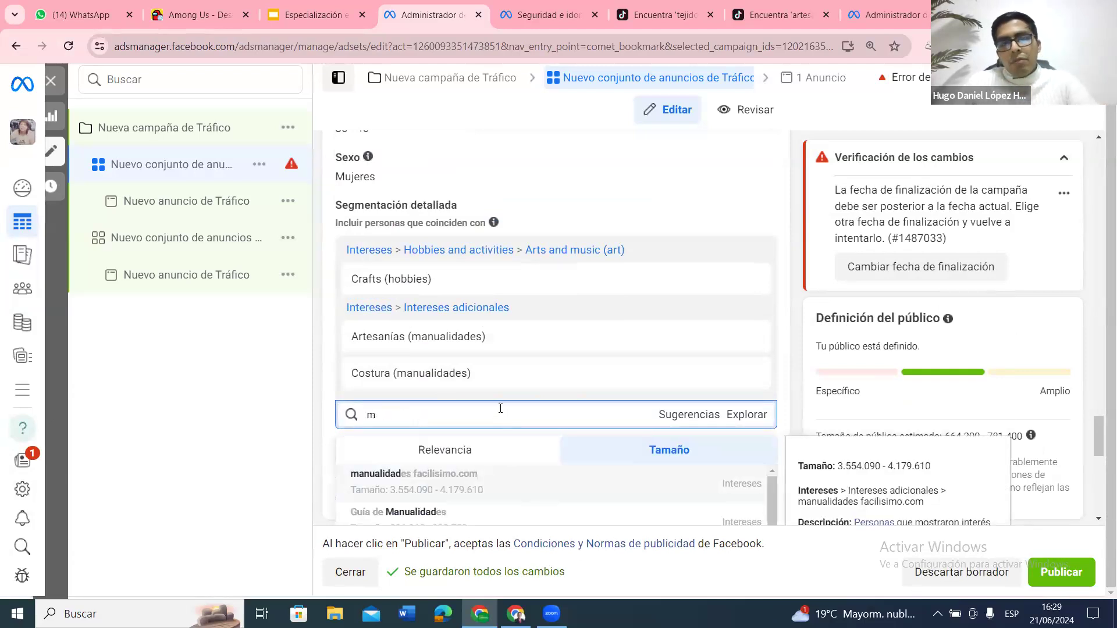
pyautogui.press('BackSpace')
pyautogui.hotkey('alt', 'Tab')
pyautogui.scroll(-1, 509, 406)
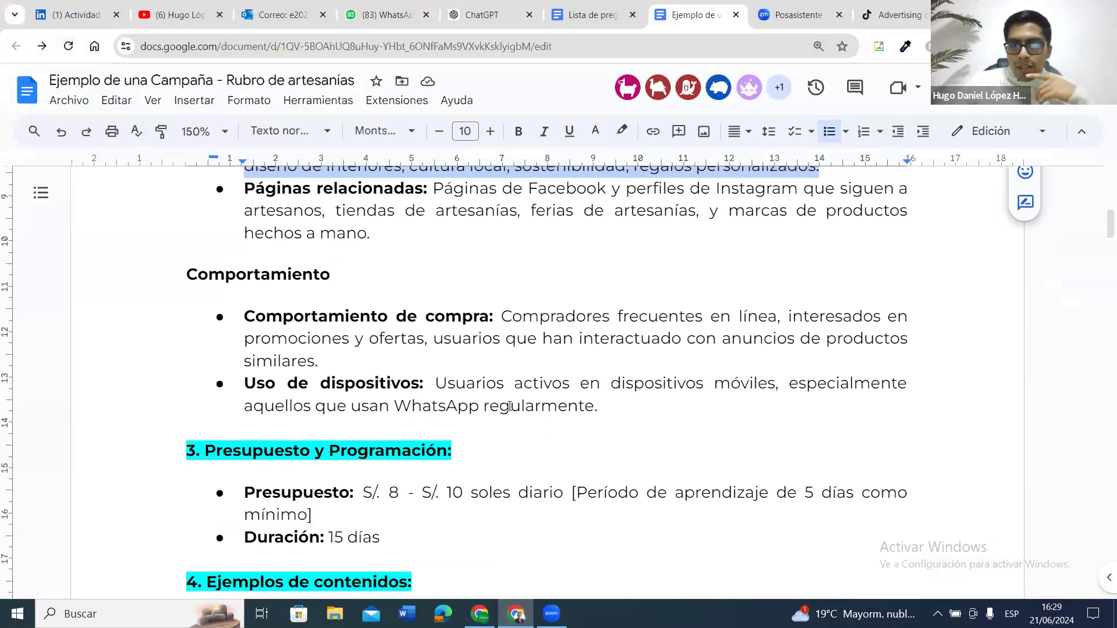
# - Highlight the Intereses específicos list in the campaign plan, then switch back to Ads Manager
pyautogui.scroll(2, 509, 406)
pyautogui.moveTo(427, 287); pyautogui.dragTo(820, 309)
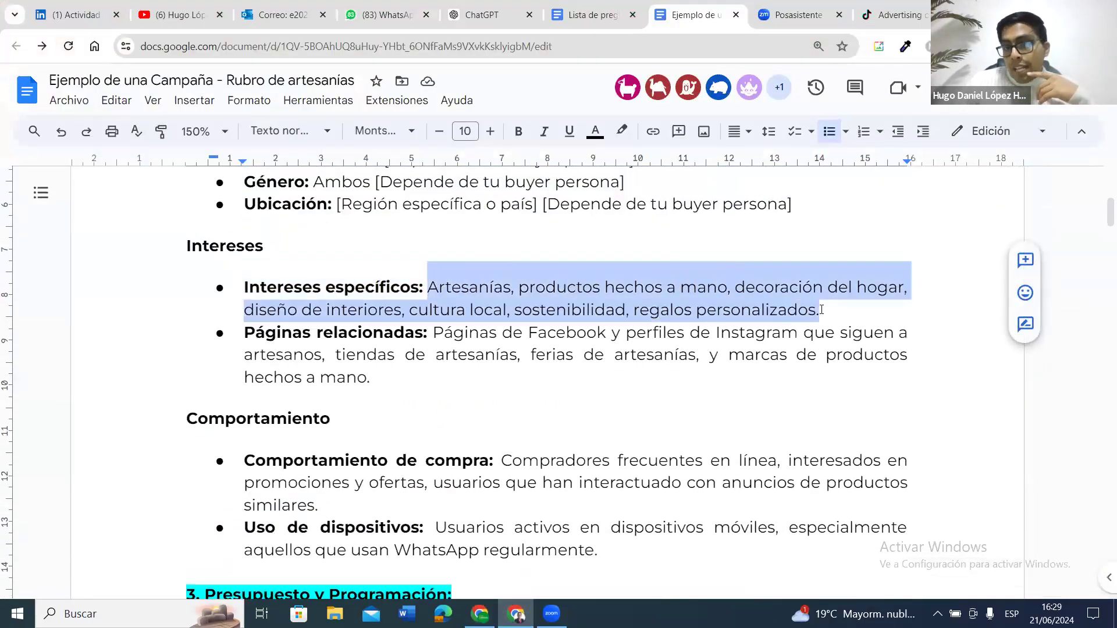
pyautogui.click(449, 289)
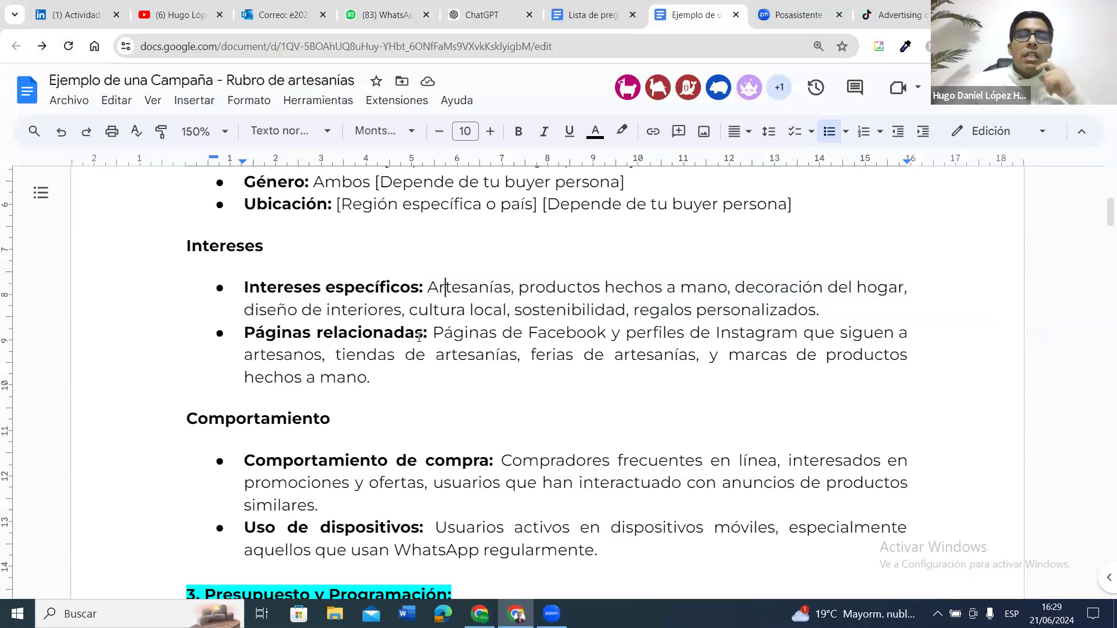
pyautogui.scroll(-1, 418, 336)
pyautogui.click(402, 304)
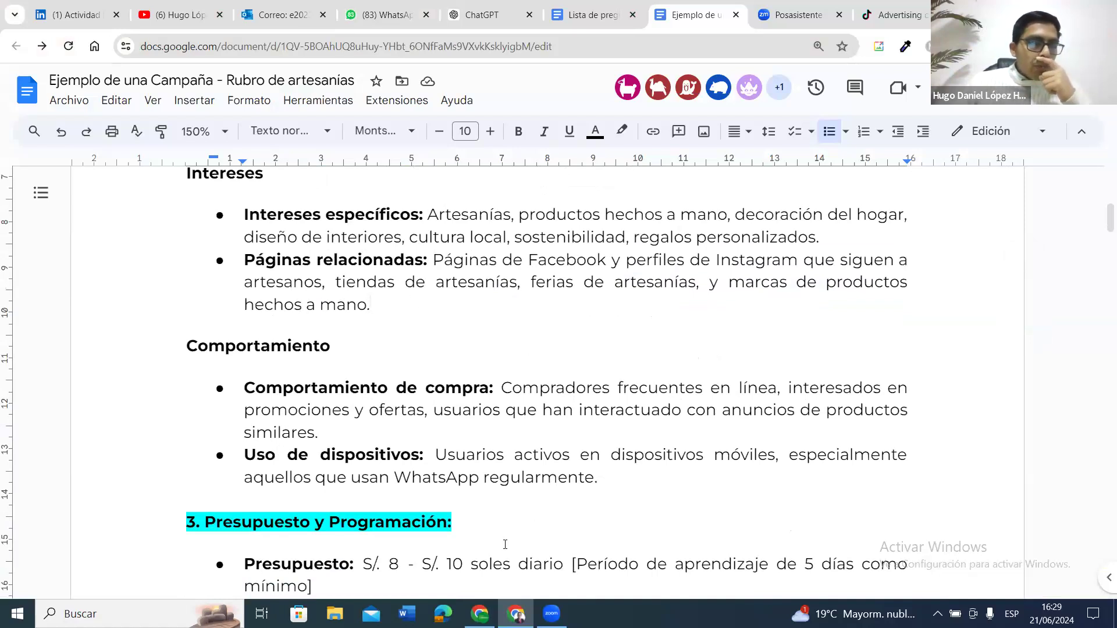
pyautogui.click(479, 614)
# - Search detailed targeting for 'compradores' to find Compradores que interactuaron, then return to the plan
pyautogui.click(411, 414)
pyautogui.write('compradores')
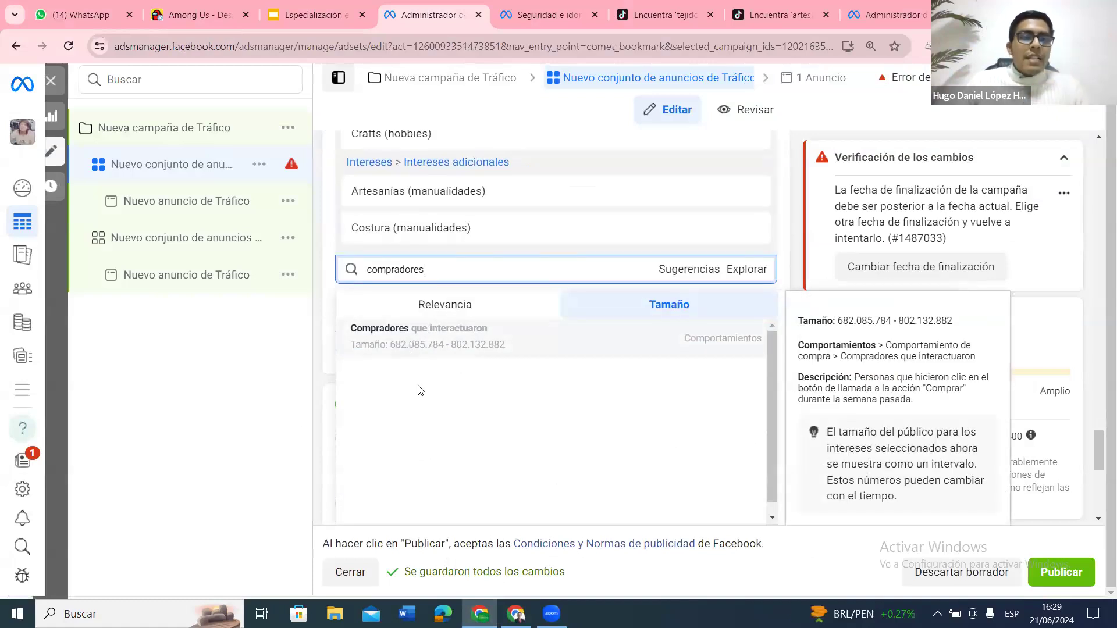
pyautogui.hotkey('ctrl', '+')
pyautogui.hotkey('ctrl', '+')
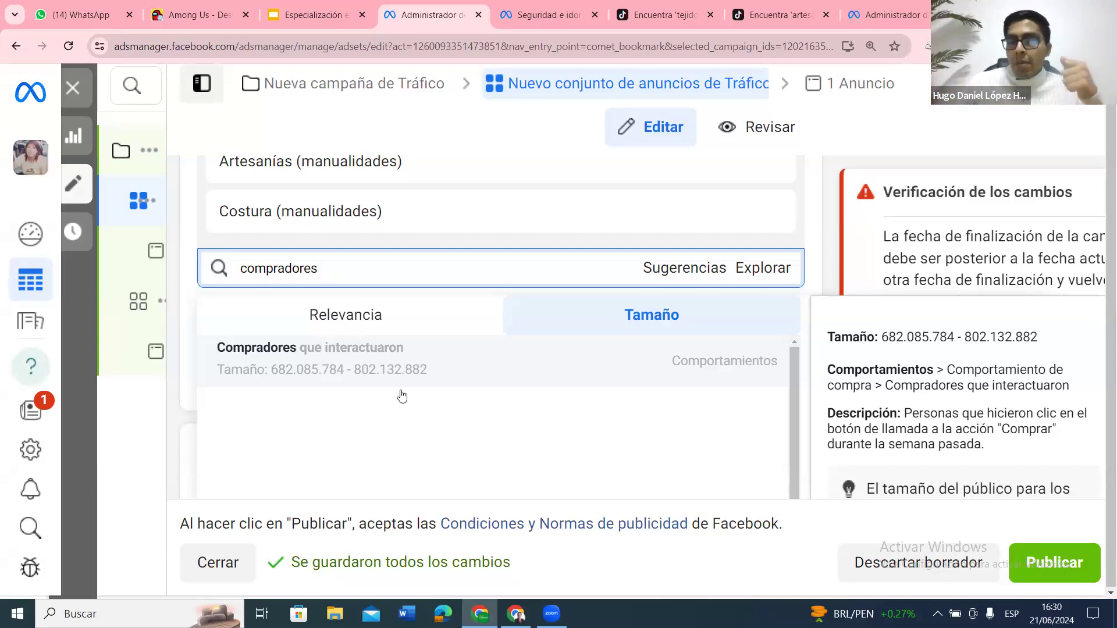
pyautogui.click(515, 612)
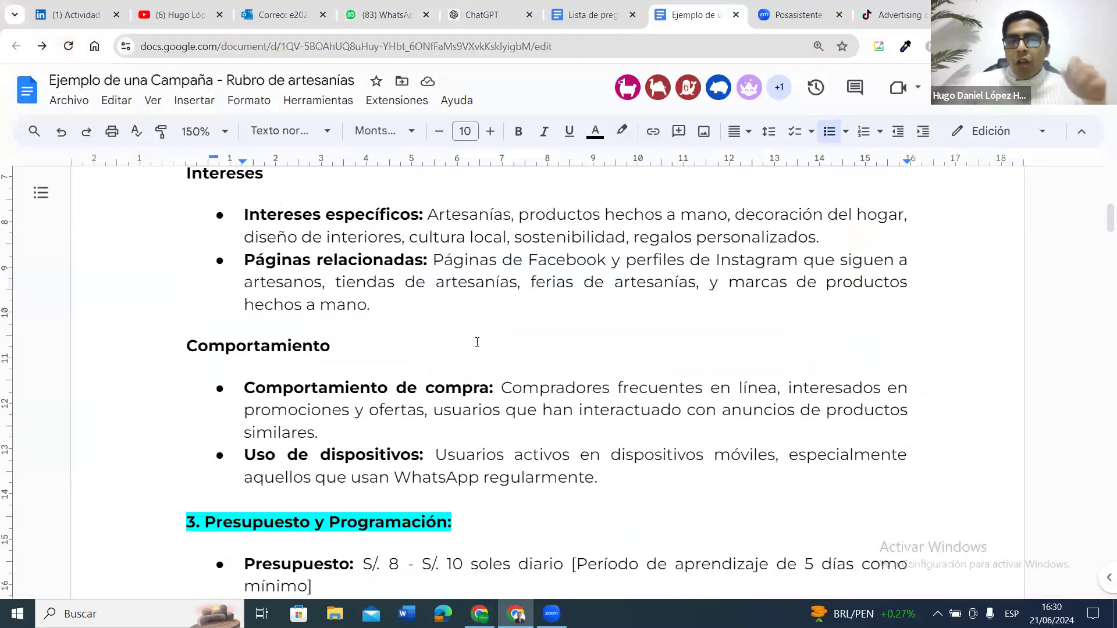
# - Highlight the Intereses bullets through regalos personalizados in the plan, then switch back to Ads Manager
pyautogui.scroll(-2, 474, 341)
pyautogui.scroll(-2, 475, 338)
pyautogui.scroll(4, 466, 339)
pyautogui.moveTo(602, 562); pyautogui.dragTo(187, 245)
pyautogui.click(400, 377)
pyautogui.moveTo(400, 377); pyautogui.dragTo(334, 204)
pyautogui.click(425, 287)
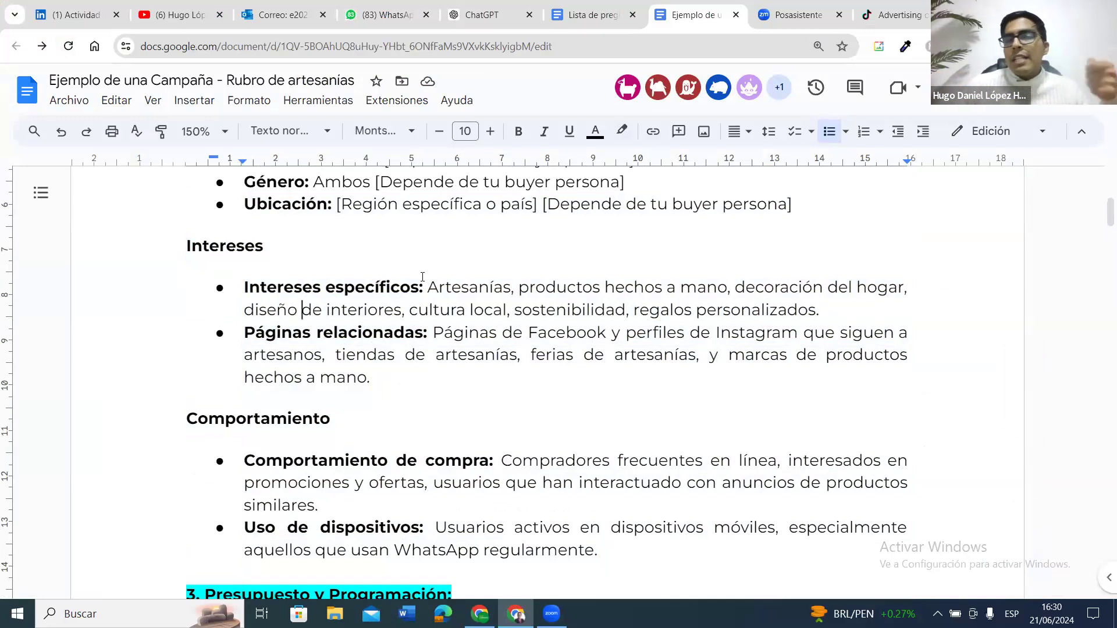
pyautogui.click(831, 316)
pyautogui.moveTo(830, 316); pyautogui.dragTo(149, 269)
pyautogui.click(508, 310)
pyautogui.press('End')
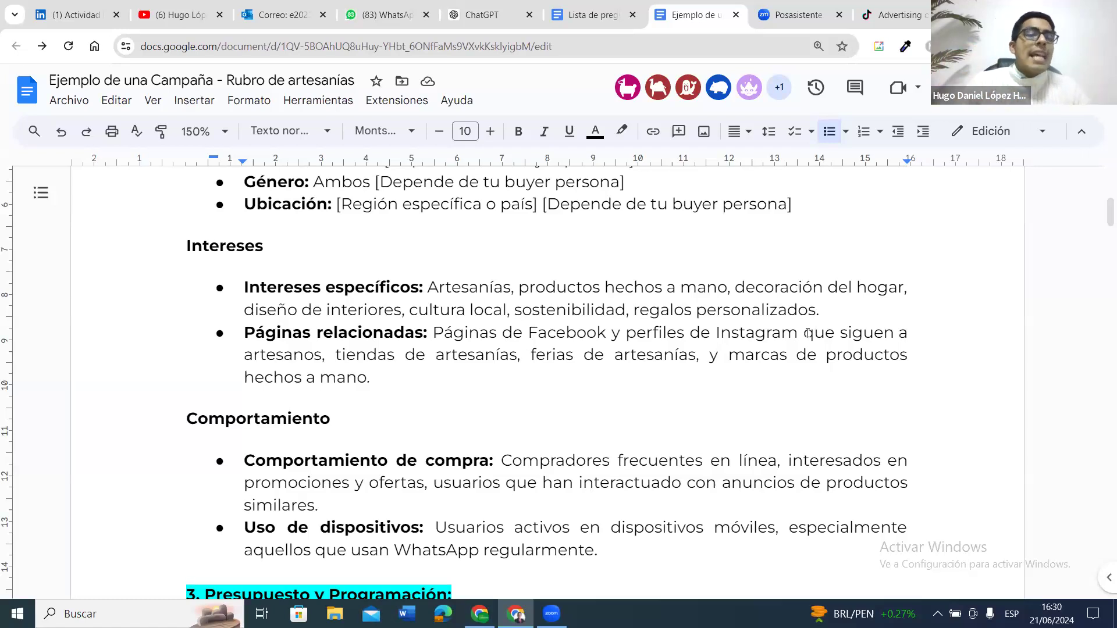
pyautogui.click(480, 613)
# - Replace 'compradores' with 'cumpleañ' and browse the Cumpleaños (evento) and birth-month results
pyautogui.moveTo(314, 281); pyautogui.dragTo(194, 252)
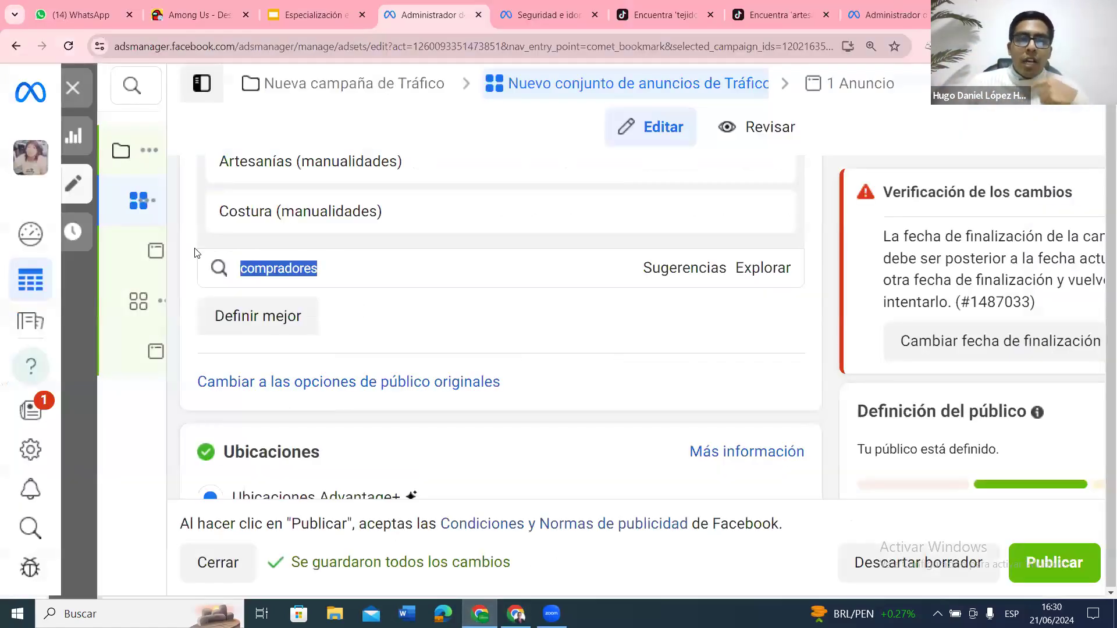
pyautogui.press('BackSpace')
pyautogui.write('cumpleañ')
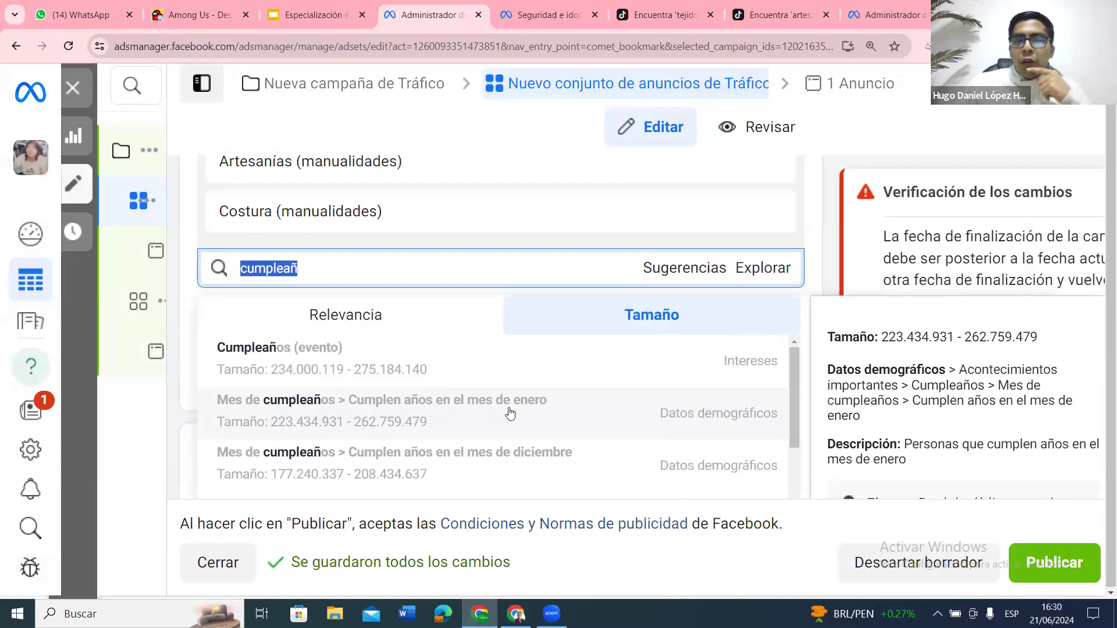
pyautogui.scroll(-2, 471, 415)
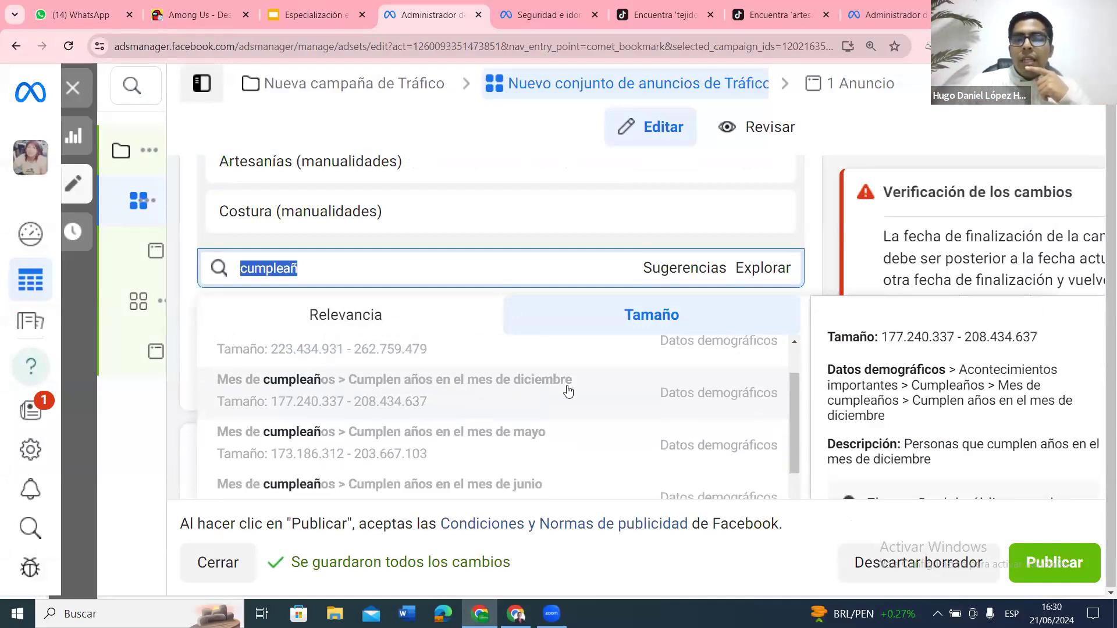
pyautogui.scroll(-2, 523, 440)
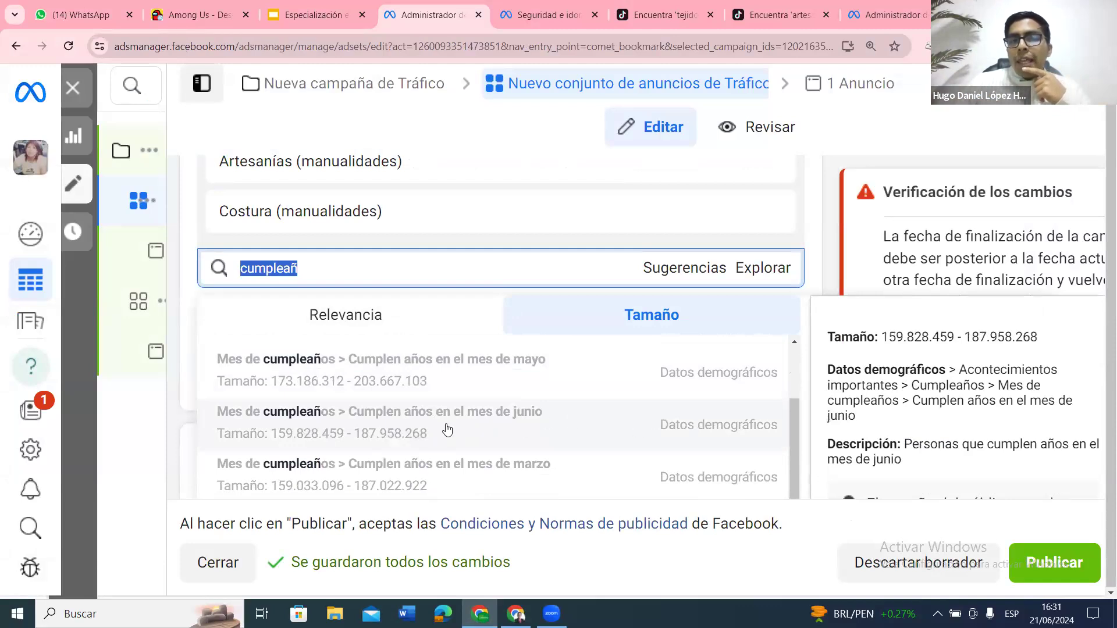
pyautogui.scroll(4, 539, 430)
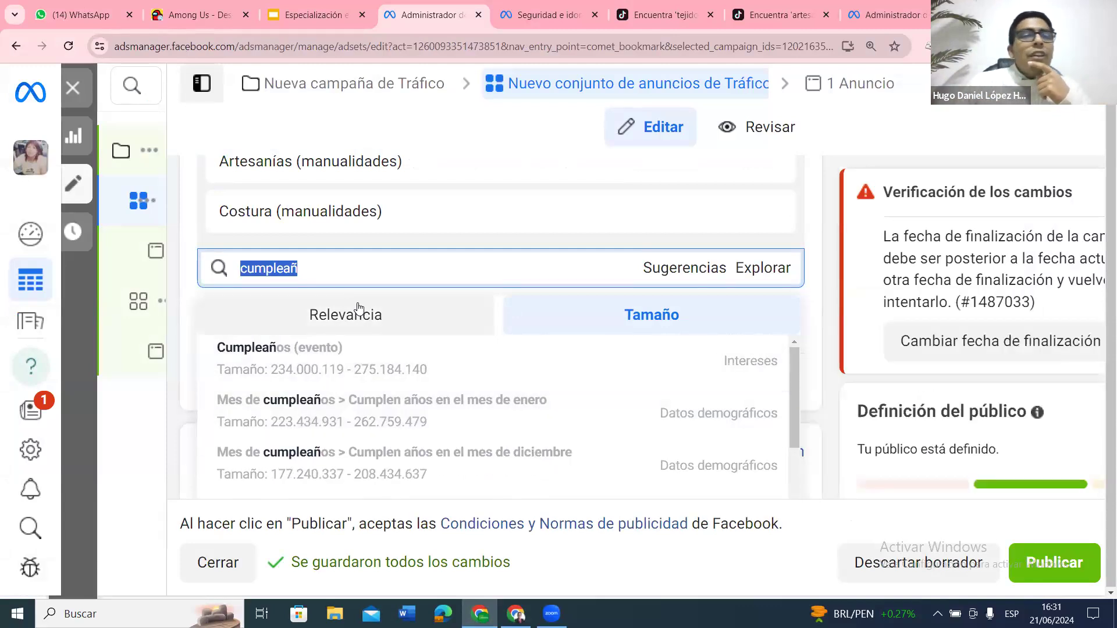
pyautogui.moveTo(306, 271); pyautogui.dragTo(238, 269)
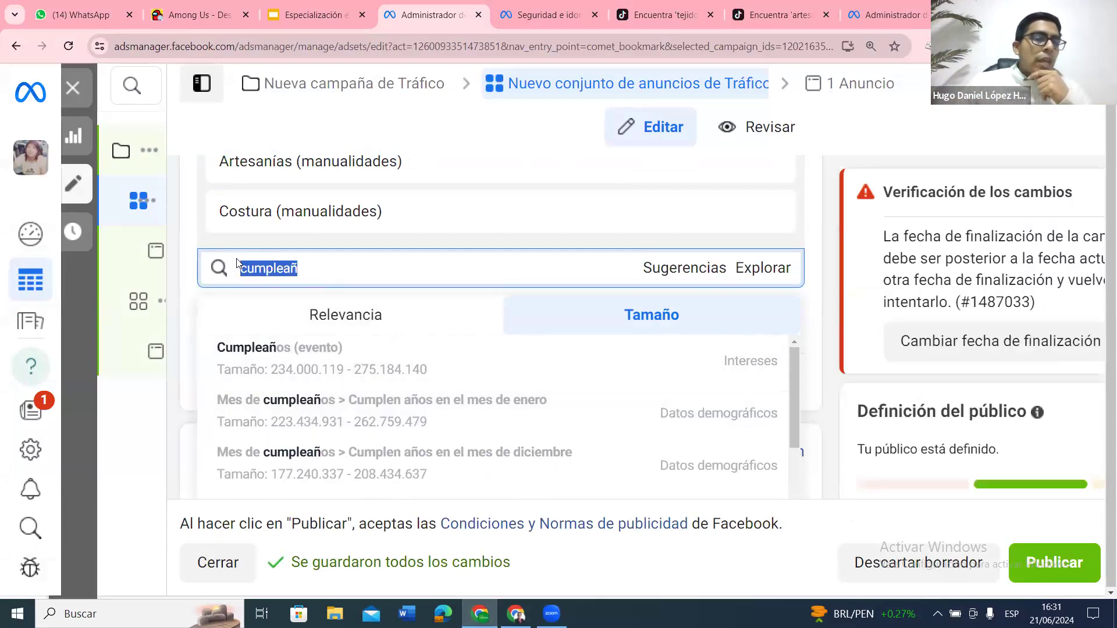
# - Back in the campaign plan, highlight the Intereses heading and its bullets
pyautogui.hotkey('alt', 'Tab')
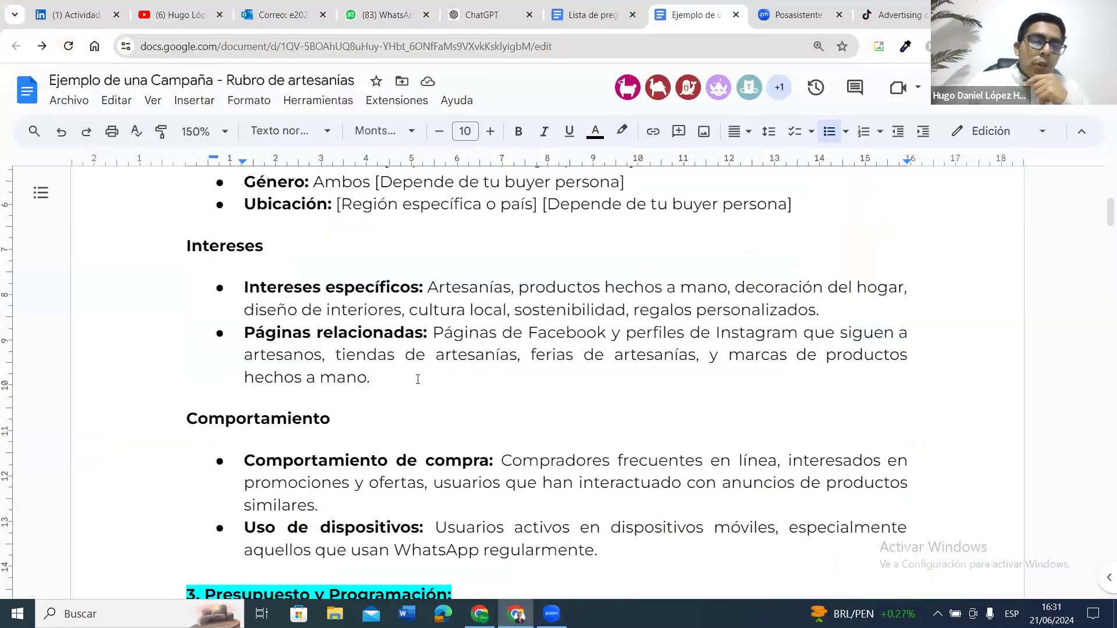
pyautogui.moveTo(382, 387); pyautogui.dragTo(171, 244)
pyautogui.click(322, 287)
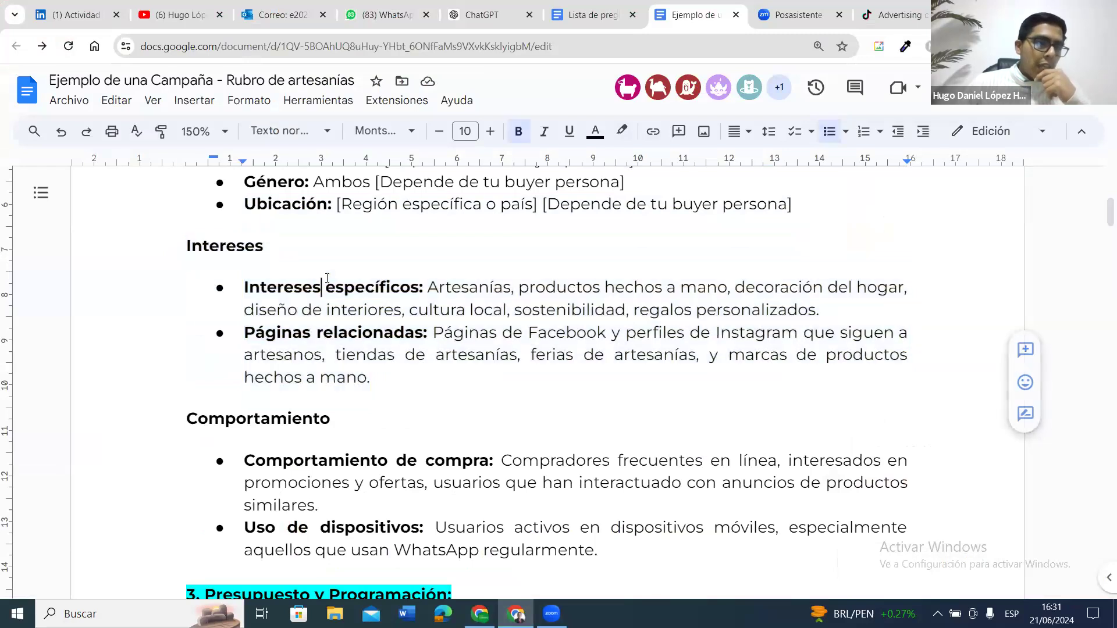
pyautogui.moveTo(187, 244); pyautogui.dragTo(490, 373)
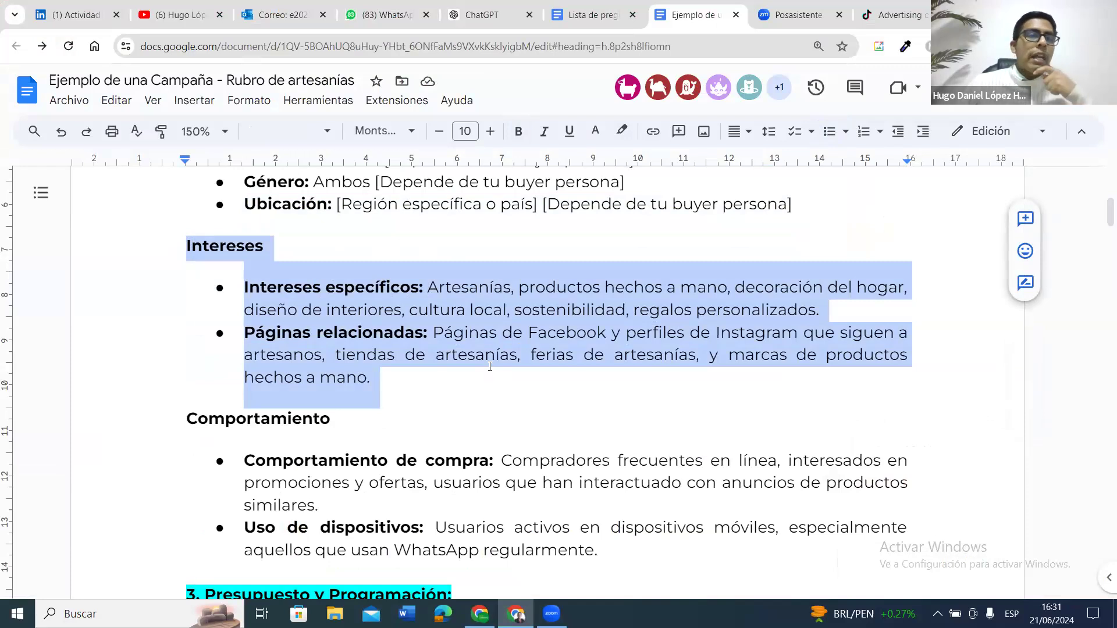
pyautogui.click(489, 366)
pyautogui.click(184, 245)
pyautogui.moveTo(184, 245); pyautogui.dragTo(333, 336)
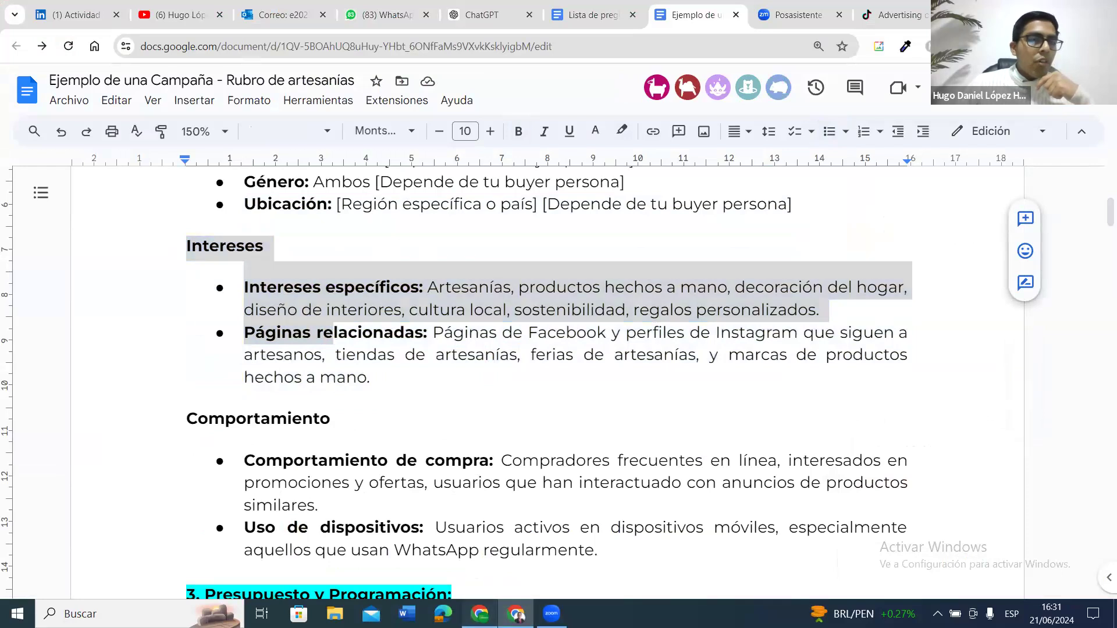
# - Glance at the Meta ad set, then scroll to 3. Presupuesto y Programación at 100% zoom
pyautogui.hotkey('alt', 'Tab')
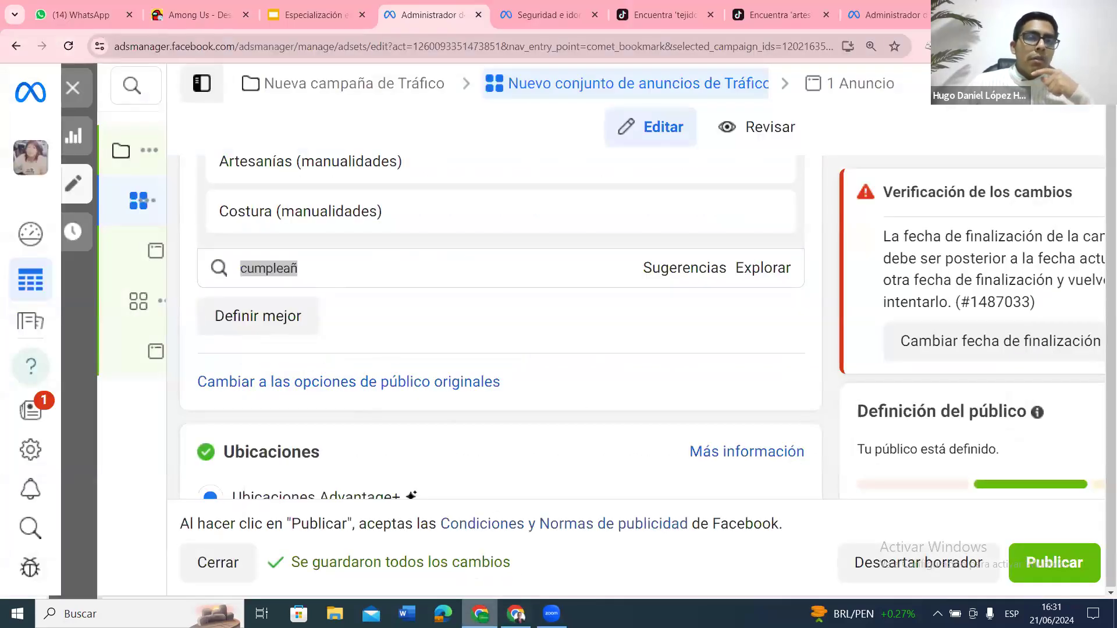
pyautogui.hotkey('alt', 'Tab')
pyautogui.scroll(-1, 464, 382)
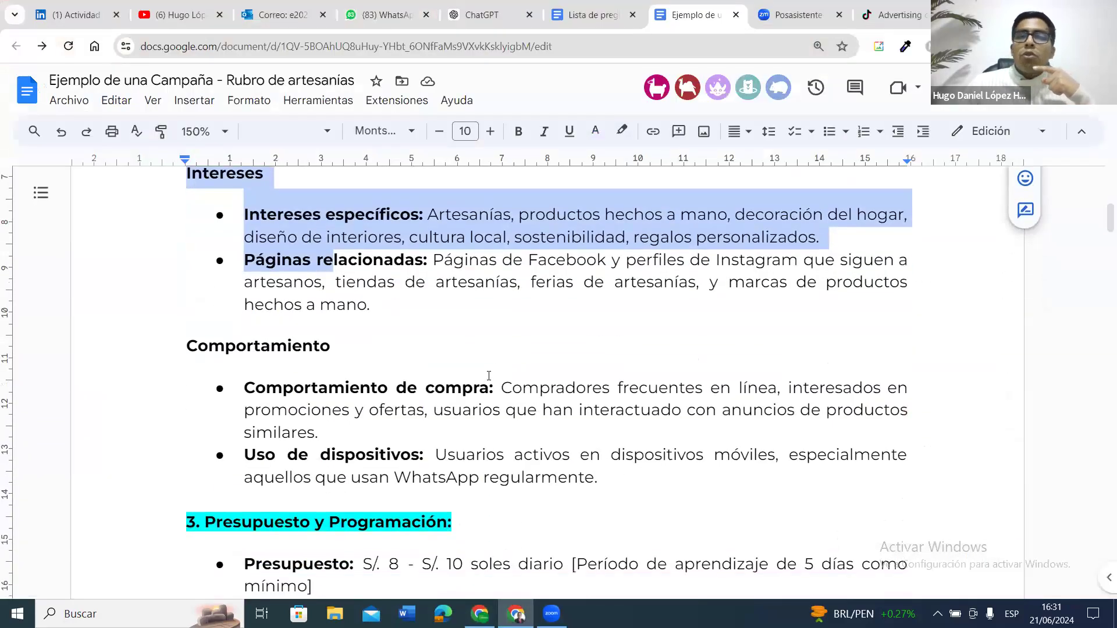
pyautogui.hotkey('ctrl', '-')
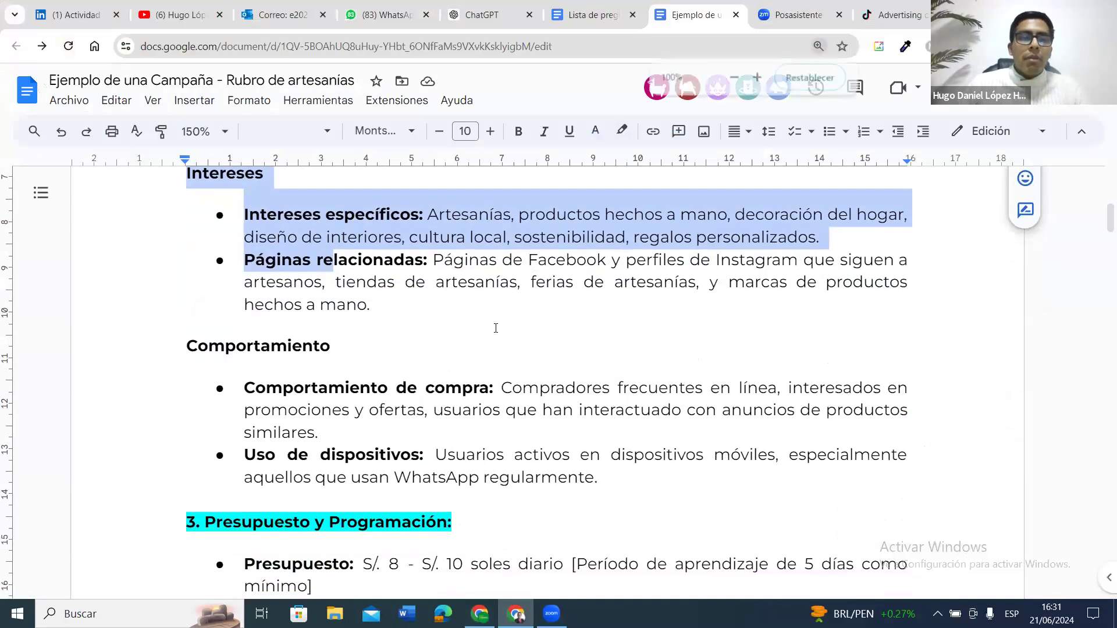
pyautogui.scroll(-3, 475, 355)
pyautogui.click(437, 400)
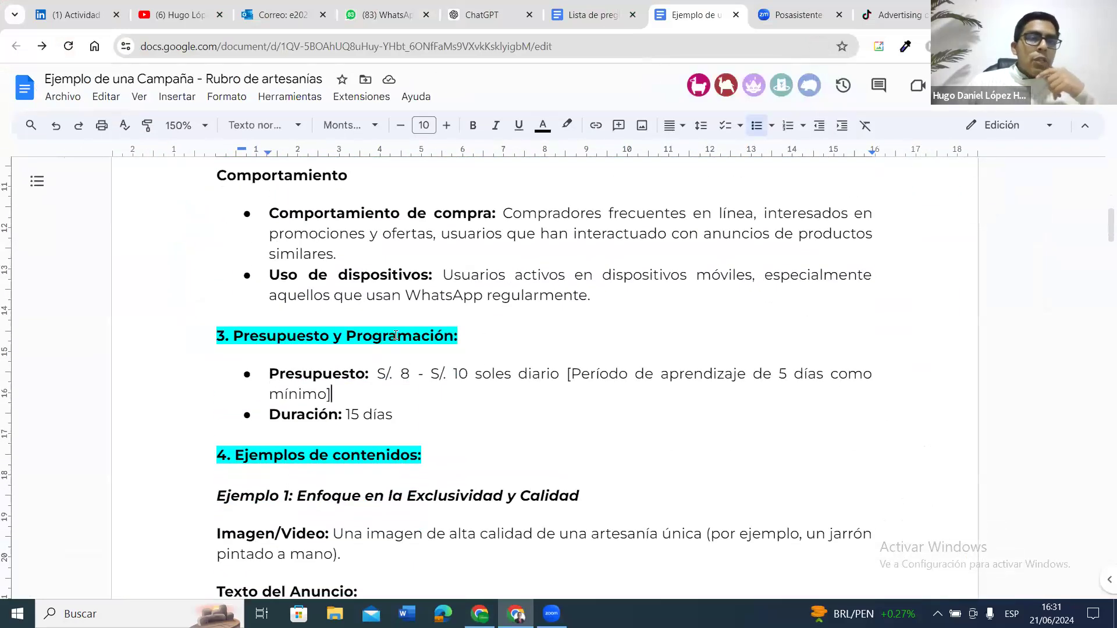
pyautogui.scroll(-1, 438, 400)
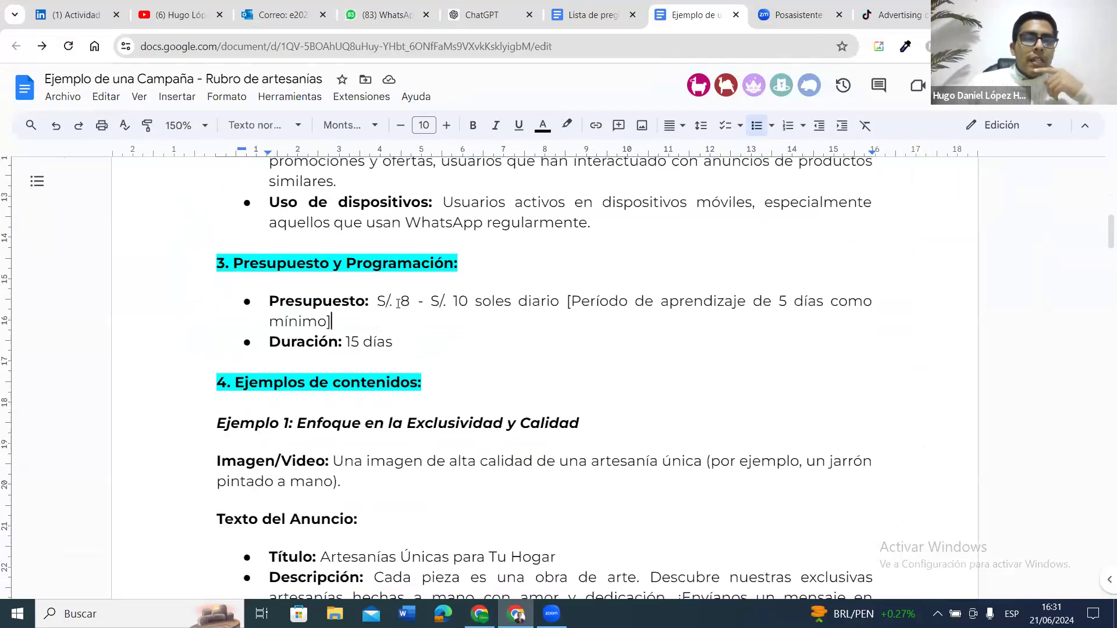
pyautogui.click(399, 298)
pyautogui.moveTo(385, 299); pyautogui.dragTo(468, 301)
pyautogui.click(411, 303)
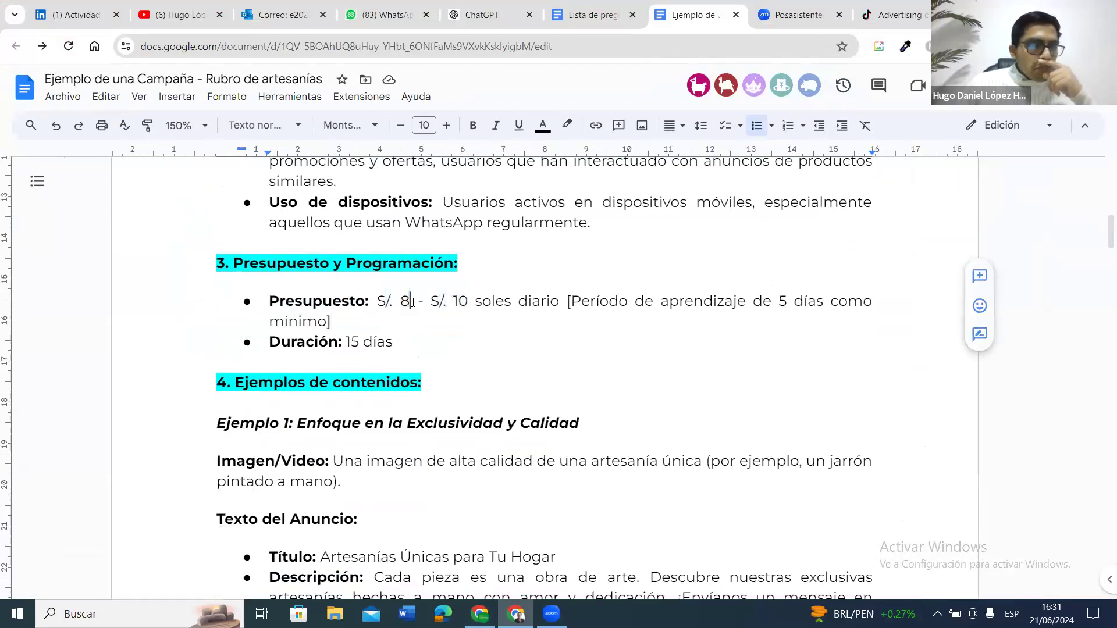
pyautogui.doubleClick(404, 301)
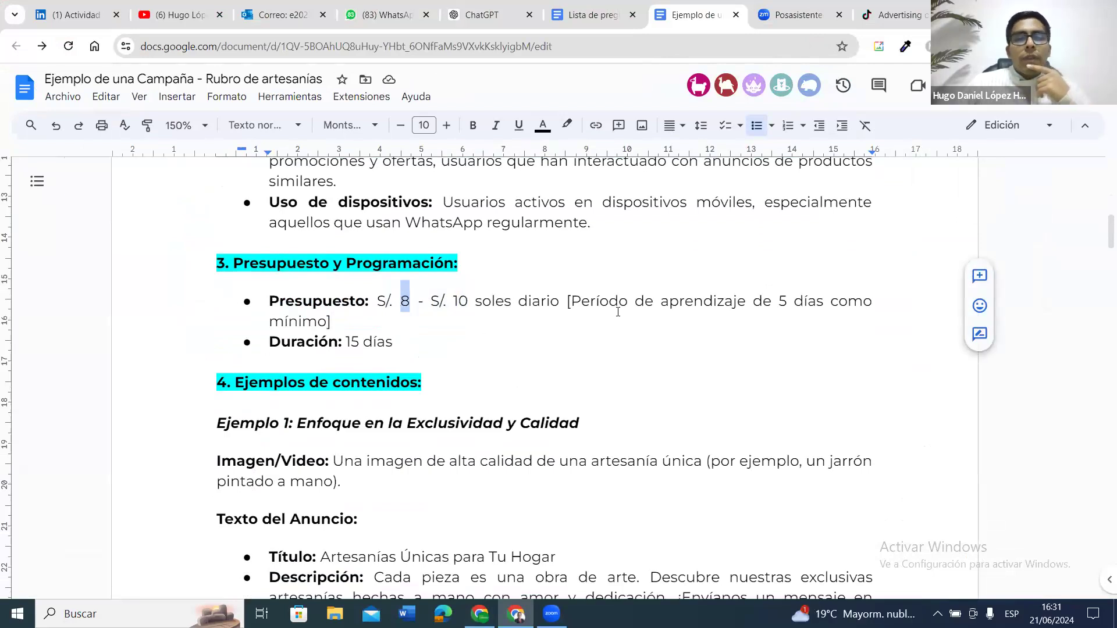
pyautogui.click(569, 307)
pyautogui.hotkey('shift', 'Down')
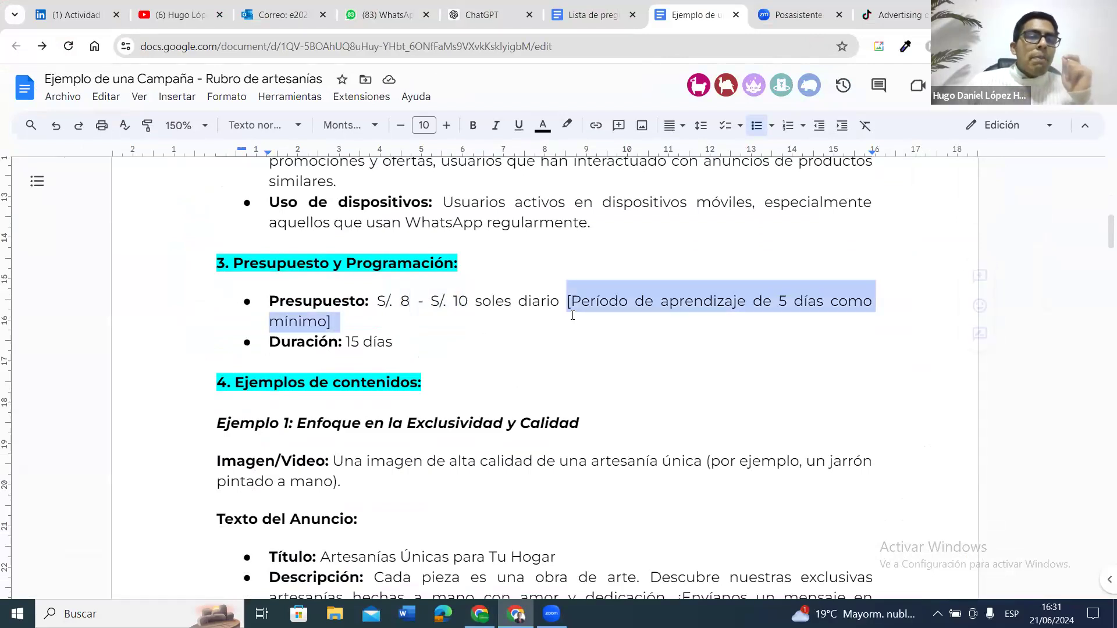
pyautogui.moveTo(569, 305); pyautogui.dragTo(544, 328)
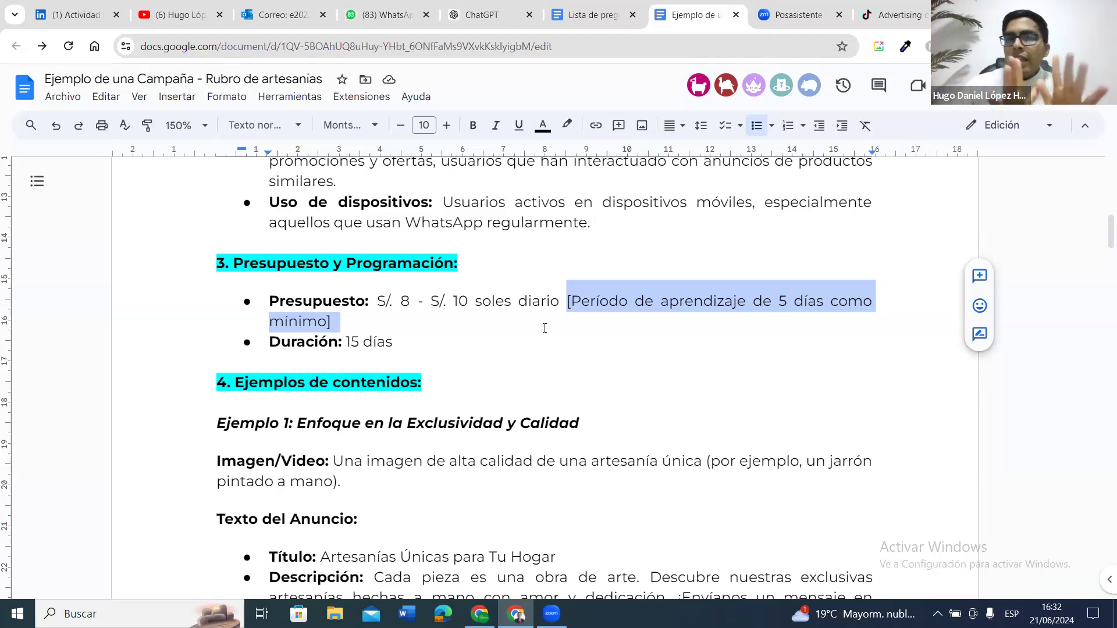
pyautogui.scroll(-2, 504, 384)
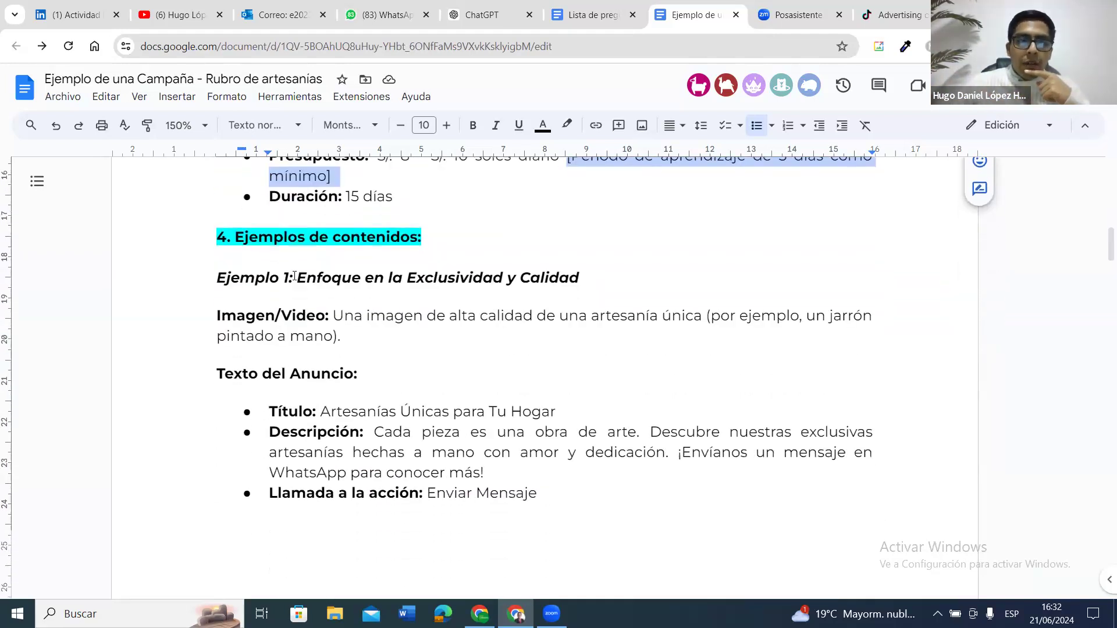
pyautogui.click(305, 288)
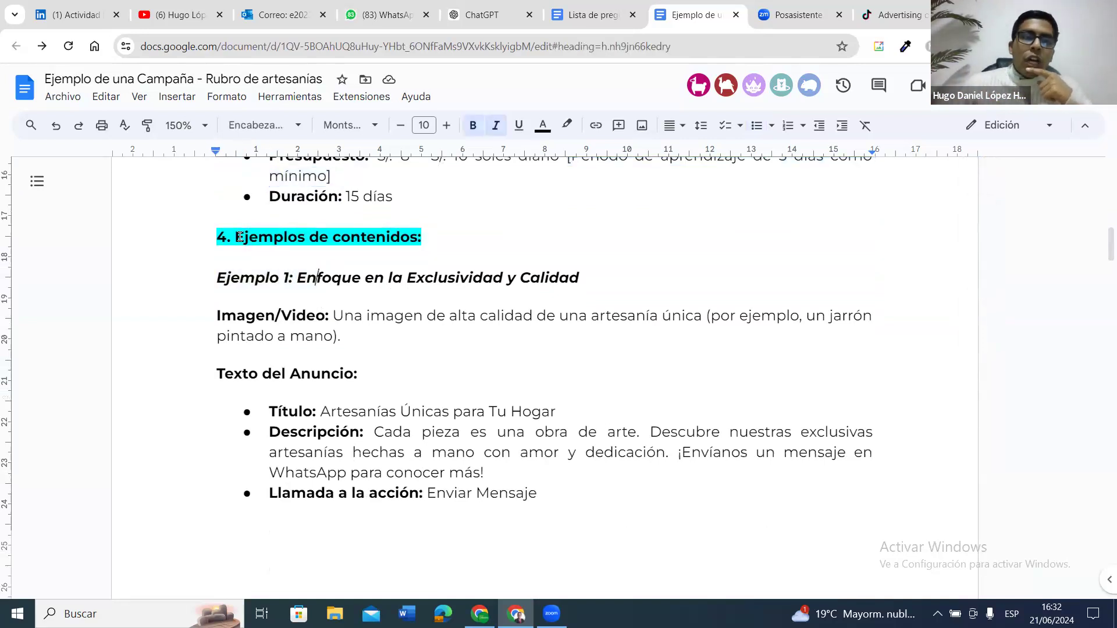
pyautogui.moveTo(232, 239); pyautogui.dragTo(428, 254)
pyautogui.click(366, 278)
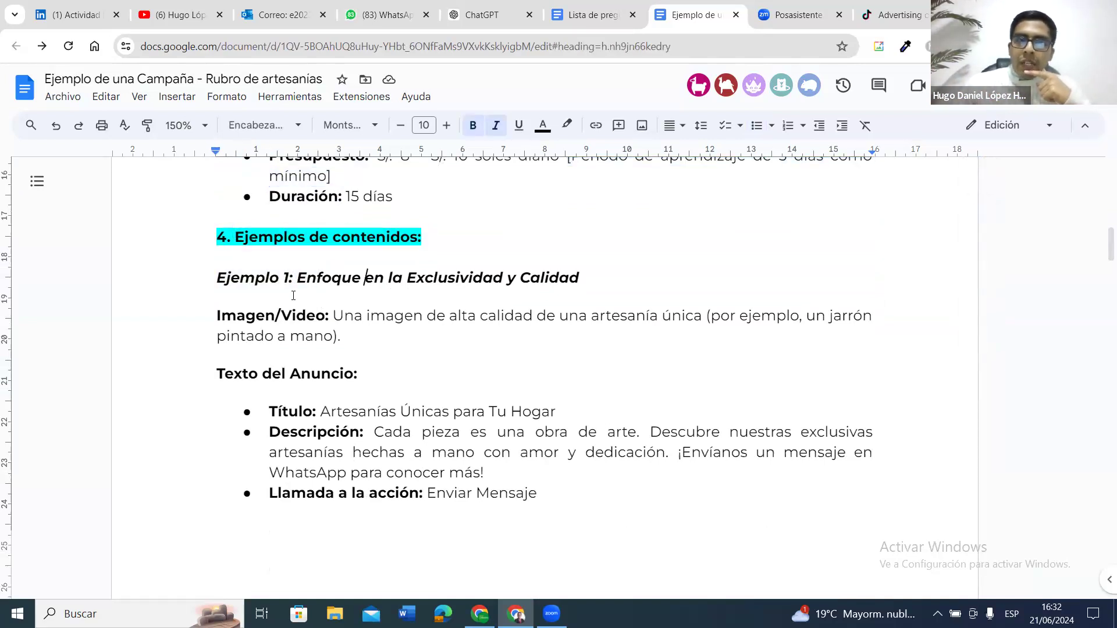
pyautogui.moveTo(298, 281); pyautogui.dragTo(581, 287)
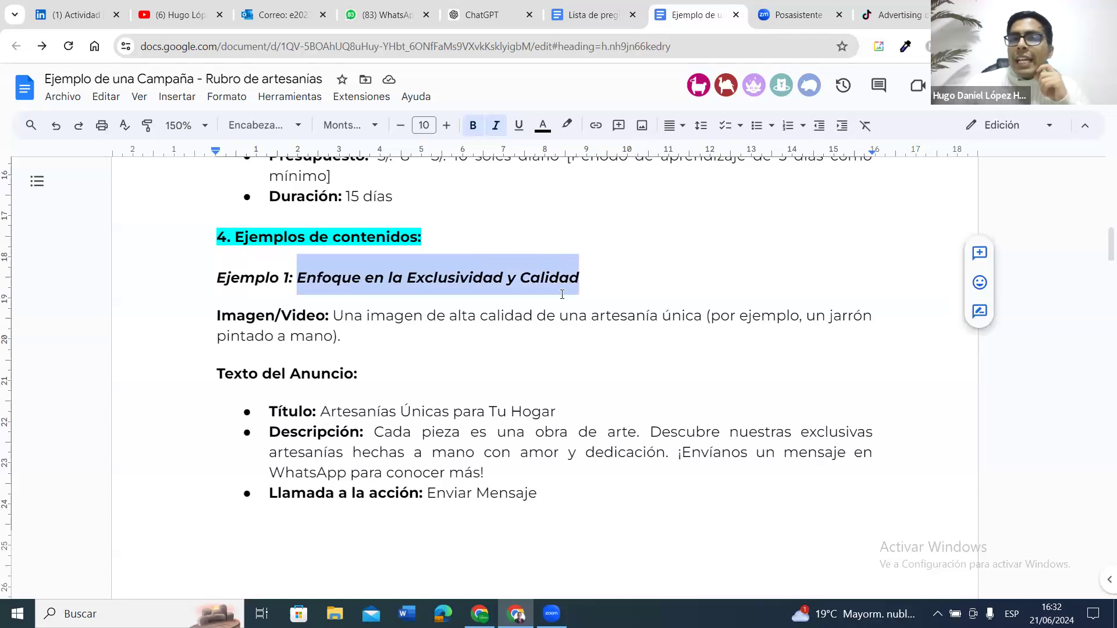
pyautogui.scroll(-1, 408, 267)
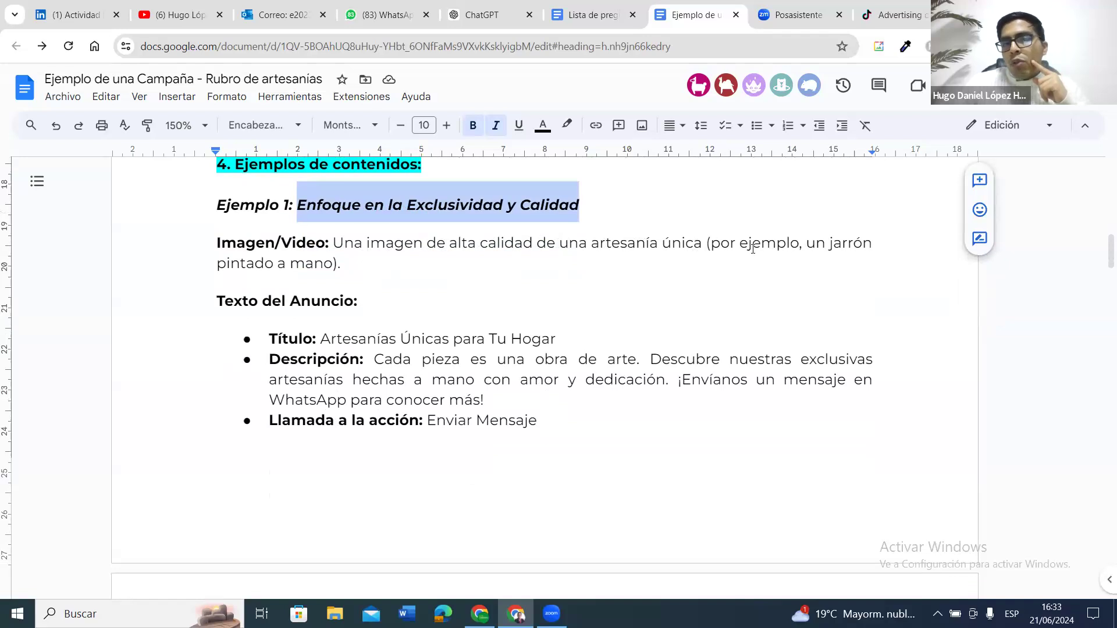
pyautogui.scroll(-1, 459, 299)
pyautogui.moveTo(224, 228); pyautogui.dragTo(556, 267)
pyautogui.click(323, 267)
pyautogui.moveTo(375, 286); pyautogui.dragTo(632, 291)
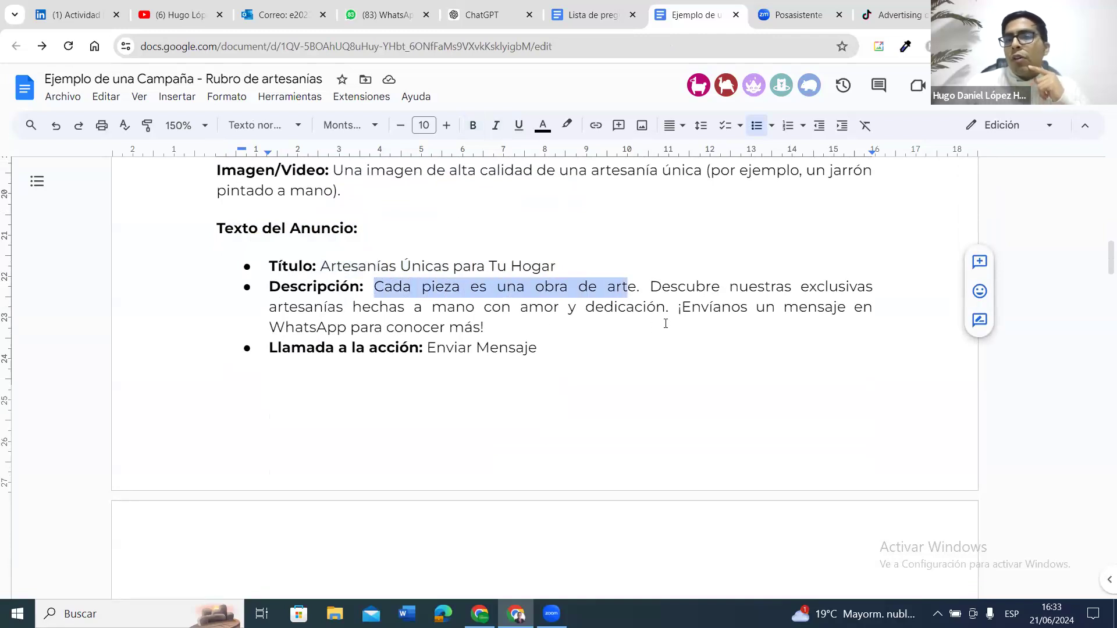
pyautogui.moveTo(485, 327); pyautogui.dragTo(682, 313)
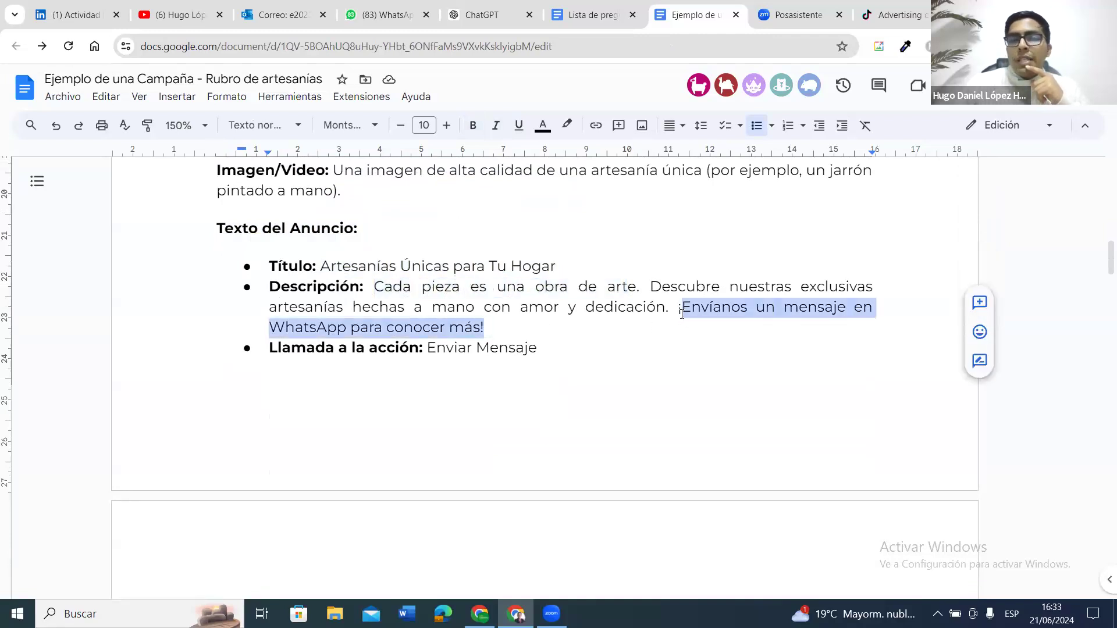
pyautogui.click(479, 327)
pyautogui.scroll(-3, 511, 327)
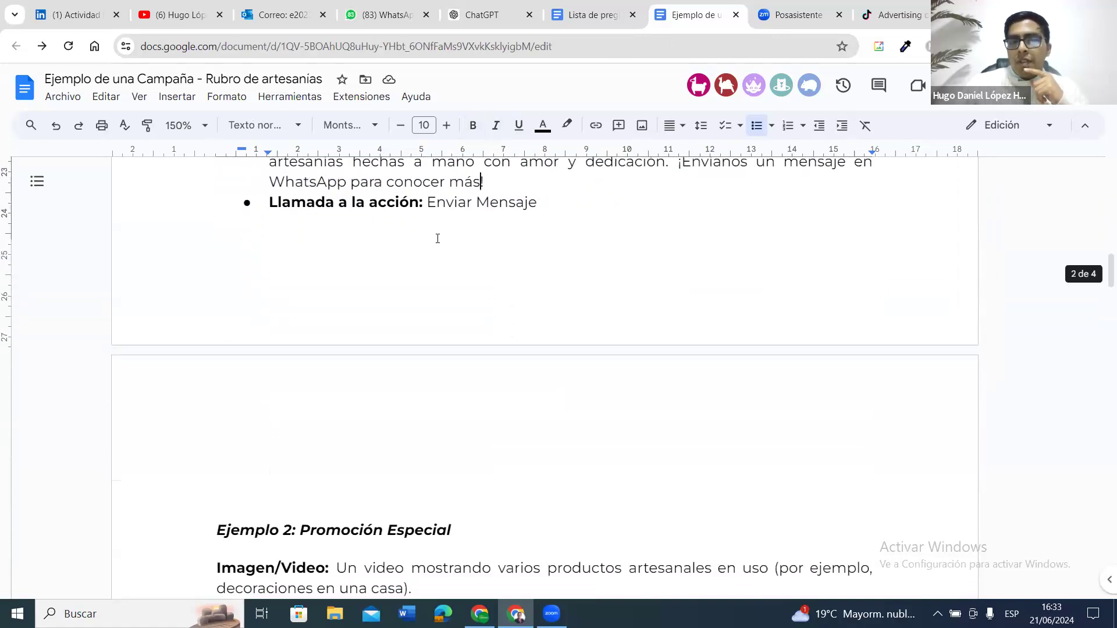
pyautogui.moveTo(427, 207); pyautogui.dragTo(537, 204)
pyautogui.scroll(-6, 430, 259)
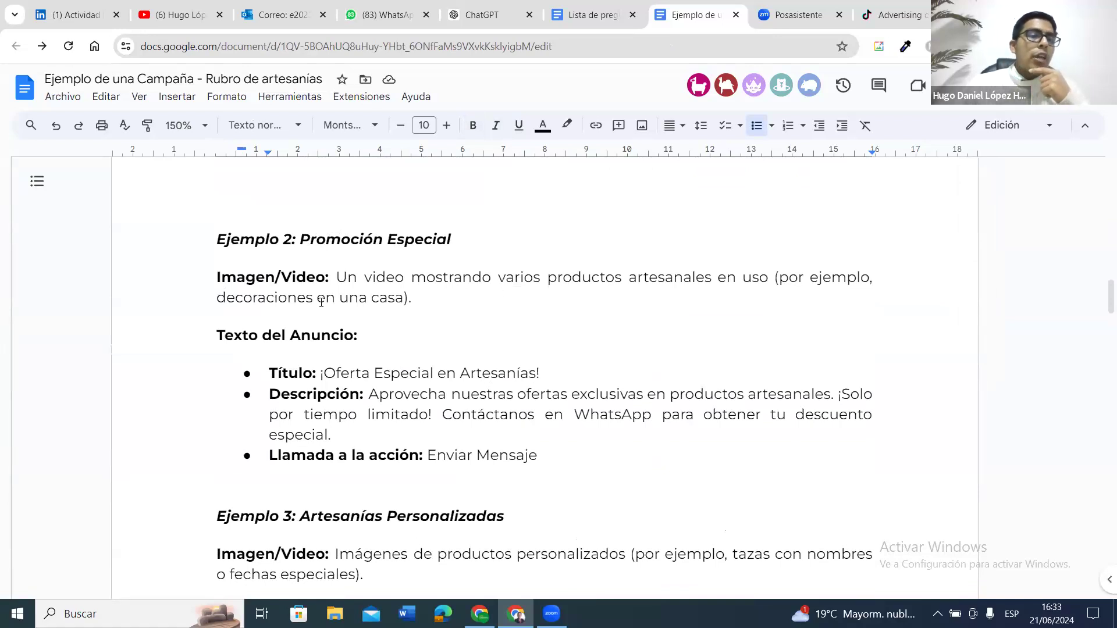
pyautogui.scroll(-1, 401, 319)
pyautogui.moveTo(320, 298); pyautogui.dragTo(564, 302)
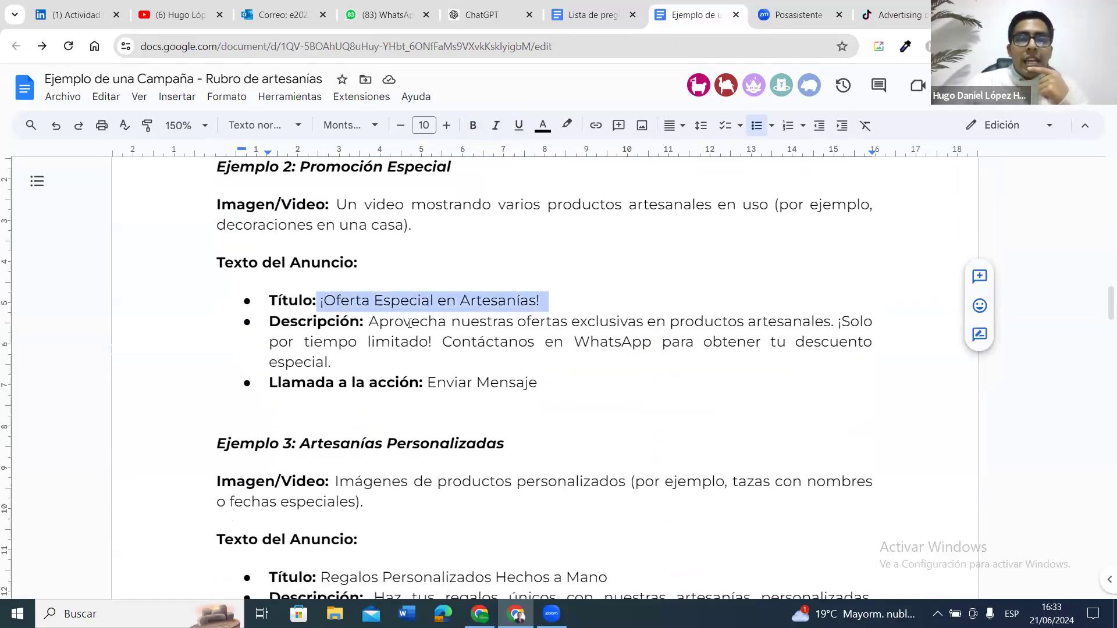
pyautogui.click(389, 322)
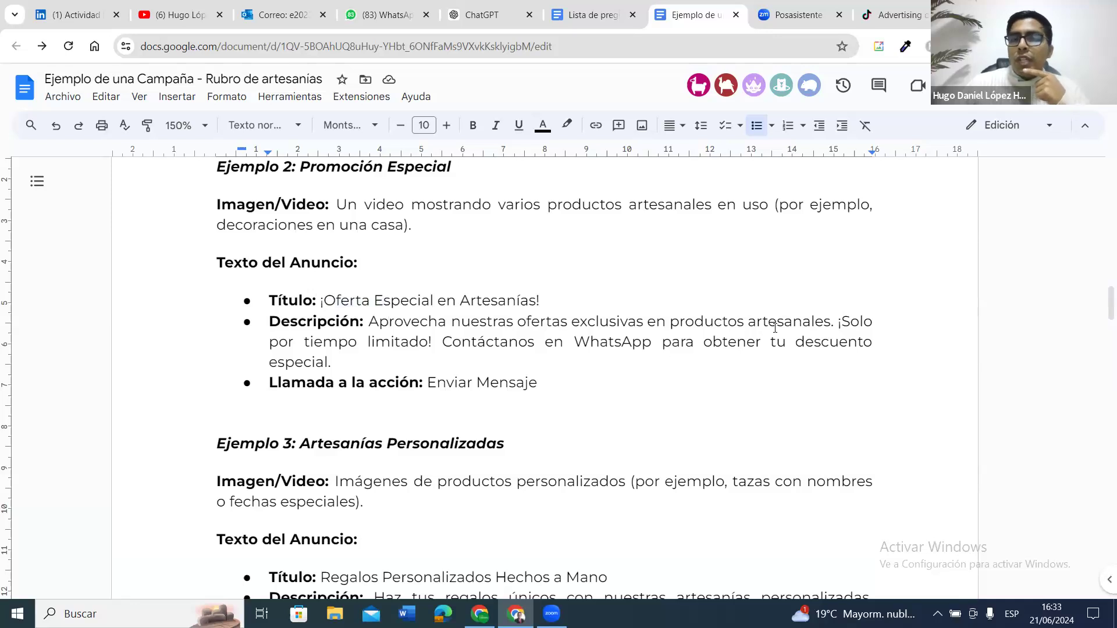
pyautogui.scroll(-1, 774, 328)
pyautogui.click(469, 285)
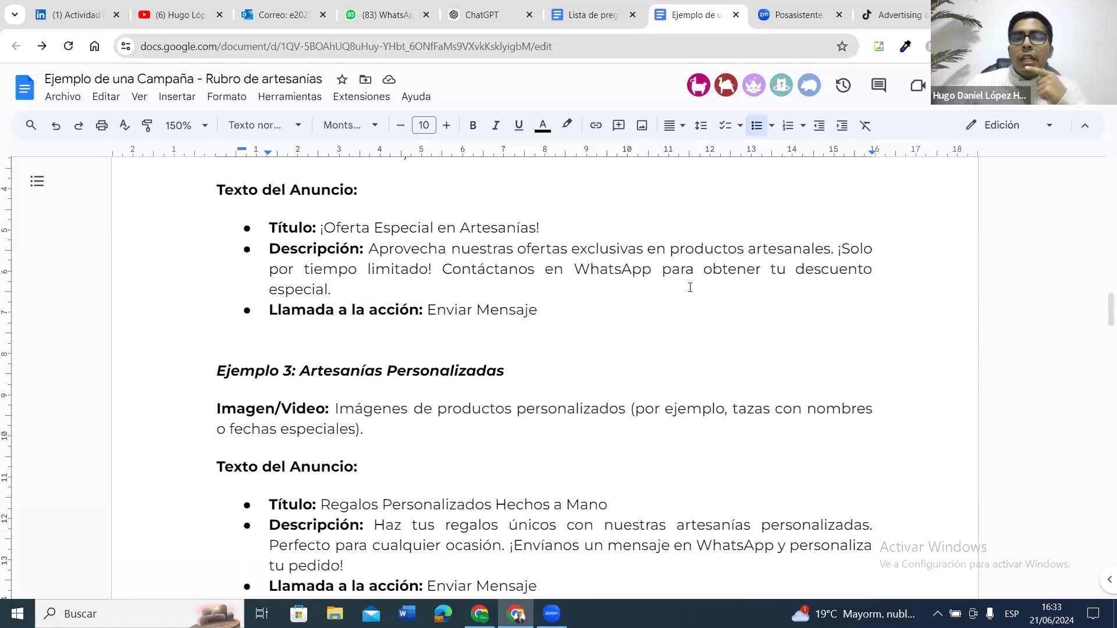
pyautogui.scroll(-2, 539, 282)
pyautogui.moveTo(300, 227); pyautogui.dragTo(504, 227)
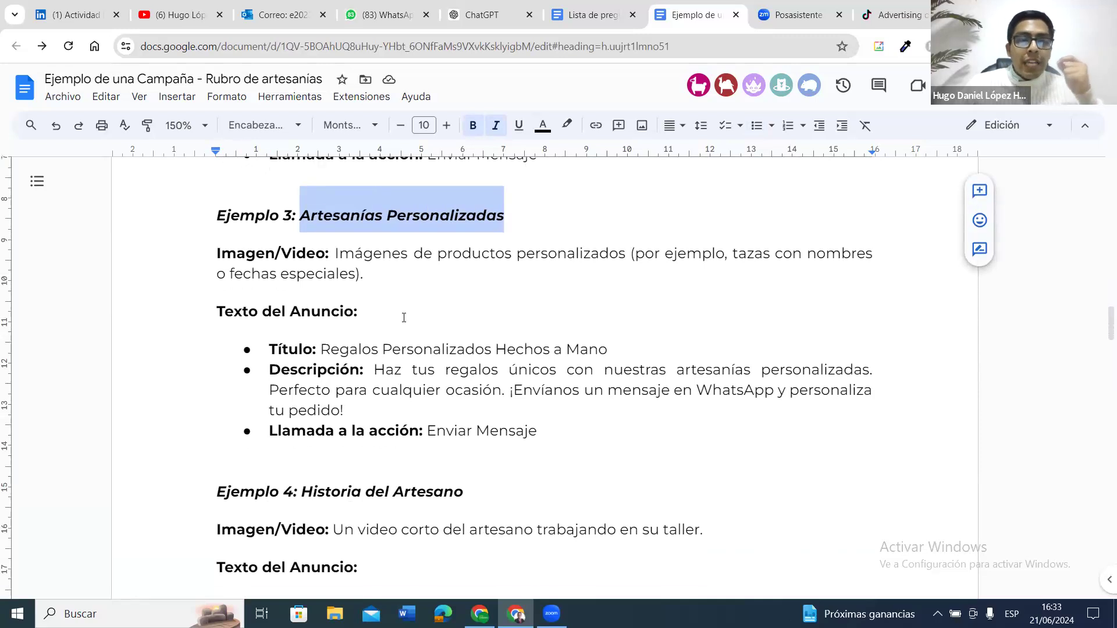
pyautogui.scroll(-1, 400, 279)
pyautogui.moveTo(386, 310); pyautogui.dragTo(402, 336)
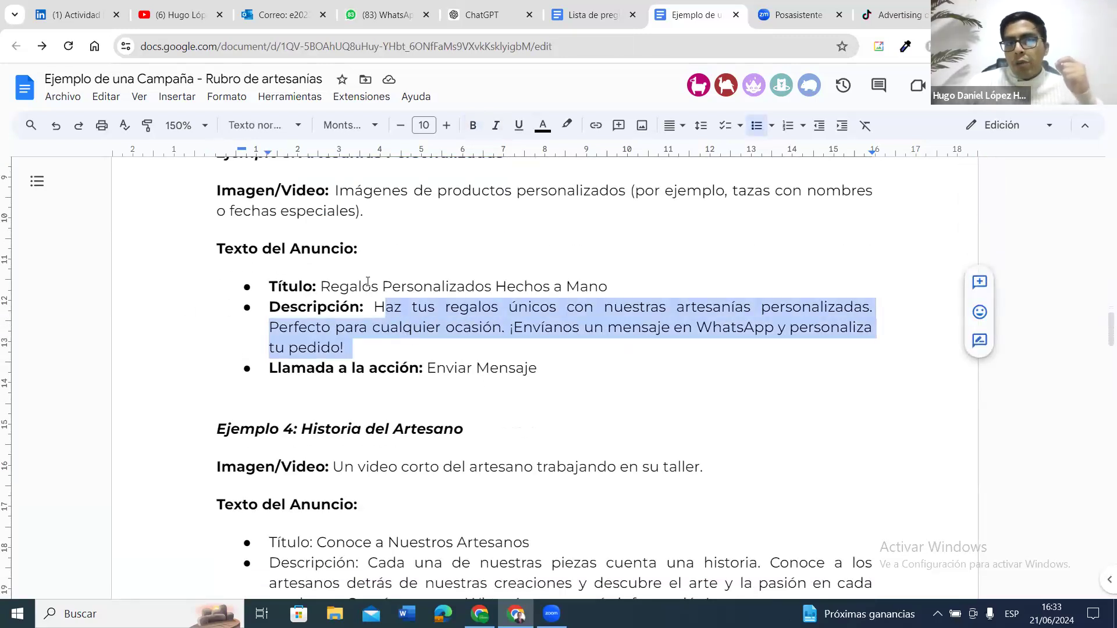
pyautogui.scroll(-2, 331, 317)
pyautogui.moveTo(306, 287); pyautogui.dragTo(463, 286)
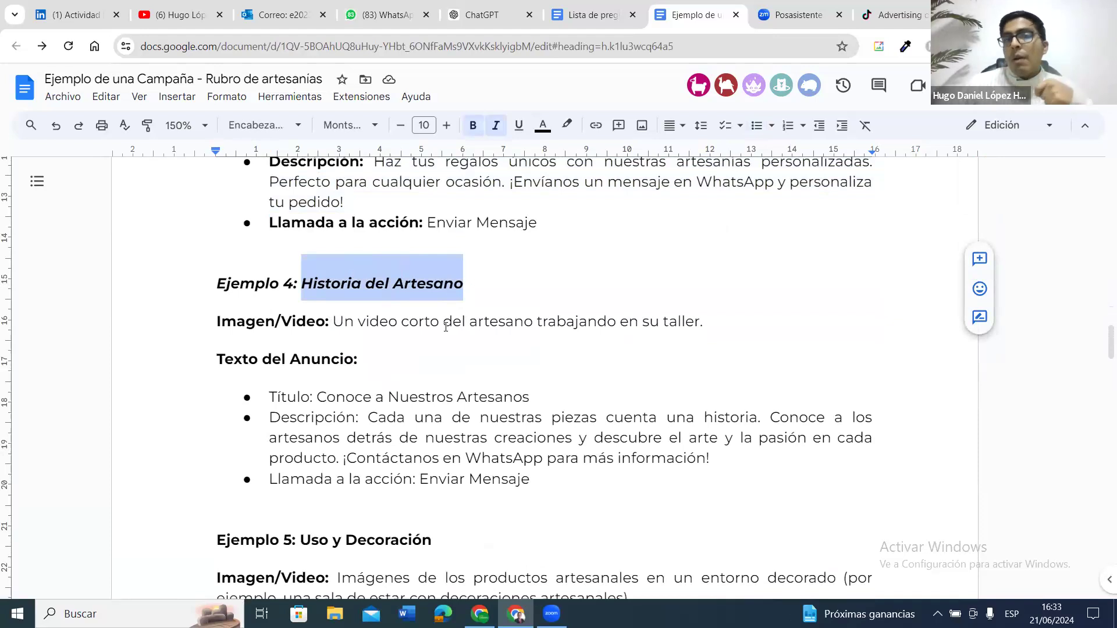
pyautogui.scroll(-5, 446, 327)
pyautogui.moveTo(319, 250); pyautogui.dragTo(460, 248)
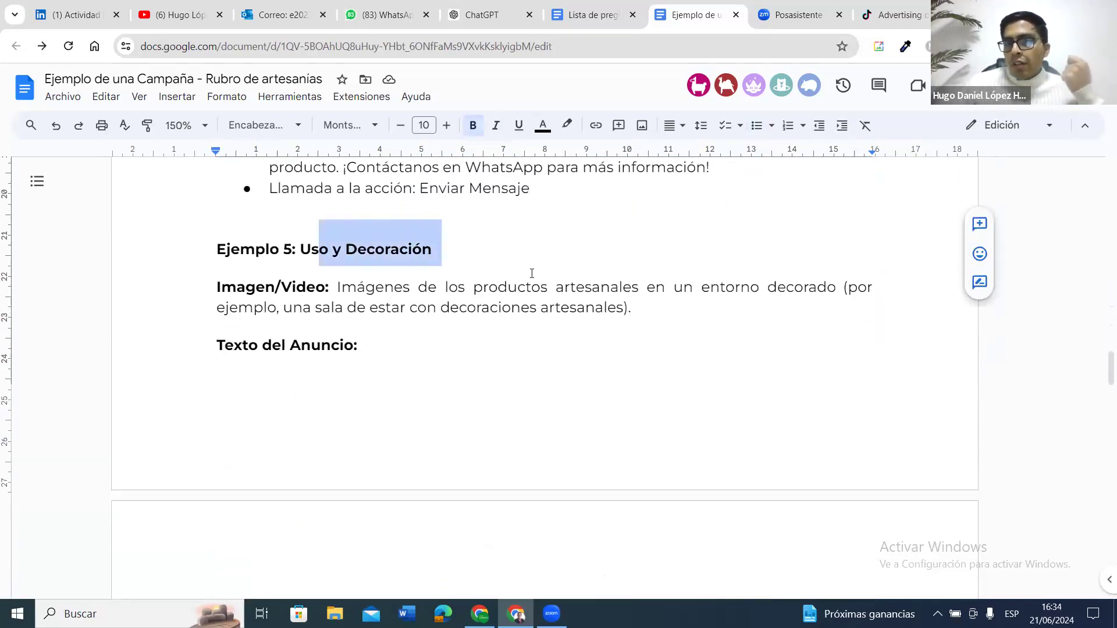
pyautogui.scroll(-7, 361, 361)
pyautogui.moveTo(328, 335); pyautogui.dragTo(517, 321)
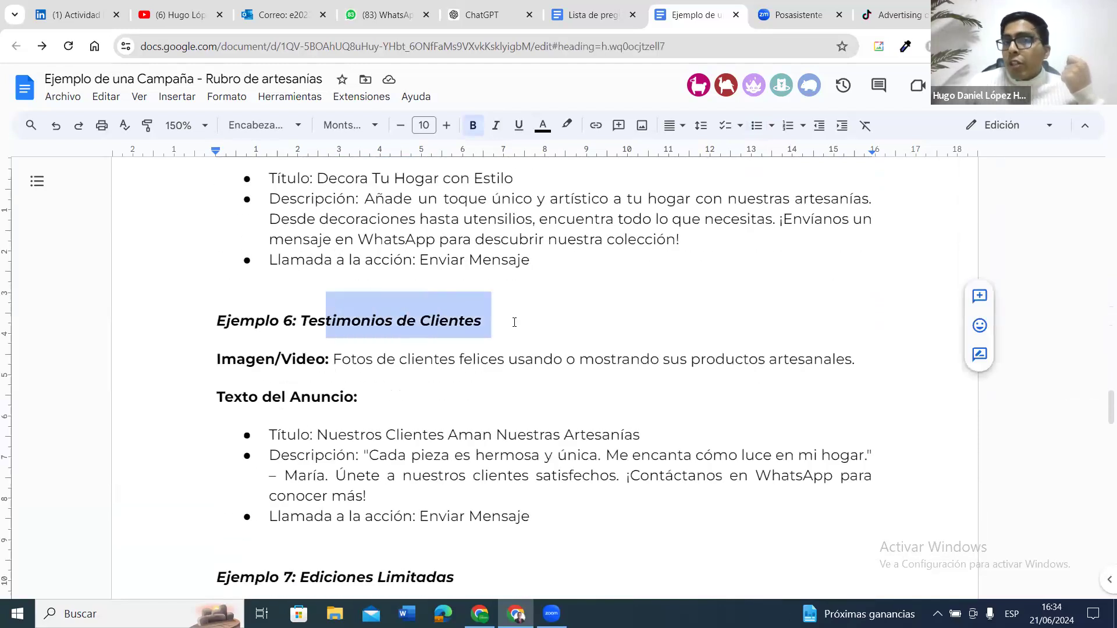
pyautogui.scroll(-1, 512, 323)
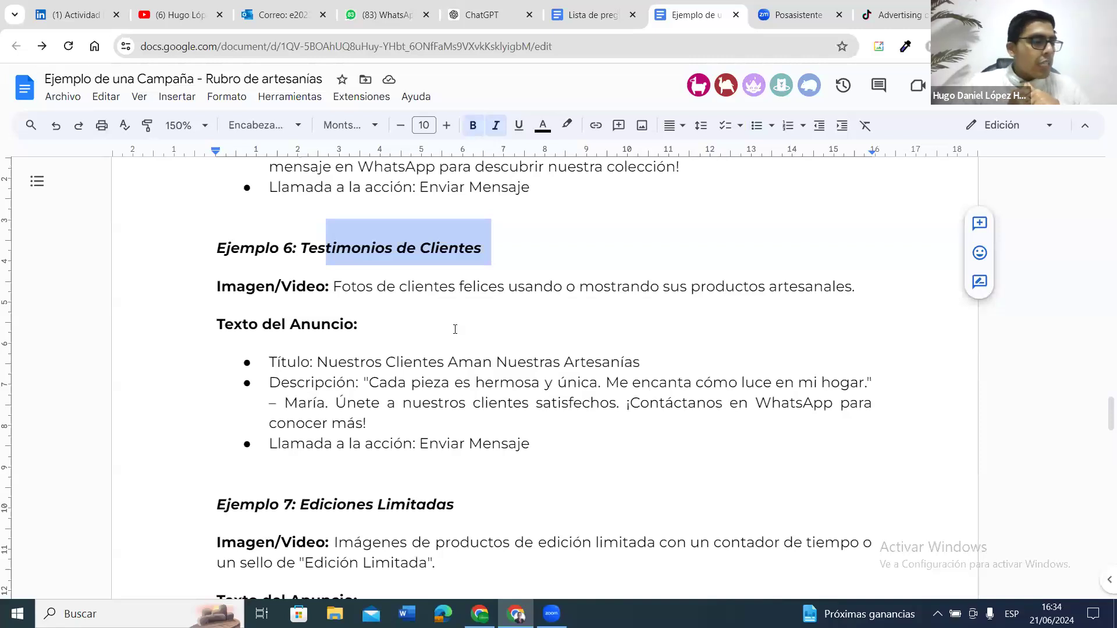
pyautogui.scroll(-9, 455, 329)
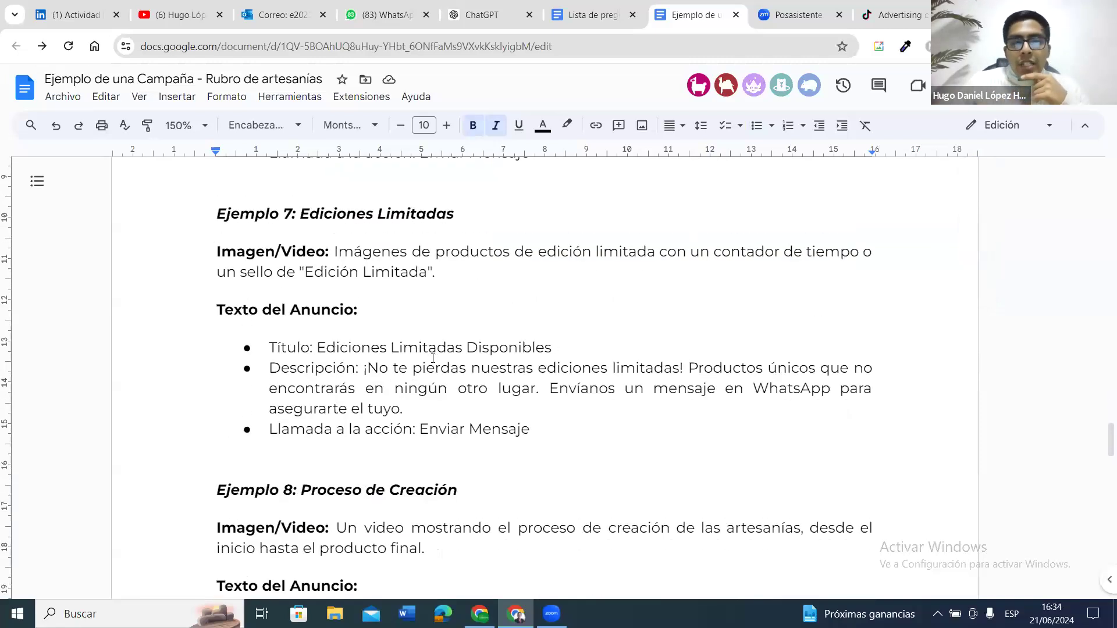
pyautogui.moveTo(335, 199); pyautogui.dragTo(457, 200)
pyautogui.scroll(-4, 449, 279)
pyautogui.scroll(1, 451, 318)
pyautogui.scroll(-7, 442, 314)
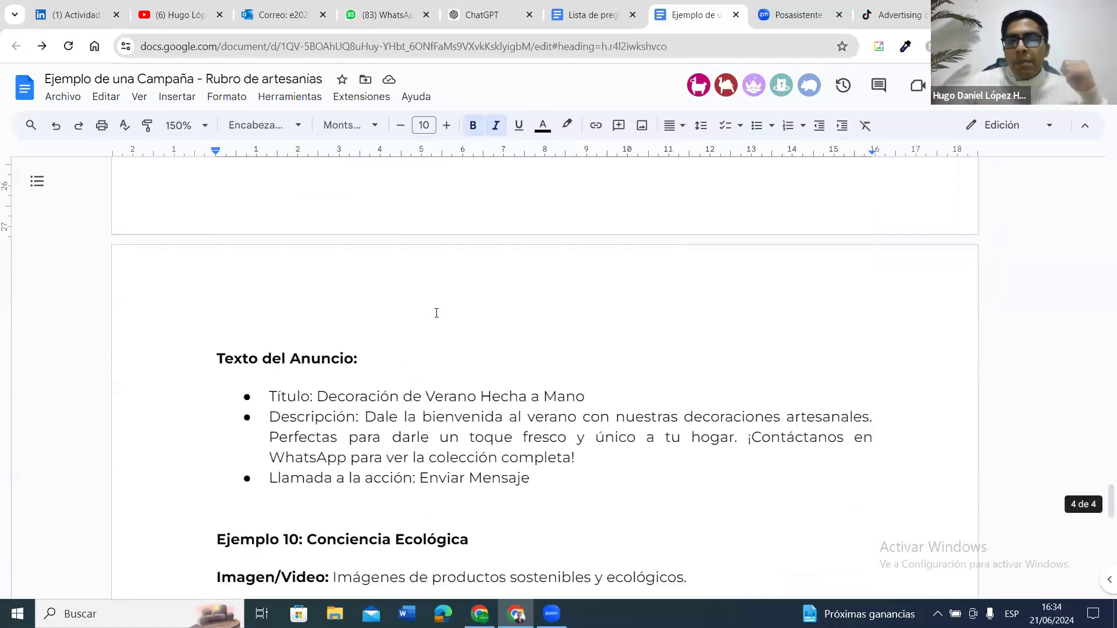
pyautogui.scroll(20, 498, 438)
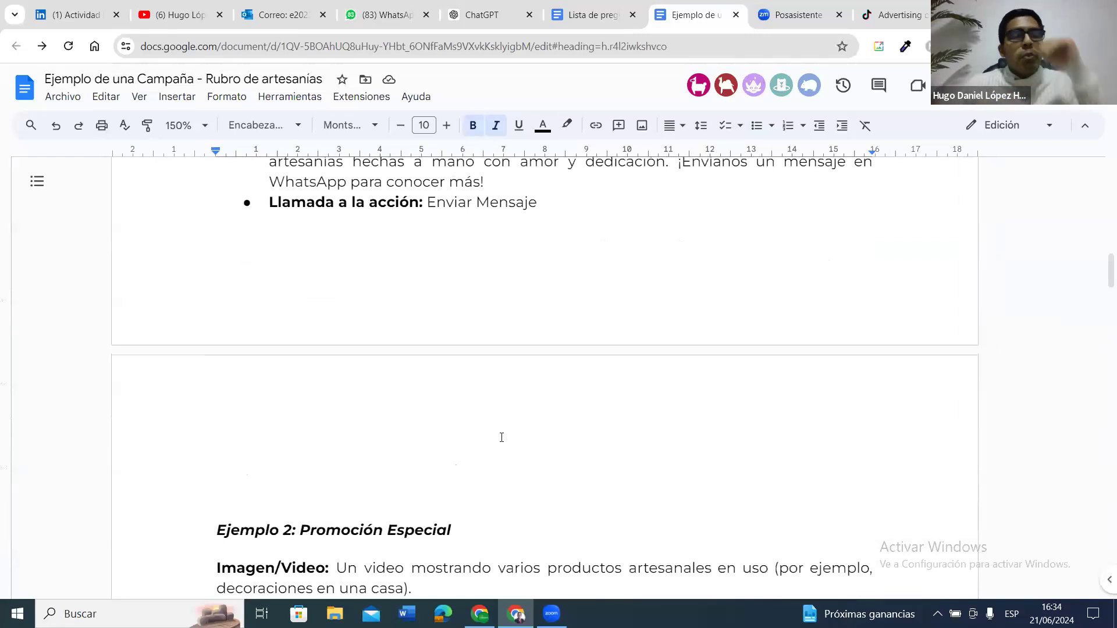
pyautogui.scroll(20, 501, 438)
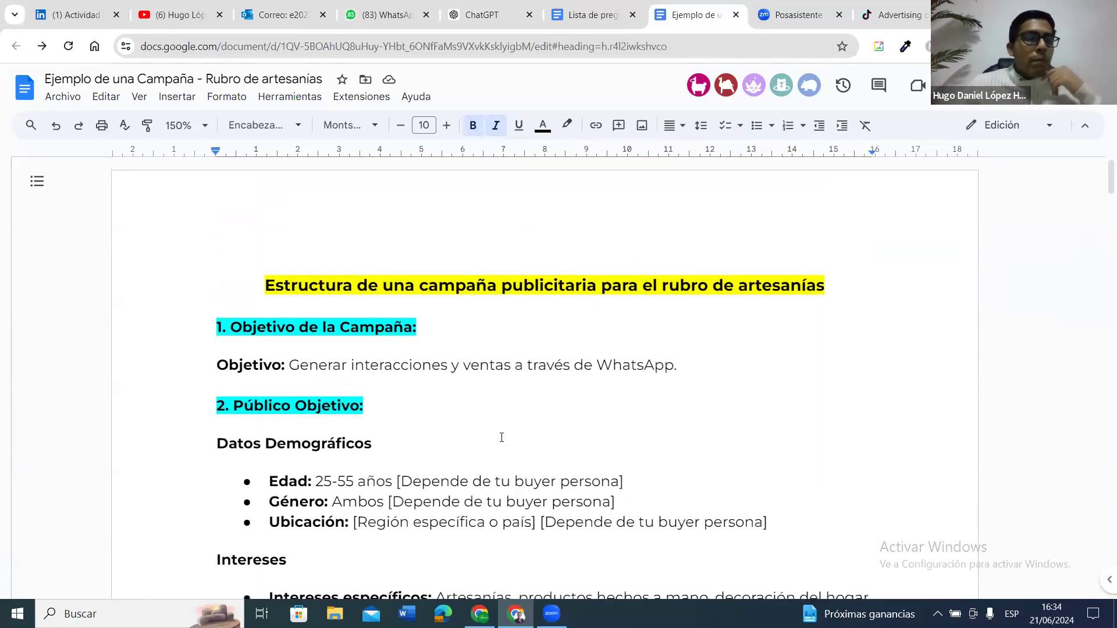
pyautogui.scroll(-3, 504, 436)
pyautogui.scroll(3, 506, 430)
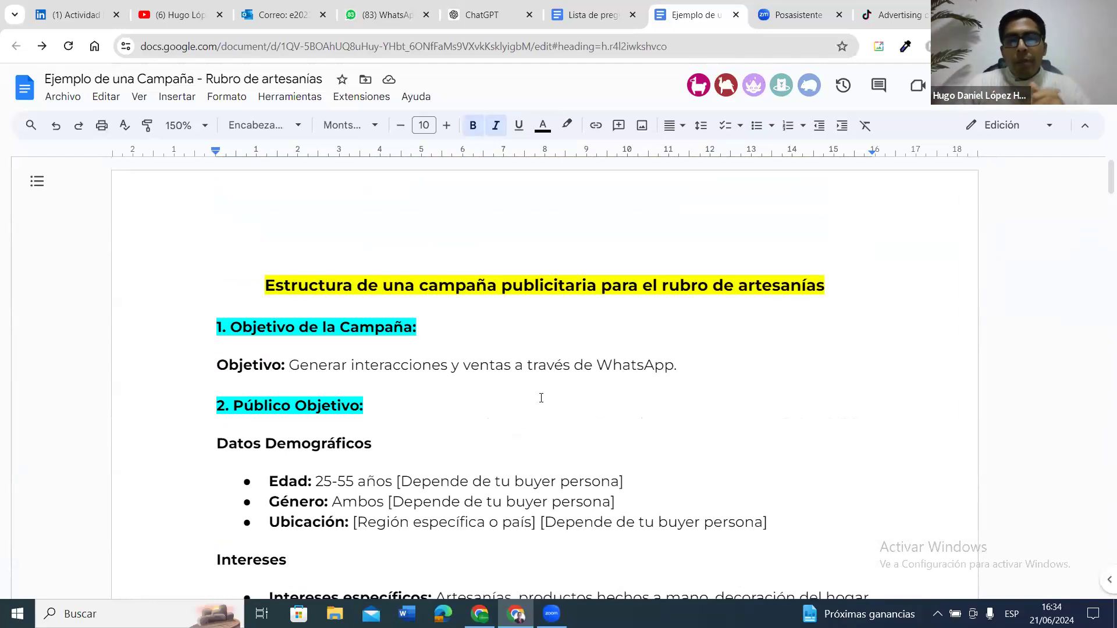
pyautogui.rightClick(530, 411)
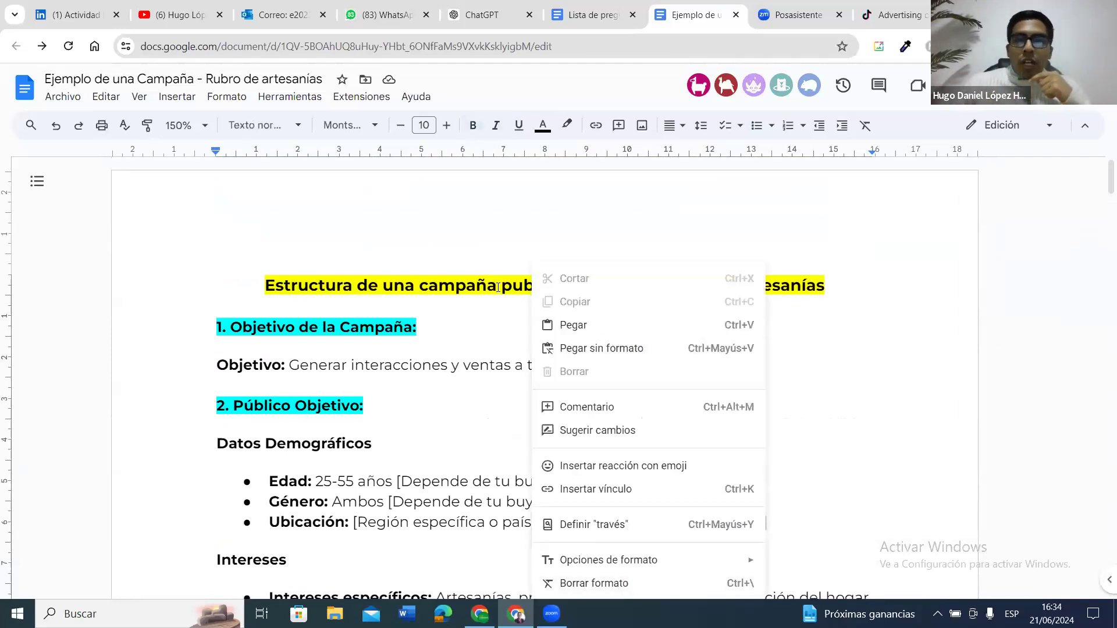
pyautogui.press('Escape')
pyautogui.hotkey('alt', 'Tab')
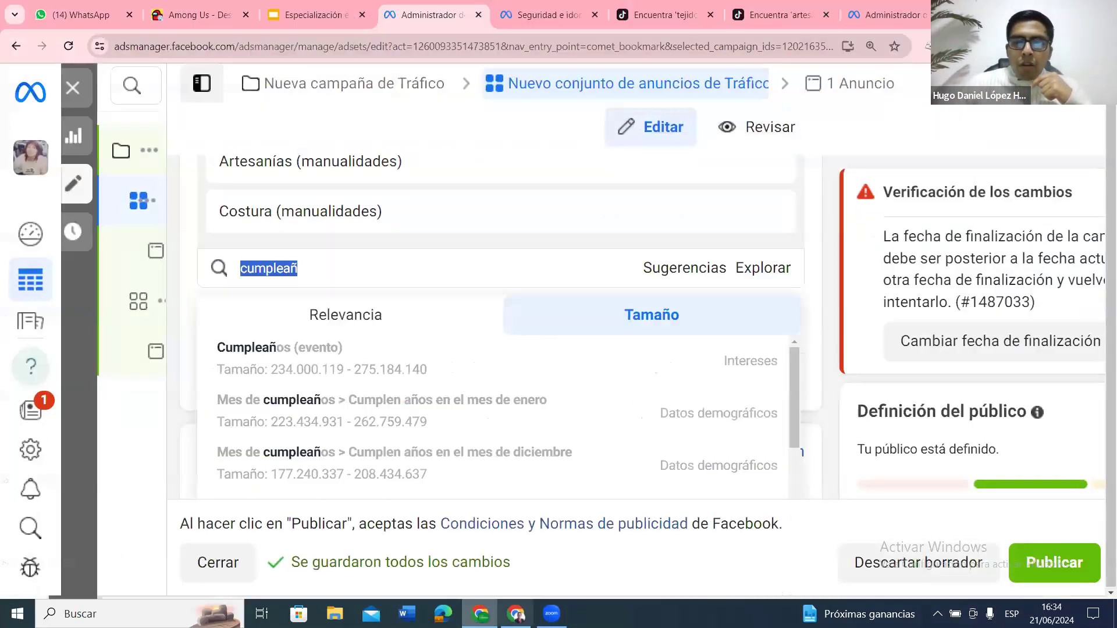
pyautogui.hotkey('alt', 'Tab')
pyautogui.scroll(-3, 393, 279)
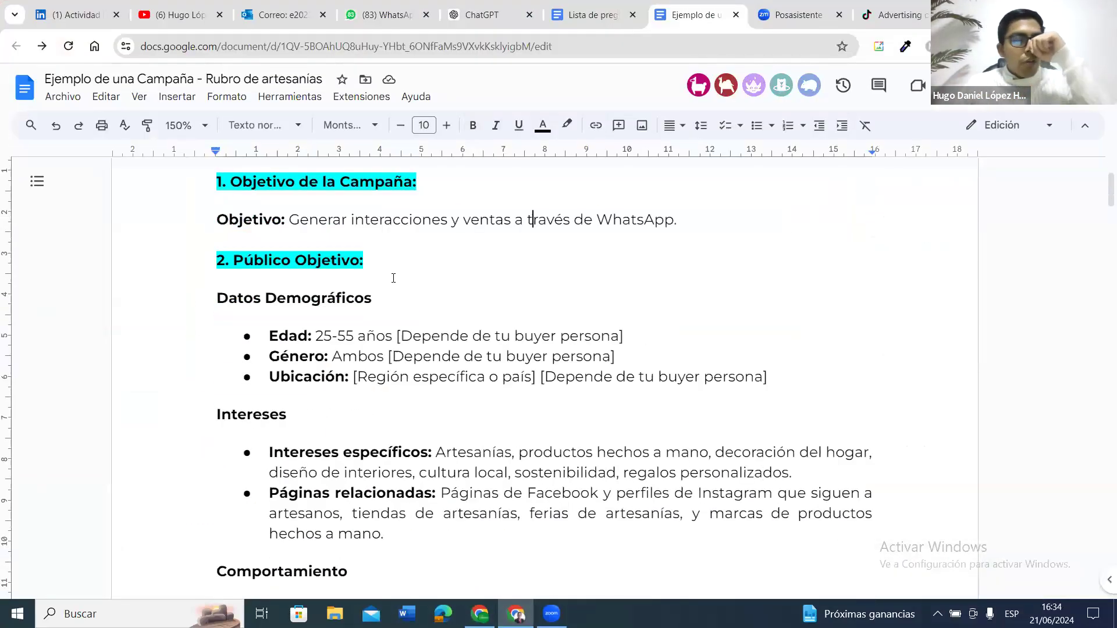
pyautogui.scroll(2, 393, 278)
pyautogui.scroll(-20, 576, 213)
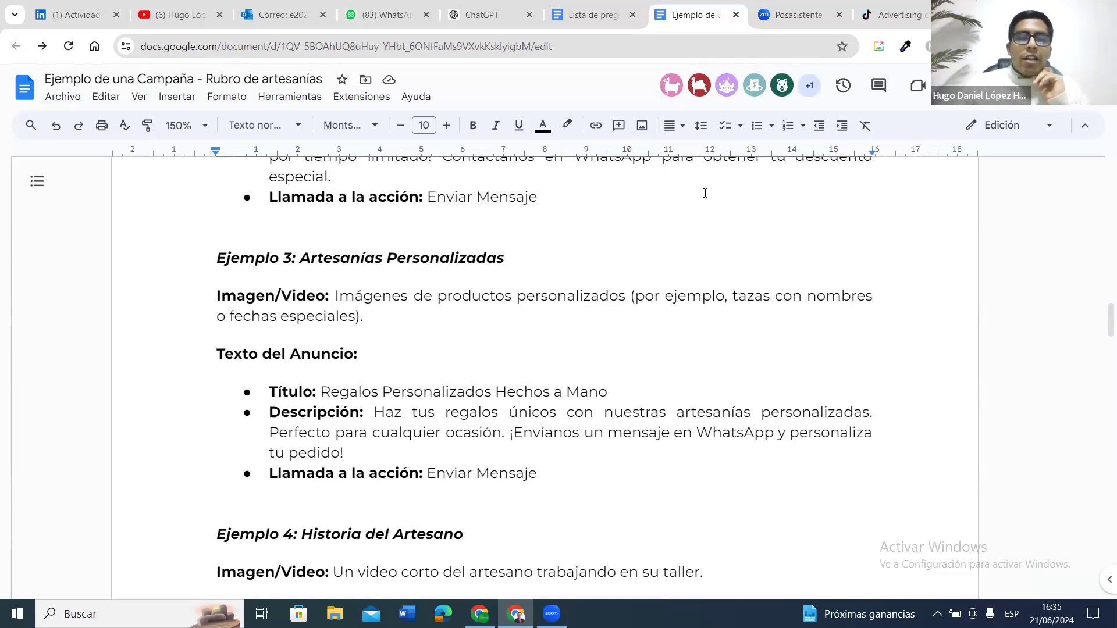
pyautogui.scroll(12, 371, 290)
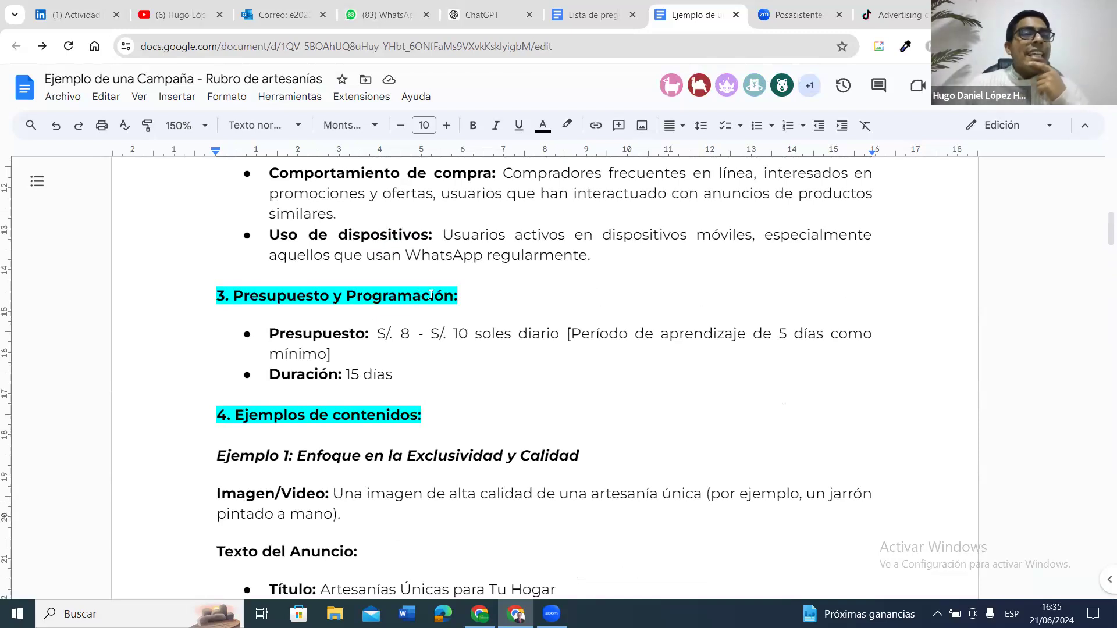
pyautogui.click(454, 193)
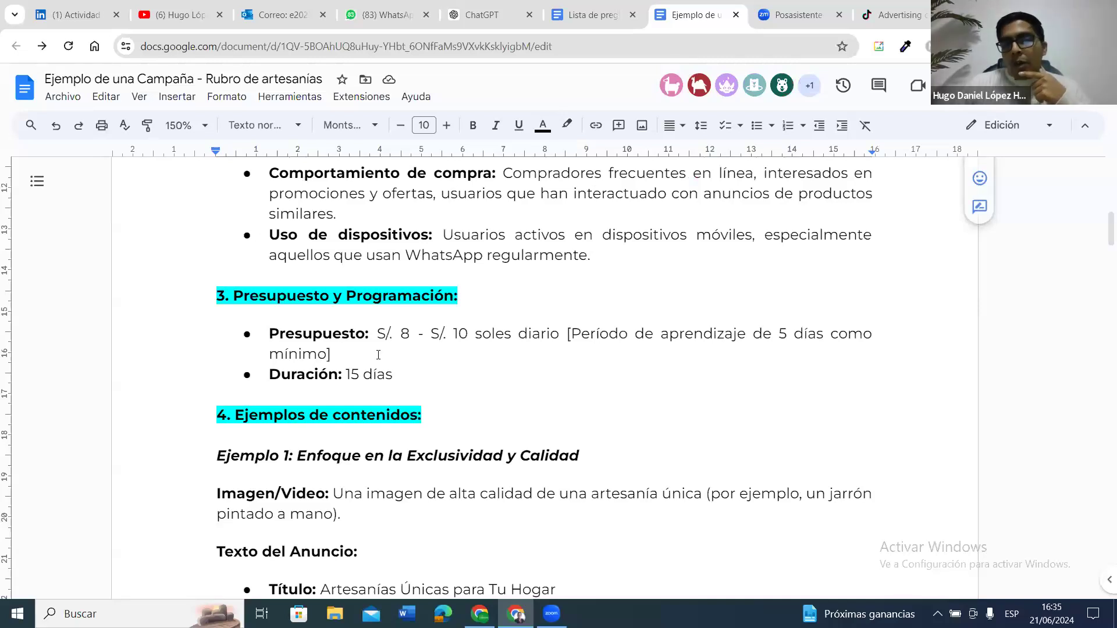
pyautogui.scroll(7, 565, 369)
pyautogui.scroll(-4, 378, 355)
pyautogui.scroll(-4, 379, 355)
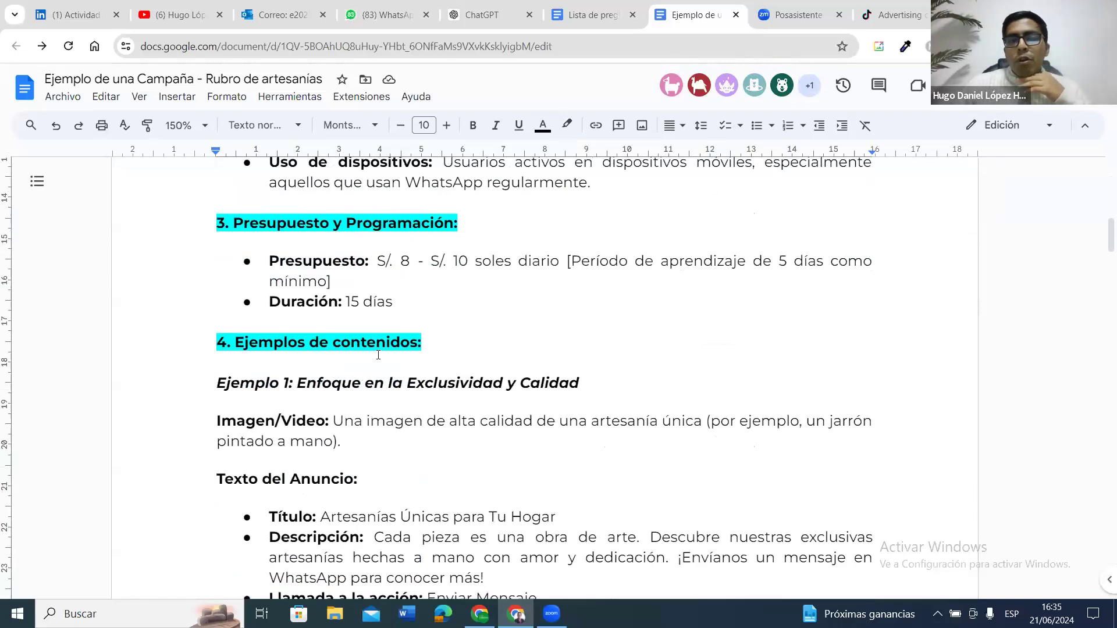
pyautogui.scroll(5, 378, 355)
pyautogui.scroll(3, 401, 327)
pyautogui.moveTo(262, 282); pyautogui.dragTo(509, 399)
pyautogui.scroll(-3, 375, 343)
pyautogui.scroll(-15, 435, 367)
pyautogui.scroll(-15, 505, 388)
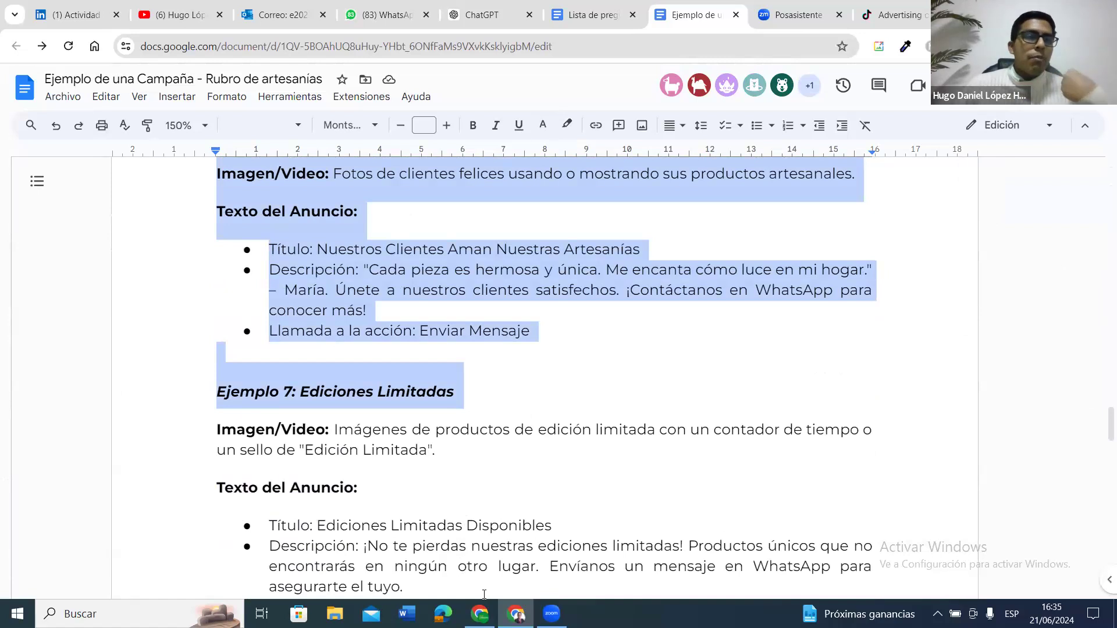
pyautogui.click(478, 449)
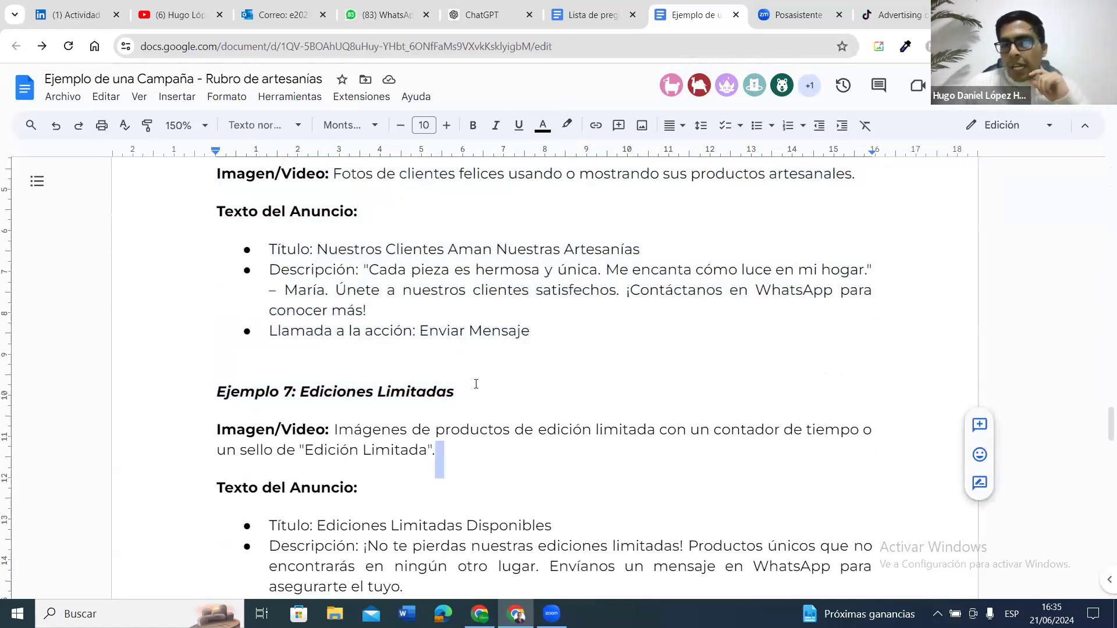
pyautogui.click(476, 385)
pyautogui.scroll(1, 418, 343)
pyautogui.click(277, 436)
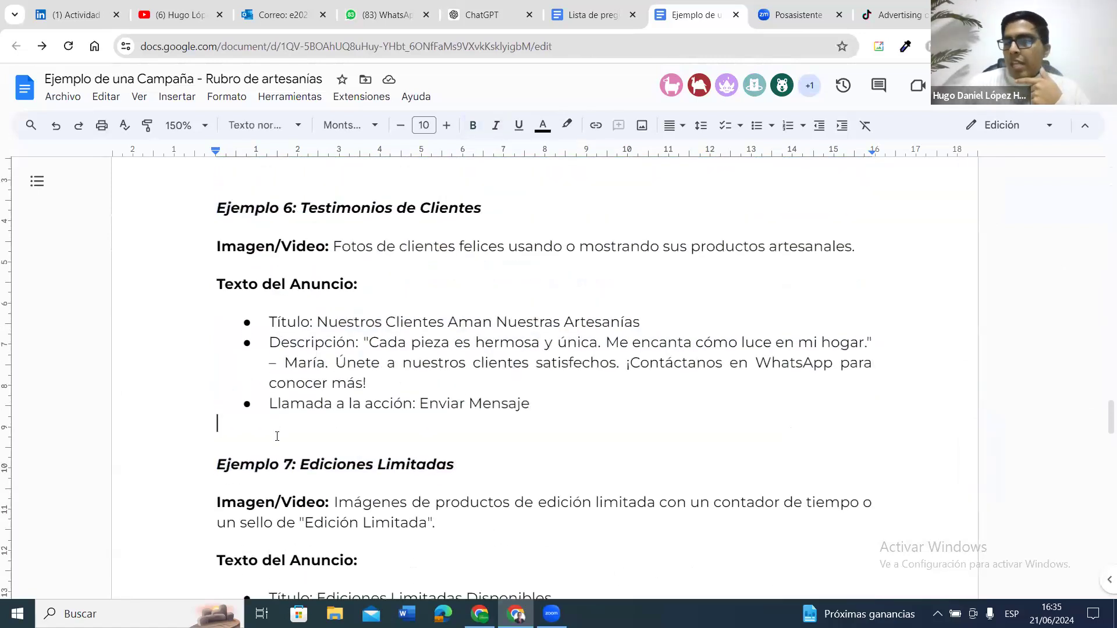
pyautogui.scroll(5, 277, 435)
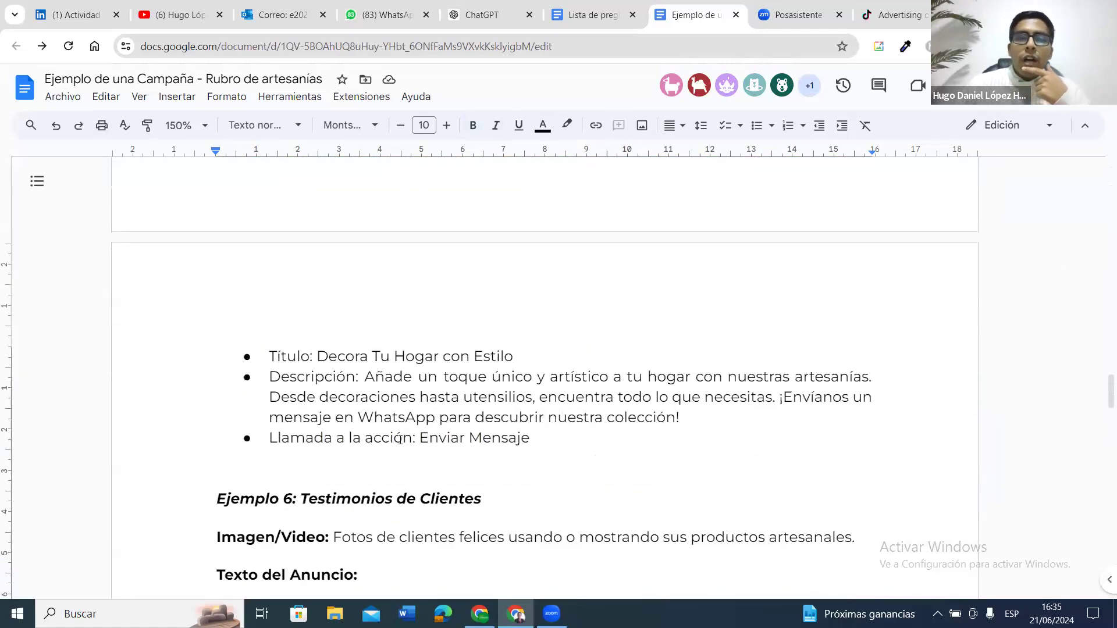
pyautogui.scroll(10, 420, 456)
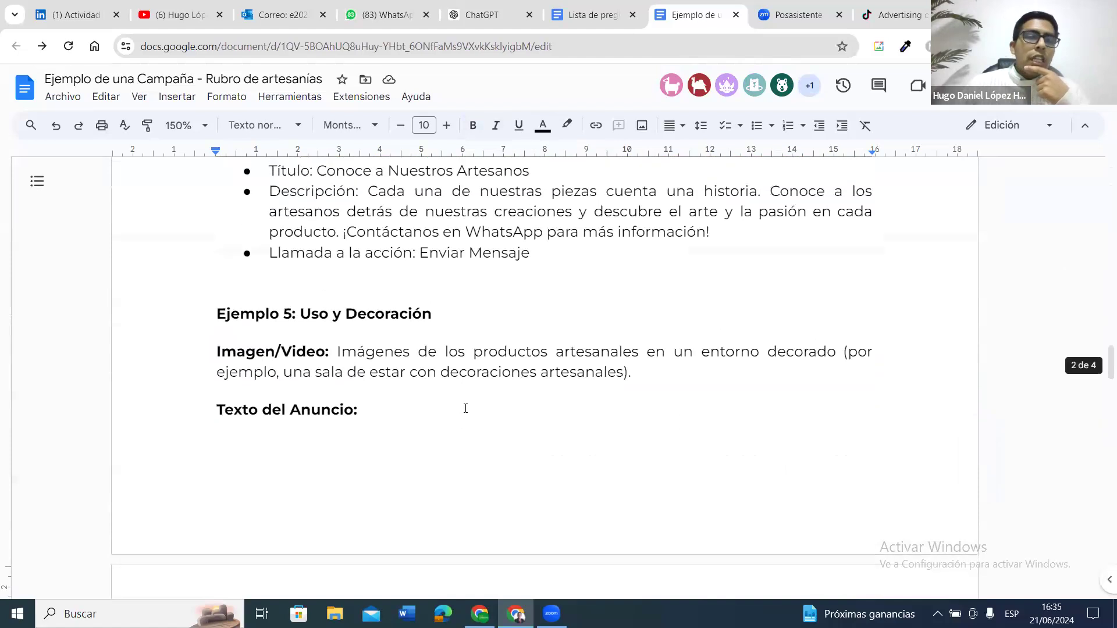
pyautogui.scroll(1, 465, 408)
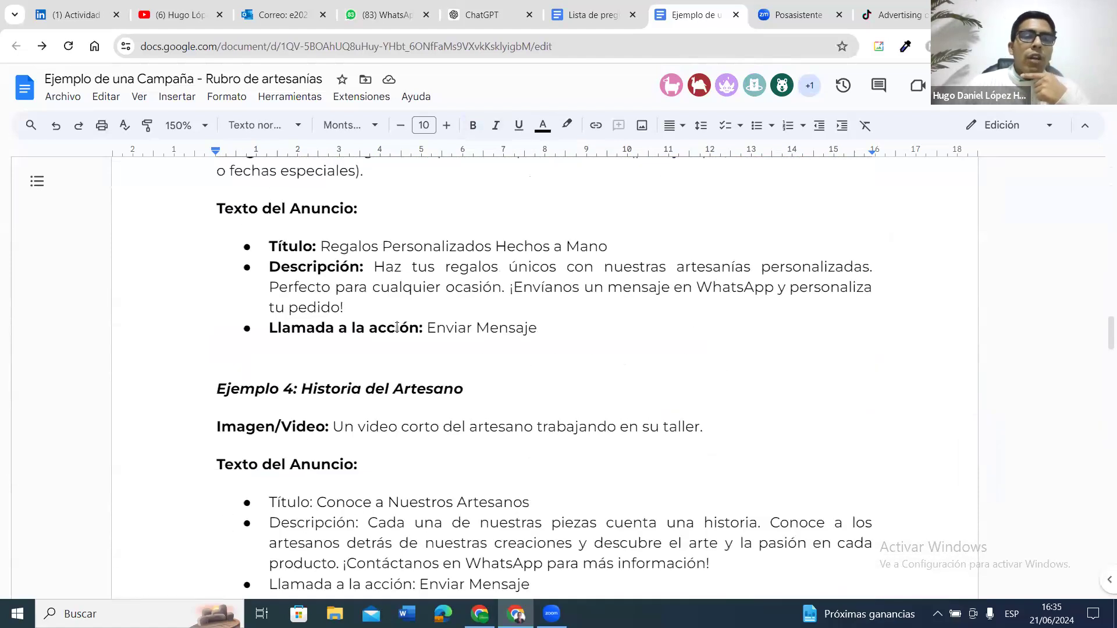
pyautogui.scroll(10, 397, 328)
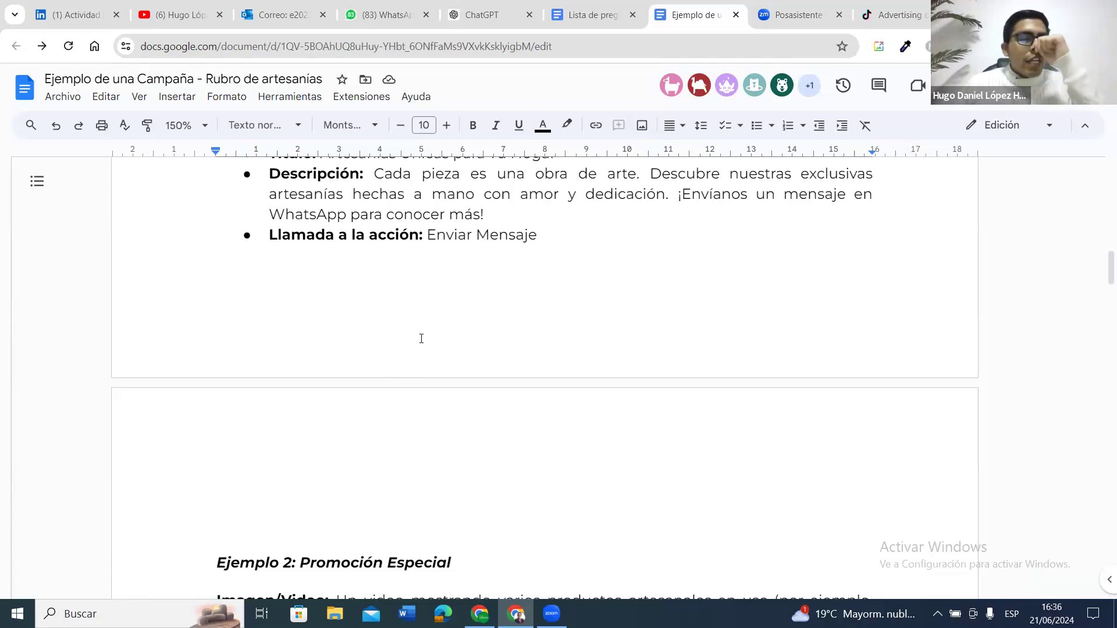
pyautogui.scroll(5, 547, 222)
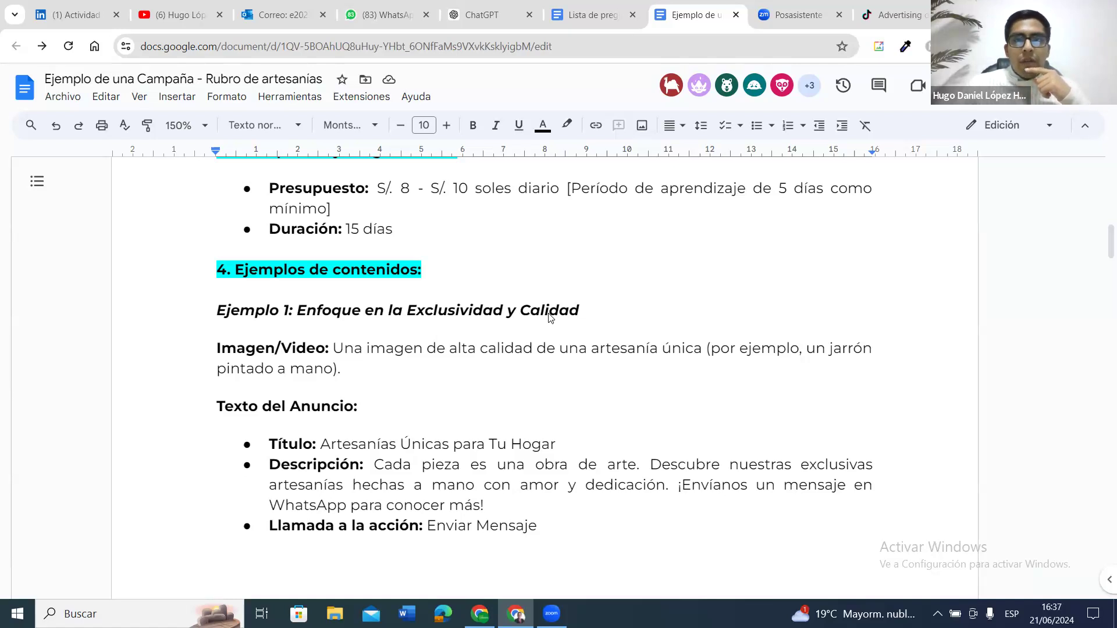
pyautogui.click(894, 14)
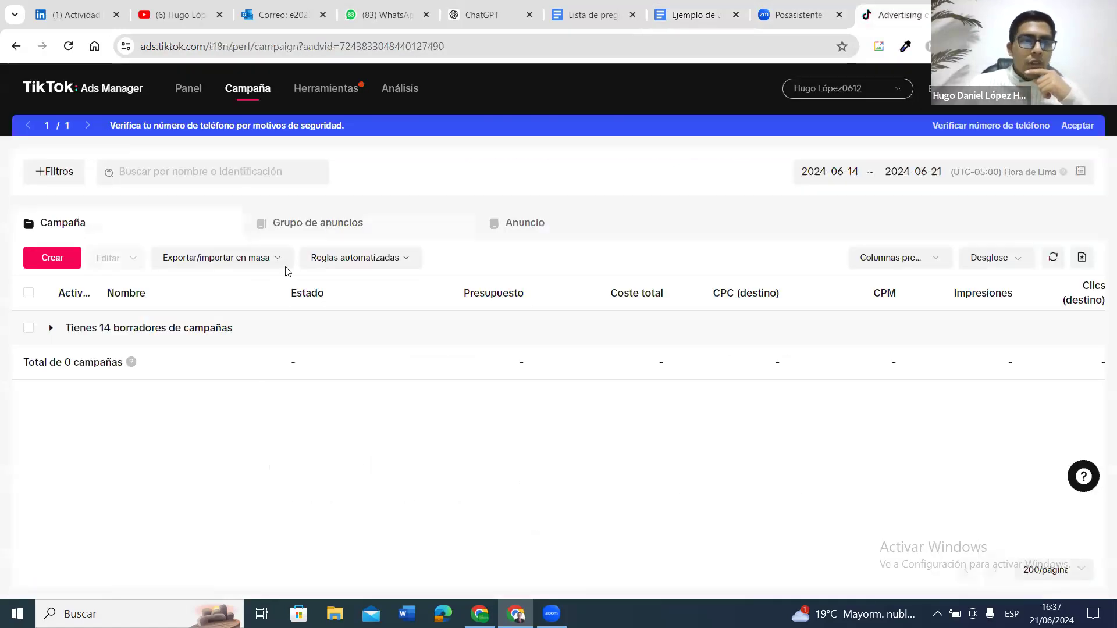
pyautogui.click(75, 329)
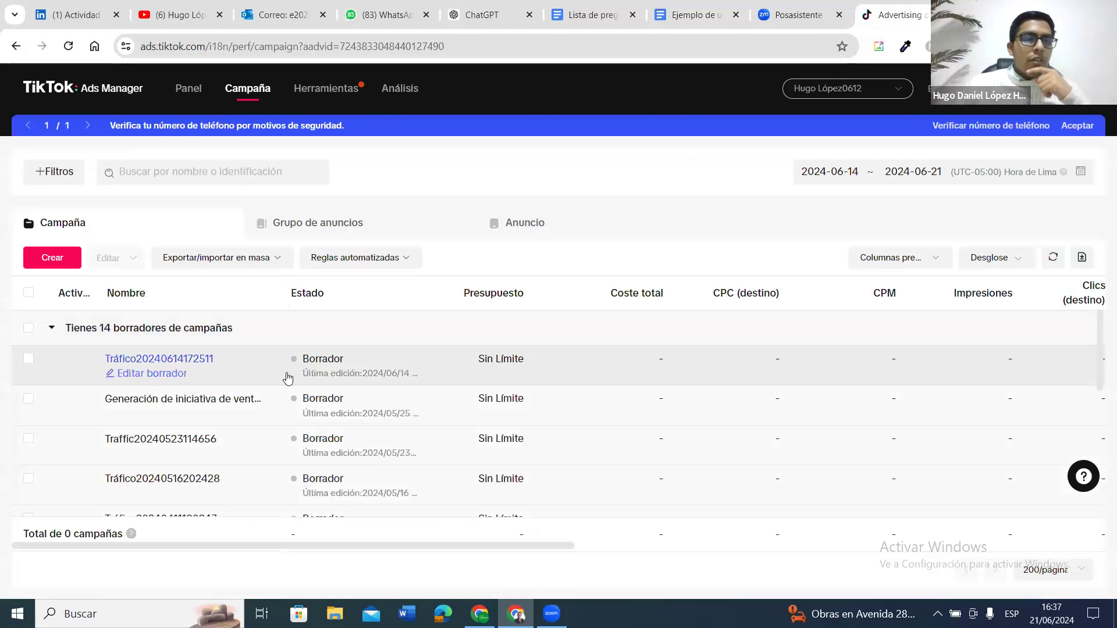
pyautogui.click(287, 379)
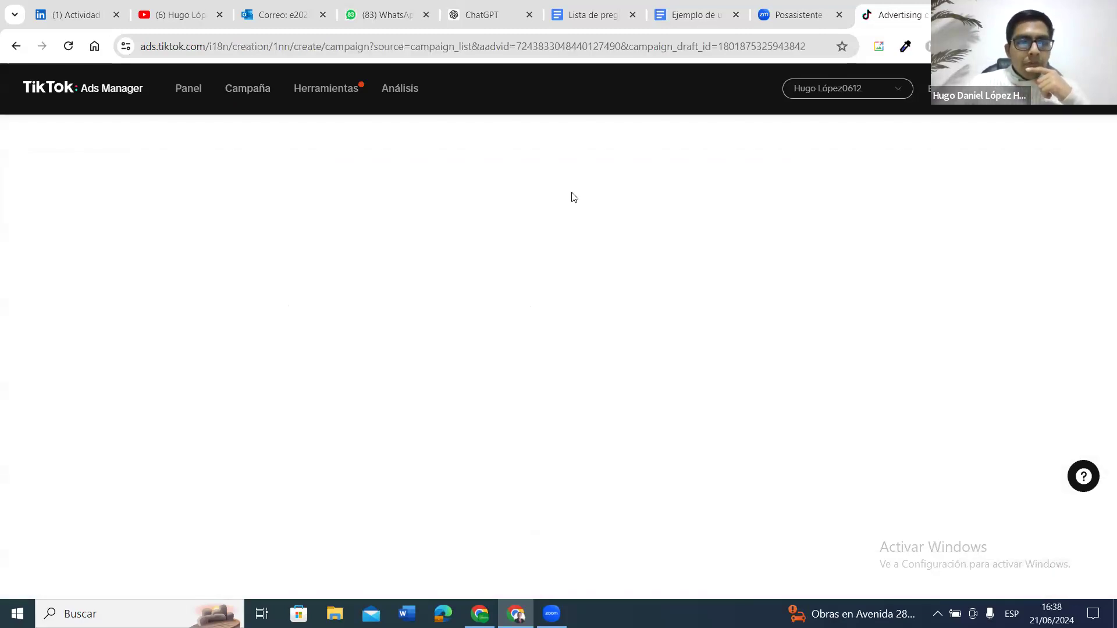
pyautogui.click(100, 176)
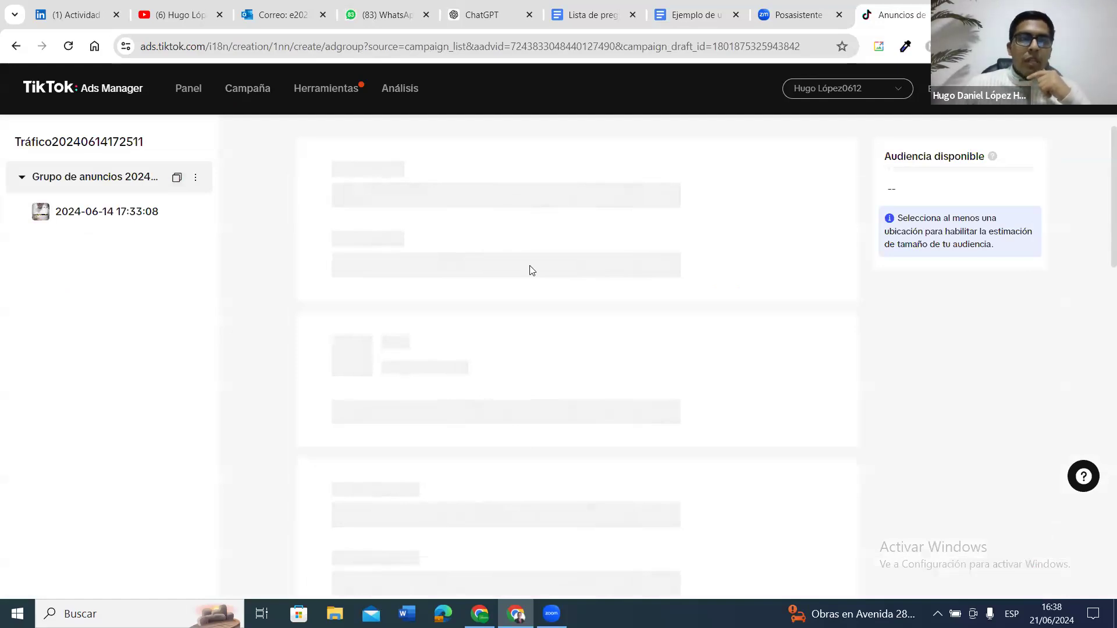
# - Replace the 30,00 daily budget under Presupuesto with 20,00 PEN
pyautogui.scroll(-20, 452, 386)
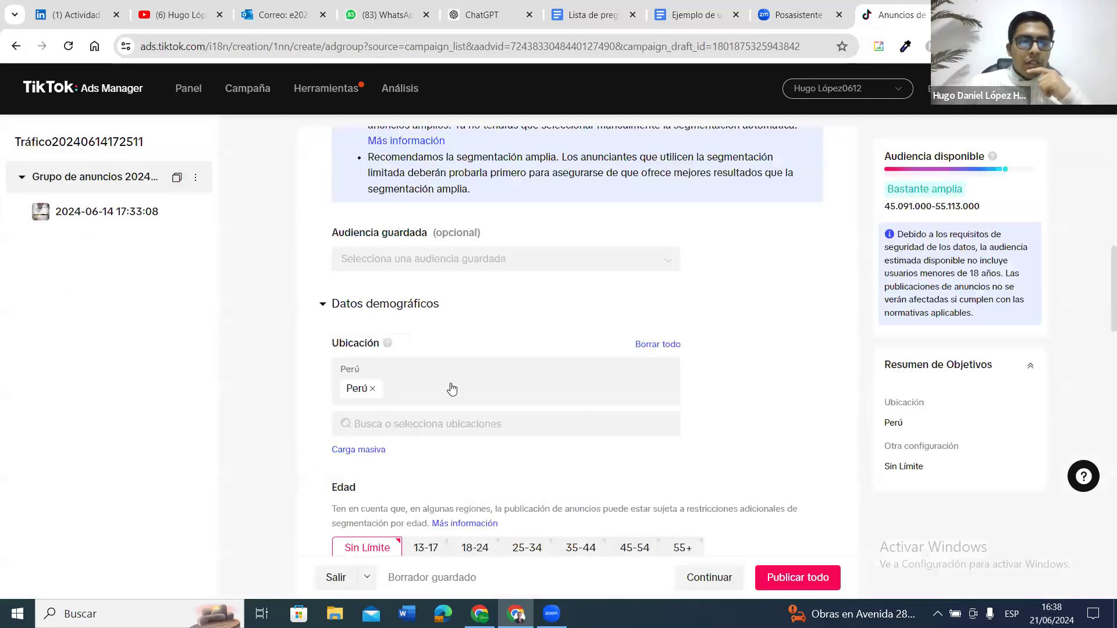
pyautogui.scroll(-6, 447, 373)
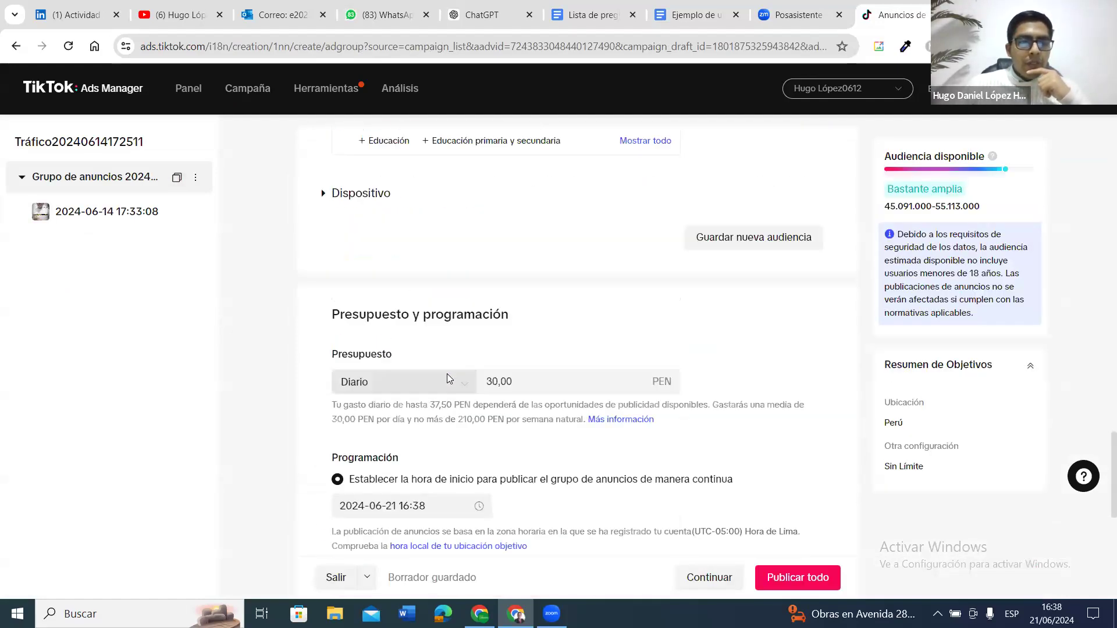
pyautogui.scroll(3, 447, 374)
pyautogui.moveTo(512, 310); pyautogui.dragTo(462, 320)
pyautogui.write('20')
pyautogui.click(573, 262)
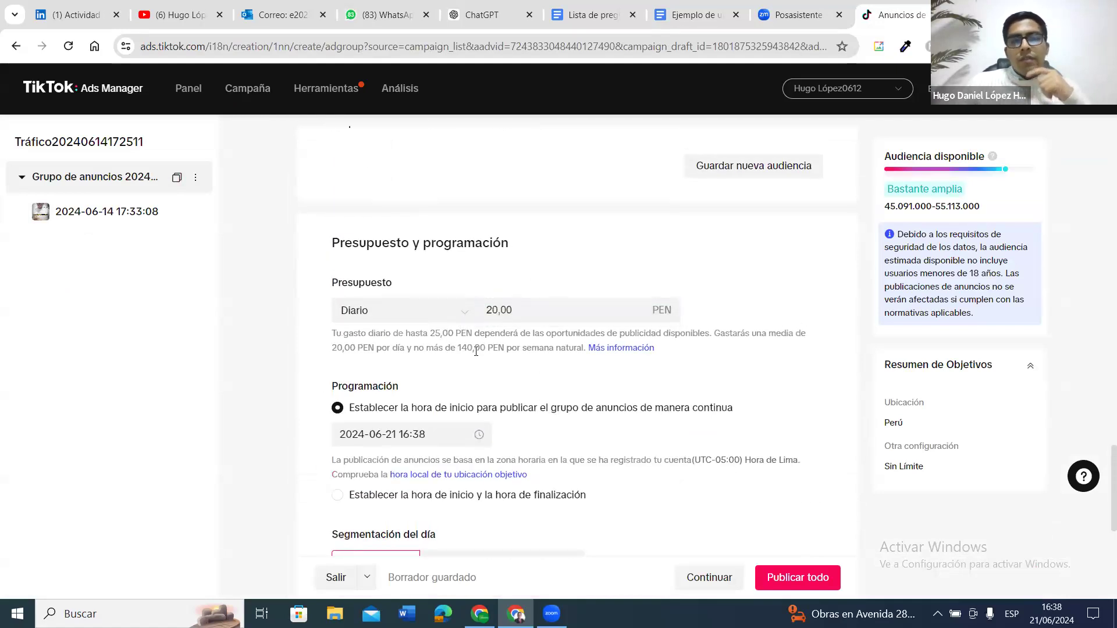
# - Re-edit the budget, briefly trying 15,00, settle on 20,00, and return to the Meta window
pyautogui.moveTo(519, 311); pyautogui.dragTo(491, 315)
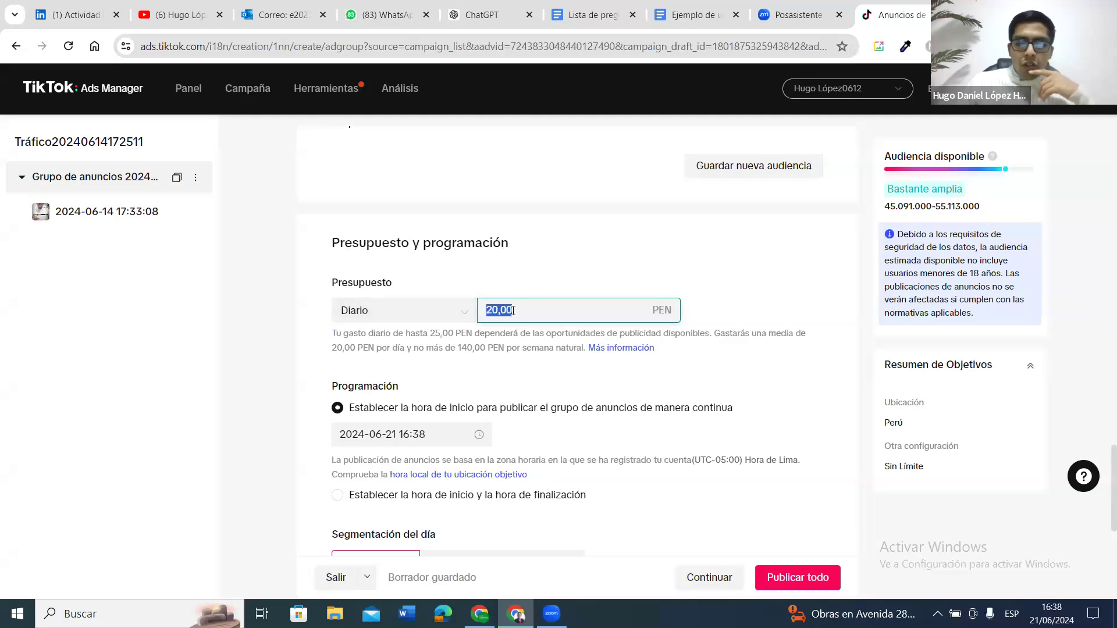
pyautogui.click(512, 310)
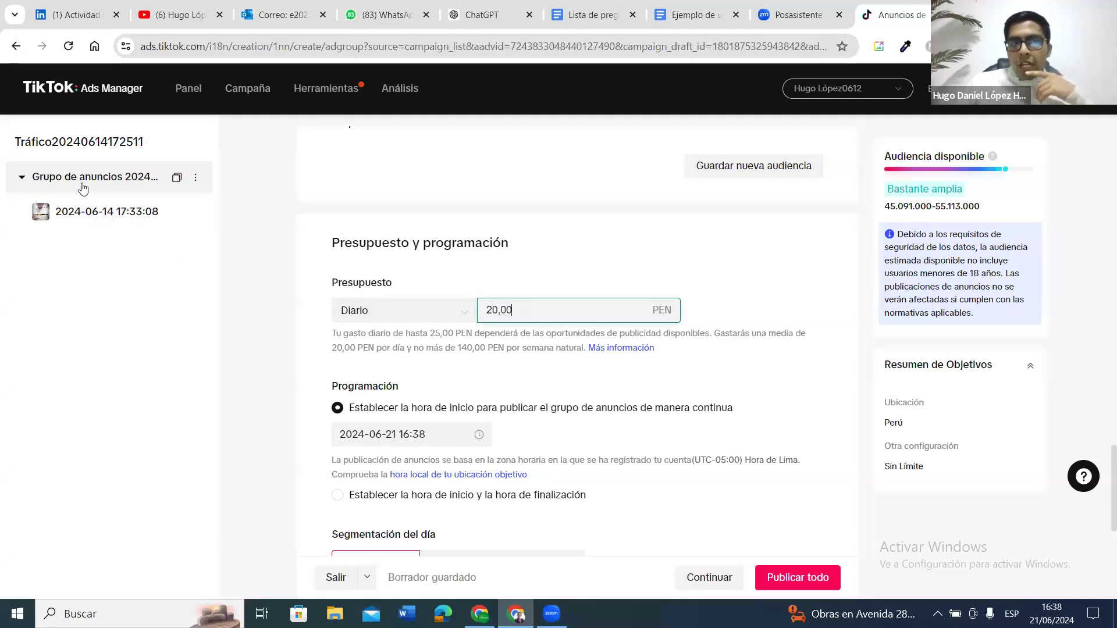
pyautogui.moveTo(507, 311); pyautogui.dragTo(470, 308)
pyautogui.click(515, 311)
pyautogui.write('15')
pyautogui.click(464, 313)
pyautogui.write('20')
pyautogui.click(572, 251)
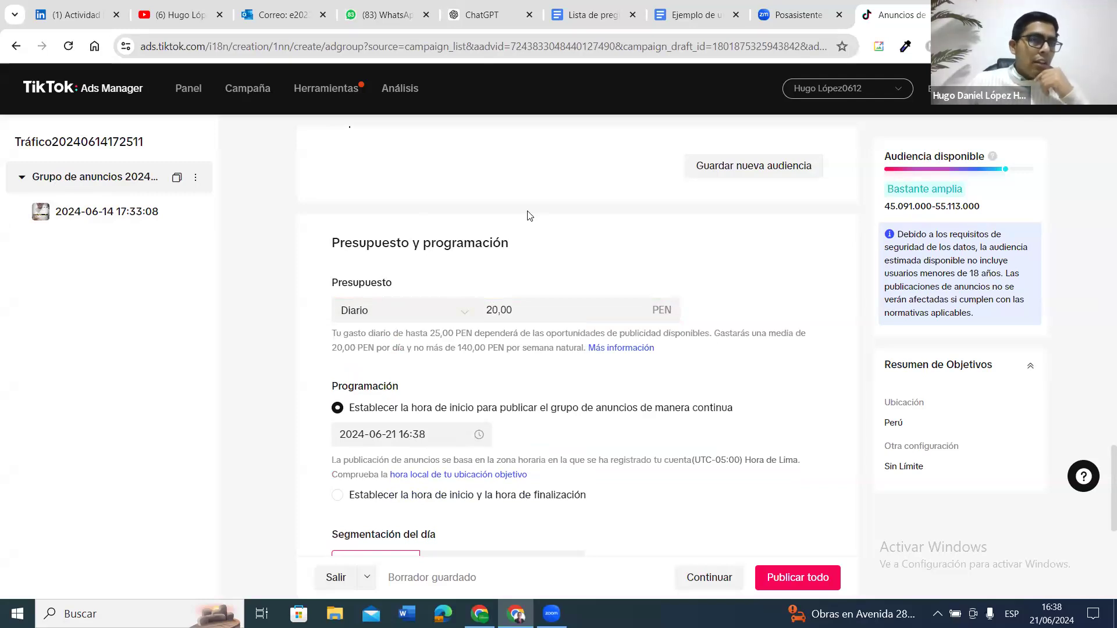
pyautogui.moveTo(515, 310); pyautogui.dragTo(481, 317)
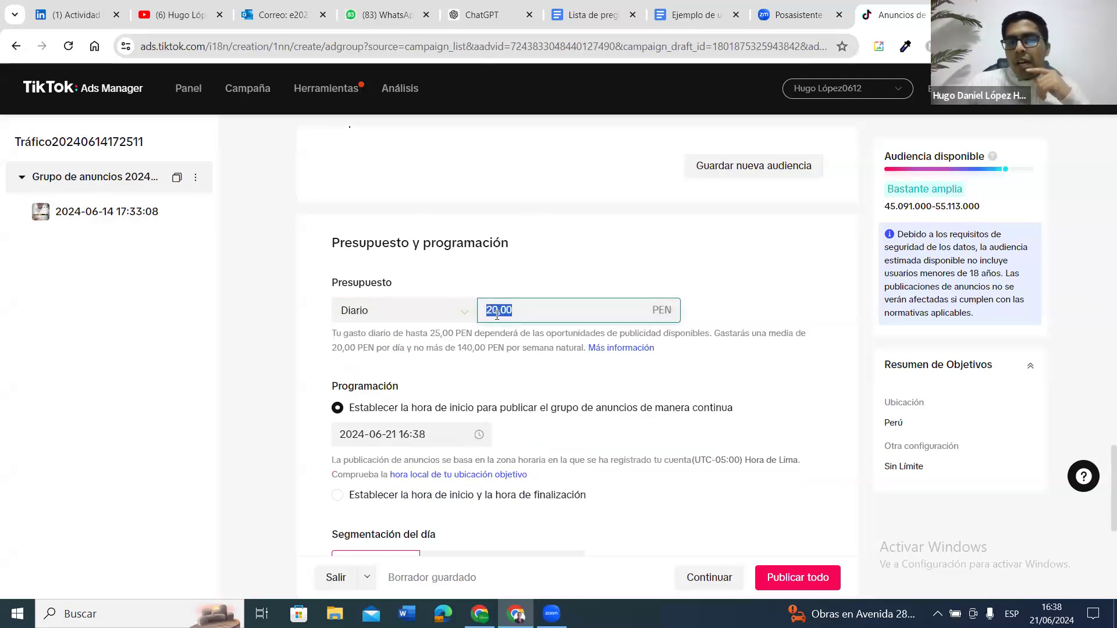
pyautogui.click(533, 193)
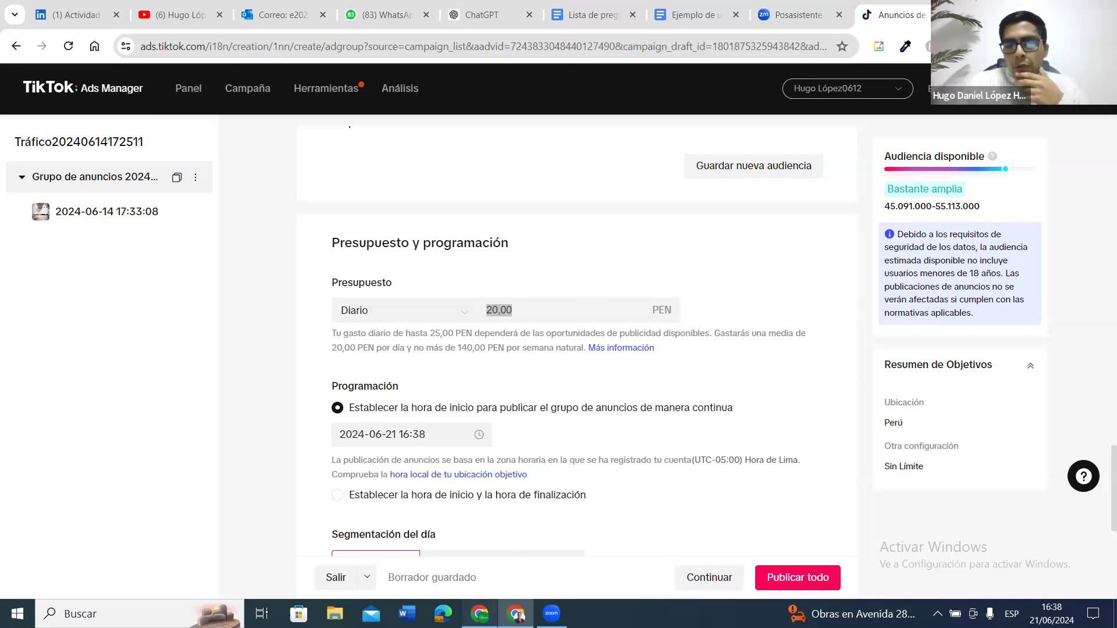
pyautogui.click(479, 613)
pyautogui.scroll(8, 469, 273)
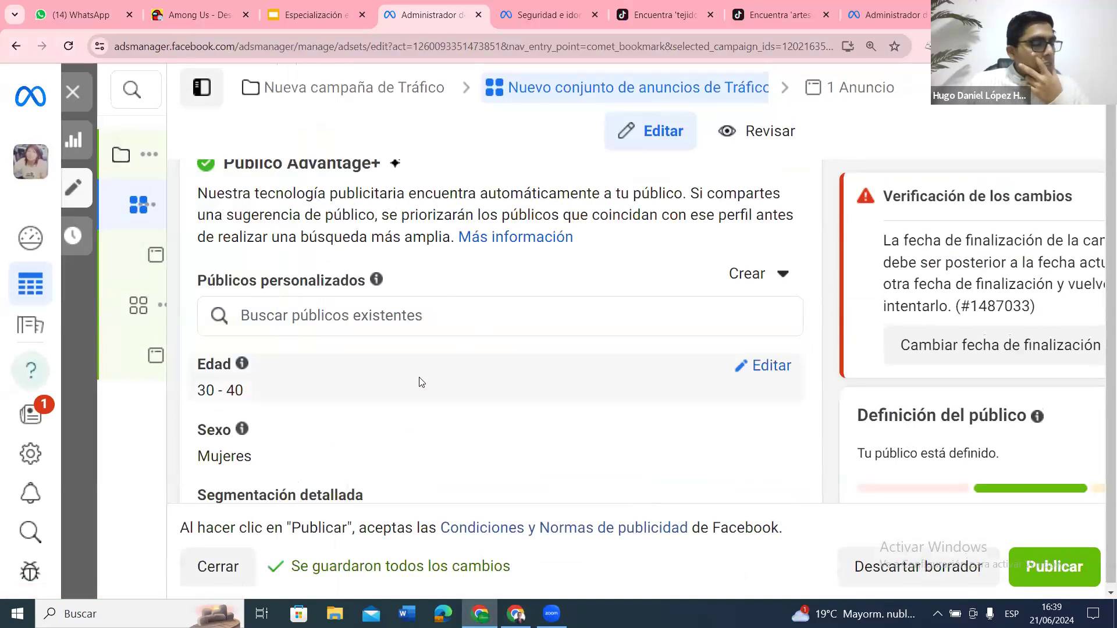
# - Cancel the 'cumpleañ' interest search in Segmentación detallada, keeping the craft interests
pyautogui.scroll(-5, 425, 360)
pyautogui.scroll(2, 429, 324)
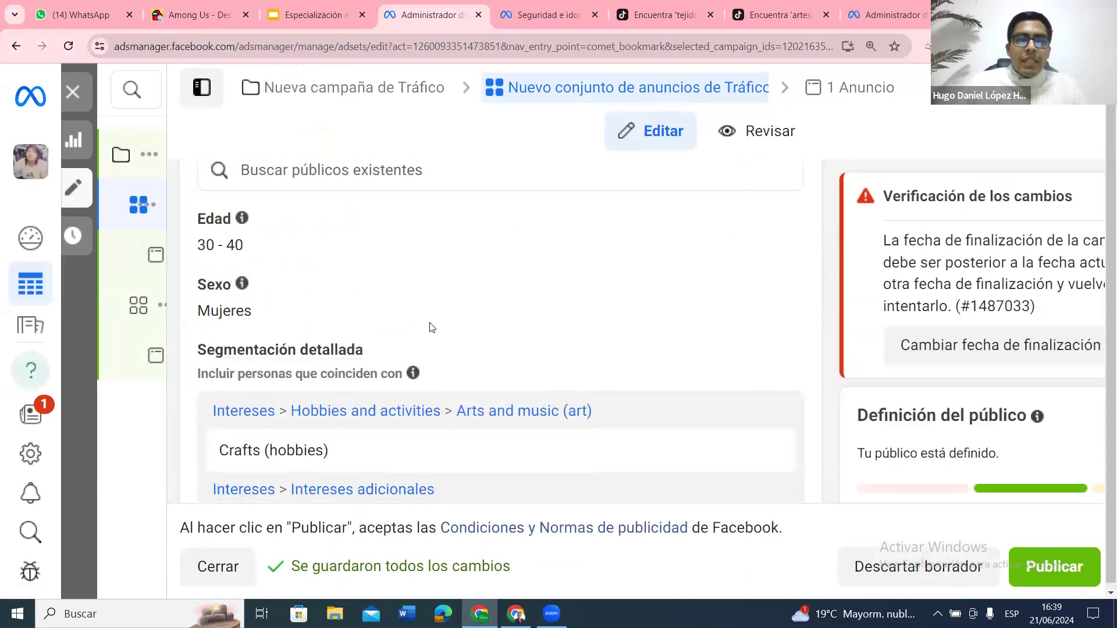
pyautogui.hotkey('ctrl', '-')
pyautogui.hotkey('ctrl', '-')
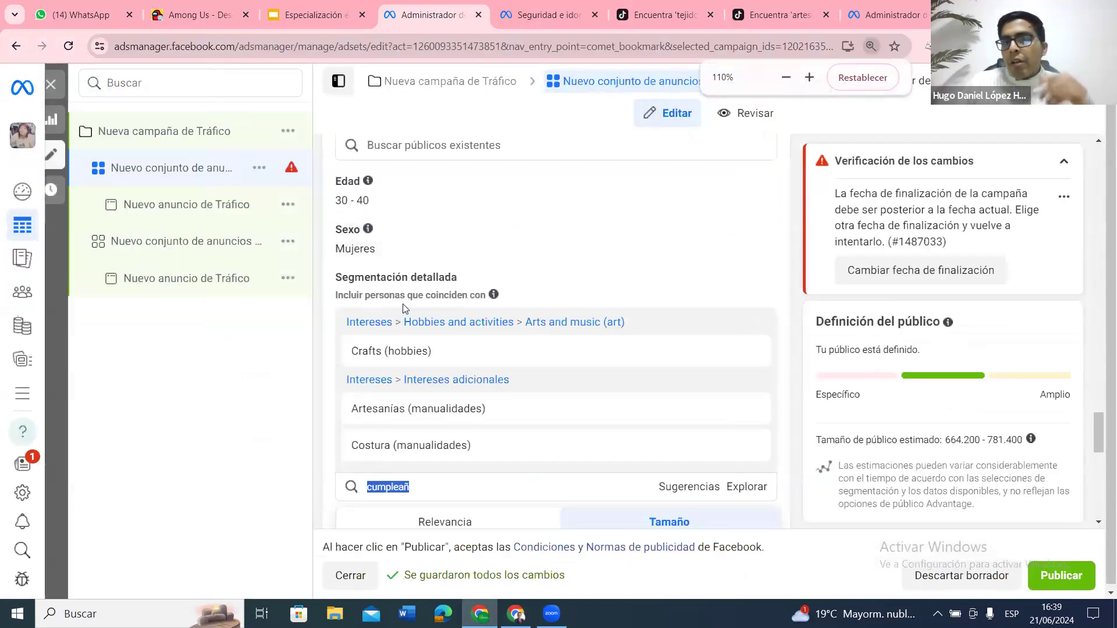
pyautogui.scroll(-1, 405, 308)
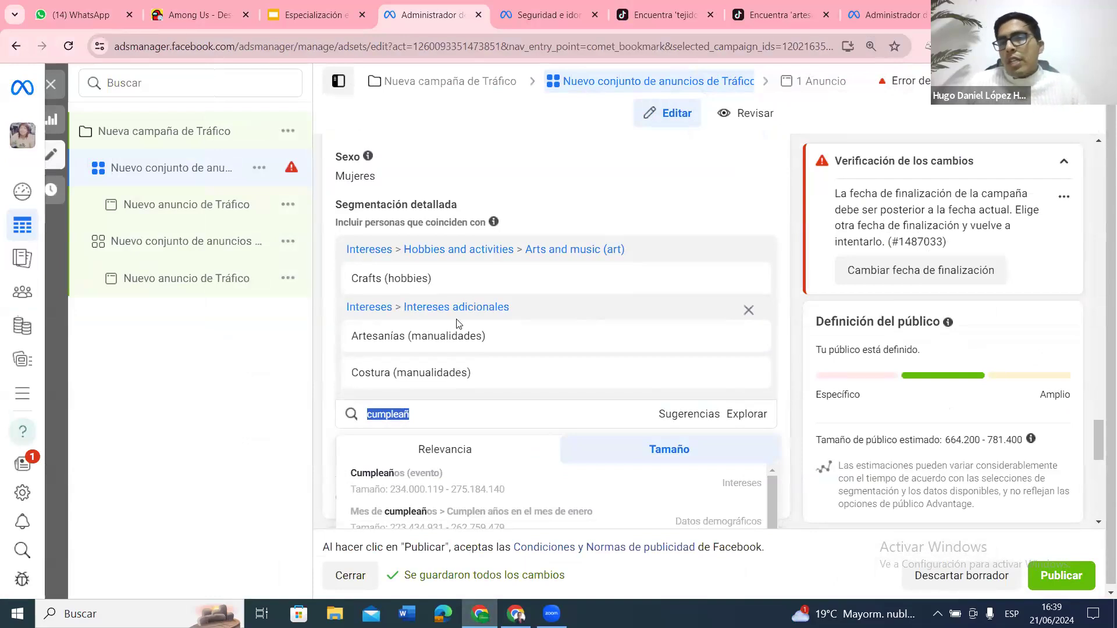
pyautogui.click(793, 214)
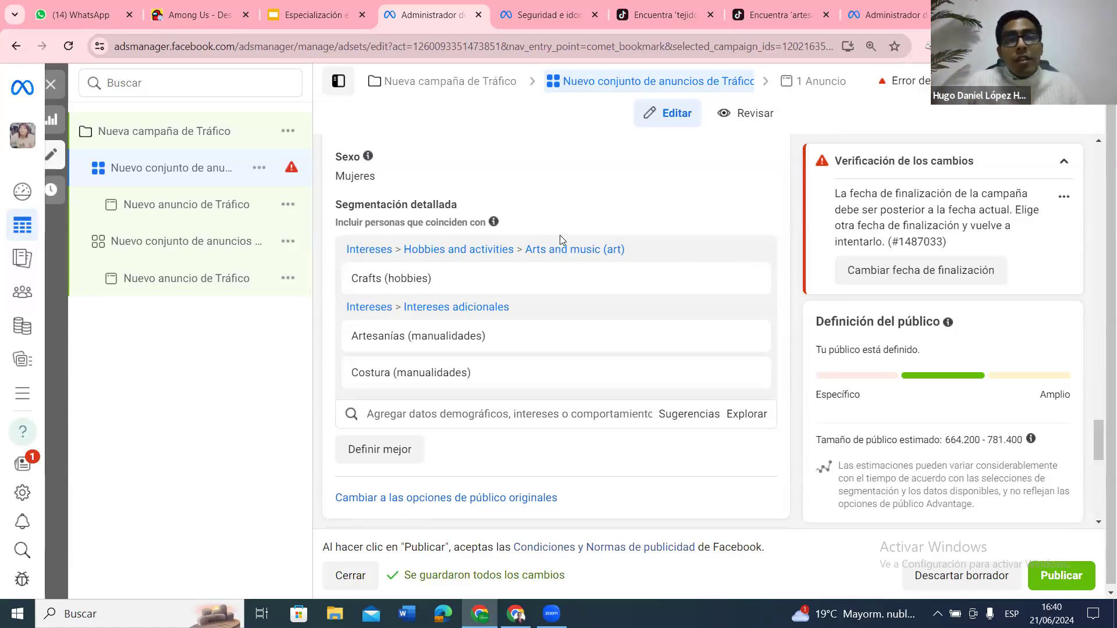
pyautogui.moveTo(698, 284)
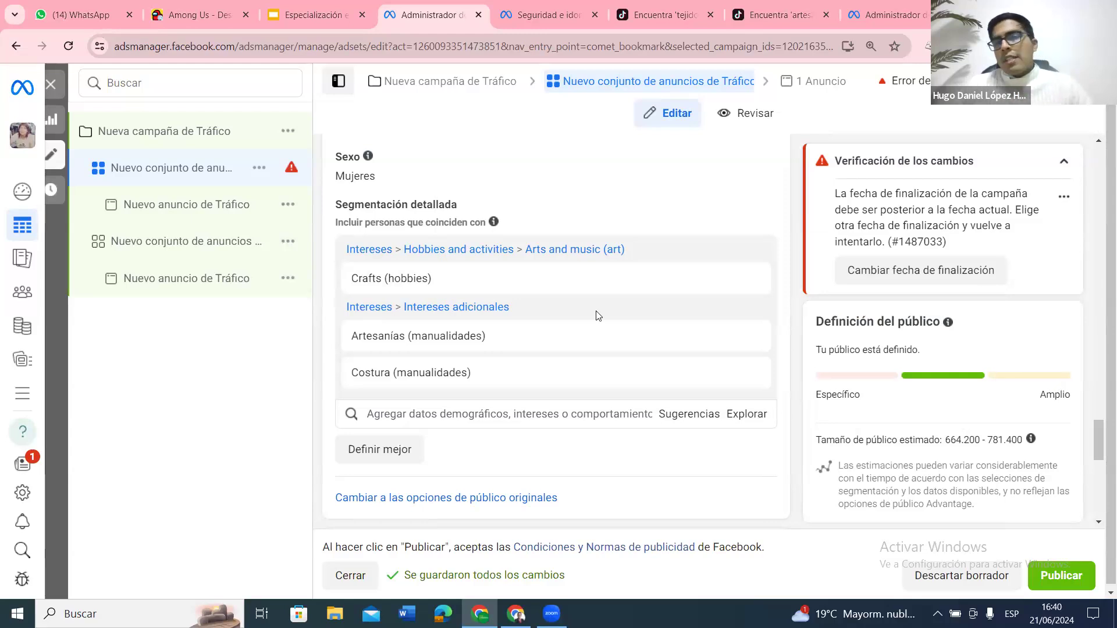
pyautogui.moveTo(767, 325)
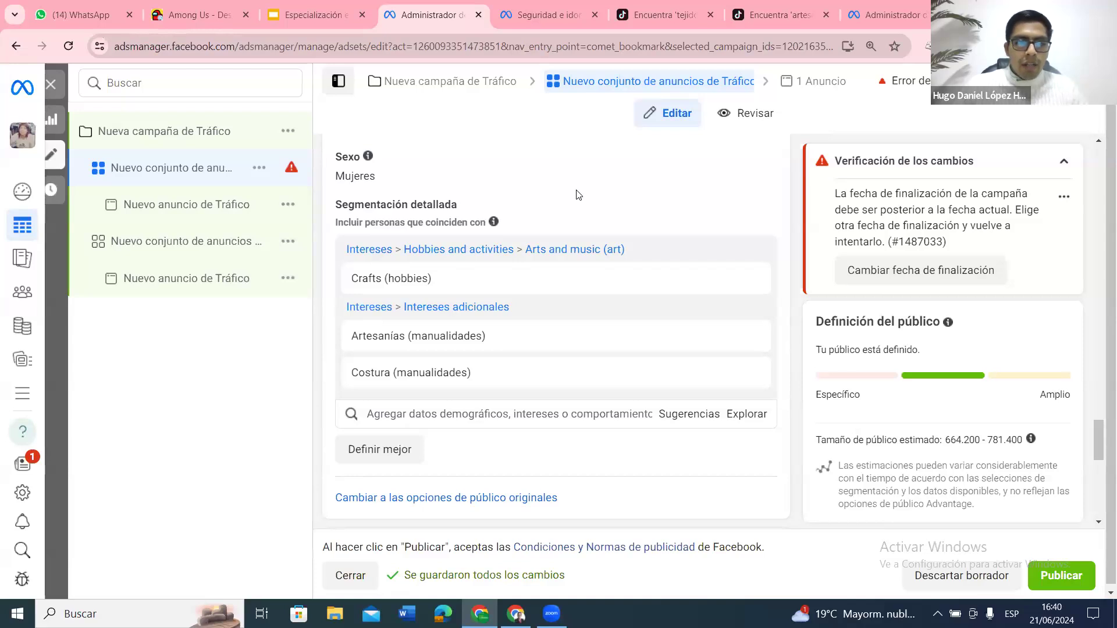
pyautogui.press('capslock')
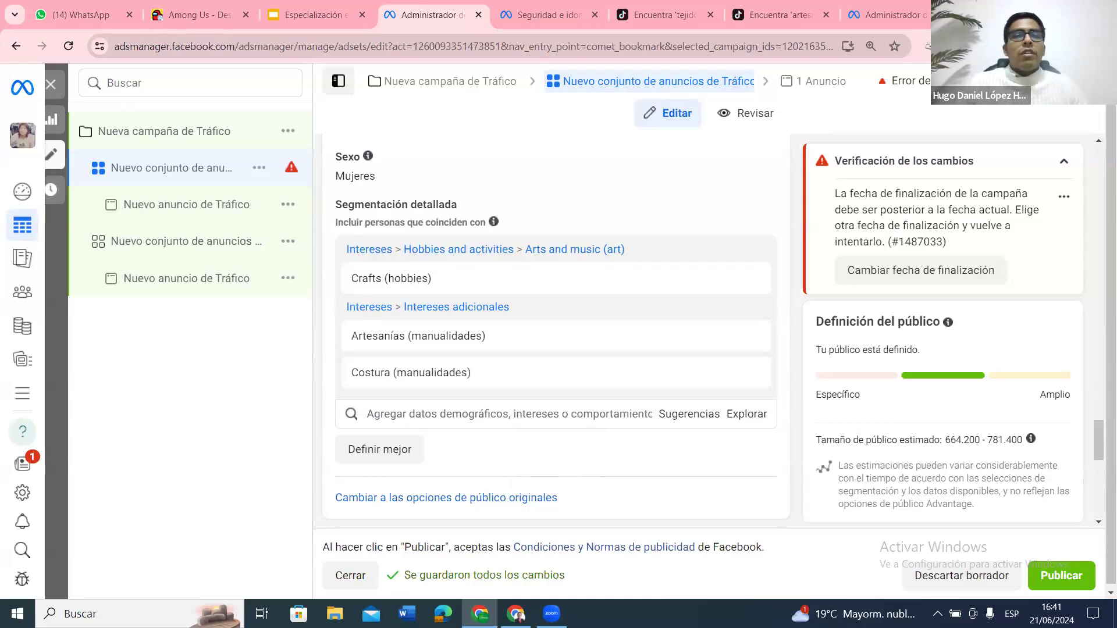
# - Close the Ads Manager and Seguridad tabs and return to the marketing presentation
pyautogui.click(478, 15)
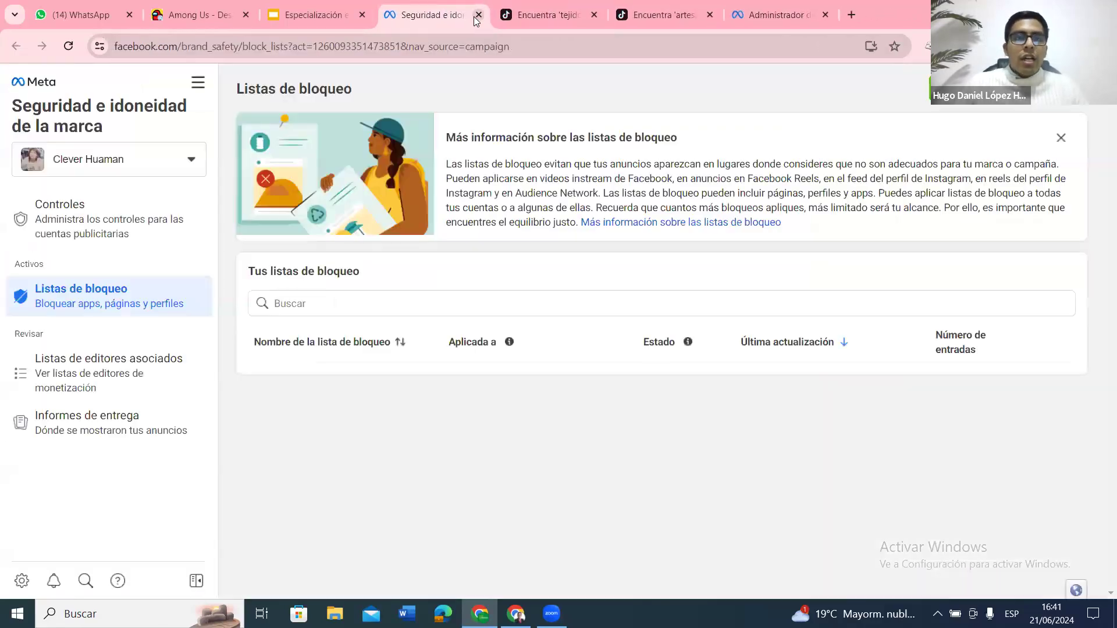
pyautogui.click(478, 15)
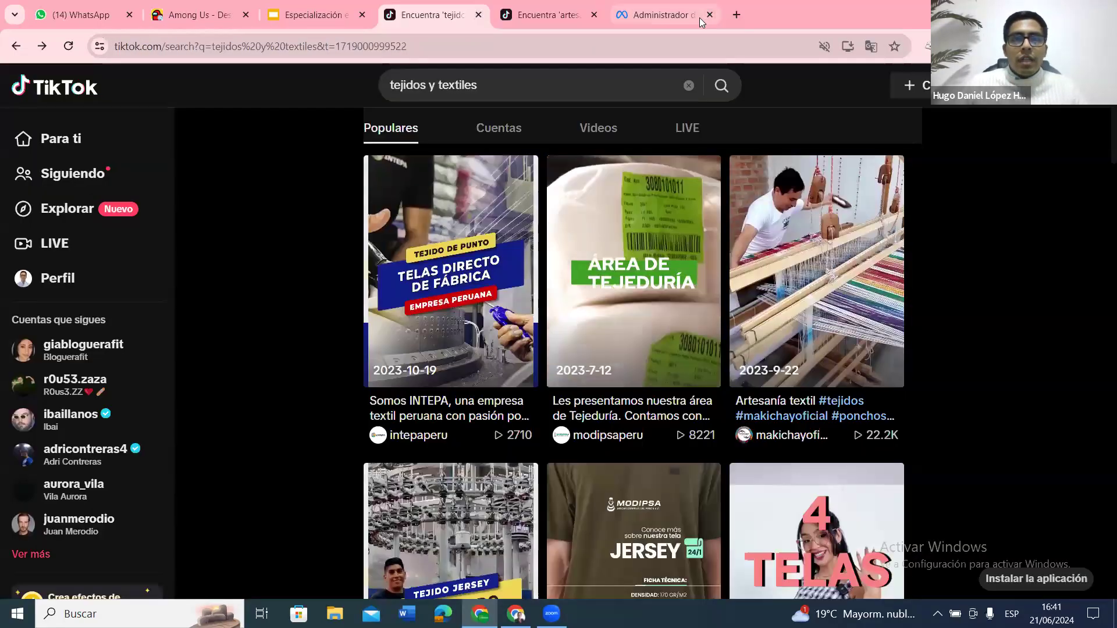
pyautogui.click(704, 17)
pyautogui.click(709, 16)
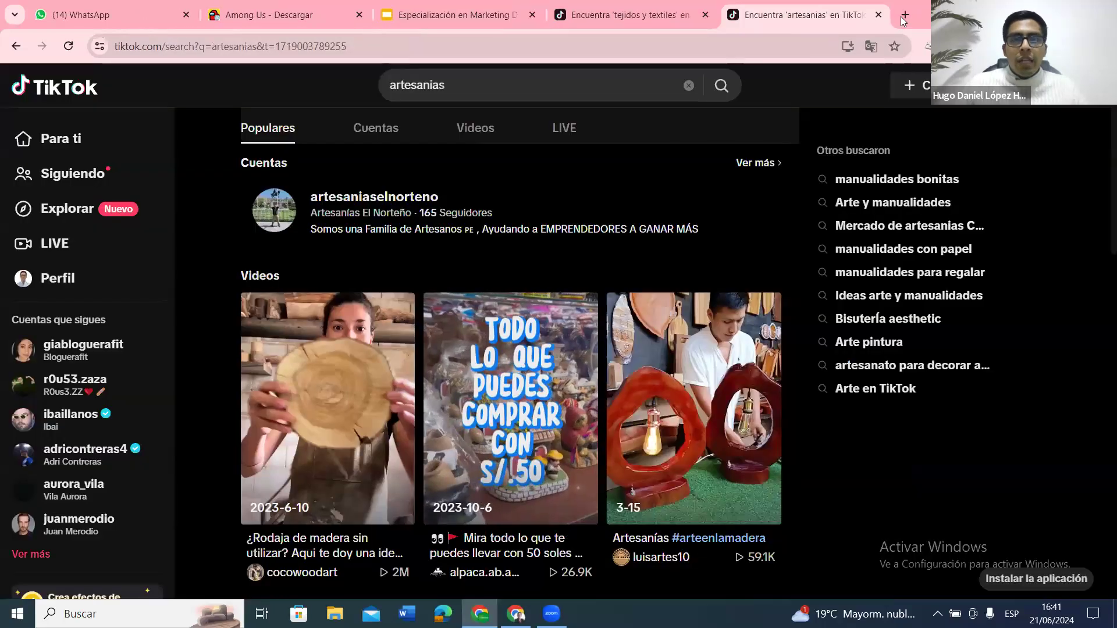
pyautogui.hotkey('ctrl', 't')
pyautogui.click(406, 17)
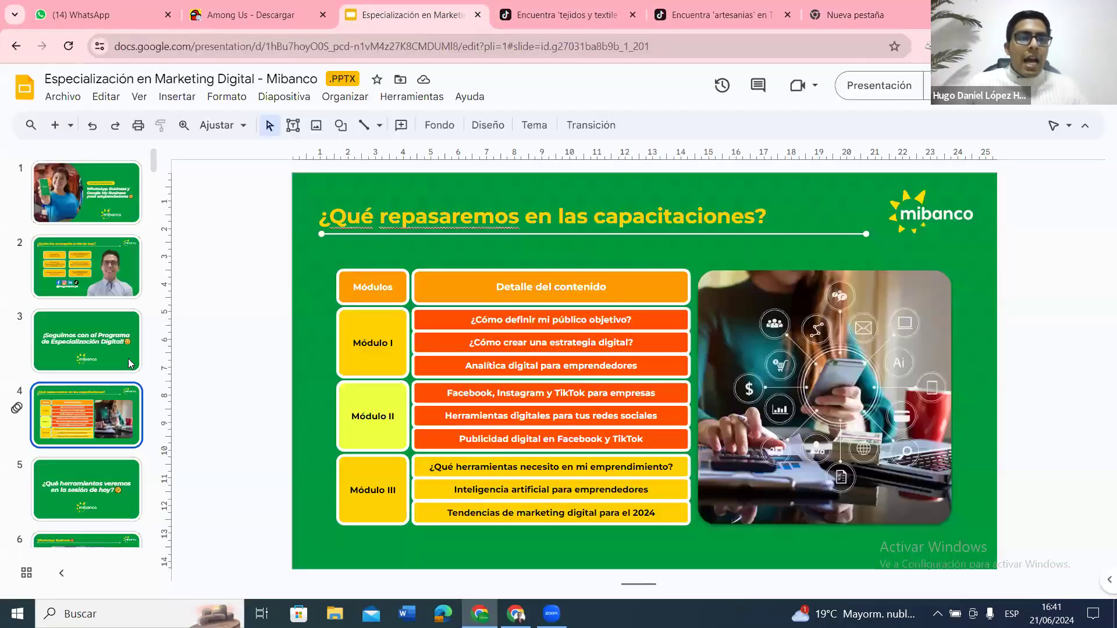
# - Present from slide 5, advance to Google My Business, then go back to WhatsApp Business
pyautogui.click(98, 502)
pyautogui.scroll(-1, 97, 501)
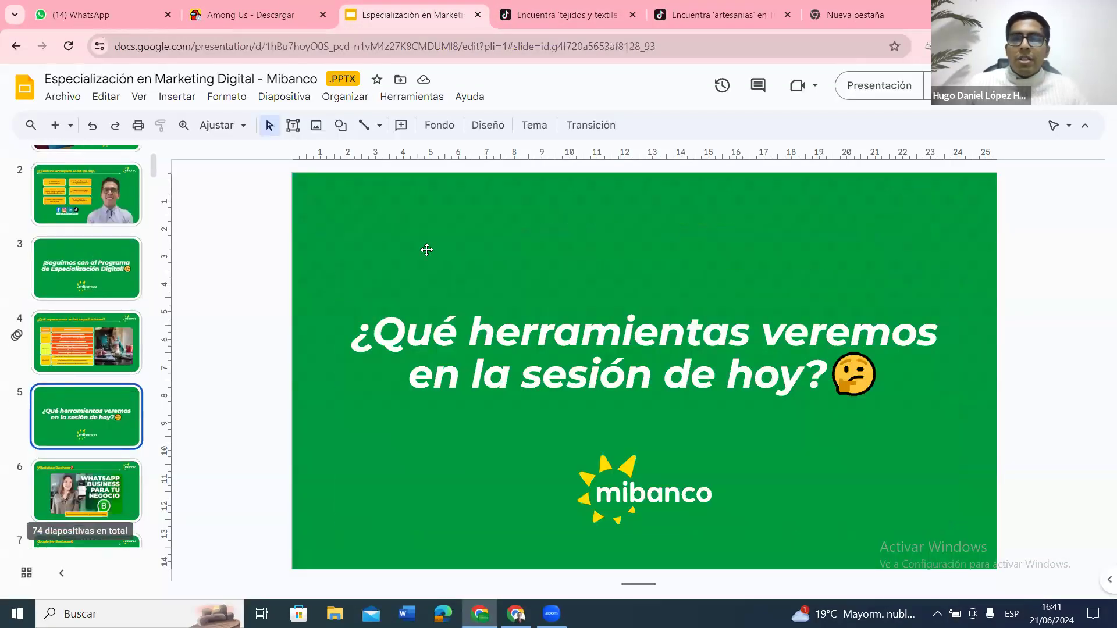
pyautogui.click(849, 85)
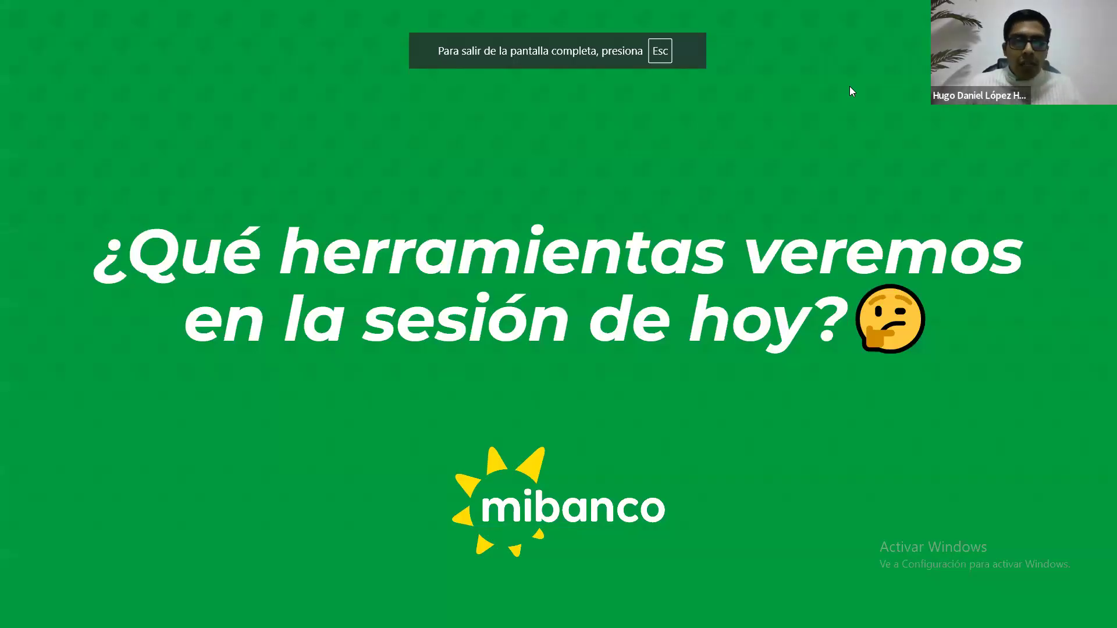
pyautogui.press('Right')
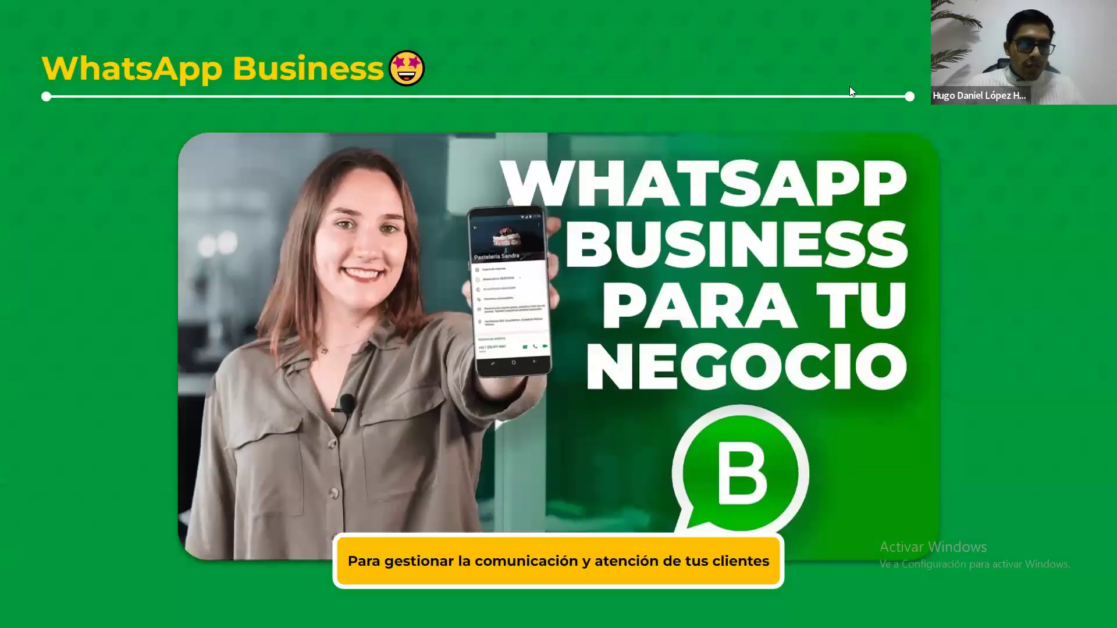
pyautogui.press('Right')
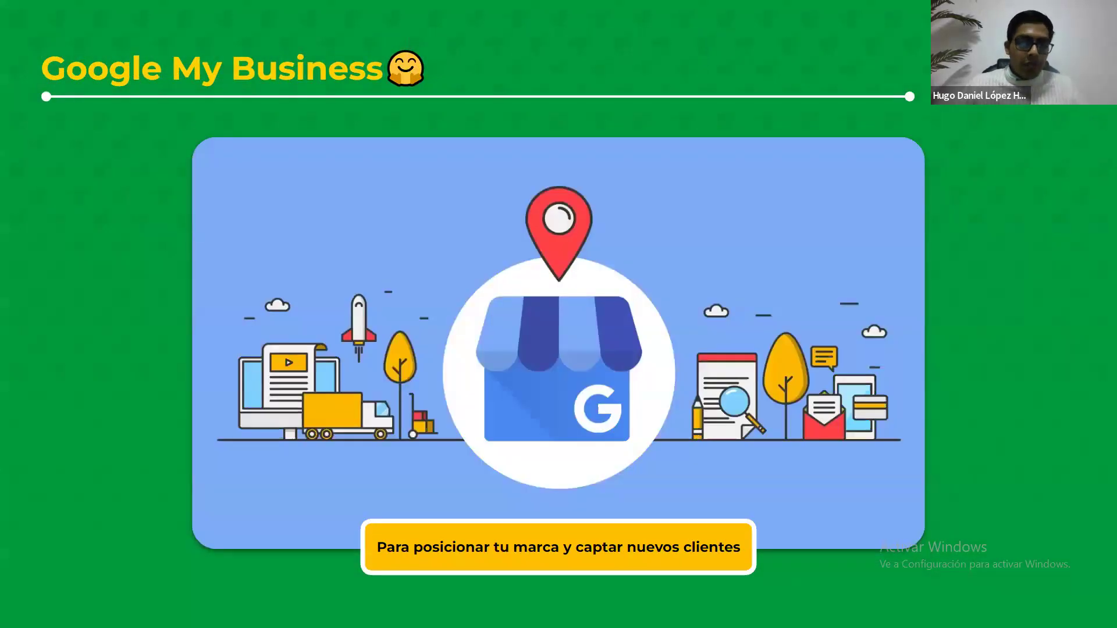
pyautogui.press('Left')
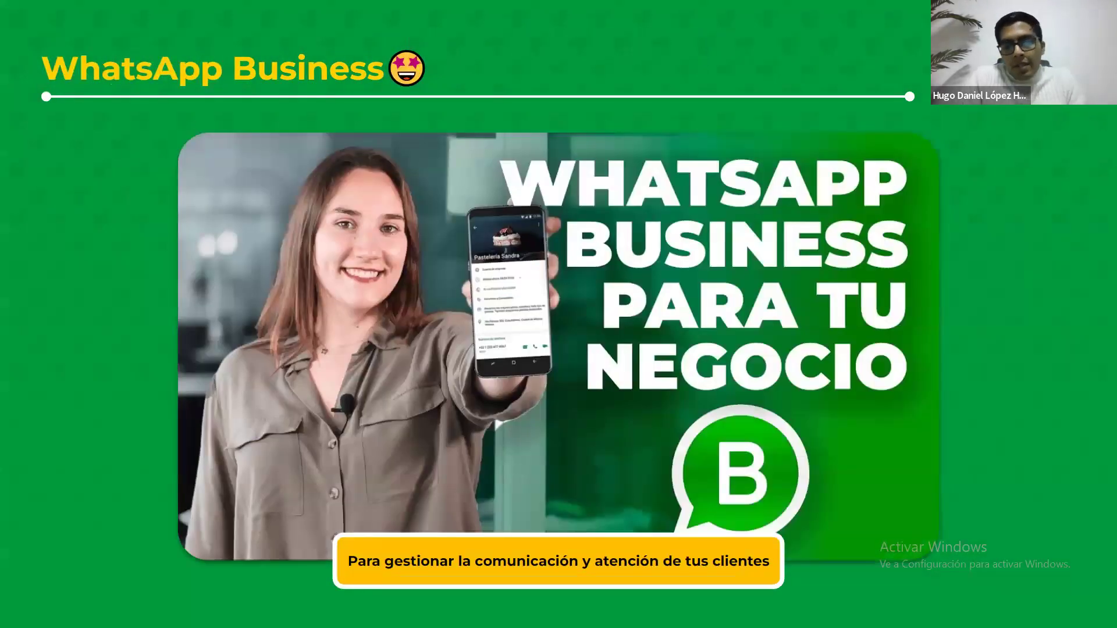
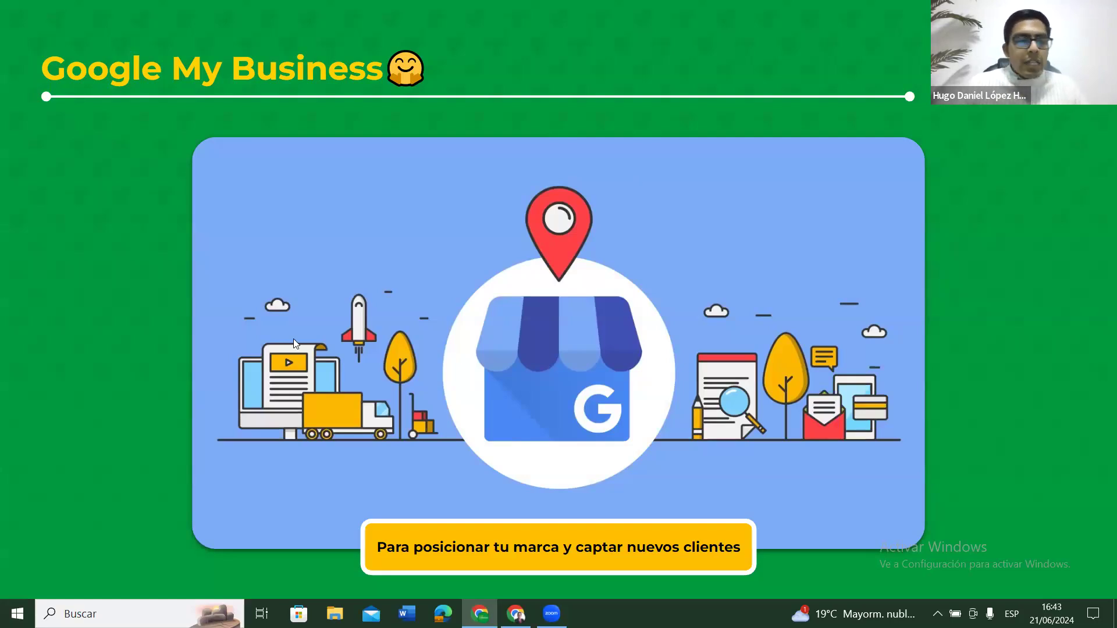
# - Advance the slideshow to its closing slide and leave the fullscreen presentation
pyautogui.click(953, 322)
pyautogui.press('Left')
pyautogui.press('Escape')
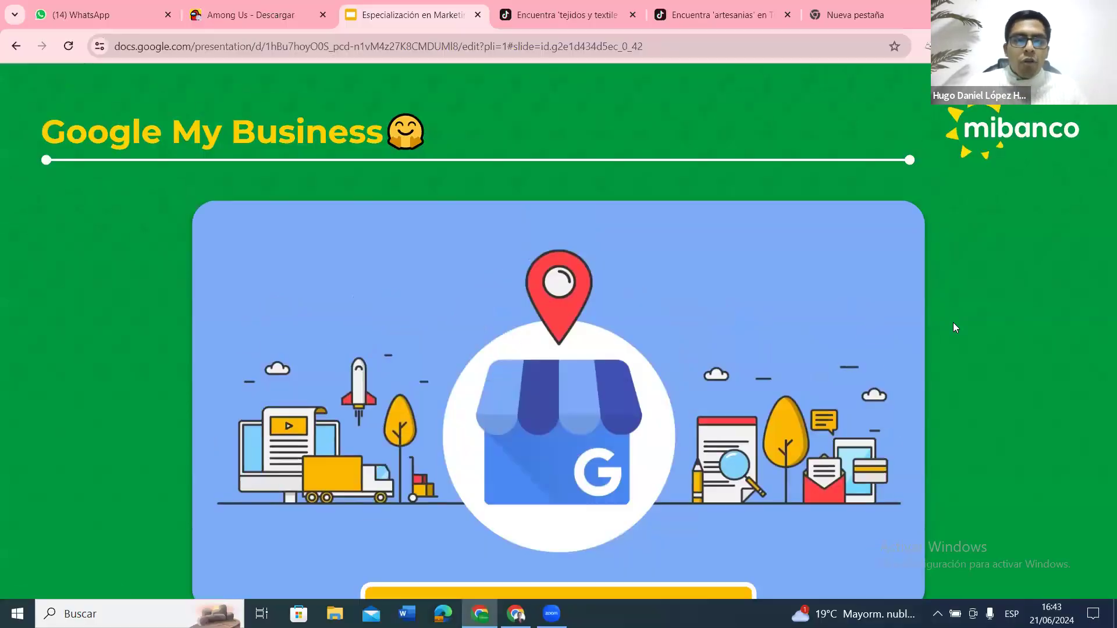
pyautogui.press('Escape')
# - Search Google for 'whatsapp business' in the empty new tab
pyautogui.hotkey('ctrl', '9')
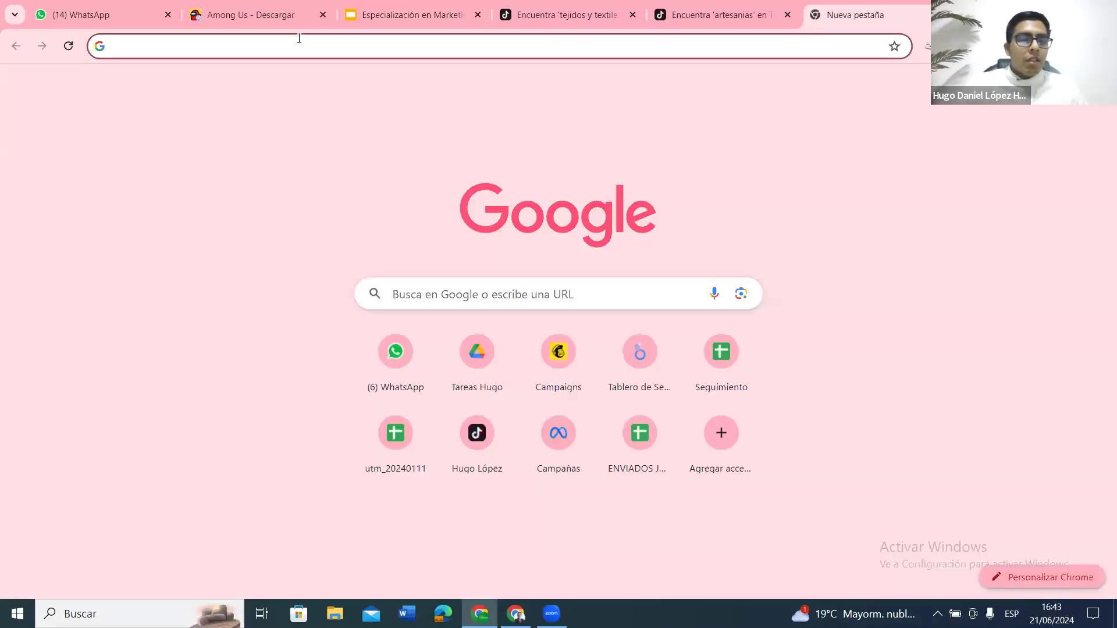
pyautogui.write('sal')
pyautogui.press('BackSpace')
pyautogui.press('BackSpace')
pyautogui.press('BackSpace')
pyautogui.write('whatsapp busi')
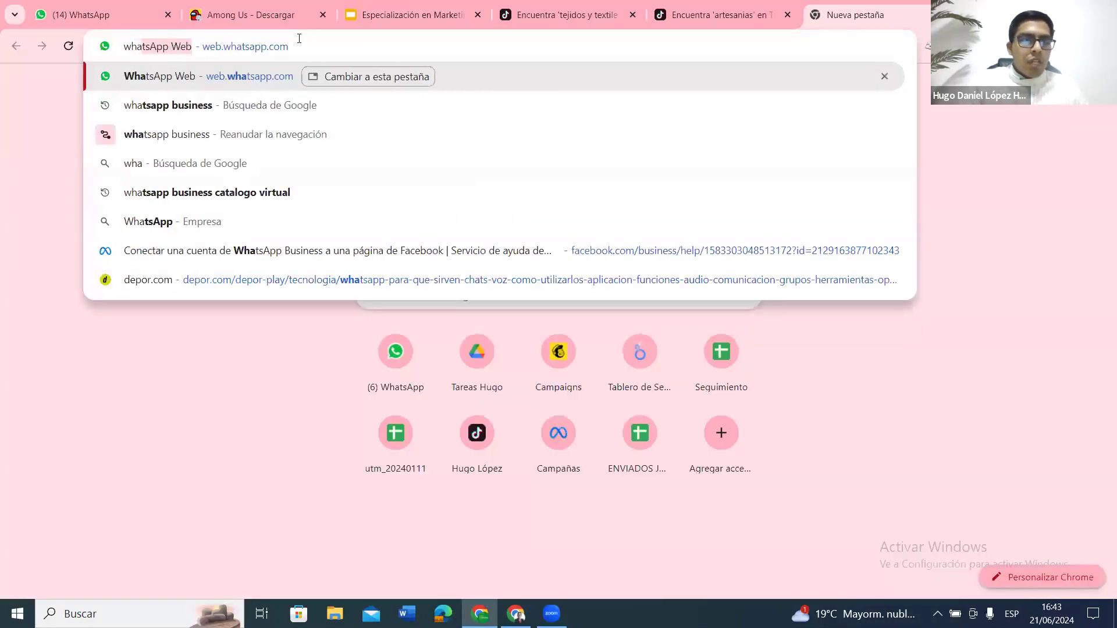
pyautogui.press('BackSpace')
pyautogui.press('BackSpace')
pyautogui.write('i')
pyautogui.press('BackSpace')
pyautogui.write('su')
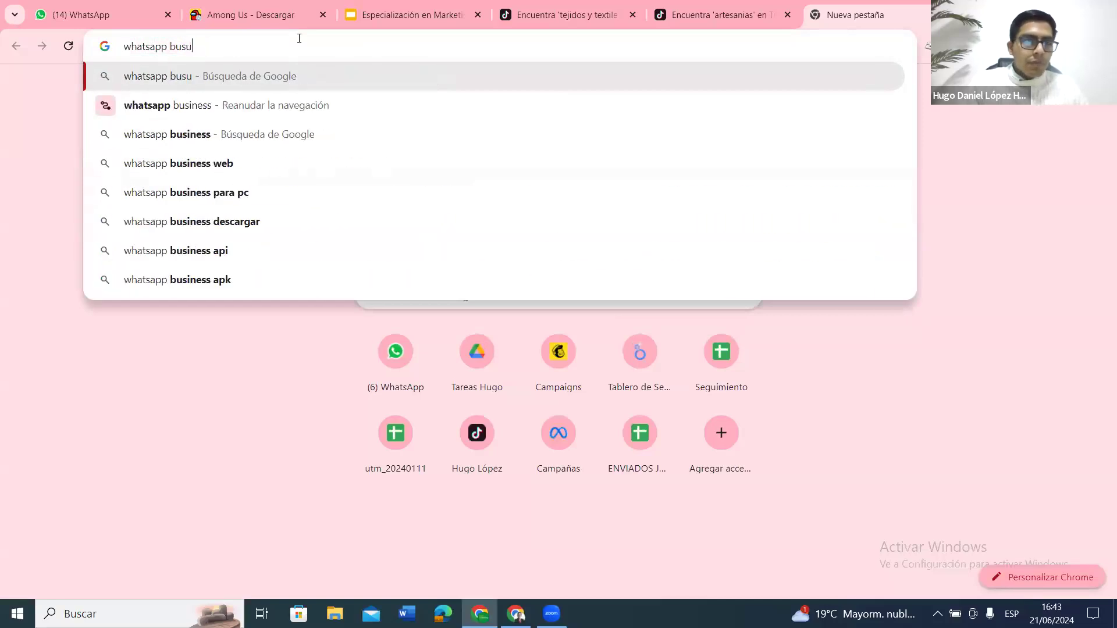
pyautogui.press('BackSpace')
pyautogui.write('ins')
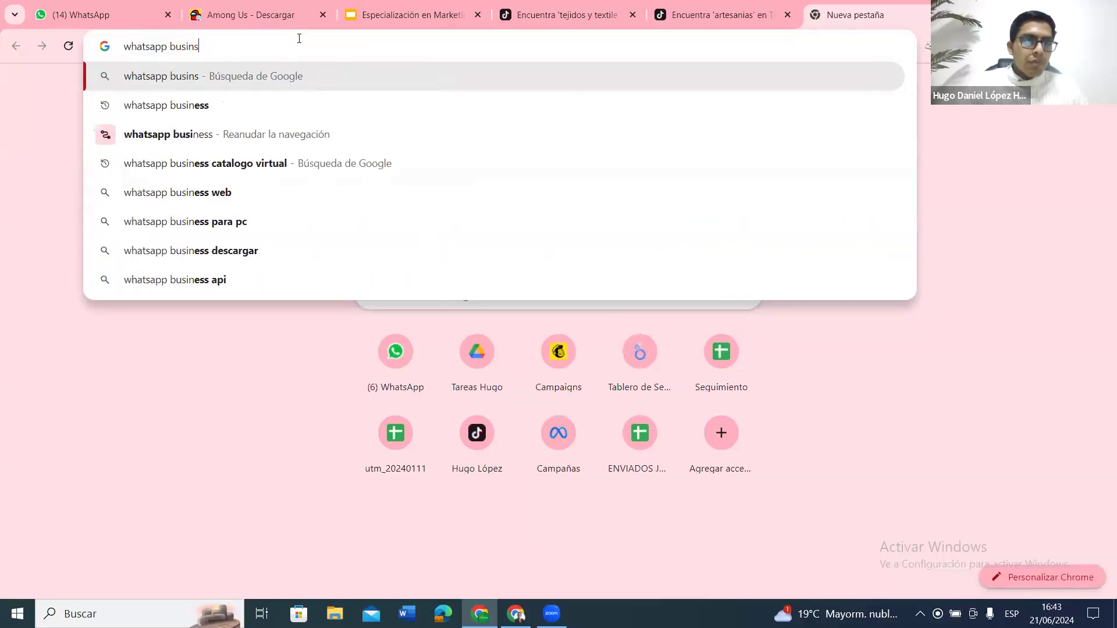
pyautogui.press('Down')
pyautogui.press('Return')
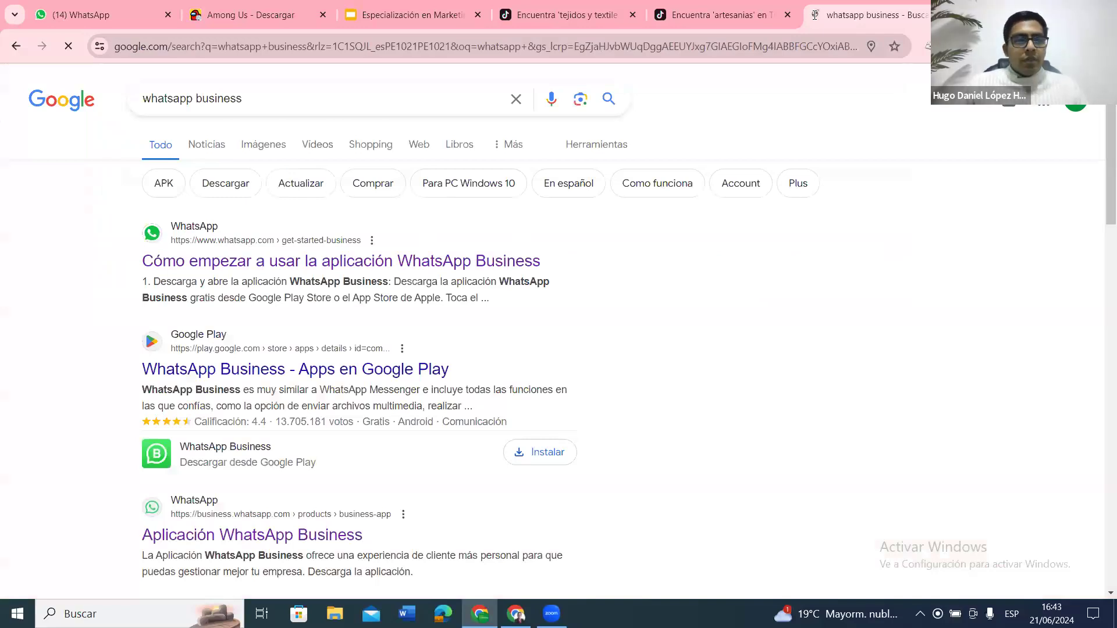
# - Open the WhatsApp get-started and WhatsApp Business app results in background tabs
pyautogui.middleClick(395, 262)
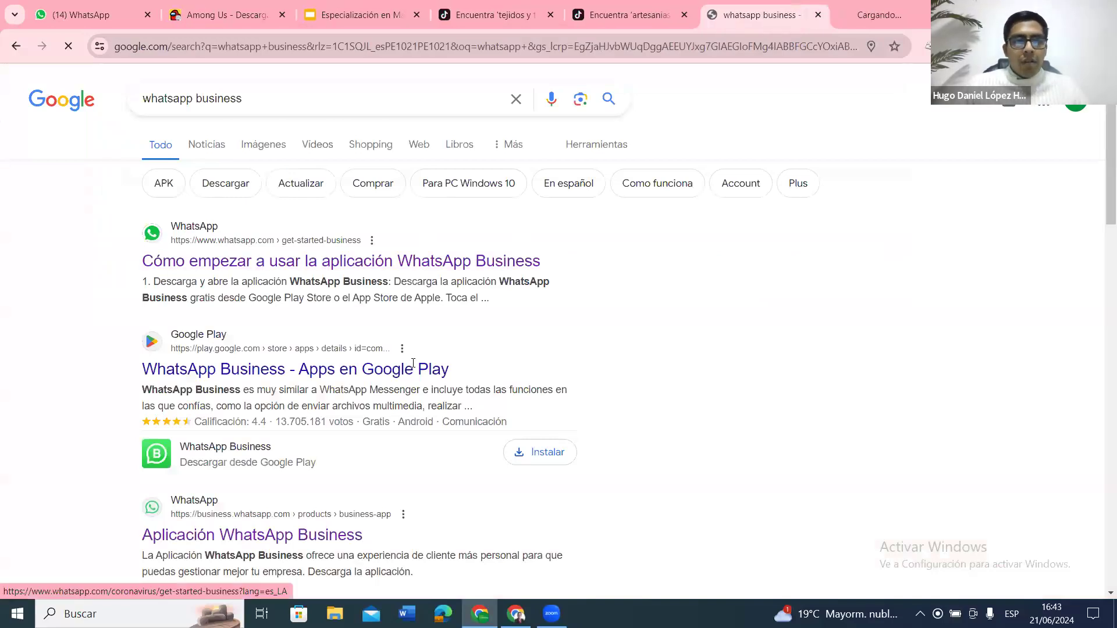
pyautogui.scroll(-4, 413, 364)
pyautogui.middleClick(361, 319)
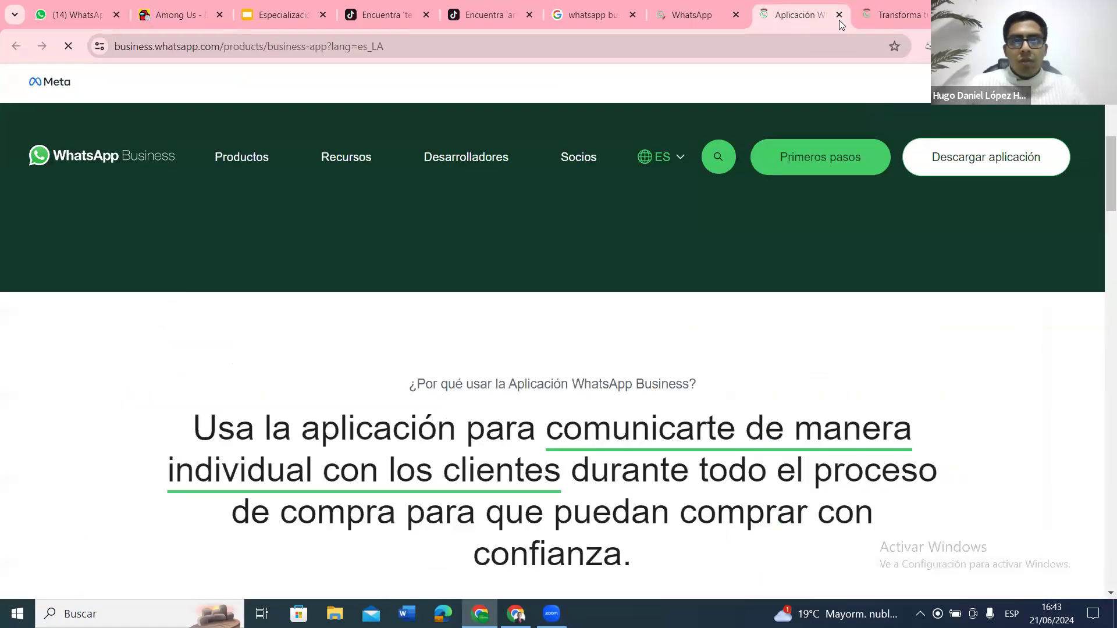
# - Bring up the business.whatsapp.com homepage tab and scroll through its contents
pyautogui.hotkey('ctrl', 'Tab')
pyautogui.hotkey('ctrl', 'shift', 'Tab')
pyautogui.hotkey('ctrl', 'Tab')
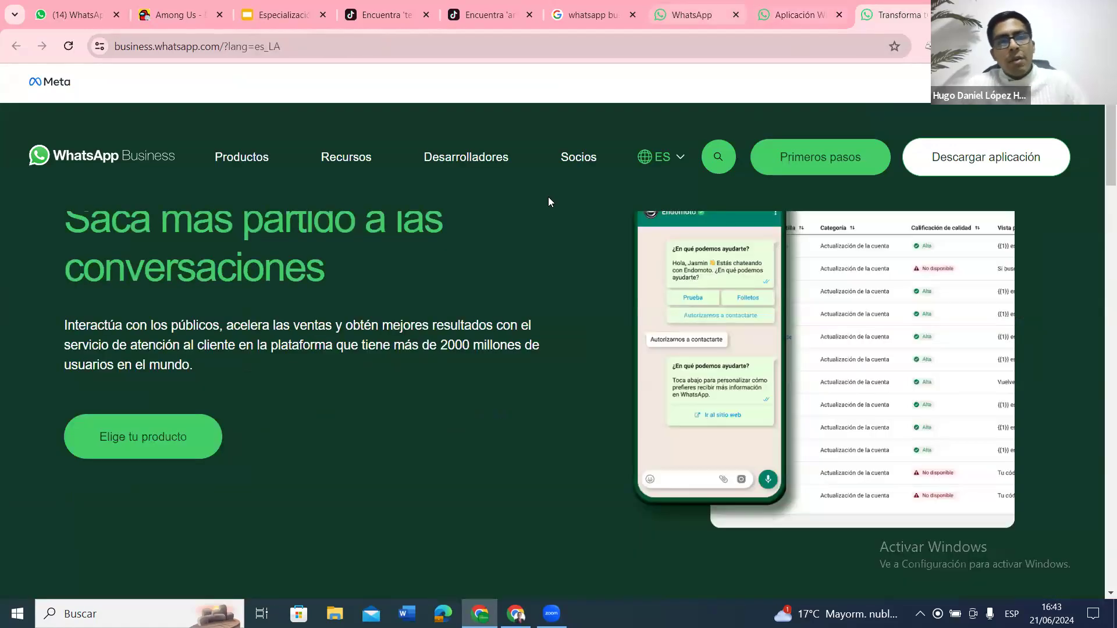
pyautogui.scroll(3, 349, 98)
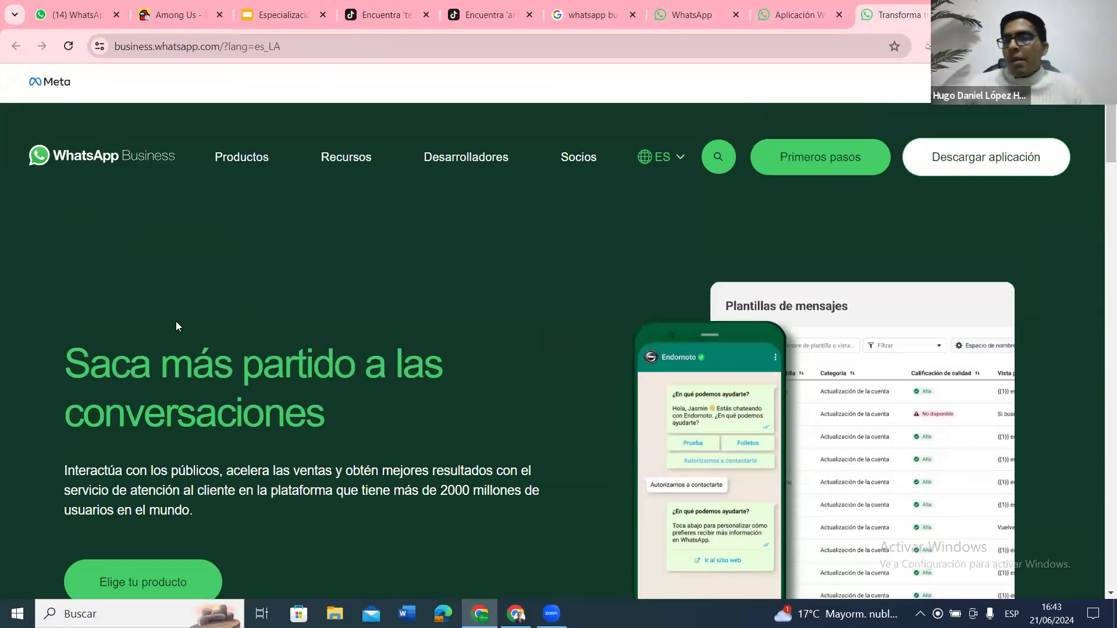
pyautogui.scroll(-3, 444, 407)
pyautogui.scroll(3, 445, 407)
pyautogui.scroll(-3, 444, 407)
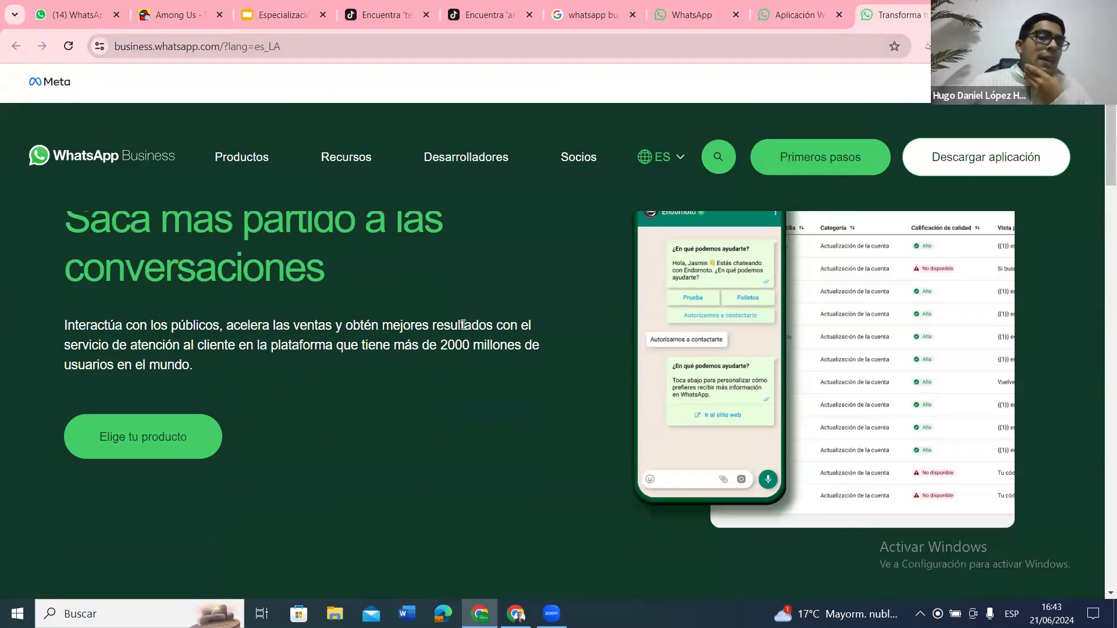
pyautogui.scroll(3, 463, 324)
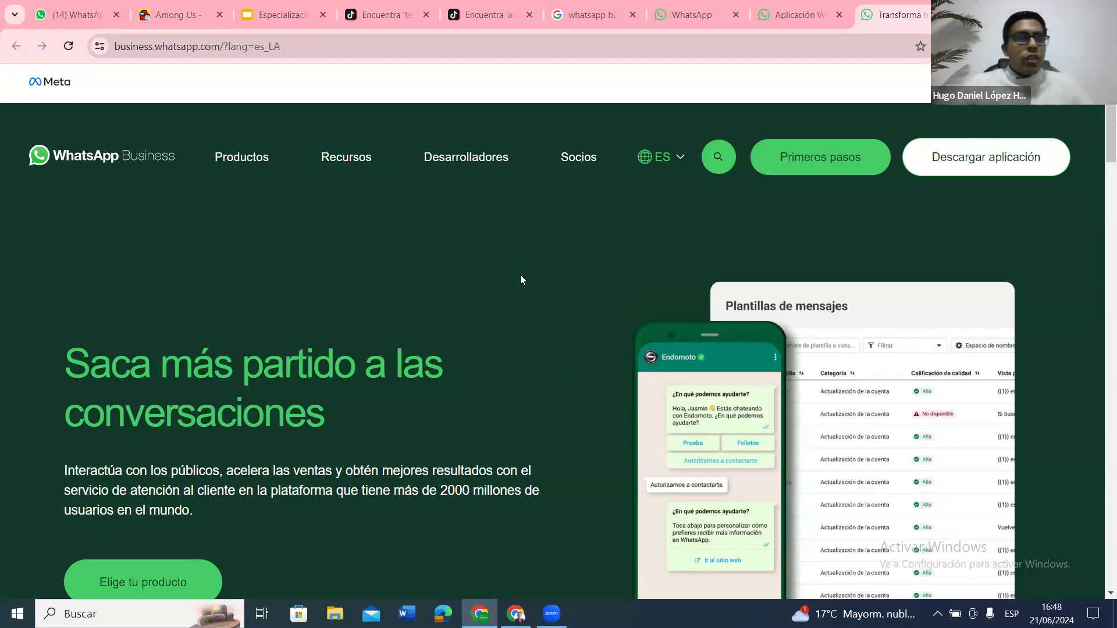
# - In WhatsApp Web, view the Chats settings and return to the Configuración list
pyautogui.moveTo(73, 24)
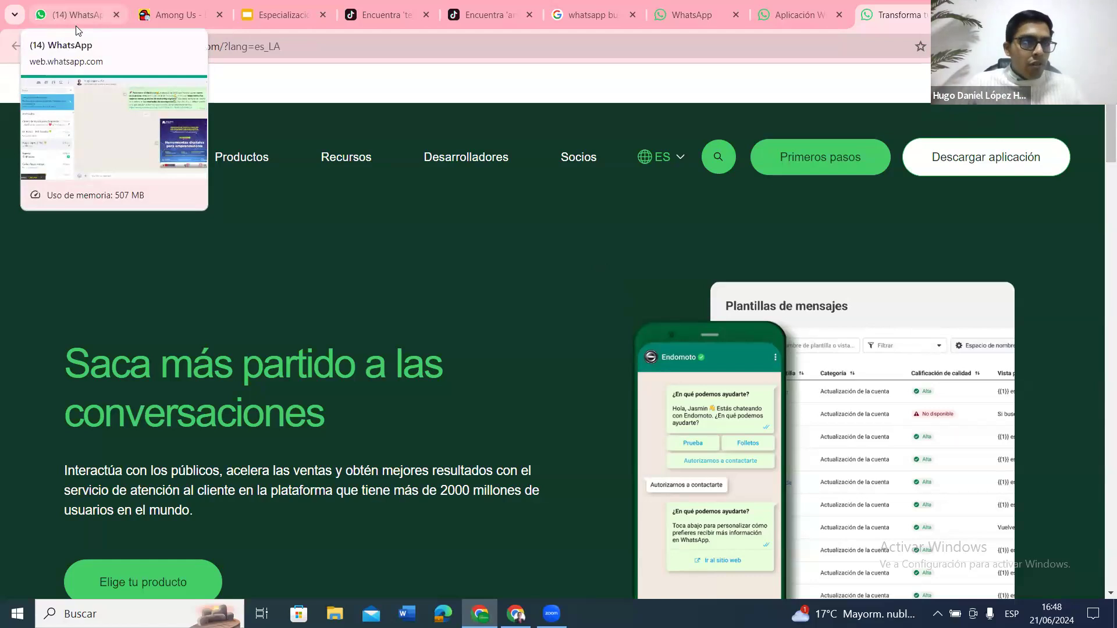
pyautogui.click(76, 25)
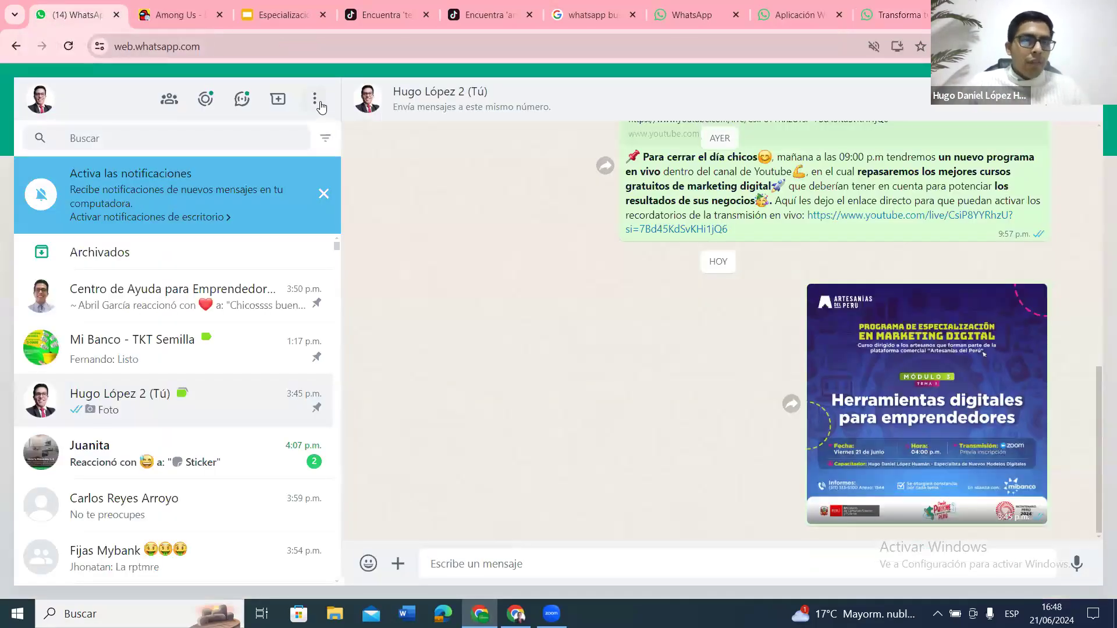
pyautogui.click(315, 99)
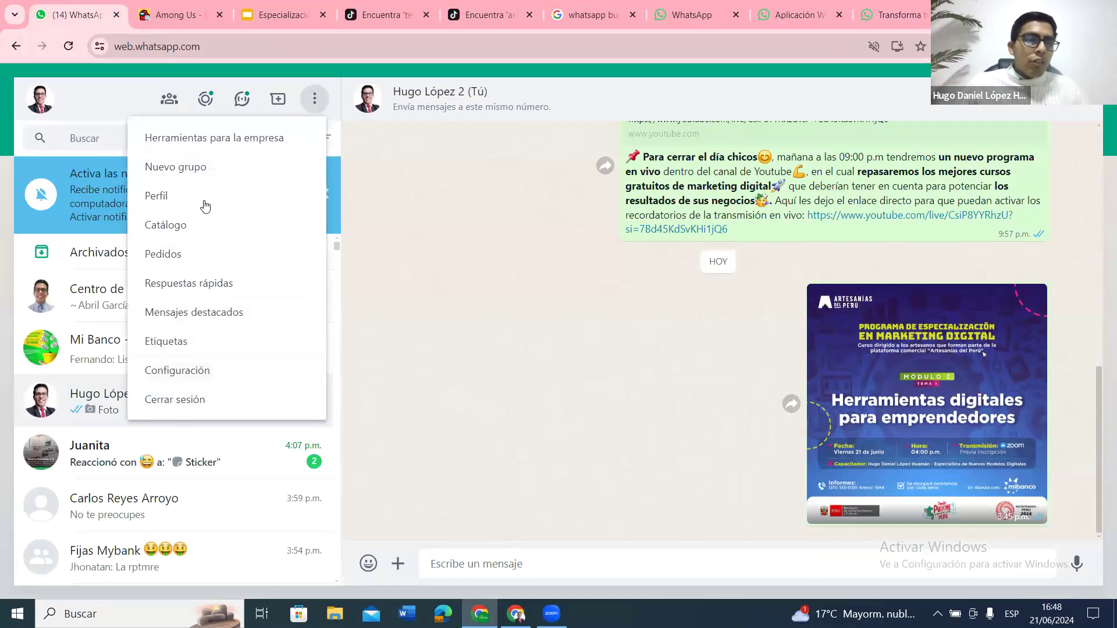
pyautogui.click(188, 376)
pyautogui.scroll(-1, 180, 390)
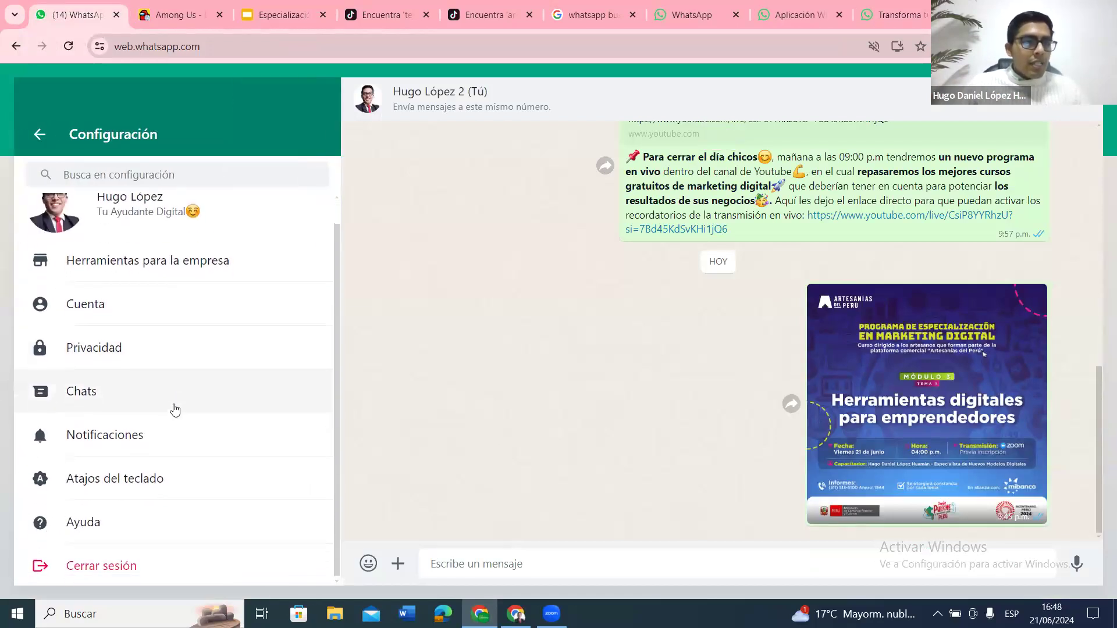
pyautogui.click(103, 400)
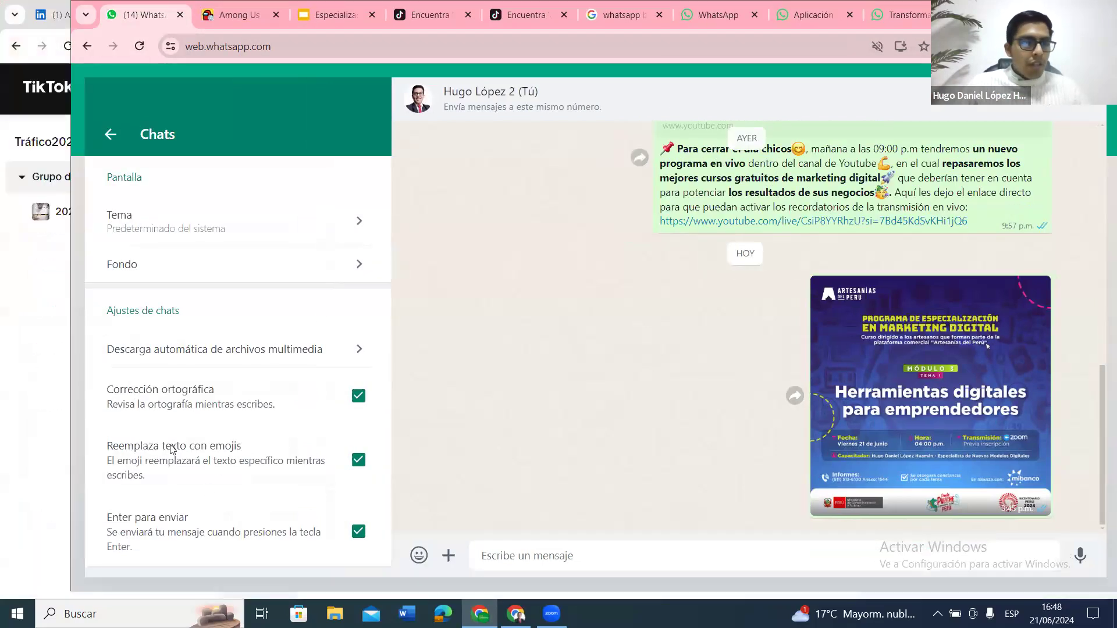
pyautogui.click(110, 135)
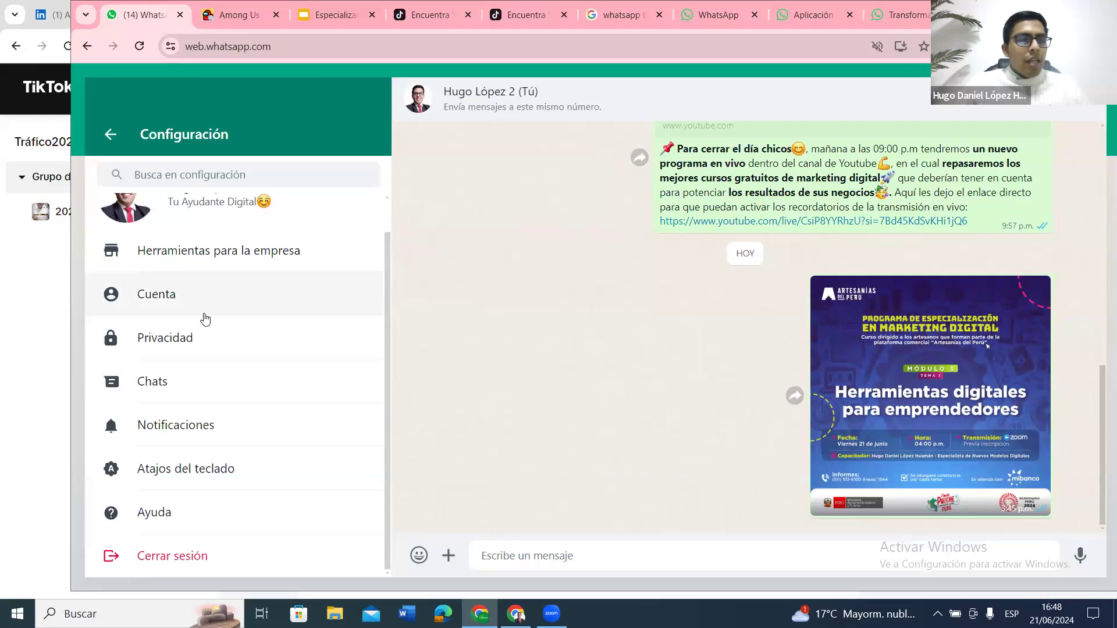
pyautogui.scroll(1, 206, 319)
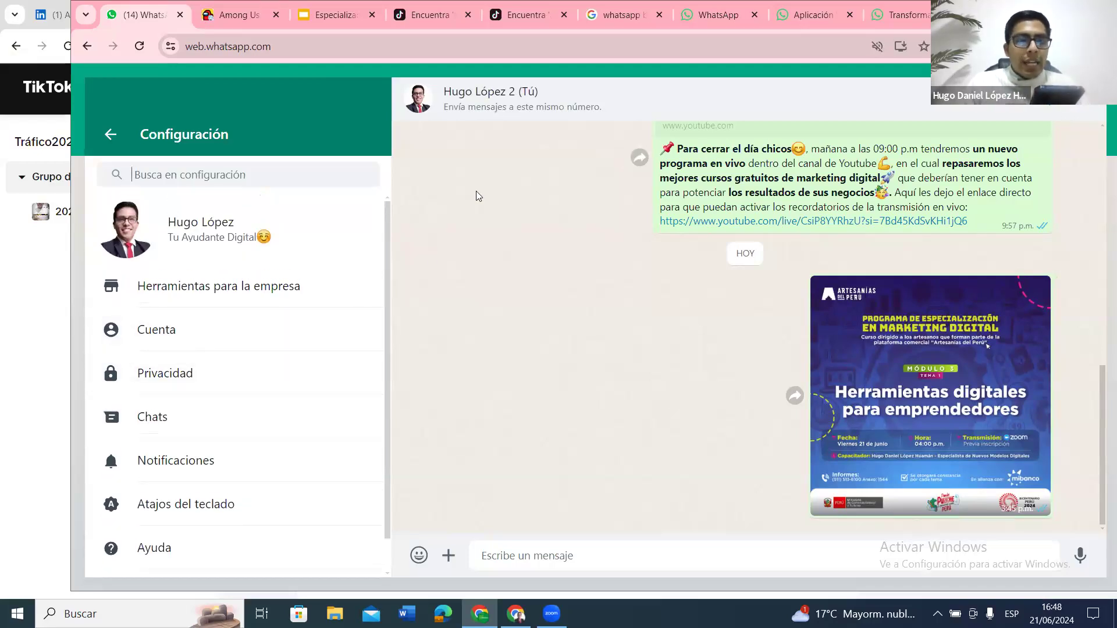
pyautogui.moveTo(515, 614)
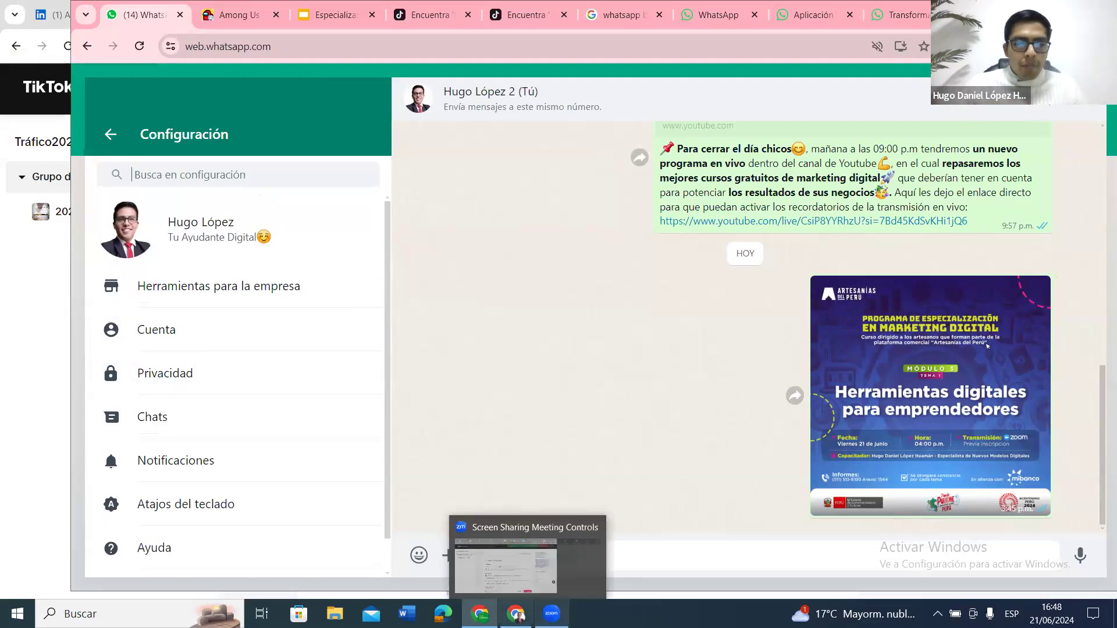
pyautogui.click(515, 553)
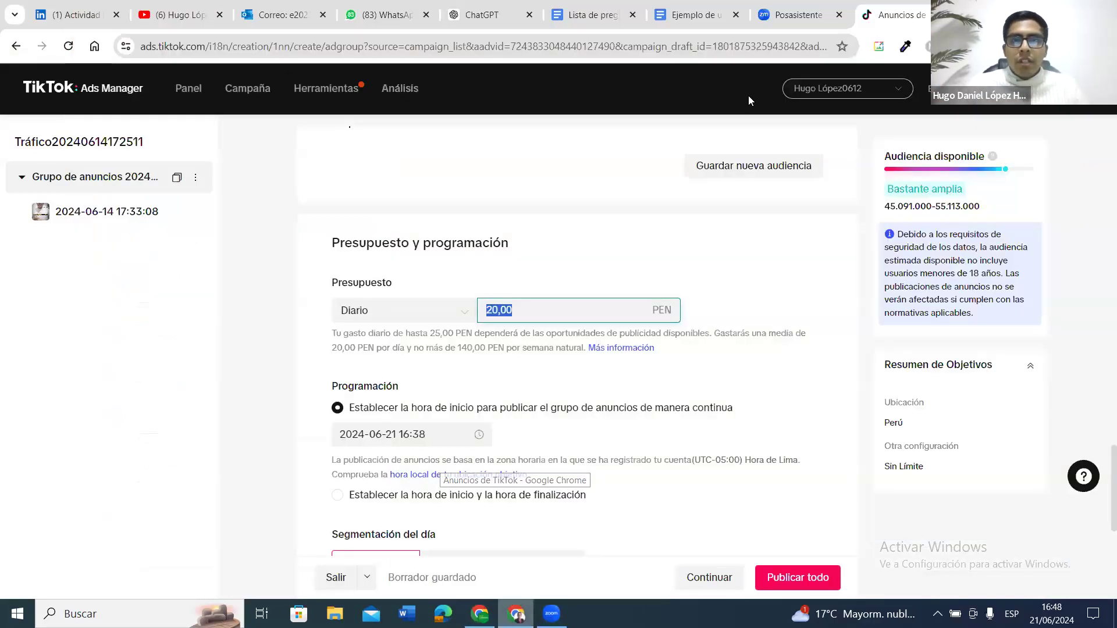
pyautogui.click(775, 16)
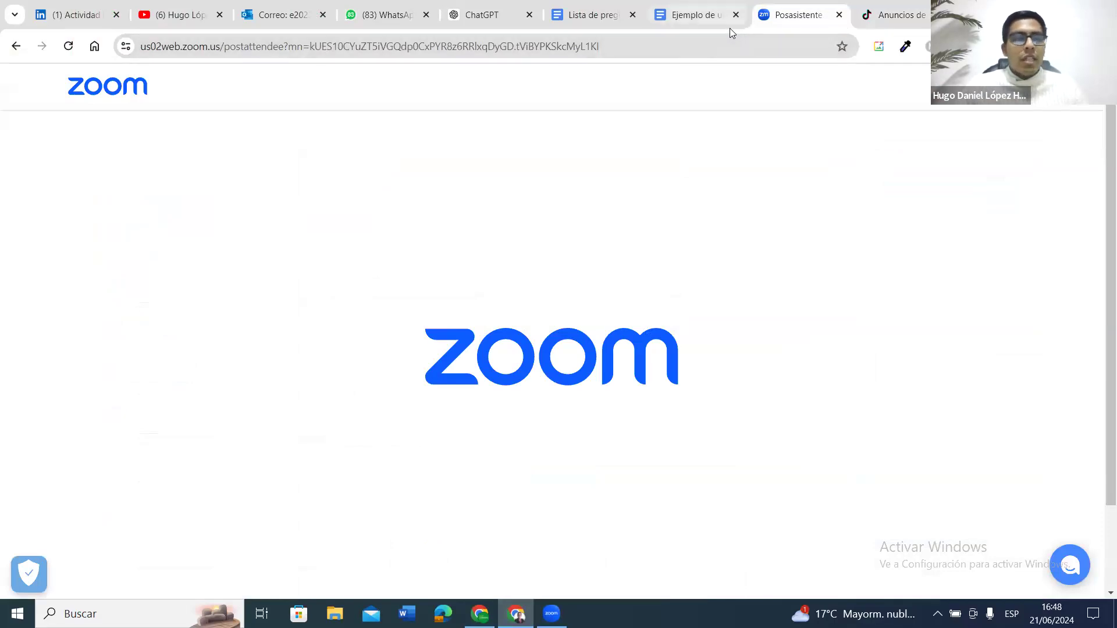
pyautogui.moveTo(731, 32)
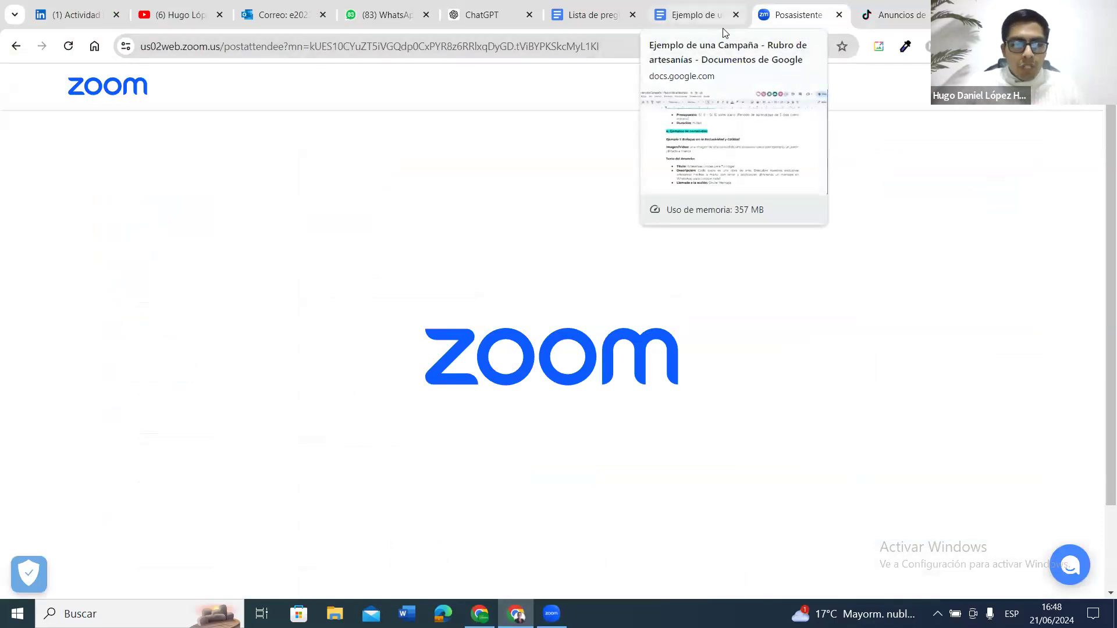
pyautogui.hotkey('alt', 'Tab')
pyautogui.scroll(-1, 157, 456)
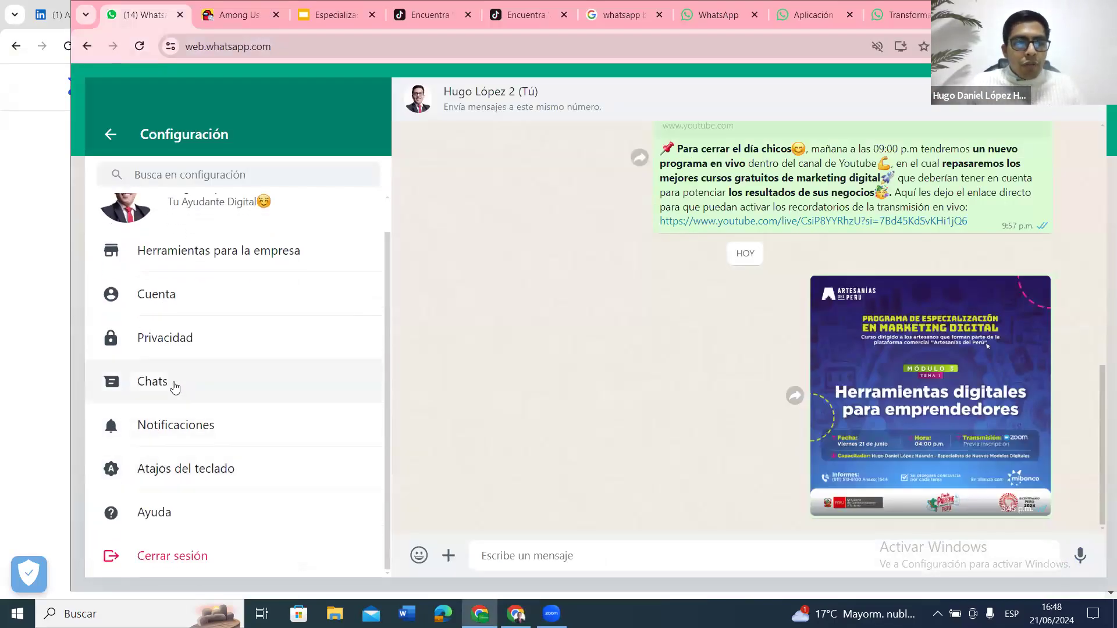
# - Show the 'Cómo empezar a usar la aplicación WhatsApp Business' guide page
pyautogui.scroll(1, 210, 327)
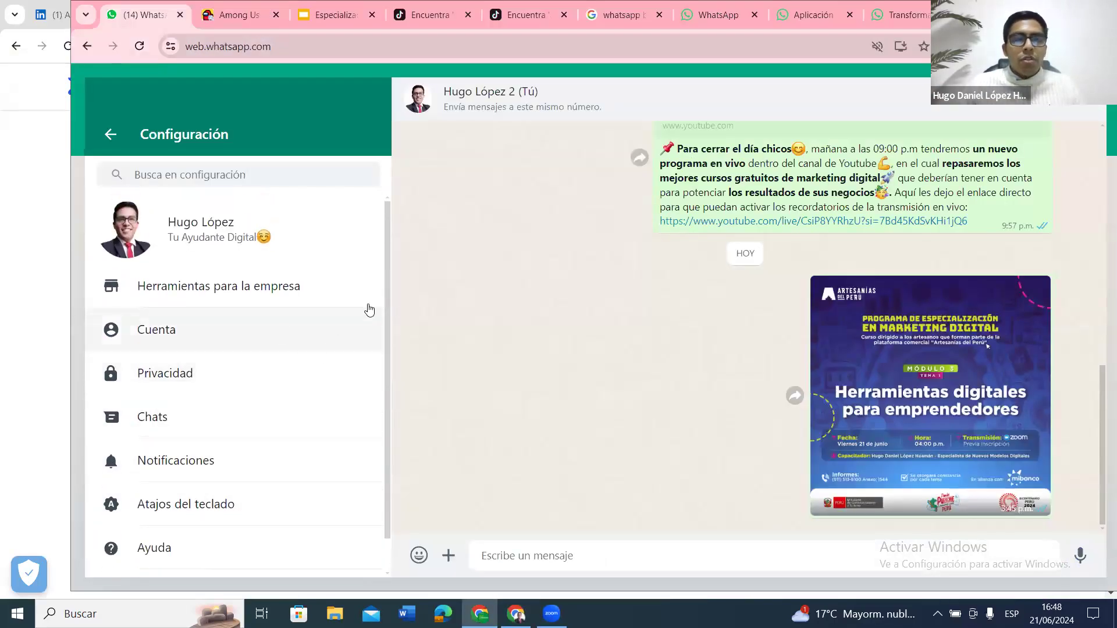
pyautogui.click(723, 19)
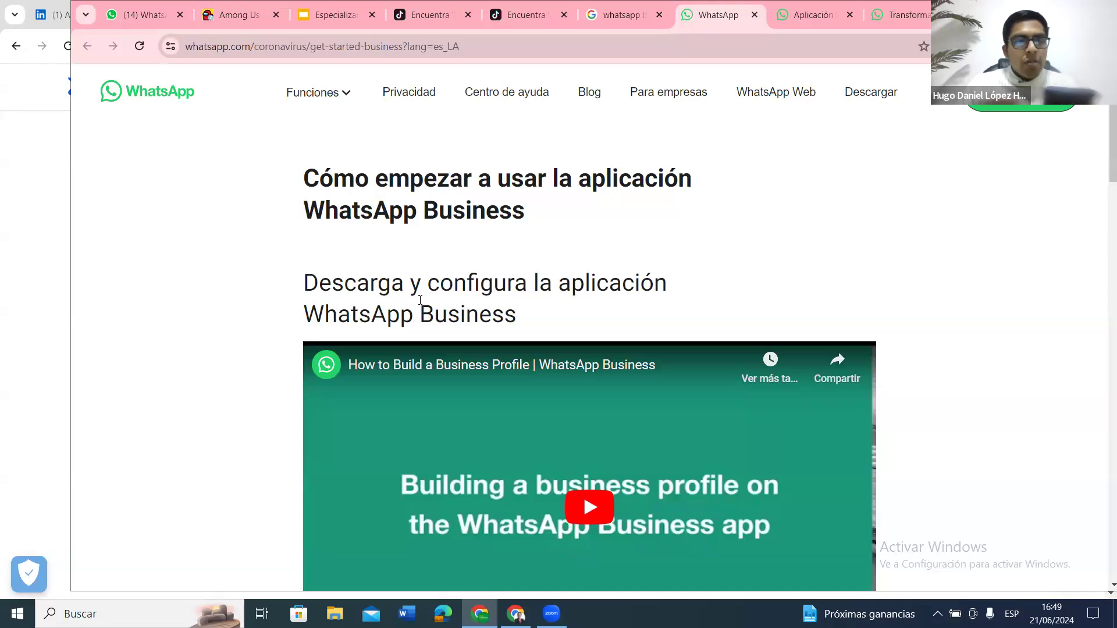
# - Search Google for 'copia de seguridad' and scan the results
pyautogui.click(430, 47)
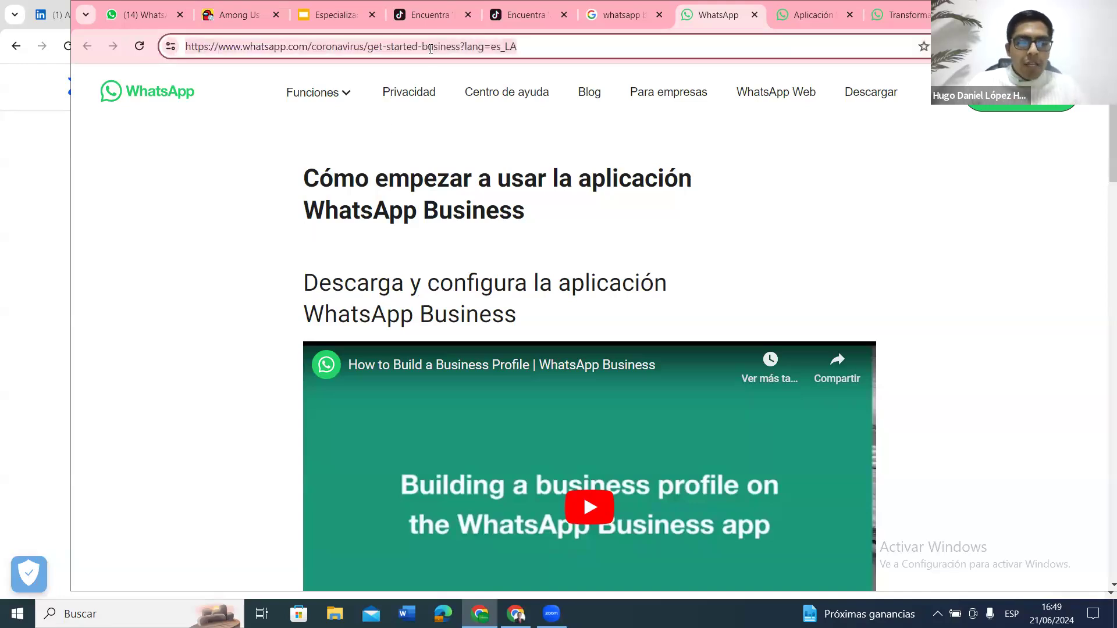
pyautogui.write('copia de s')
pyautogui.write('ad')
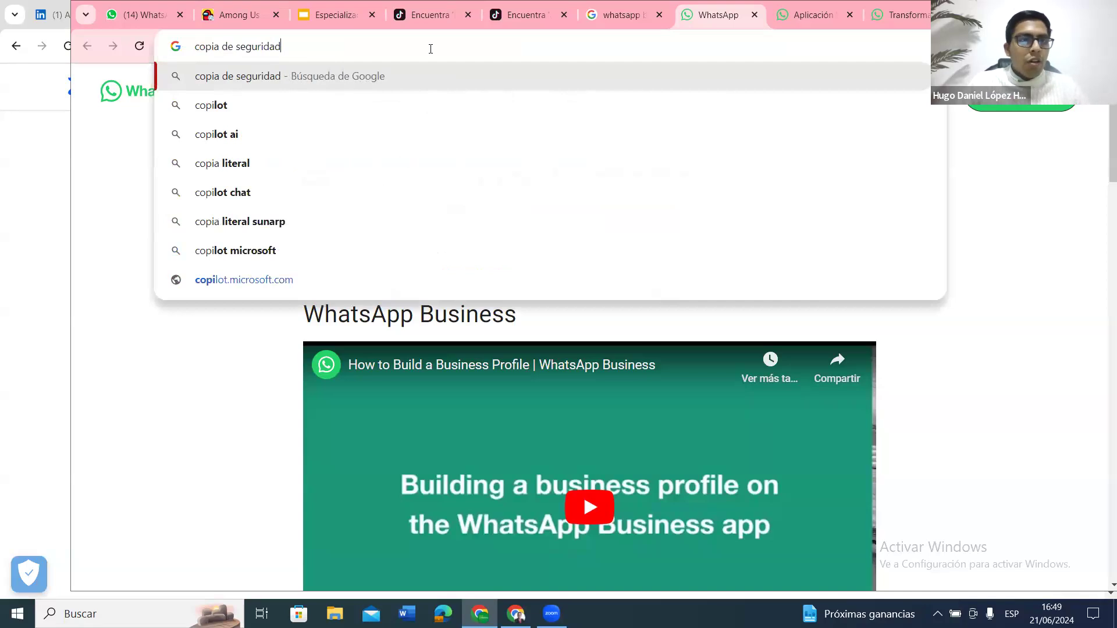
pyautogui.press('Return')
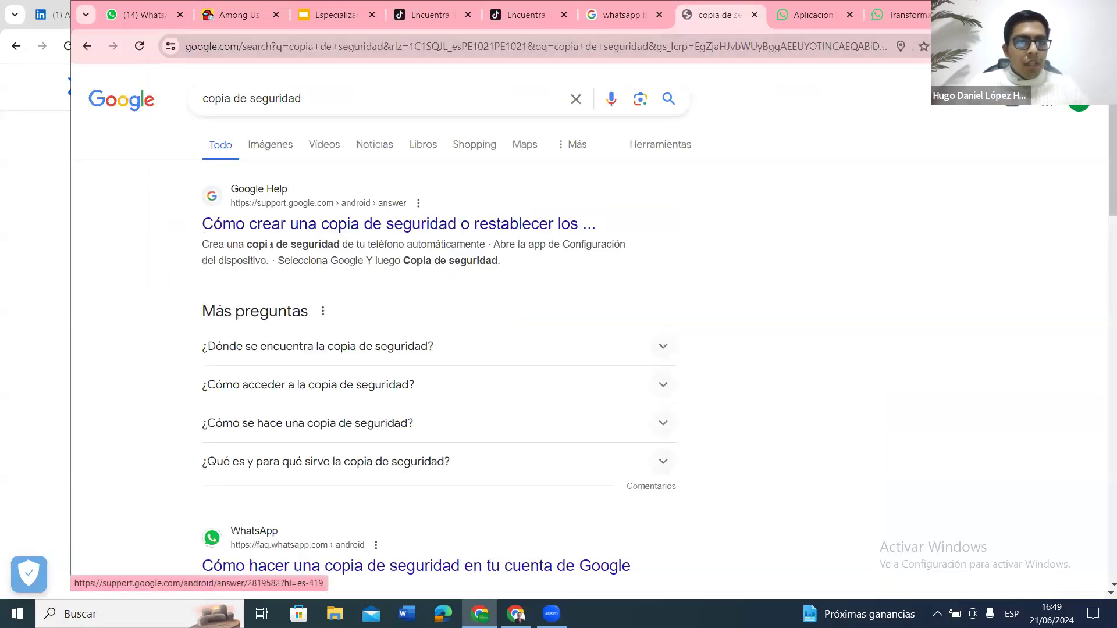
pyautogui.scroll(-1, 300, 305)
pyautogui.scroll(-1, 300, 304)
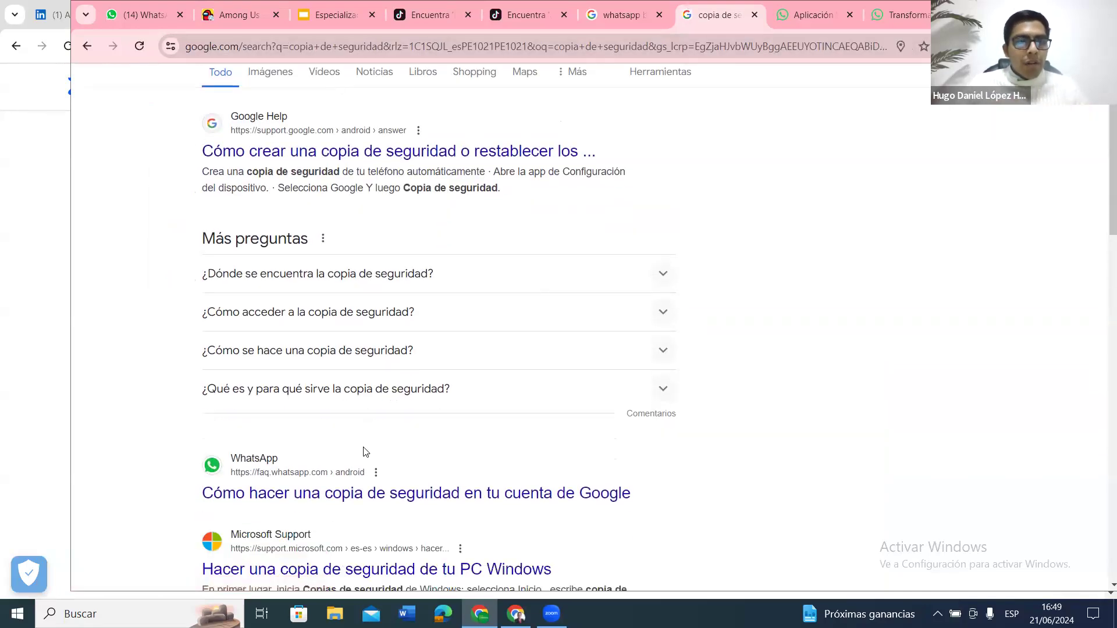
pyautogui.scroll(2, 276, 116)
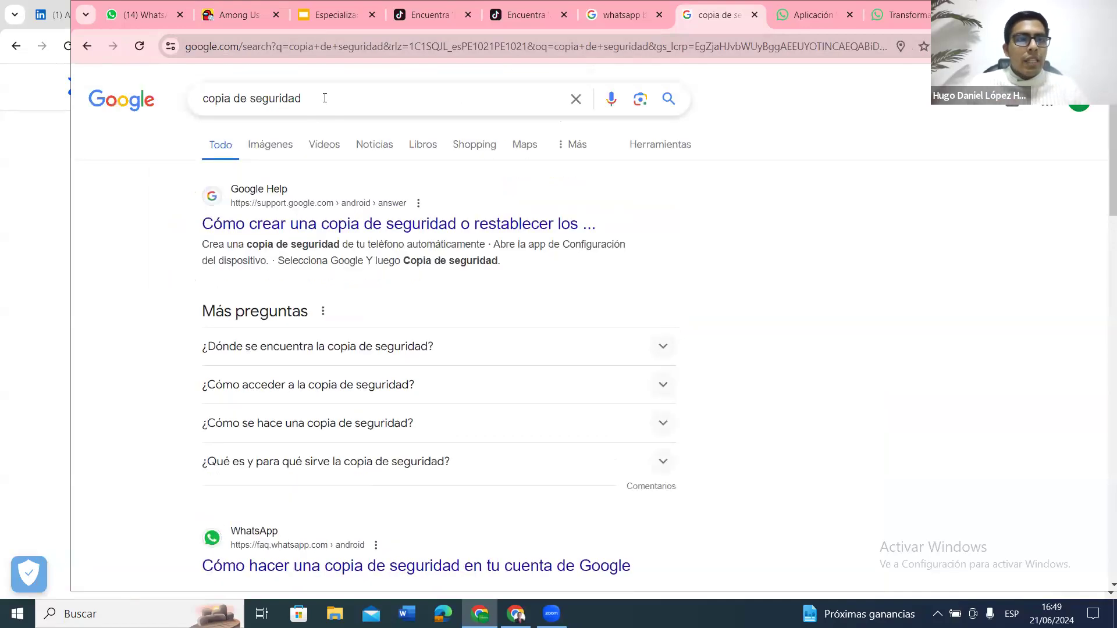
# - Refine the query to 'copia de seguridad whatsapp+' and open the backup article in a new tab
pyautogui.click(324, 98)
pyautogui.write('whatsapp+')
pyautogui.press('Return')
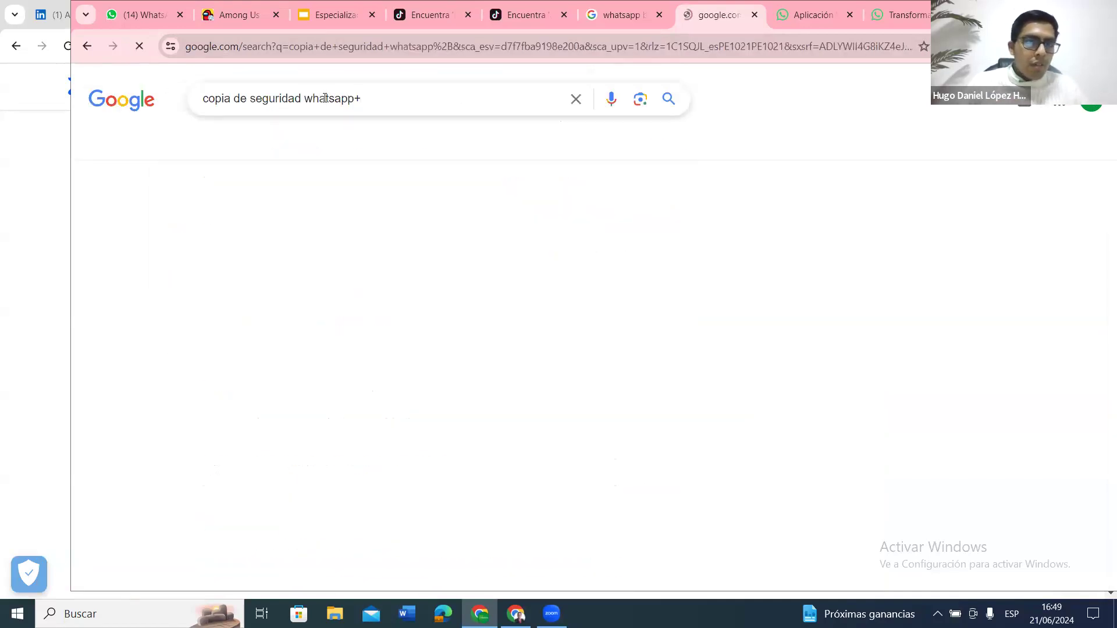
pyautogui.scroll(-1, 341, 433)
pyautogui.scroll(-8, 341, 433)
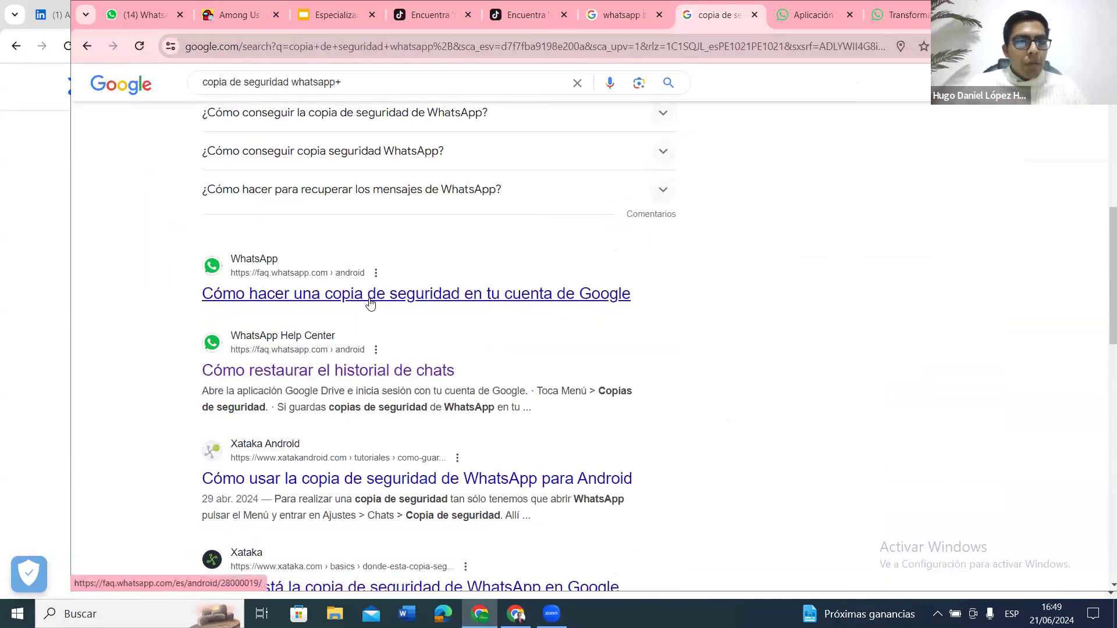
pyautogui.middleClick(373, 372)
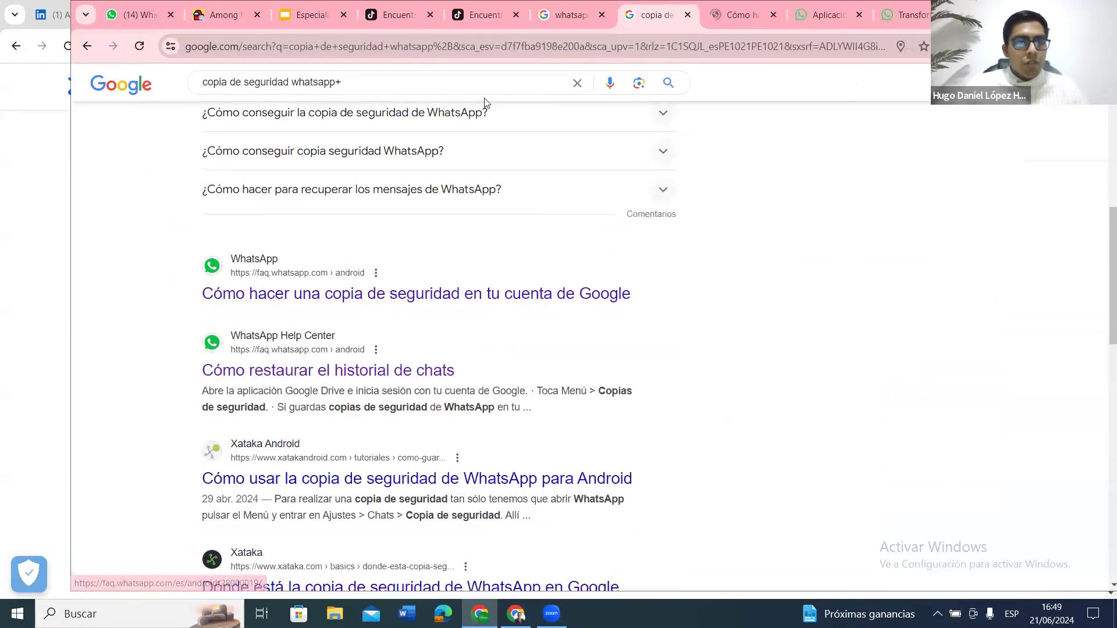
# - Find and highlight the 'Crear una copia de seguridad cifrada de extremo a extremo' heading
pyautogui.click(736, 13)
pyautogui.scroll(-7, 526, 361)
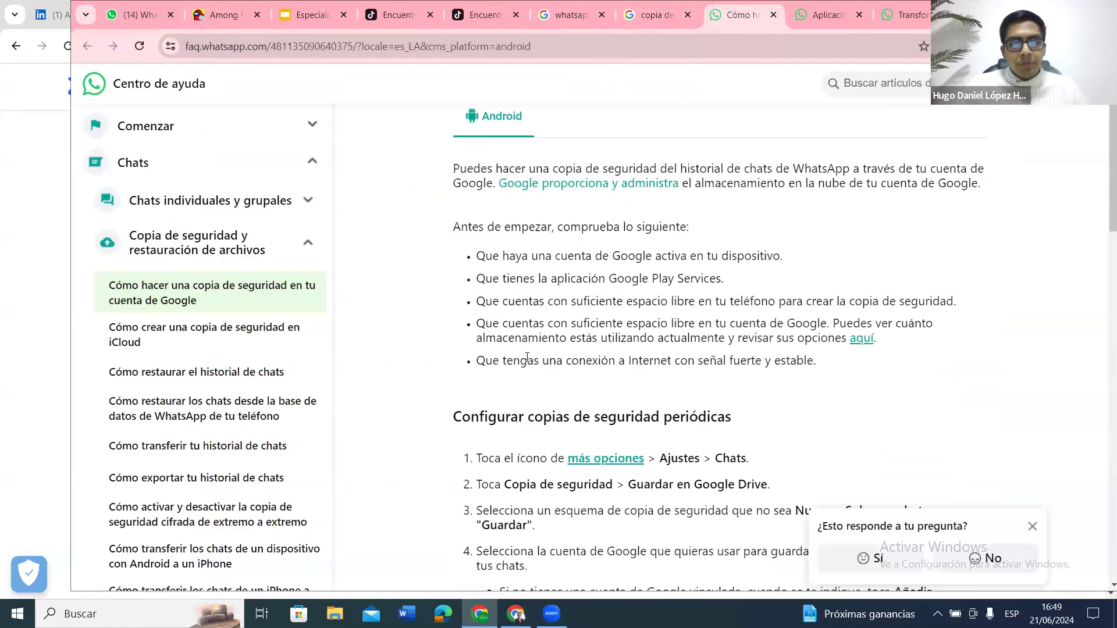
pyautogui.scroll(-6, 530, 363)
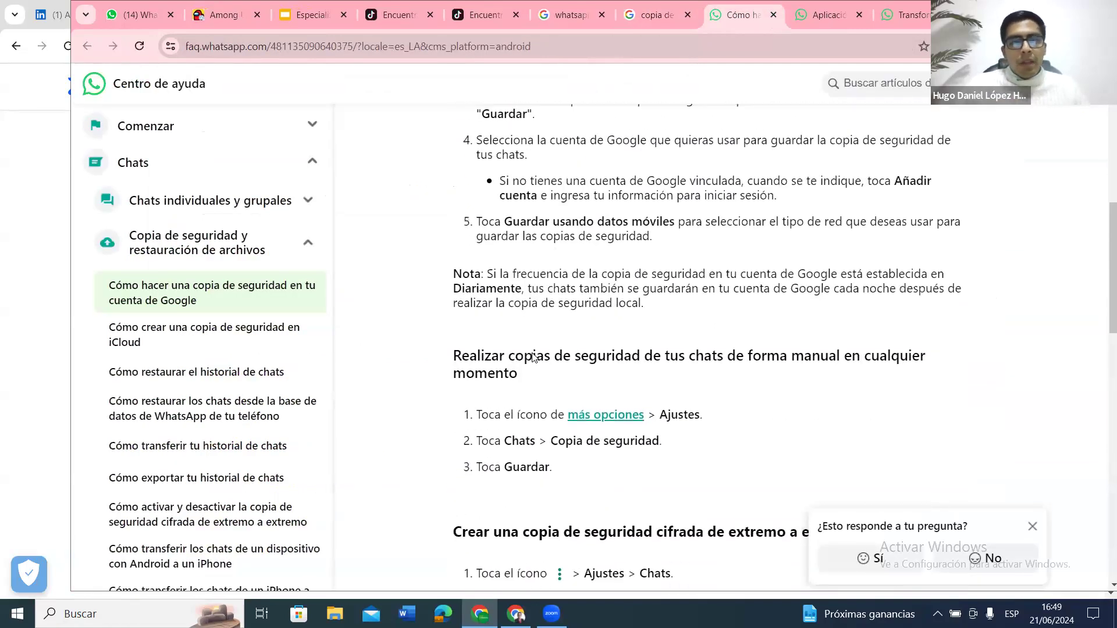
pyautogui.scroll(7, 541, 381)
pyautogui.scroll(-6, 544, 365)
pyautogui.scroll(-2, 544, 365)
pyautogui.moveTo(539, 245); pyautogui.dragTo(863, 244)
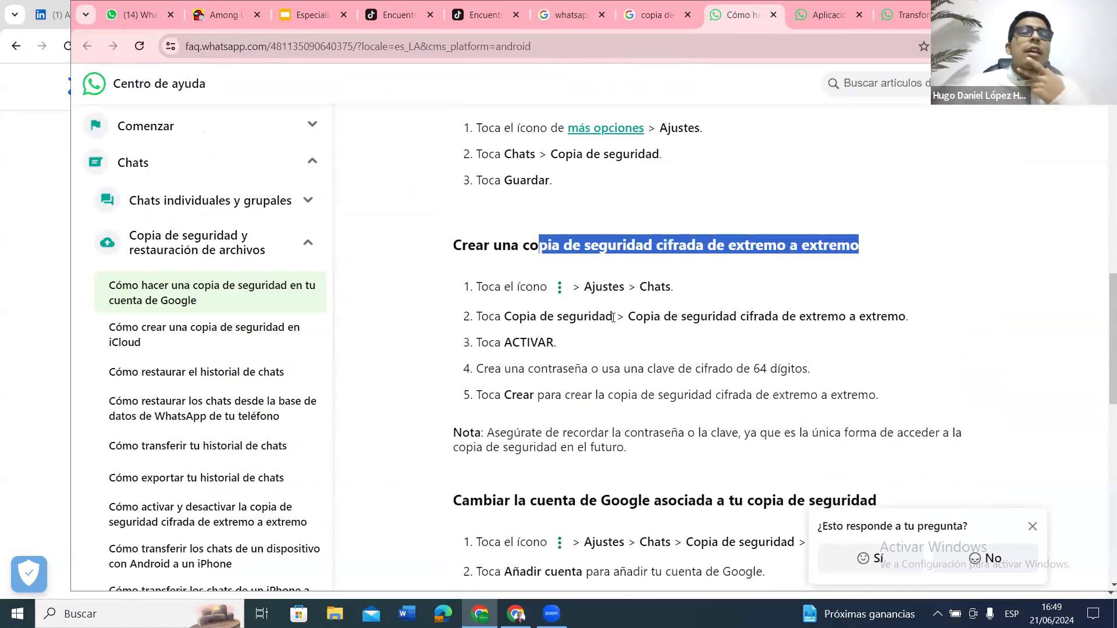
pyautogui.tripleClick(531, 245)
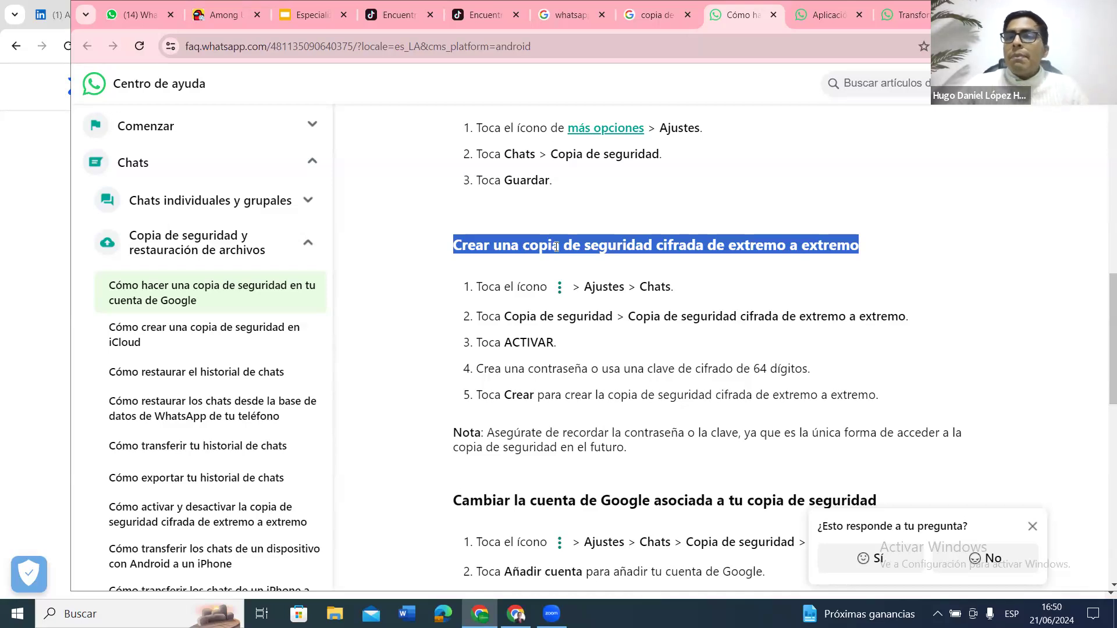
# - Highlight 'copia de seguridad' in the heading and key settings words in the steps, then scroll up
pyautogui.click(519, 268)
pyautogui.moveTo(528, 246); pyautogui.dragTo(651, 247)
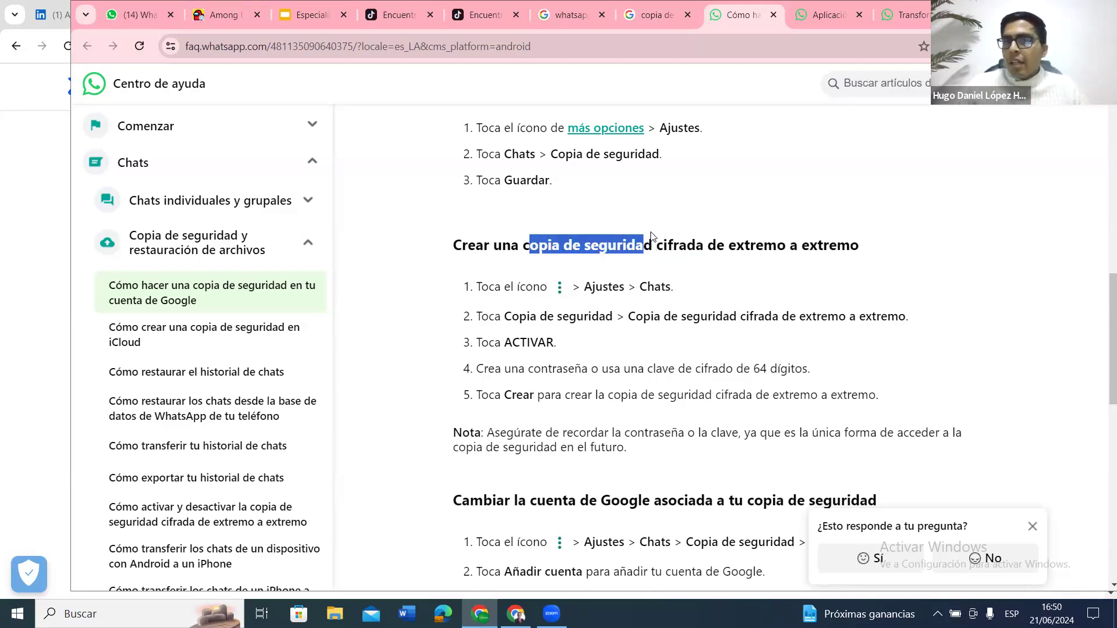
pyautogui.click(542, 269)
pyautogui.moveTo(523, 245); pyautogui.dragTo(652, 245)
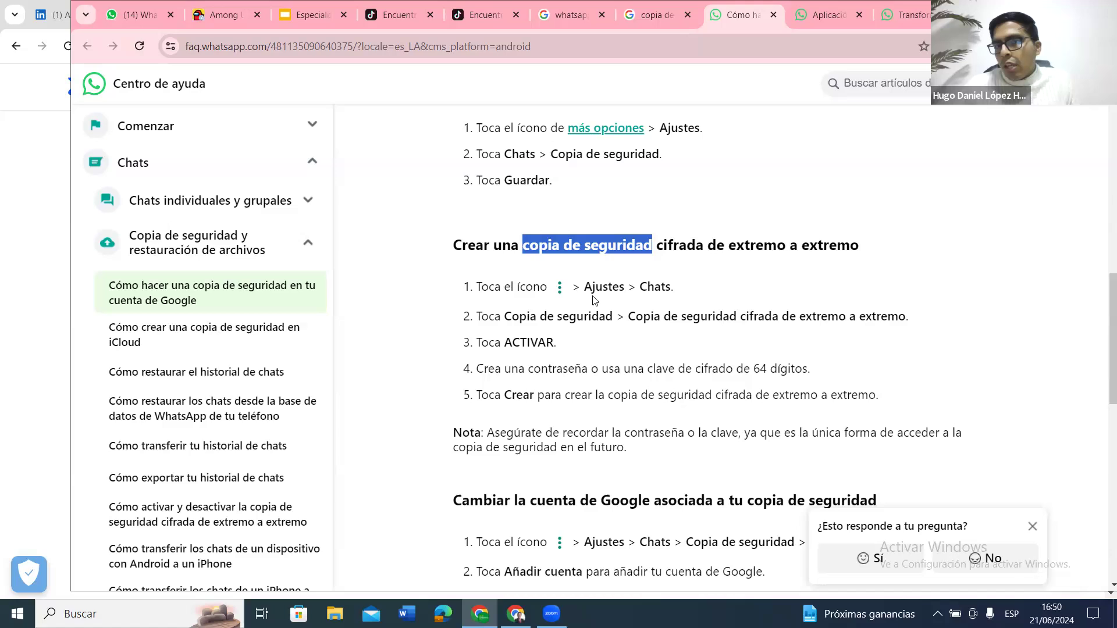
pyautogui.moveTo(592, 286); pyautogui.dragTo(669, 289)
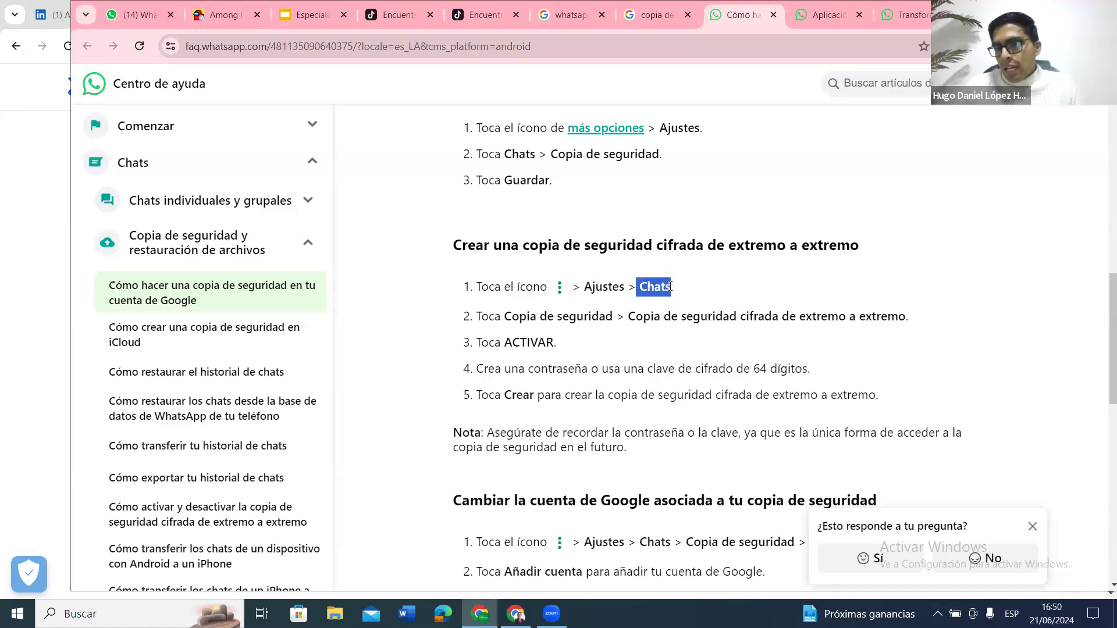
pyautogui.click(527, 317)
pyautogui.moveTo(505, 316); pyautogui.dragTo(616, 317)
pyautogui.scroll(7, 614, 349)
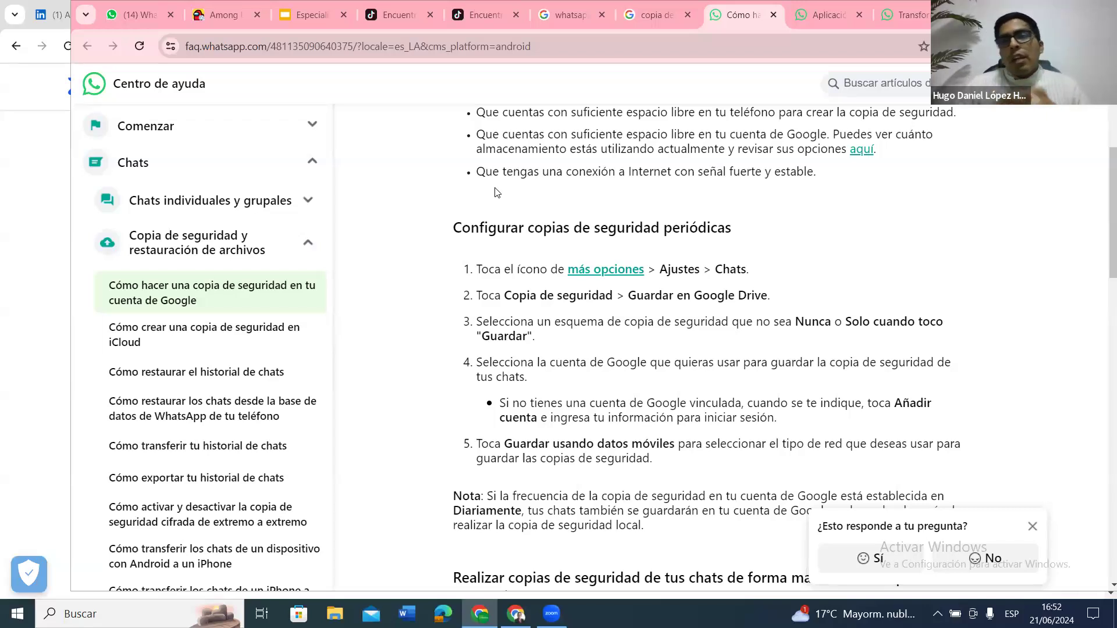
# - Search 'google contactos' in a new tab and open the Google Contacts site
pyautogui.hotkey('ctrl', 't')
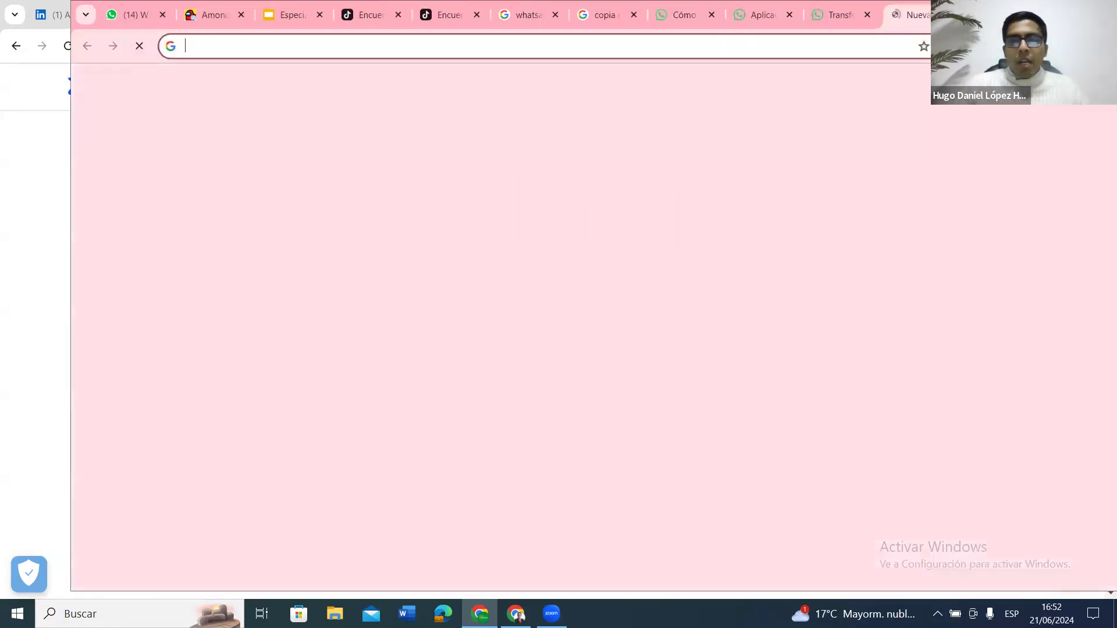
pyautogui.write('google contactos')
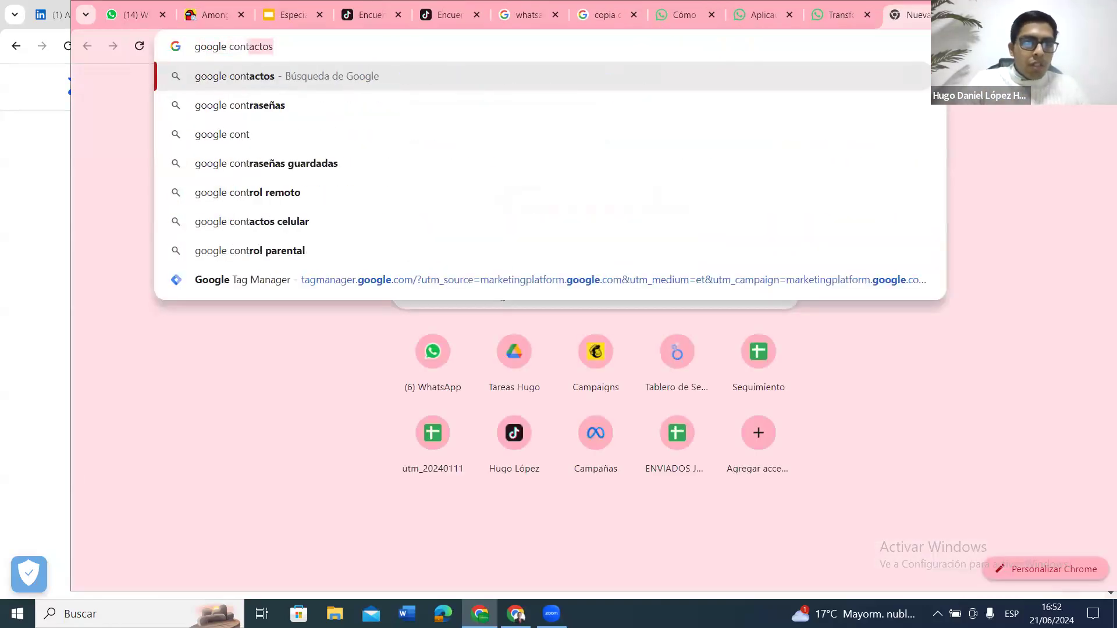
pyautogui.press('Return')
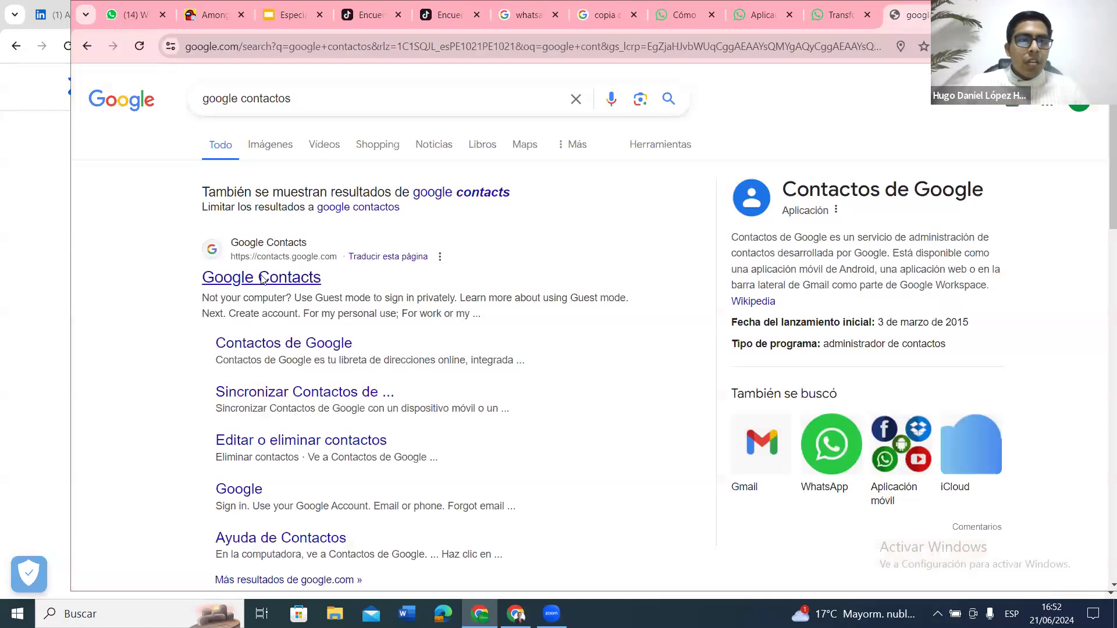
pyautogui.click(274, 278)
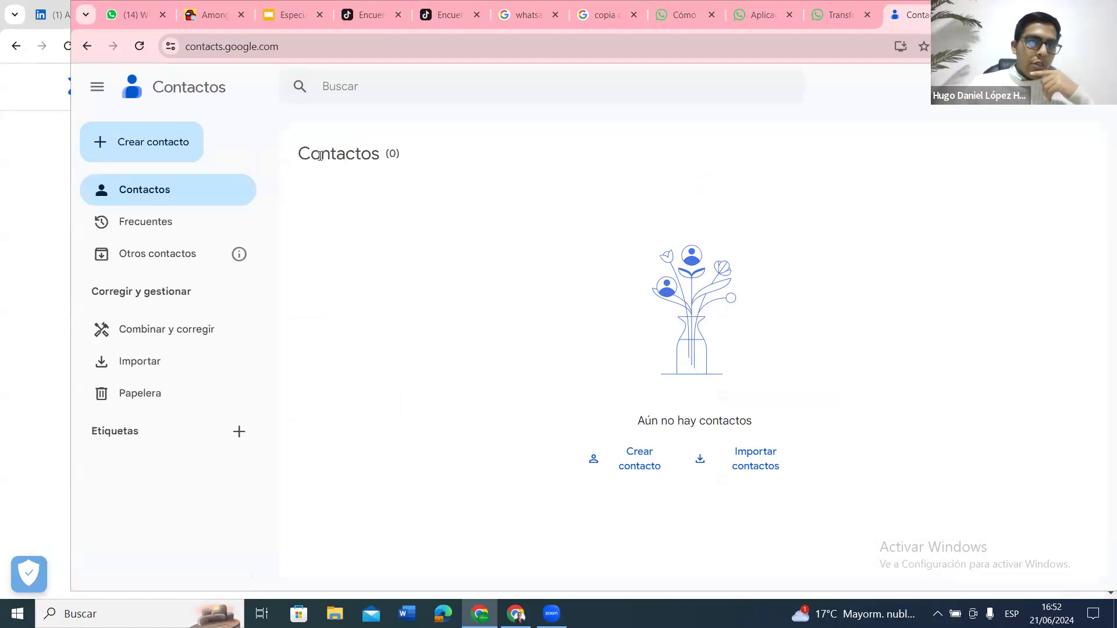
pyautogui.moveTo(303, 156); pyautogui.dragTo(406, 155)
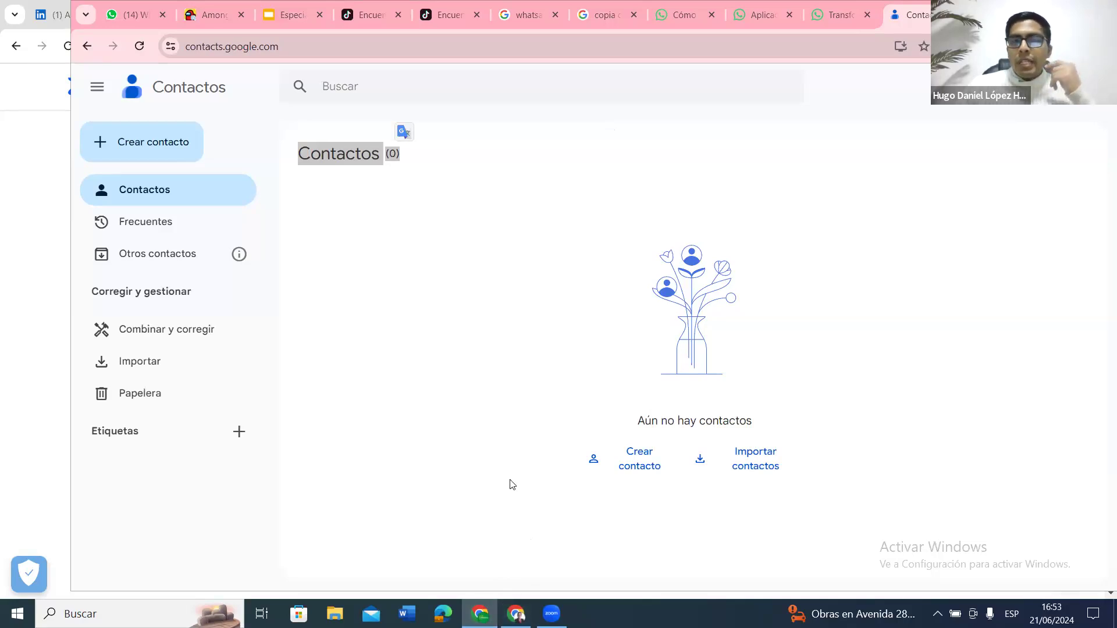
# - Switch between the WhatsApp Web tab and the other Chrome window
pyautogui.click(127, 18)
pyautogui.click(515, 614)
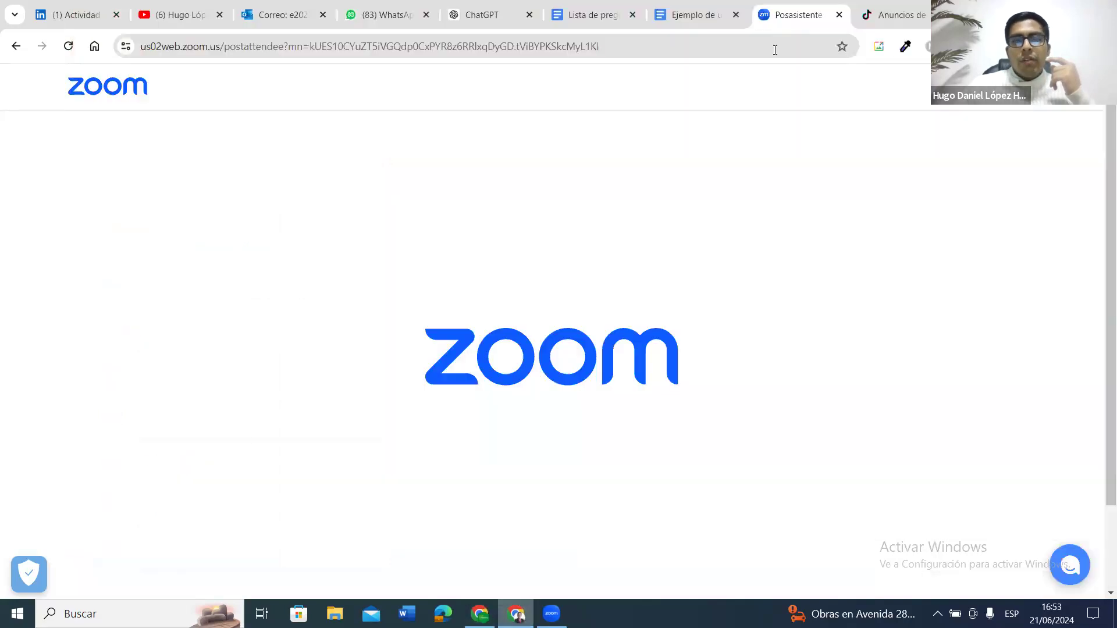
pyautogui.click(363, 18)
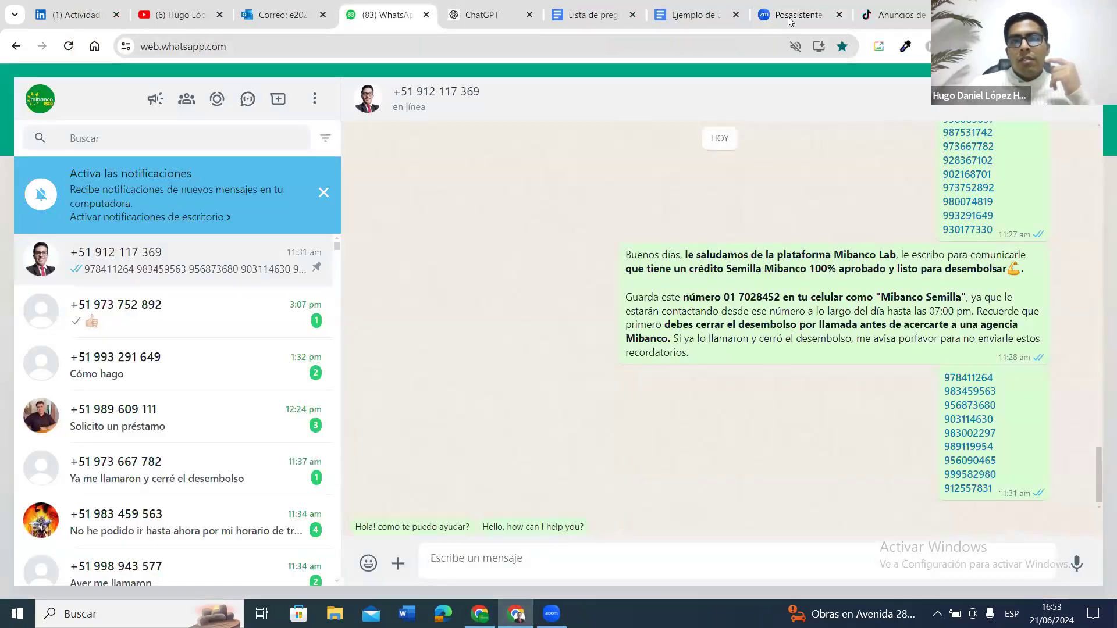
pyautogui.hotkey('ctrl', '8')
pyautogui.hotkey('alt', 'Tab')
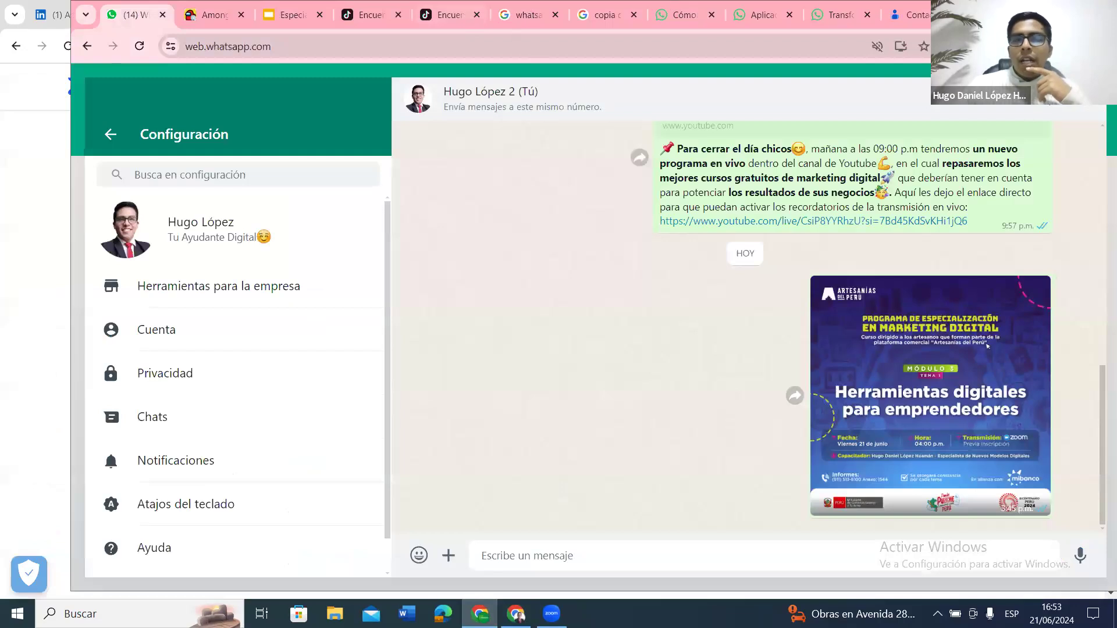
# - Search Google for 'whatsapp web' in a new tab
pyautogui.hotkey('ctrl', 't')
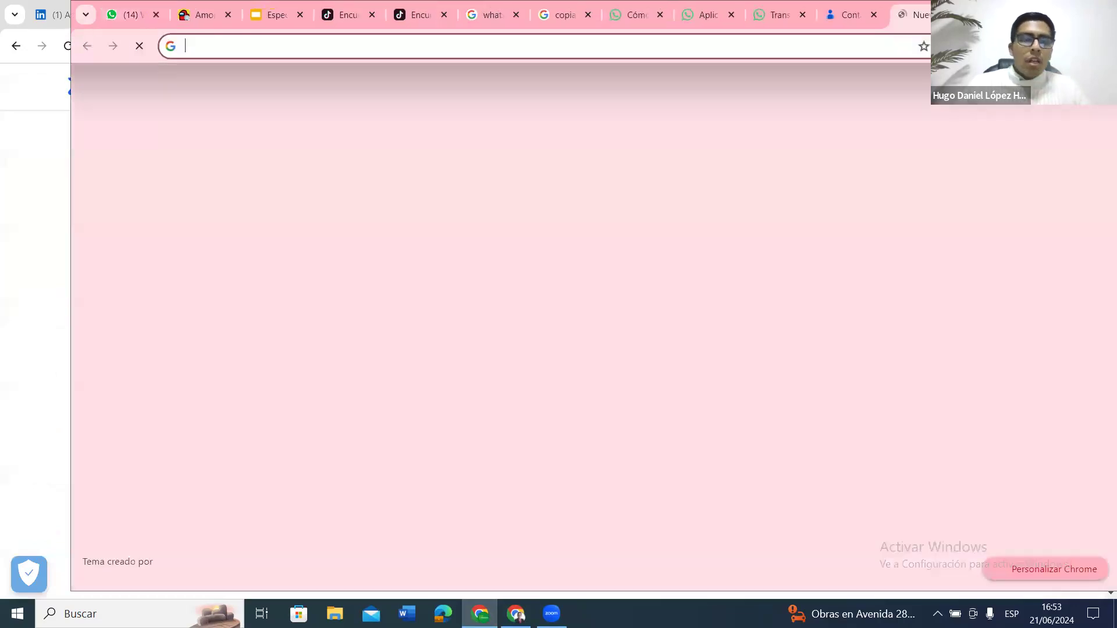
pyautogui.write('whatsapp web')
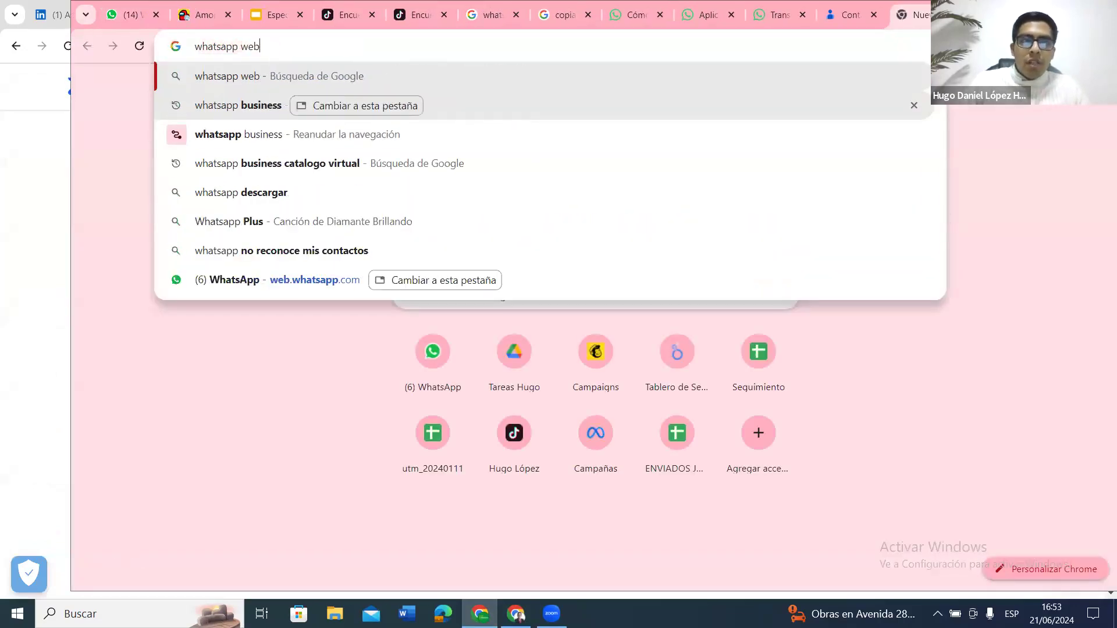
pyautogui.press('Return')
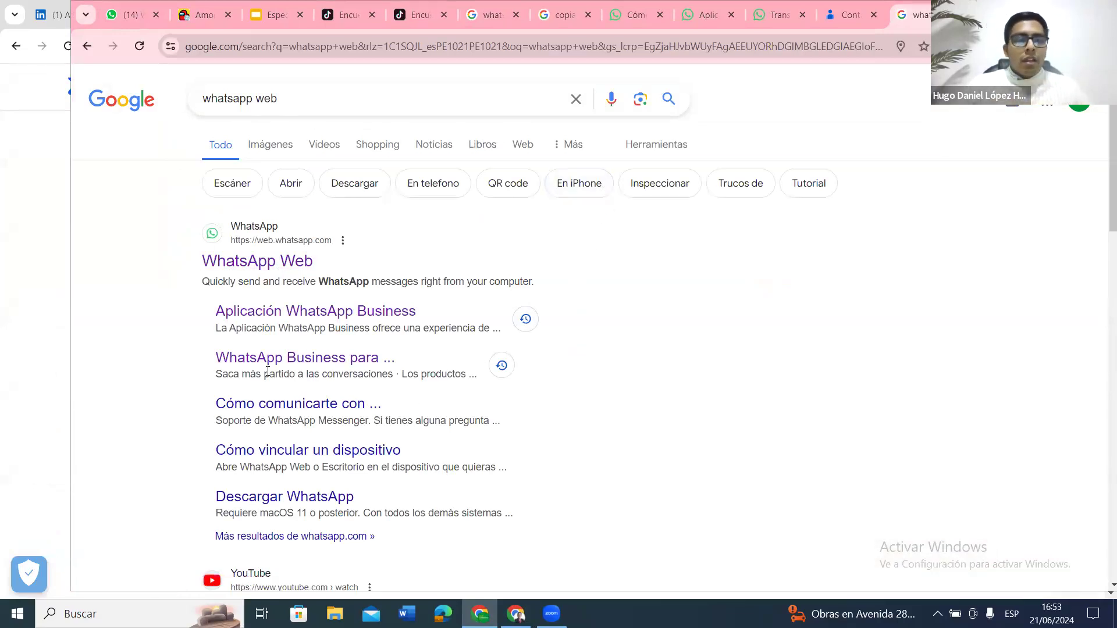
pyautogui.scroll(-1, 268, 370)
pyautogui.scroll(1, 267, 371)
# - Move through the browser windows to the YouTube channel's En vivo streams tab
pyautogui.moveTo(515, 614)
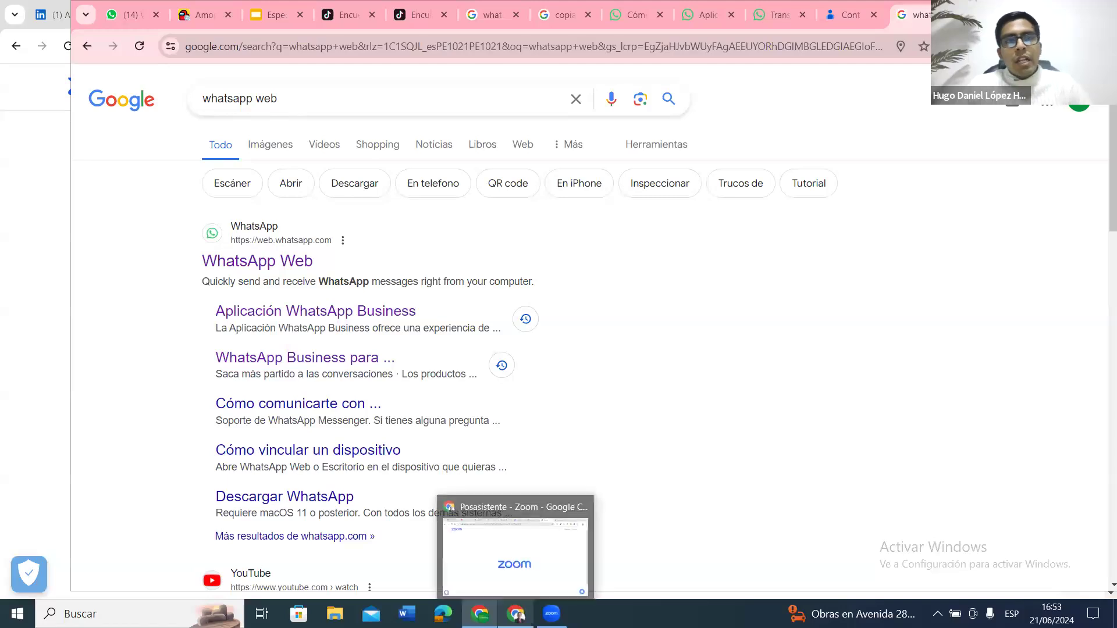
pyautogui.click(539, 531)
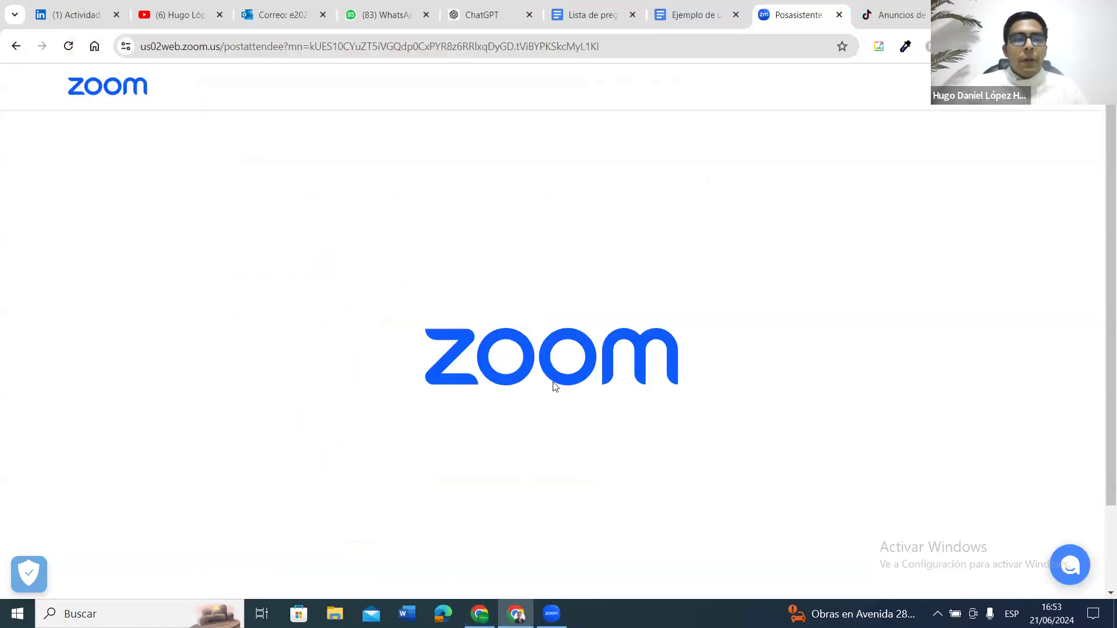
pyautogui.click(479, 614)
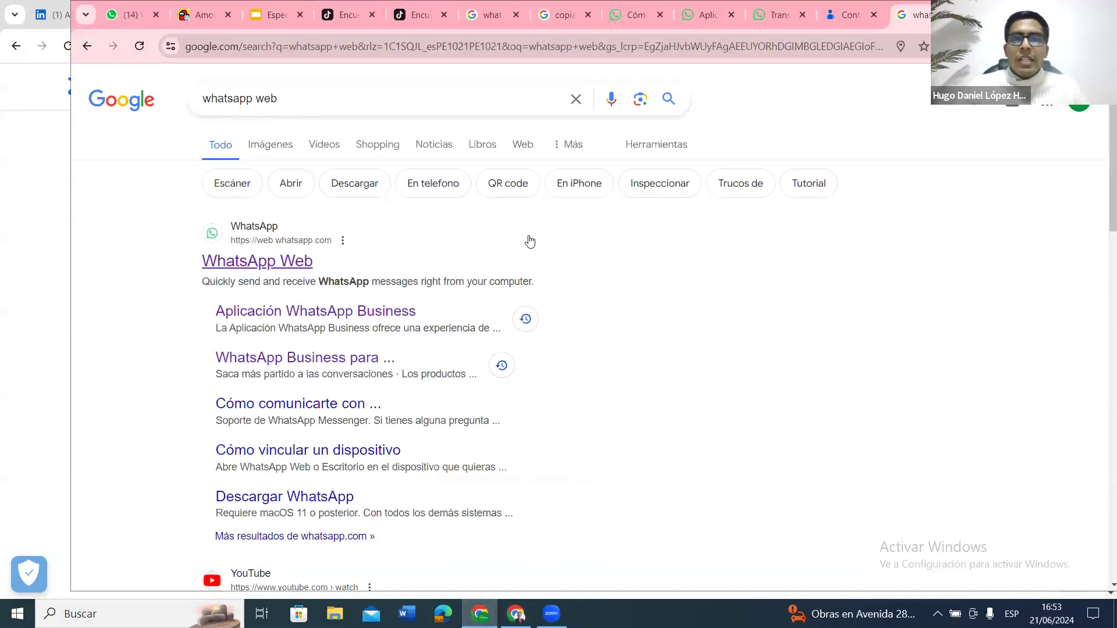
pyautogui.click(629, 16)
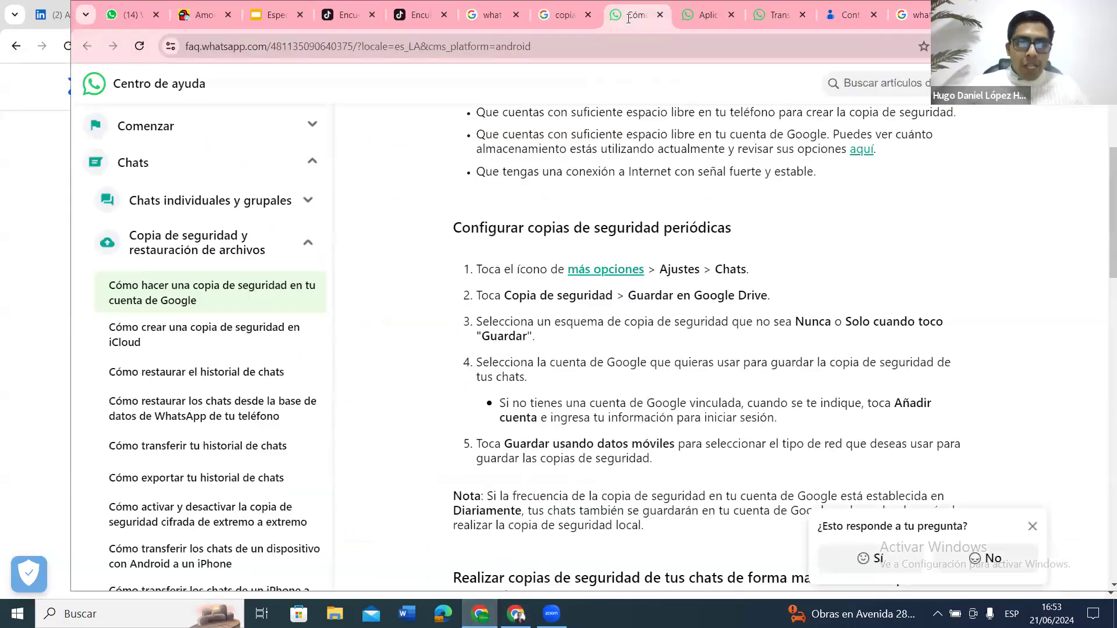
pyautogui.hotkey('alt', 'Tab')
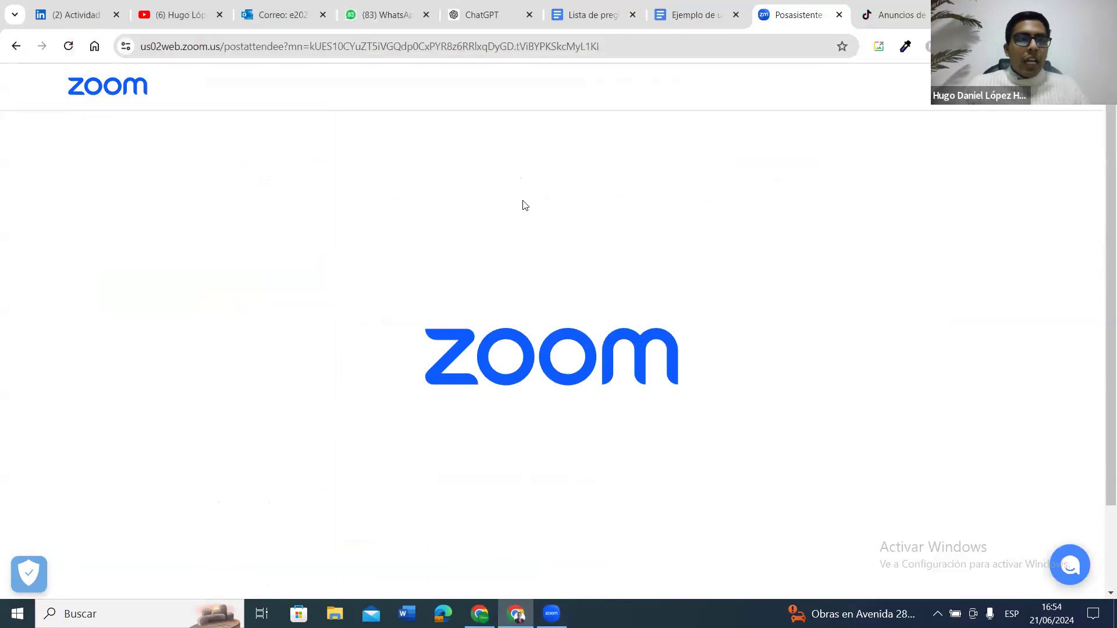
pyautogui.hotkey('ctrl', '2')
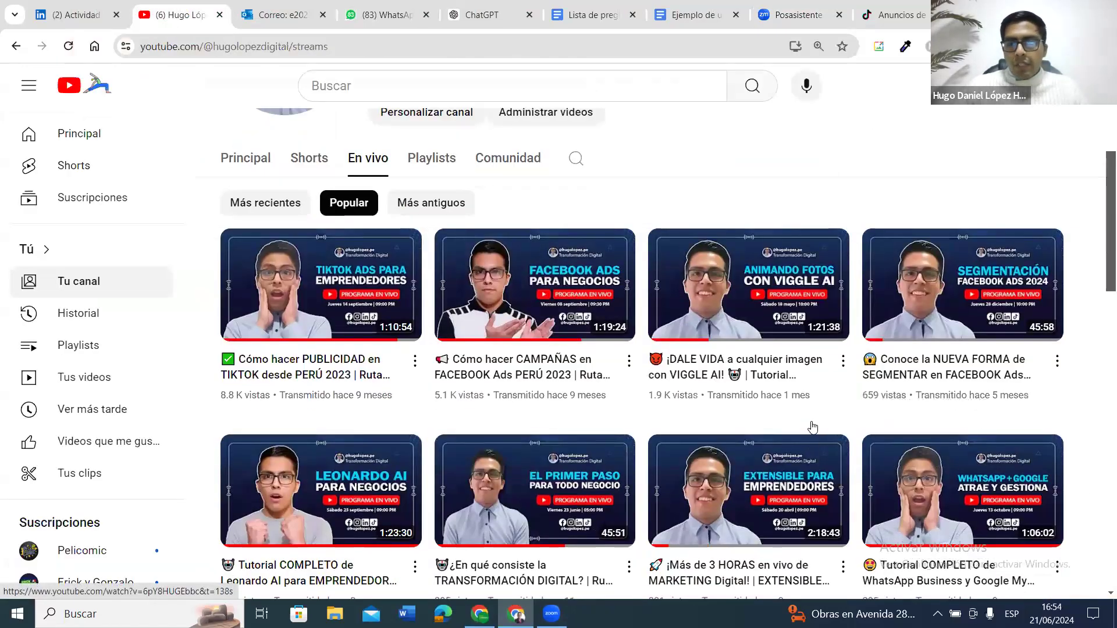
# - Start the 'Tutorial COMPLETO de WhatsApp Business y Google My Business' replay and mute it
pyautogui.scroll(-5, 899, 357)
pyautogui.click(905, 288)
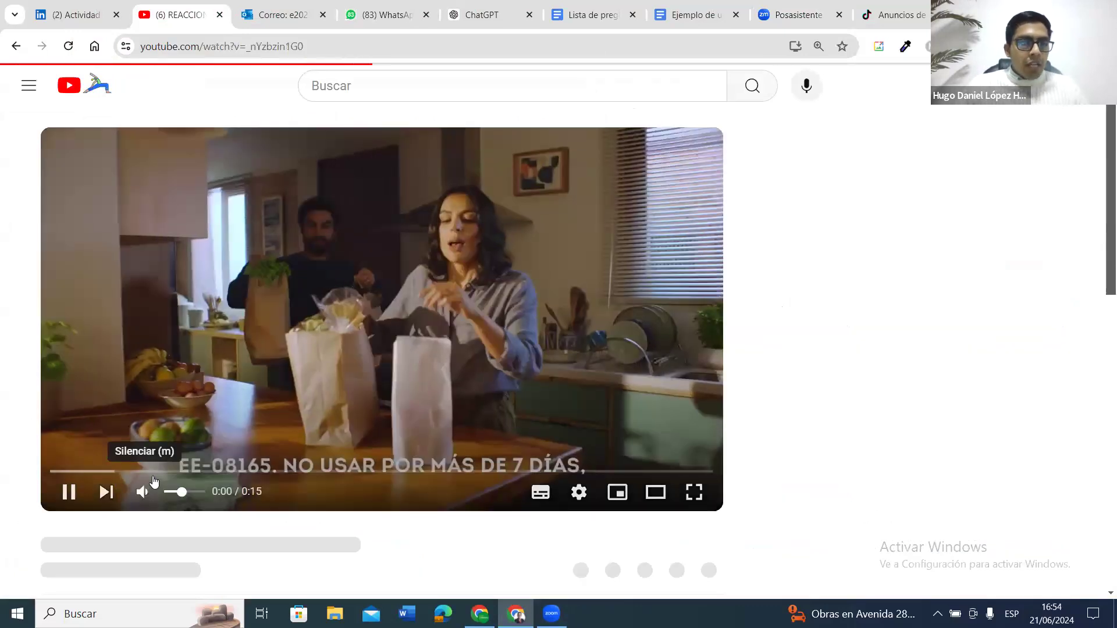
pyautogui.click(144, 494)
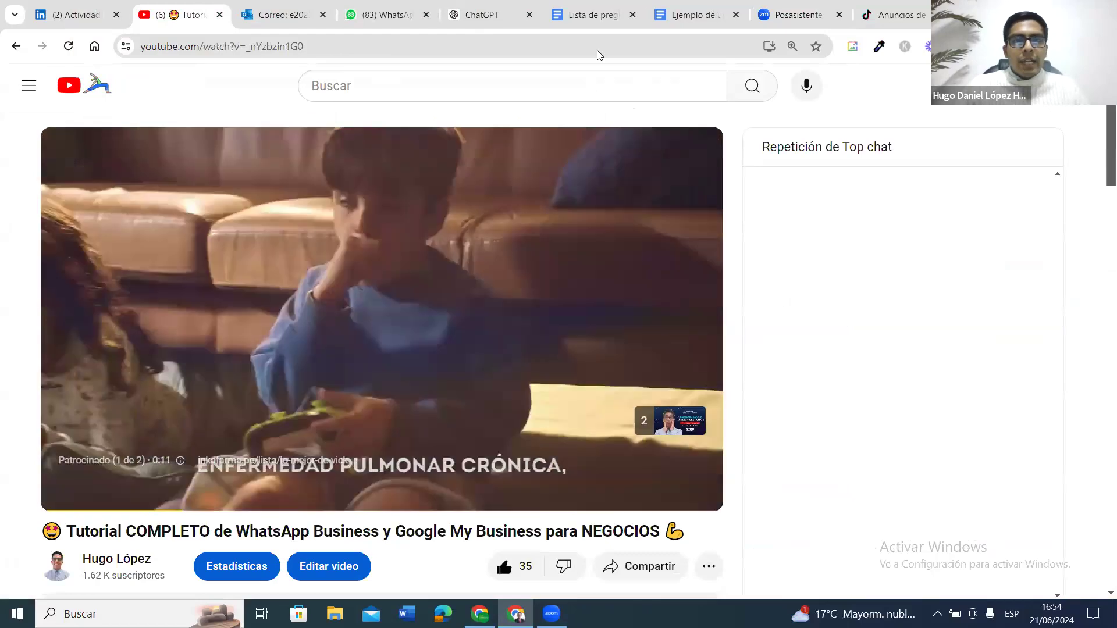
# - Put the video in fullscreen and bring up its Calidad quality options
pyautogui.scroll(-1, 466, 500)
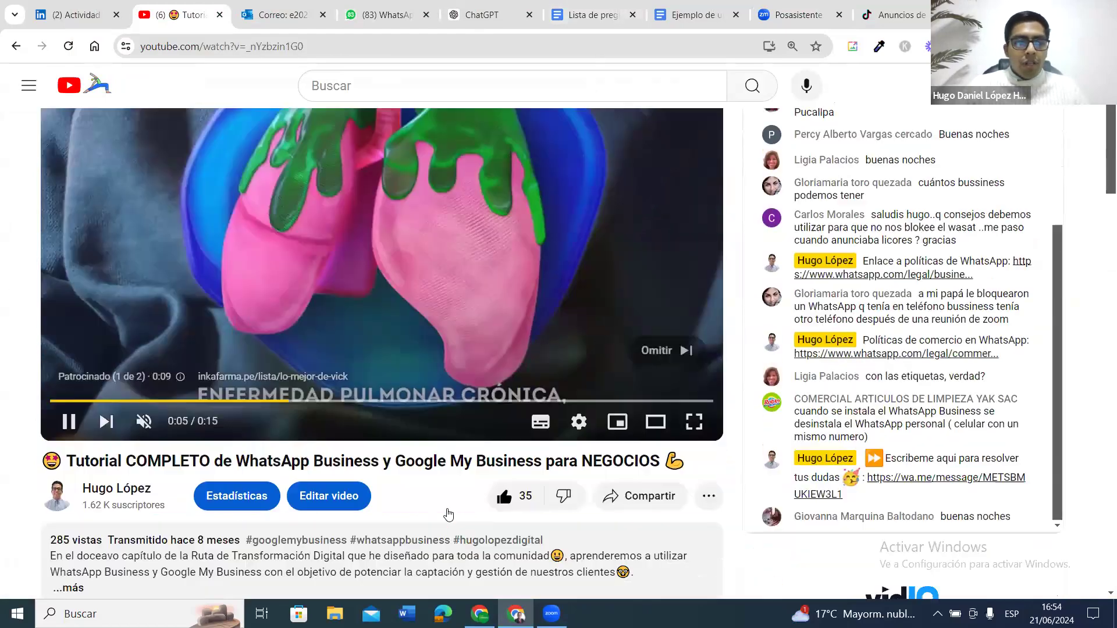
pyautogui.scroll(1, 652, 398)
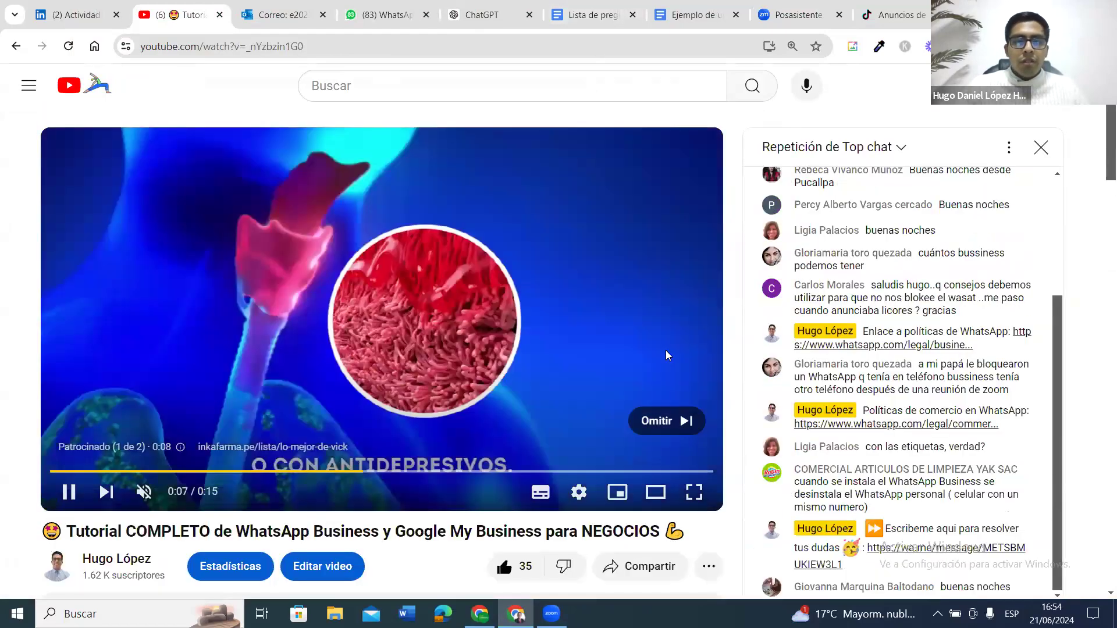
pyautogui.doubleClick(667, 355)
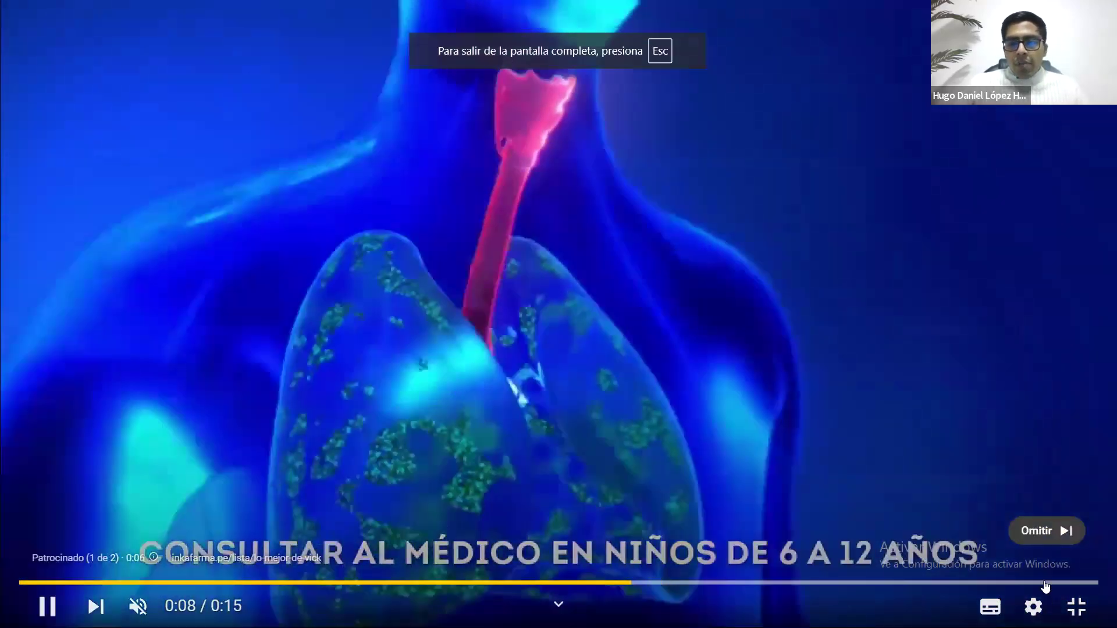
pyautogui.click(1047, 530)
pyautogui.click(1033, 606)
# - Set the tutorial to 720p and seek to about 20:30 in the backup section
pyautogui.click(907, 553)
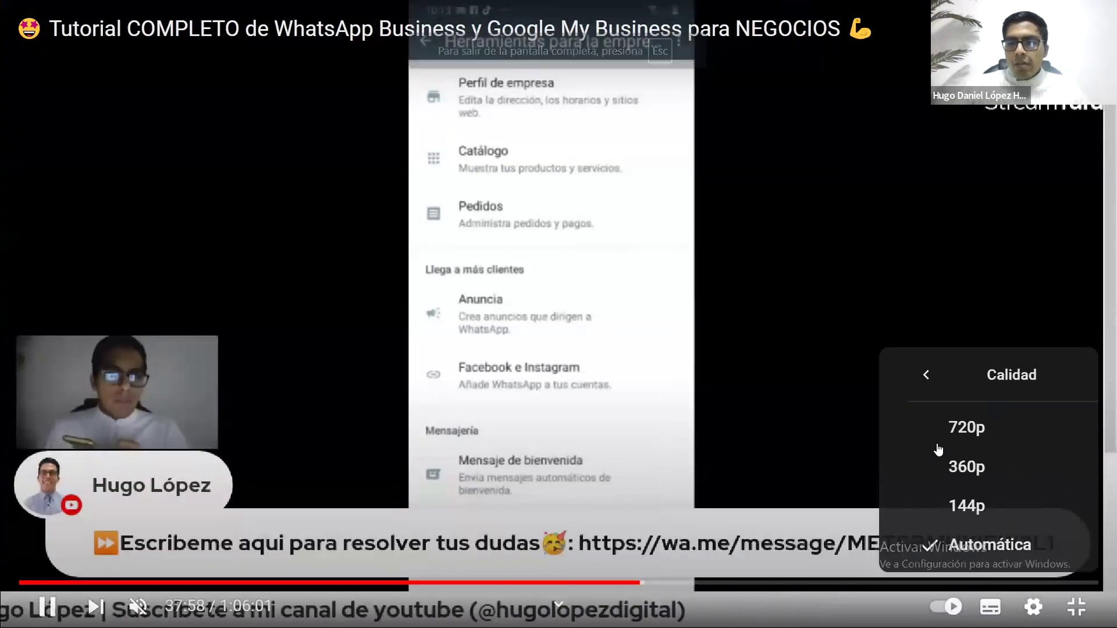
pyautogui.click(942, 427)
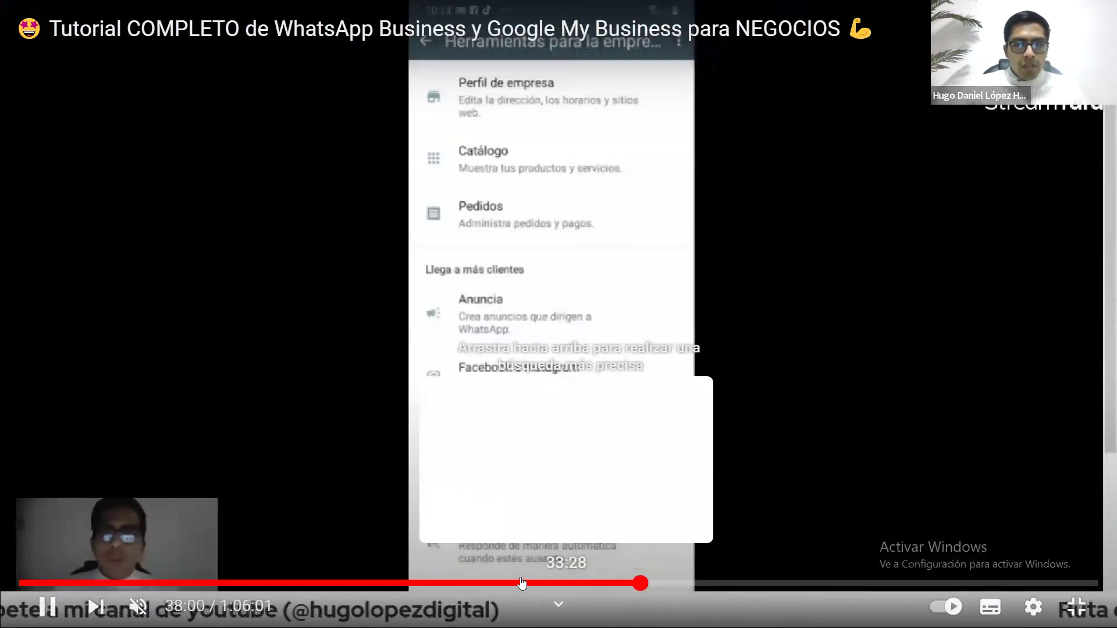
pyautogui.click(324, 583)
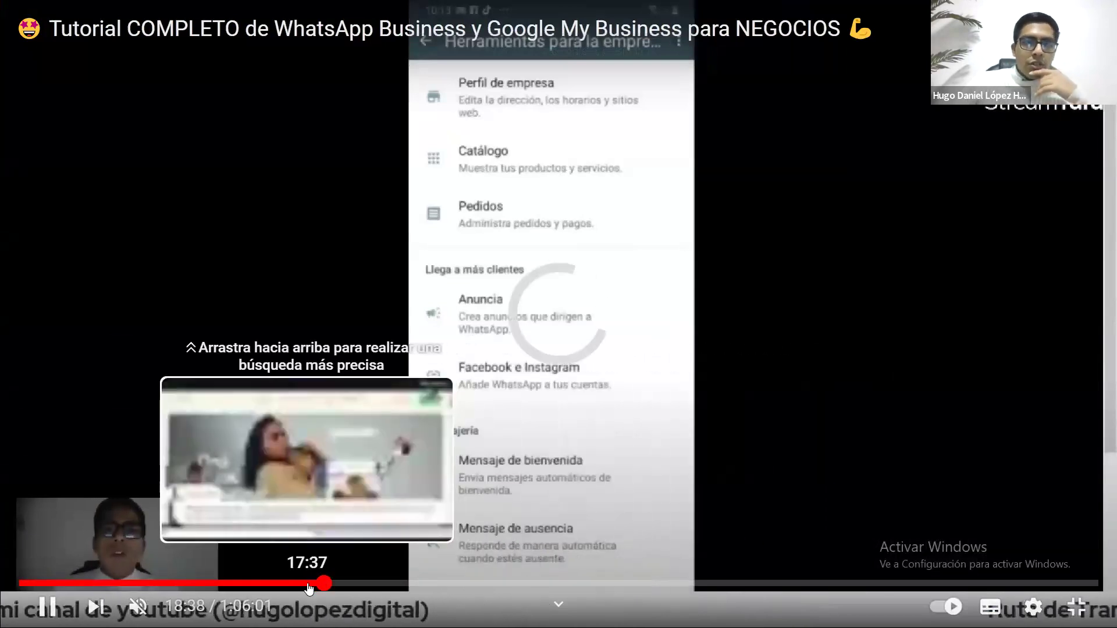
pyautogui.click(362, 583)
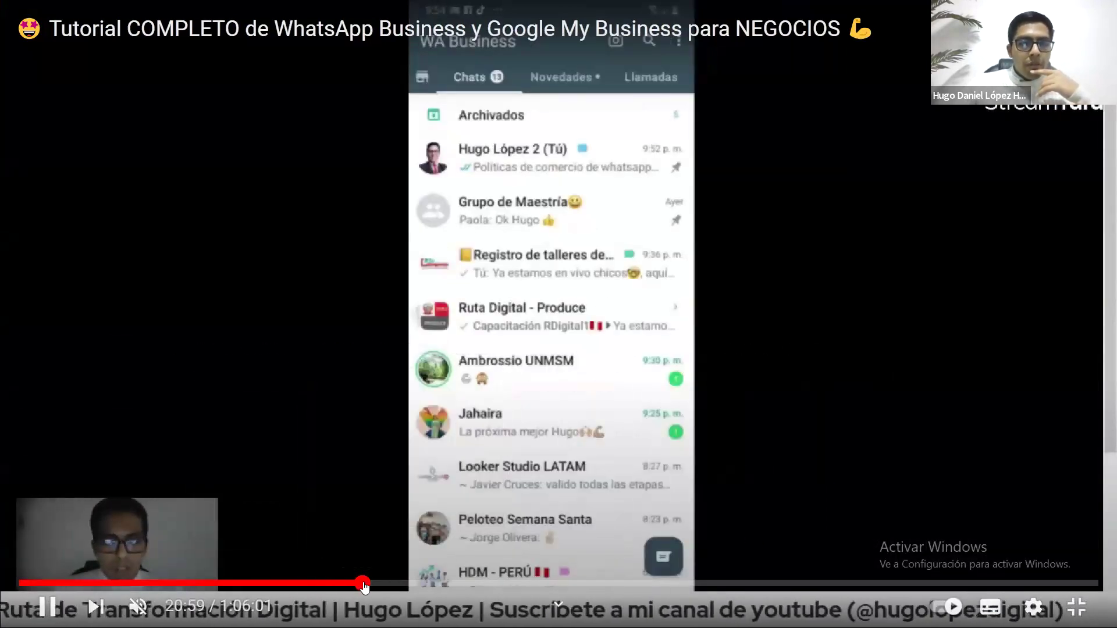
pyautogui.click(354, 584)
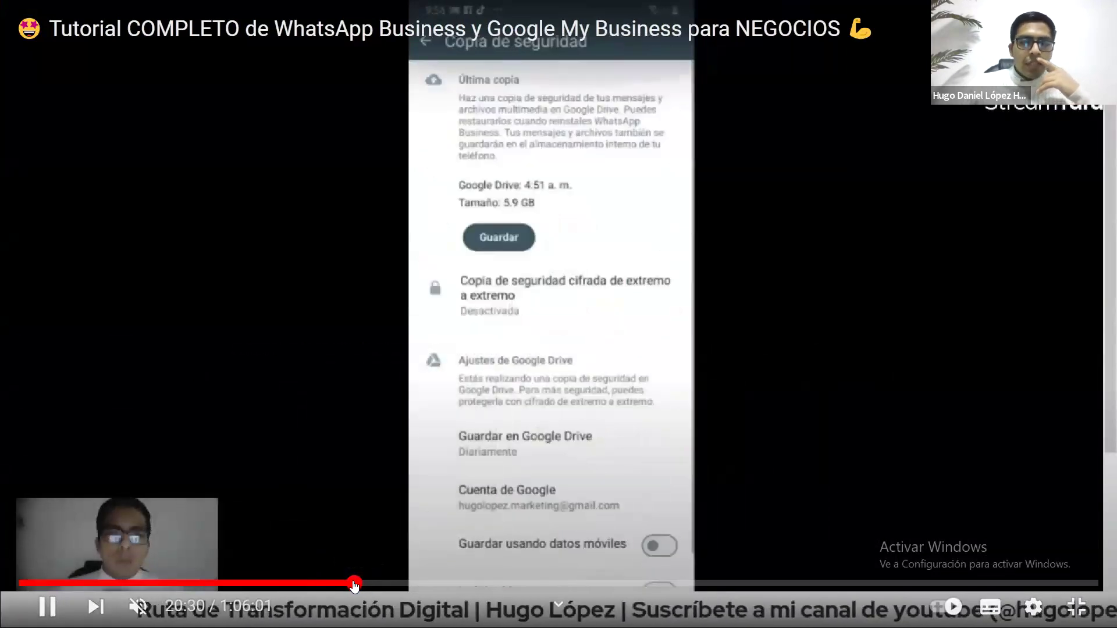
# - Rewind a few seconds at a time to the Chats settings screen at about 20:12
pyautogui.press('Left')
pyautogui.press('Left')
pyautogui.press('Left')
pyautogui.press('Left')
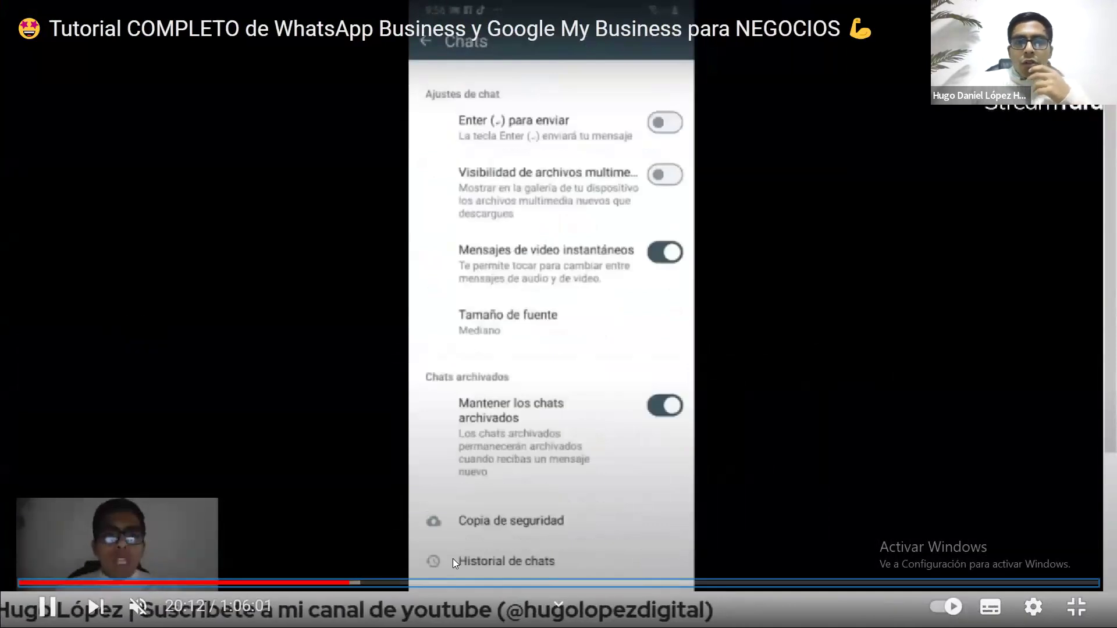
pyautogui.press('Left')
pyautogui.press('Left')
pyautogui.press('Left')
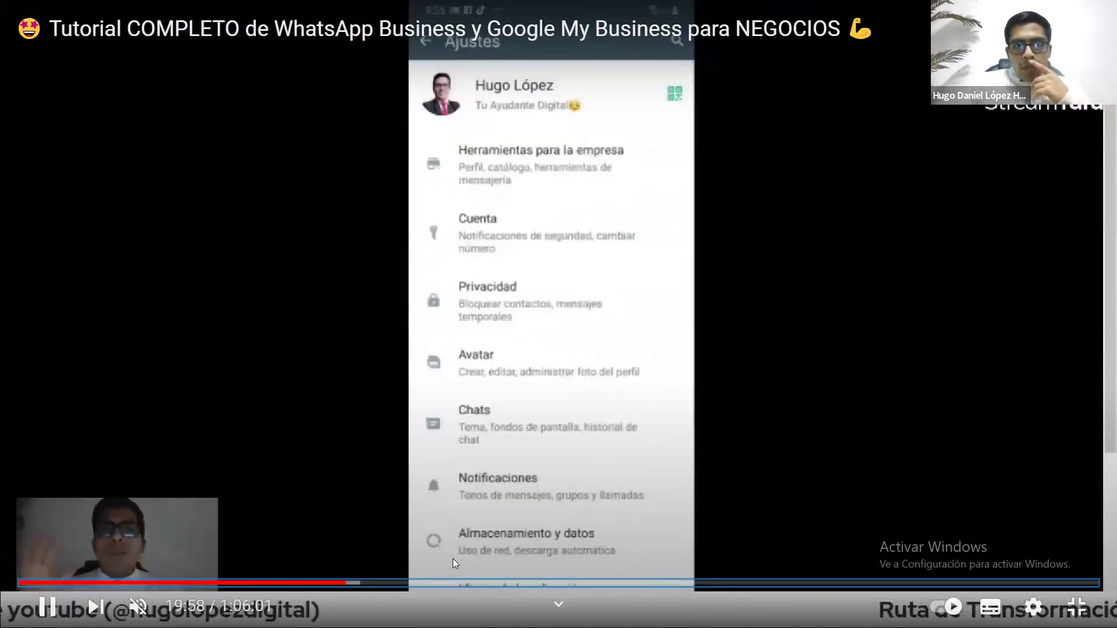
pyautogui.press('Left')
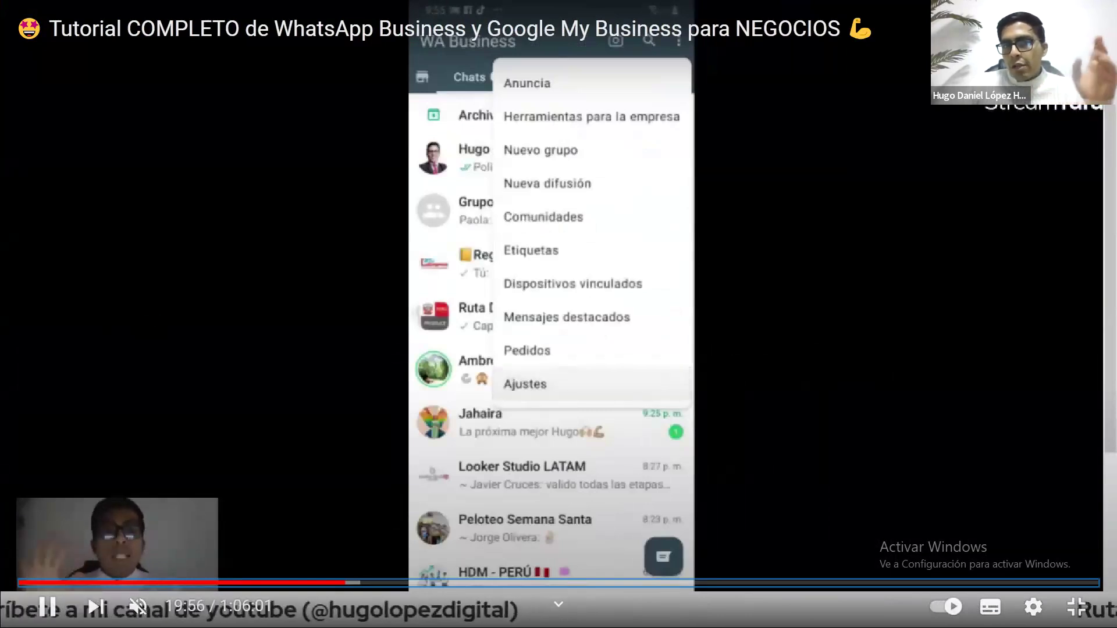
pyautogui.press('Left')
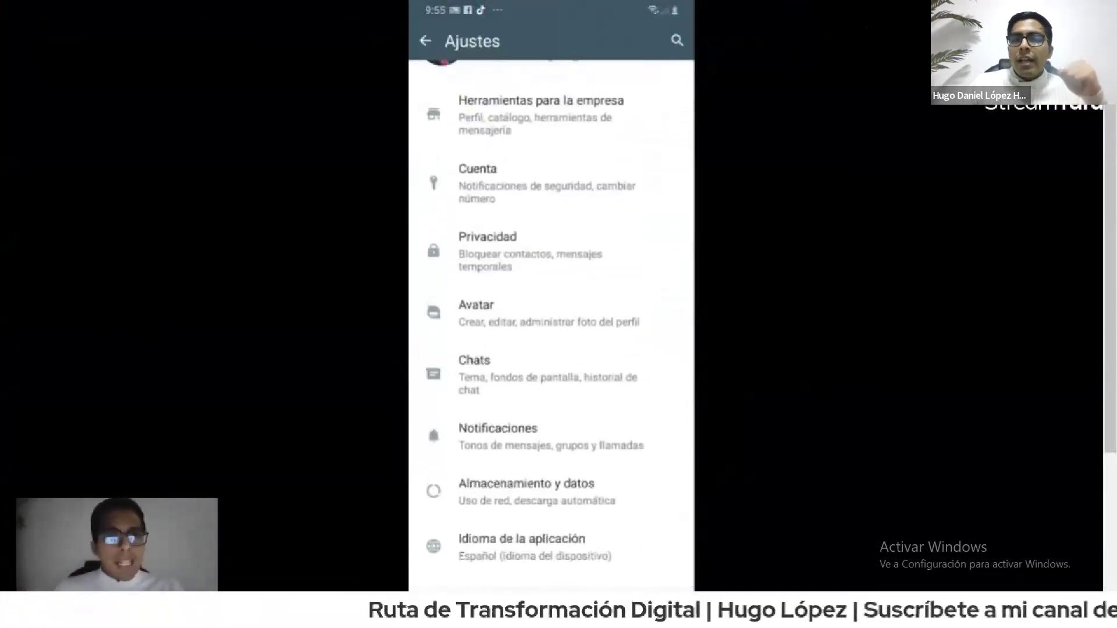
pyautogui.moveTo(452, 559)
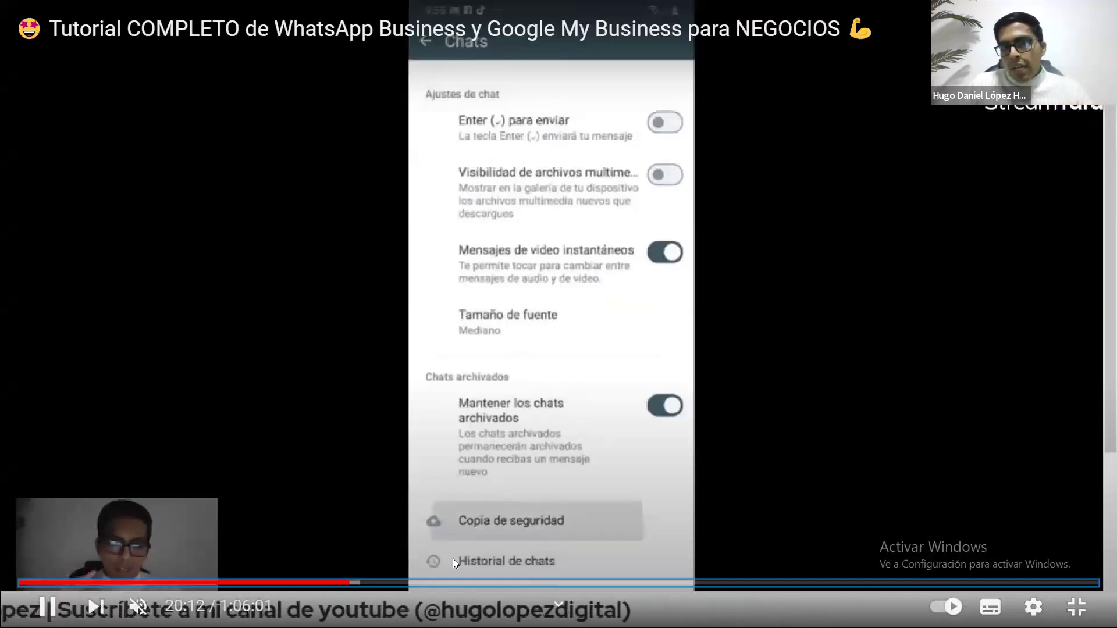
# - Play ahead to 21:15 at the Google Drive backup step, then pause and leave fullscreen
pyautogui.press('Left')
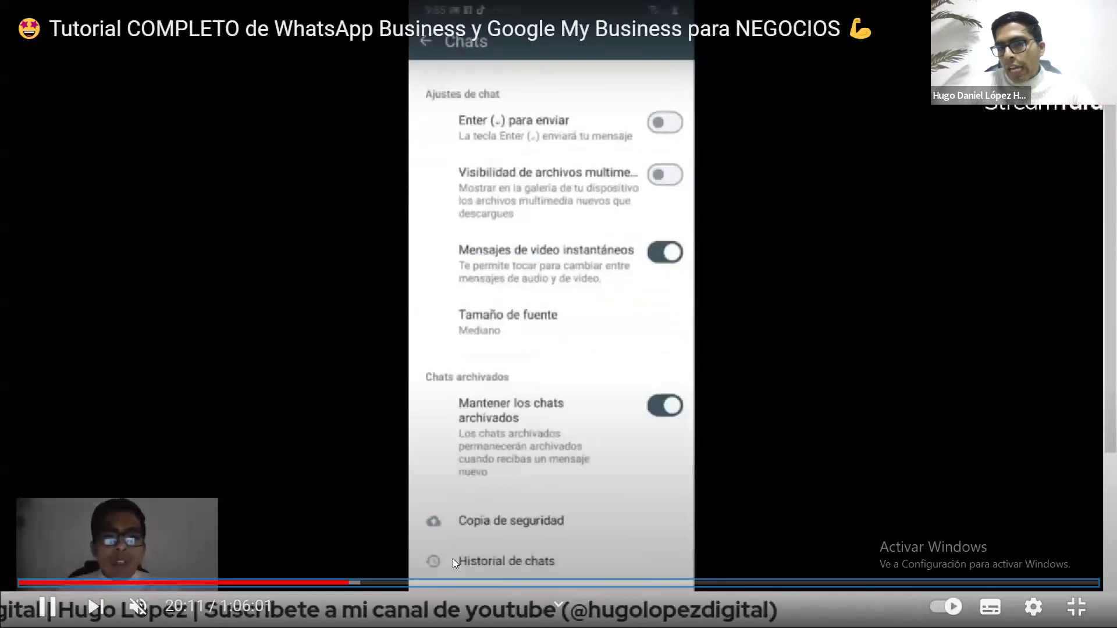
pyautogui.press('Right')
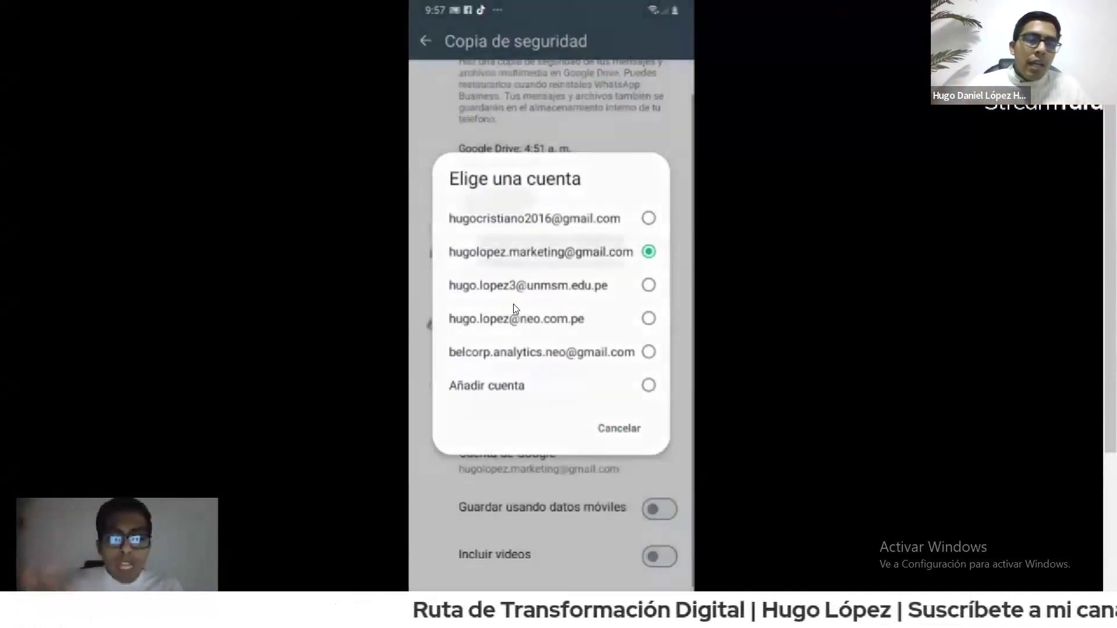
pyautogui.click(838, 395)
pyautogui.press('Escape')
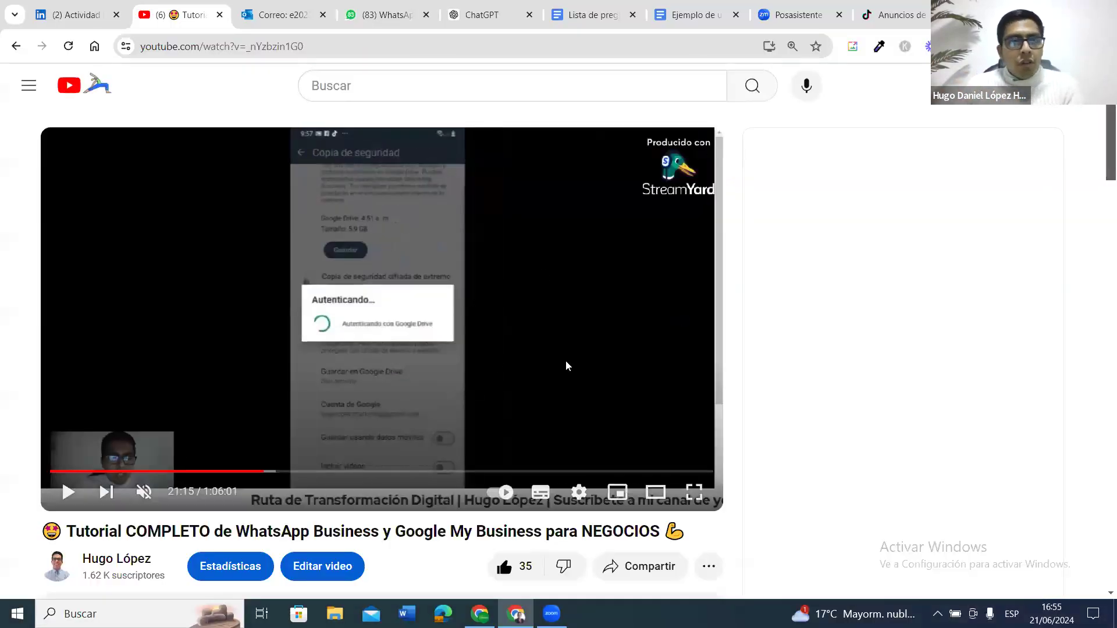
# - Skim the Help Center article on backing up chats, then return to the Google search tab
pyautogui.hotkey('alt', 'Tab')
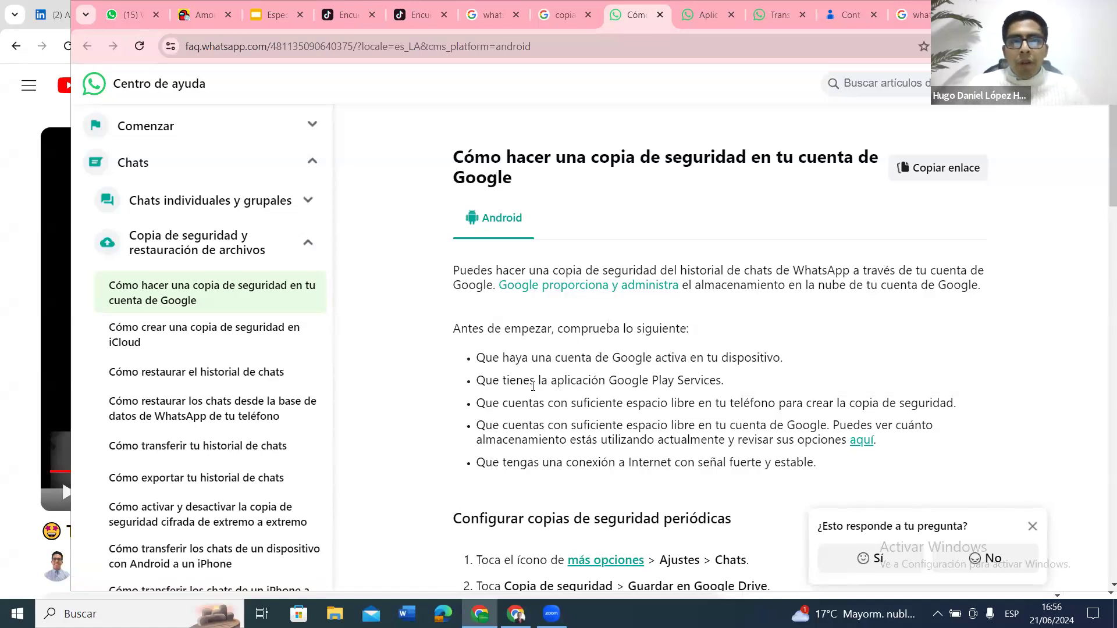
pyautogui.scroll(-15, 581, 313)
pyautogui.scroll(15, 487, 243)
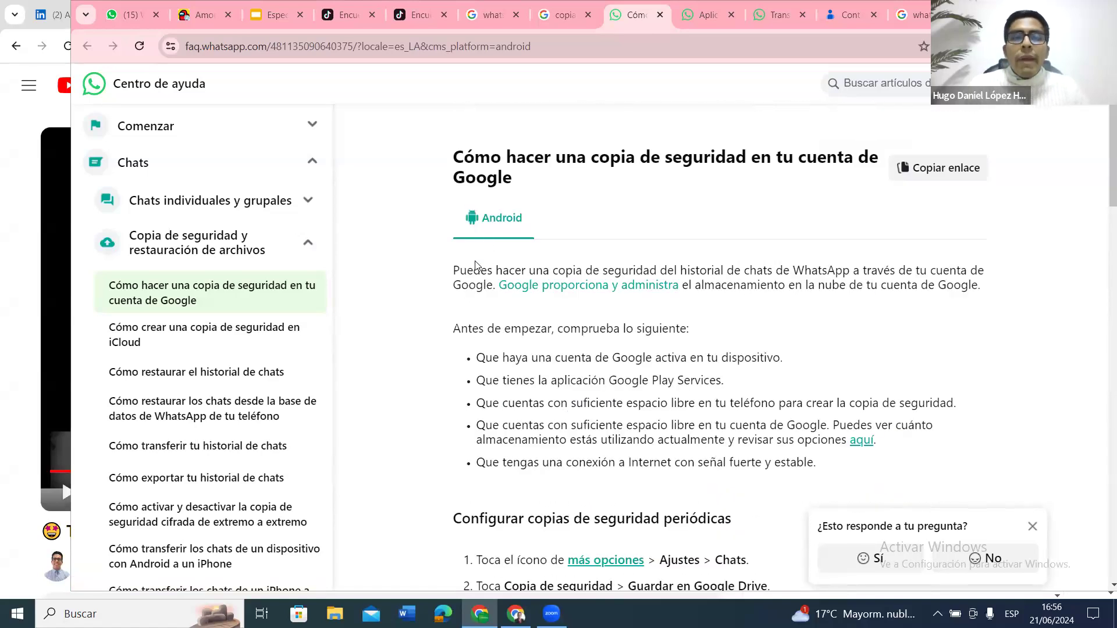
pyautogui.doubleClick(476, 270)
pyautogui.click(480, 291)
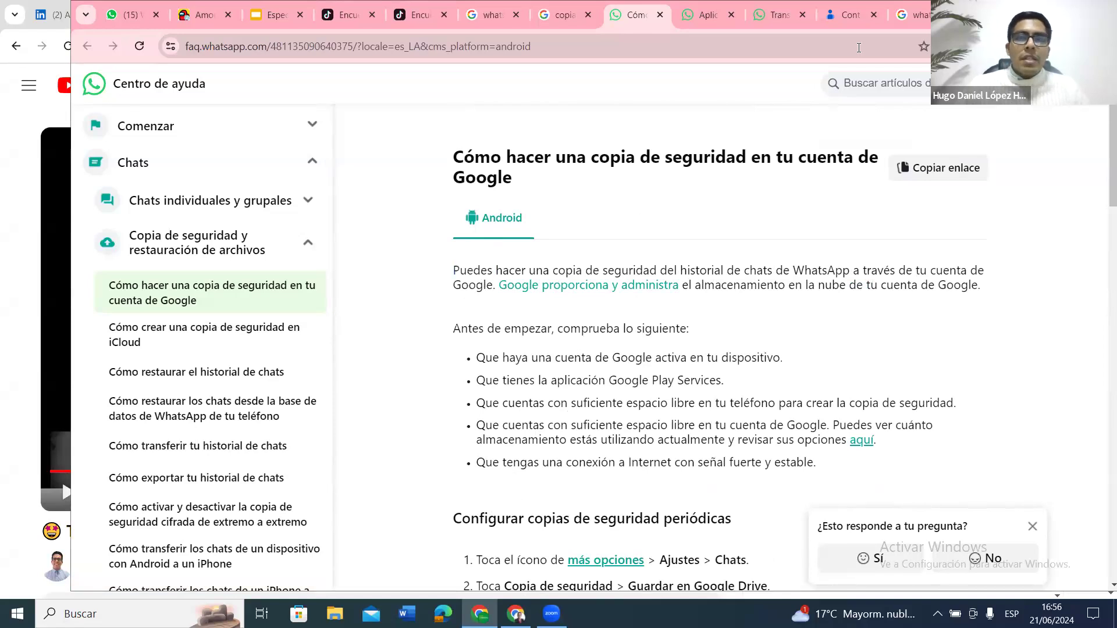
pyautogui.click(909, 18)
# - Search Google for 'playstore whatsapp business' and open the Google Play result
pyautogui.moveTo(264, 96); pyautogui.dragTo(175, 90)
pyautogui.write('playstore')
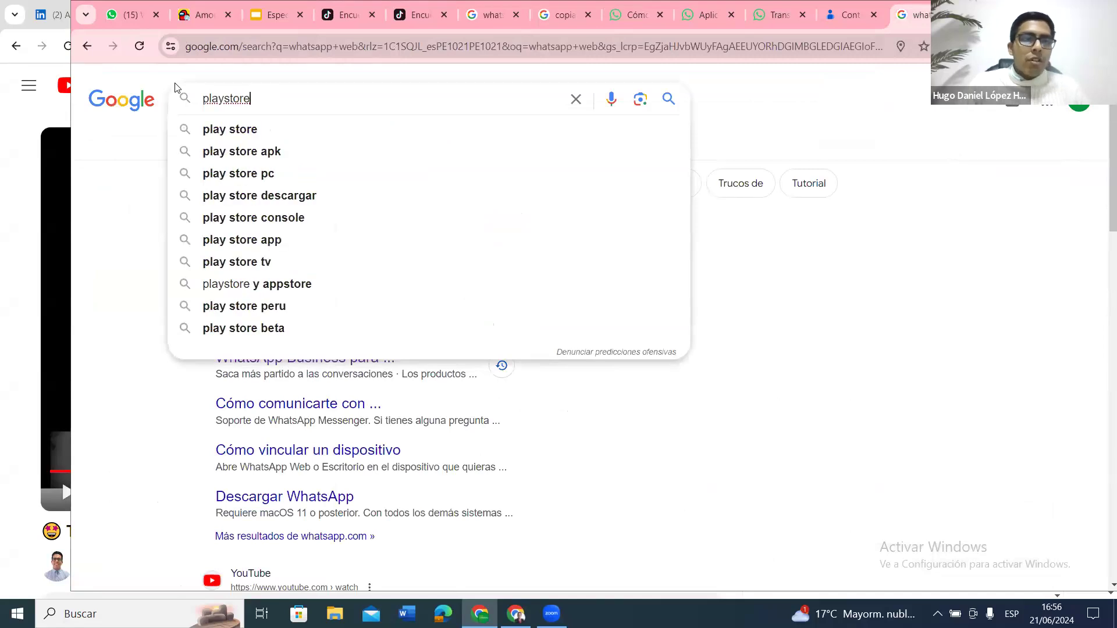
pyautogui.write(' whatsapp business')
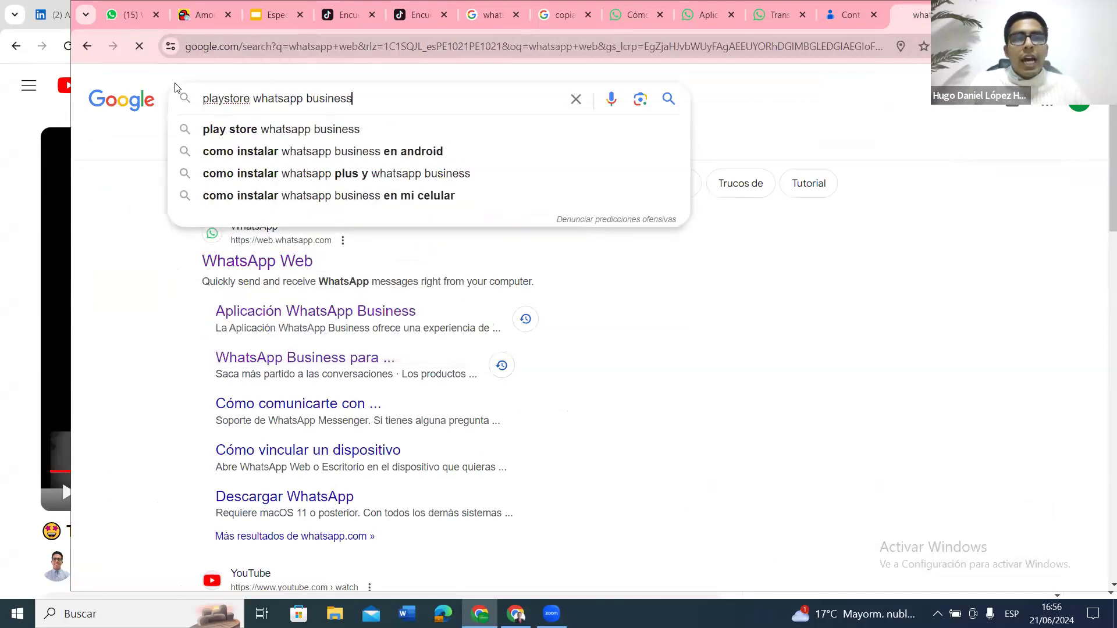
pyautogui.press('Return')
pyautogui.click(276, 280)
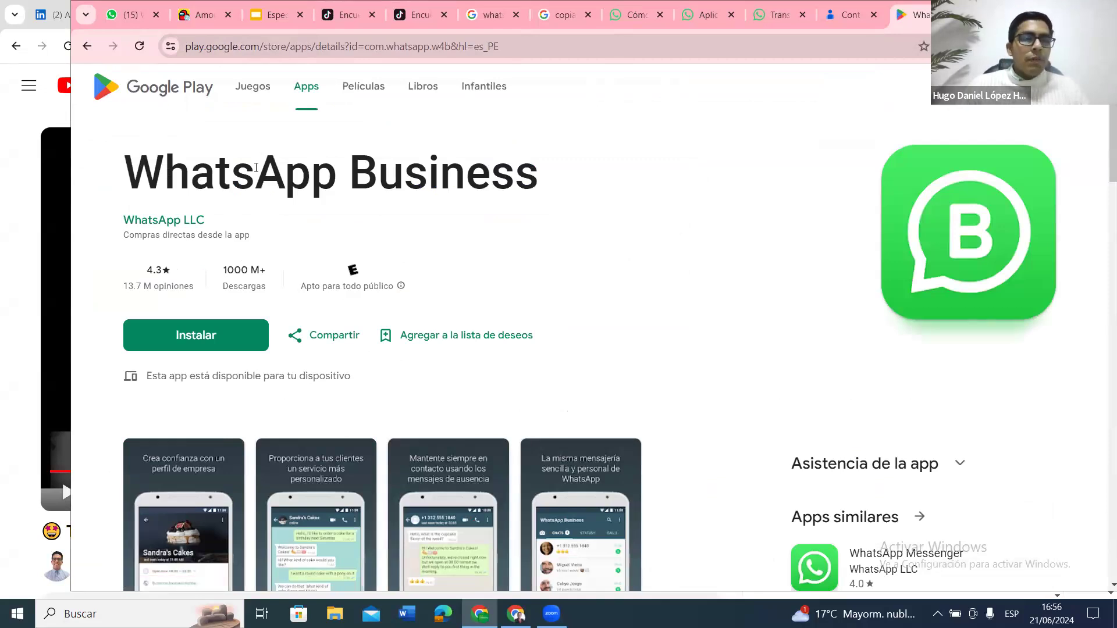
# - Highlight the WhatsApp Business app title on its Play Store listing
pyautogui.moveTo(135, 165); pyautogui.dragTo(569, 162)
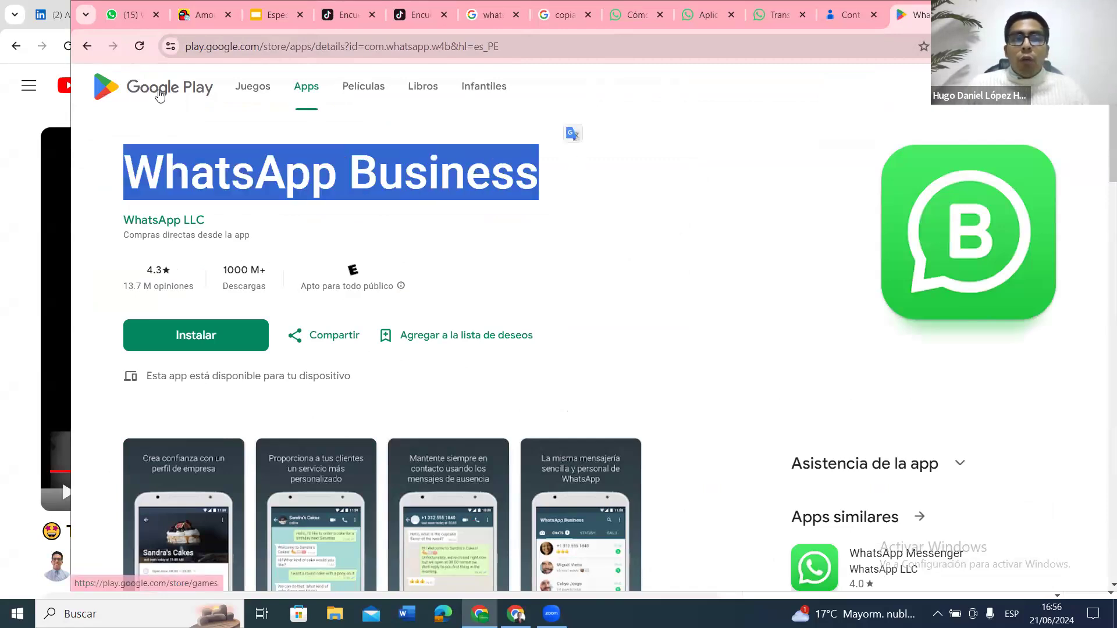
pyautogui.click(276, 185)
pyautogui.moveTo(134, 174); pyautogui.dragTo(515, 176)
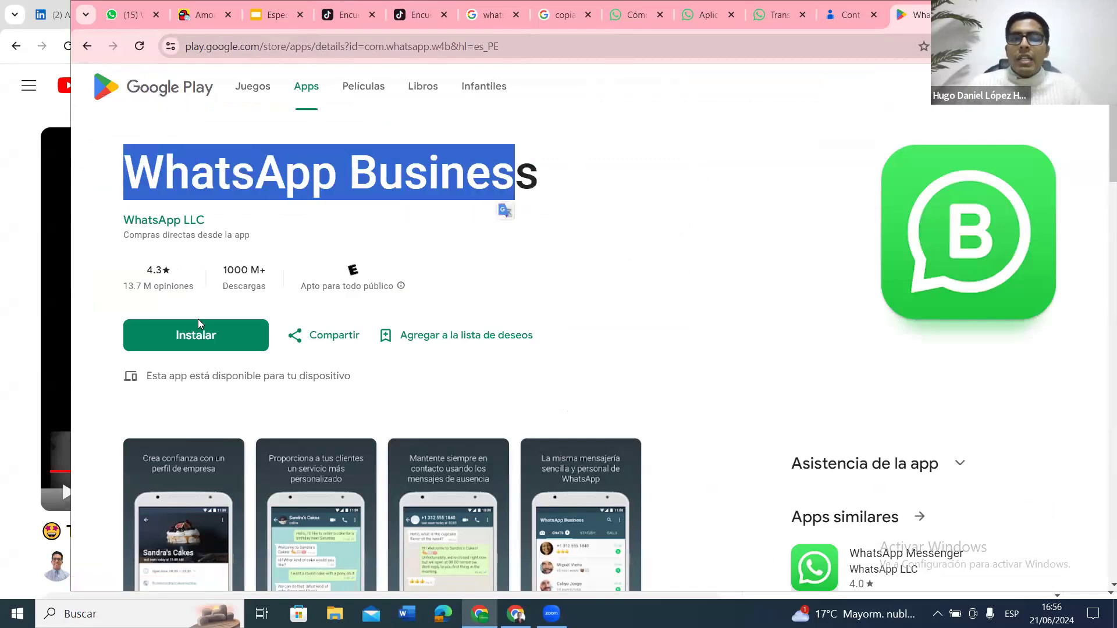
pyautogui.tripleClick(415, 167)
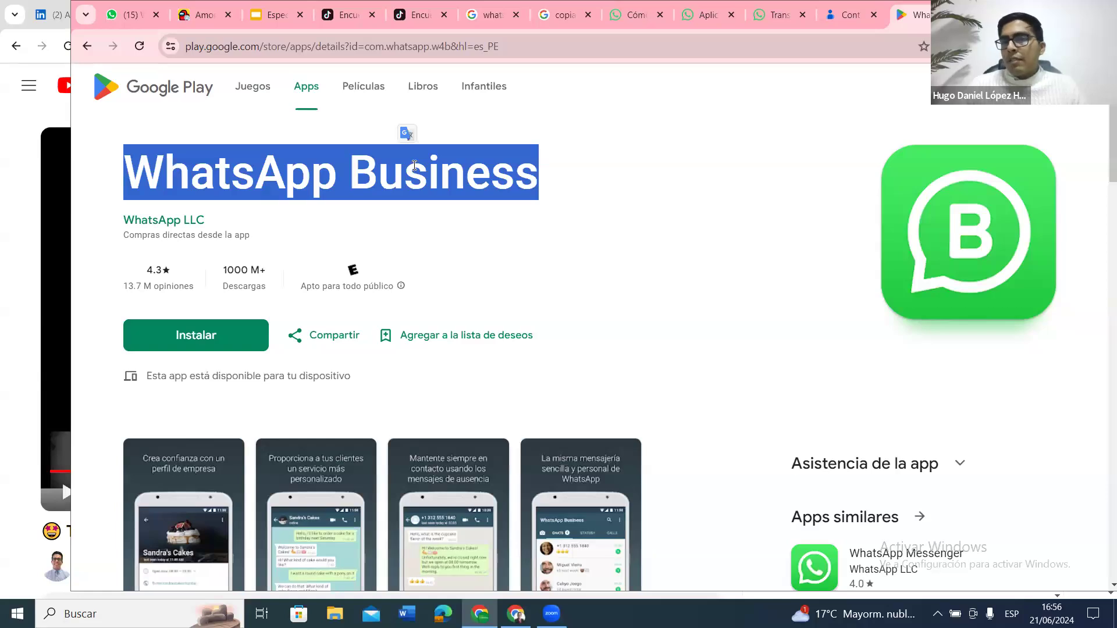
pyautogui.click(414, 166)
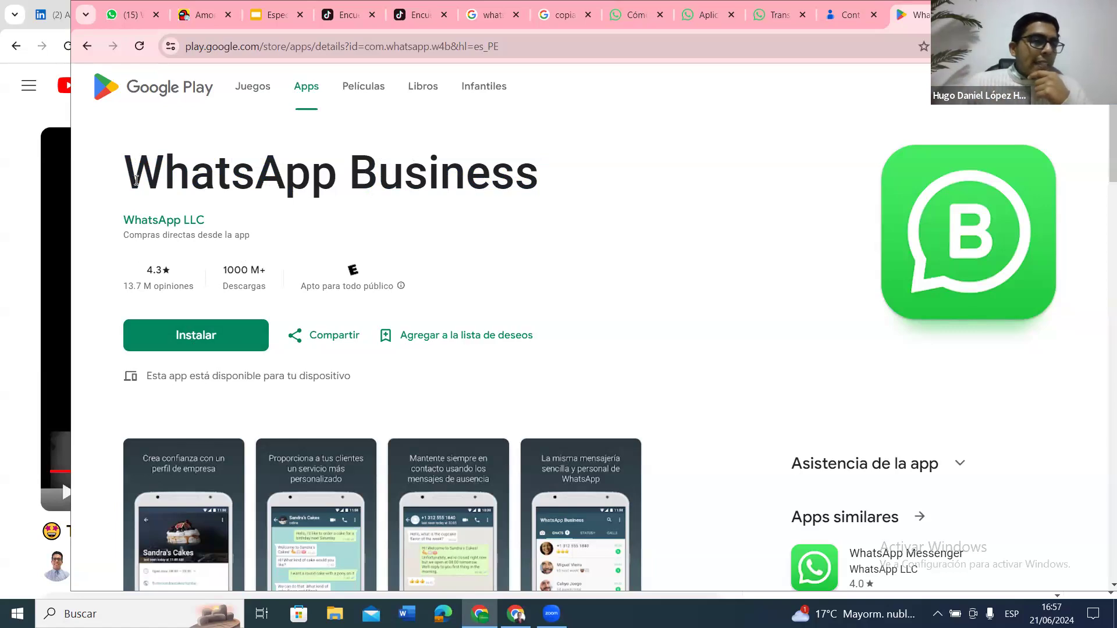
pyautogui.moveTo(116, 177); pyautogui.dragTo(544, 192)
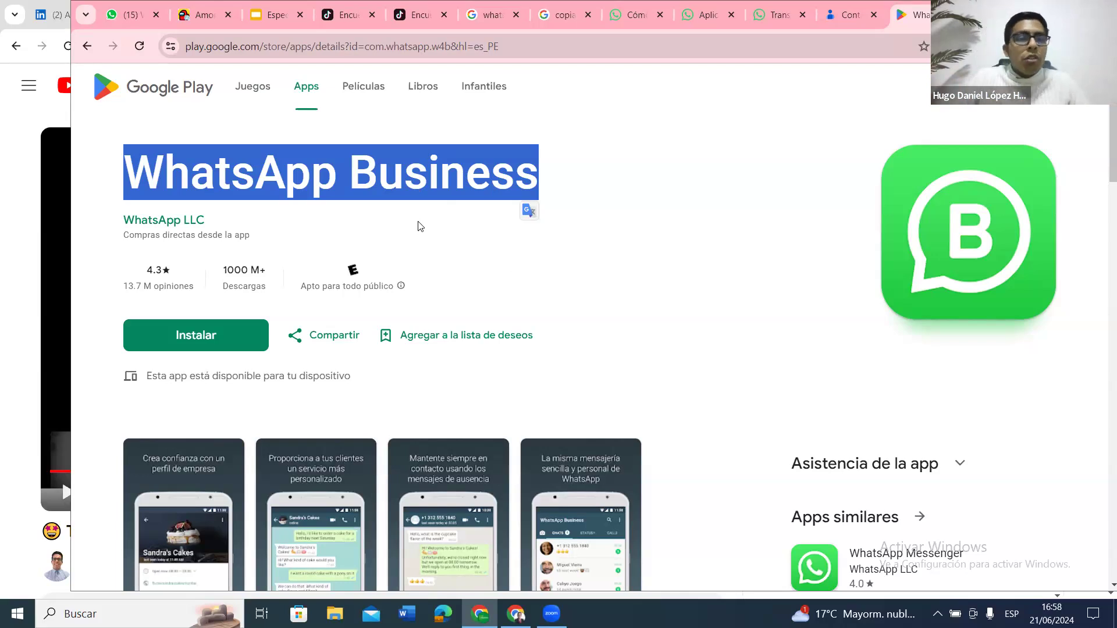
# - Scroll back to the top of the listing and highlight the WhatsApp Business name
pyautogui.scroll(-5, 444, 247)
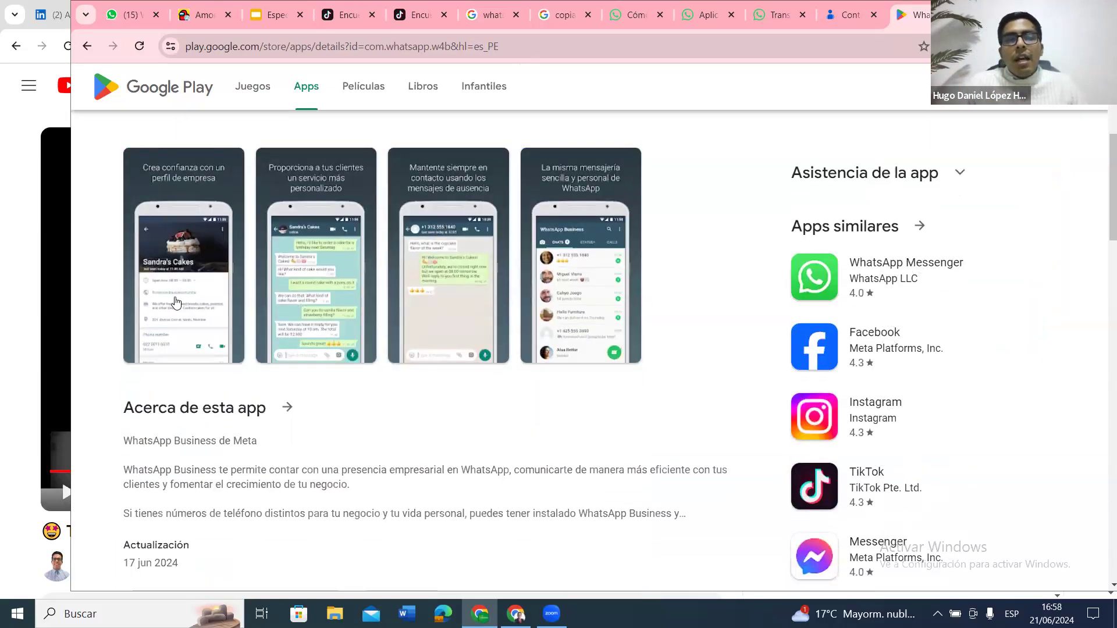
pyautogui.scroll(3, 255, 267)
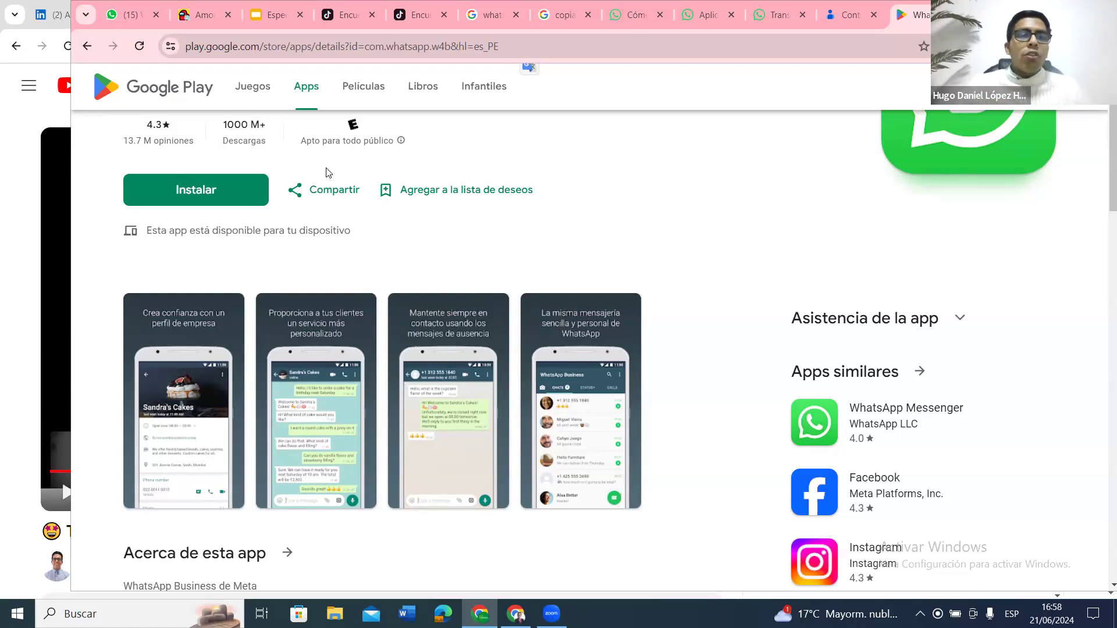
pyautogui.scroll(3, 326, 173)
pyautogui.tripleClick(397, 181)
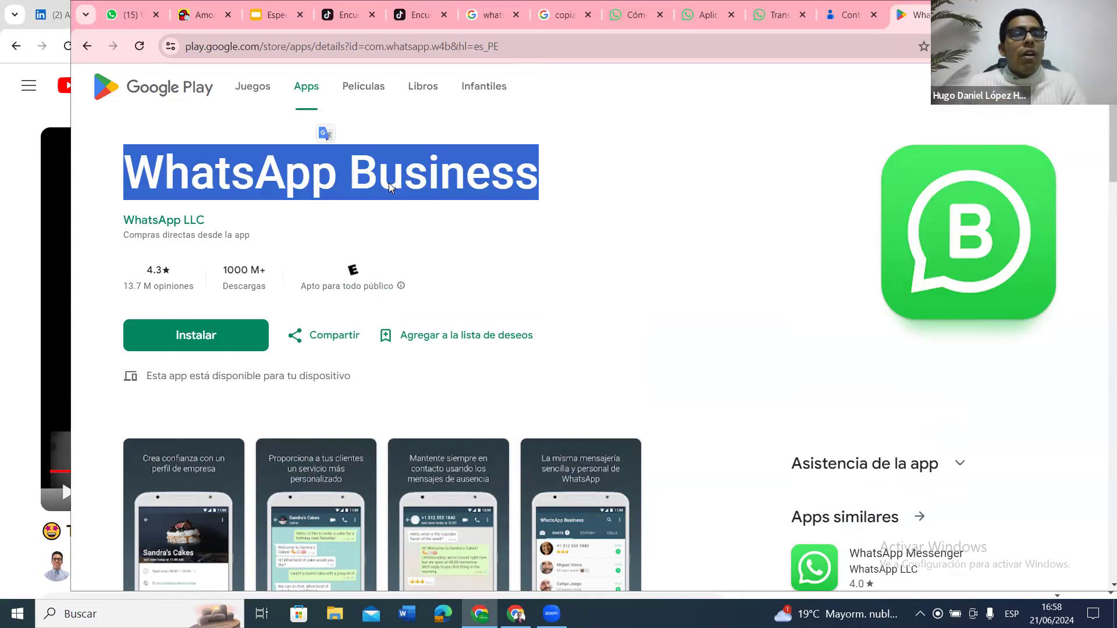
# - Switch to WhatsApp Web, leave Configuración and open Herramientas para la empresa
pyautogui.doubleClick(136, 26)
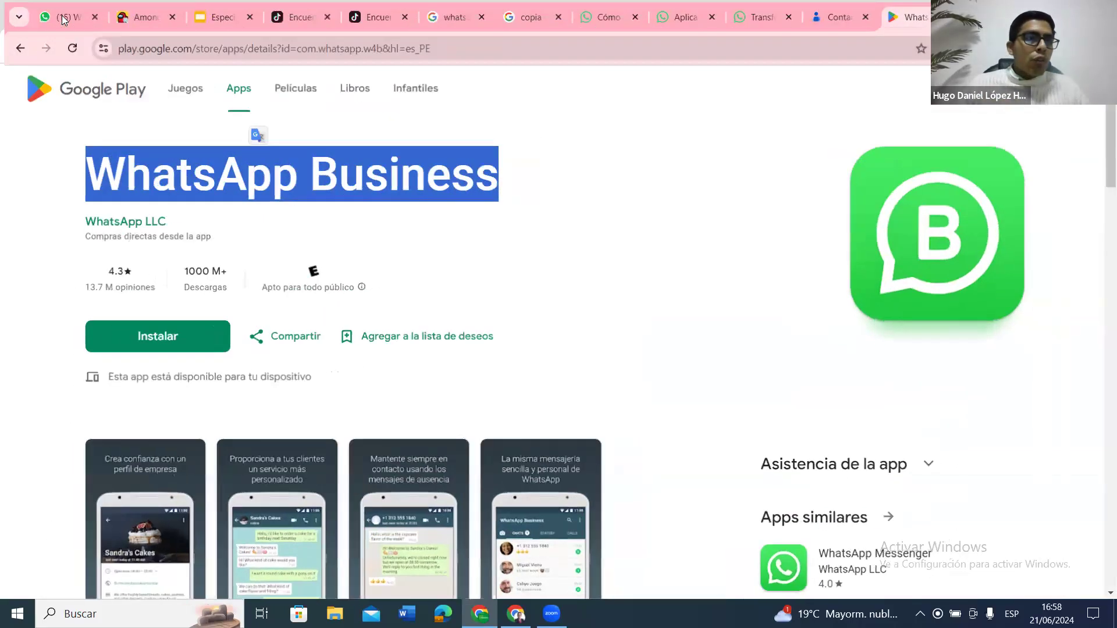
pyautogui.click(64, 18)
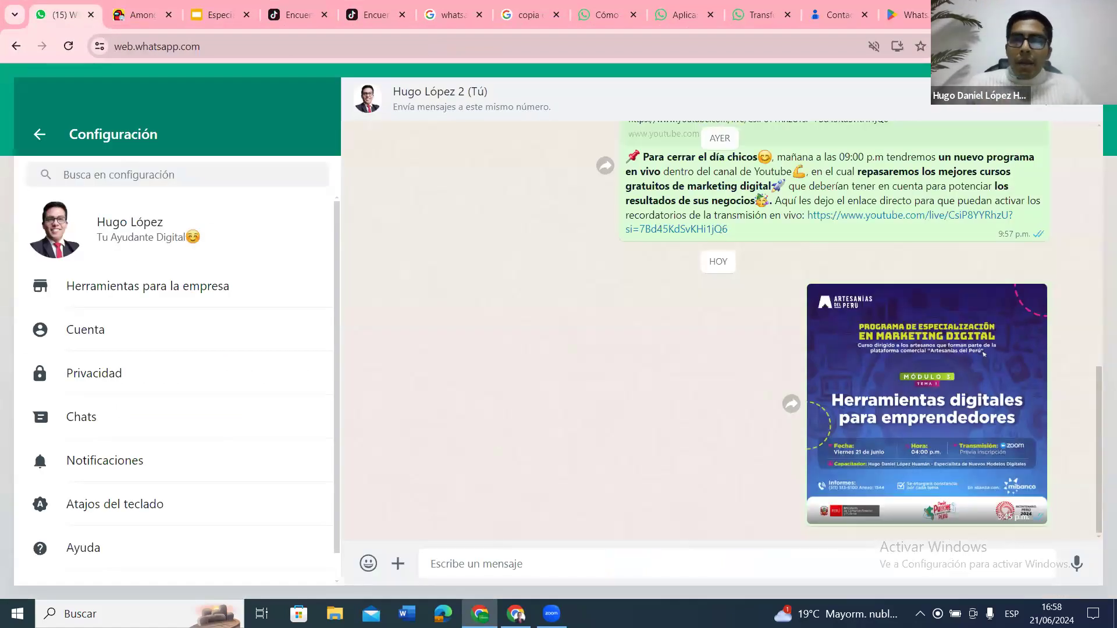
pyautogui.press('super+Down')
pyautogui.click(118, 137)
pyautogui.click(370, 99)
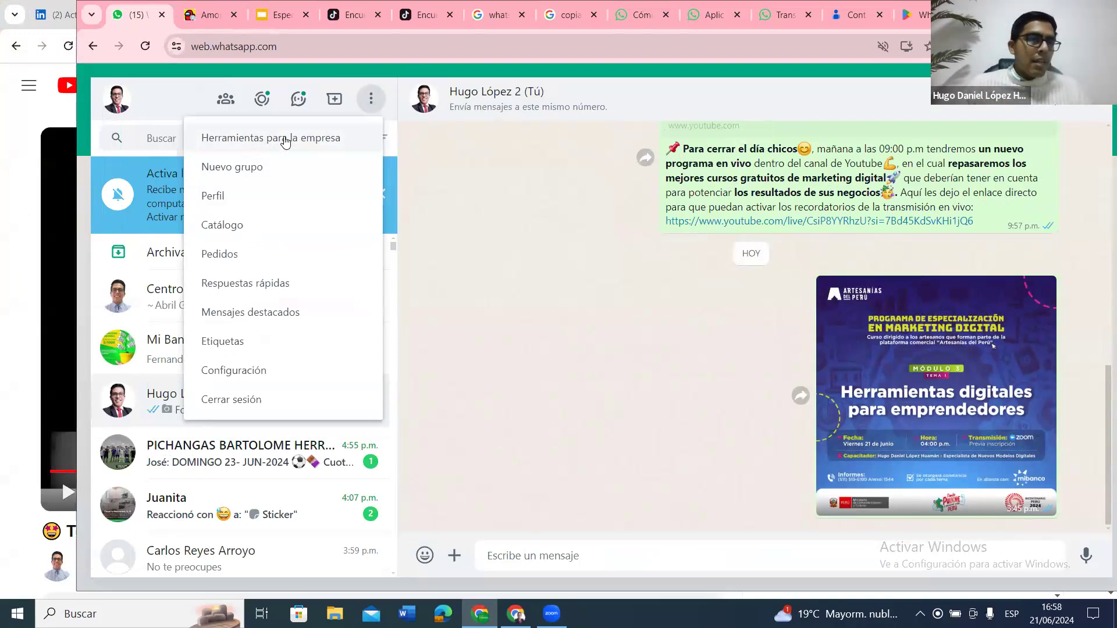
pyautogui.click(274, 143)
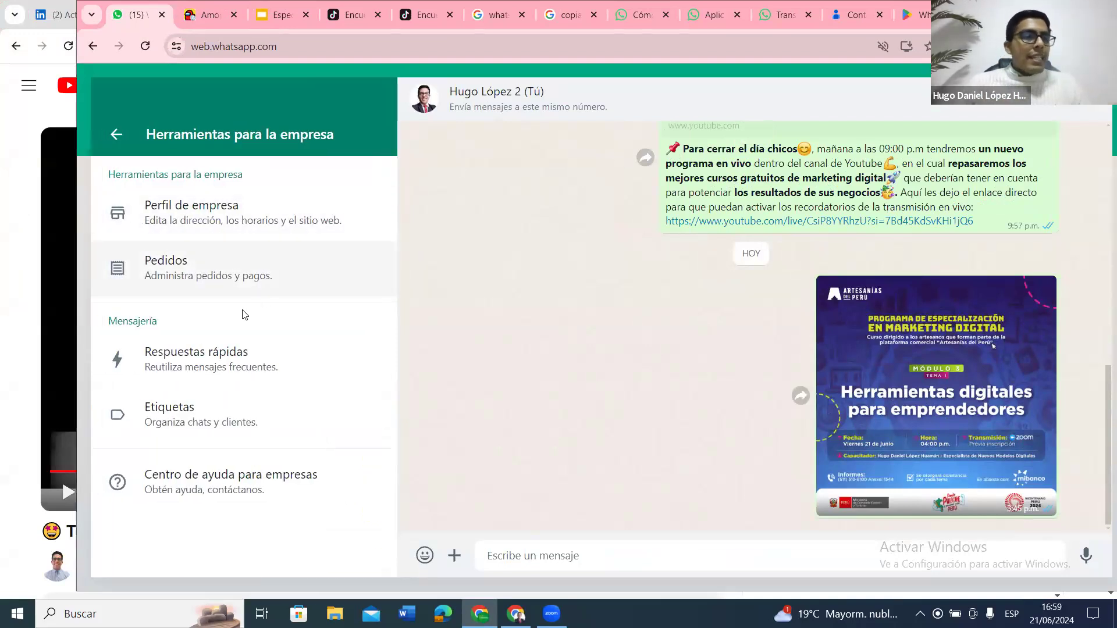
# - Open Perfil de empresa and check the photo options without changing the picture
pyautogui.click(230, 221)
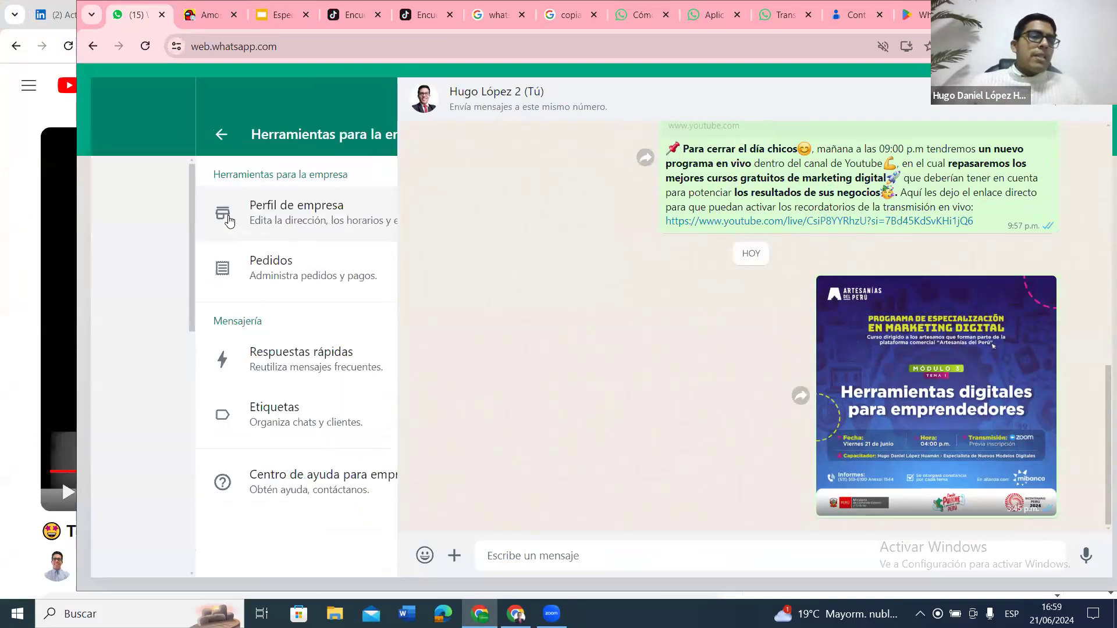
pyautogui.scroll(-4, 257, 350)
pyautogui.scroll(4, 250, 343)
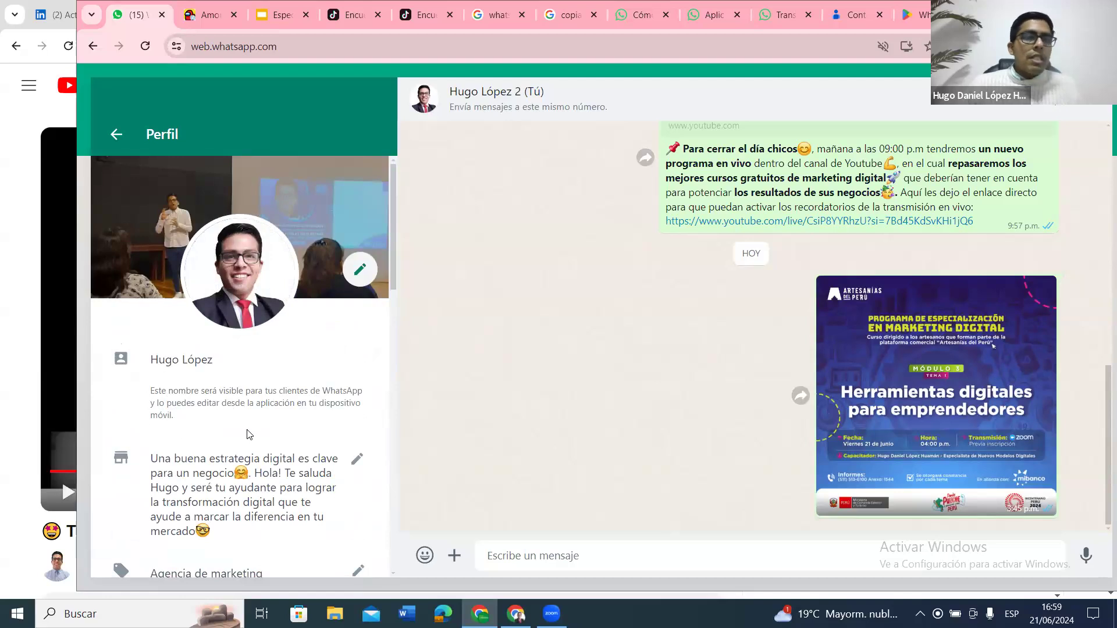
pyautogui.press('super+Up')
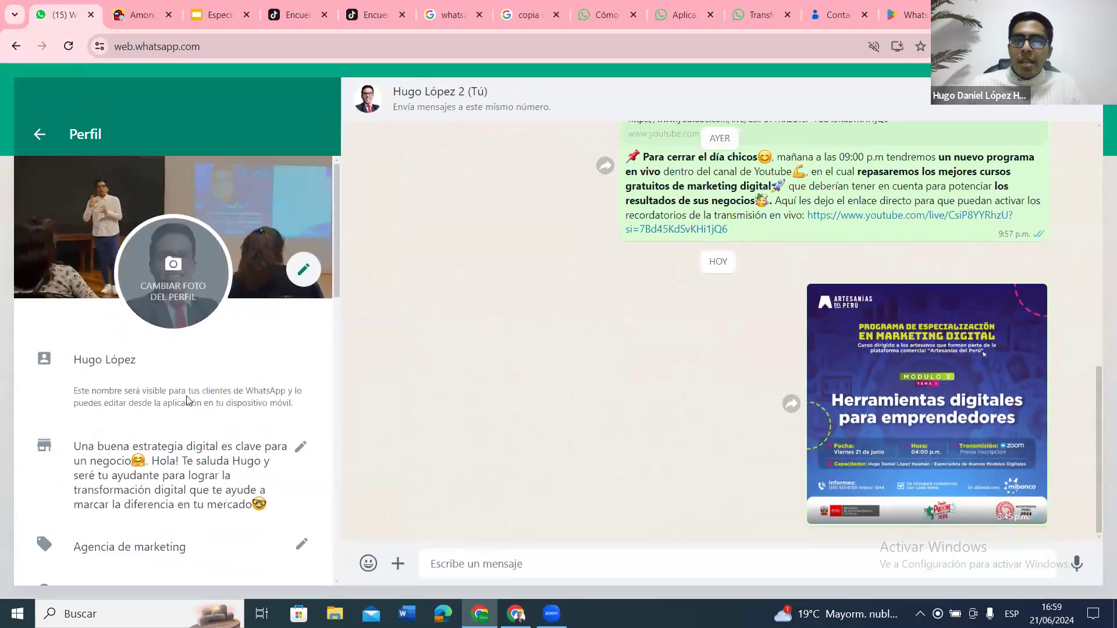
pyautogui.click(116, 192)
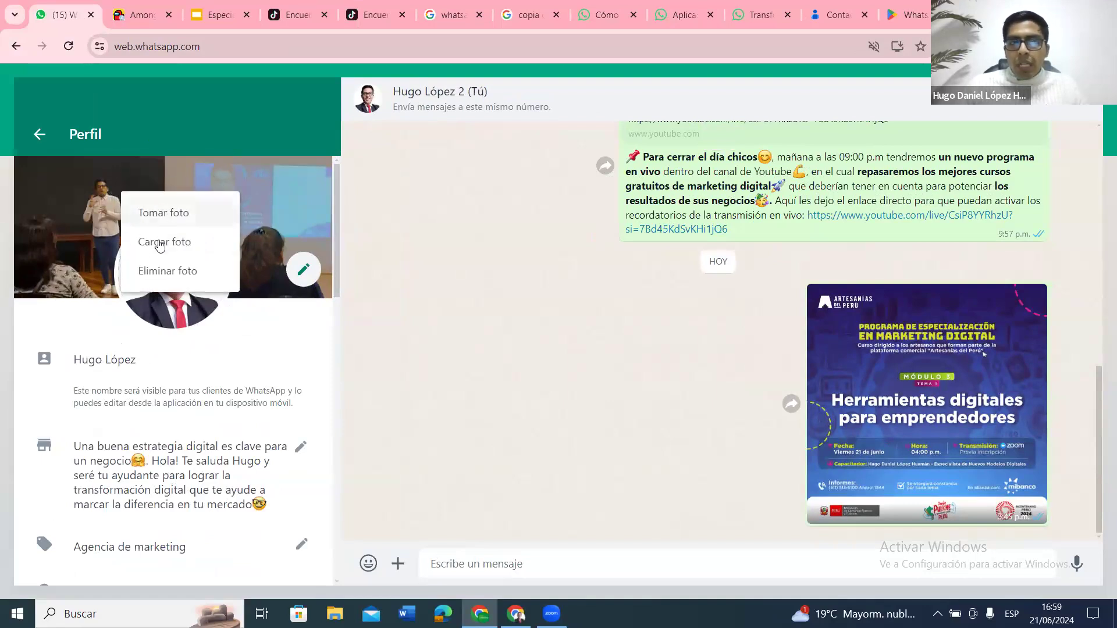
pyautogui.click(285, 238)
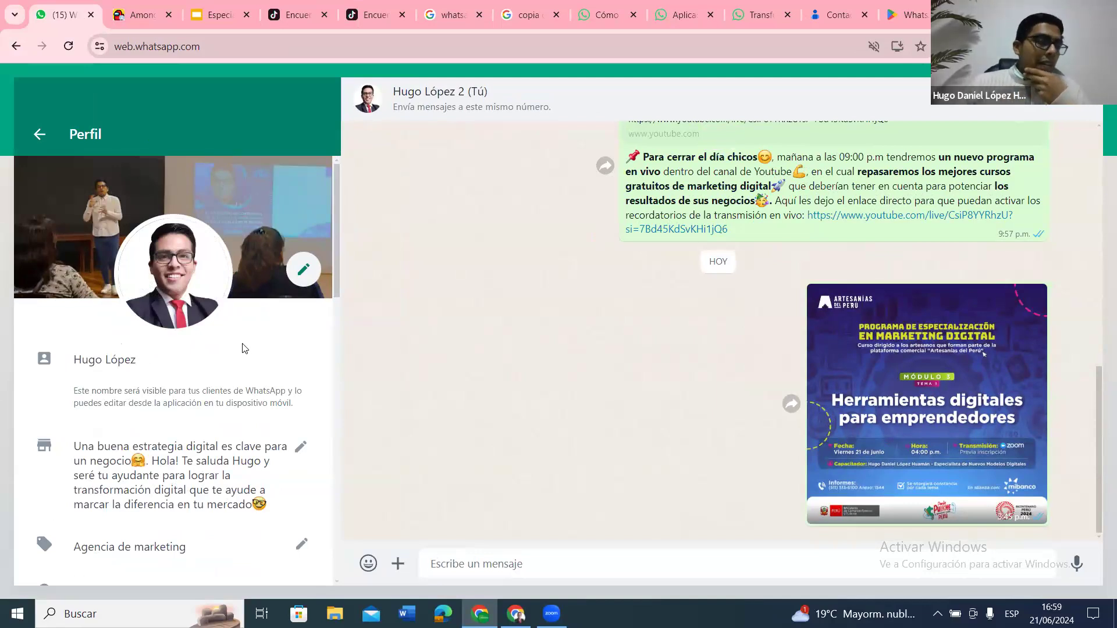
# - Review the profile's description, Agencia de marketing category, address map and 9:00 AM - 6:00 PM hours
pyautogui.scroll(-1, 244, 343)
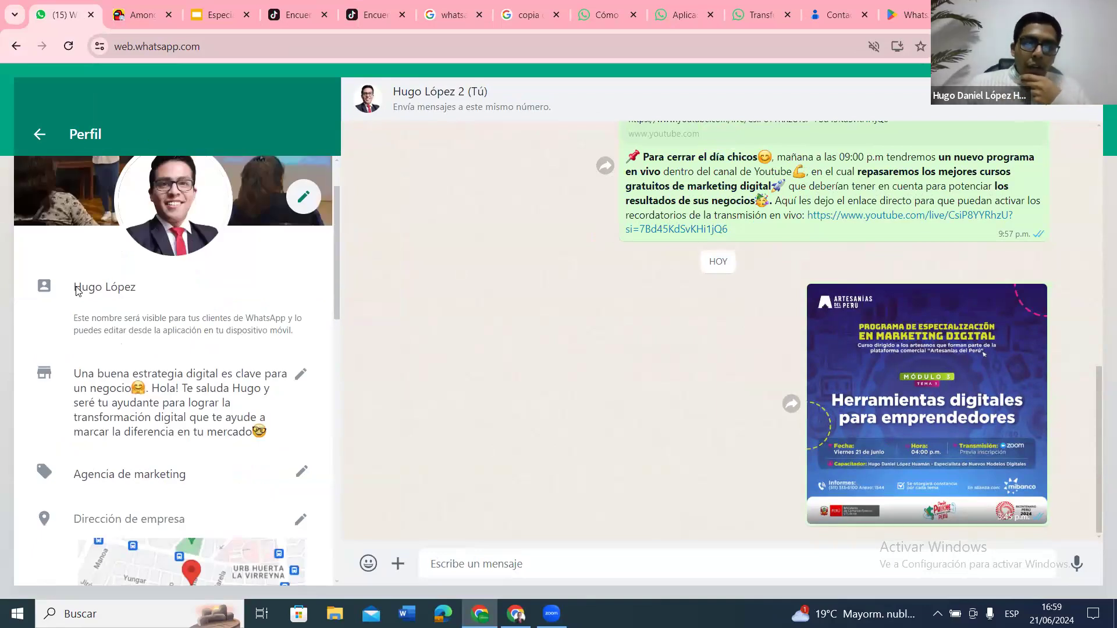
pyautogui.scroll(-2, 81, 293)
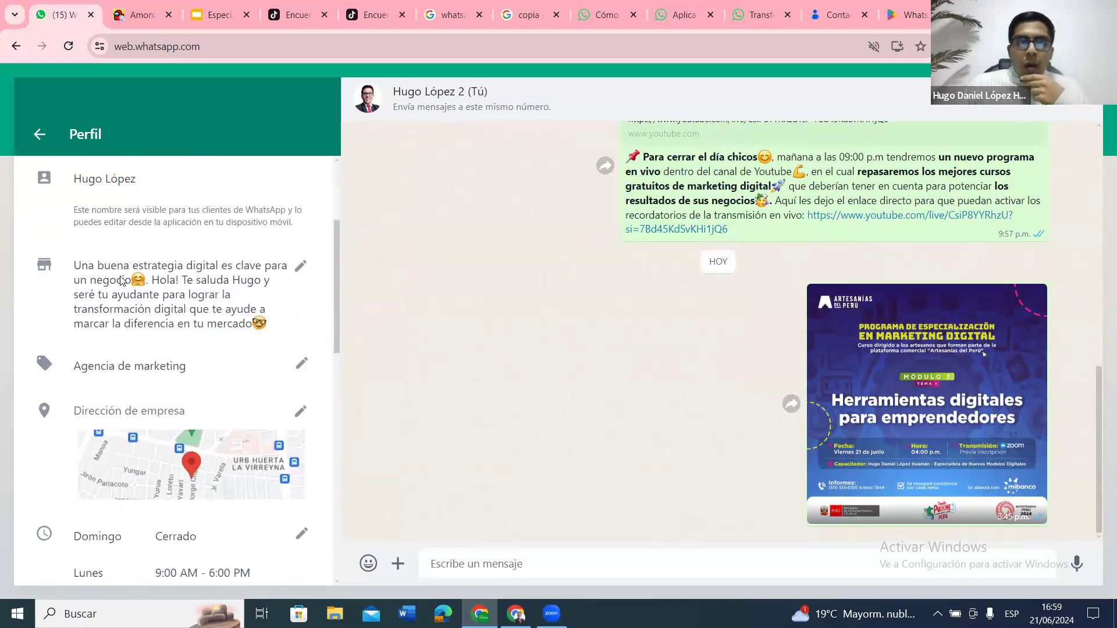
pyautogui.scroll(1, 123, 281)
pyautogui.moveTo(74, 301); pyautogui.dragTo(283, 361)
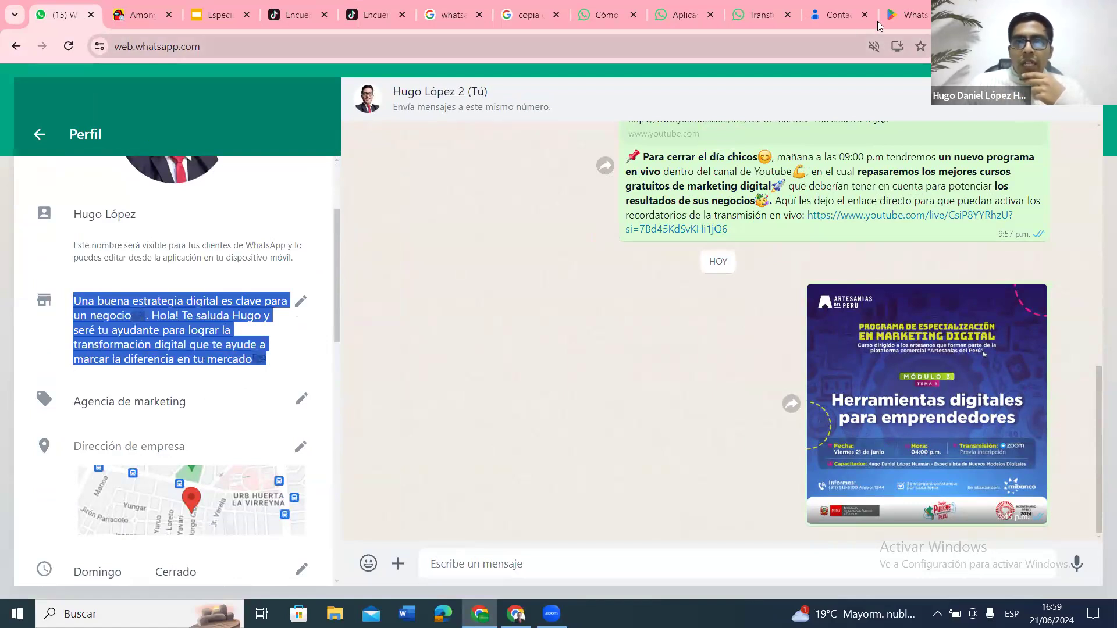
pyautogui.press('super+Down')
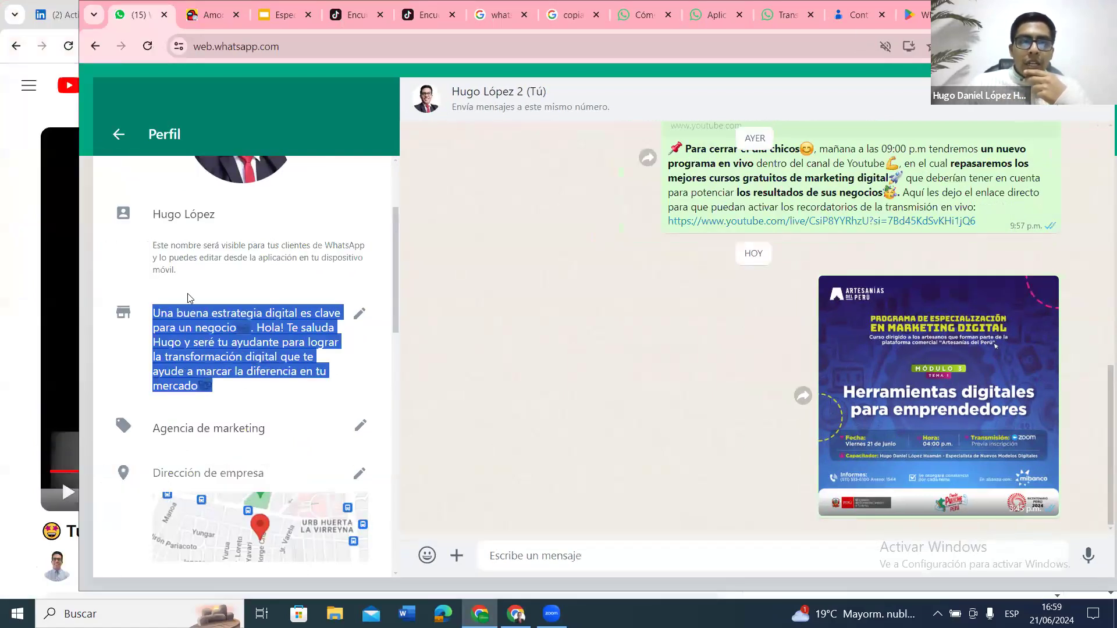
pyautogui.scroll(-3, 207, 332)
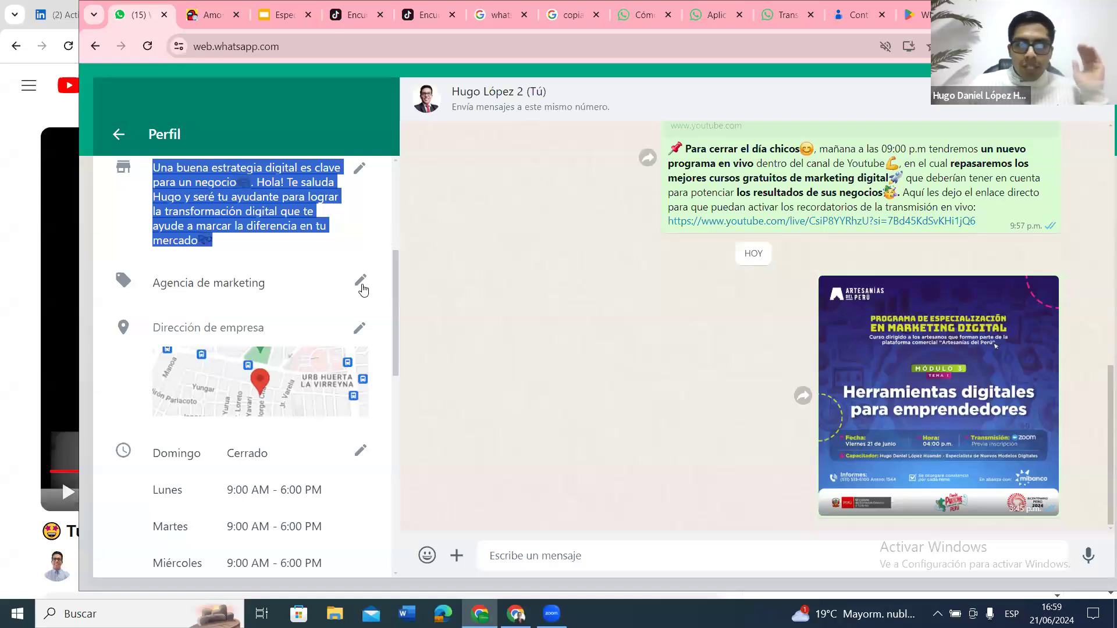
pyautogui.scroll(-2, 256, 291)
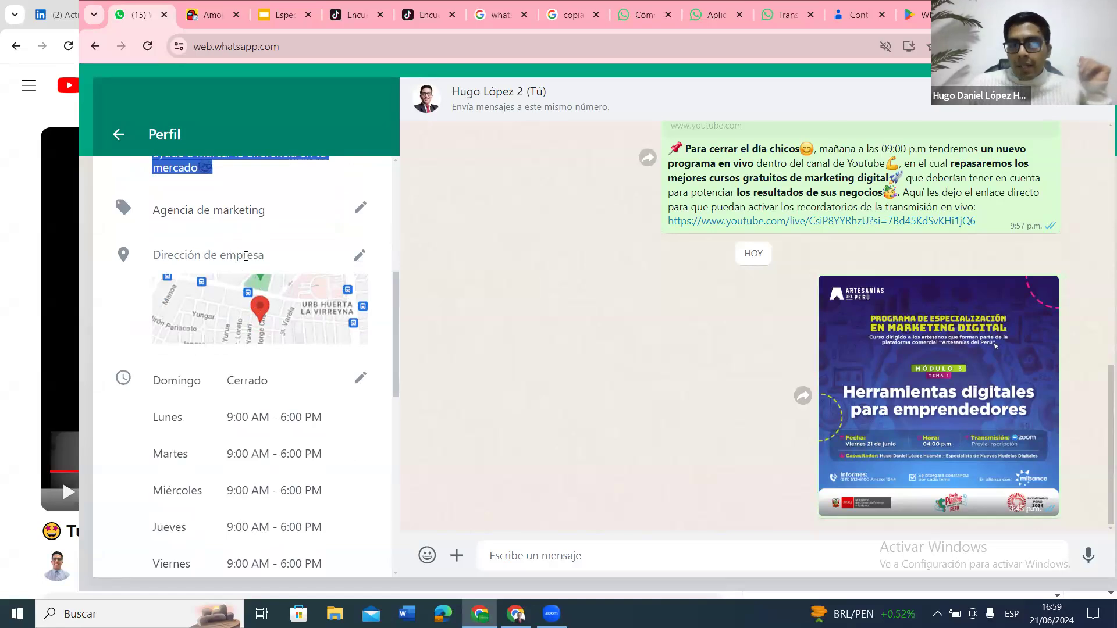
pyautogui.scroll(-2, 245, 256)
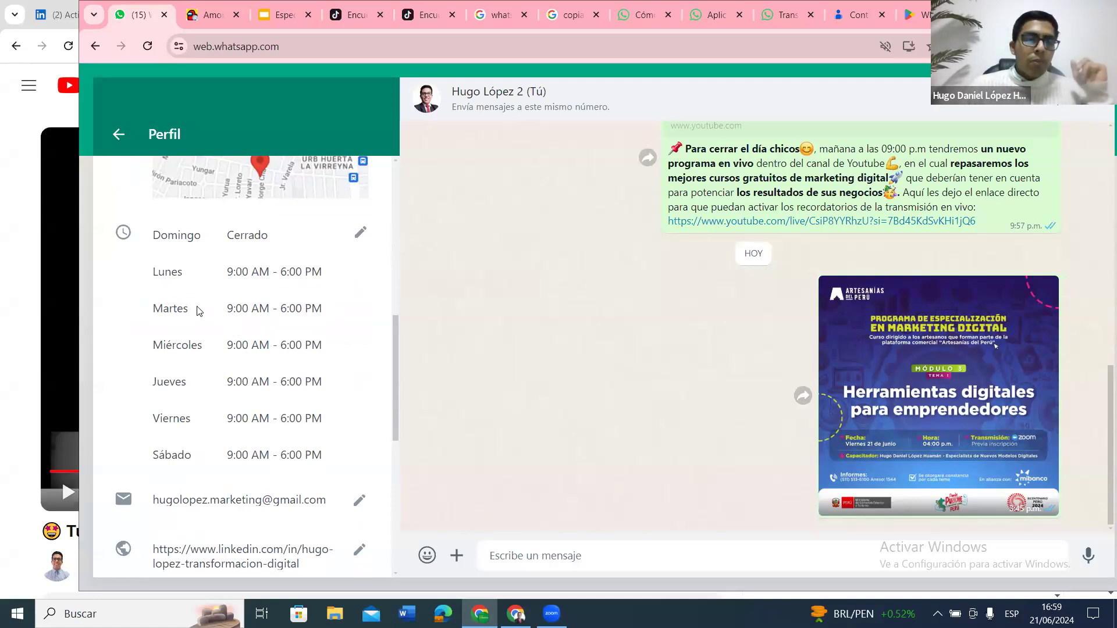
pyautogui.scroll(-2, 222, 309)
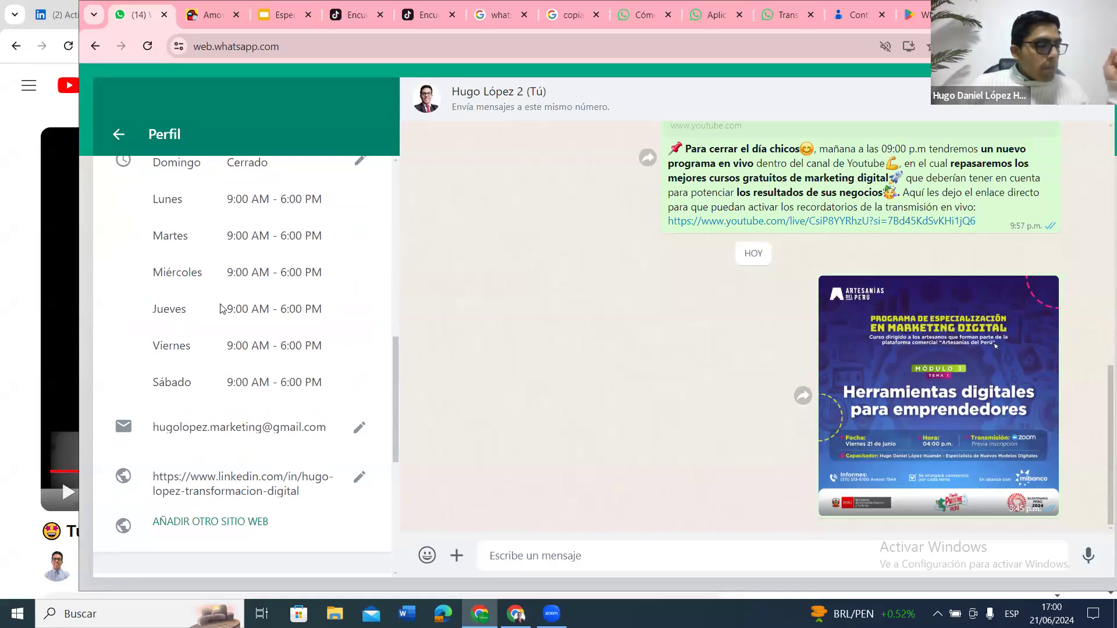
# - Highlight the business contact e-mail and website link in the profile
pyautogui.scroll(-2, 227, 319)
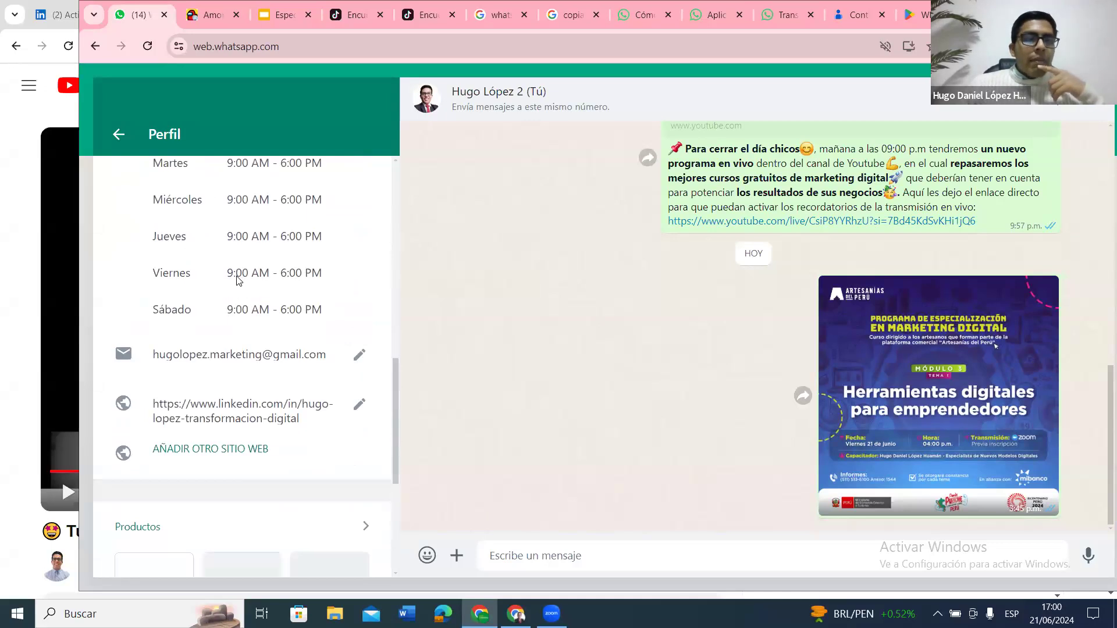
pyautogui.moveTo(172, 360); pyautogui.dragTo(351, 362)
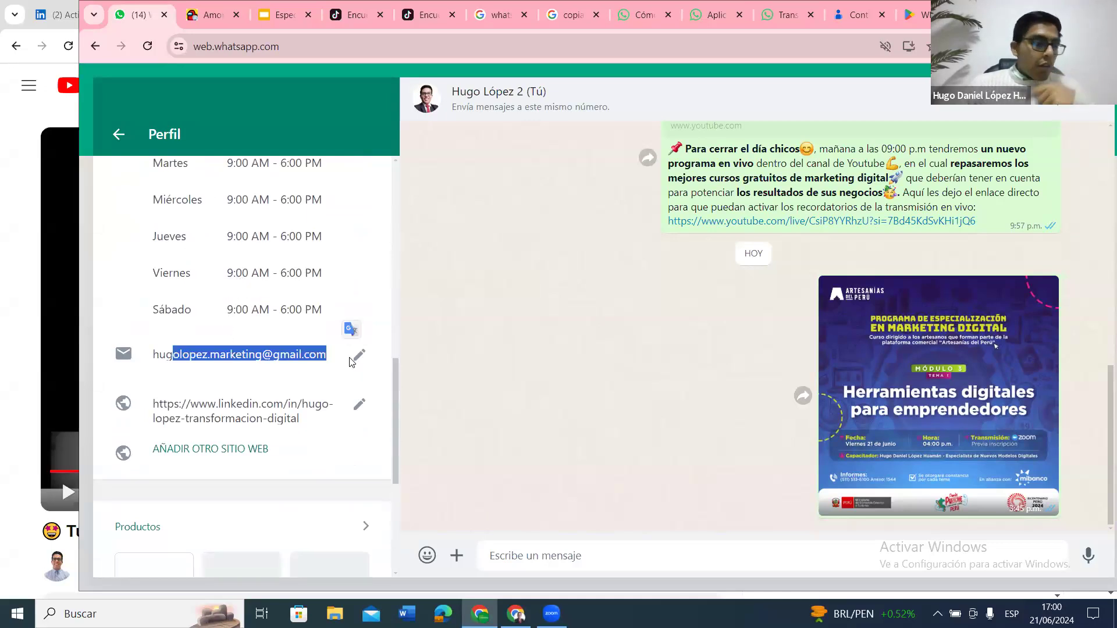
pyautogui.tripleClick(238, 409)
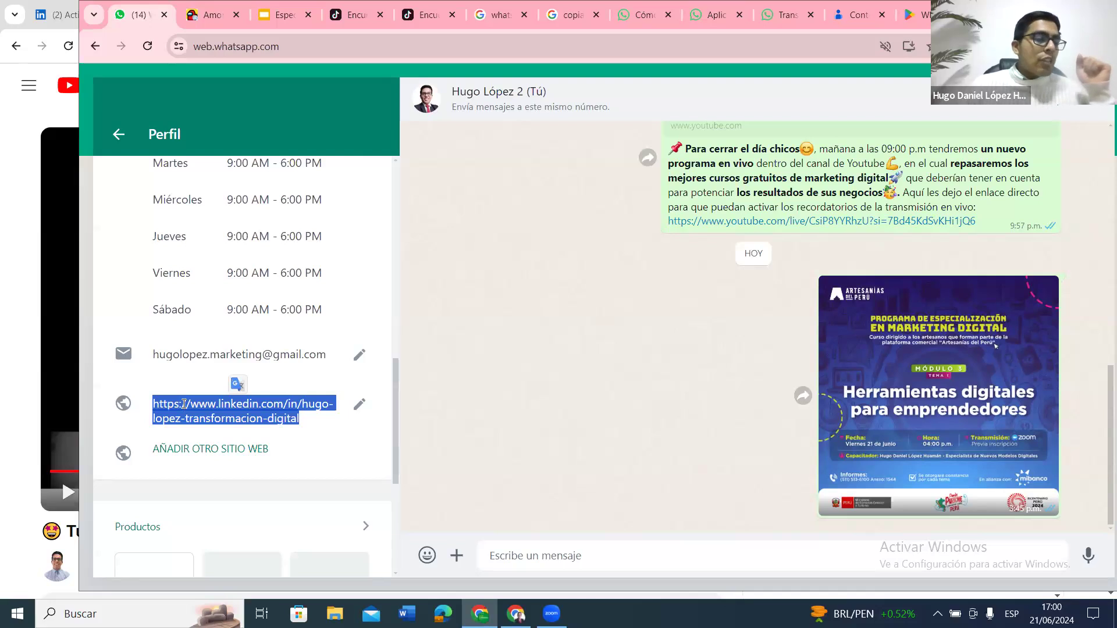
pyautogui.click(184, 404)
pyautogui.moveTo(159, 404)
pyautogui.mouseDown()
pyautogui.moveTo(313, 434)
pyautogui.moveTo(152, 404)
pyautogui.mouseUp()
pyautogui.click(301, 420)
# - Scroll back through the profile and return to the business tools list
pyautogui.scroll(-2, 174, 407)
pyautogui.scroll(10, 187, 471)
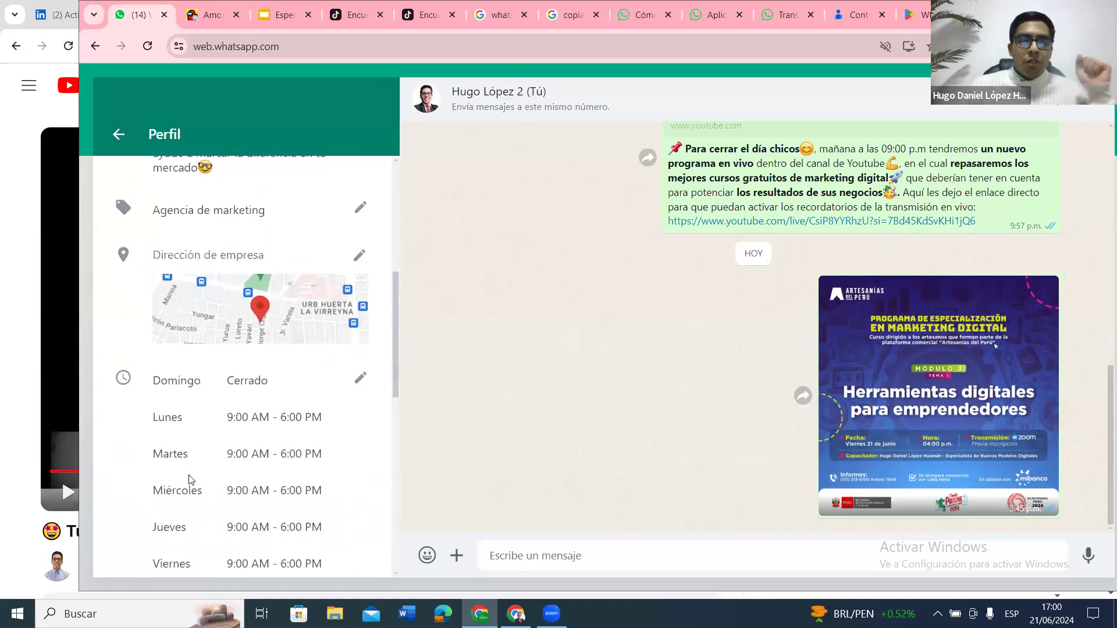
pyautogui.scroll(-5, 256, 372)
pyautogui.scroll(5, 238, 451)
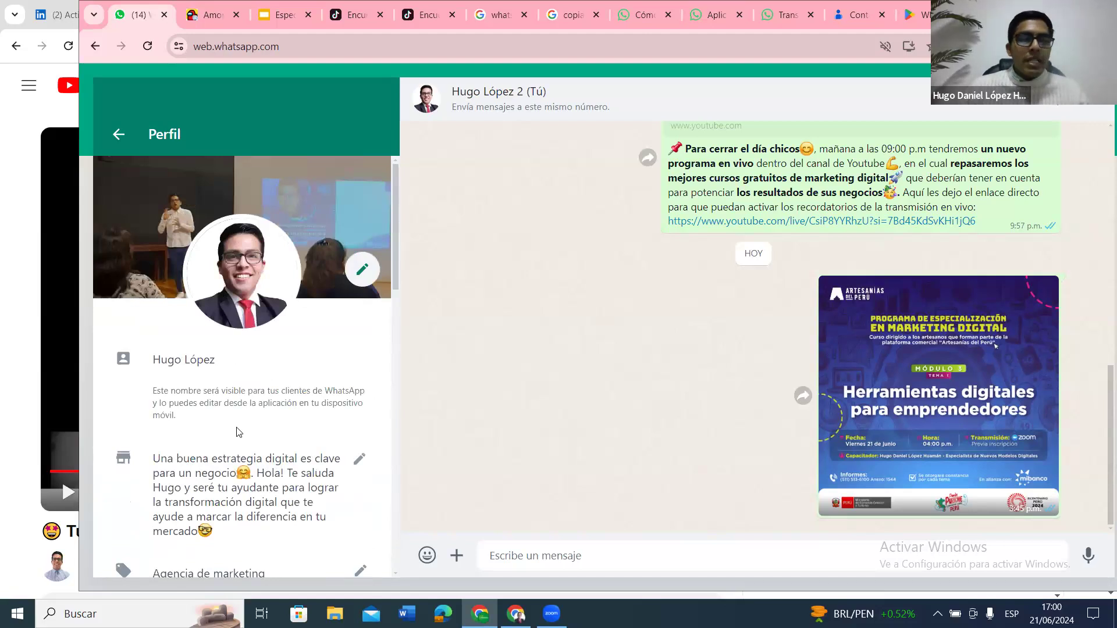
pyautogui.moveTo(213, 301)
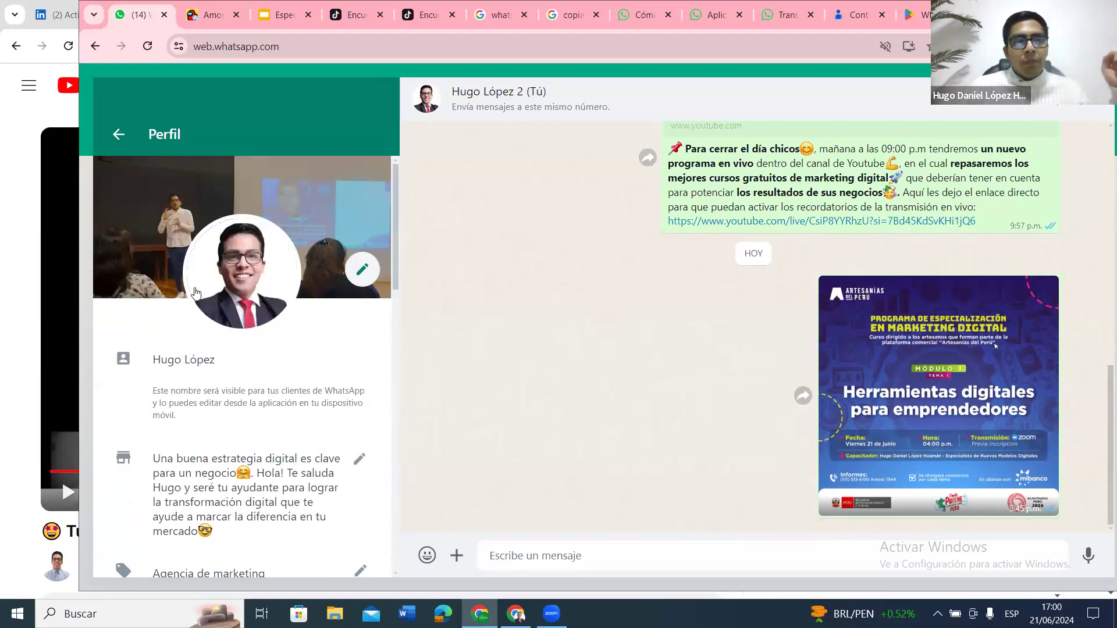
pyautogui.scroll(-1, 261, 233)
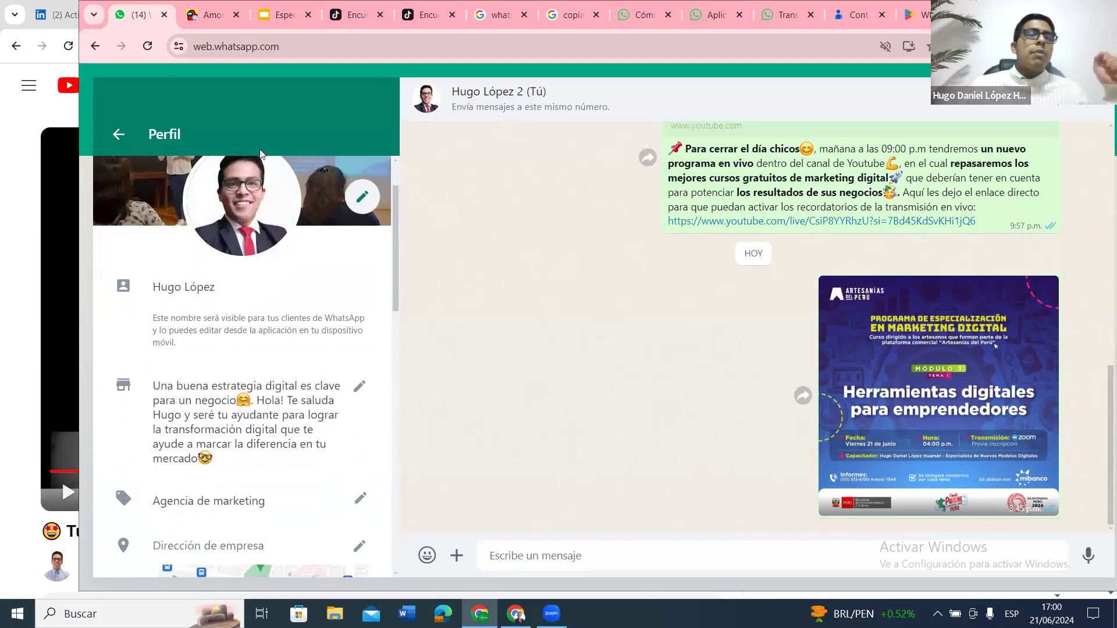
pyautogui.click(120, 135)
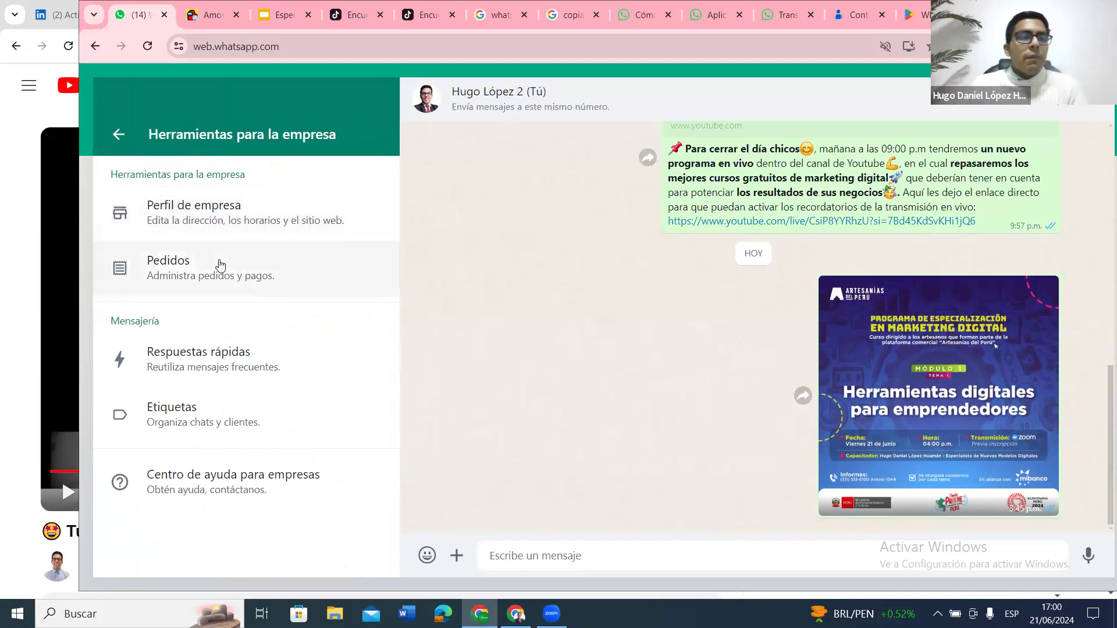
# - Go back to the chat list and open Catálogo from the main menu
pyautogui.click(118, 134)
pyautogui.click(373, 99)
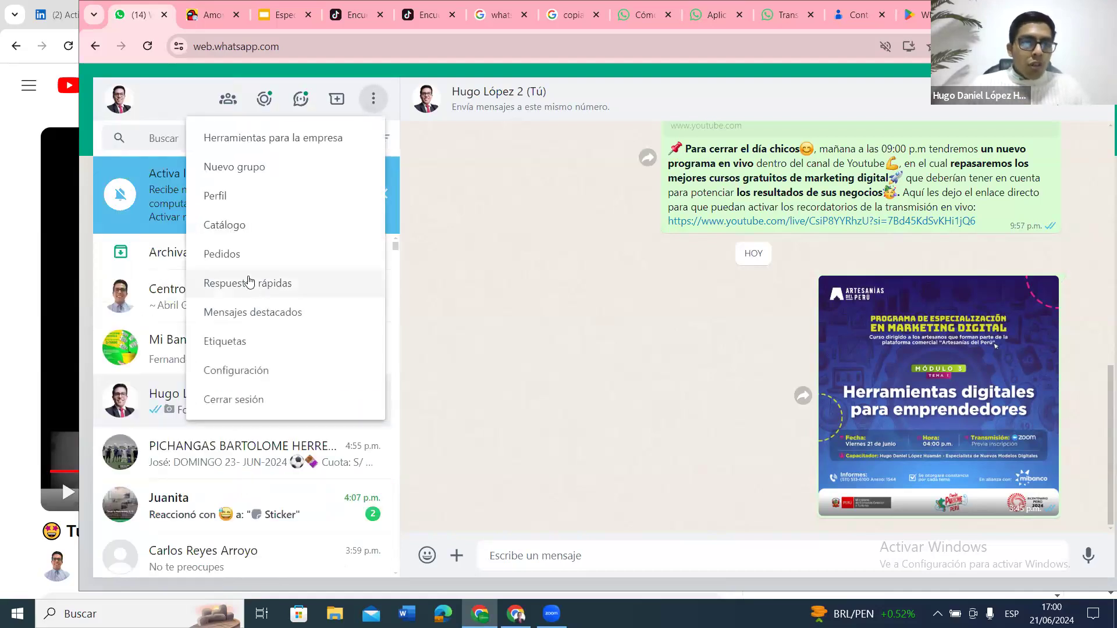
pyautogui.click(273, 237)
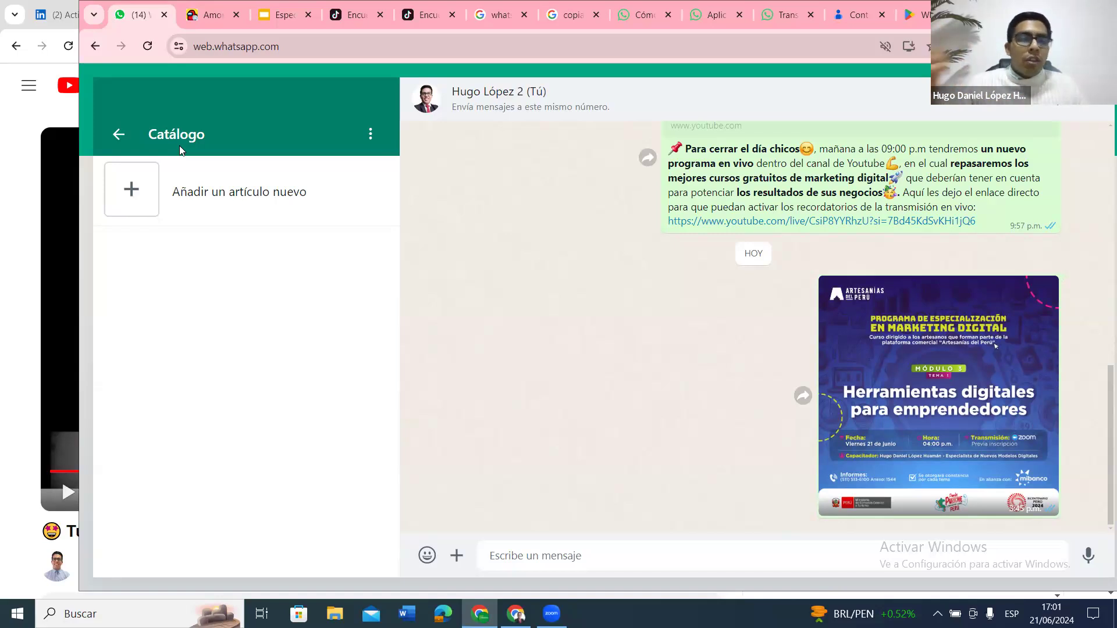
# - Start a new catalog item with the MKT-DIGITAL-7 image
pyautogui.click(137, 192)
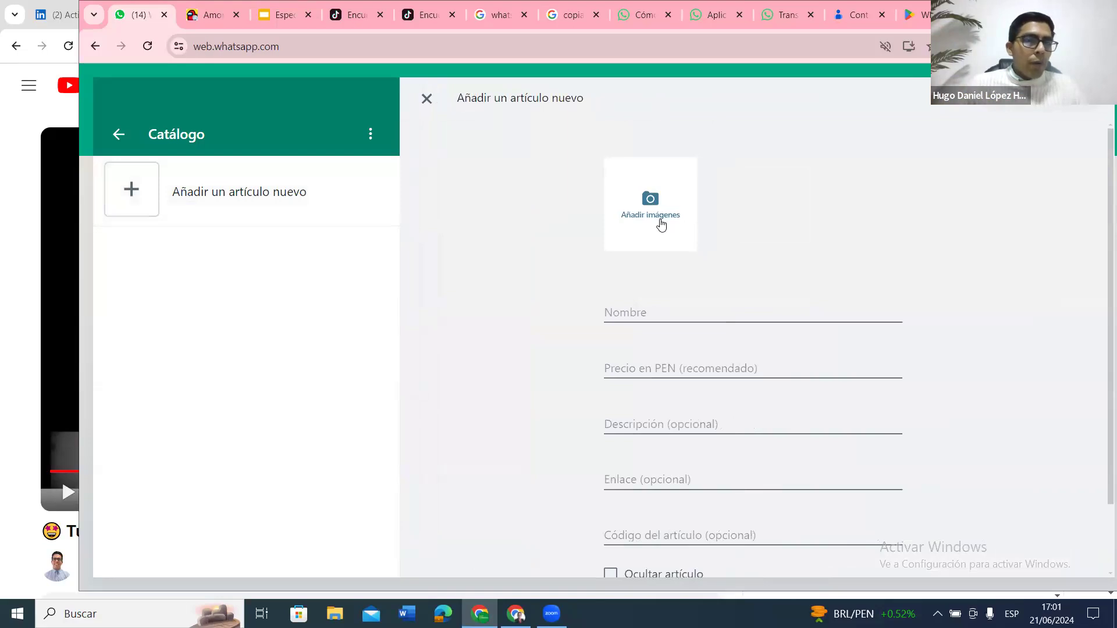
pyautogui.click(661, 221)
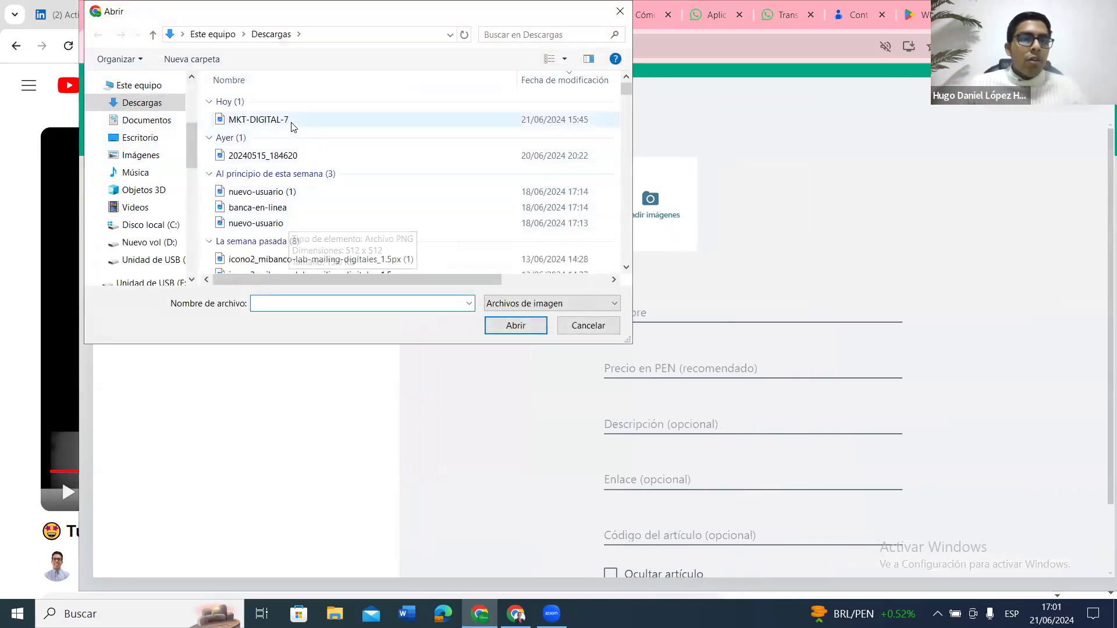
pyautogui.click(290, 121)
pyautogui.click(525, 326)
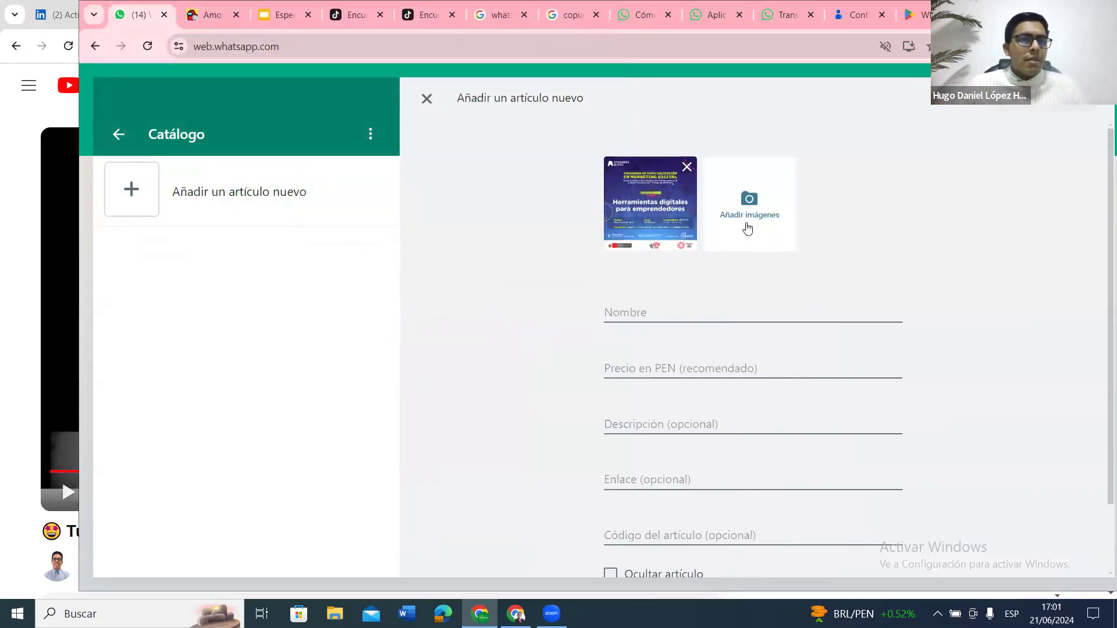
# - Enter name 'Nombre de la artesanía', price 160 PEN and description 'Detalle de la artesanía'
pyautogui.scroll(-2, 698, 285)
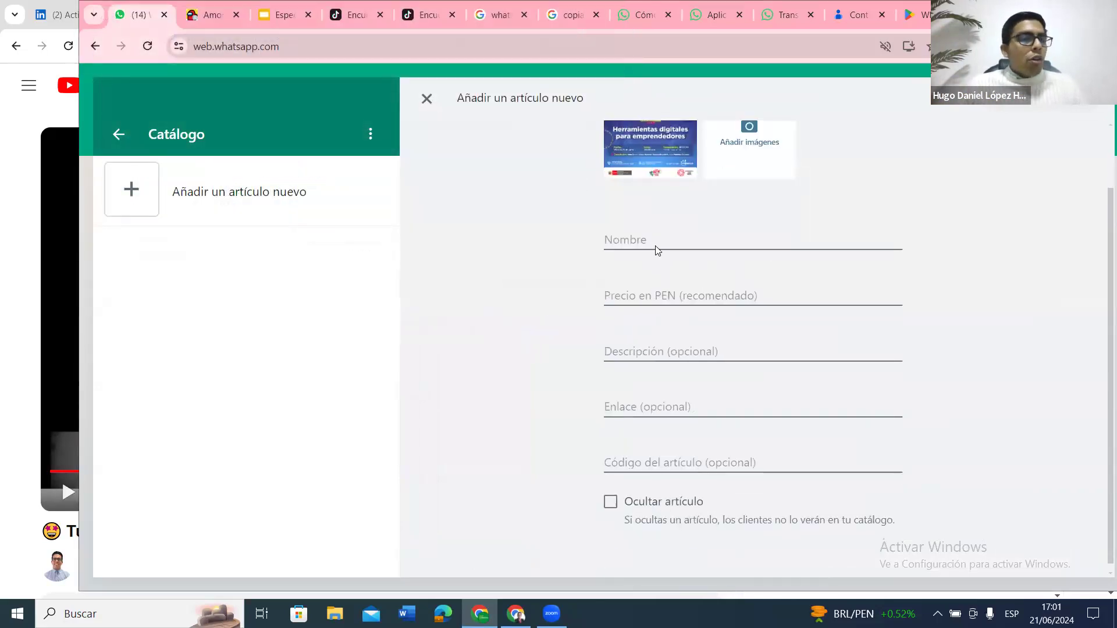
pyautogui.write('Nob')
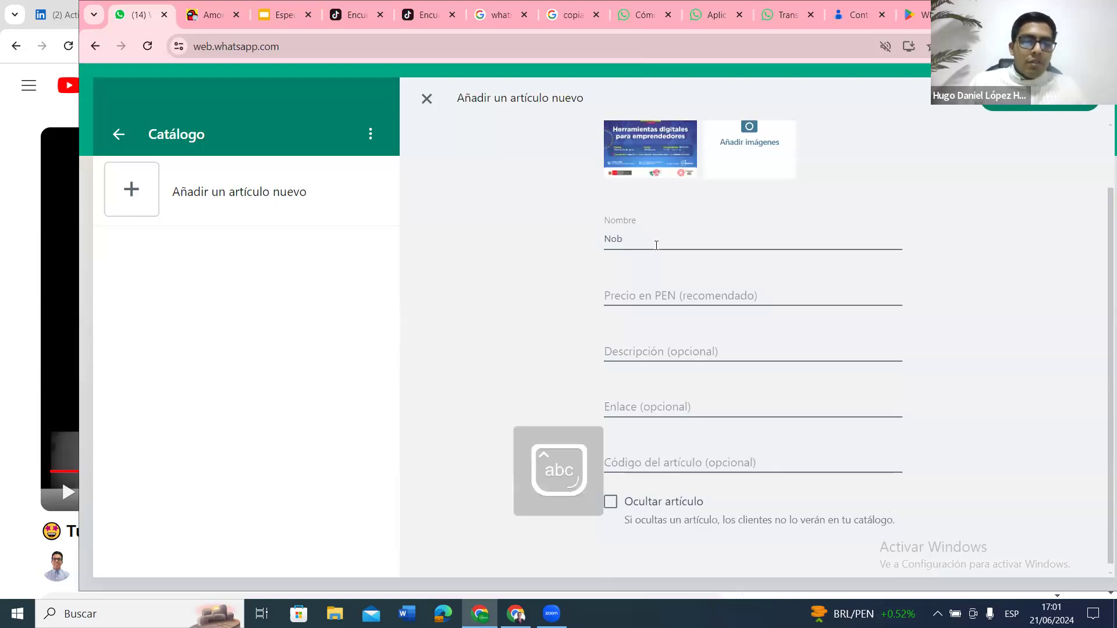
pyautogui.write('bre de la artesania')
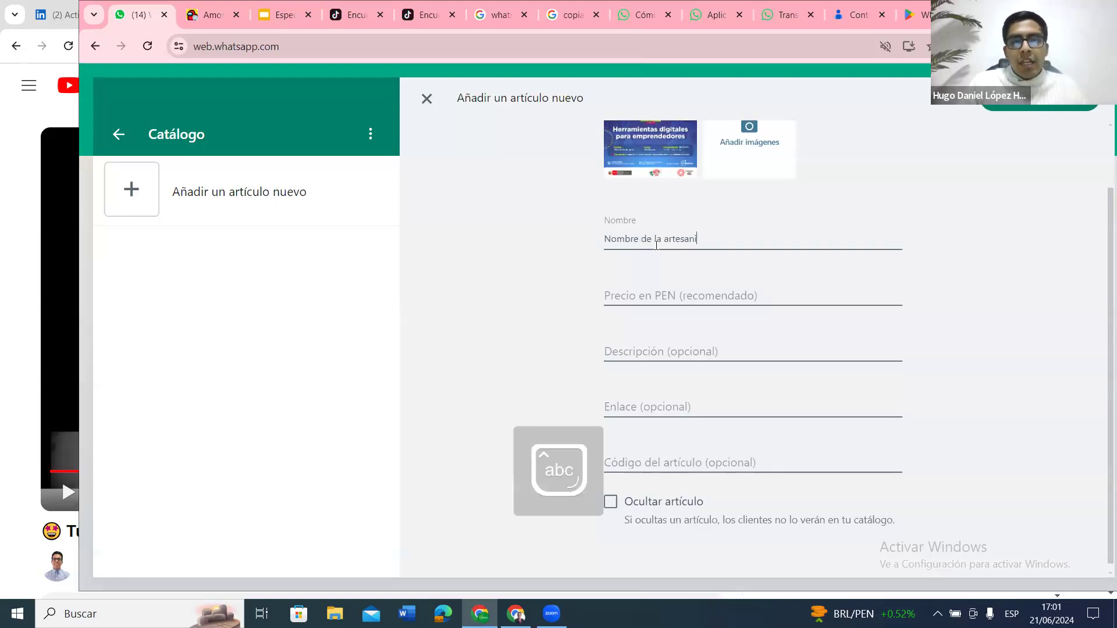
pyautogui.click(596, 306)
pyautogui.write('160')
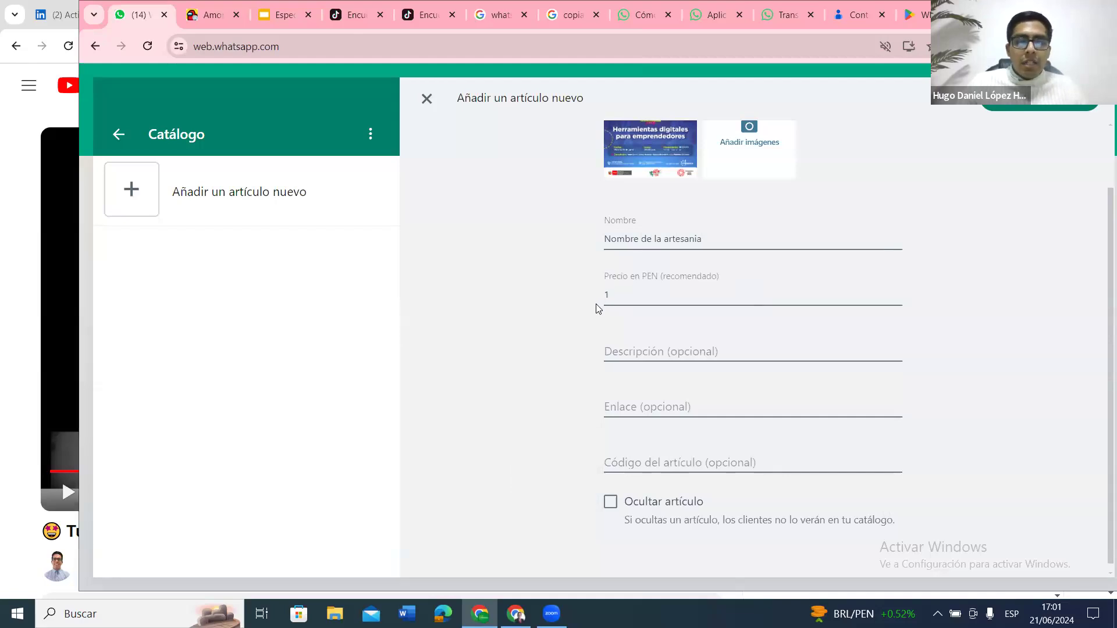
pyautogui.click(619, 349)
pyautogui.write('Deta')
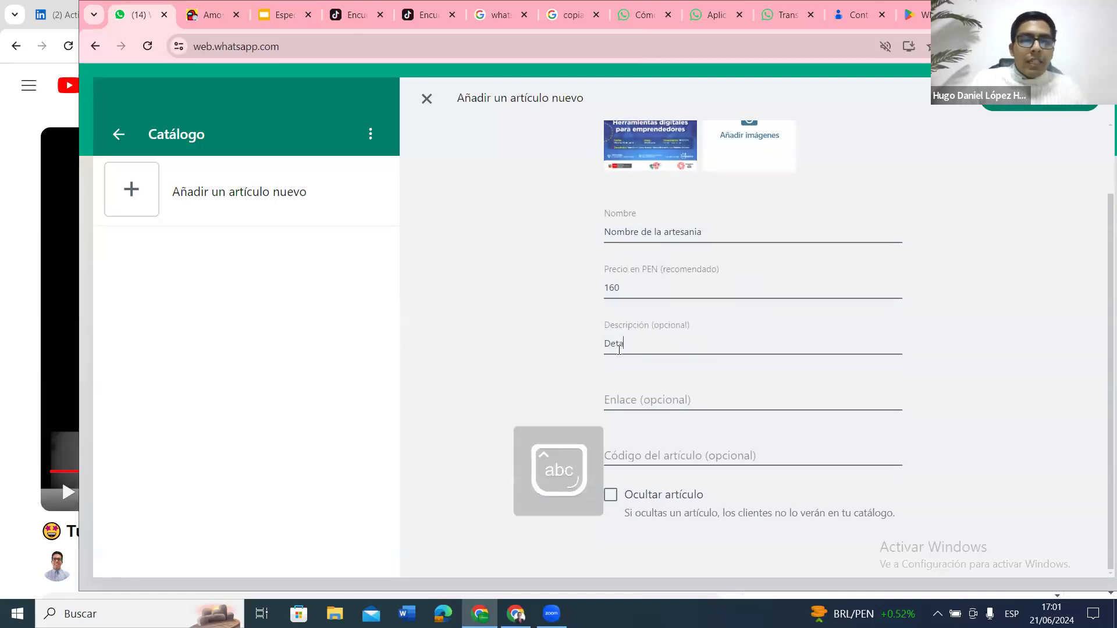
pyautogui.write('lle de la artesania')
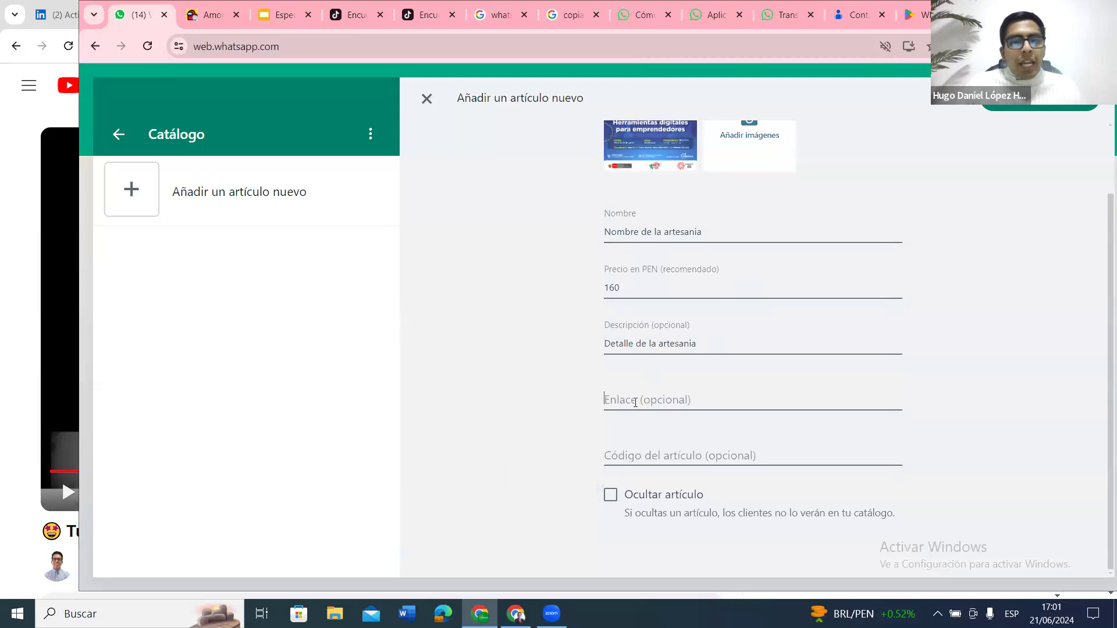
# - Leave the optional link and item code fields blank and save the item
pyautogui.click(719, 393)
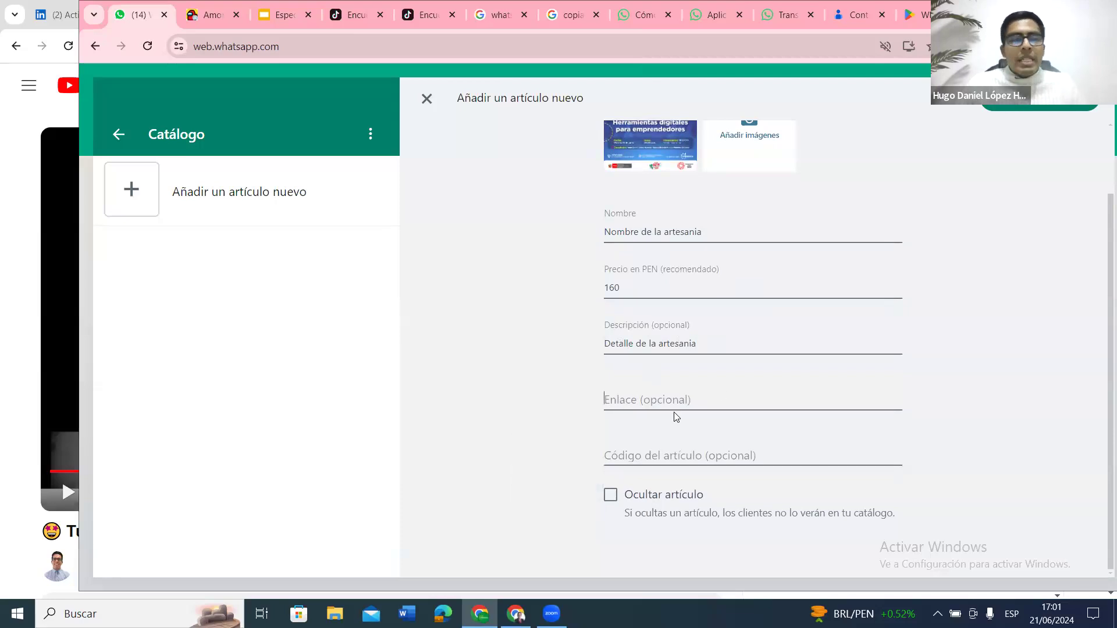
pyautogui.click(690, 449)
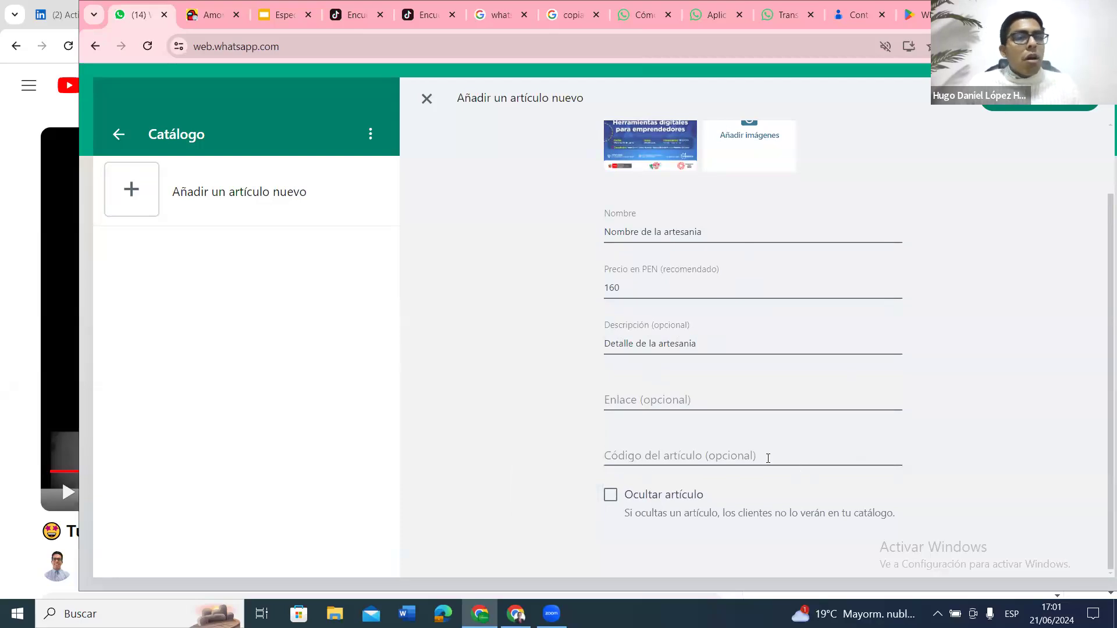
pyautogui.click(629, 406)
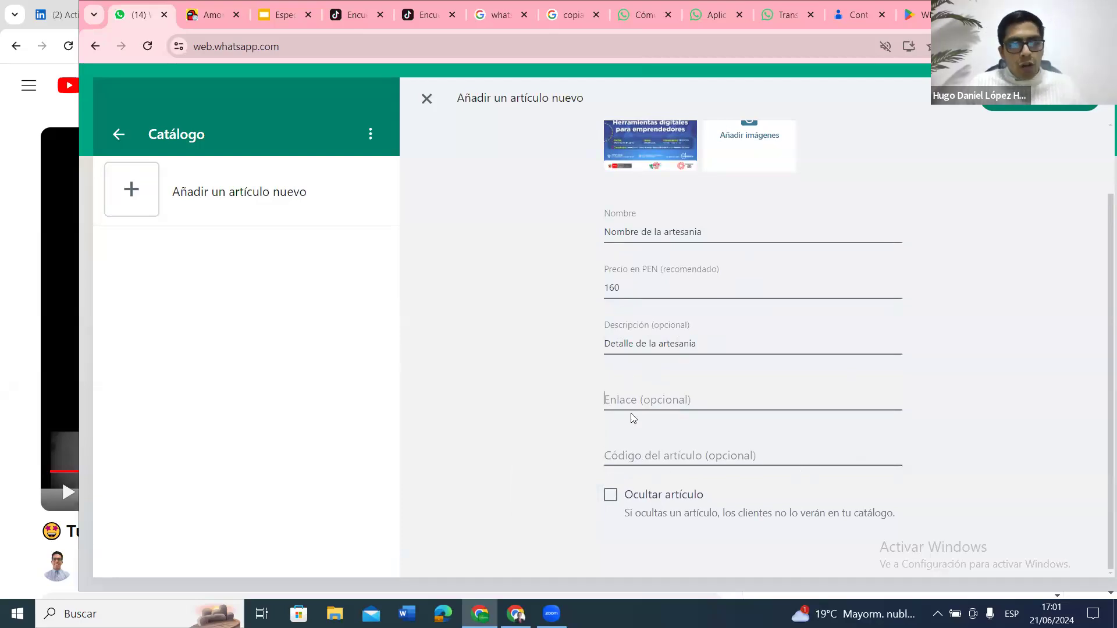
pyautogui.scroll(2, 654, 275)
pyautogui.scroll(-2, 654, 275)
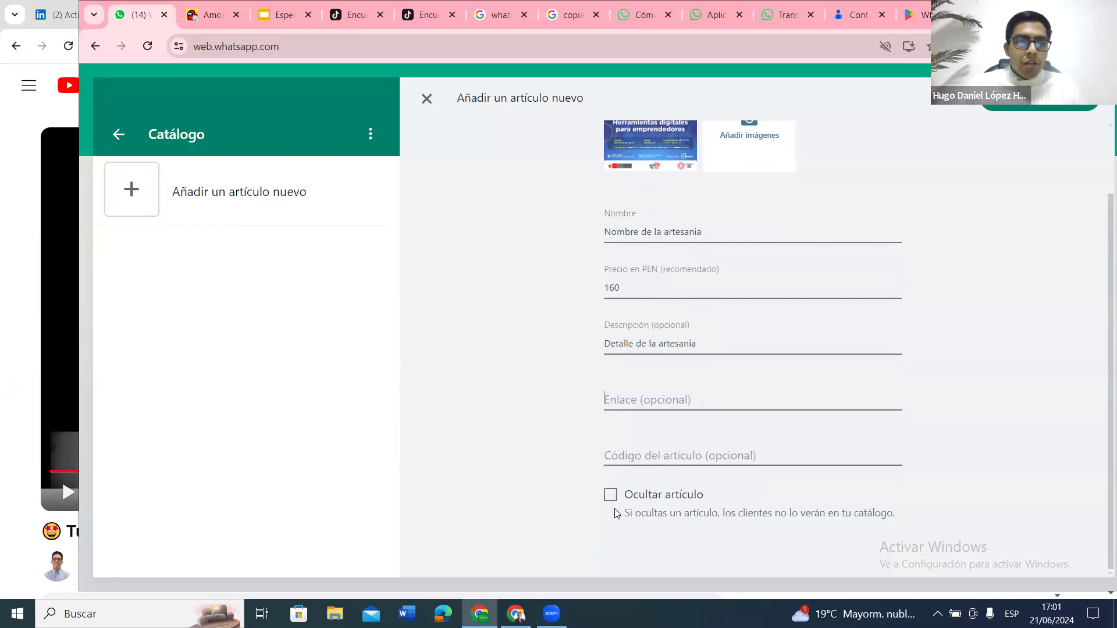
pyautogui.scroll(2, 655, 489)
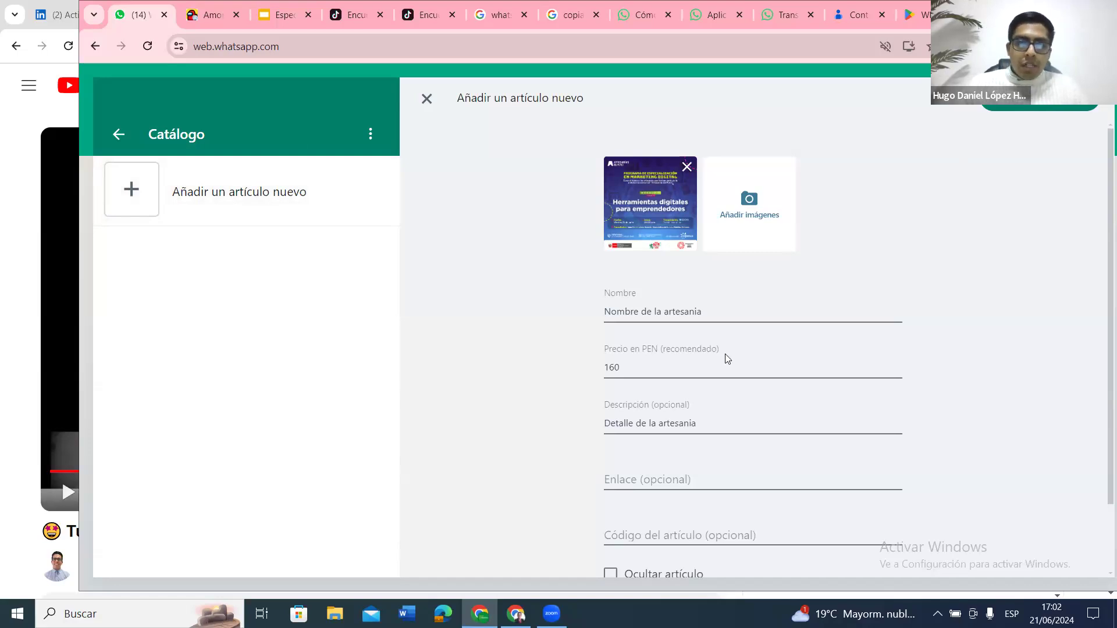
pyautogui.press('Return')
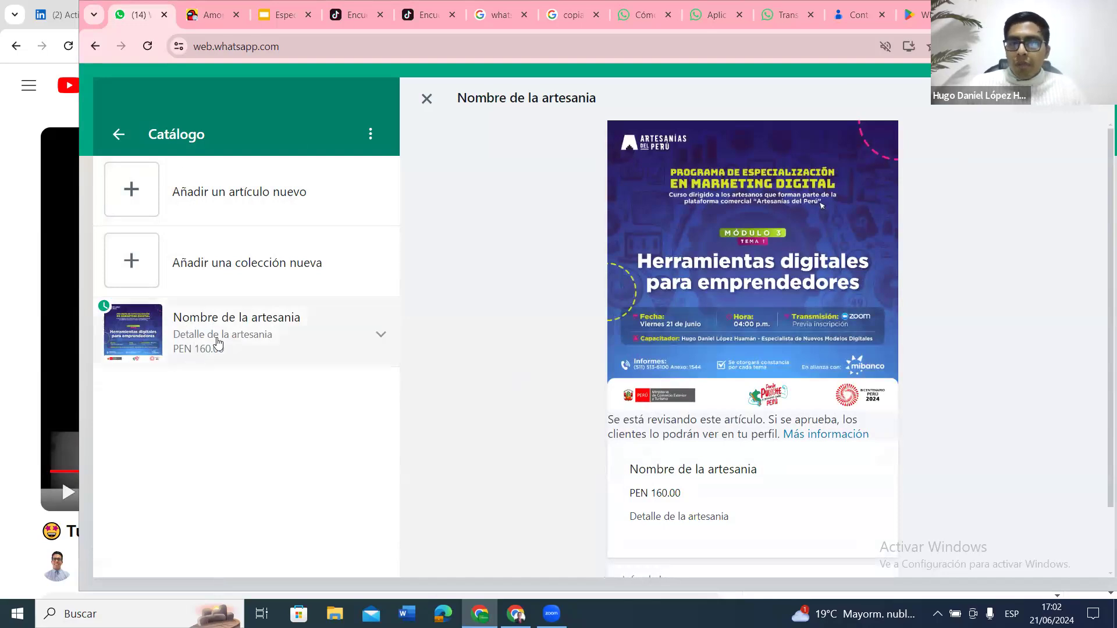
# - Scroll the Nombre de la artesania detail to review its flyer, PEN 160.00 price and review status
pyautogui.scroll(-2, 651, 349)
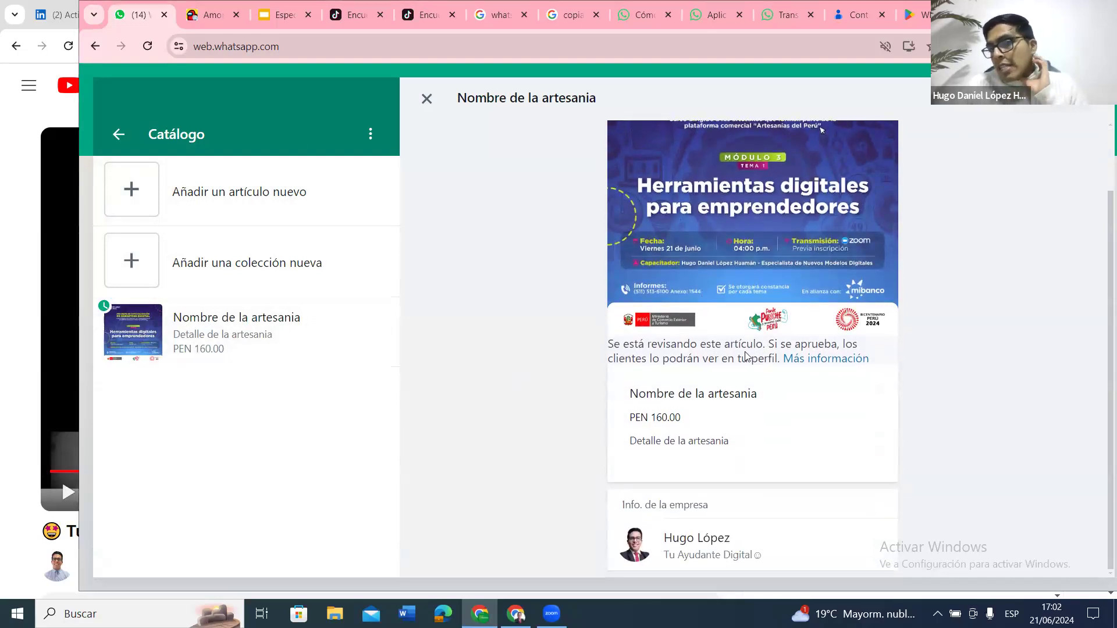
pyautogui.scroll(2, 745, 356)
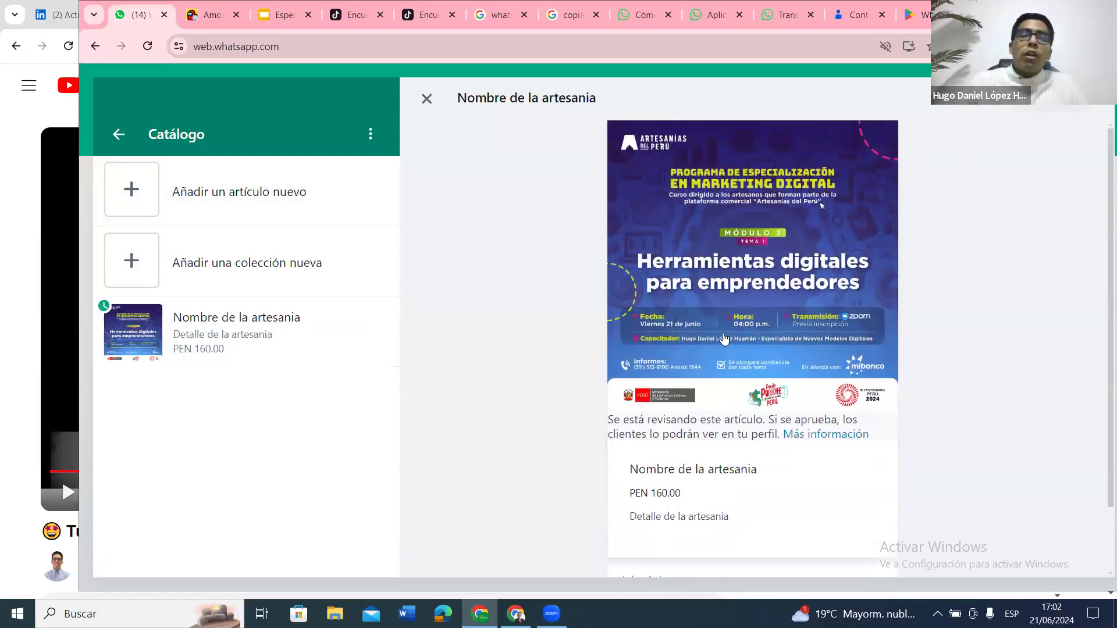
pyautogui.scroll(-1, 724, 338)
pyautogui.scroll(1, 723, 339)
pyautogui.scroll(-1, 724, 338)
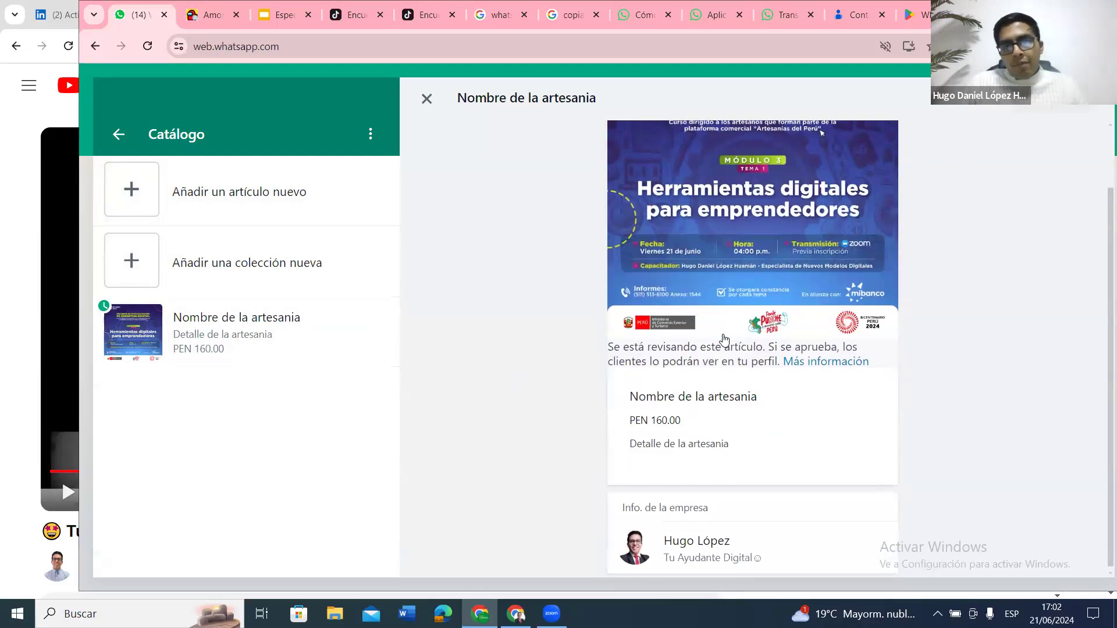
pyautogui.scroll(-1, 724, 339)
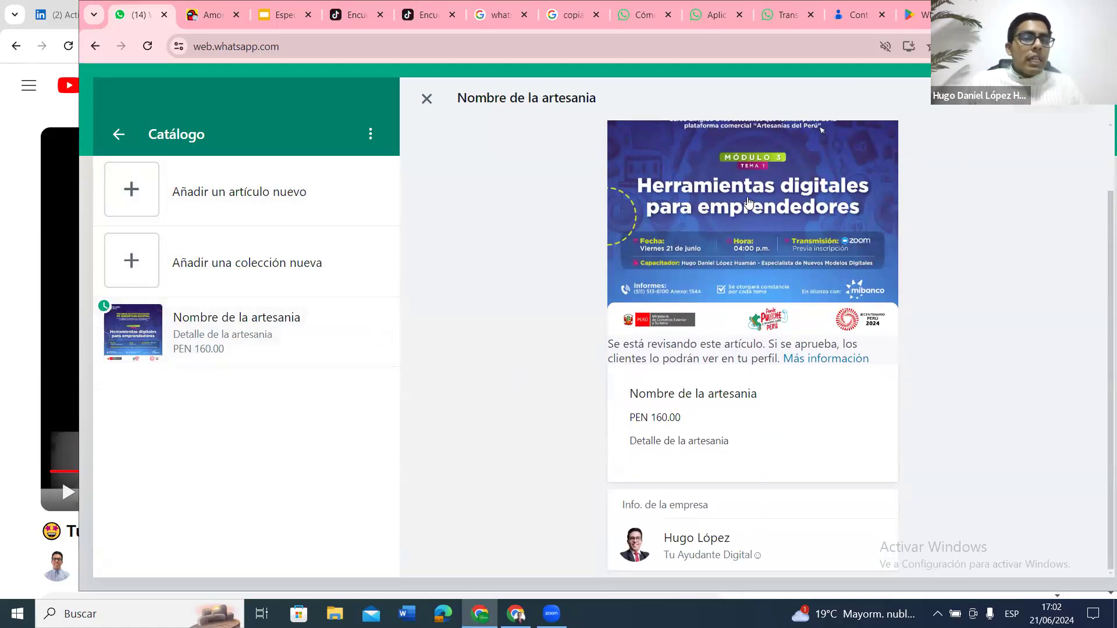
pyautogui.scroll(2, 745, 192)
pyautogui.scroll(-2, 717, 399)
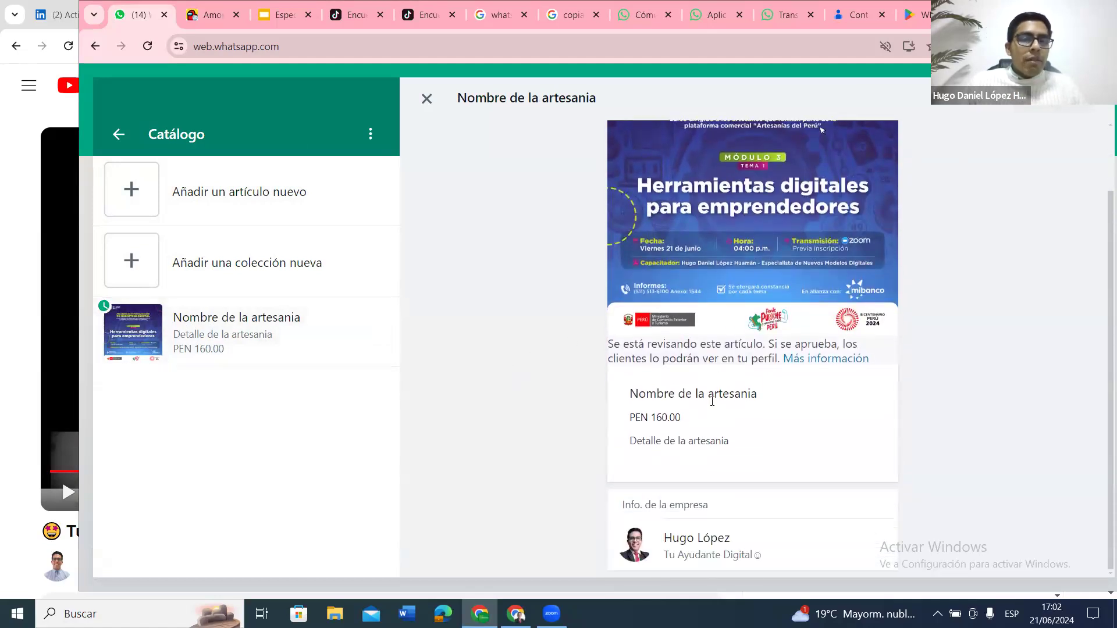
pyautogui.scroll(2, 698, 378)
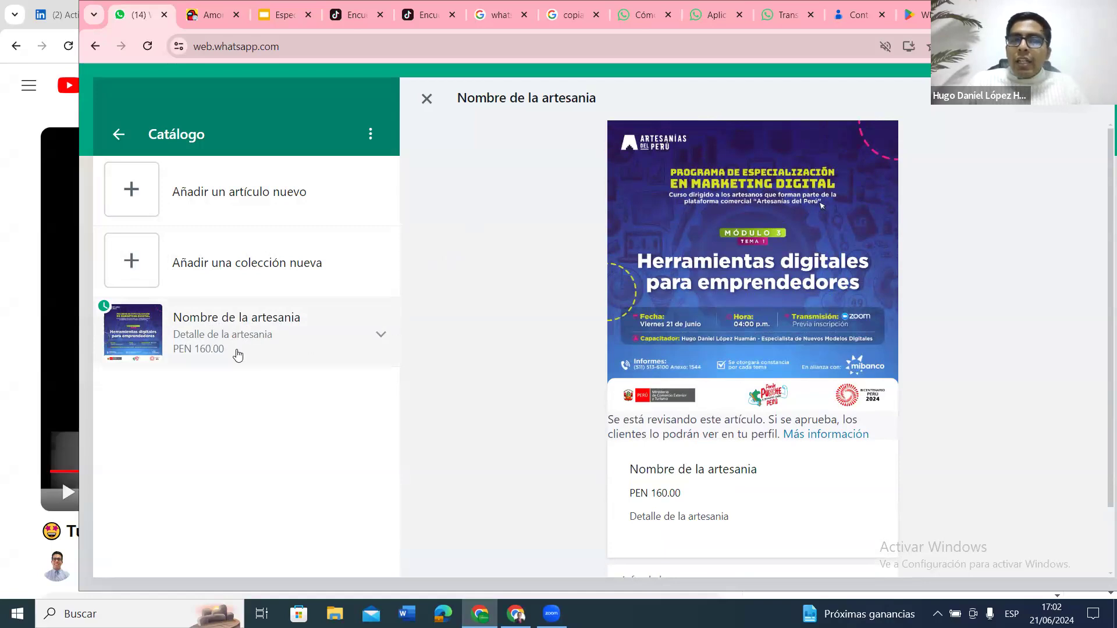
# - Create a 'Zapatillas Nike' catalogue collection containing the Nombre de la artesania item and save it
pyautogui.click(226, 262)
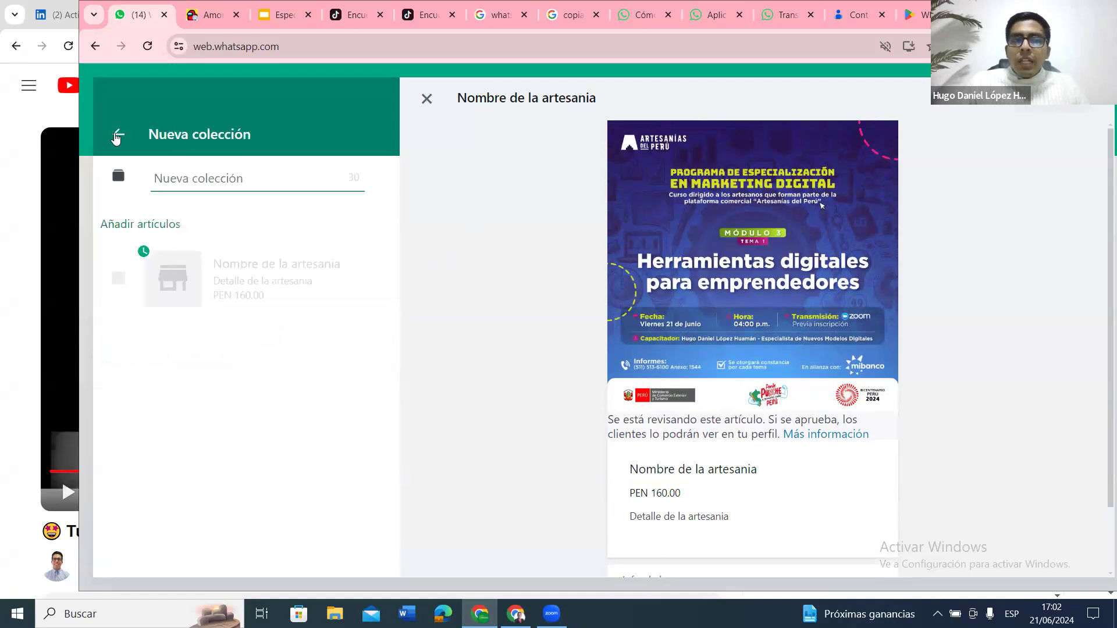
pyautogui.click(117, 135)
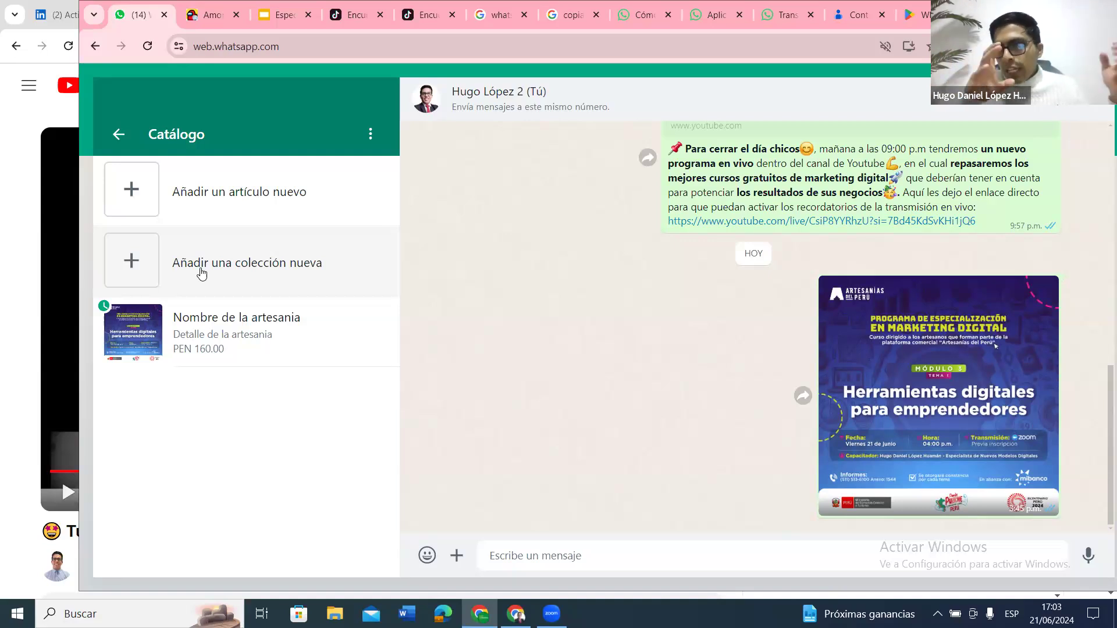
pyautogui.click(202, 273)
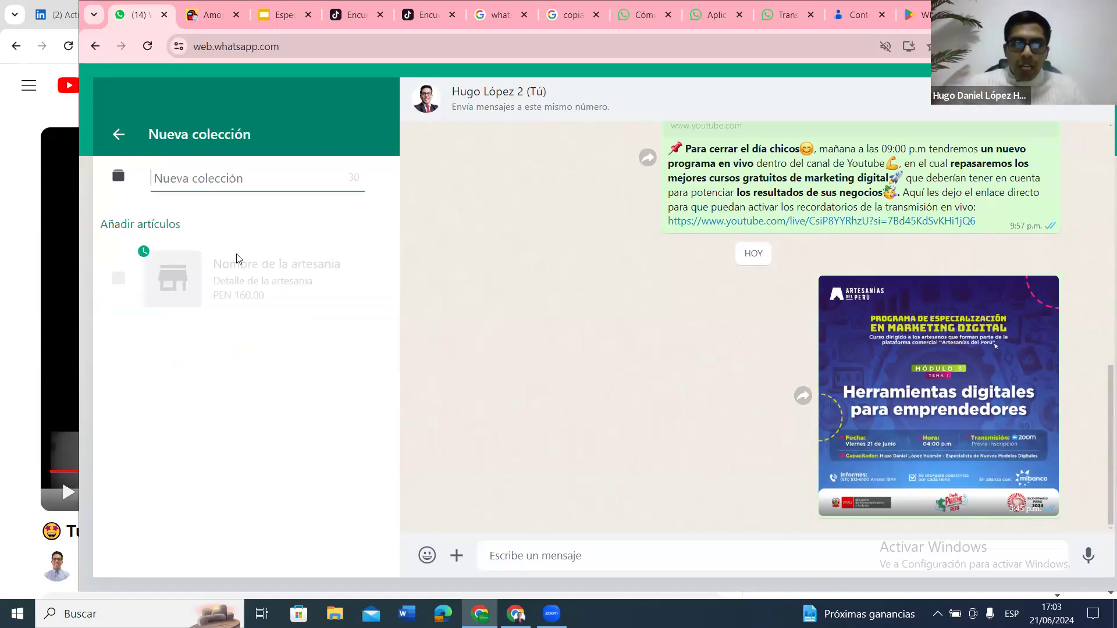
pyautogui.write('Zapati')
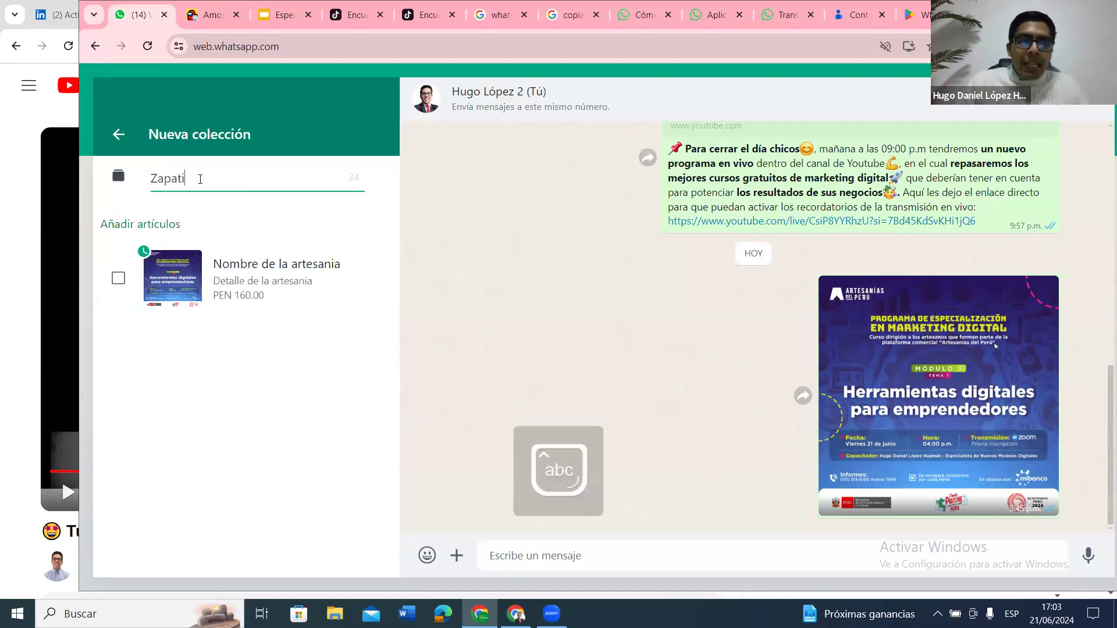
pyautogui.write('llas Nike')
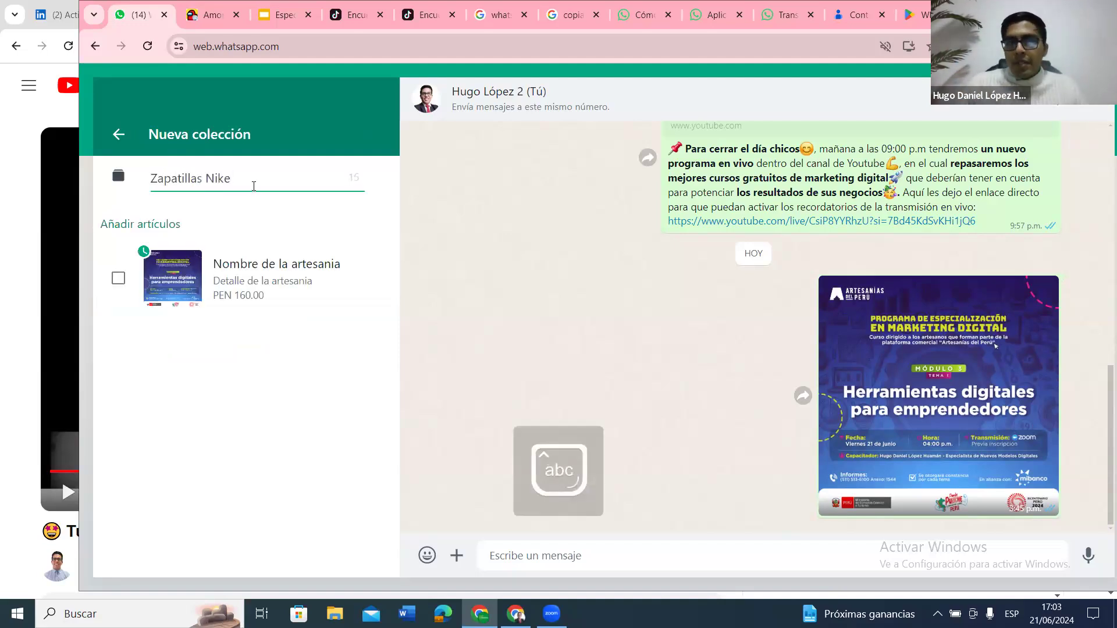
pyautogui.moveTo(256, 184); pyautogui.dragTo(150, 180)
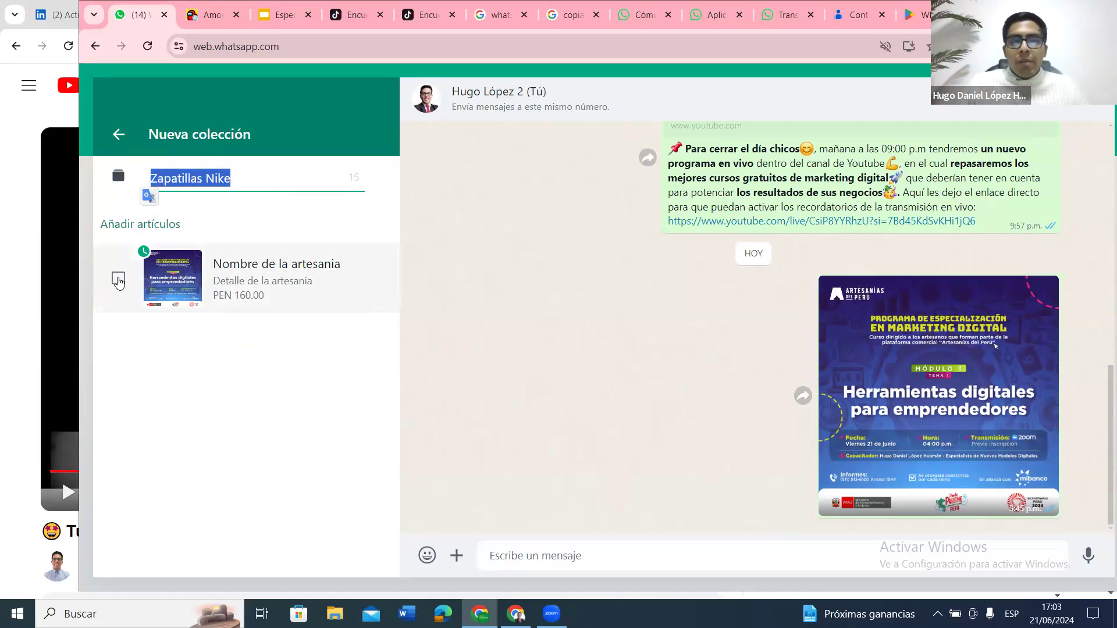
pyautogui.click(118, 279)
pyautogui.click(350, 543)
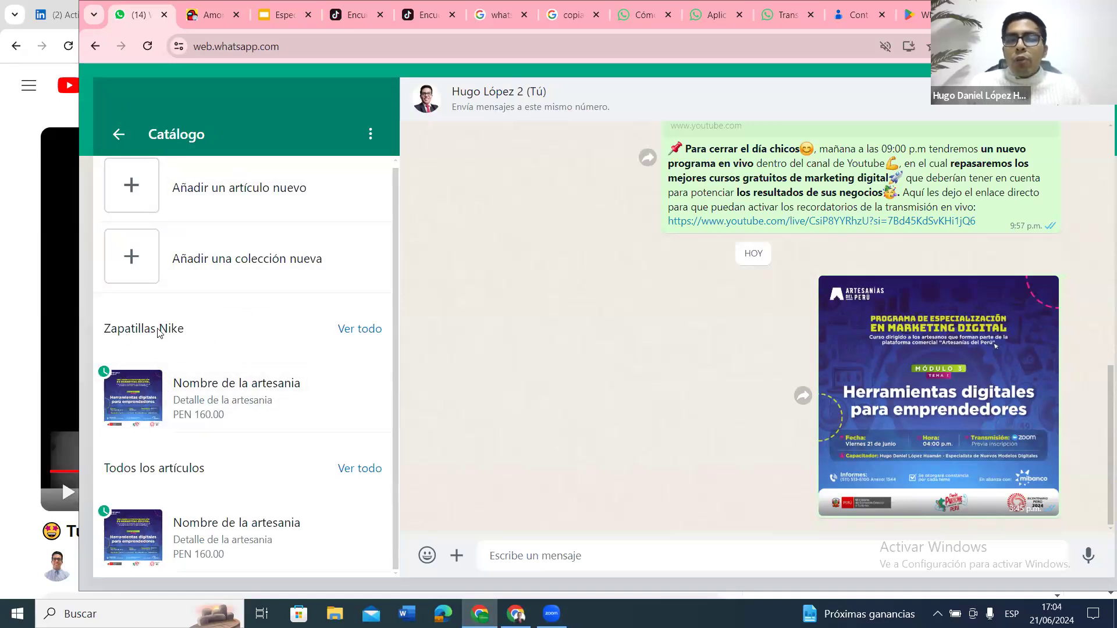
# - View all items in Zapatillas Nike, then return to review the catalogue overview
pyautogui.click(359, 333)
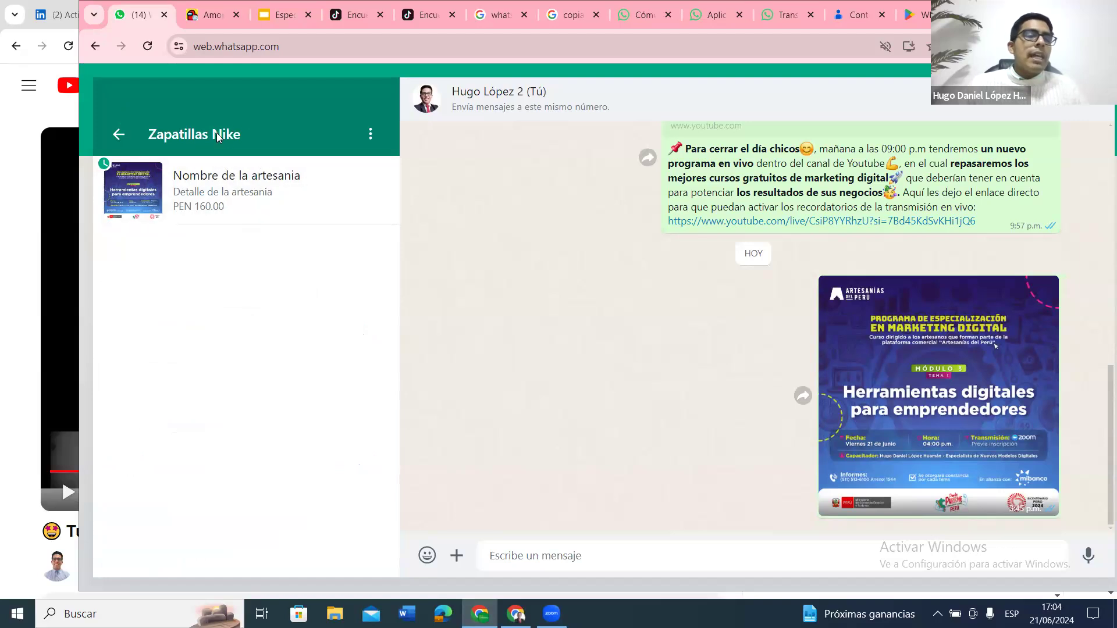
pyautogui.click(116, 135)
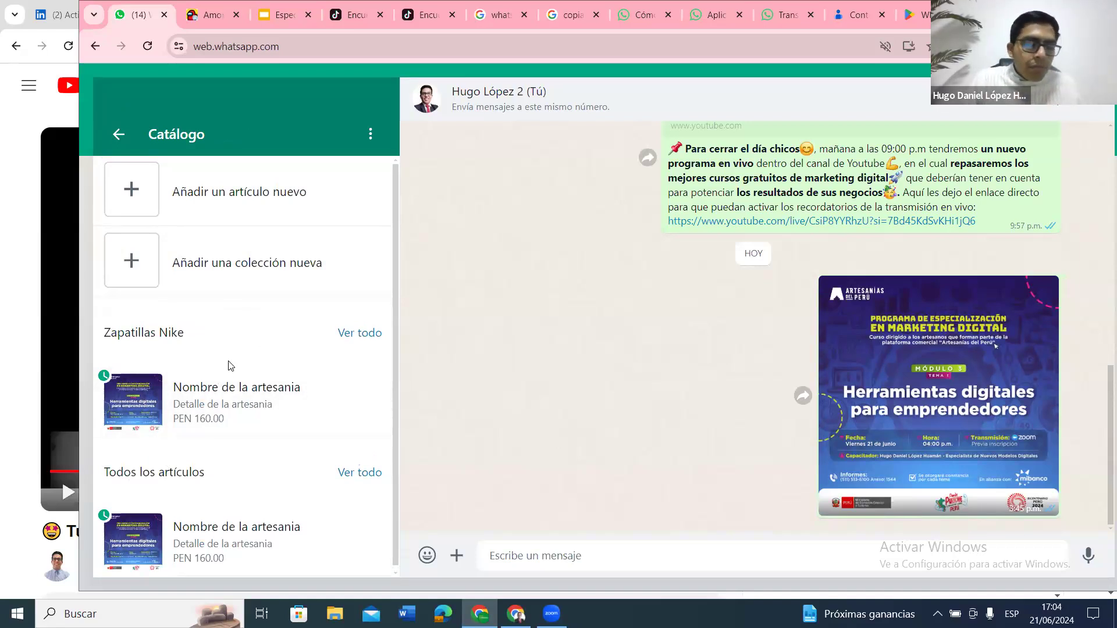
pyautogui.scroll(-1, 262, 364)
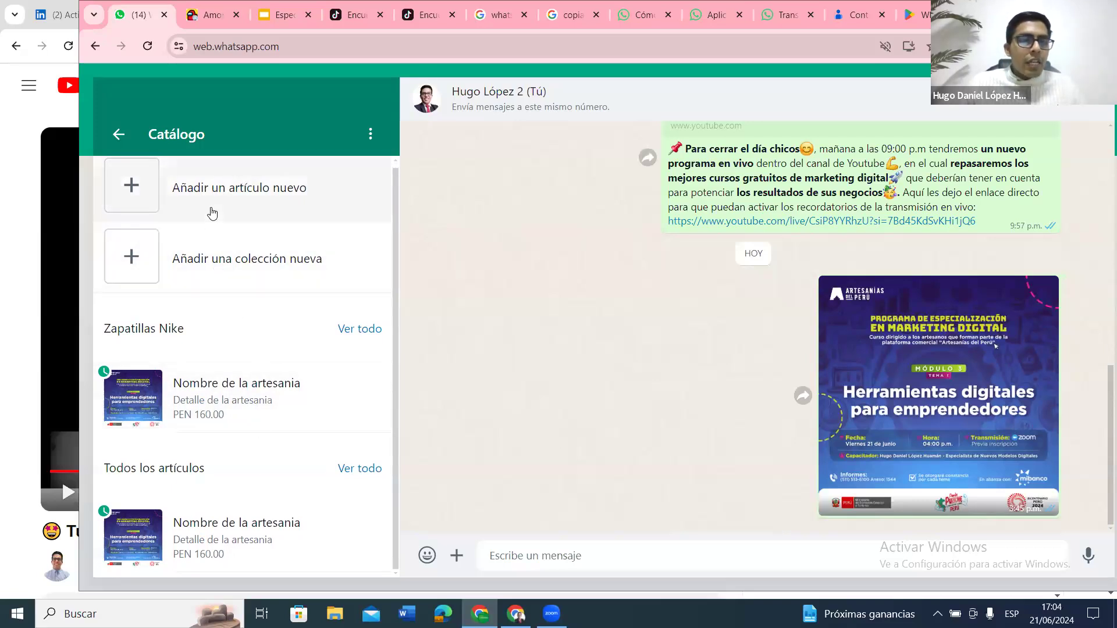
pyautogui.scroll(1, 212, 335)
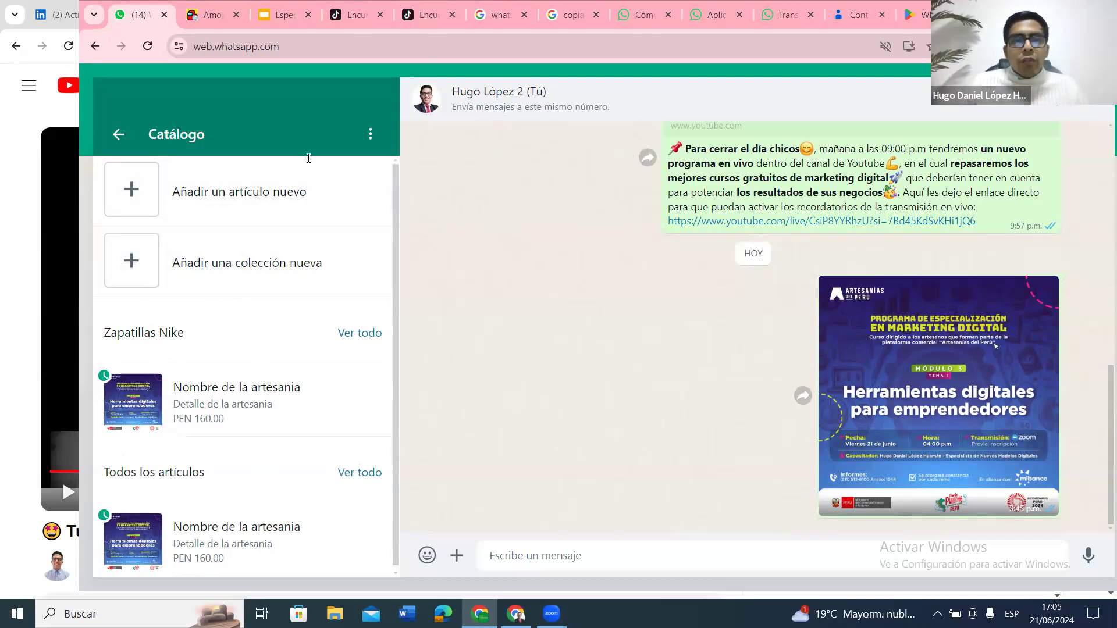
# - Close the catalogue and briefly open the Etiquetas labels list before returning to chats
pyautogui.press('Escape')
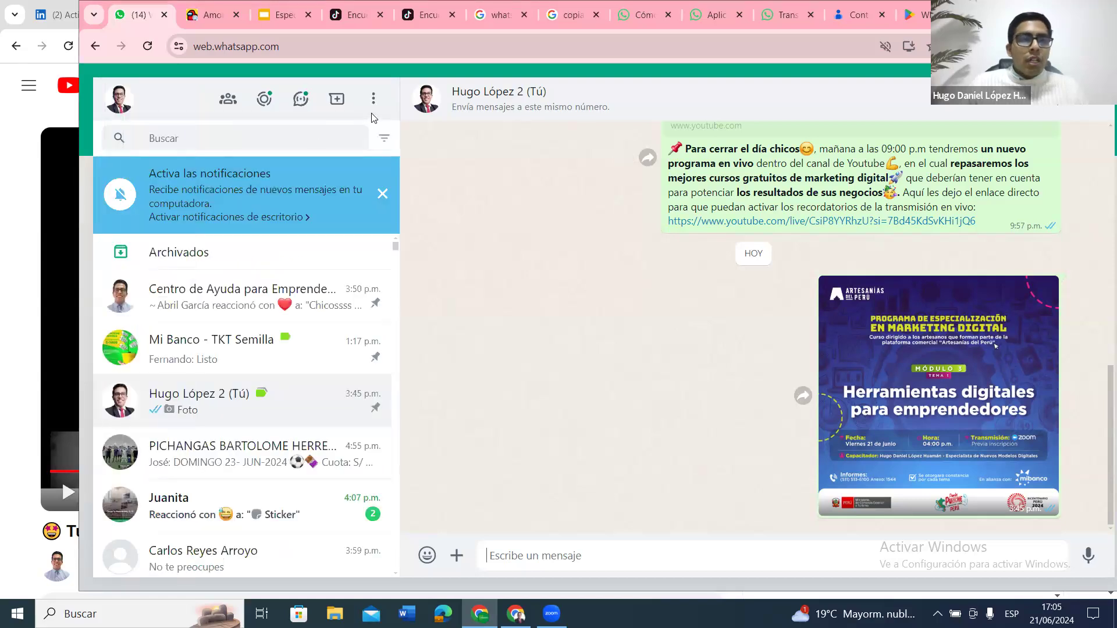
pyautogui.click(373, 101)
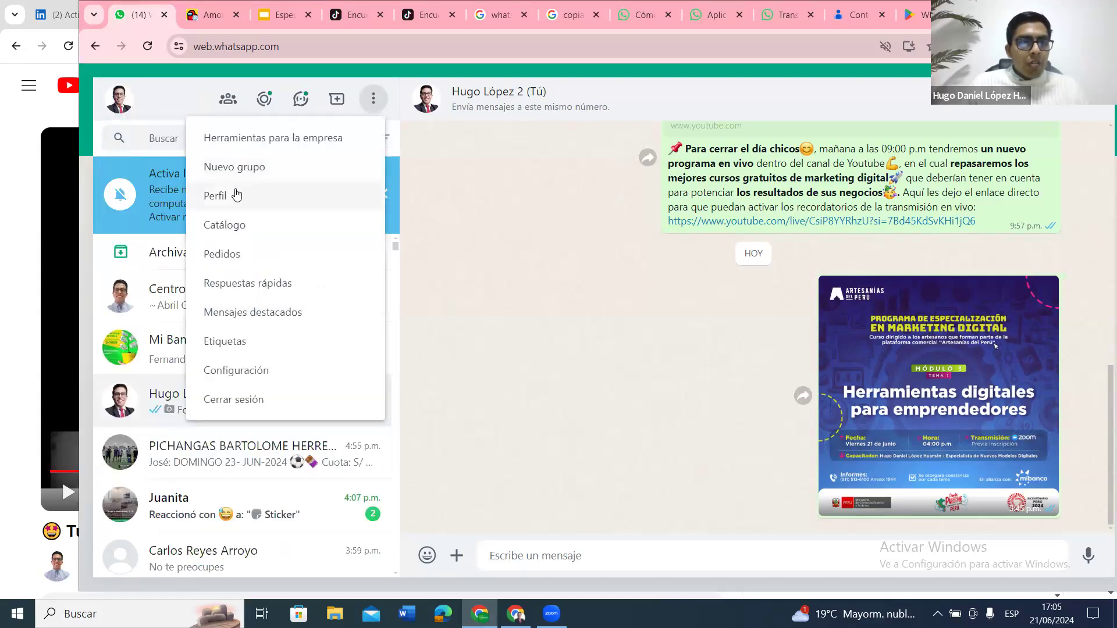
pyautogui.click(245, 347)
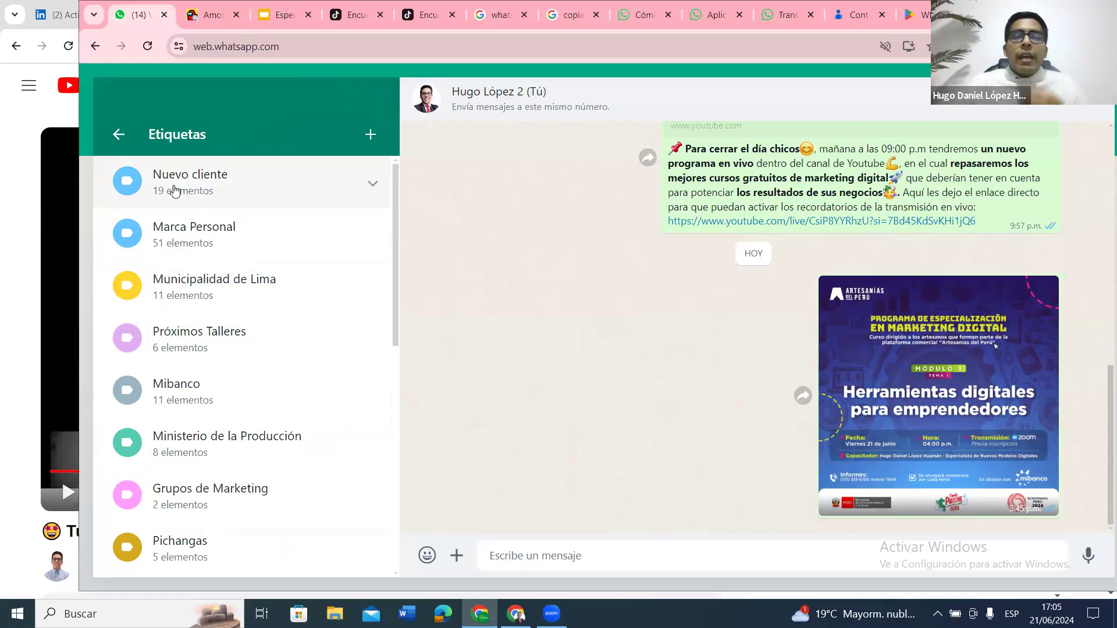
pyautogui.click(118, 134)
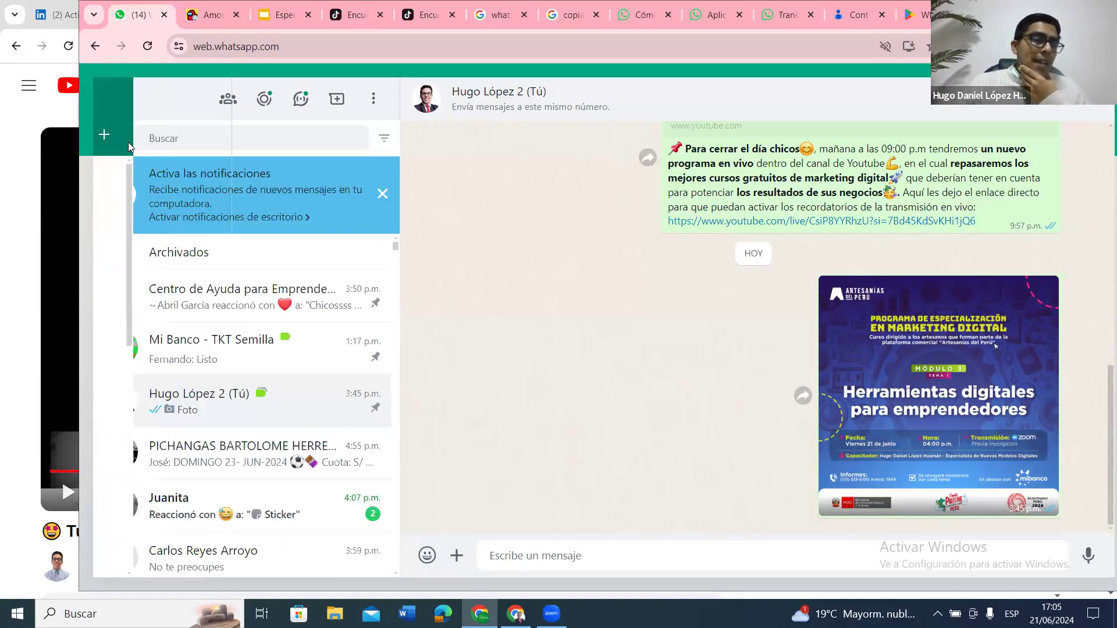
# - Scroll up and down through the chat list
pyautogui.scroll(-8, 235, 420)
pyautogui.scroll(10, 235, 407)
pyautogui.scroll(-8, 235, 399)
pyautogui.scroll(-15, 235, 399)
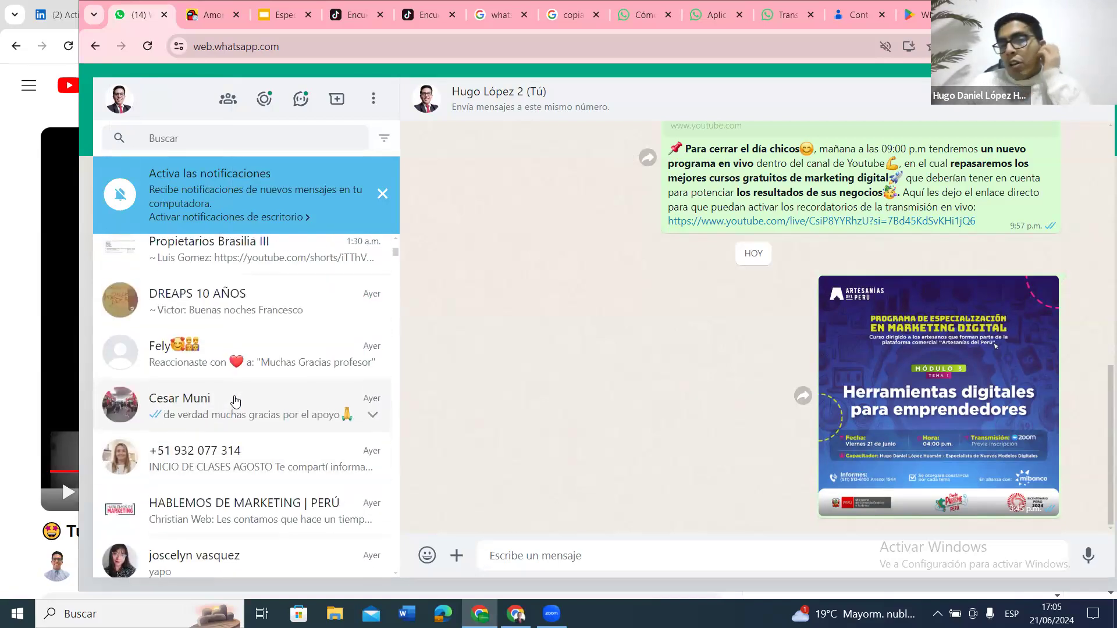
pyautogui.scroll(6, 235, 399)
pyautogui.scroll(8, 235, 400)
pyautogui.scroll(-12, 236, 404)
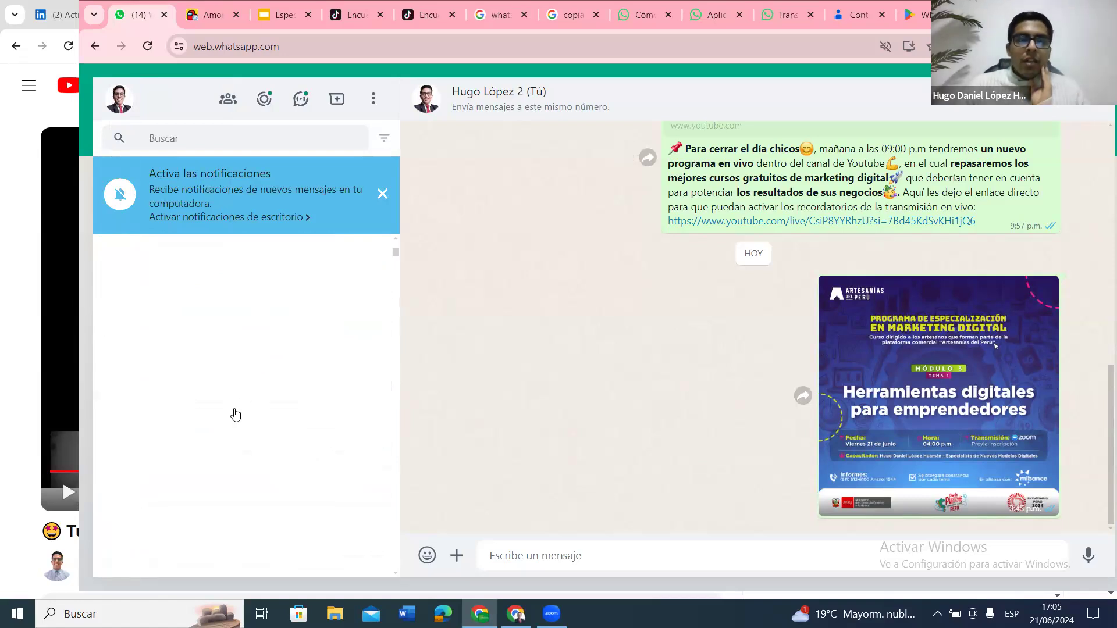
pyautogui.scroll(5, 287, 288)
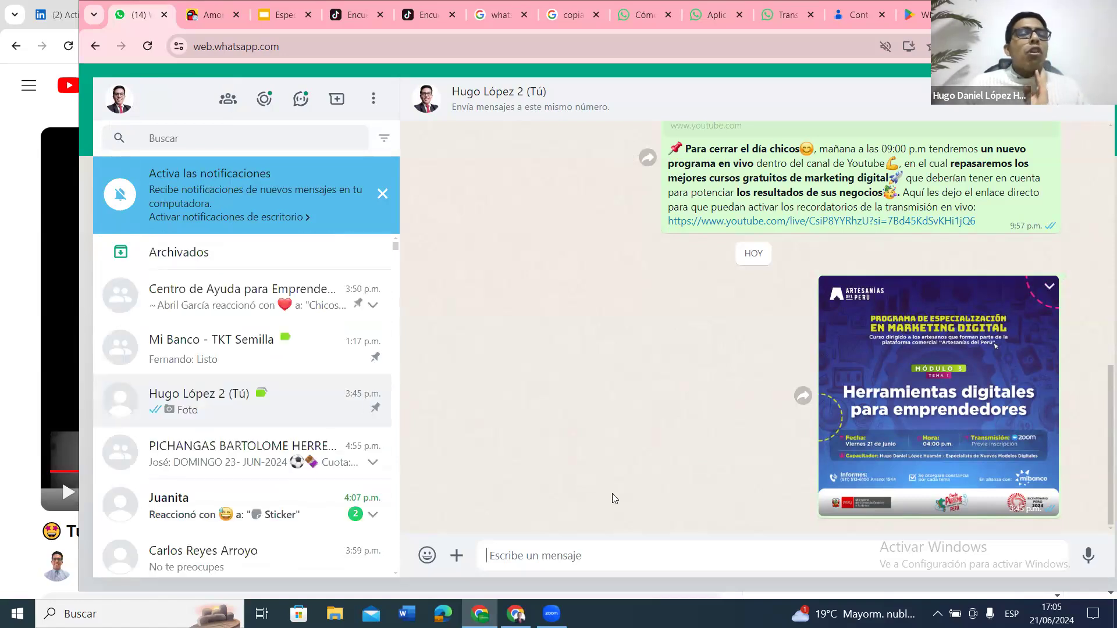
pyautogui.scroll(-10, 214, 396)
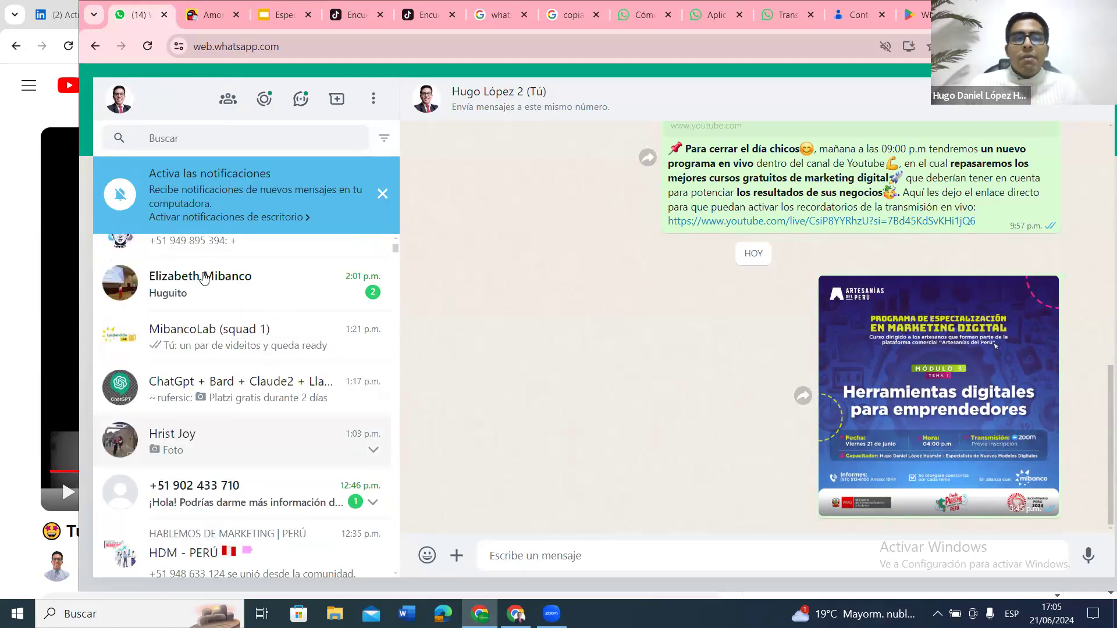
pyautogui.scroll(10, 203, 279)
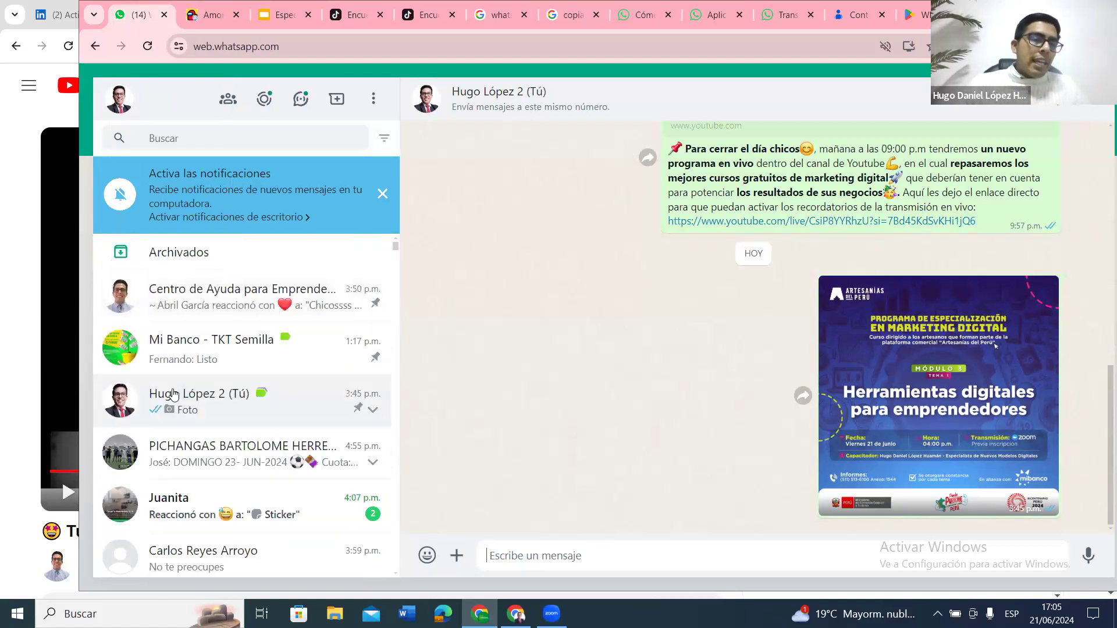
pyautogui.scroll(-2, 175, 396)
pyautogui.scroll(-4, 172, 394)
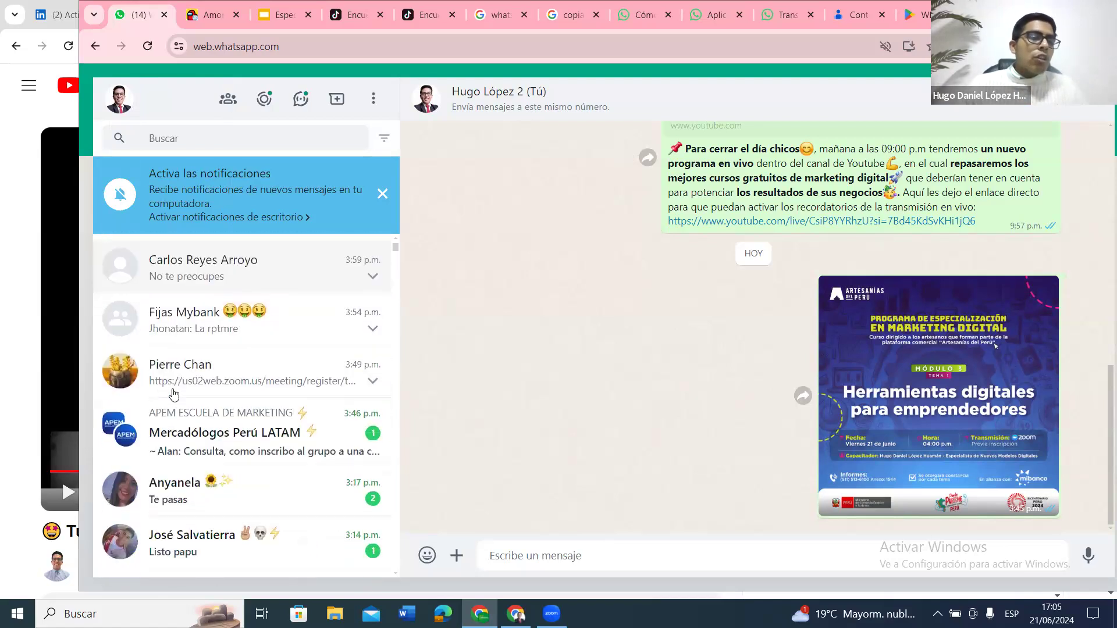
pyautogui.scroll(5, 172, 394)
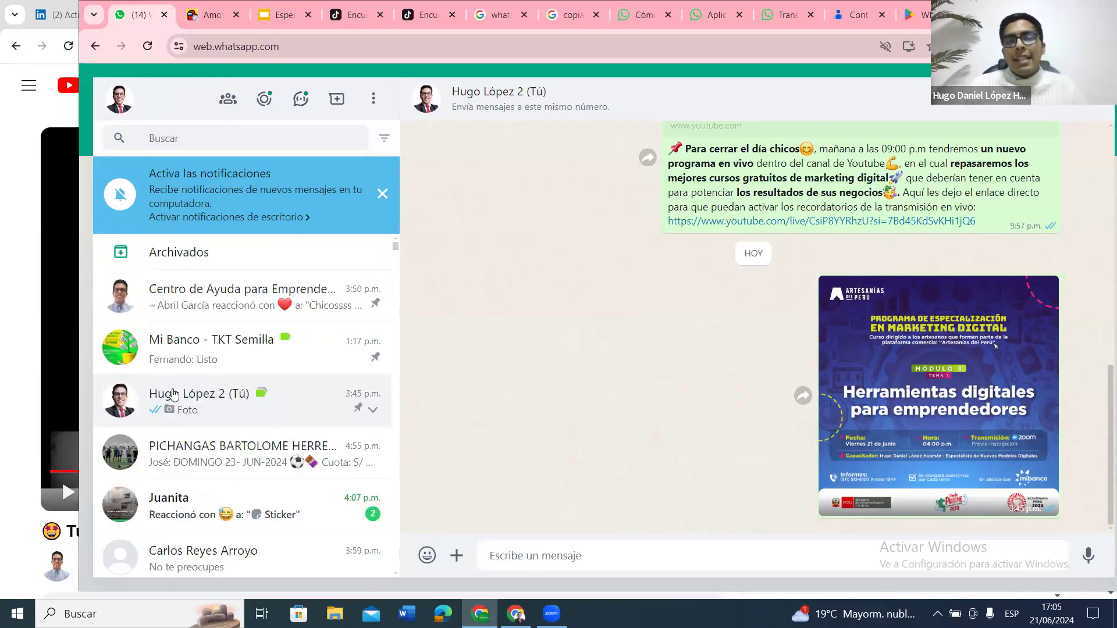
pyautogui.scroll(-1, 192, 355)
pyautogui.scroll(-3, 198, 349)
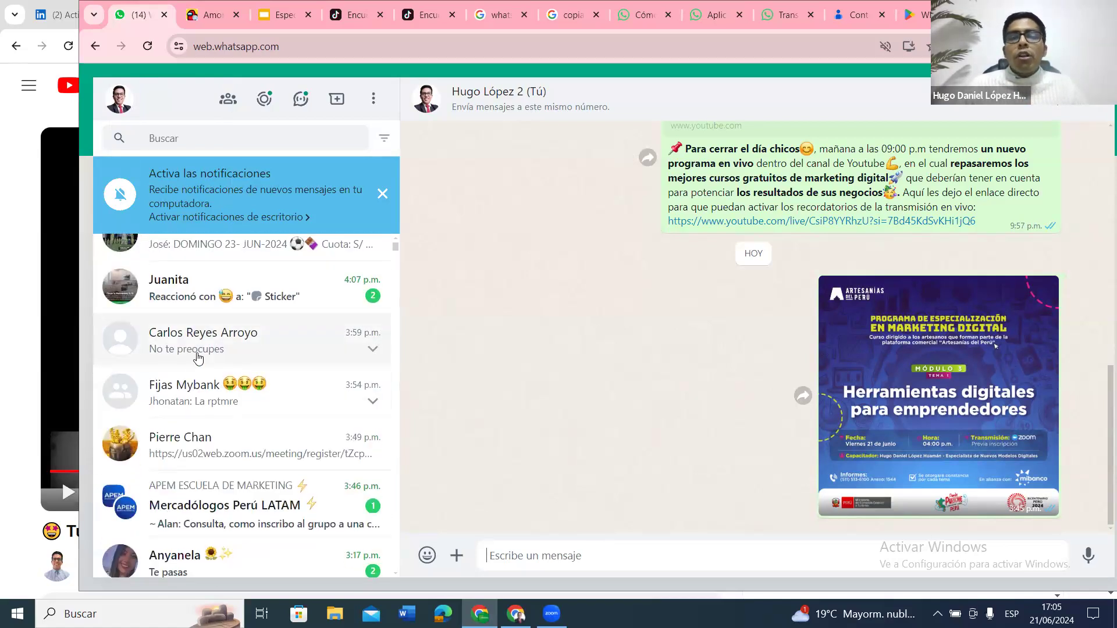
pyautogui.scroll(3, 242, 304)
pyautogui.scroll(-5, 233, 349)
pyautogui.scroll(-5, 228, 390)
pyautogui.scroll(10, 236, 408)
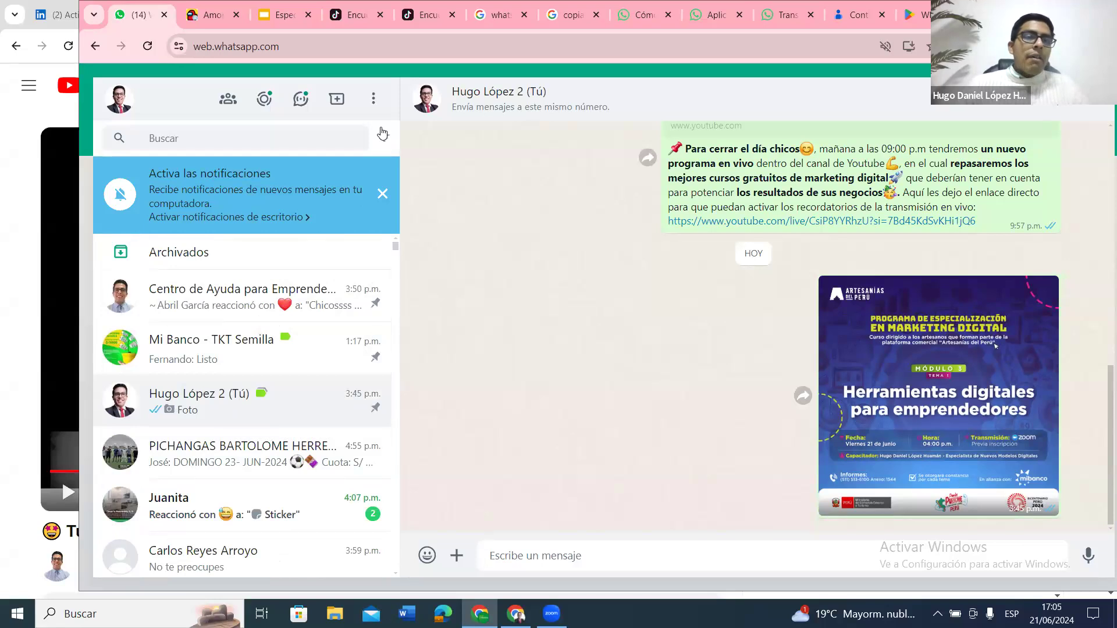
# - Open the Etiquetas labels list, scan it, then return to the chats
pyautogui.click(374, 99)
pyautogui.click(237, 344)
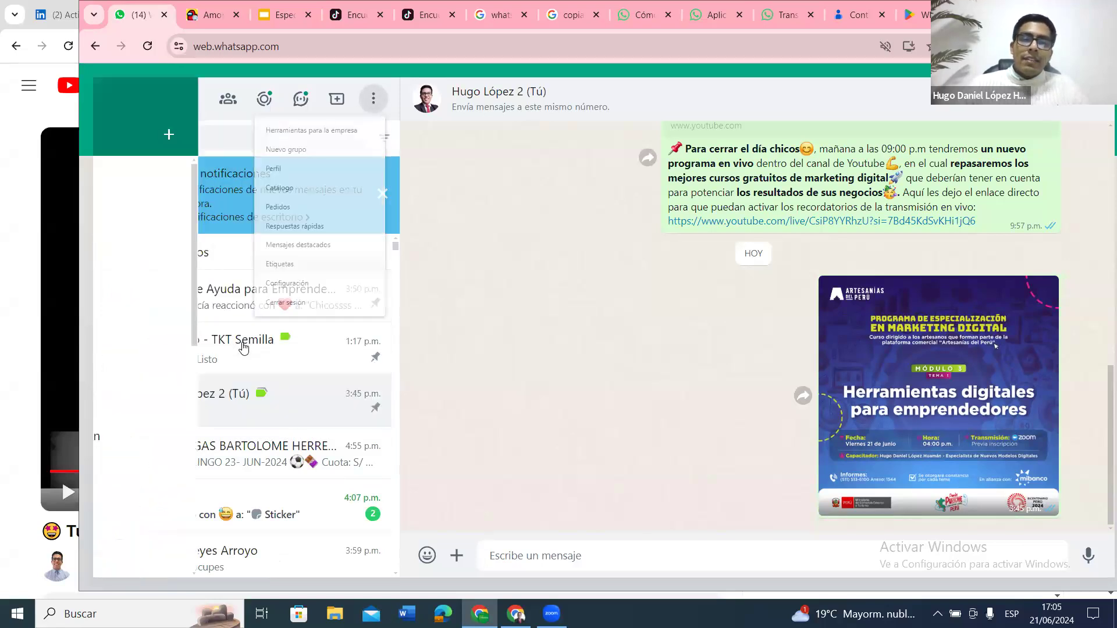
pyautogui.scroll(-8, 226, 203)
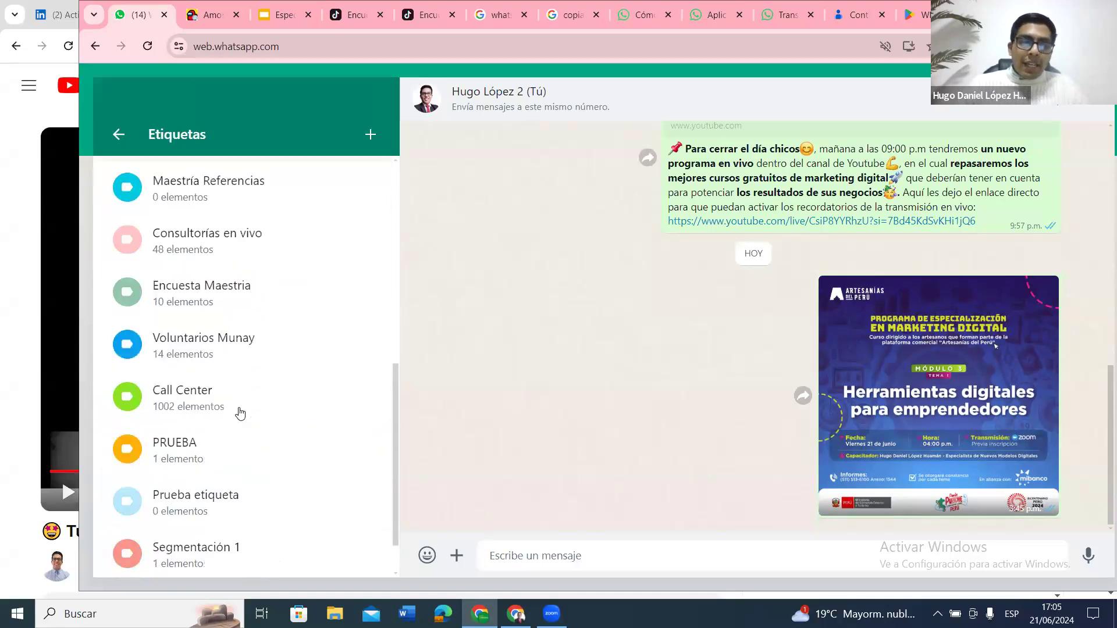
pyautogui.scroll(10, 239, 291)
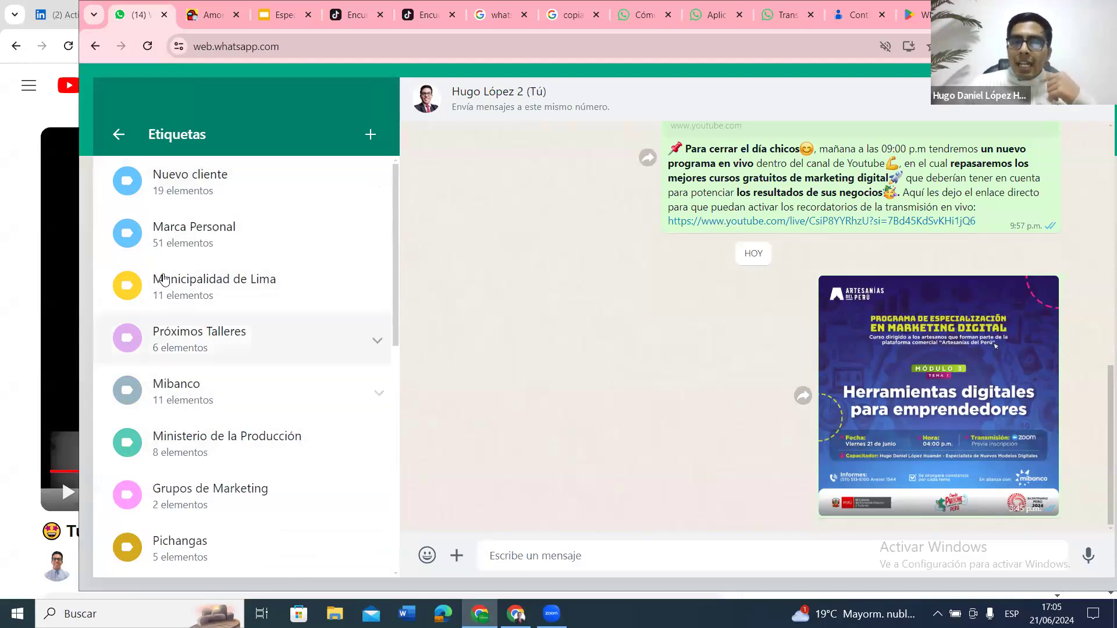
pyautogui.click(116, 134)
pyautogui.scroll(-2, 203, 349)
pyautogui.scroll(2, 194, 442)
# - Reopen Etiquetas and browse the chats tagged Municipalidad de Lima
pyautogui.click(373, 99)
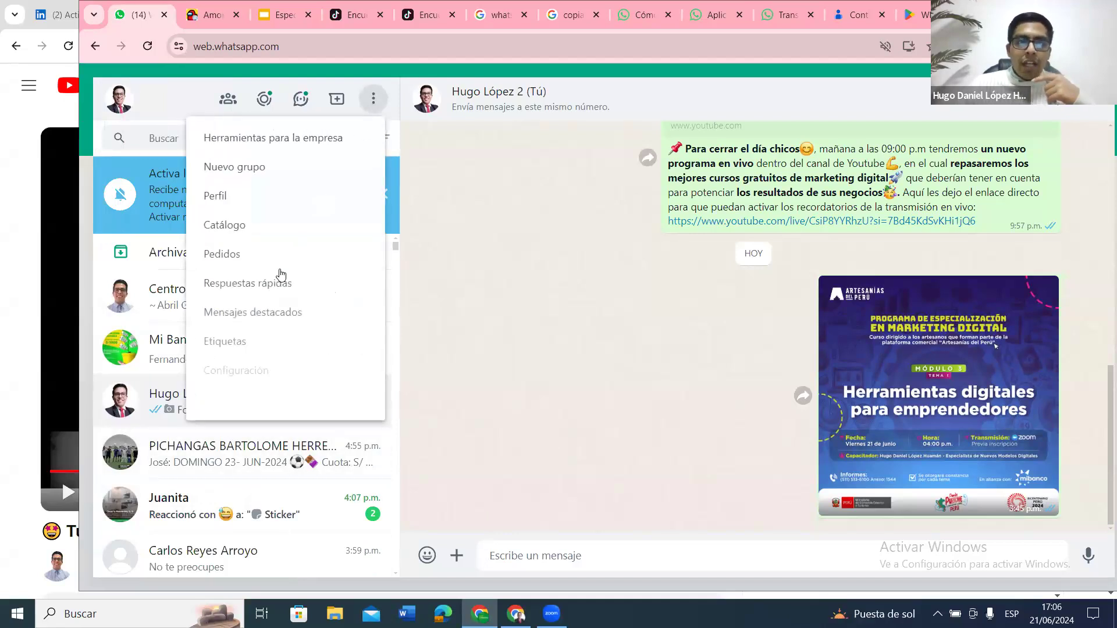
pyautogui.click(246, 342)
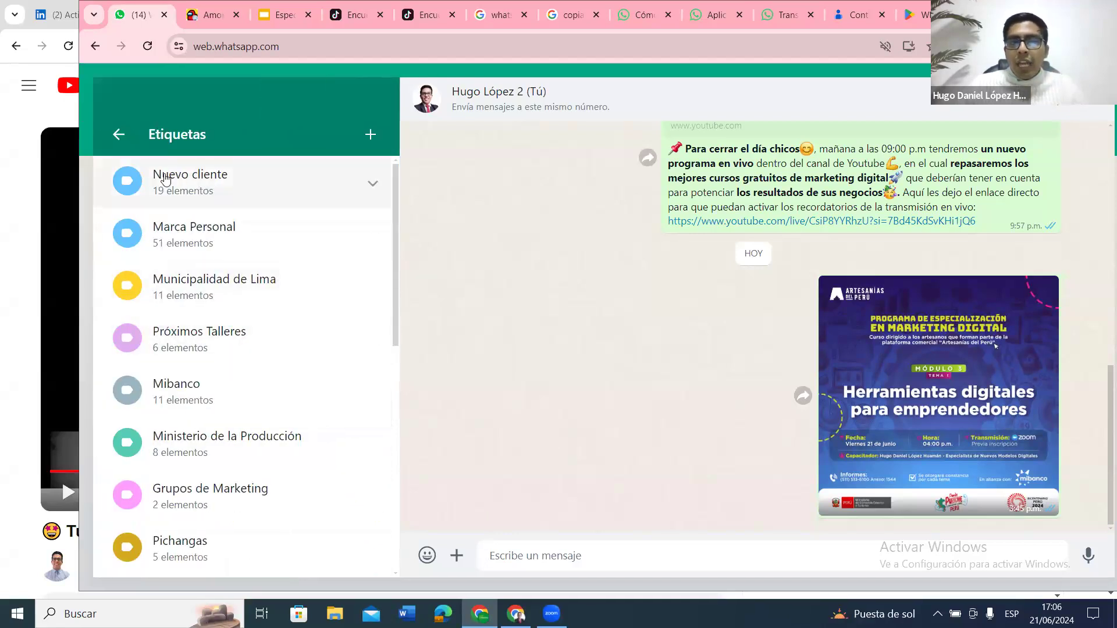
pyautogui.click(218, 291)
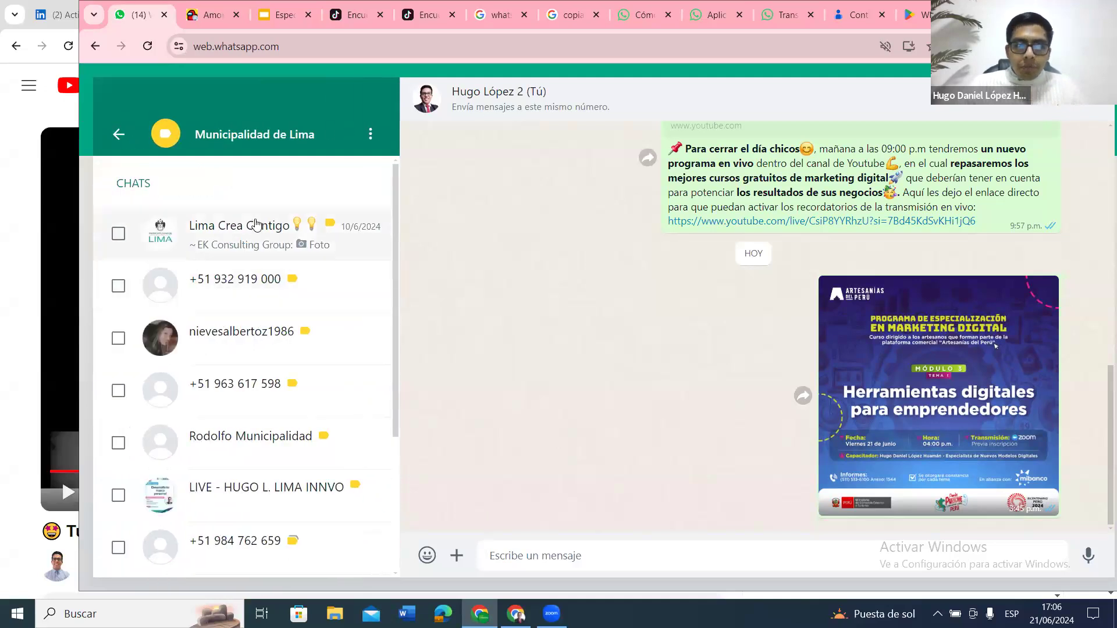
pyautogui.scroll(-3, 271, 425)
pyautogui.scroll(3, 269, 424)
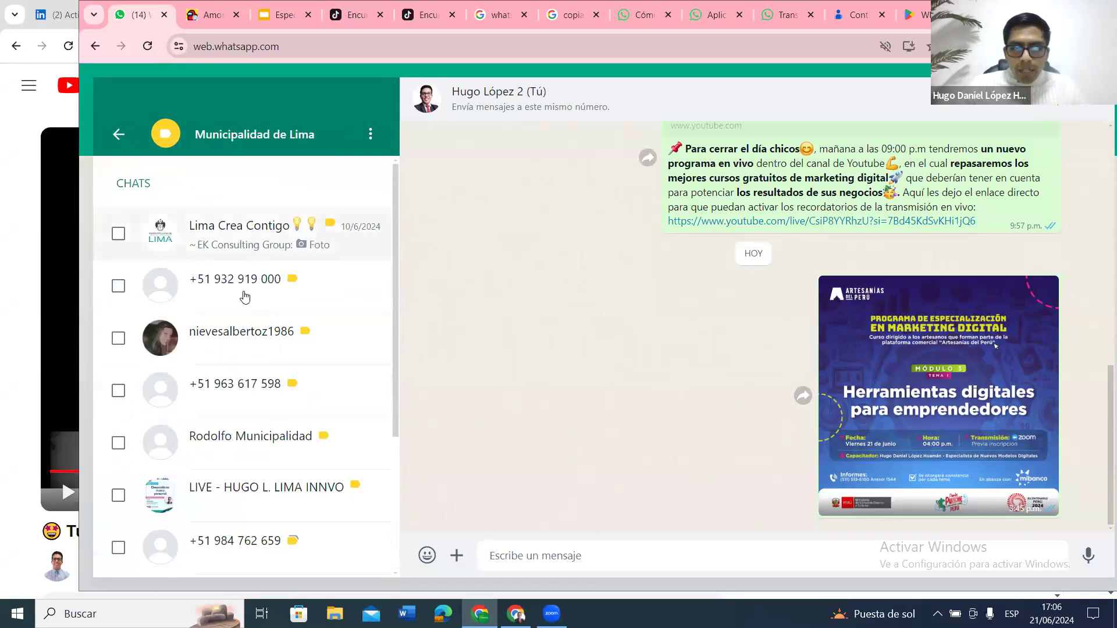
pyautogui.scroll(-3, 239, 326)
pyautogui.scroll(3, 252, 365)
pyautogui.scroll(-3, 238, 442)
pyautogui.scroll(3, 226, 349)
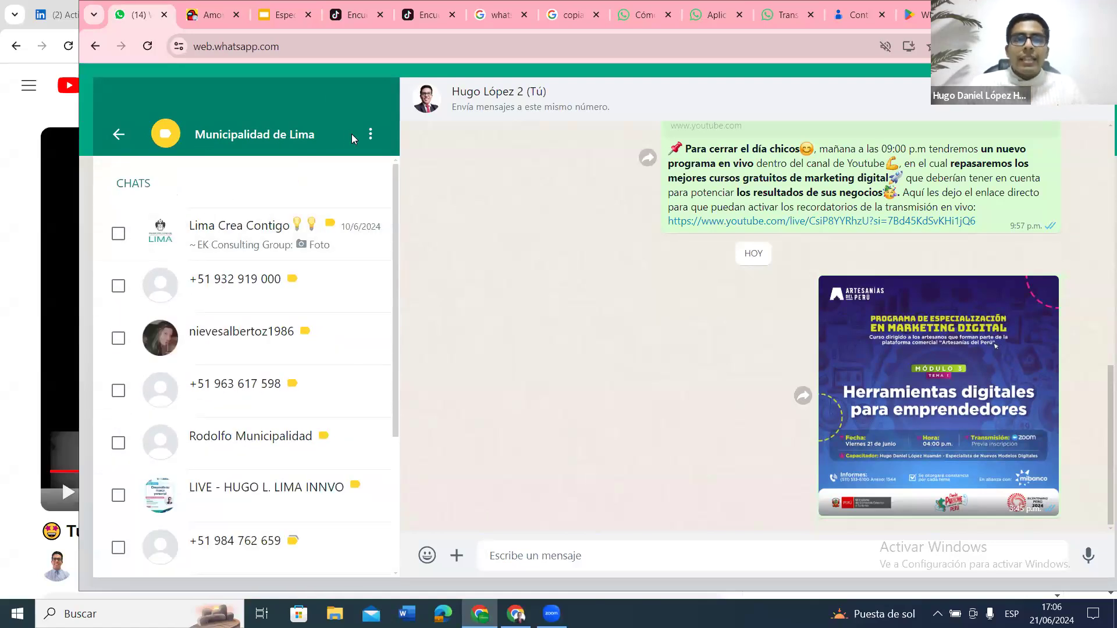
pyautogui.scroll(-3, 298, 433)
pyautogui.scroll(3, 298, 434)
pyautogui.scroll(-3, 244, 466)
pyautogui.scroll(3, 192, 326)
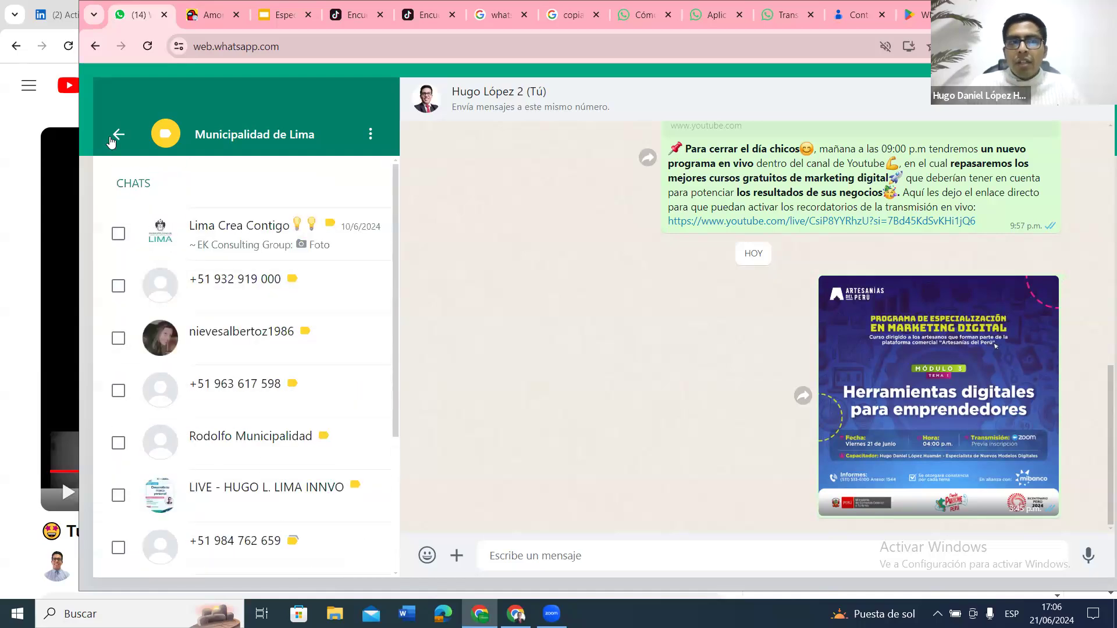
pyautogui.click(118, 134)
# - Browse the chats under the Mibanco and Ministerio de la Producción labels, returning to the labels list
pyautogui.click(200, 392)
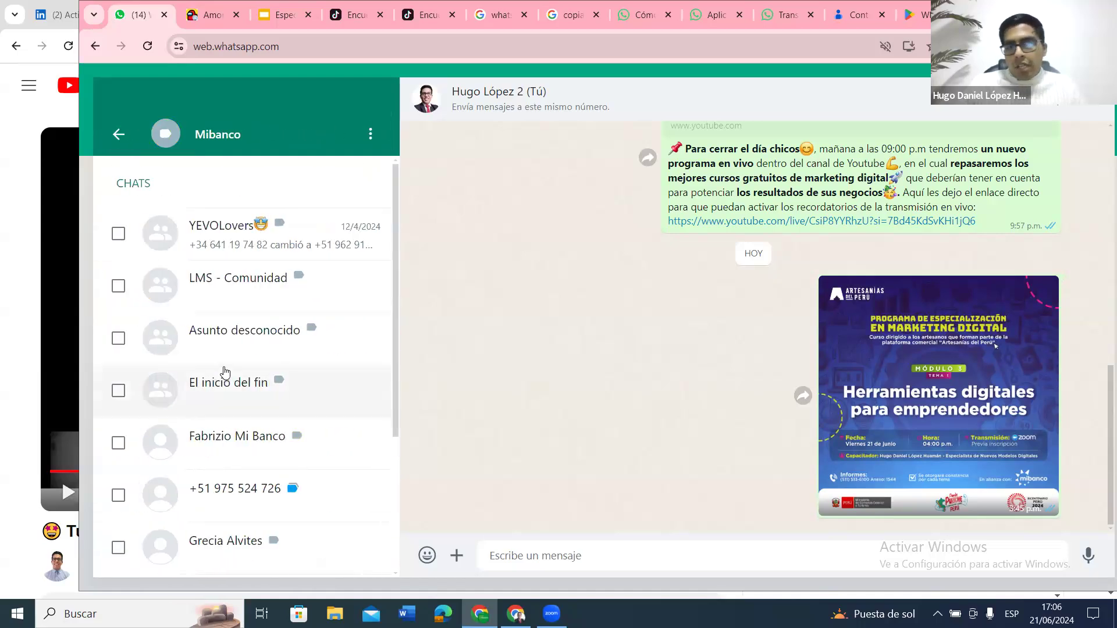
pyautogui.scroll(-3, 227, 372)
pyautogui.scroll(3, 245, 465)
pyautogui.scroll(-3, 251, 310)
pyautogui.scroll(3, 256, 392)
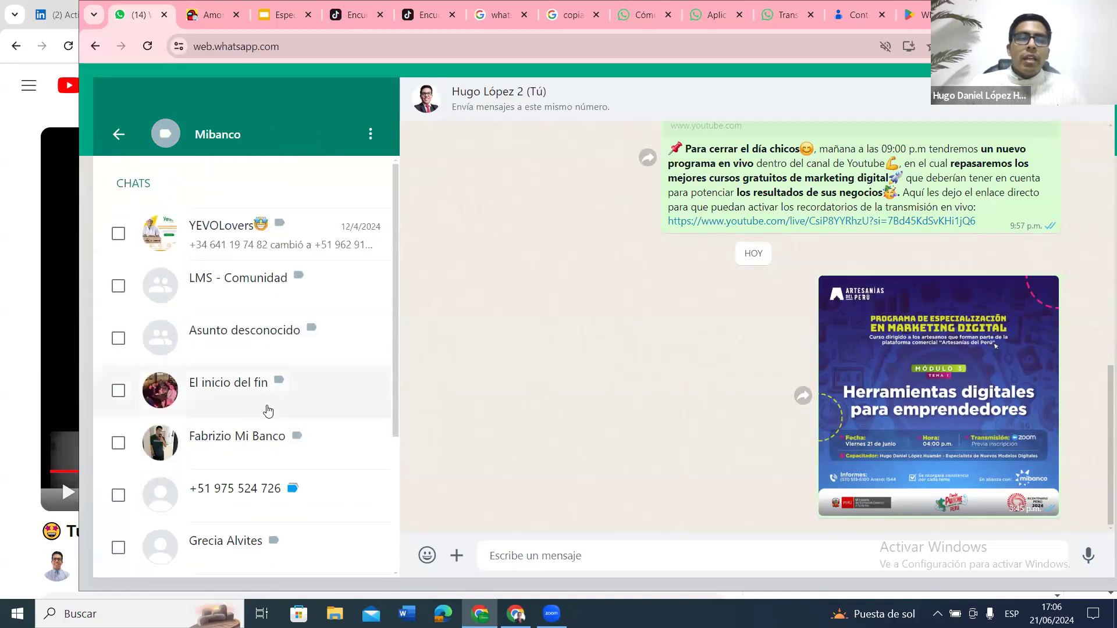
pyautogui.click(119, 138)
pyautogui.scroll(-3, 250, 418)
pyautogui.scroll(1, 250, 367)
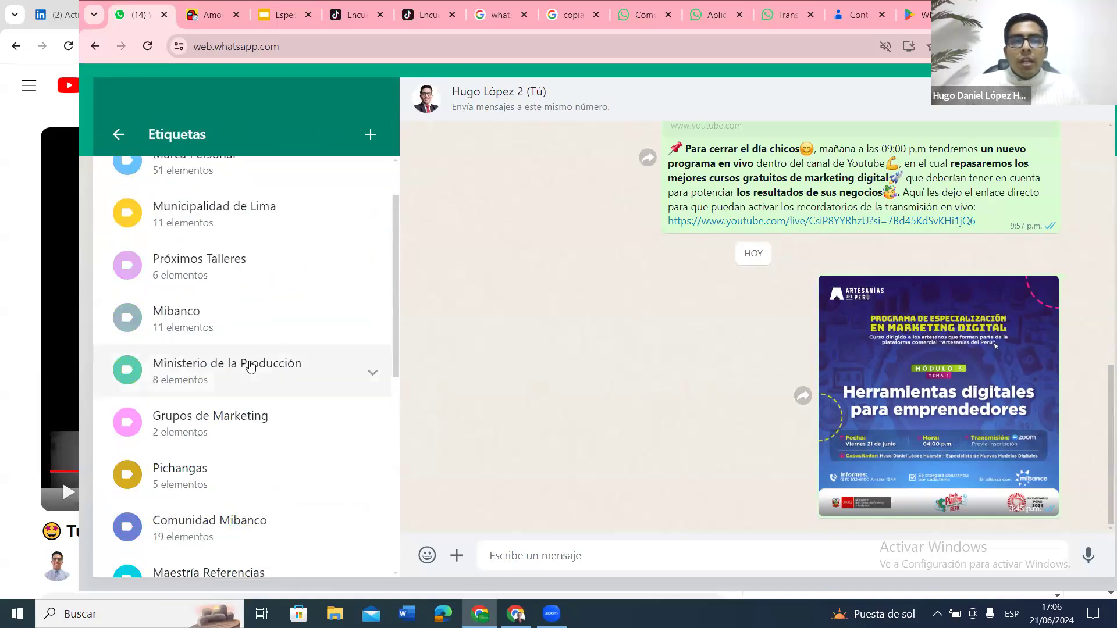
pyautogui.click(247, 380)
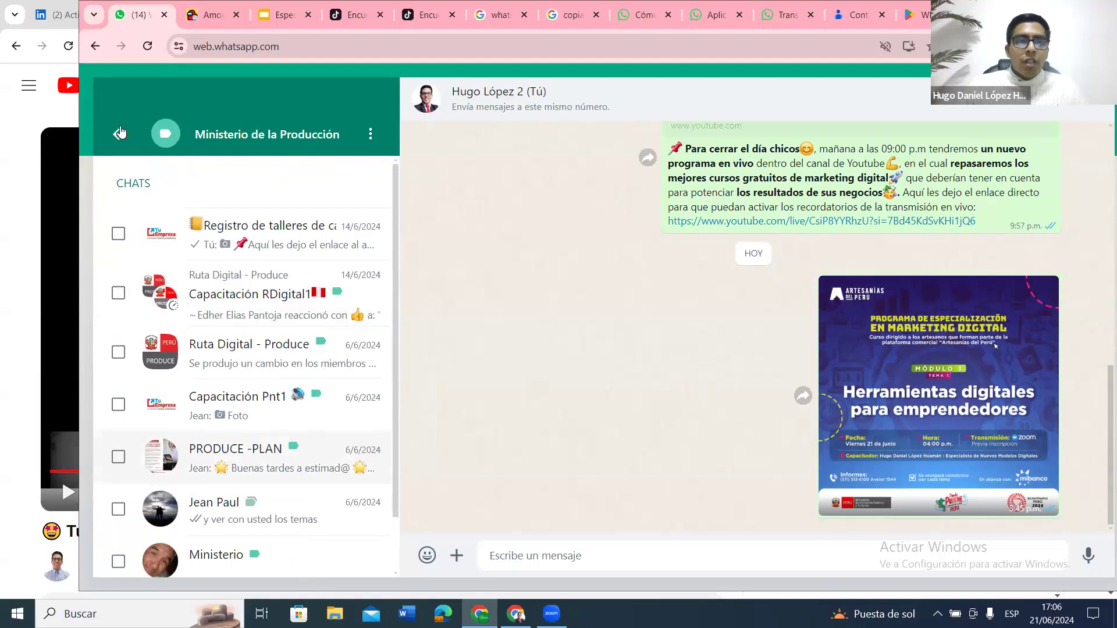
pyautogui.click(137, 142)
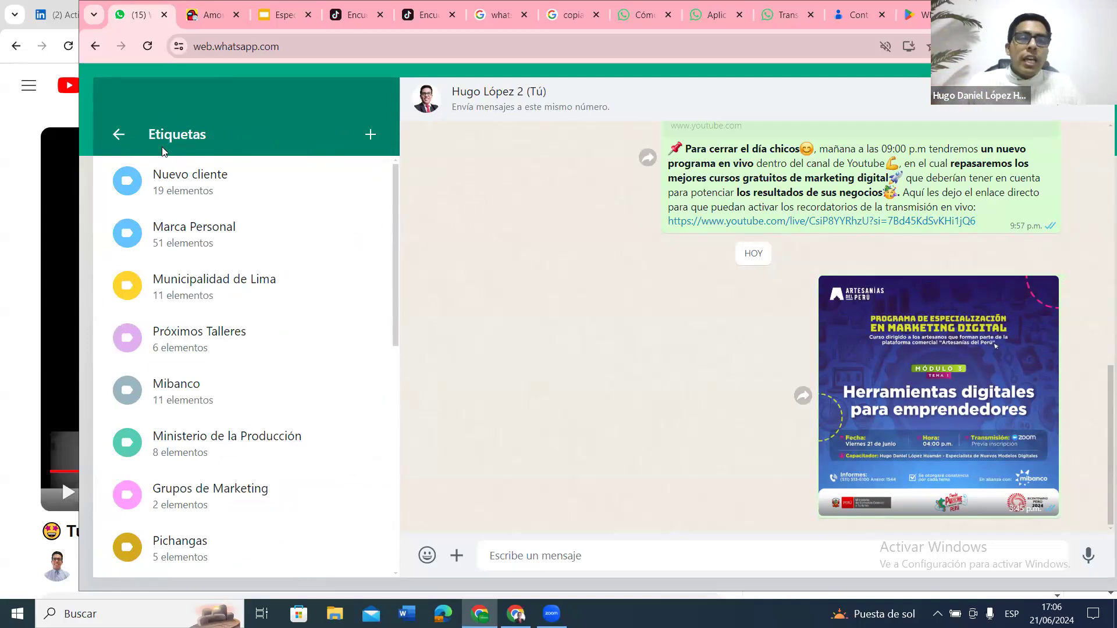
# - Leave the labels list and archive the Fijas Mybank chat
pyautogui.click(128, 137)
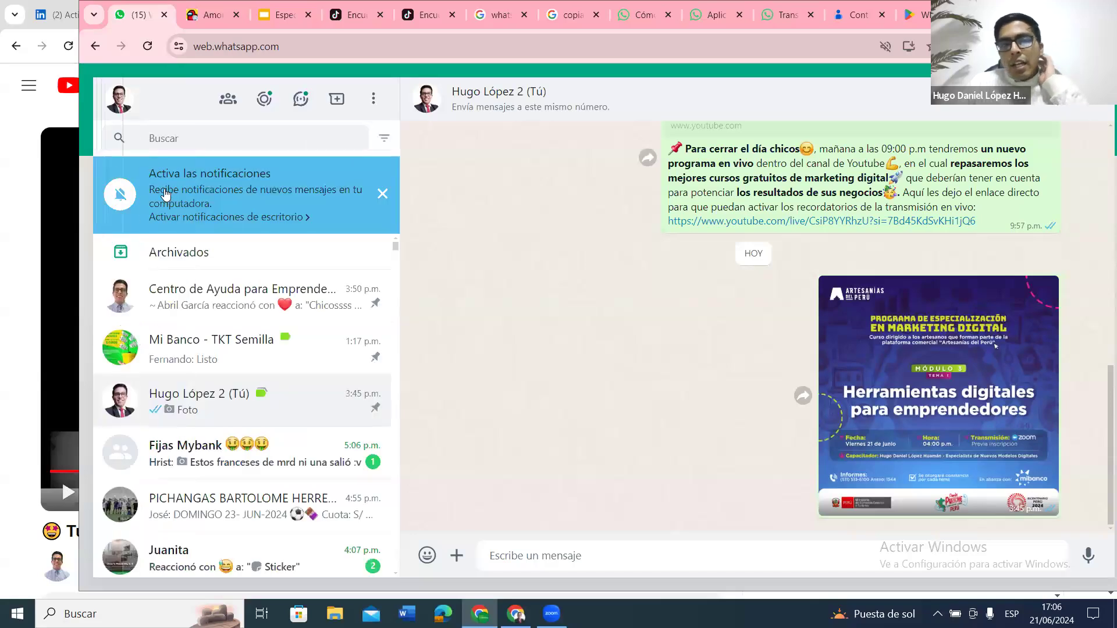
pyautogui.rightClick(270, 446)
pyautogui.click(338, 288)
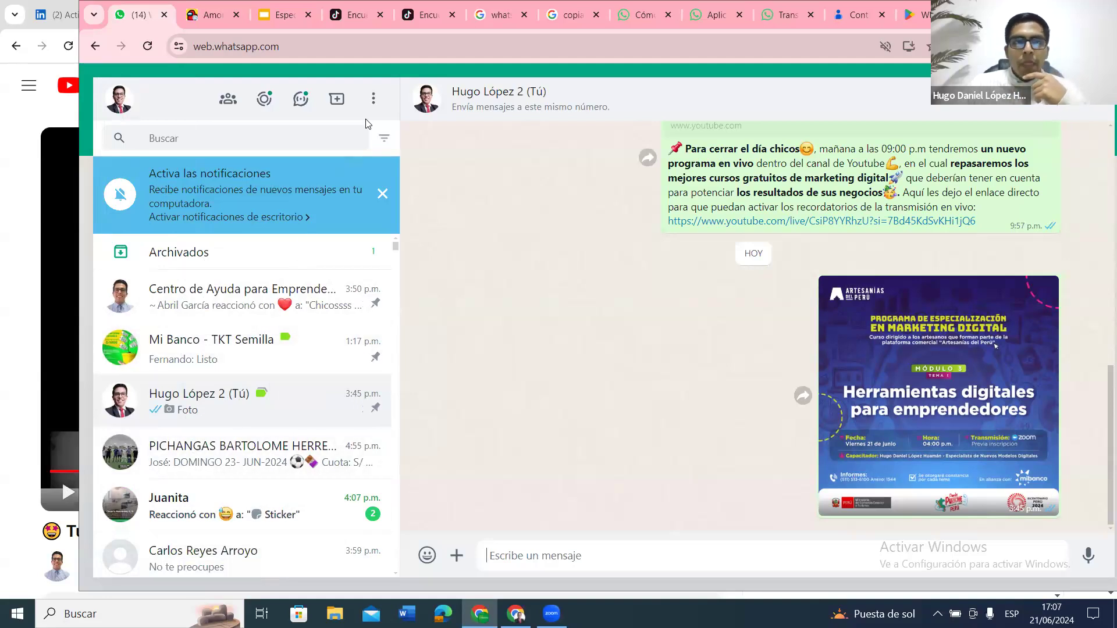
# - Create a new label named 'Nuevos Clientes' and open it to confirm it has no chats
pyautogui.click(373, 99)
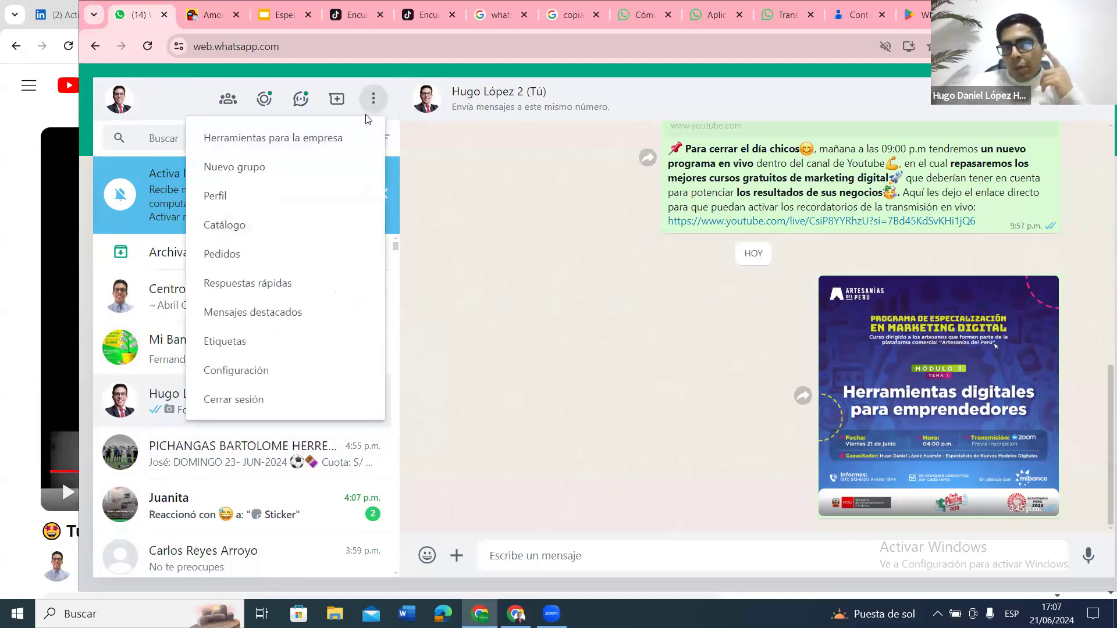
pyautogui.click(230, 342)
pyautogui.scroll(-10, 262, 409)
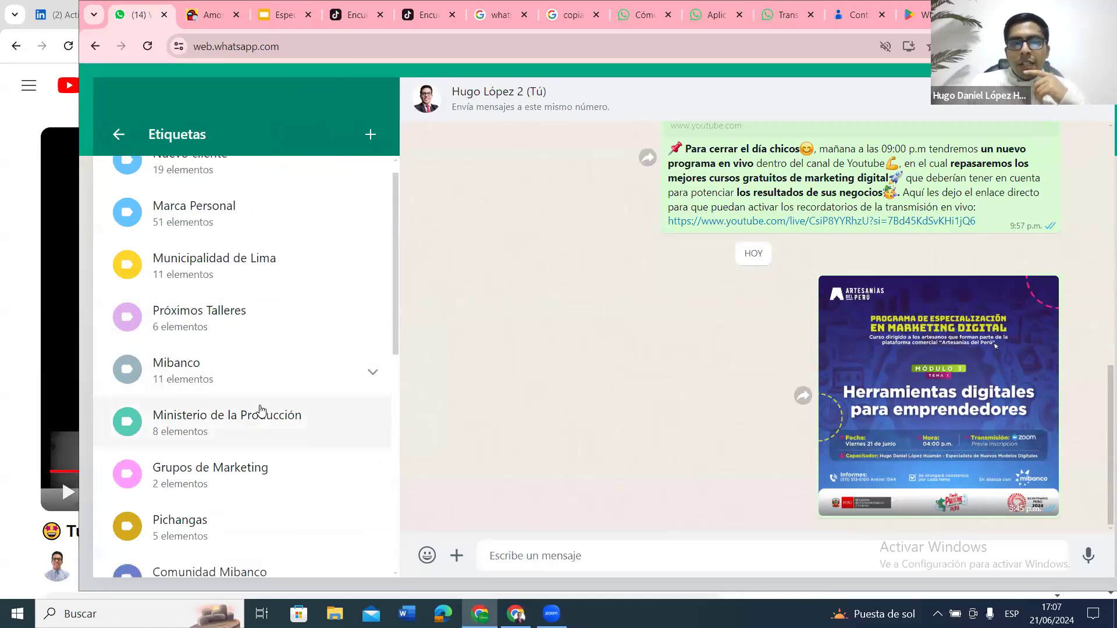
pyautogui.scroll(10, 272, 502)
pyautogui.click(370, 135)
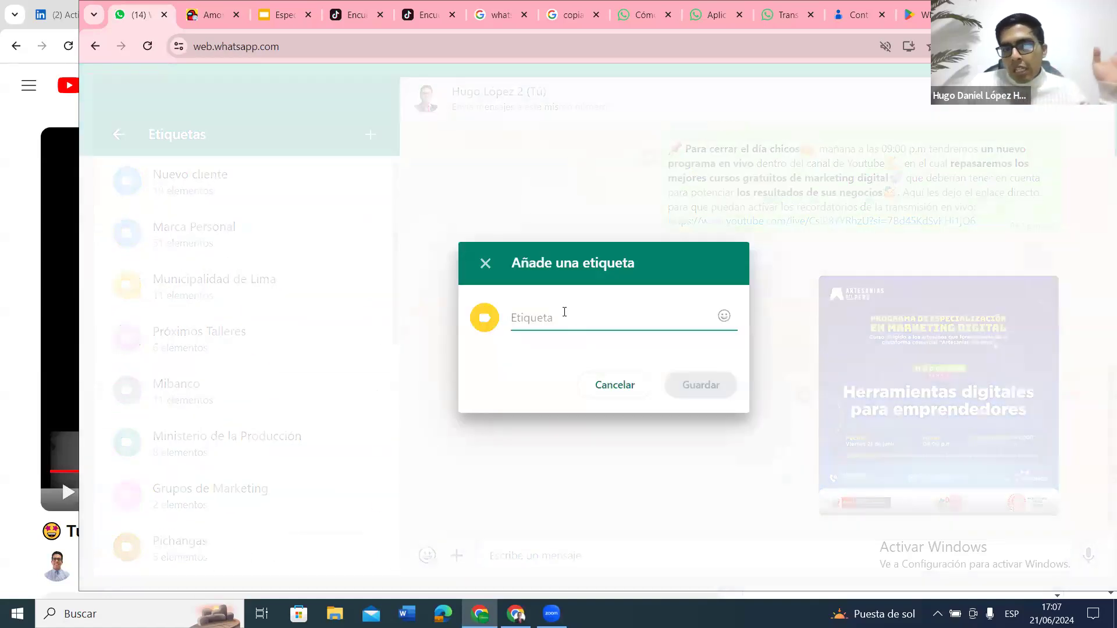
pyautogui.press('capslock')
pyautogui.write('C')
pyautogui.press('BackSpace')
pyautogui.write('Nuevos Clientes')
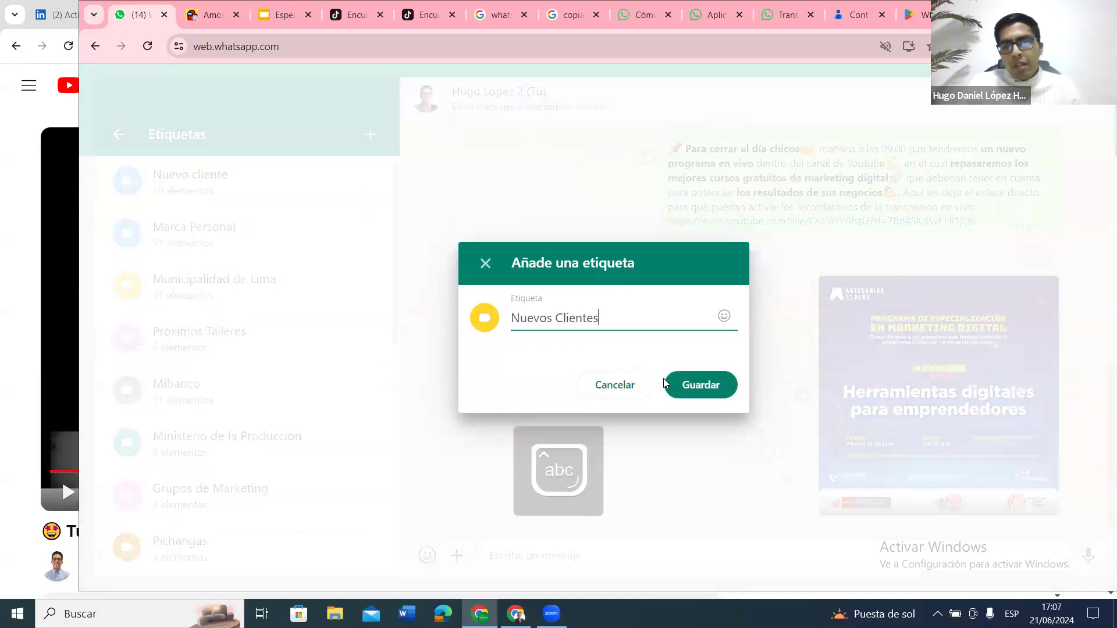
pyautogui.click(668, 384)
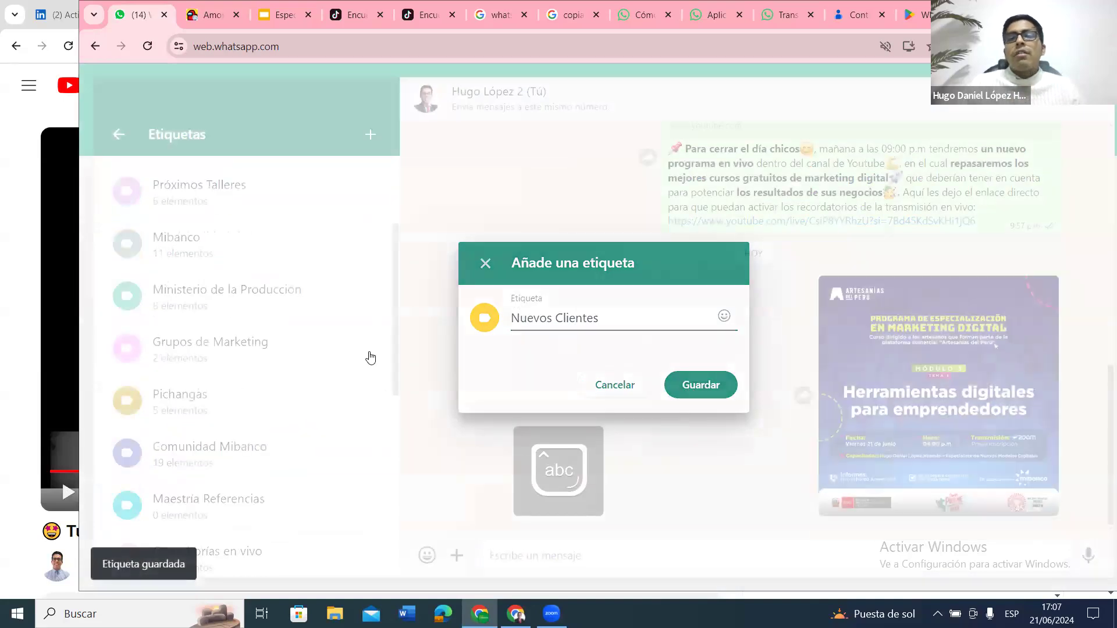
pyautogui.click(222, 553)
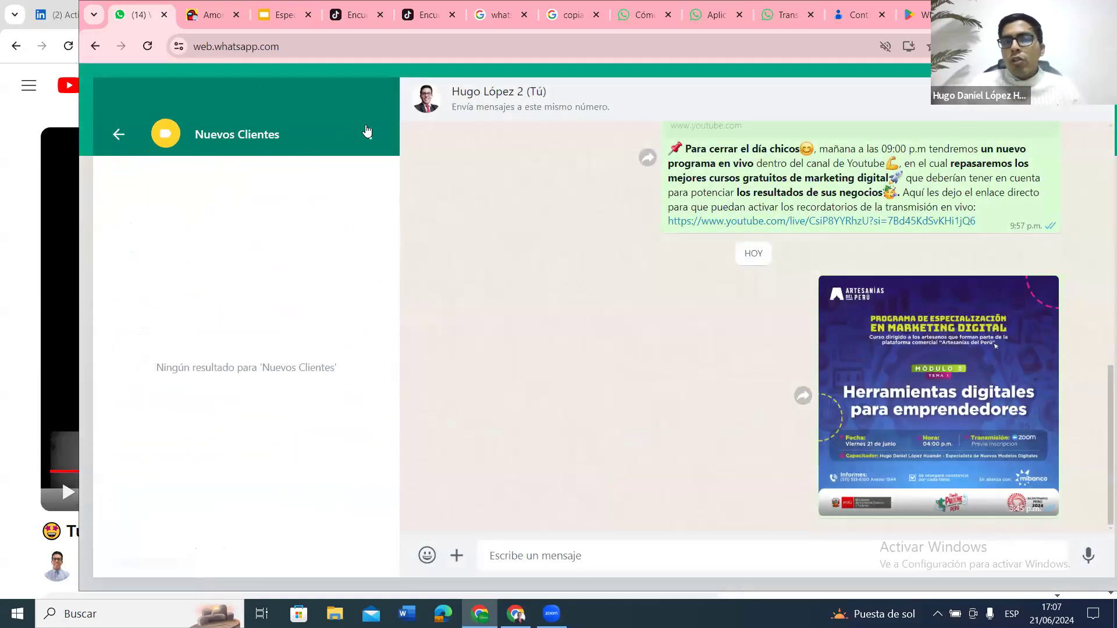
pyautogui.click(121, 135)
# - Tag the contact's chat with the Nuevos Clientes label via Editar etiqueta
pyautogui.click(122, 135)
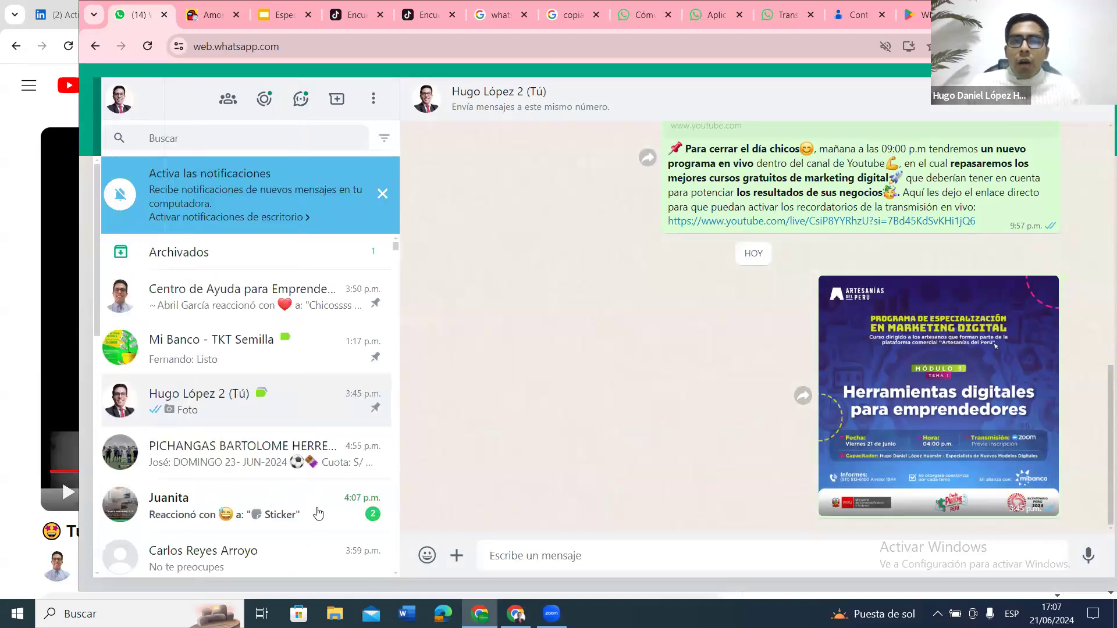
pyautogui.scroll(-2, 227, 453)
pyautogui.scroll(2, 221, 465)
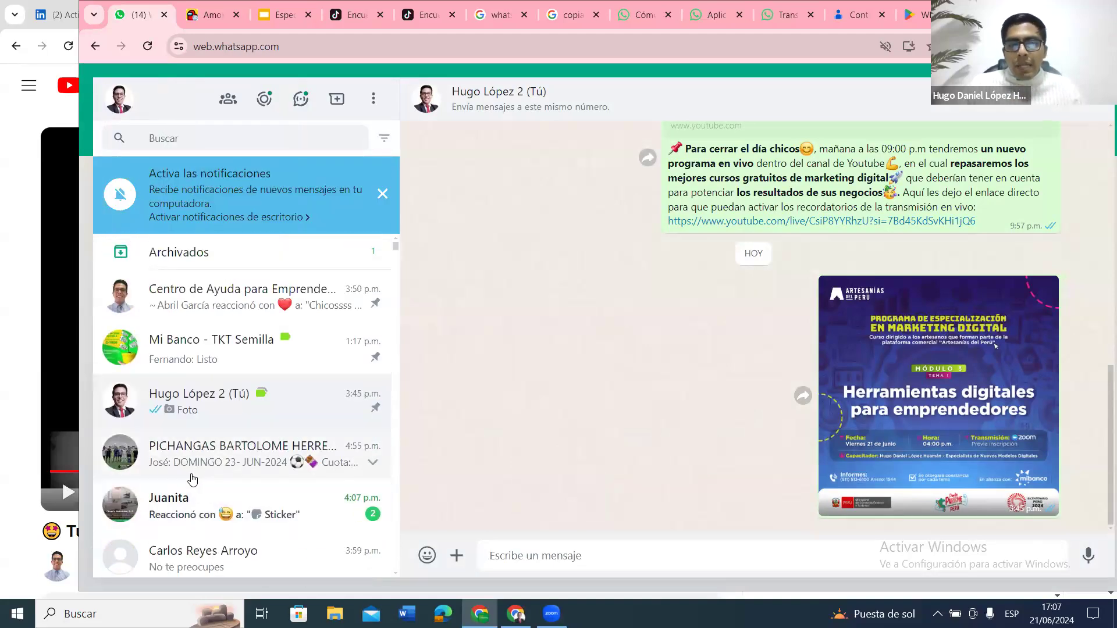
pyautogui.scroll(-2, 212, 477)
pyautogui.rightClick(183, 435)
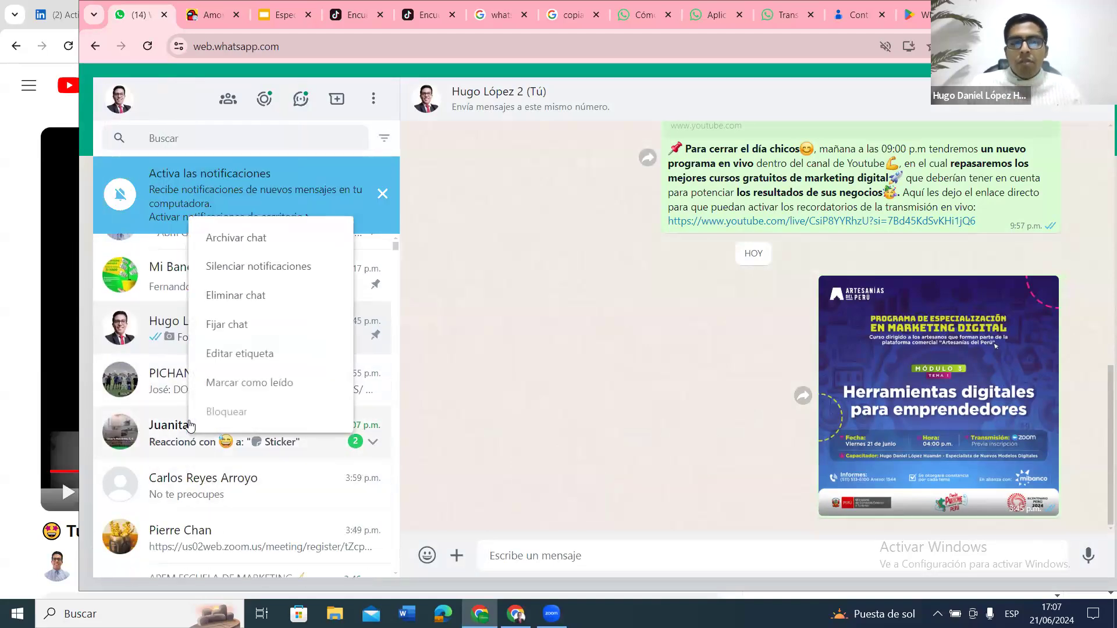
pyautogui.click(228, 353)
pyautogui.scroll(-10, 269, 353)
pyautogui.scroll(10, 269, 353)
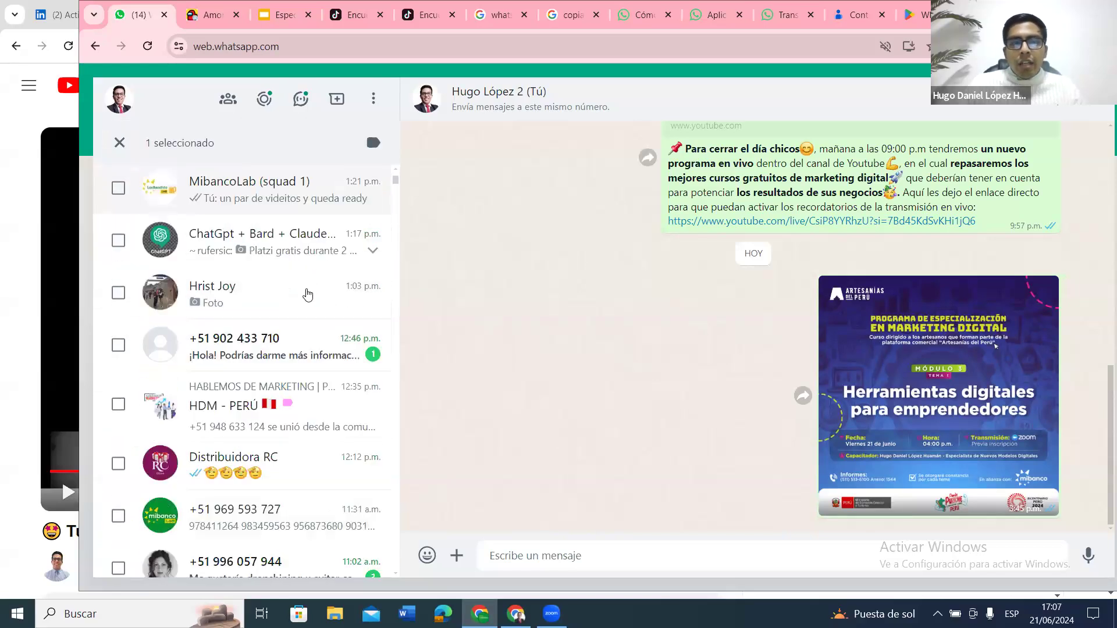
pyautogui.click(378, 148)
pyautogui.scroll(-6, 521, 355)
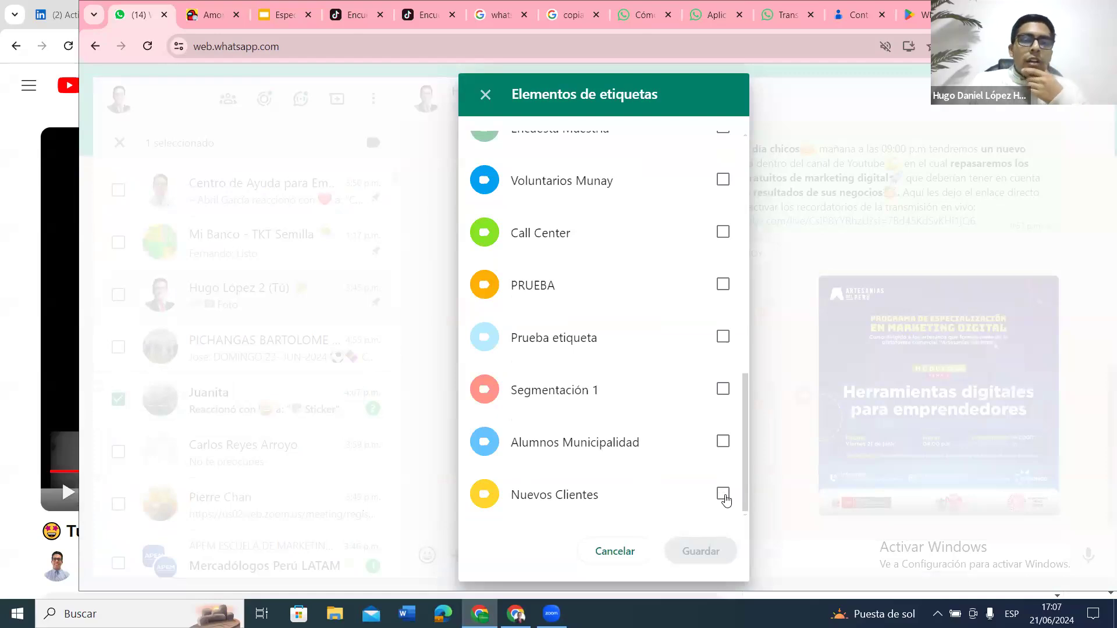
pyautogui.click(723, 495)
pyautogui.click(692, 558)
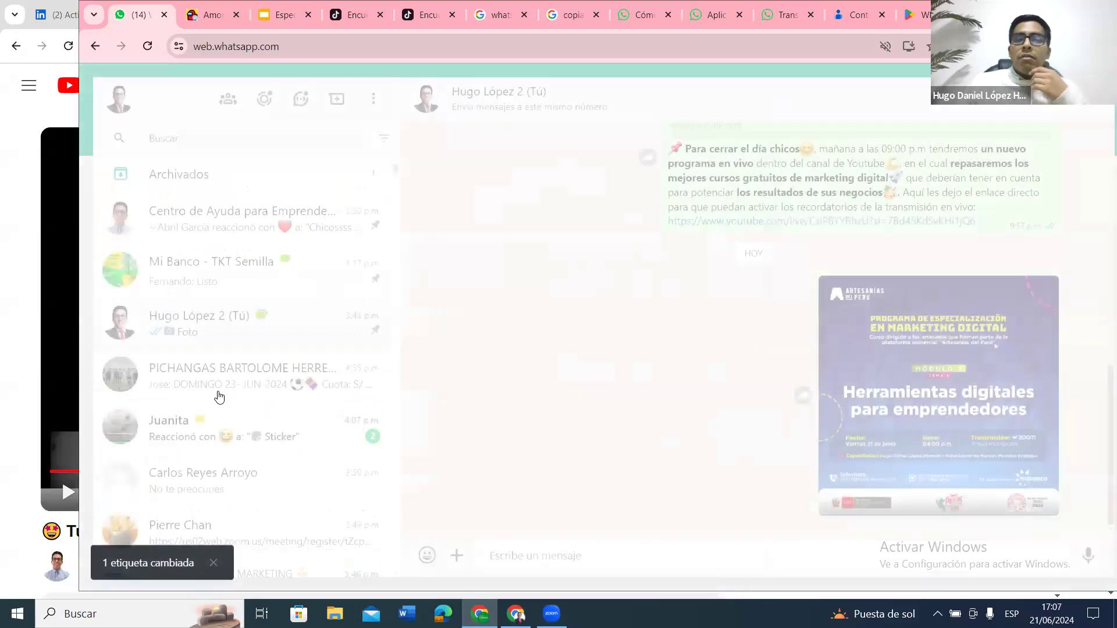
# - Open Nuevos Clientes under Etiquetas to confirm the tagged chat appears, then go back
pyautogui.click(374, 99)
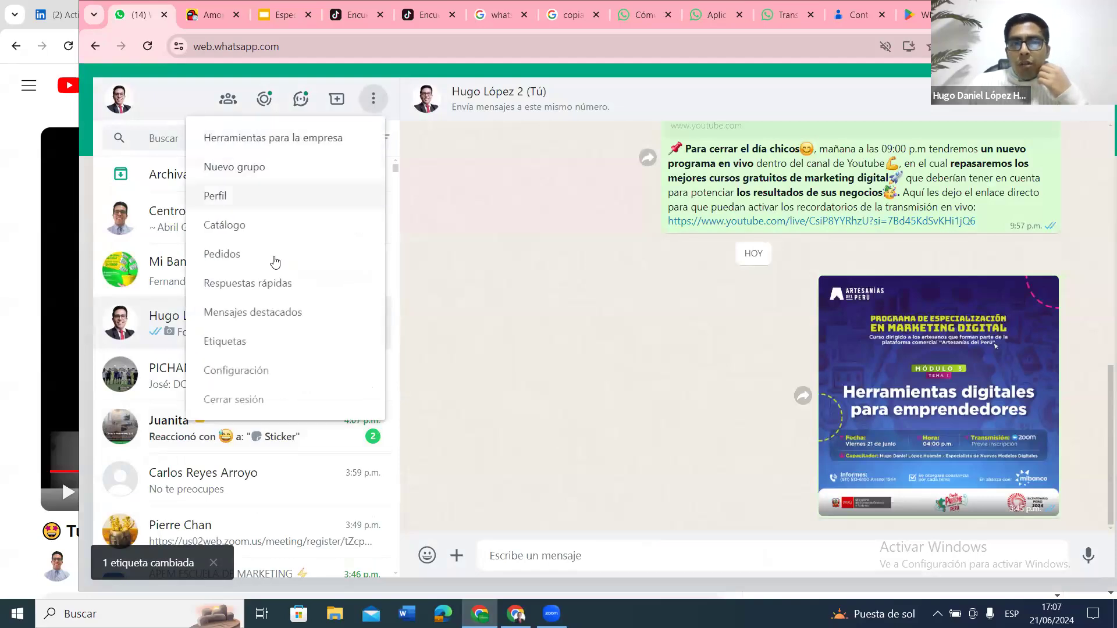
pyautogui.click(241, 342)
pyautogui.scroll(-10, 238, 407)
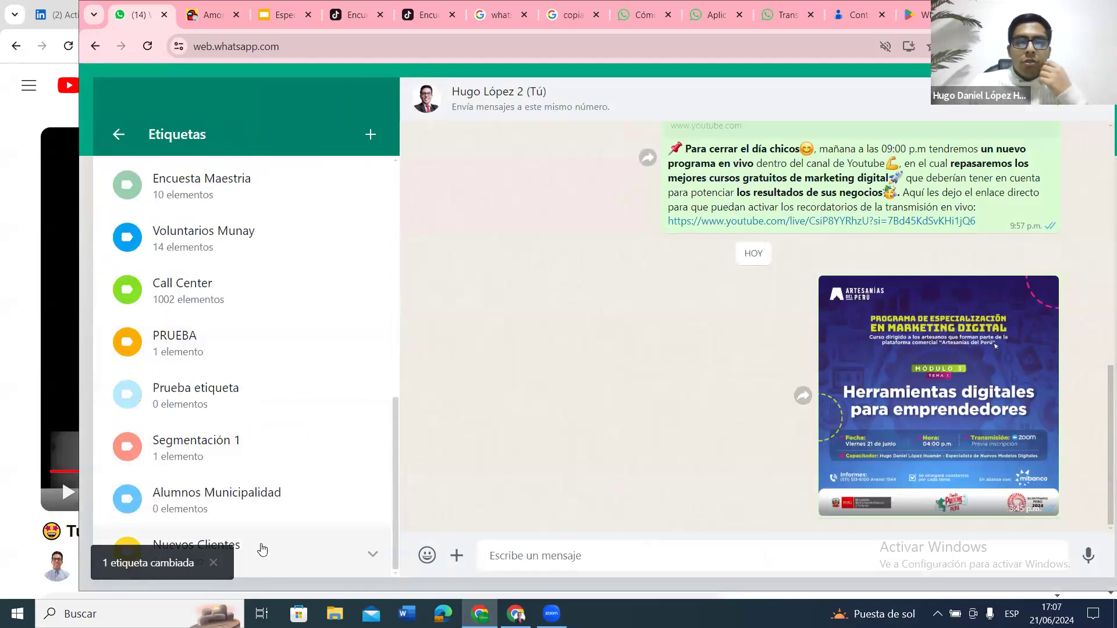
pyautogui.click(252, 544)
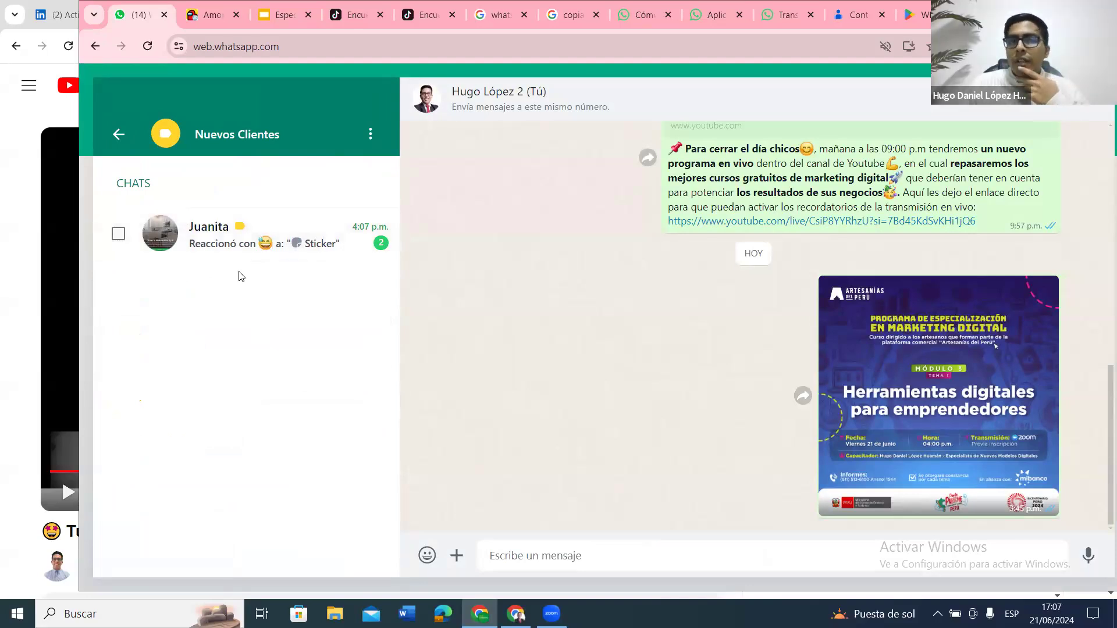
pyautogui.click(118, 135)
pyautogui.click(118, 136)
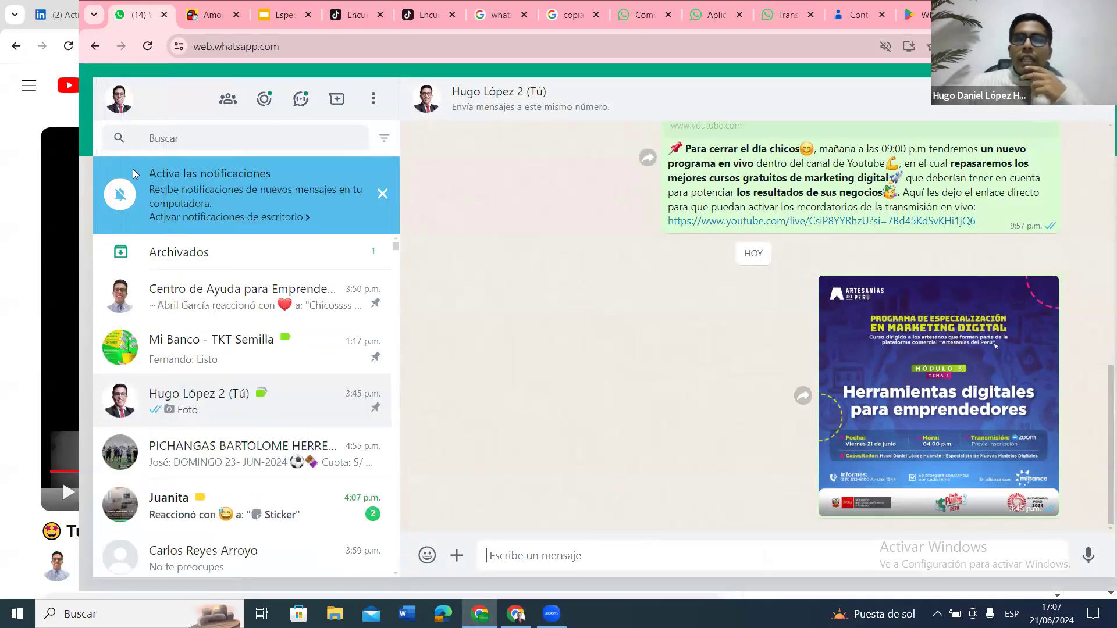
pyautogui.scroll(-2, 265, 361)
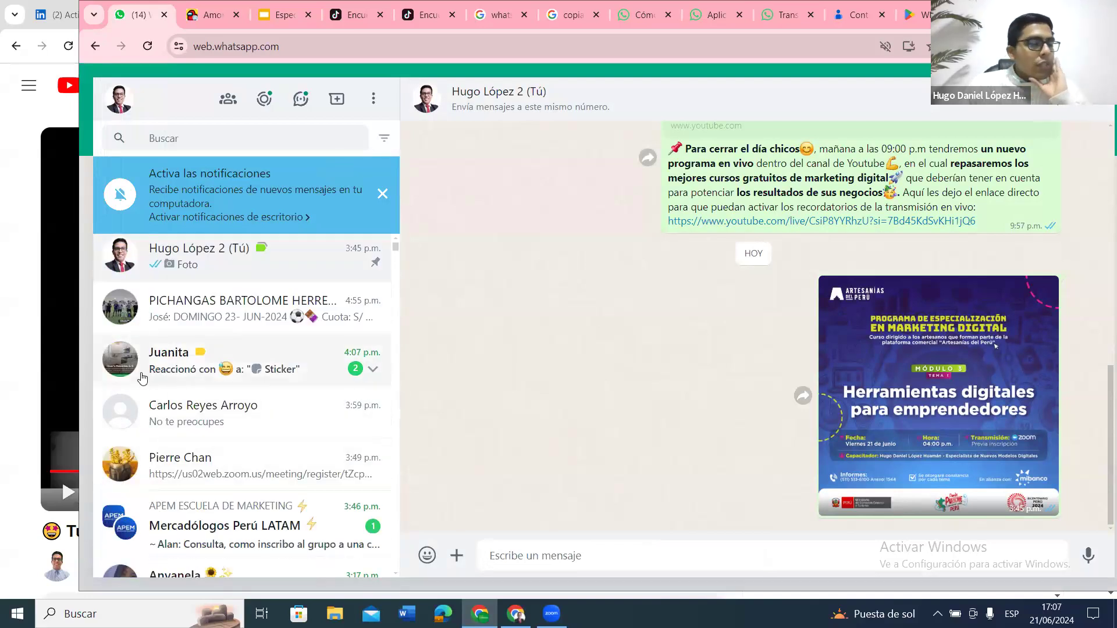
pyautogui.scroll(3, 141, 376)
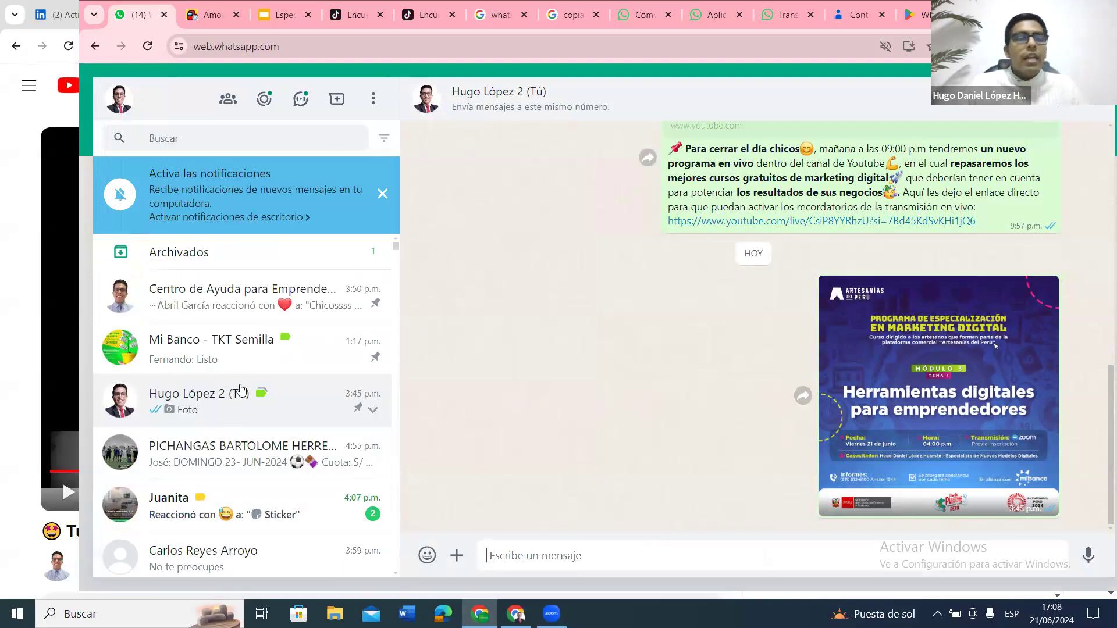
pyautogui.click(374, 99)
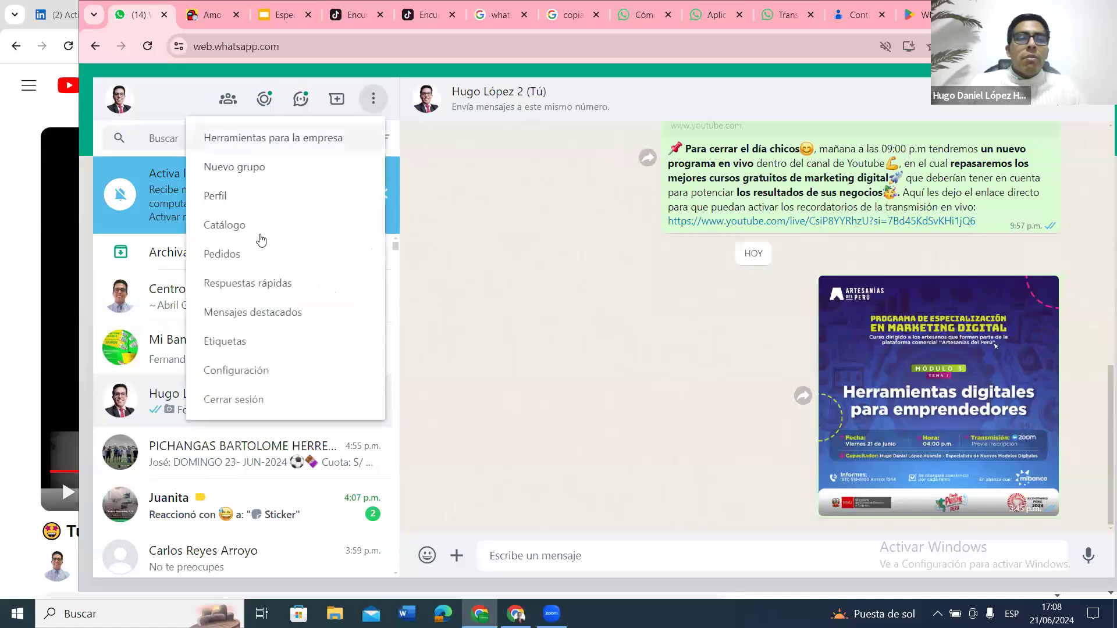
pyautogui.click(224, 342)
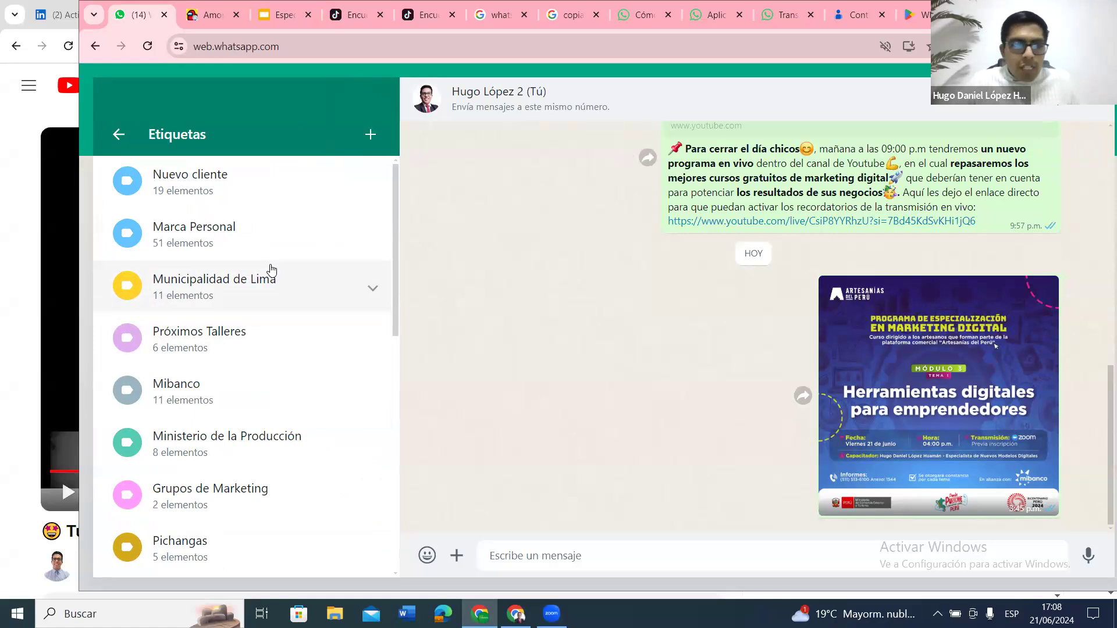
pyautogui.scroll(-5, 225, 281)
pyautogui.scroll(5, 225, 282)
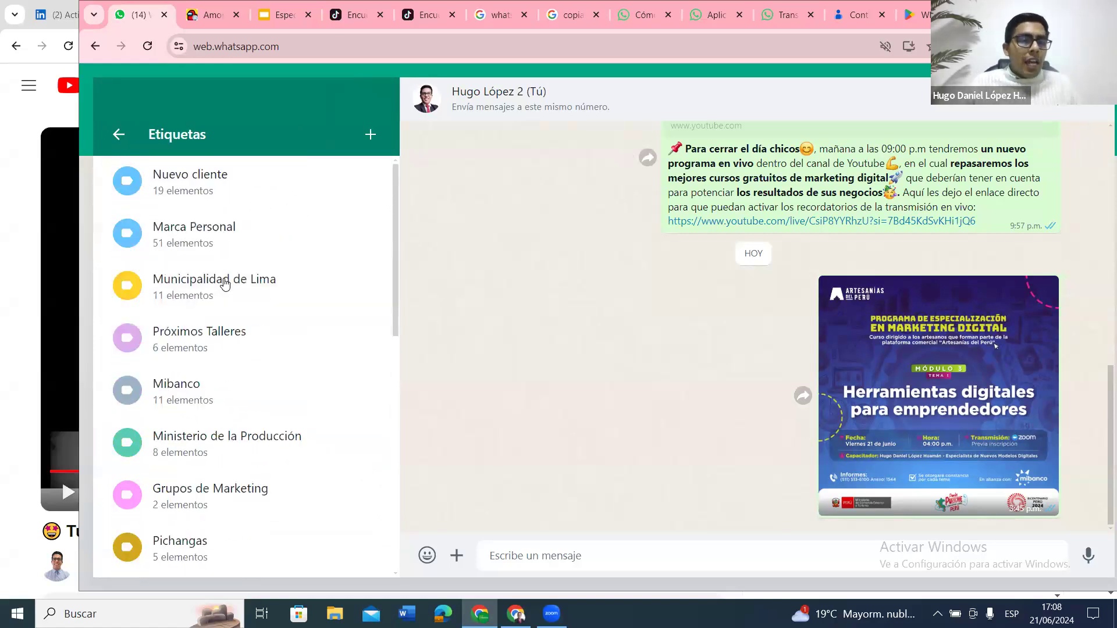
pyautogui.click(118, 138)
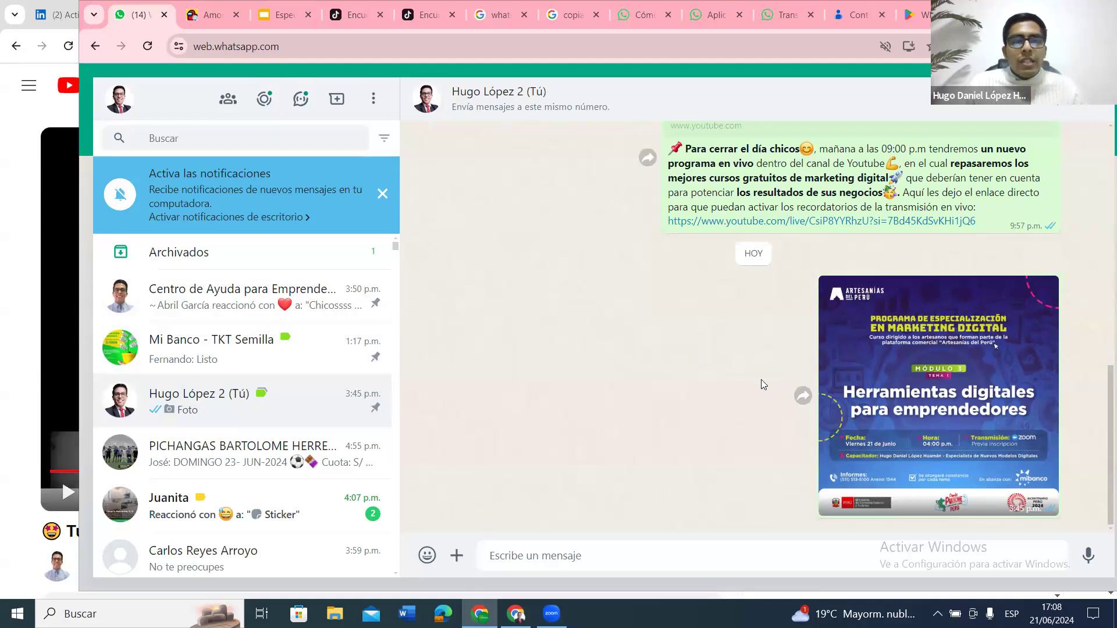
# - Open the Municipalidad de Lima label from Etiquetas to list its tagged chats
pyautogui.click(374, 99)
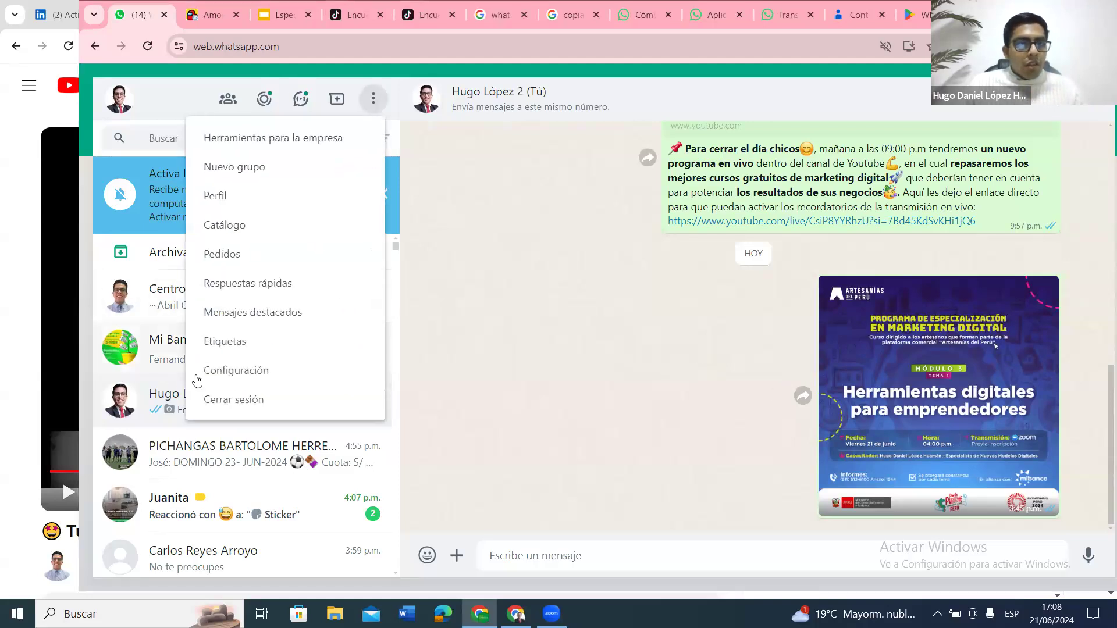
pyautogui.click(244, 340)
pyautogui.scroll(-1, 230, 369)
pyautogui.scroll(1, 232, 324)
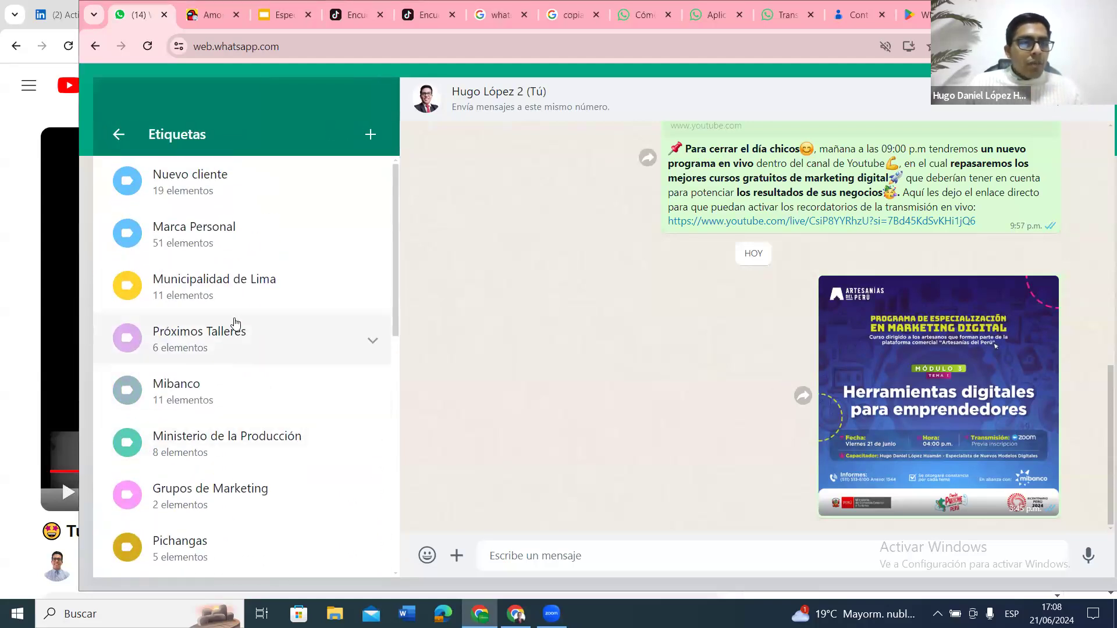
pyautogui.click(228, 300)
# - Try the label's options menu, selecting then deselecting the Lima Crea Contigo chat
pyautogui.click(370, 134)
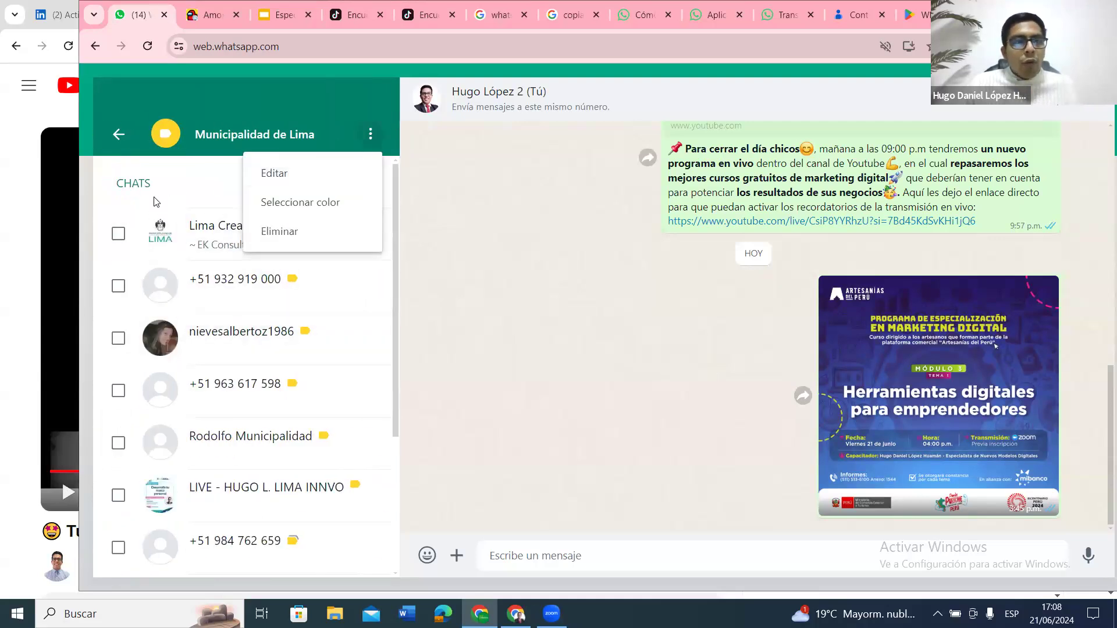
pyautogui.click(119, 231)
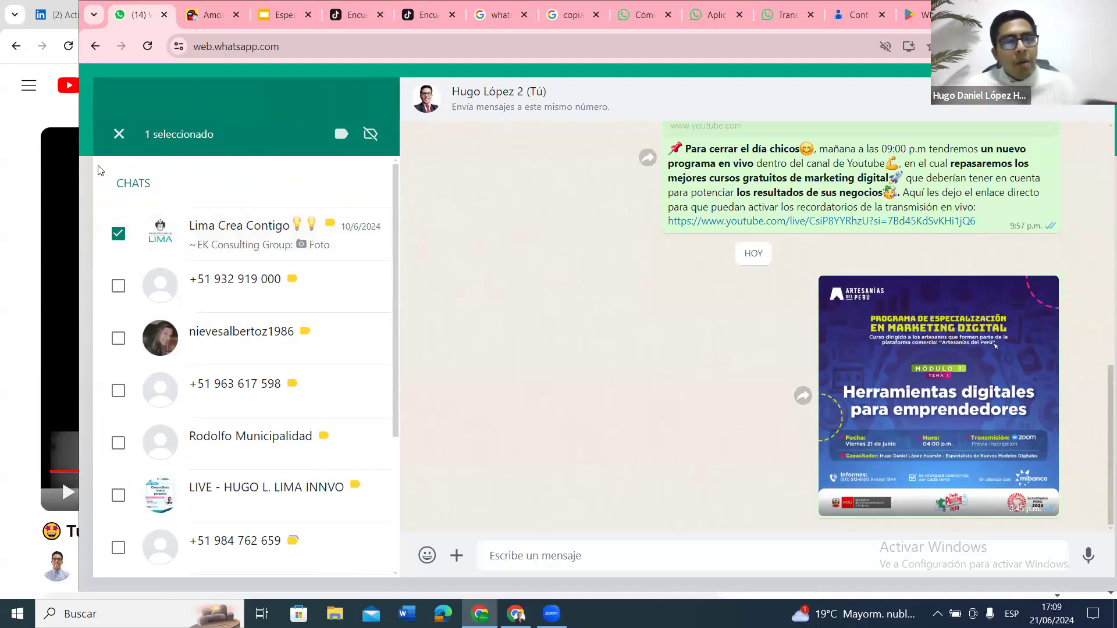
pyautogui.click(119, 135)
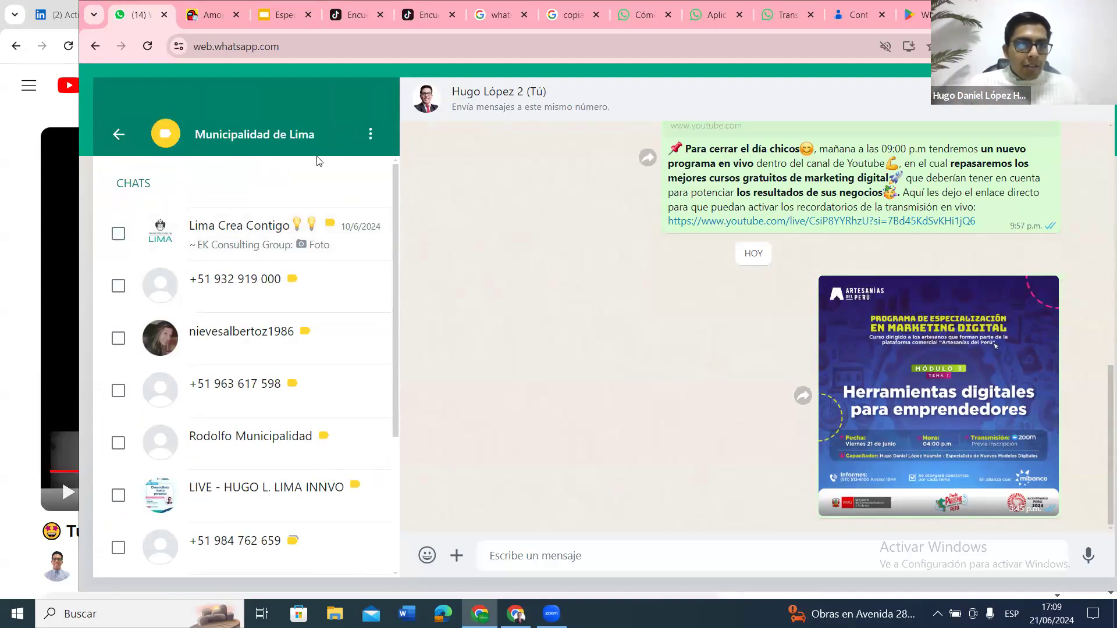
pyautogui.click(369, 135)
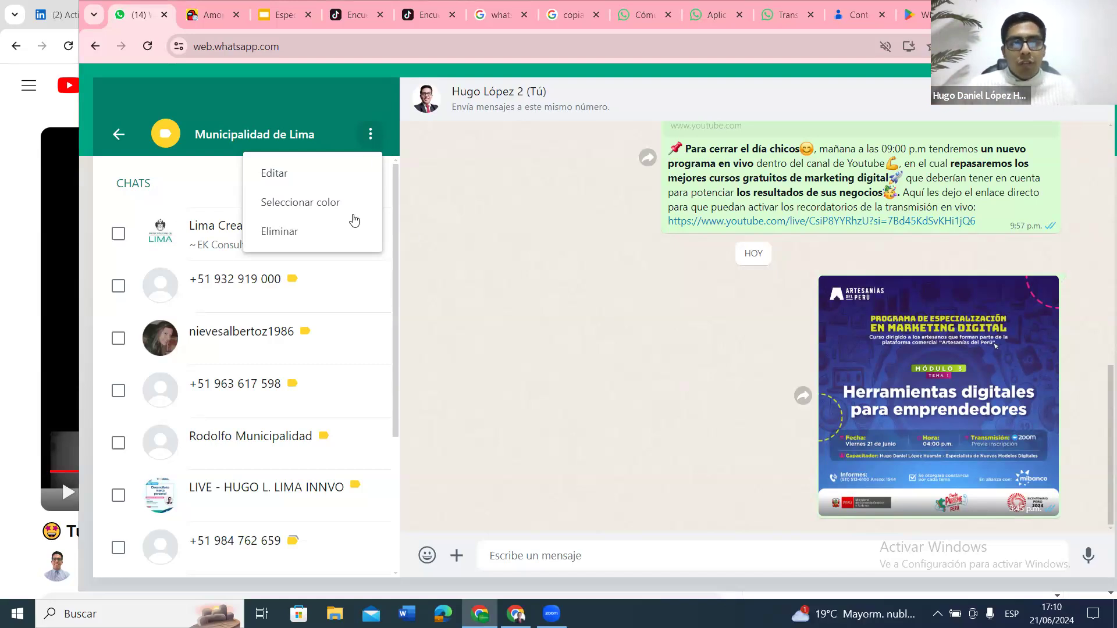
pyautogui.click(376, 124)
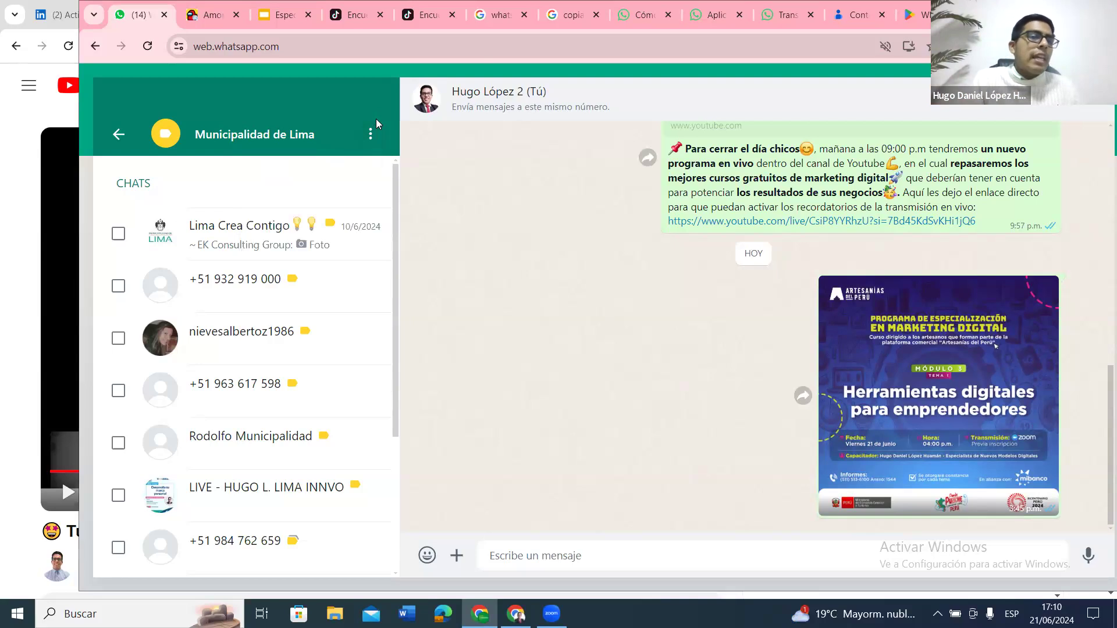
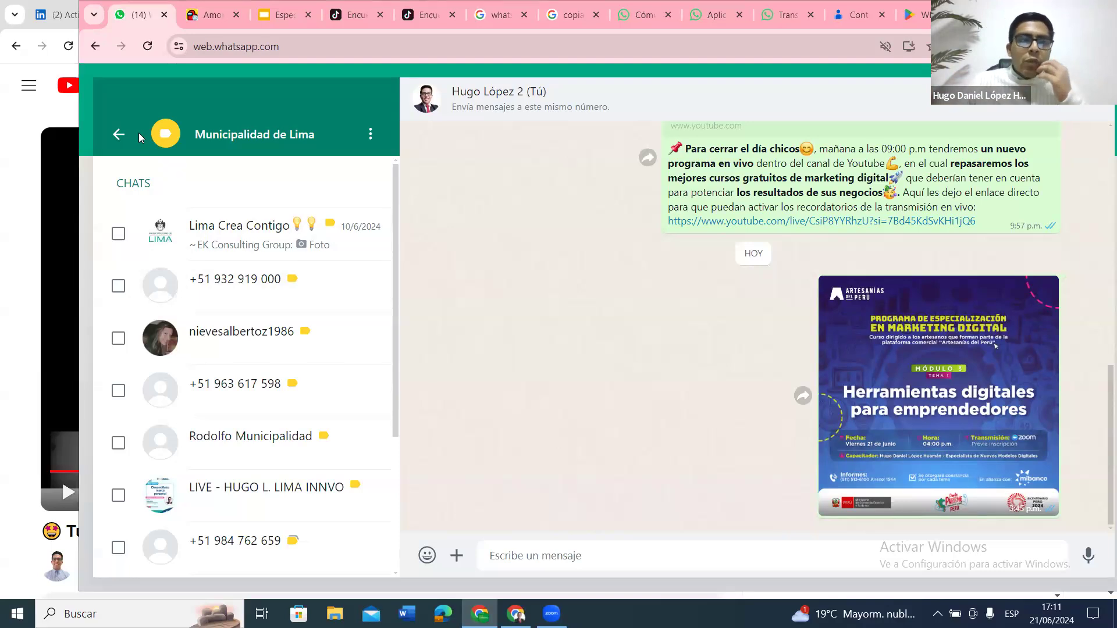
# - Leave the label view for the main chat list and open Respuestas rápidas from the options menu
pyautogui.click(120, 138)
pyautogui.click(120, 138)
pyautogui.click(373, 99)
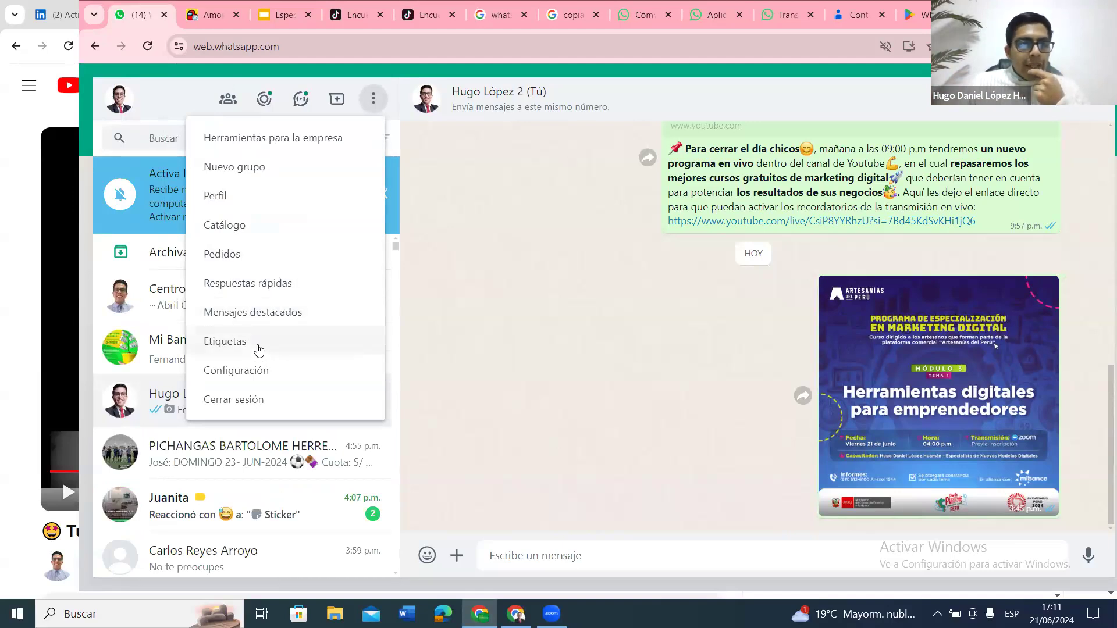
pyautogui.click(239, 286)
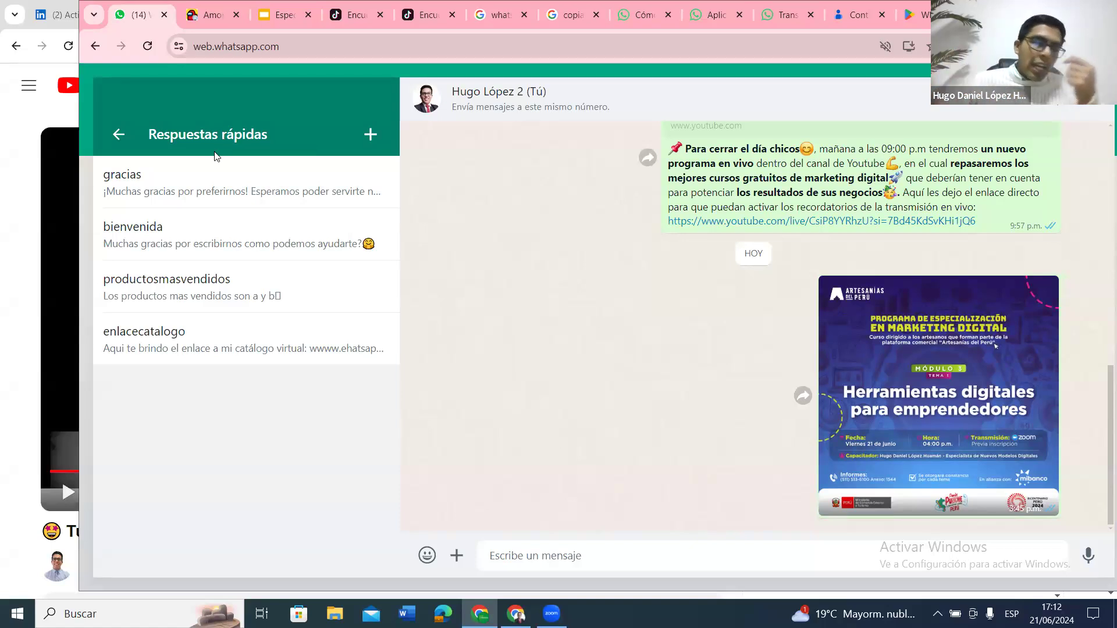
# - Add a new quick reply with the shortcut preguntaPrecioProd1, without the leading slash
pyautogui.click(371, 134)
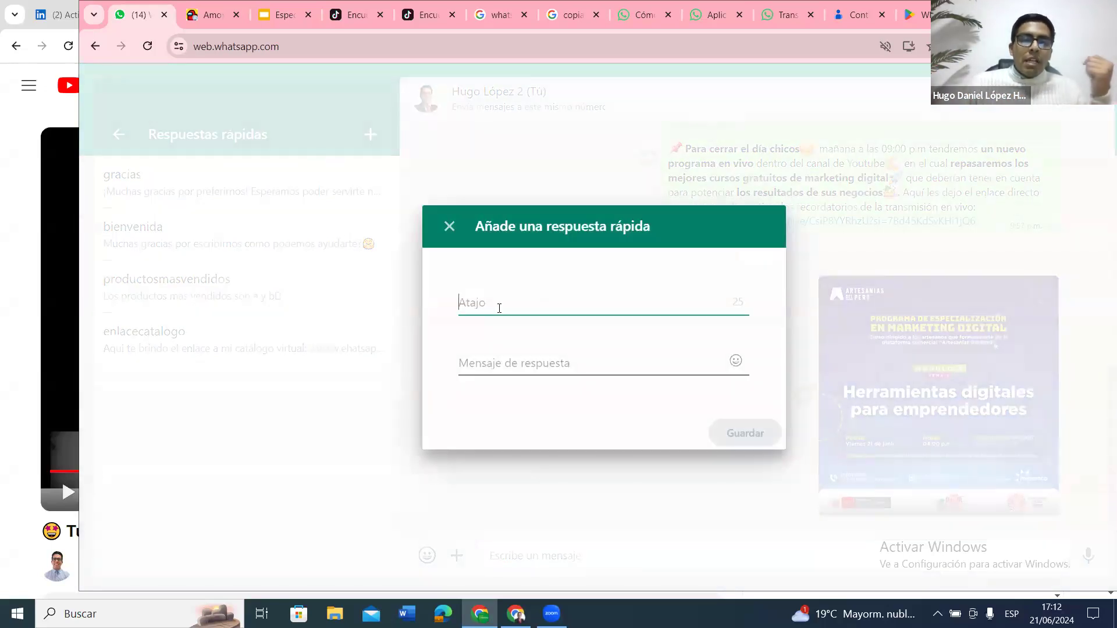
pyautogui.write('/pregunta')
pyautogui.press('capslock')
pyautogui.write('PR')
pyautogui.press('BackSpace')
pyautogui.press('BackSpace')
pyautogui.write('P')
pyautogui.press('capslock')
pyautogui.write('recio')
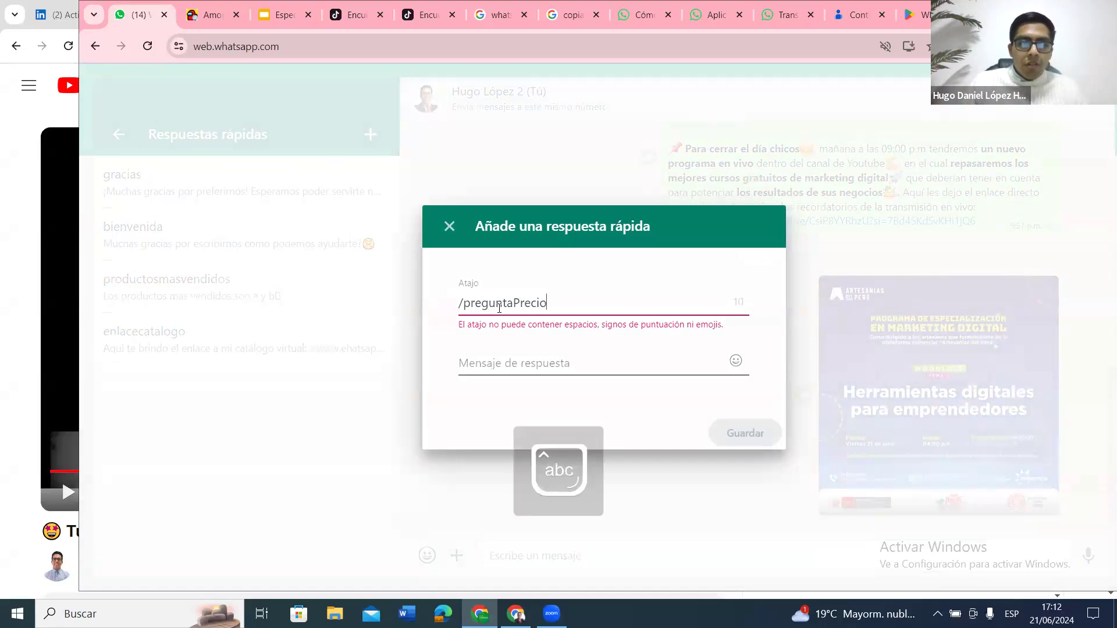
pyautogui.write('Prod')
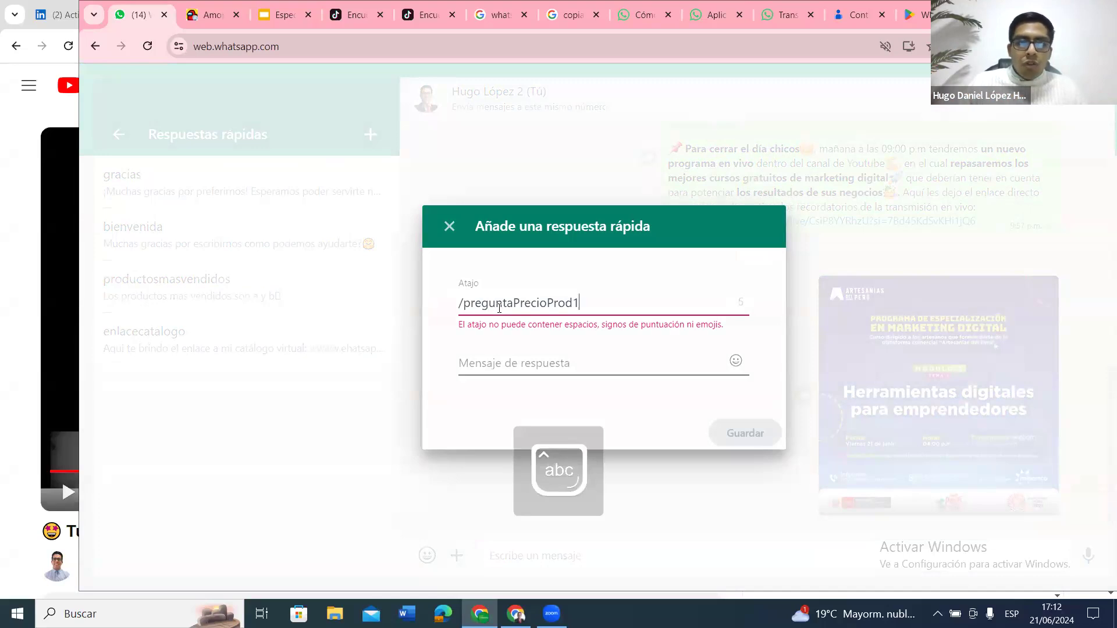
pyautogui.write('1')
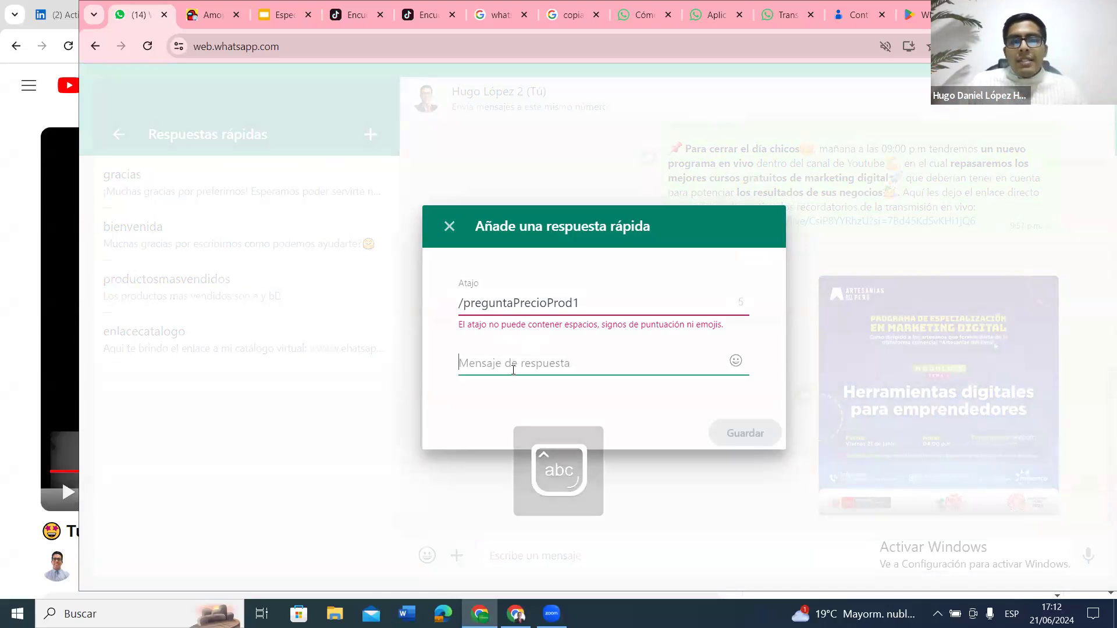
pyautogui.click(512, 367)
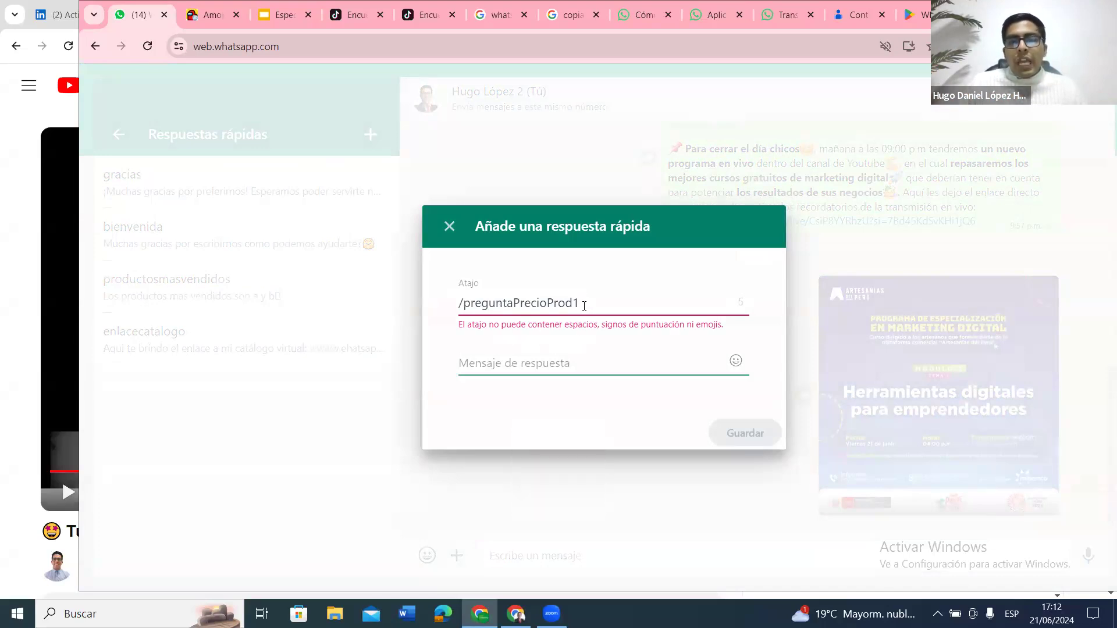
pyautogui.click(465, 308)
pyautogui.press('BackSpace')
pyautogui.moveTo(581, 307); pyautogui.dragTo(420, 294)
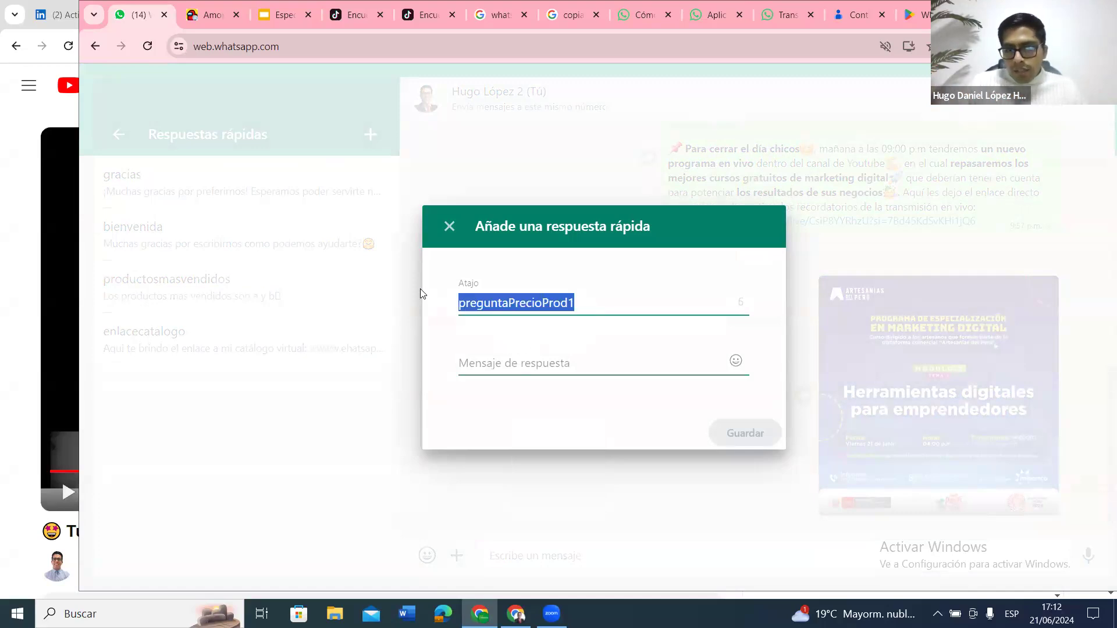
pyautogui.click(502, 362)
pyautogui.doubleClick(546, 303)
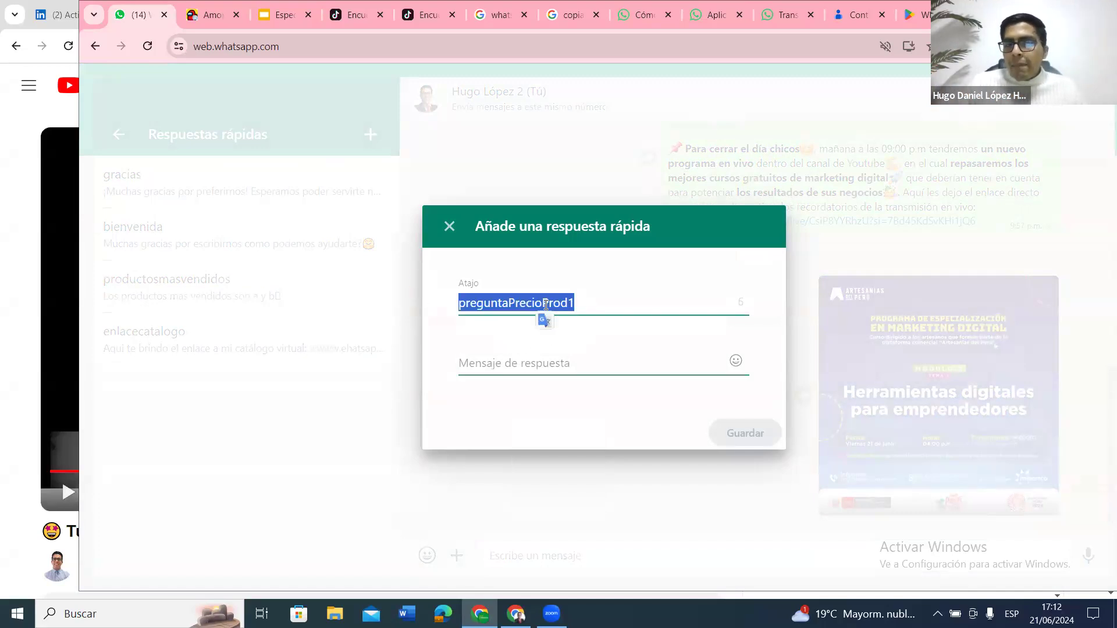
pyautogui.click(523, 363)
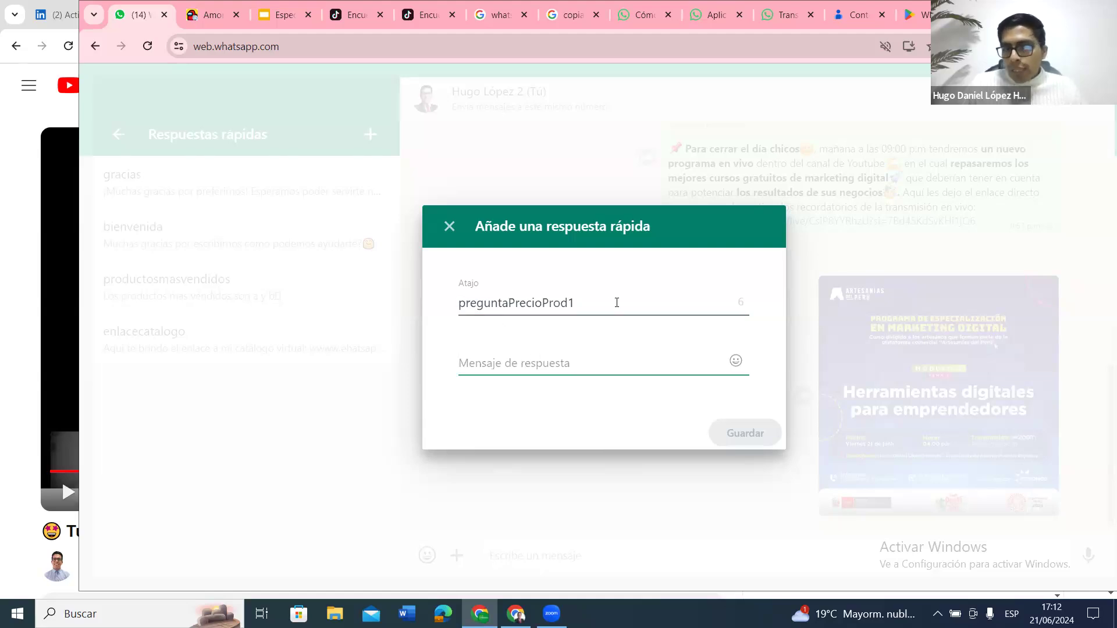
pyautogui.moveTo(610, 298); pyautogui.dragTo(413, 296)
pyautogui.click(498, 367)
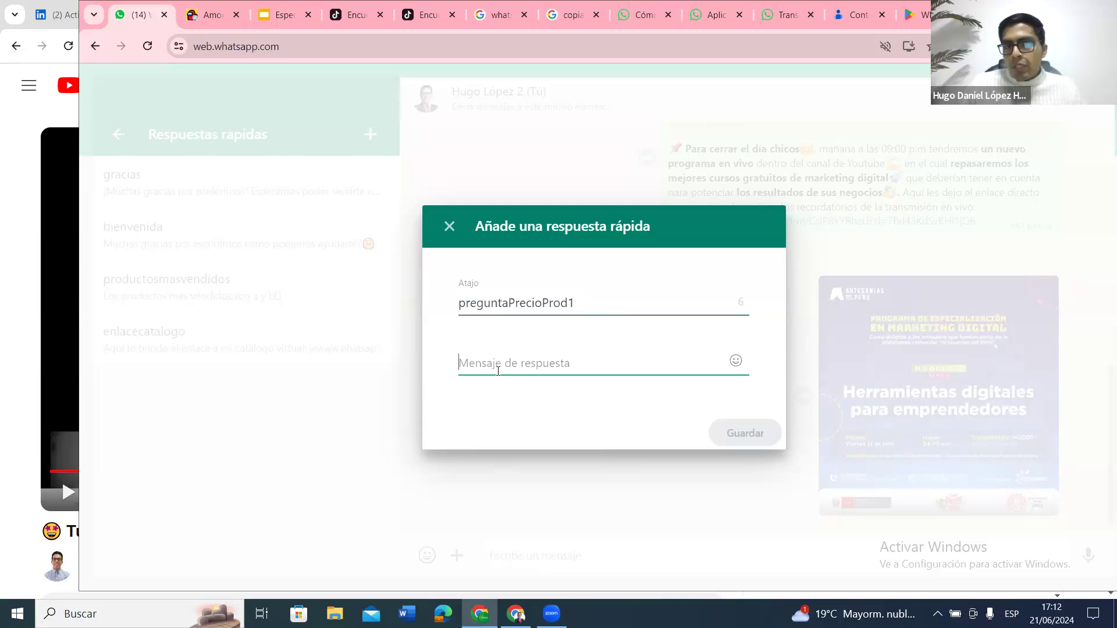
pyautogui.doubleClick(510, 302)
pyautogui.press('Left')
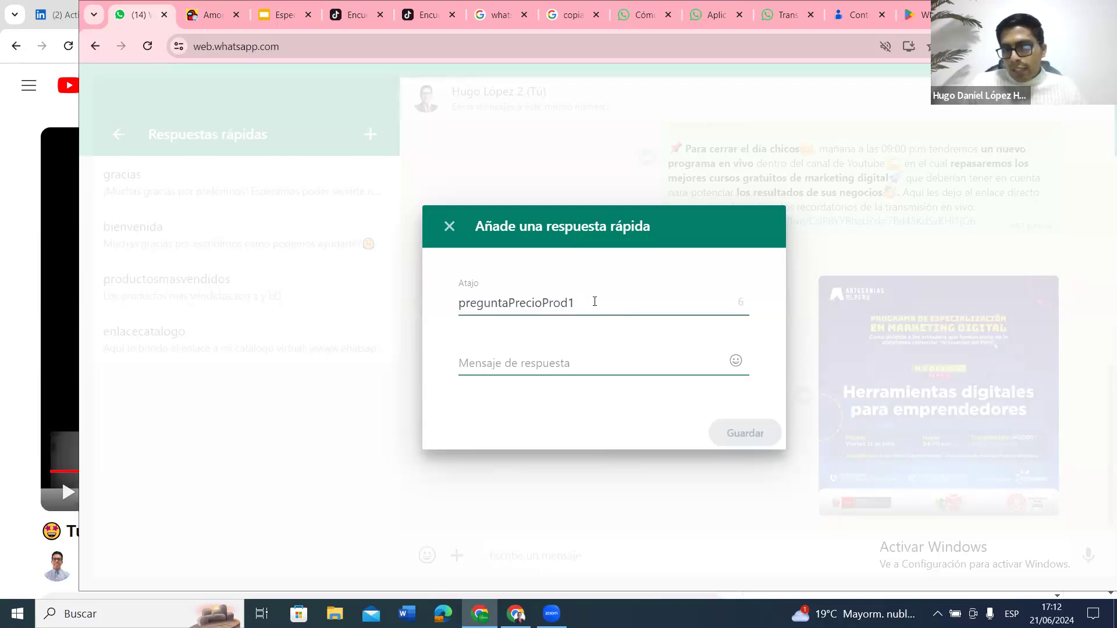
pyautogui.click(536, 305)
pyautogui.doubleClick(537, 304)
# - Write the reply: product 1 costs 15 soles, link follows, plus a saluting face emoji
pyautogui.click(510, 365)
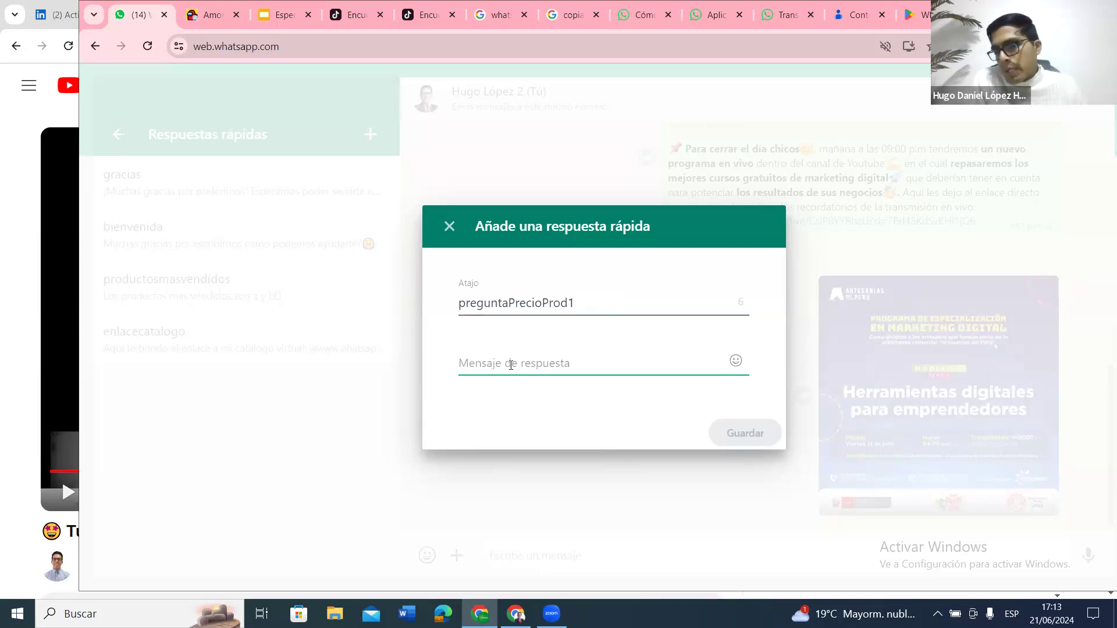
pyautogui.write('El precio')
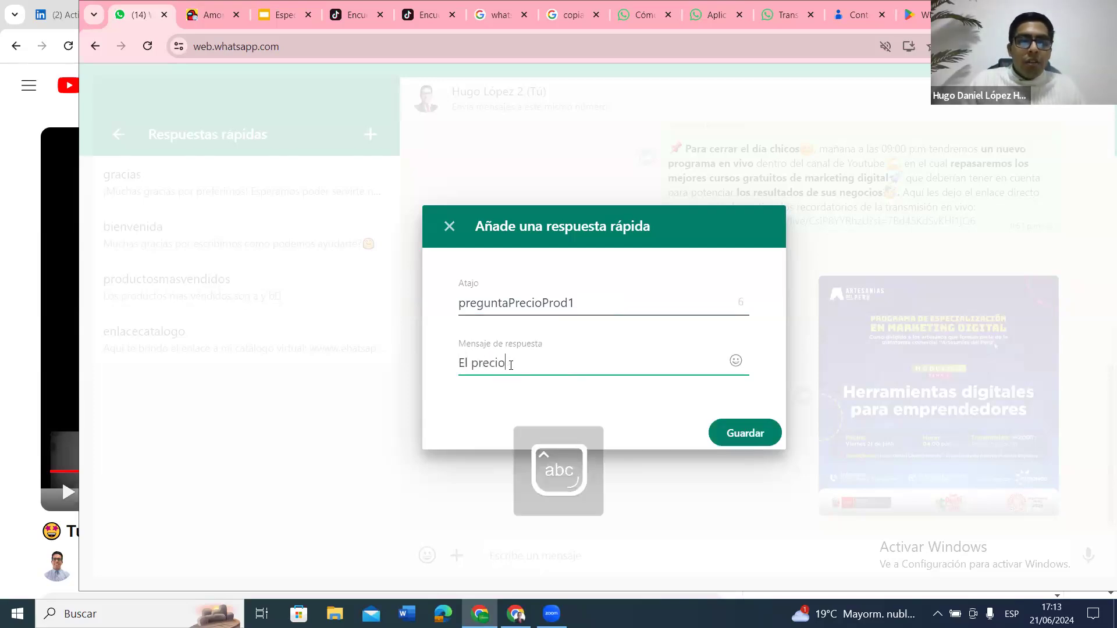
pyautogui.write(' de l produc')
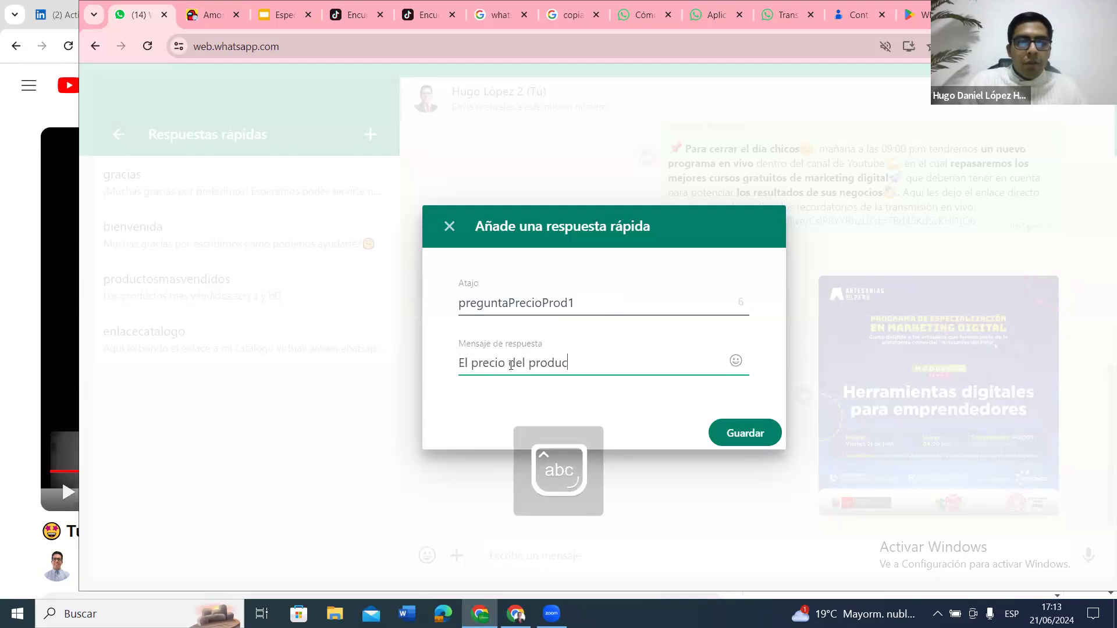
pyautogui.write('to 1 es de 15')
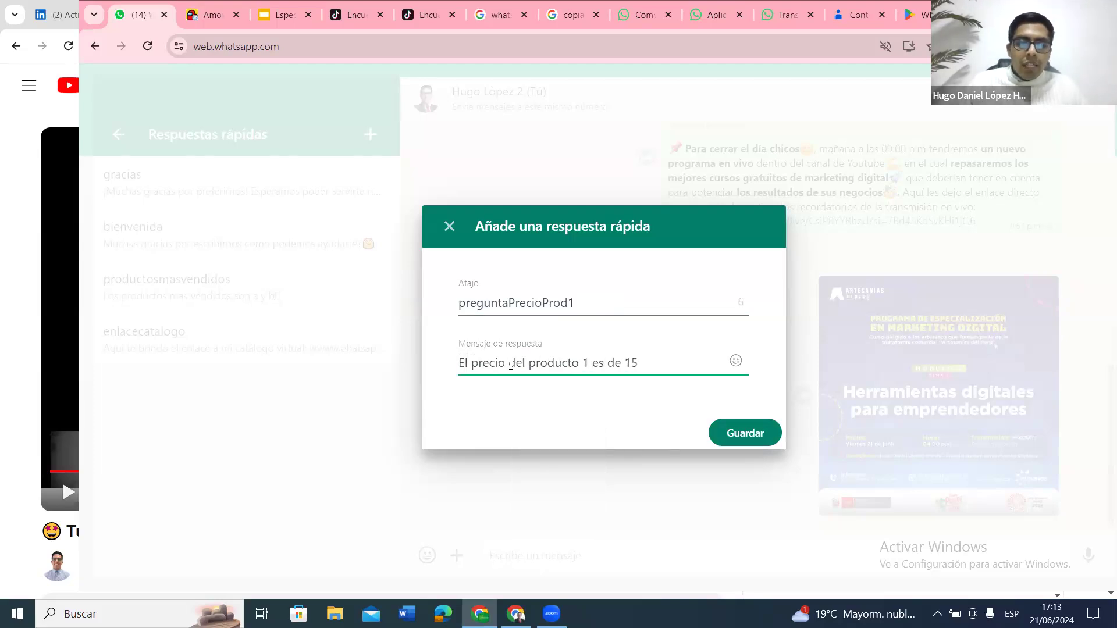
pyautogui.write(' soles, para ma')
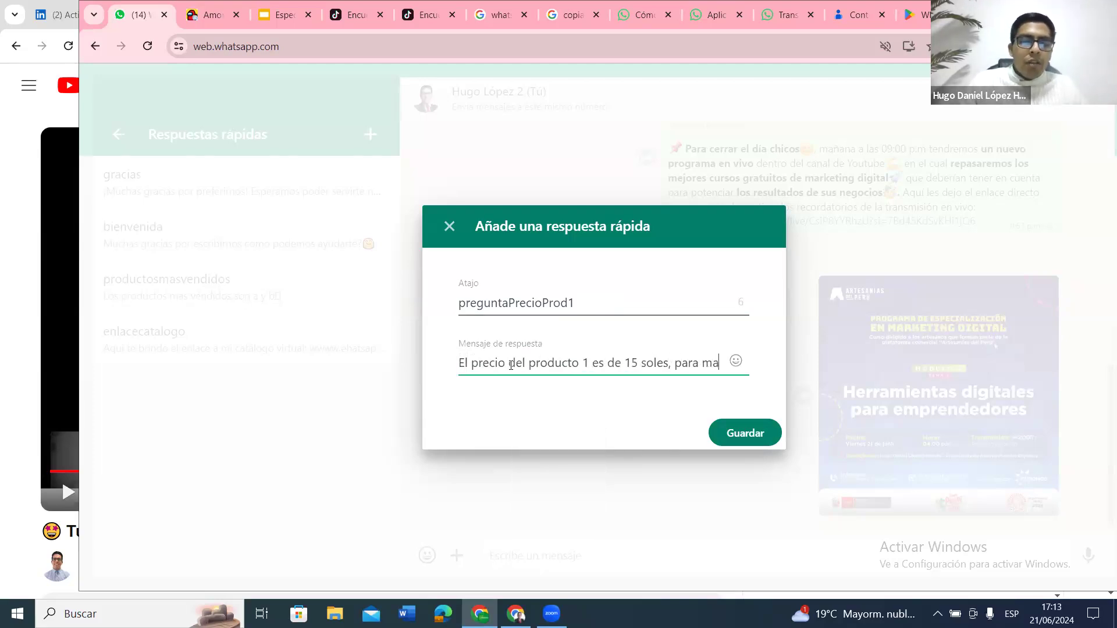
pyautogui.write('yor información,')
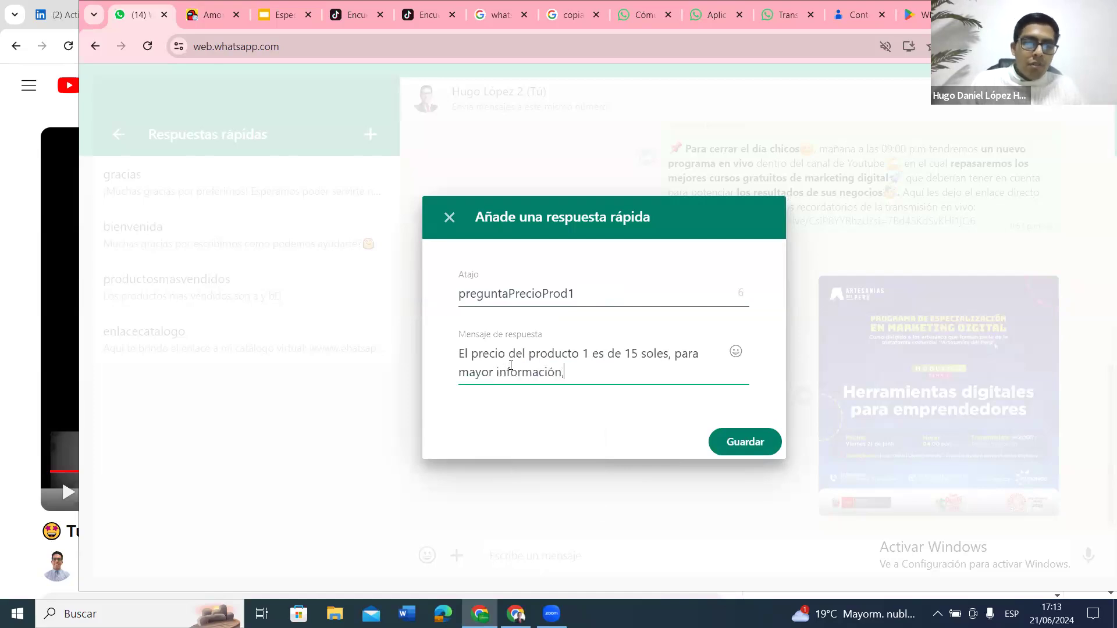
pyautogui.write(' le dejo el siguiente enlace')
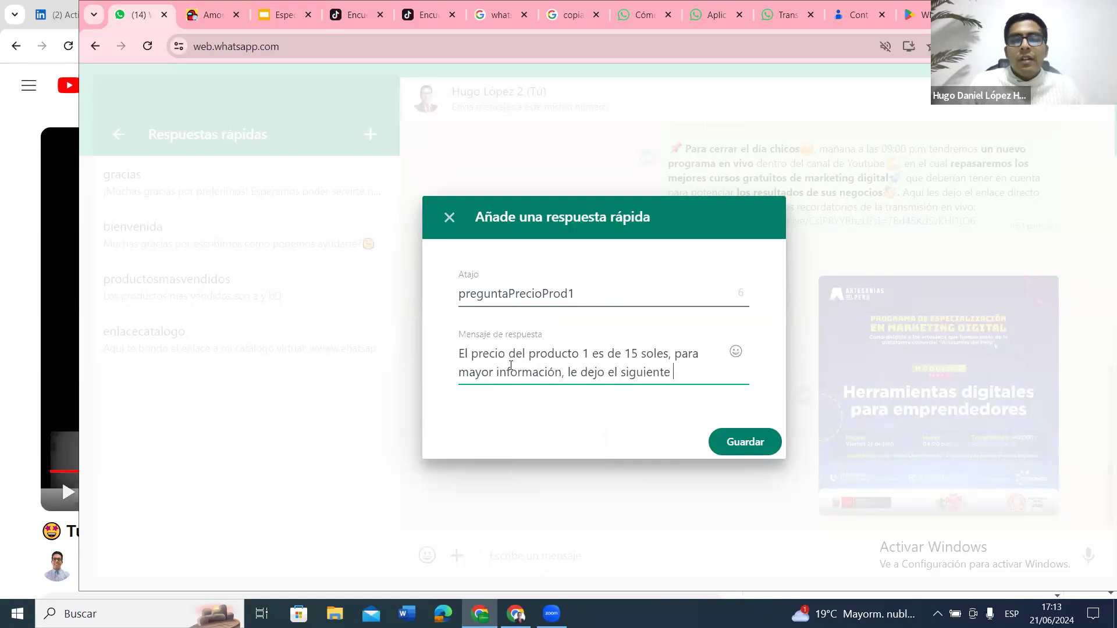
pyautogui.click(736, 352)
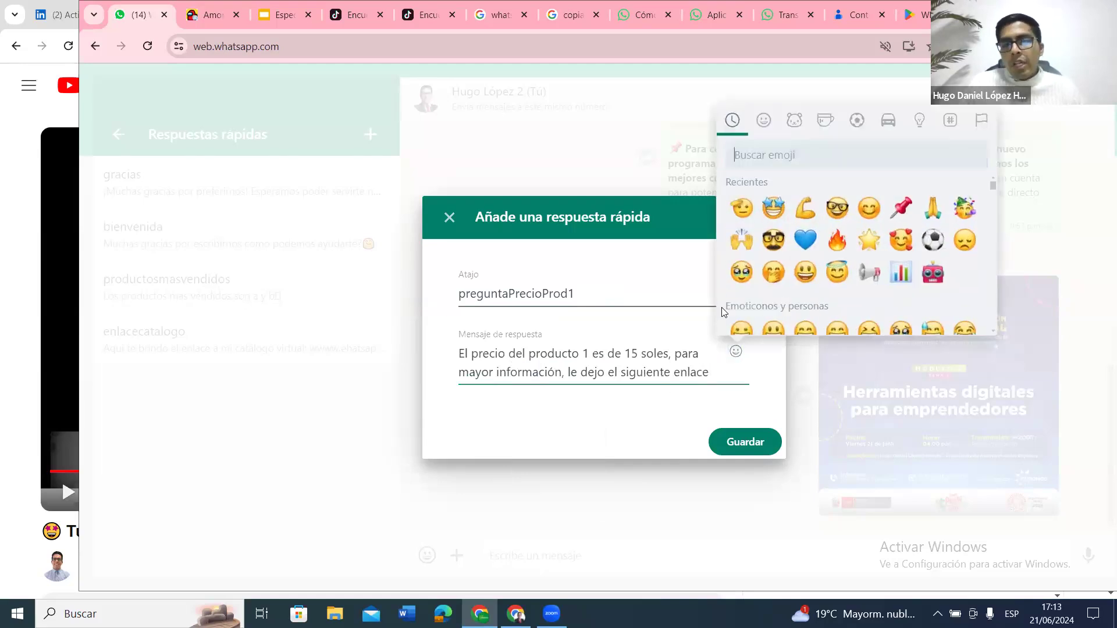
pyautogui.click(741, 207)
pyautogui.click(564, 372)
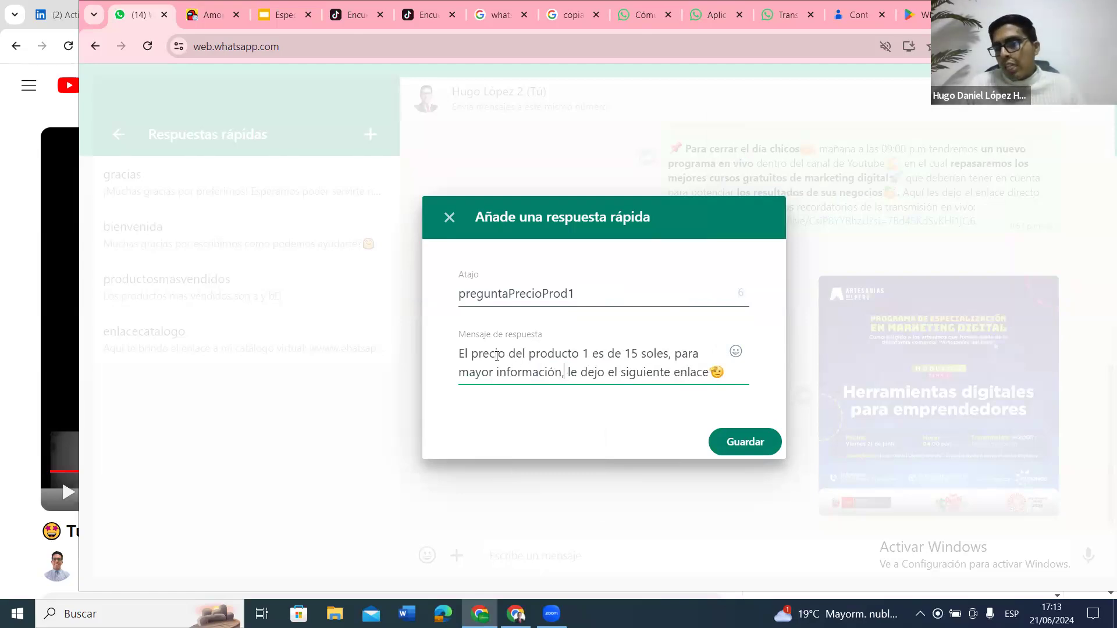
# - Save the preguntaPrecioProd1 quick reply and bring up quick-reply suggestions with / in the chat box
pyautogui.click(750, 452)
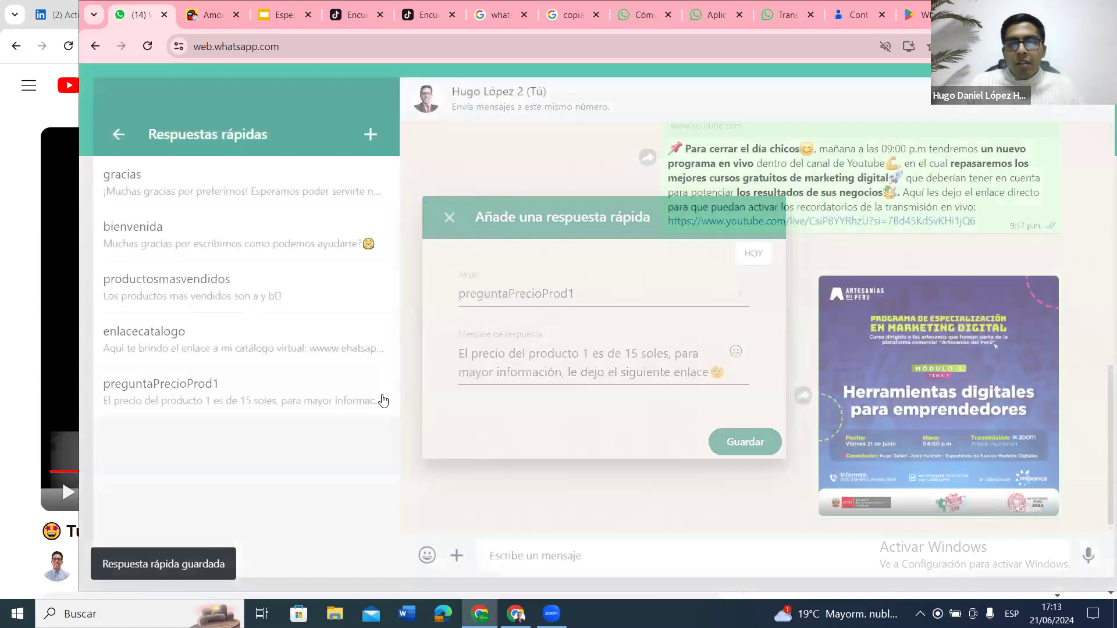
pyautogui.click(382, 392)
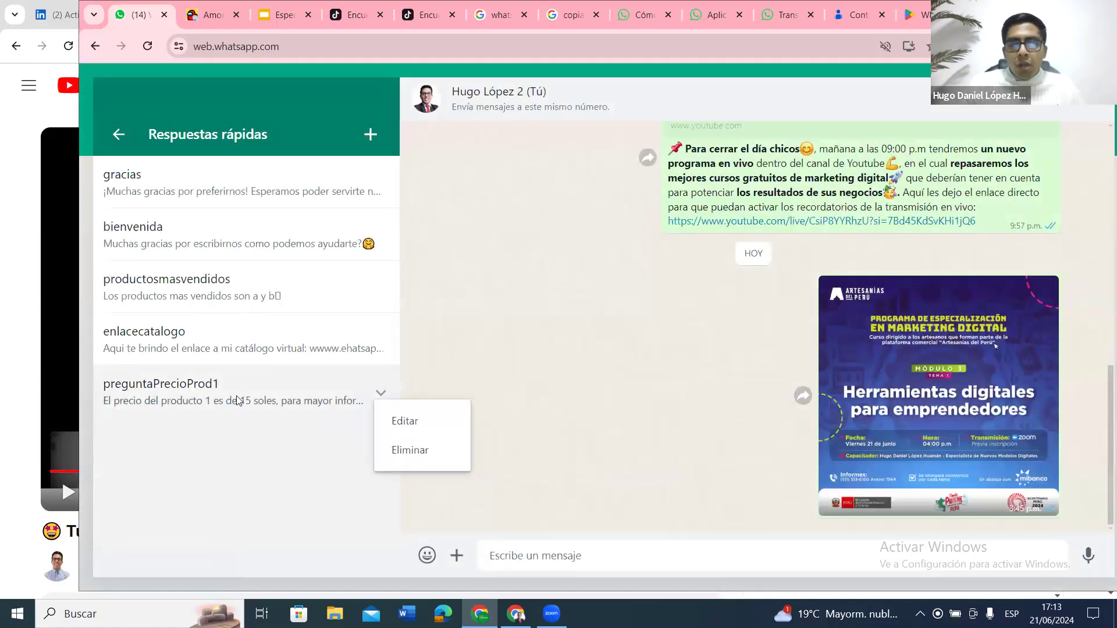
pyautogui.click(470, 498)
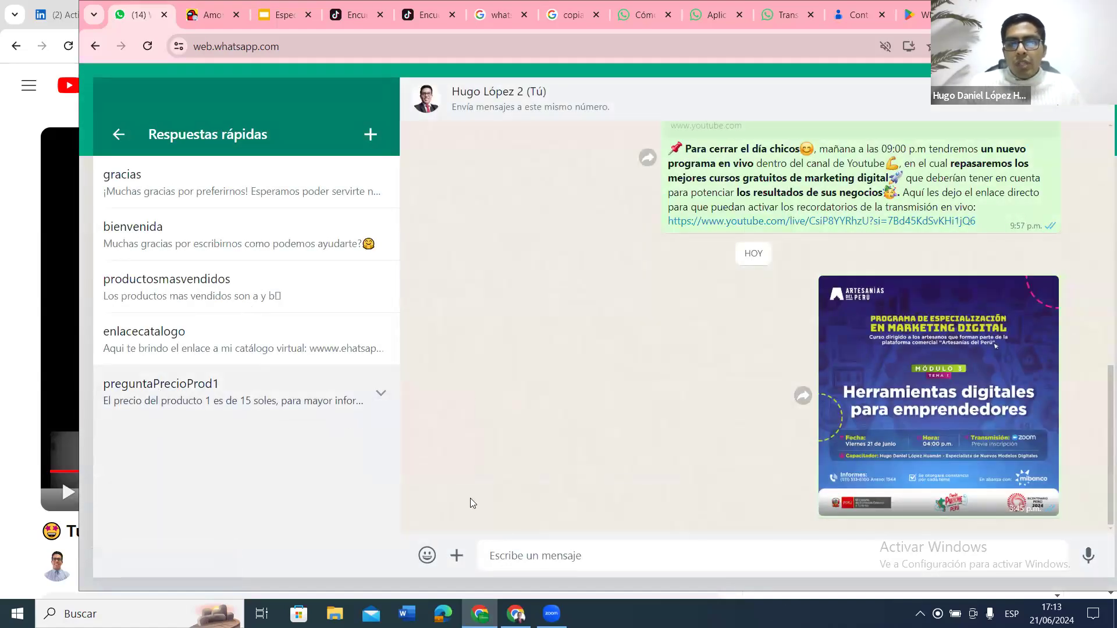
pyautogui.click(502, 549)
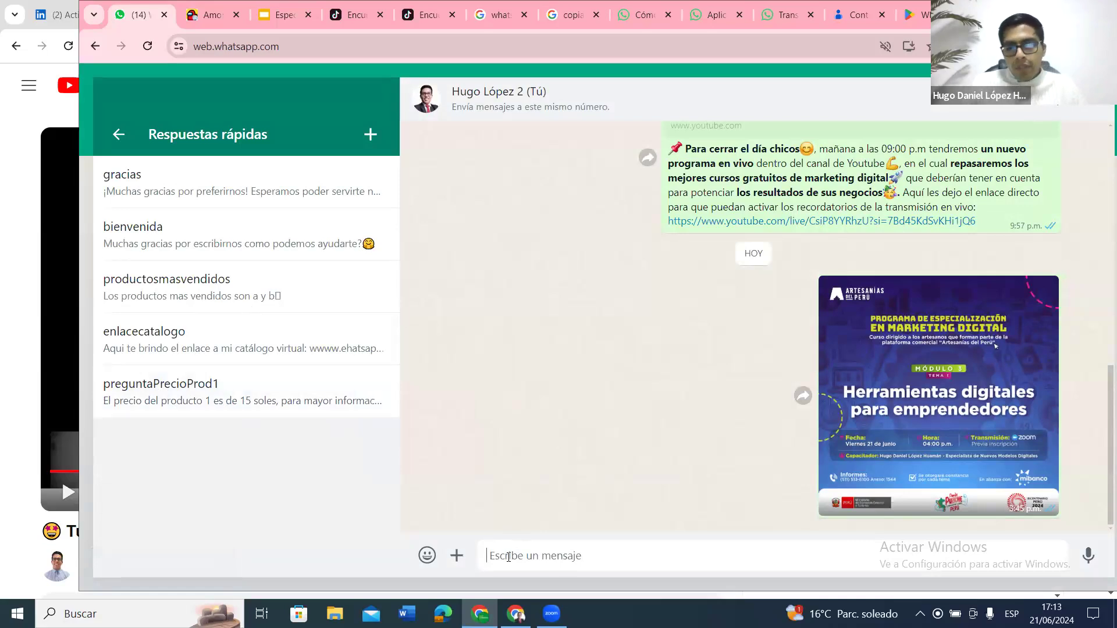
pyautogui.write('/')
pyautogui.doubleClick(497, 552)
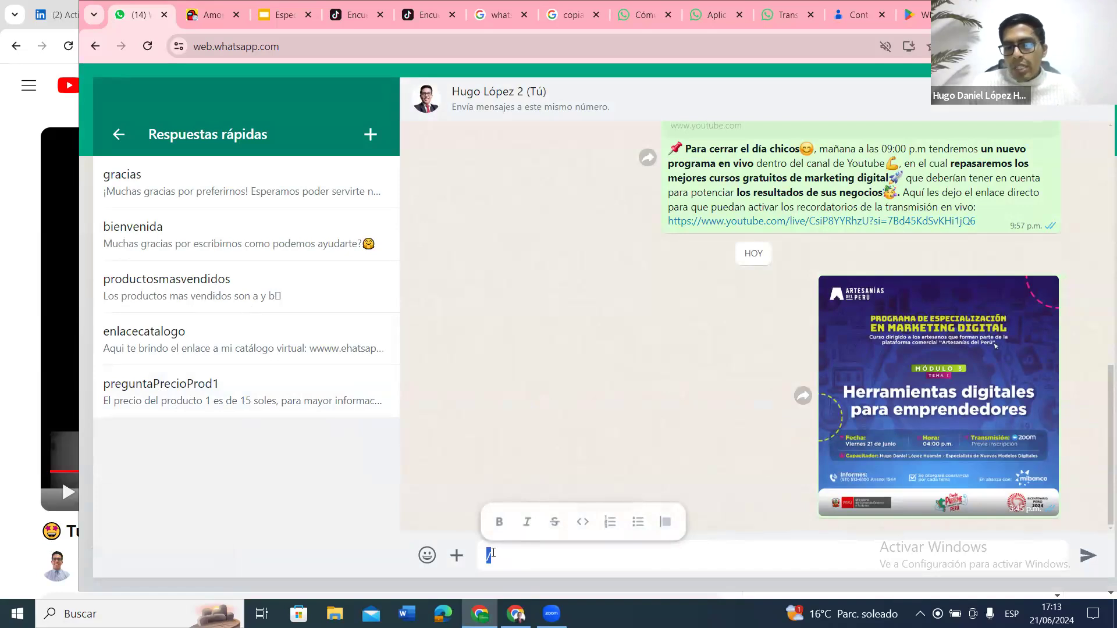
pyautogui.press('BackSpace')
pyautogui.write('/')
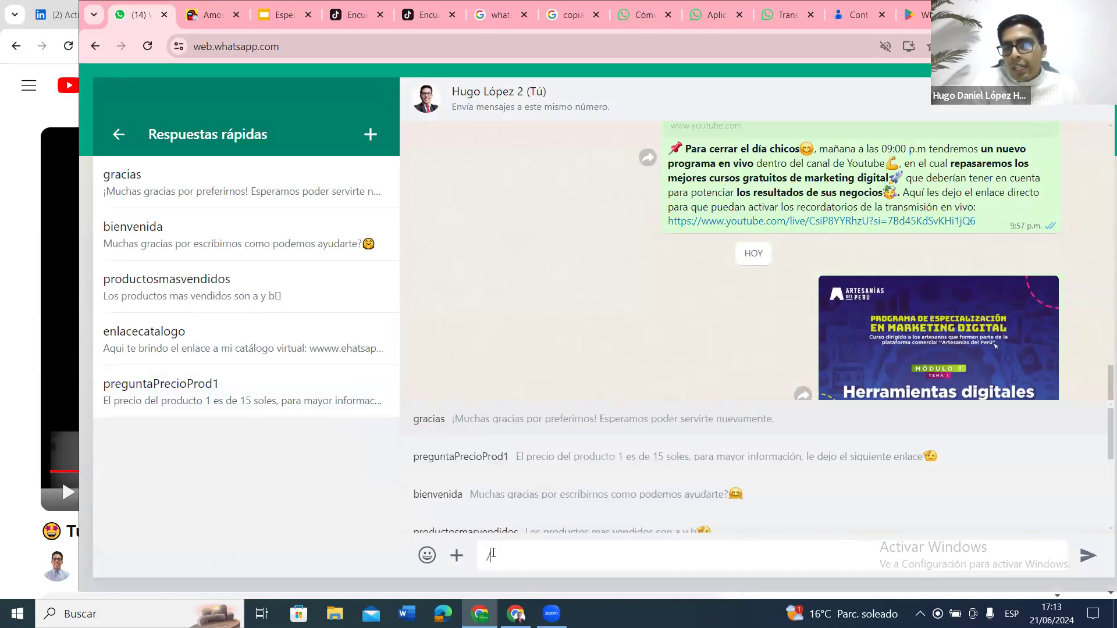
pyautogui.press('BackSpace')
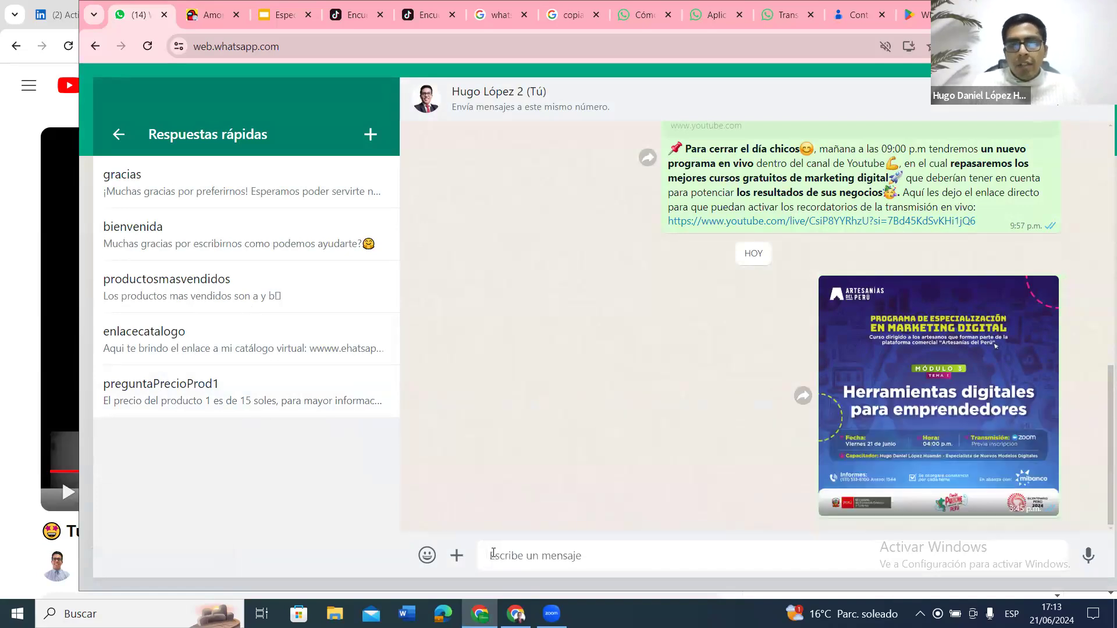
# - Test-insert the bienvenida and preguntaPrecioProd1 quick replies, clearing each from the message box
pyautogui.write('/')
pyautogui.scroll(-3, 526, 475)
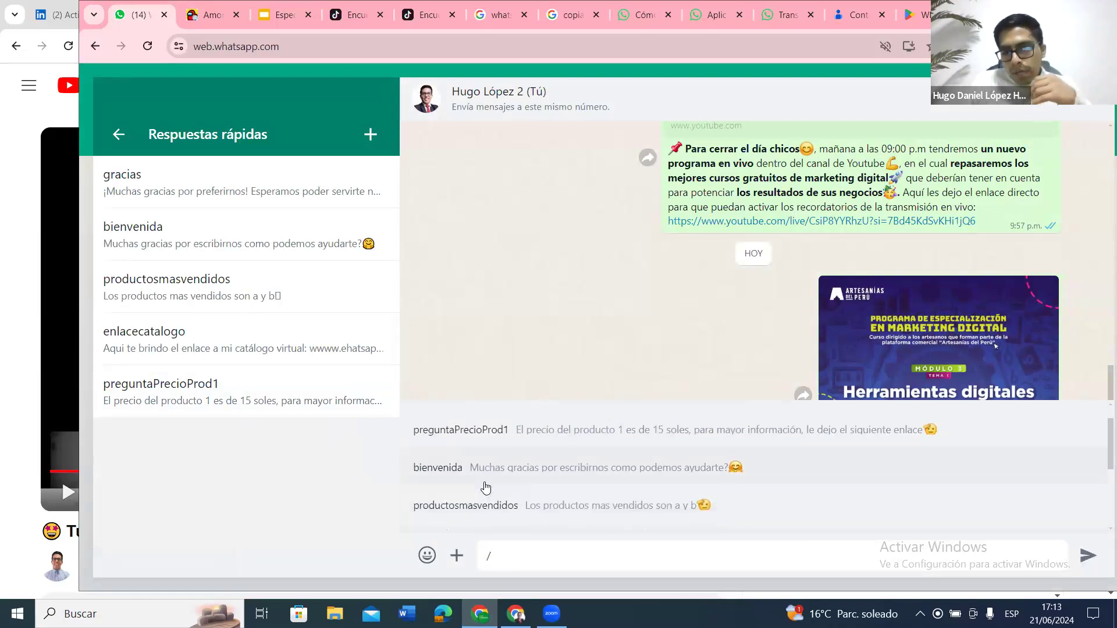
pyautogui.scroll(3, 526, 475)
pyautogui.scroll(-3, 526, 476)
pyautogui.scroll(3, 527, 475)
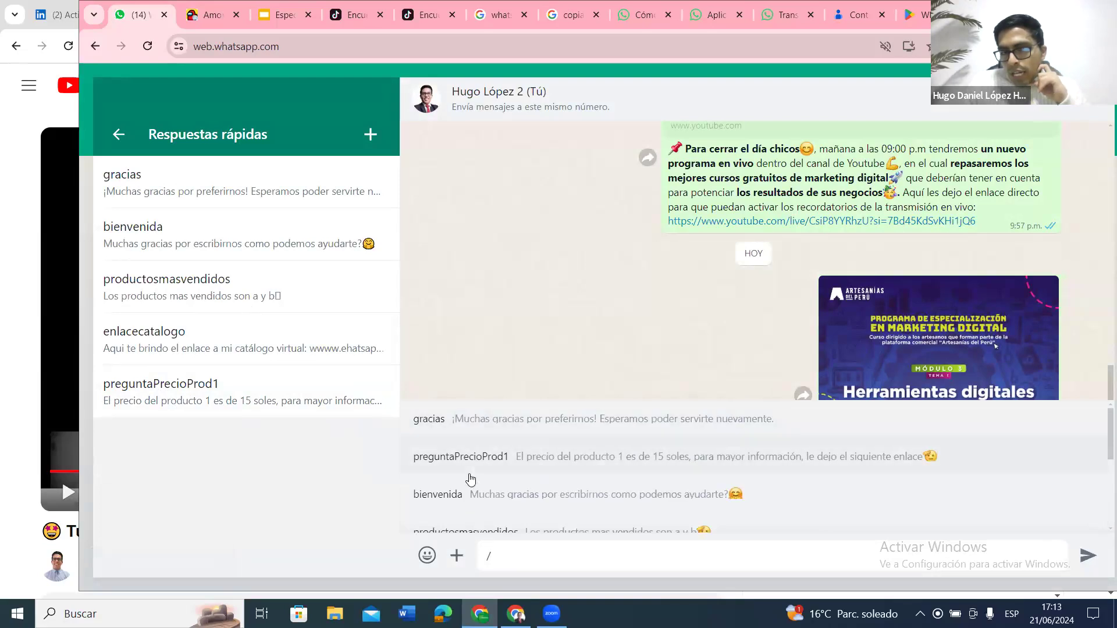
pyautogui.click(578, 499)
pyautogui.click(612, 555)
pyautogui.moveTo(804, 558); pyautogui.dragTo(431, 555)
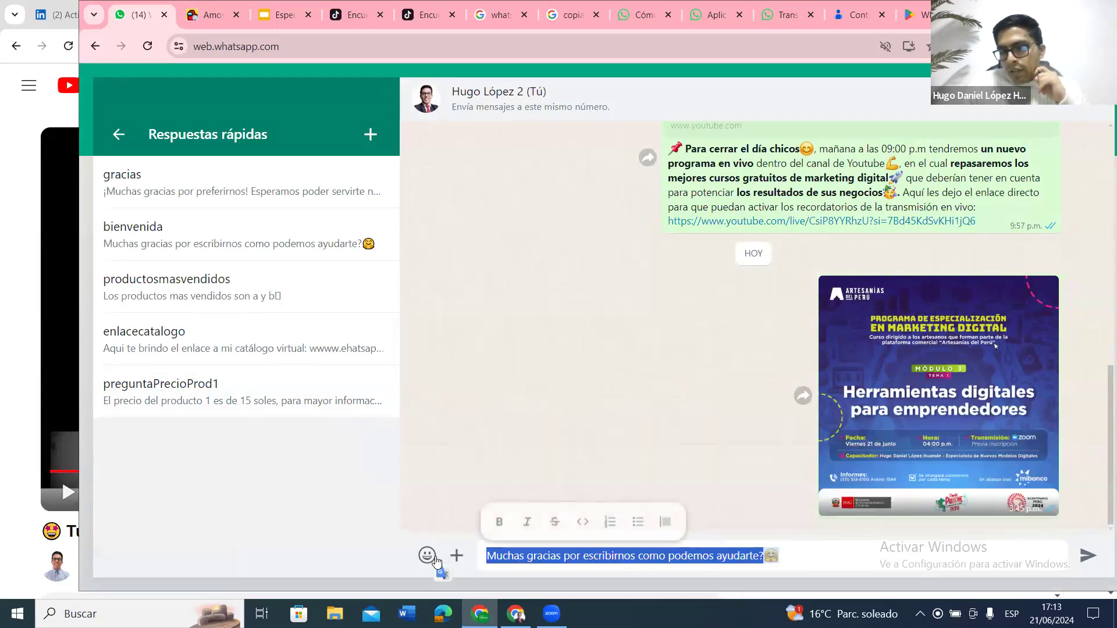
pyautogui.press('BackSpace')
pyautogui.write('/')
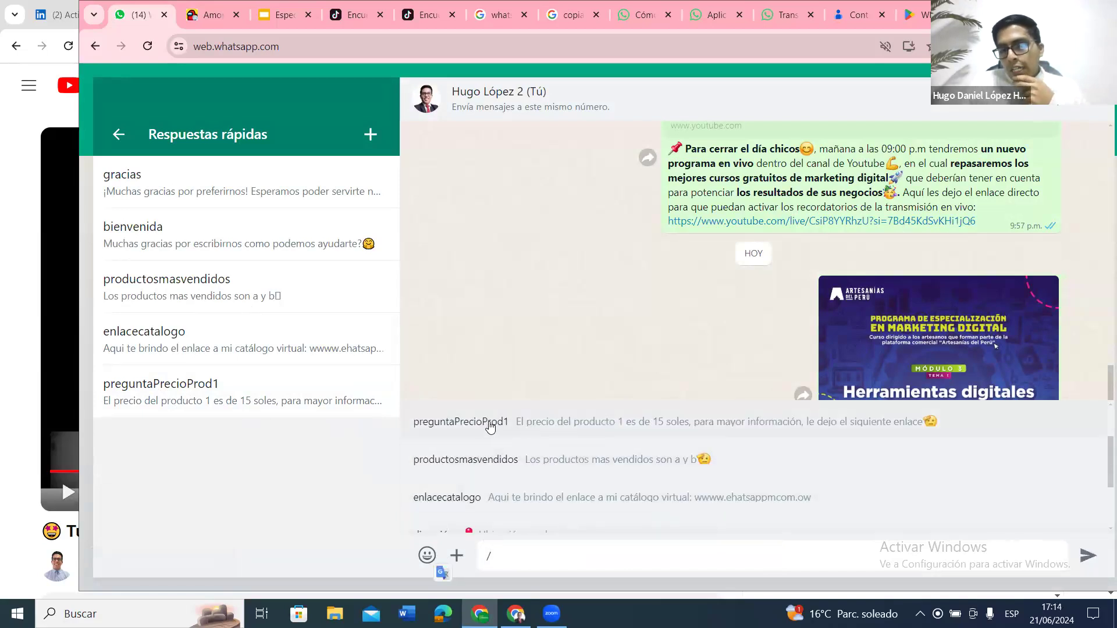
pyautogui.click(488, 425)
pyautogui.click(891, 557)
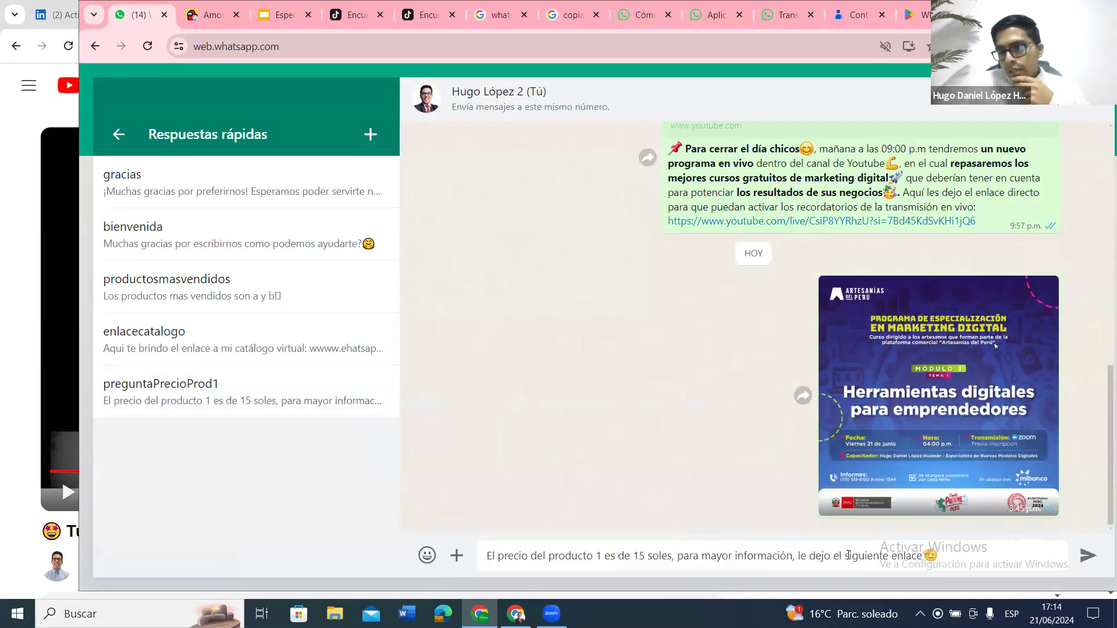
pyautogui.moveTo(956, 557); pyautogui.dragTo(326, 536)
pyautogui.press('BackSpace')
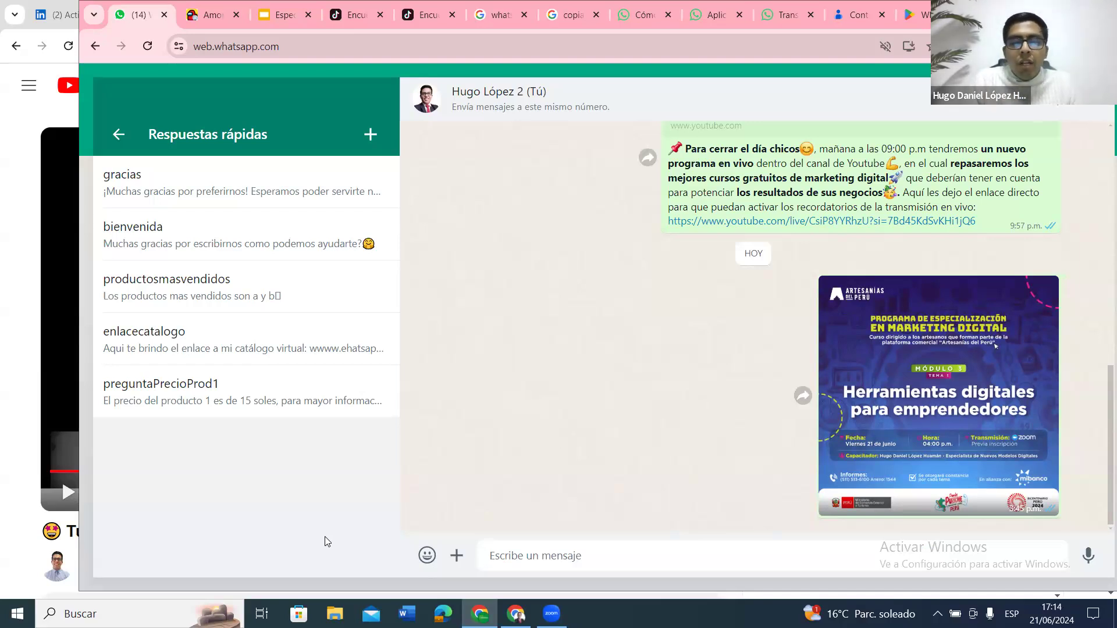
# - Send the productosmasvendidos reply 'Los productos mas vendidos son a y b' and close quick replies
pyautogui.write('/')
pyautogui.scroll(-3, 598, 471)
pyautogui.scroll(3, 576, 465)
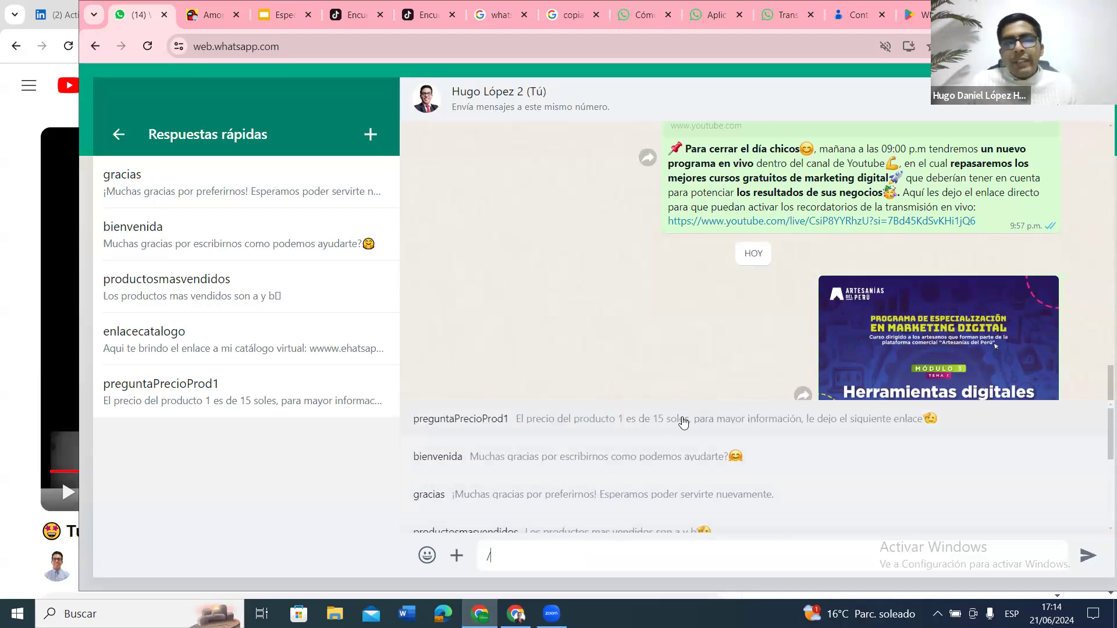
pyautogui.scroll(-2, 551, 442)
pyautogui.scroll(2, 551, 442)
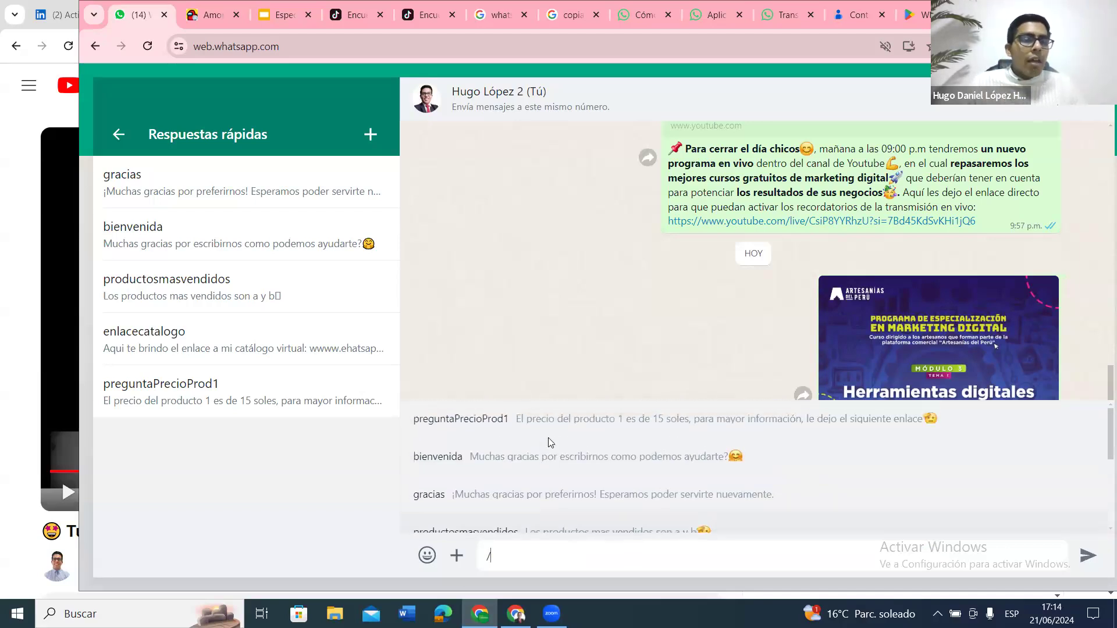
pyautogui.scroll(-2, 506, 500)
pyautogui.click(542, 465)
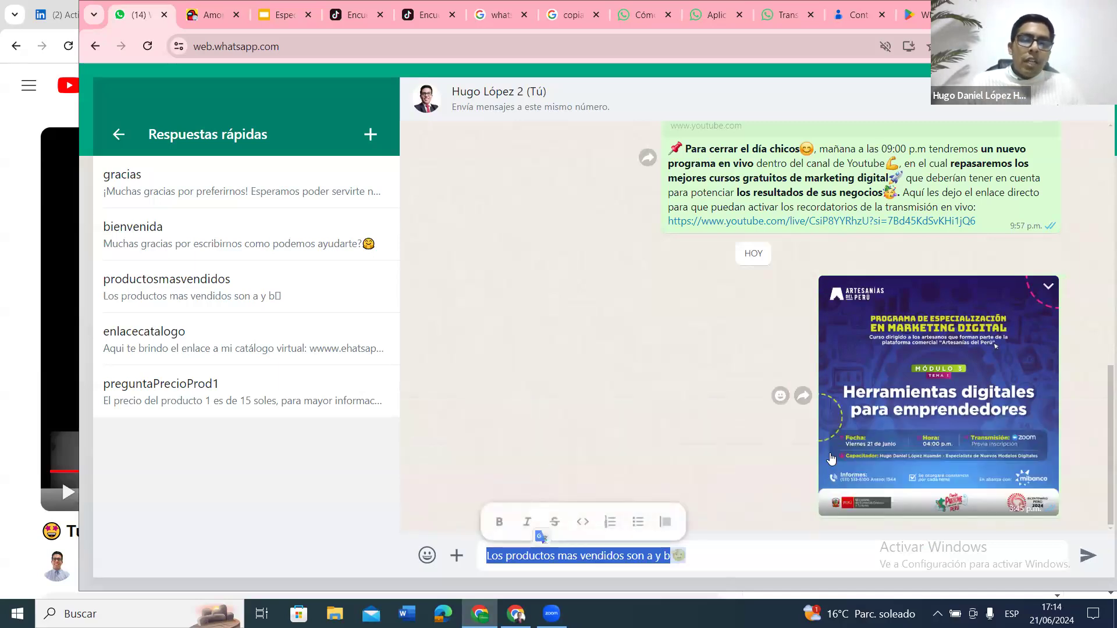
pyautogui.press('Return')
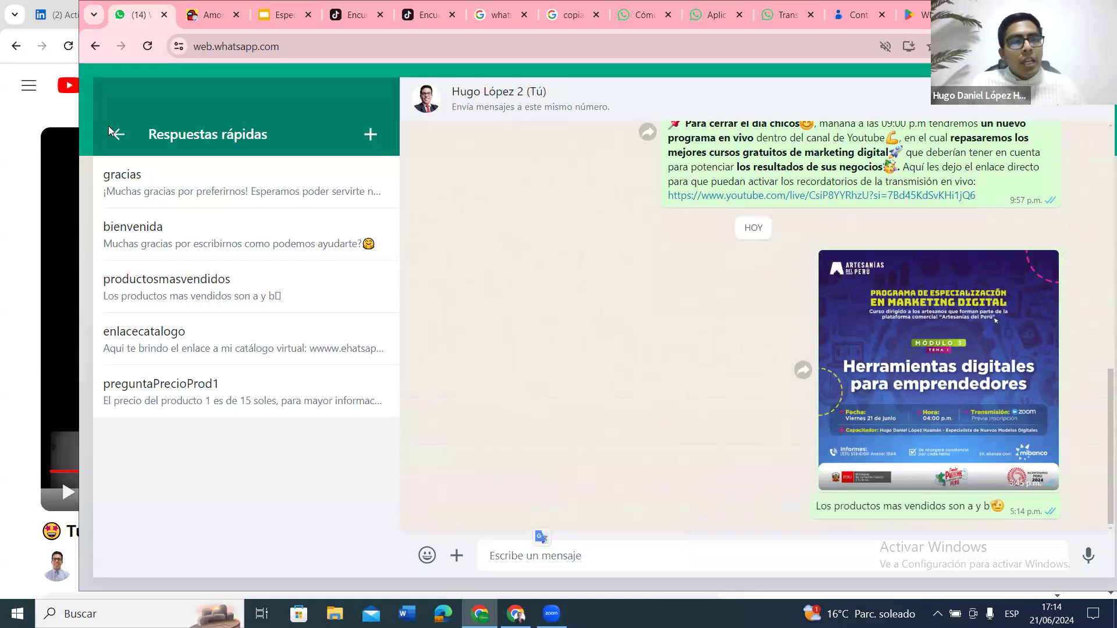
pyautogui.click(117, 133)
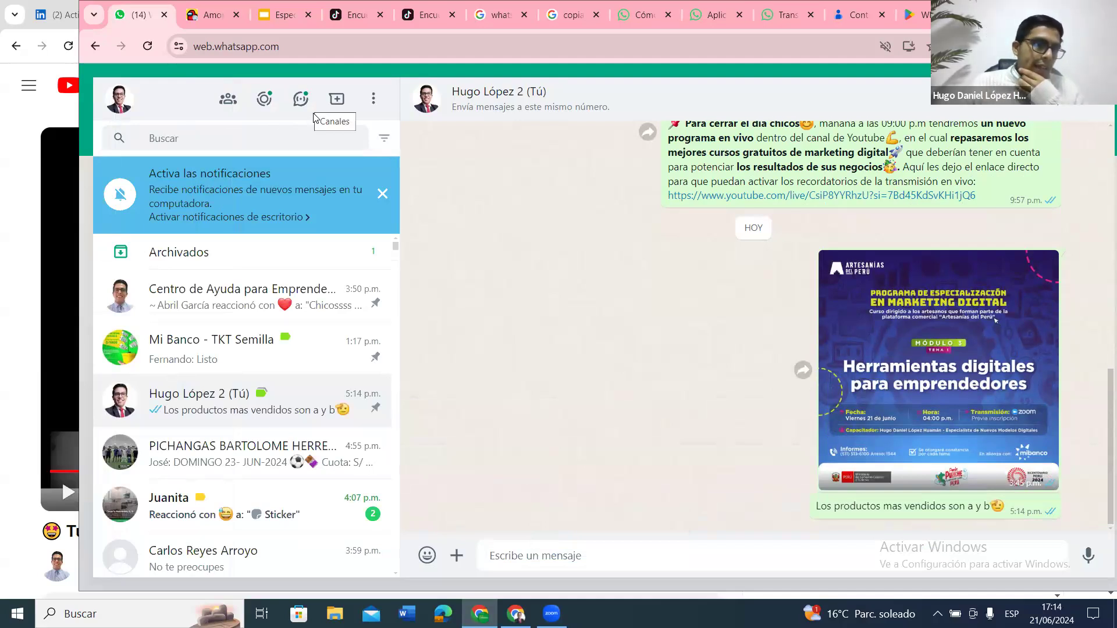
# - Open the LATINA OFICIAL channel's info and select its follower count
pyautogui.click(313, 117)
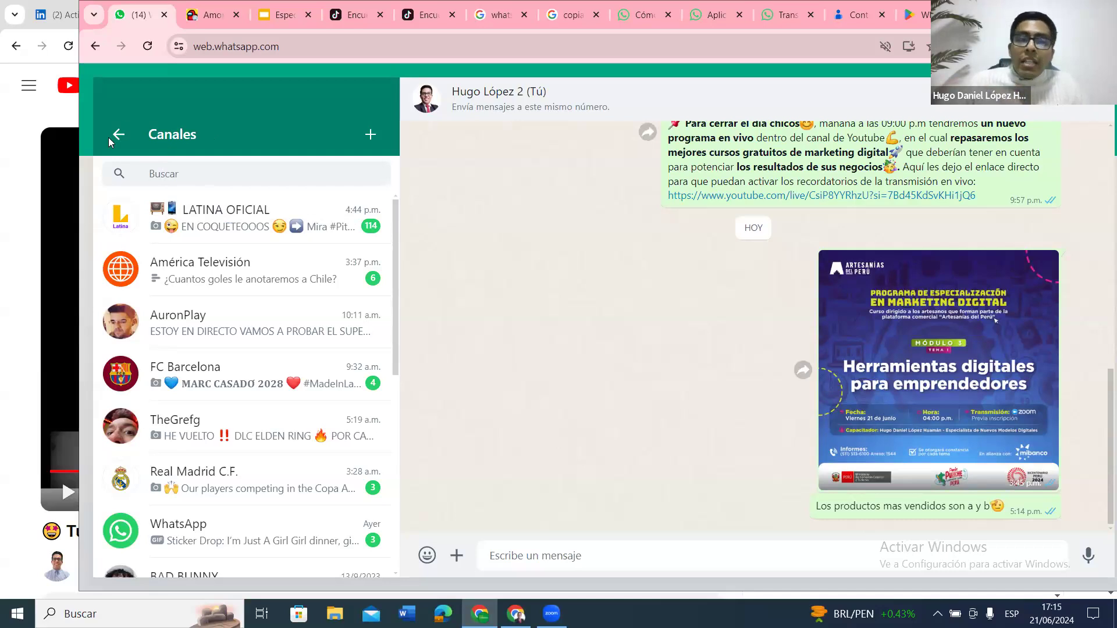
pyautogui.click(203, 232)
pyautogui.click(817, 115)
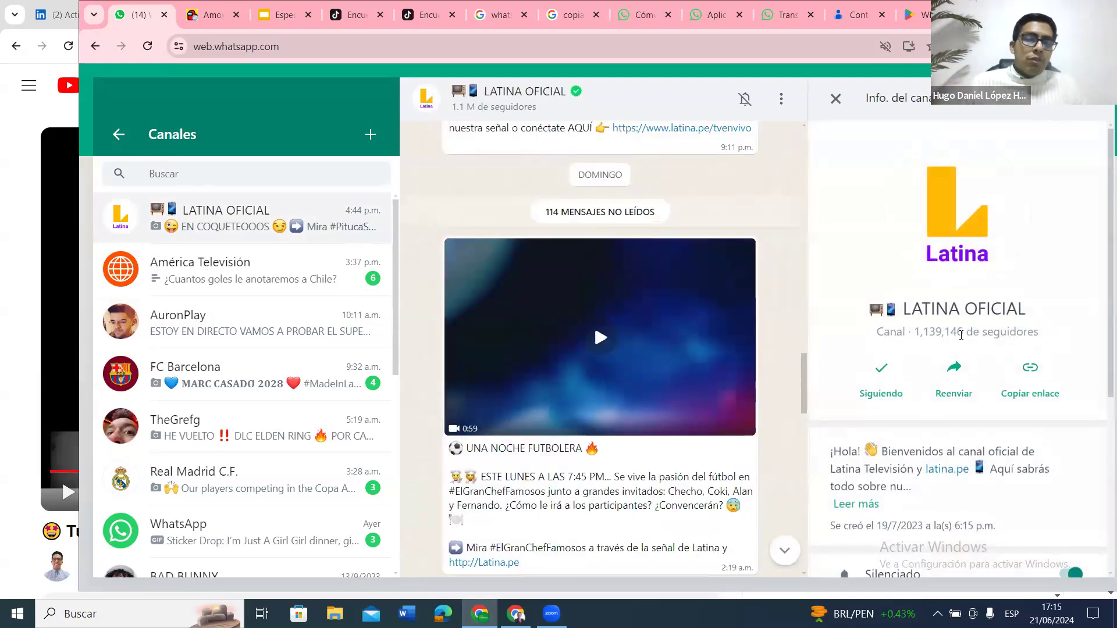
pyautogui.moveTo(939, 331); pyautogui.dragTo(1038, 333)
pyautogui.click(989, 334)
pyautogui.click(1053, 344)
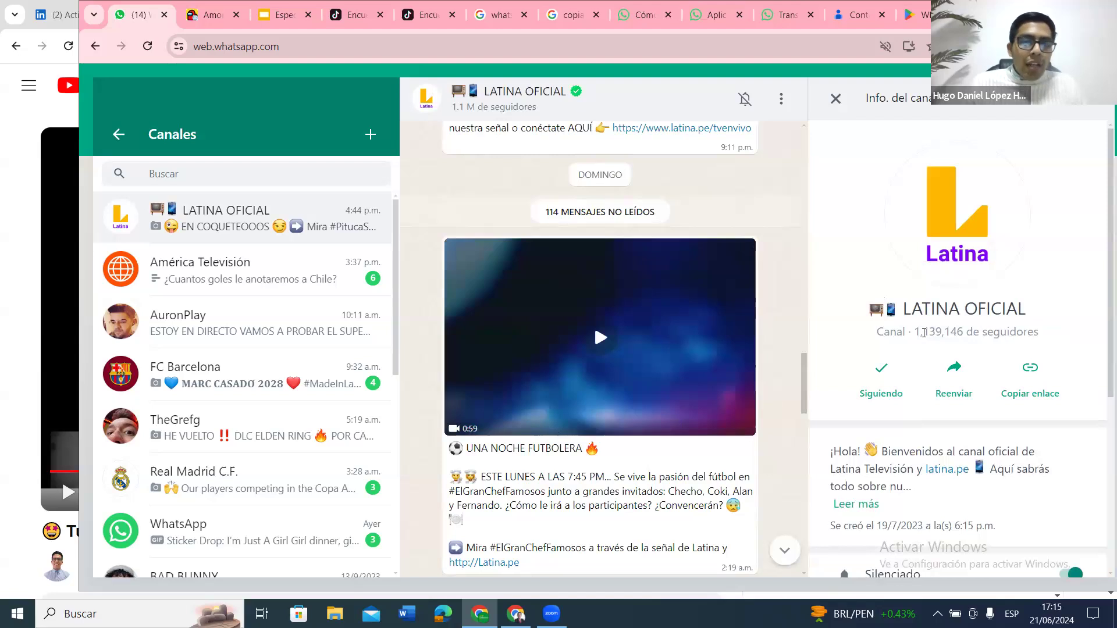
pyautogui.moveTo(920, 332); pyautogui.dragTo(1030, 336)
pyautogui.click(954, 310)
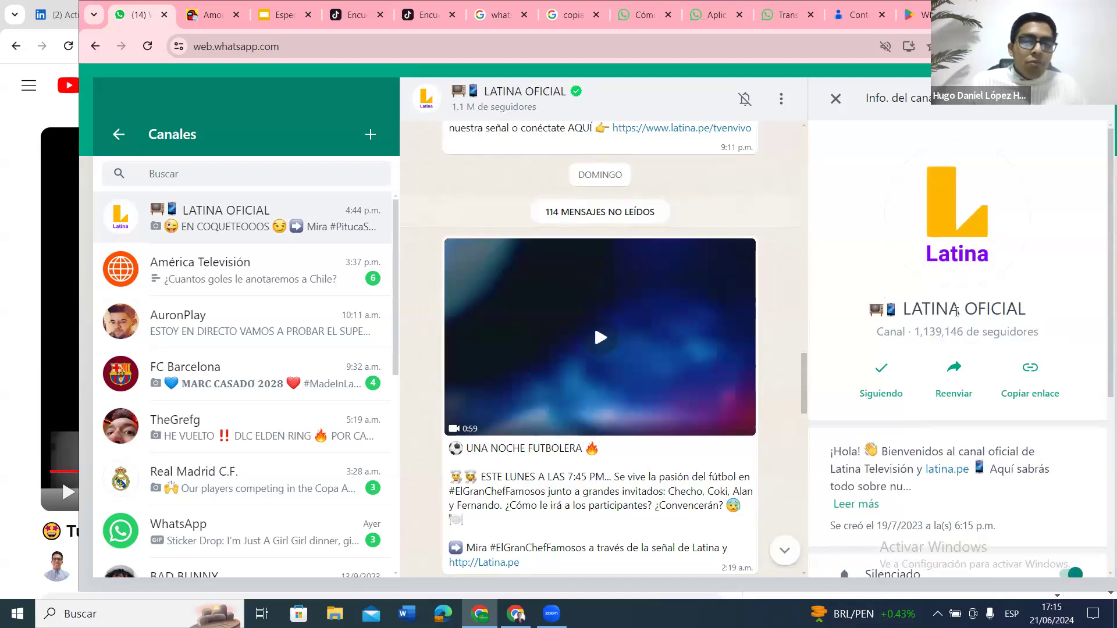
pyautogui.scroll(-1, 959, 326)
pyautogui.scroll(1, 959, 325)
pyautogui.moveTo(929, 331); pyautogui.dragTo(1039, 332)
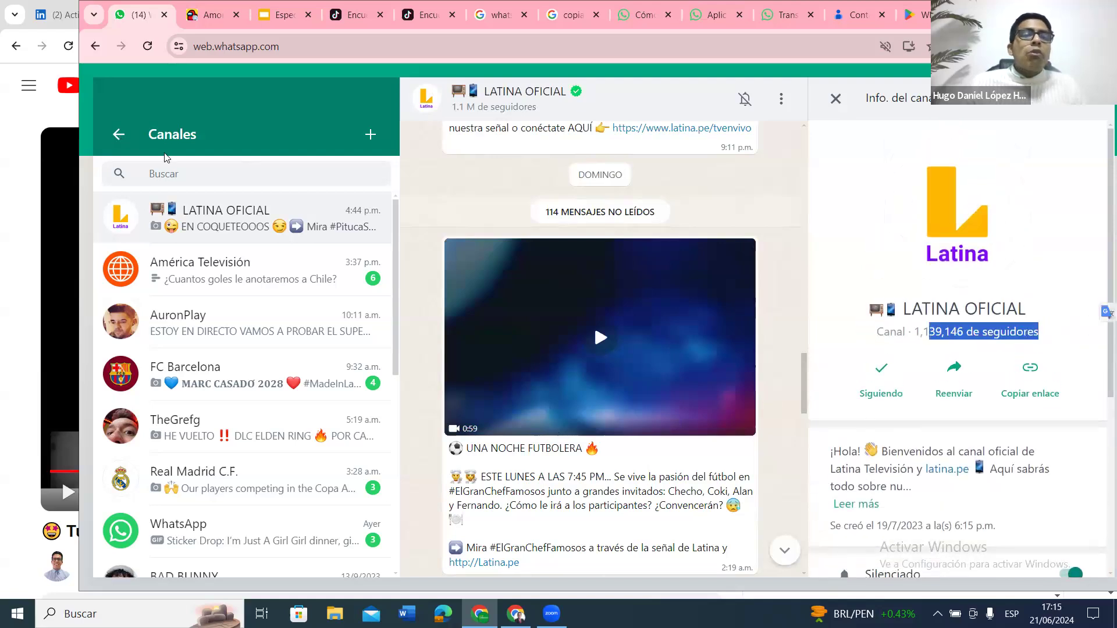
# - Browse status updates, then return to the channel and select the '1,139,146 de seguidores' line
pyautogui.click(119, 142)
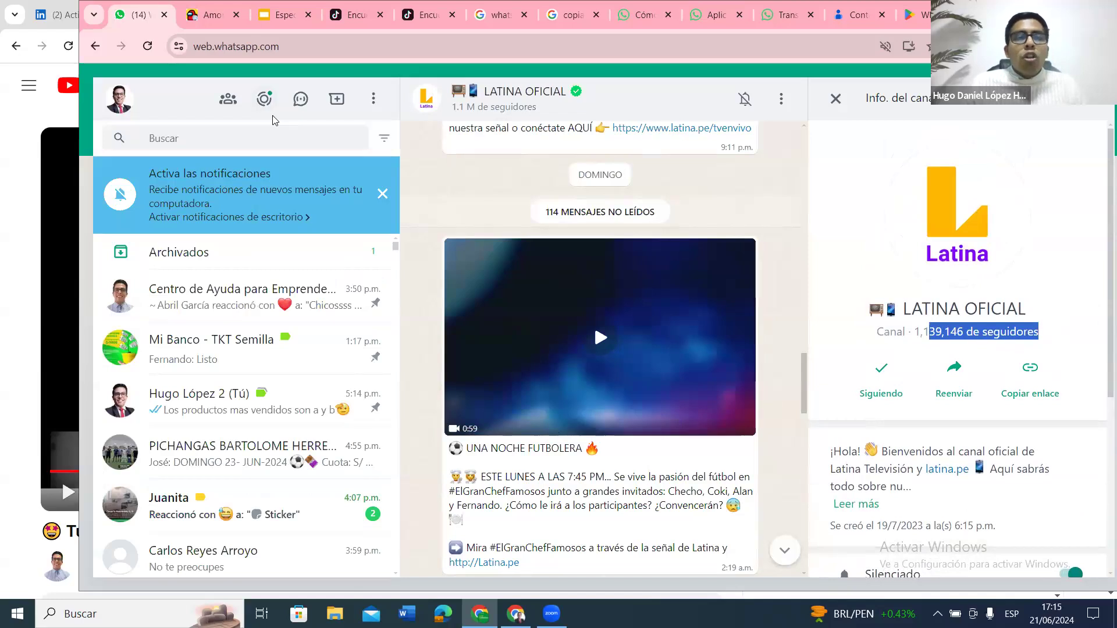
pyautogui.click(262, 95)
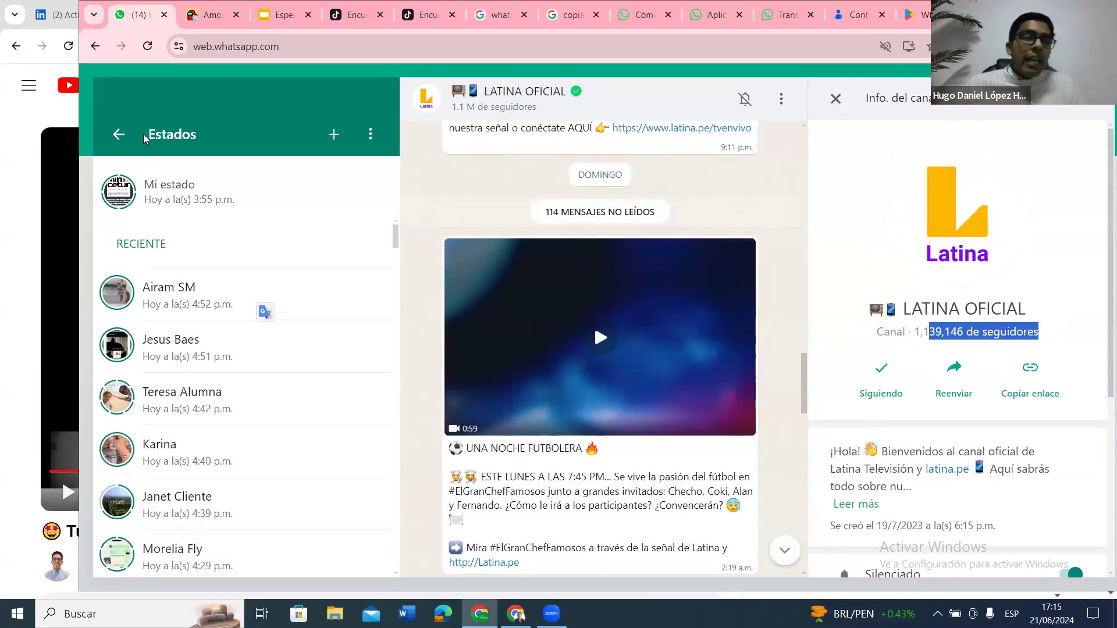
pyautogui.click(117, 135)
pyautogui.click(300, 99)
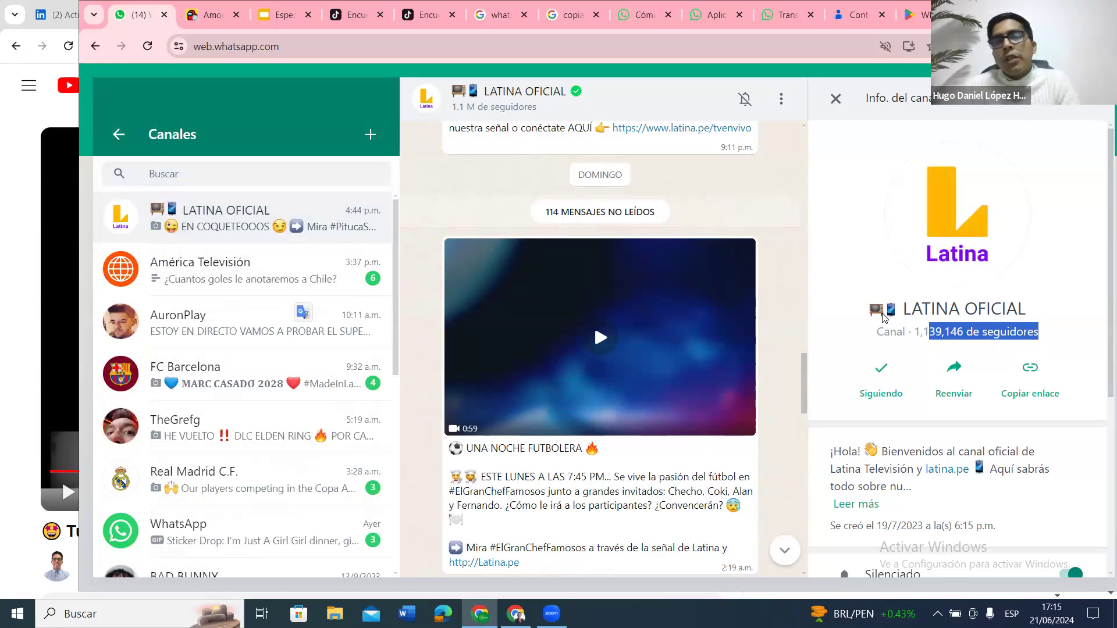
pyautogui.click(951, 278)
pyautogui.click(947, 130)
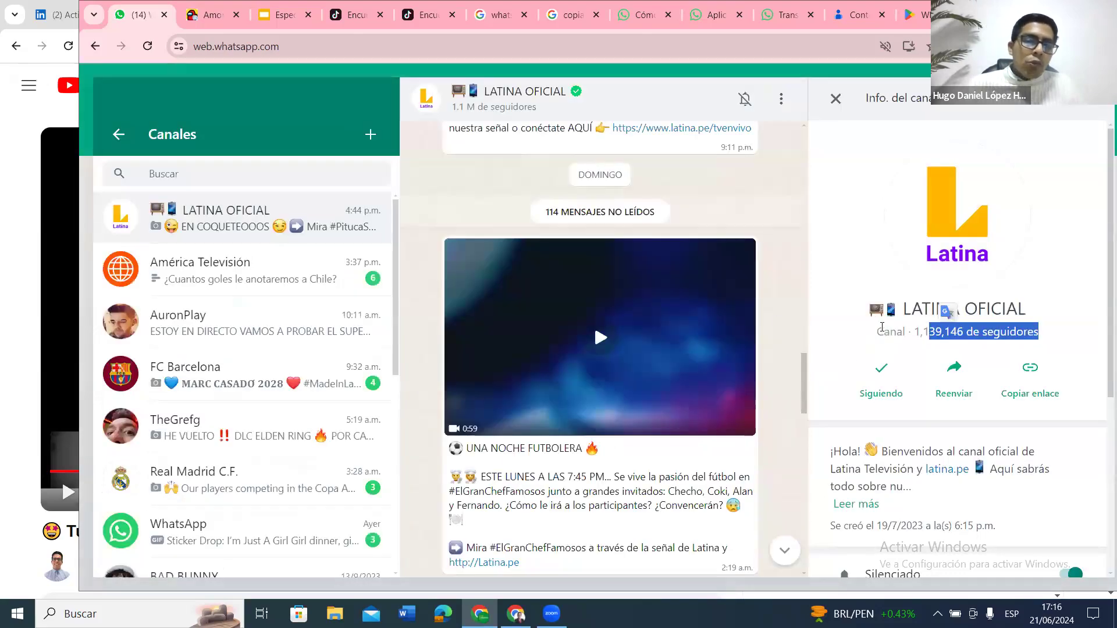
pyautogui.click(907, 325)
pyautogui.moveTo(914, 331); pyautogui.dragTo(1039, 333)
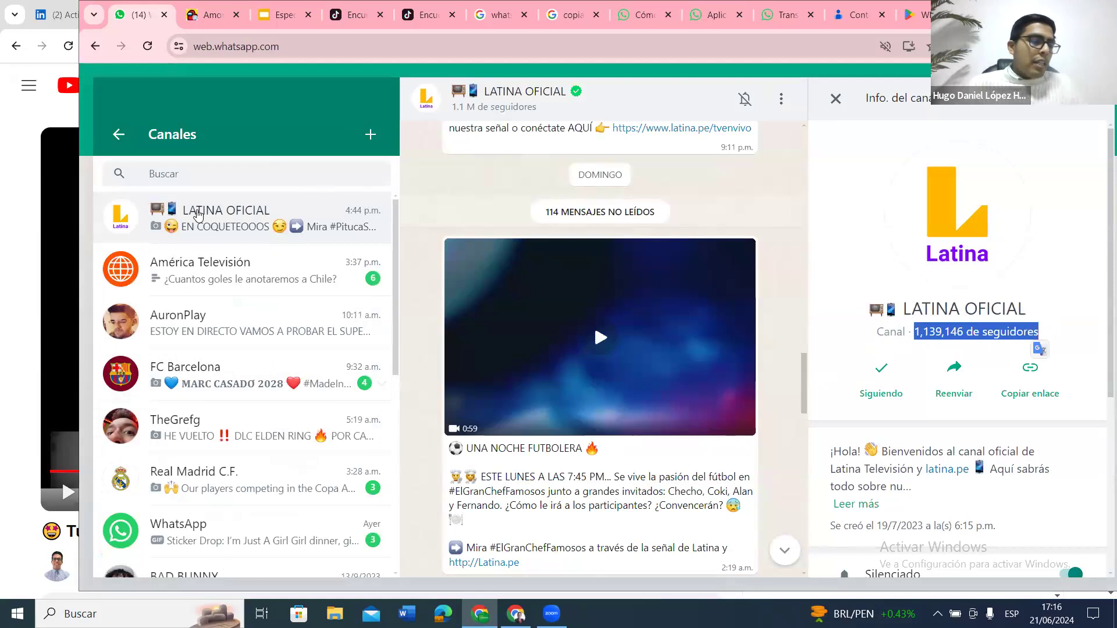
pyautogui.doubleClick(969, 328)
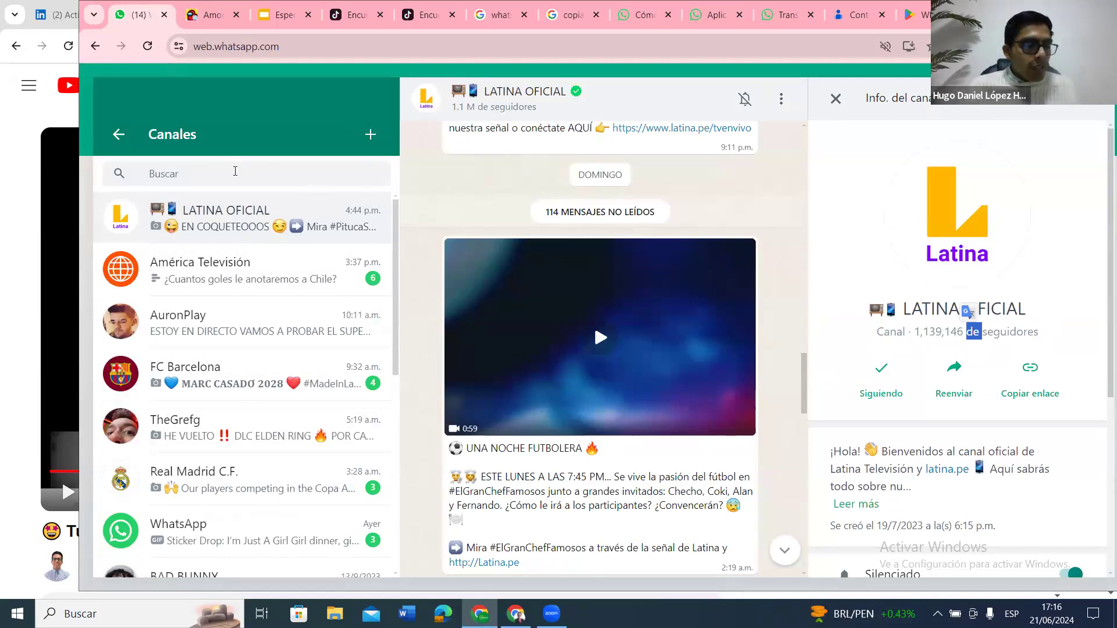
pyautogui.click(120, 135)
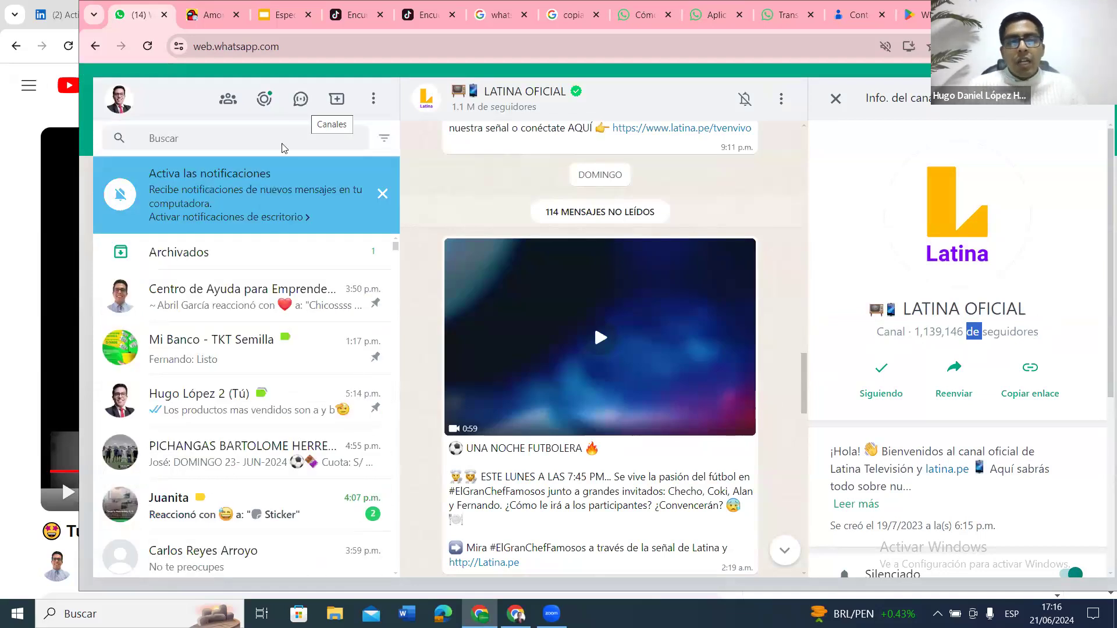
pyautogui.press('Return')
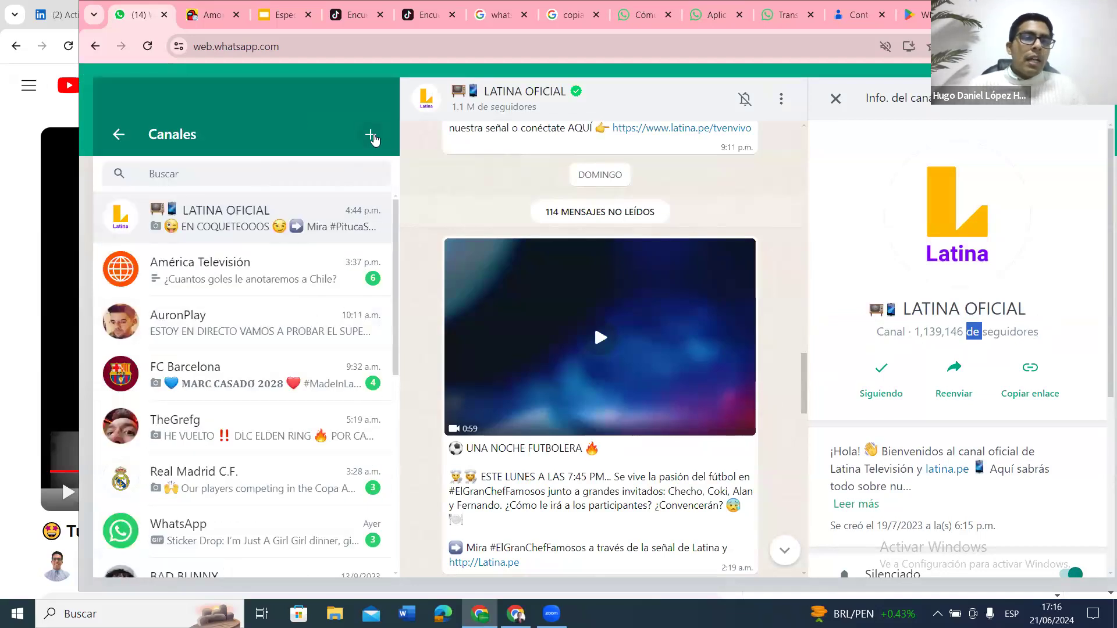
# - Start creating a new channel, look over the setup, then abandon it
pyautogui.click(370, 134)
pyautogui.click(334, 171)
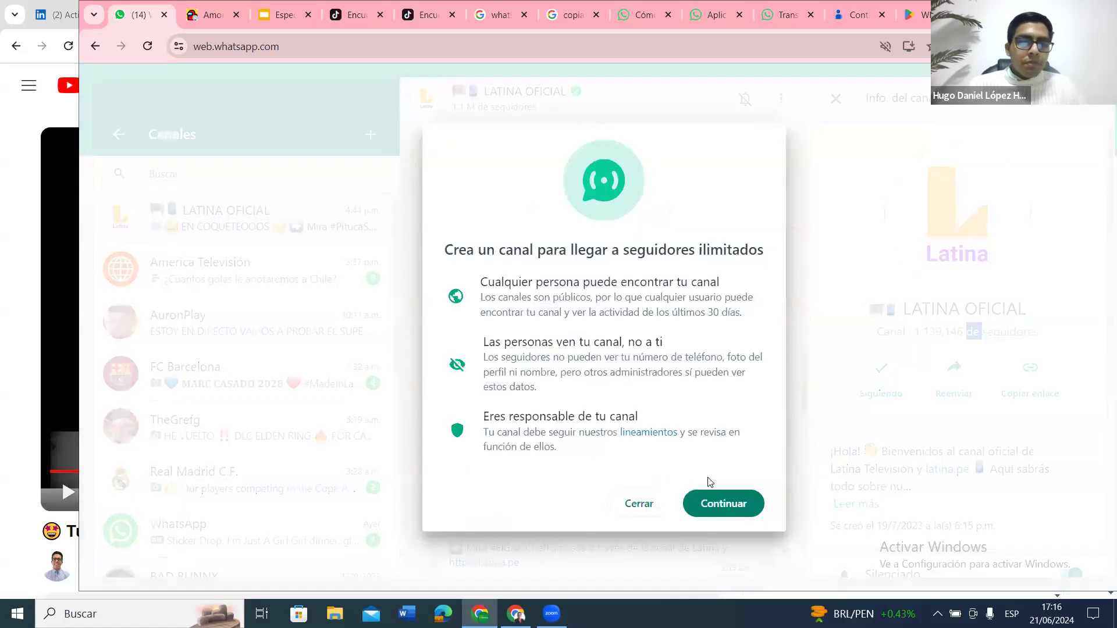
pyautogui.click(716, 502)
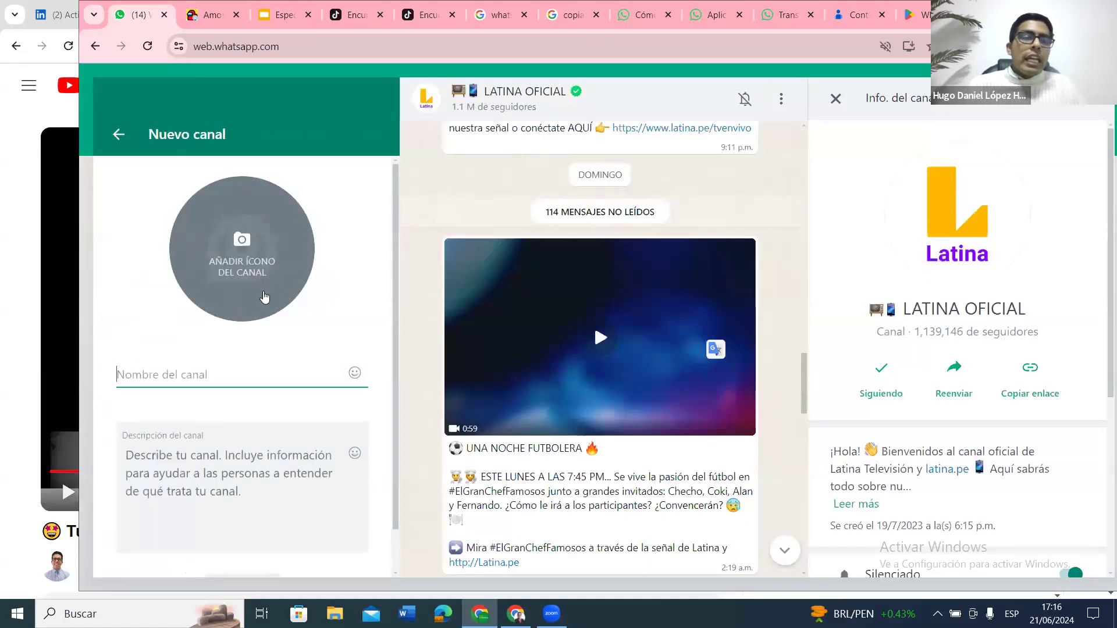
pyautogui.scroll(-1, 265, 297)
pyautogui.scroll(1, 257, 280)
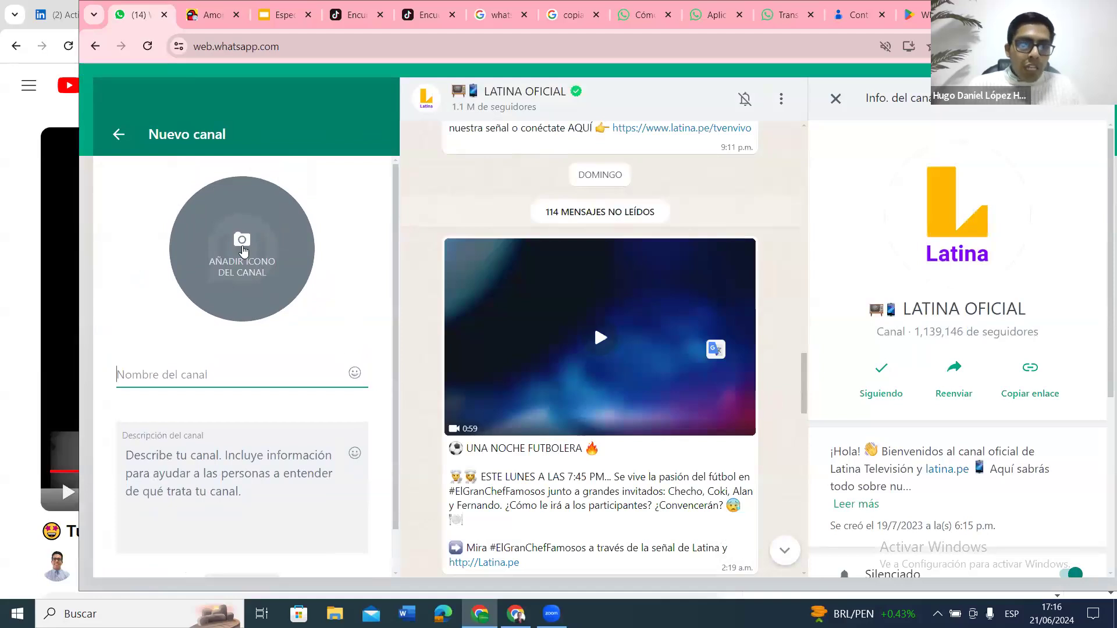
pyautogui.scroll(-1, 191, 321)
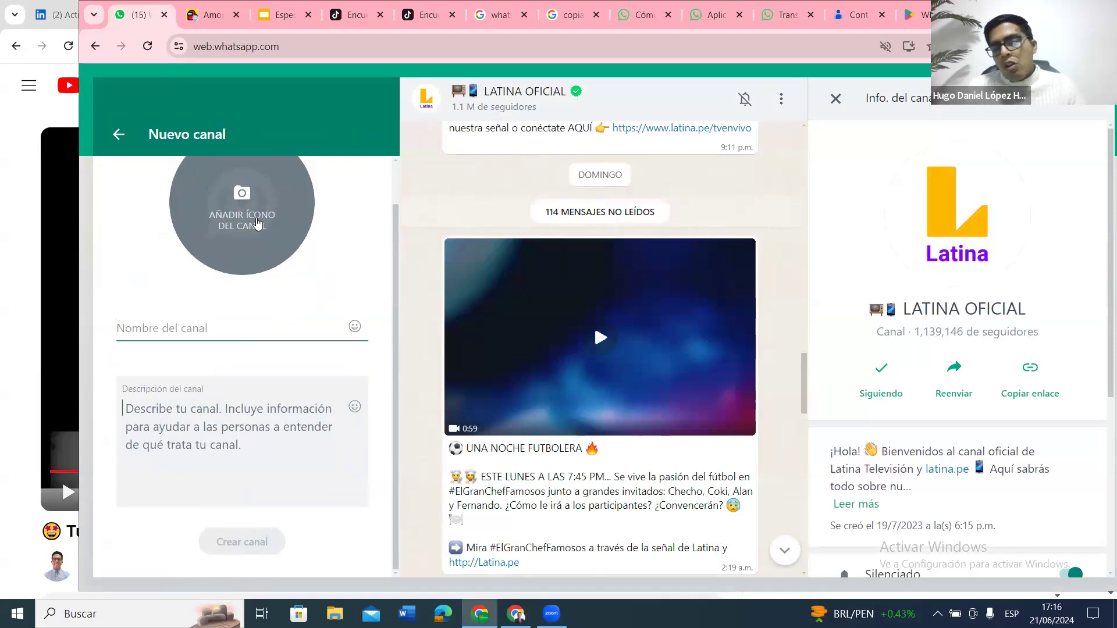
pyautogui.click(120, 135)
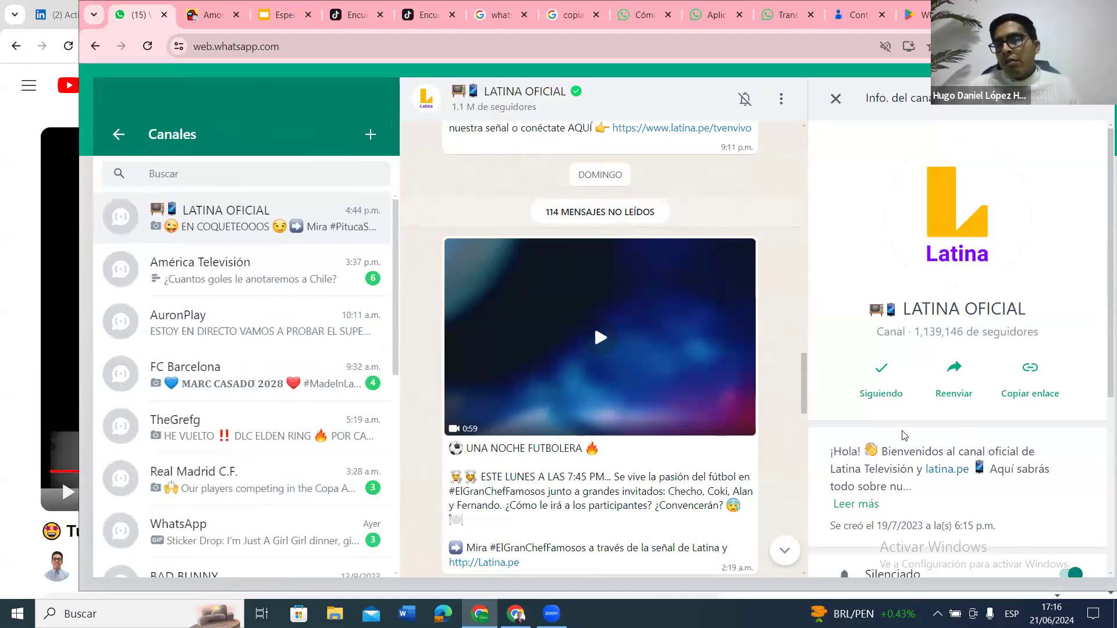
# - Copy the LATINA OFICIAL channel link, load it from the address bar, then return to chats
pyautogui.click(1037, 380)
pyautogui.click(331, 45)
pyautogui.write('https://whatsapp.com/channel/0029Va4WPy1FMqraDNgjzM3Q')
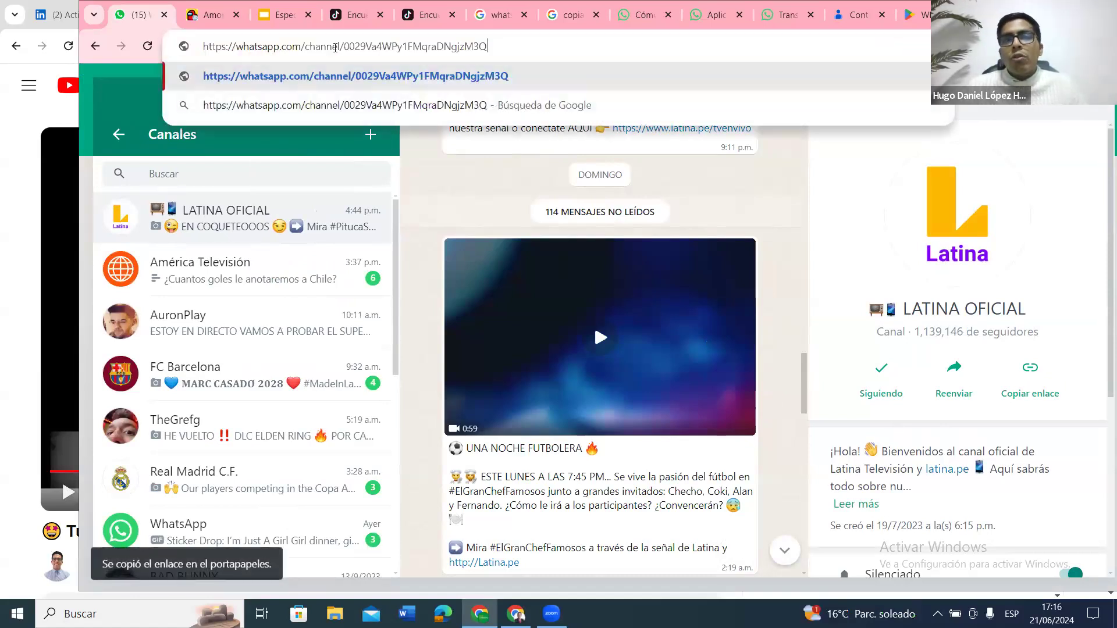
pyautogui.press('Return')
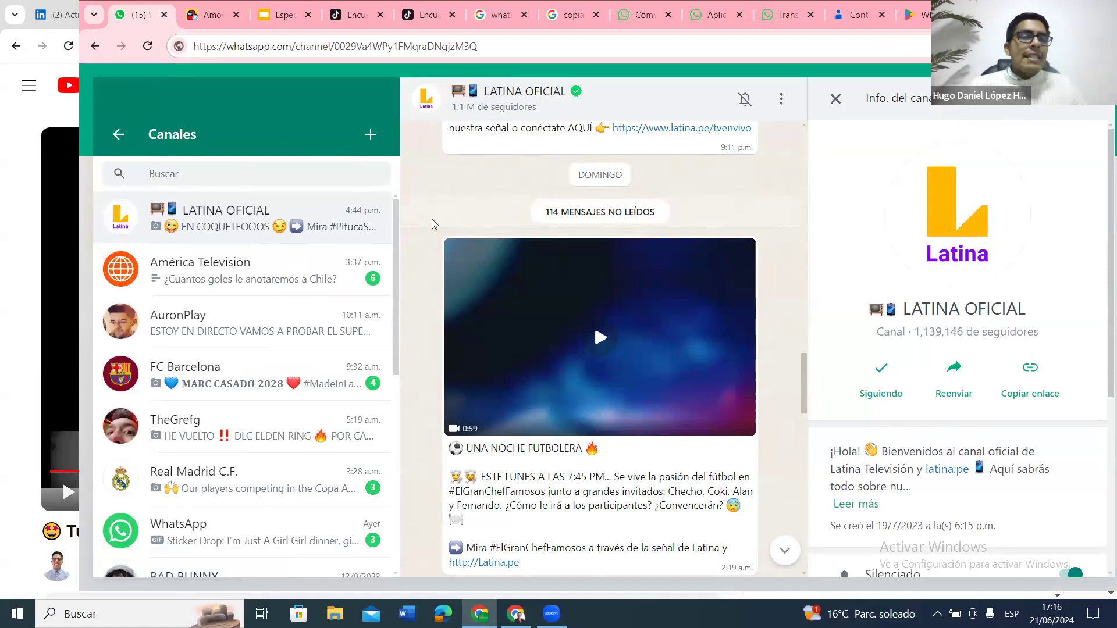
pyautogui.scroll(-5, 634, 384)
pyautogui.scroll(-4, 633, 384)
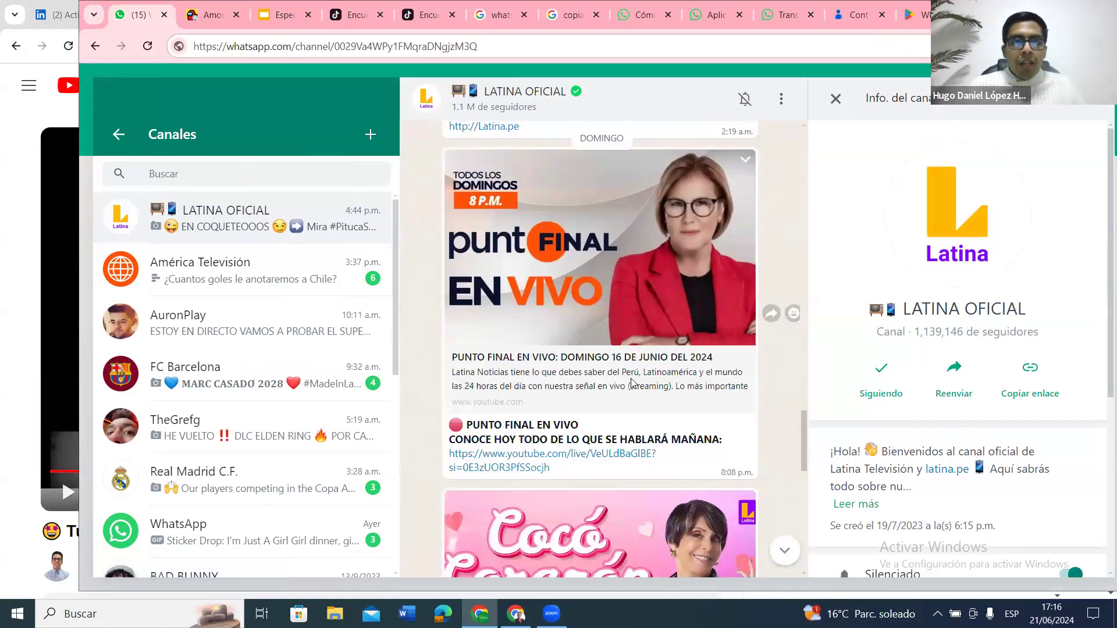
pyautogui.scroll(-8, 229, 326)
pyautogui.scroll(10, 224, 232)
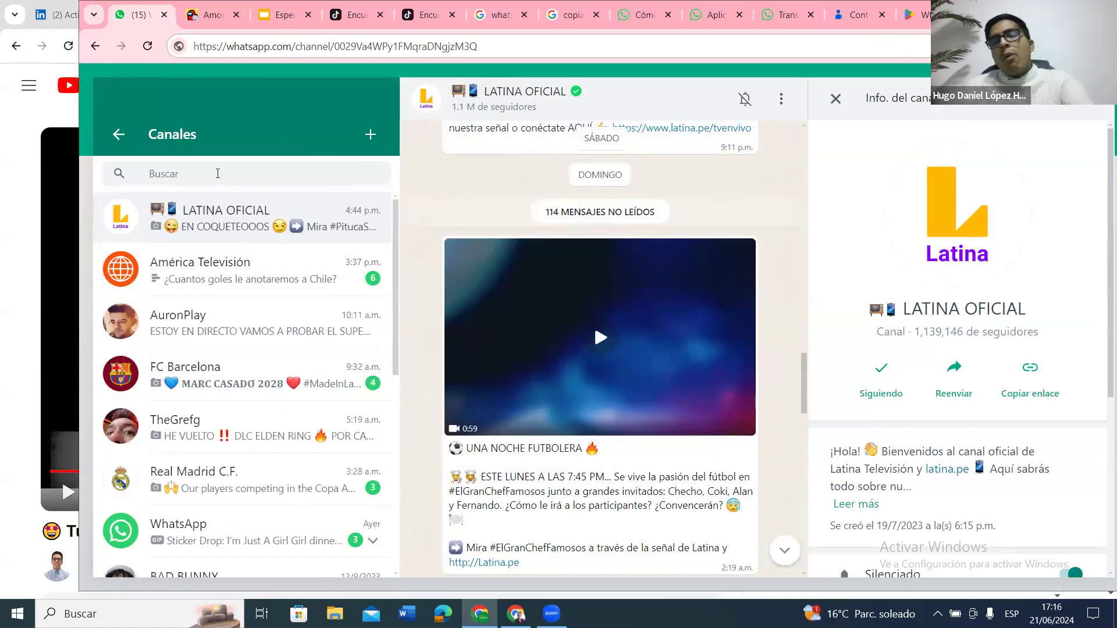
pyautogui.click(121, 135)
# - Open the WhatsApp main options menu at the top of the chat list
pyautogui.click(373, 100)
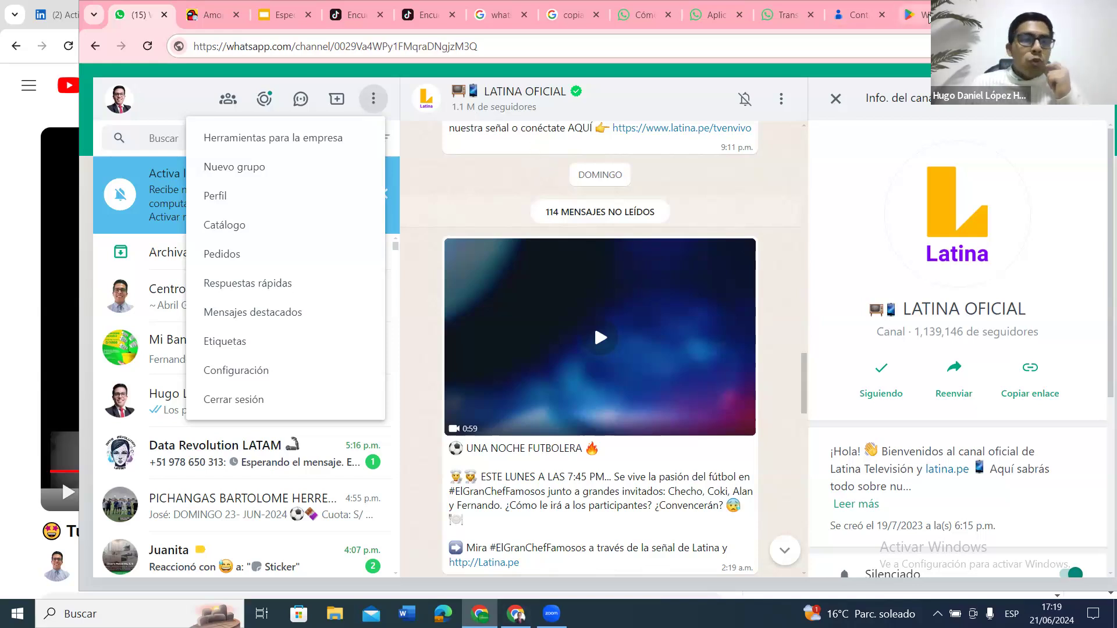
pyautogui.moveTo(928, 19)
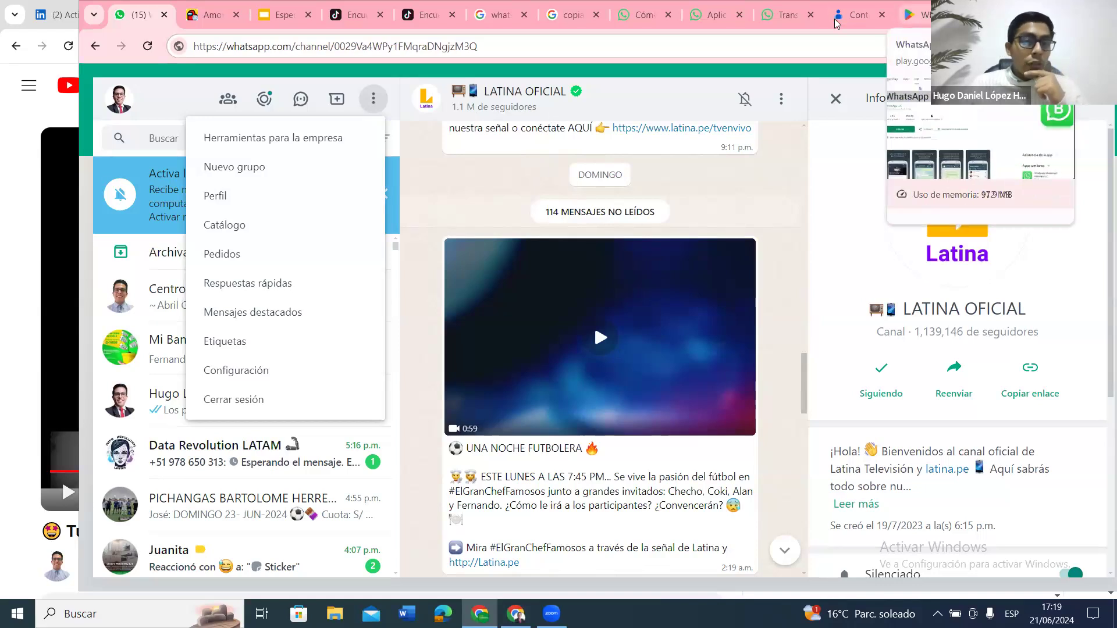
# - Review the campaign objective section of 'Ejemplo de una Campaña - Rubro de artesanias' in Google Docs
pyautogui.hotkey('alt', 'Tab')
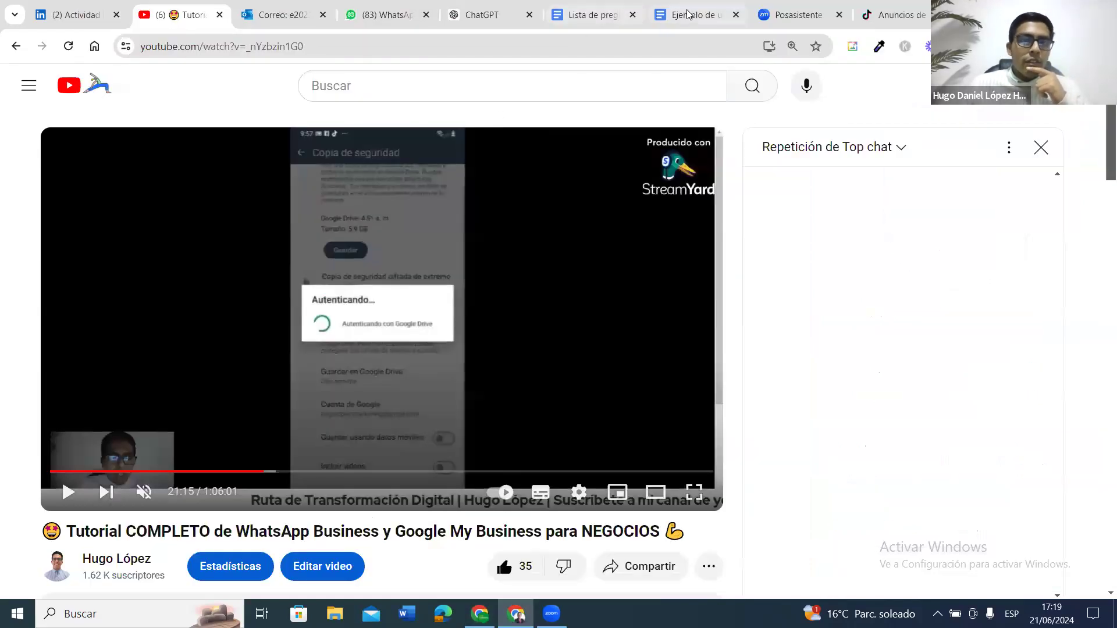
pyautogui.click(687, 15)
pyautogui.scroll(15, 582, 314)
pyautogui.moveTo(475, 285); pyautogui.dragTo(449, 364)
pyautogui.click(449, 365)
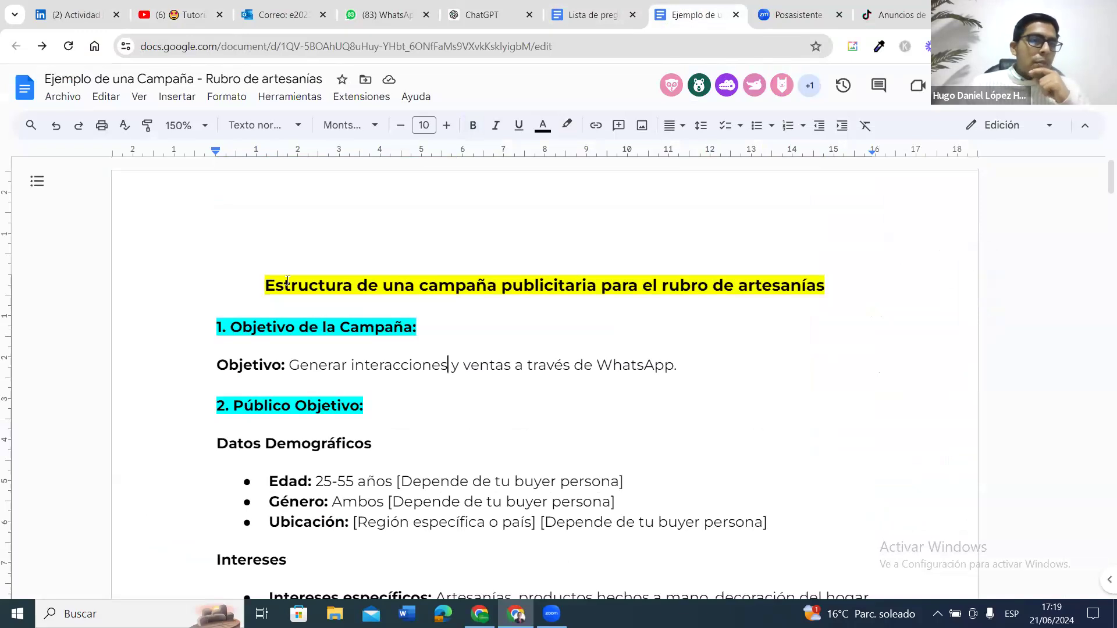
pyautogui.moveTo(349, 364); pyautogui.dragTo(681, 357)
pyautogui.scroll(-1, 350, 284)
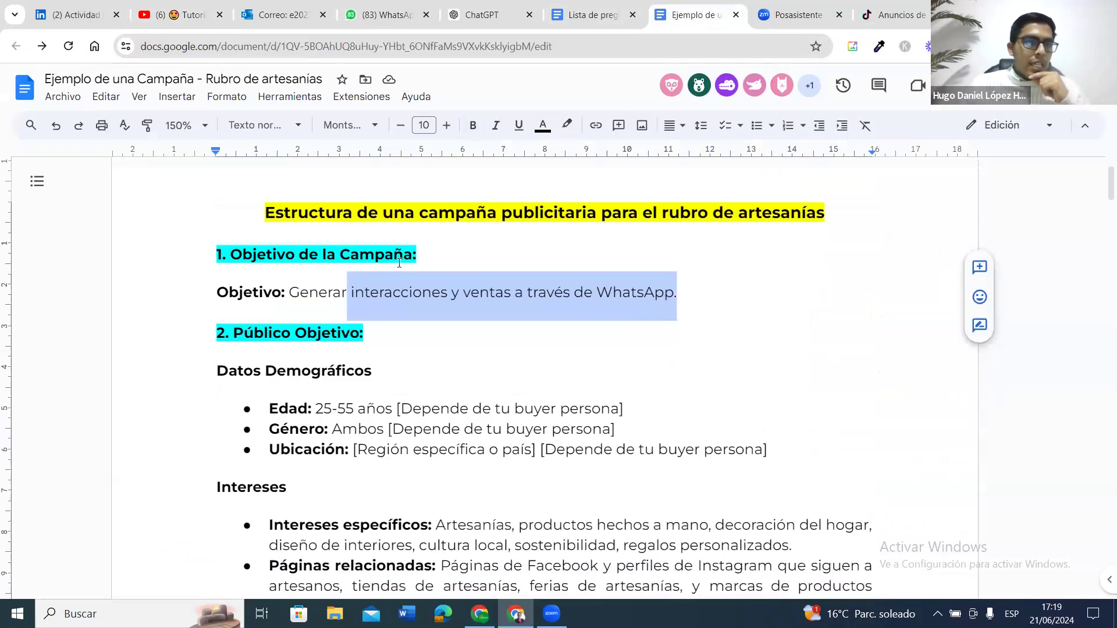
pyautogui.click(554, 293)
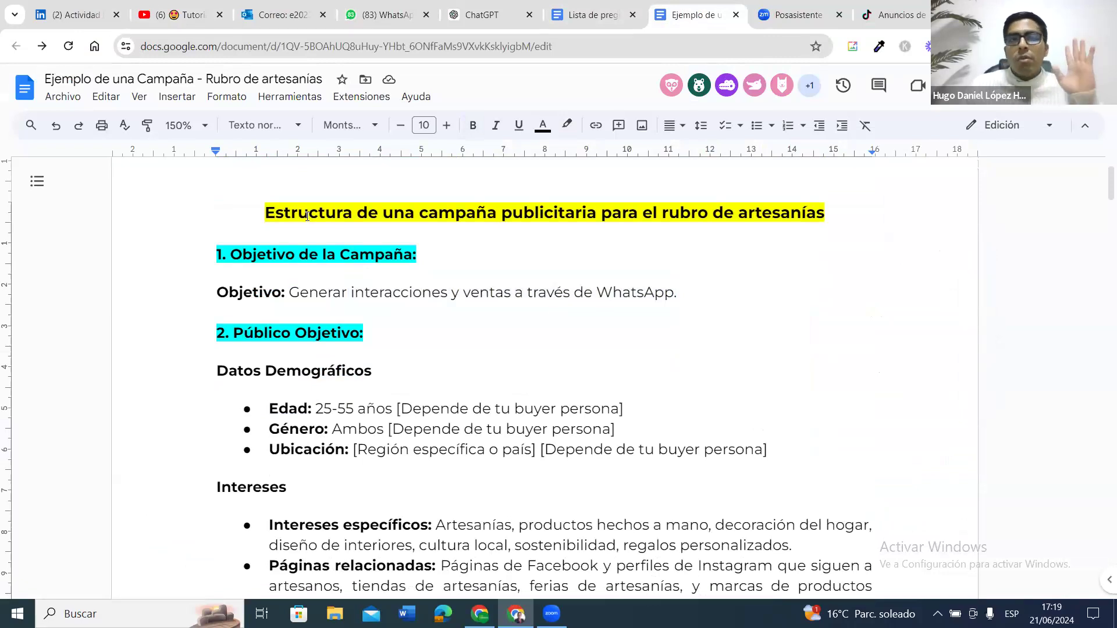
pyautogui.click(260, 211)
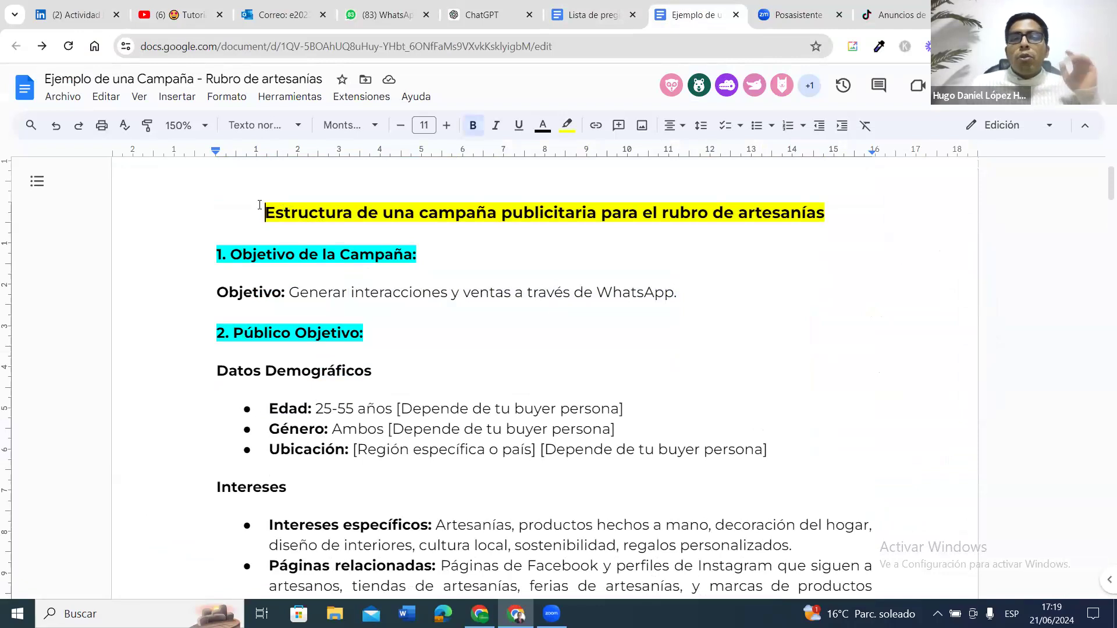
pyautogui.click(417, 255)
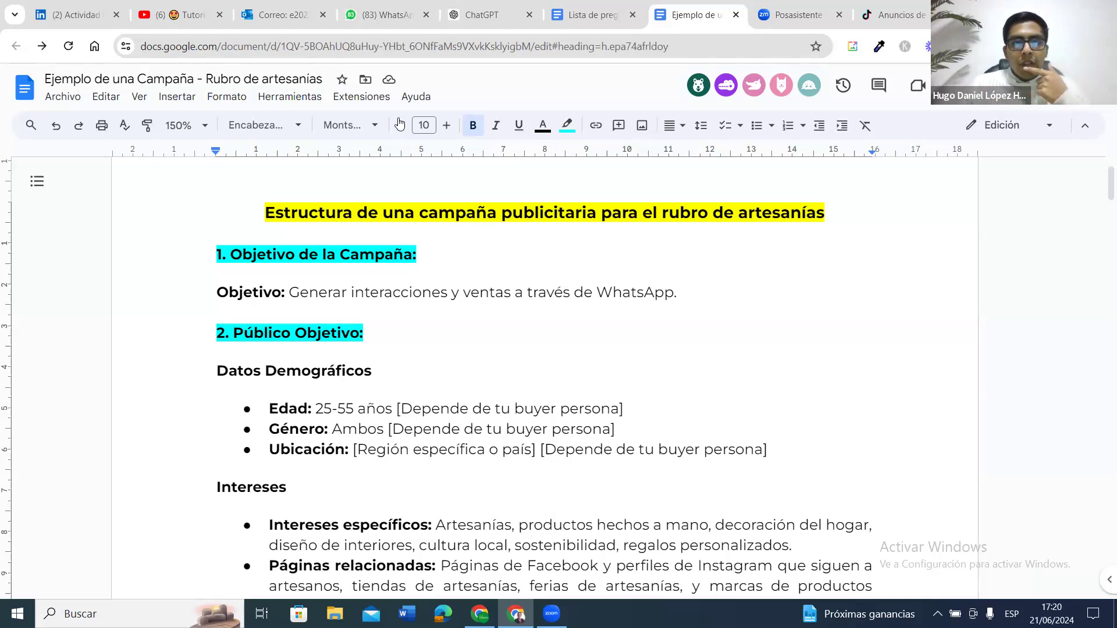
pyautogui.click(479, 613)
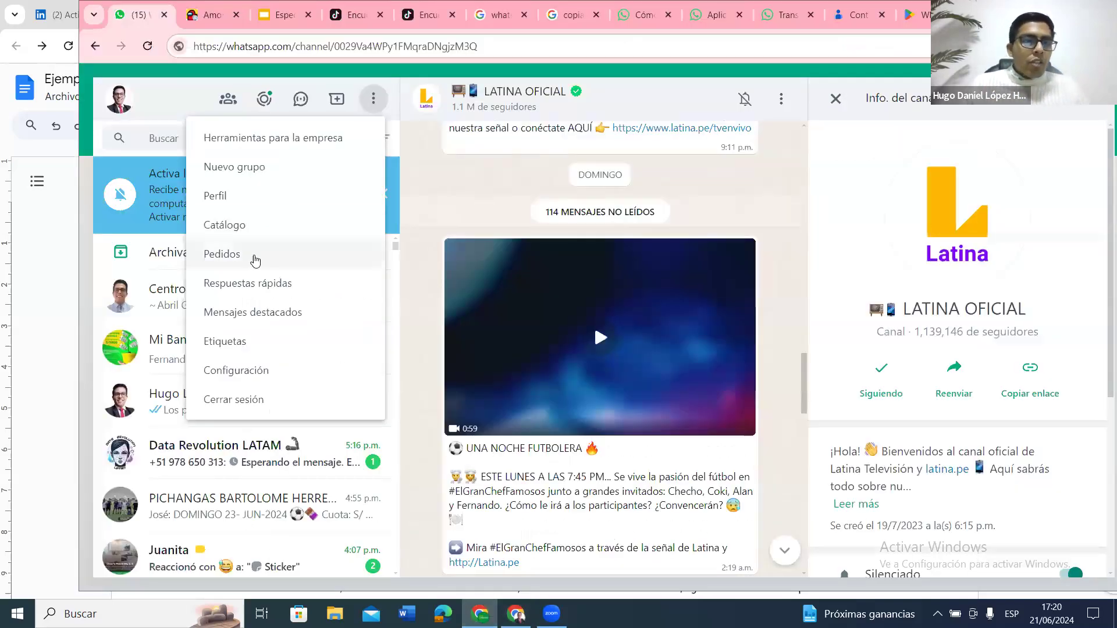
# - Search Google for 'google my business' and open the Business Profile result in a background tab
pyautogui.click(850, 17)
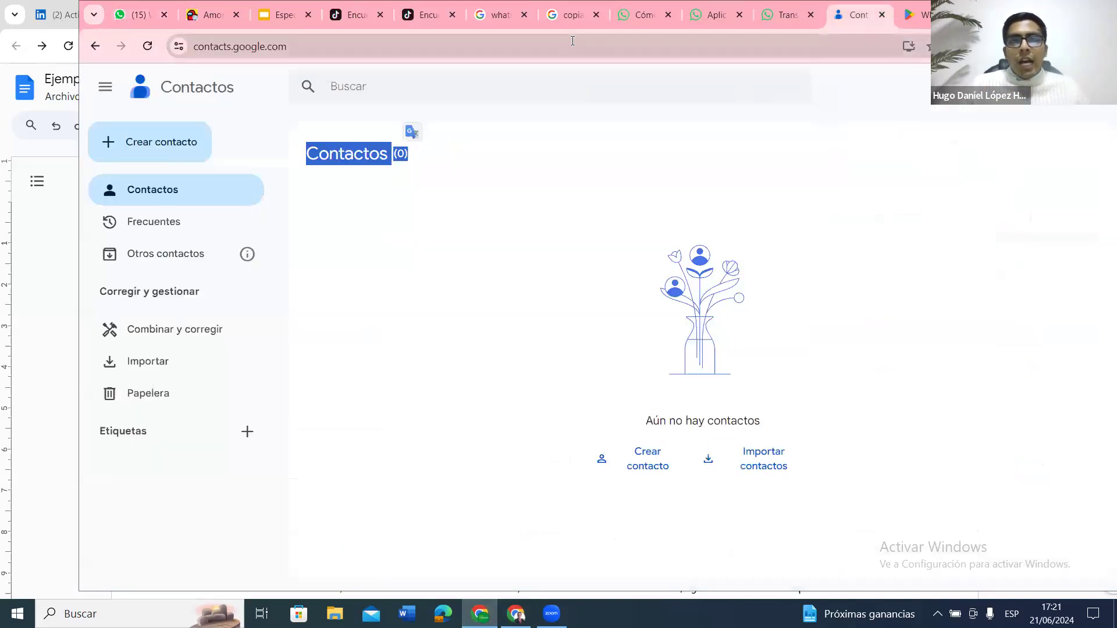
pyautogui.click(573, 41)
pyautogui.write('goo')
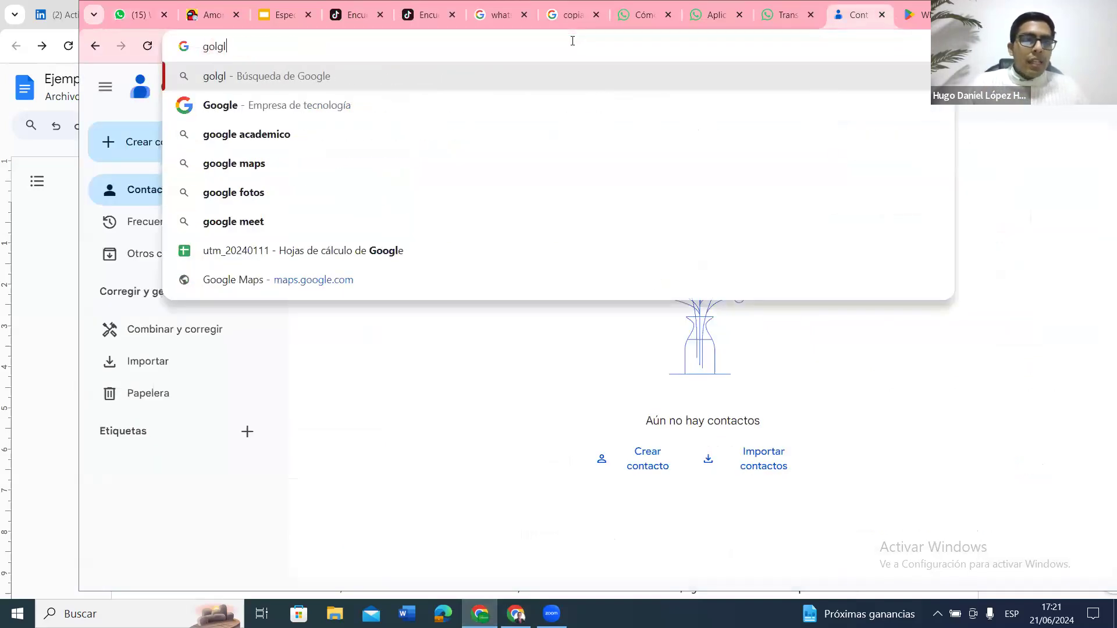
pyautogui.write('gle my busines')
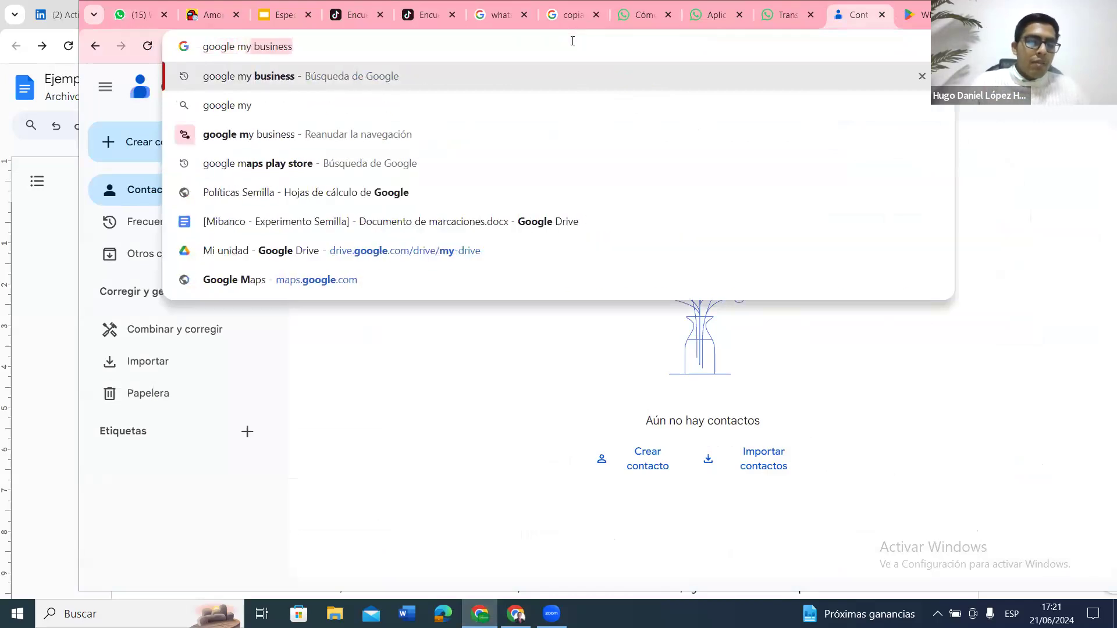
pyautogui.write('s')
pyautogui.press('Return')
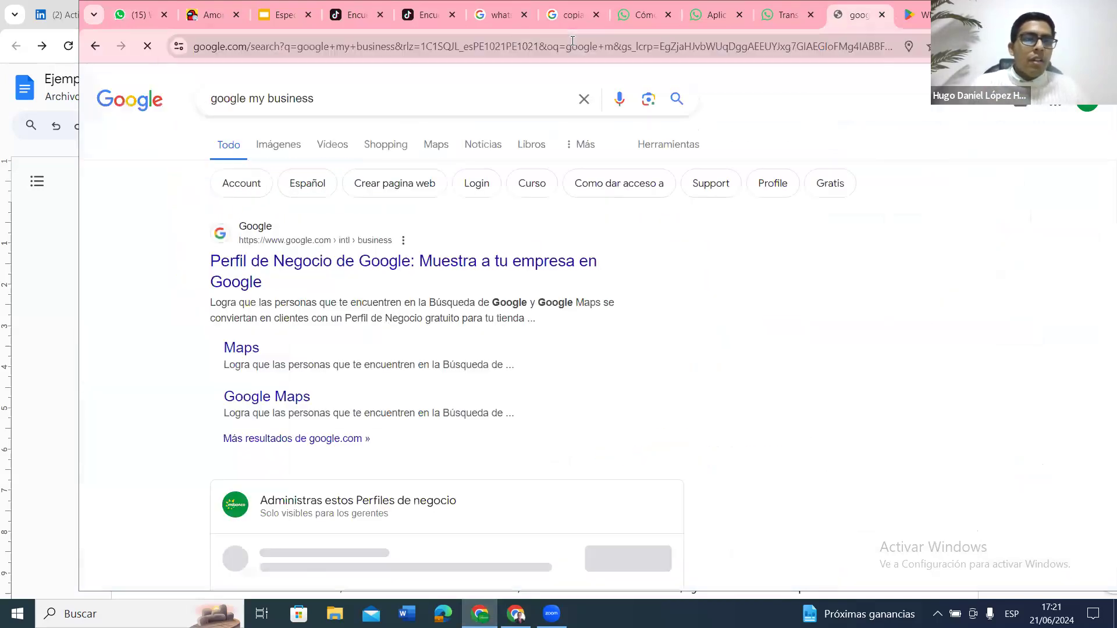
pyautogui.middleClick(293, 268)
pyautogui.scroll(-15, 315, 303)
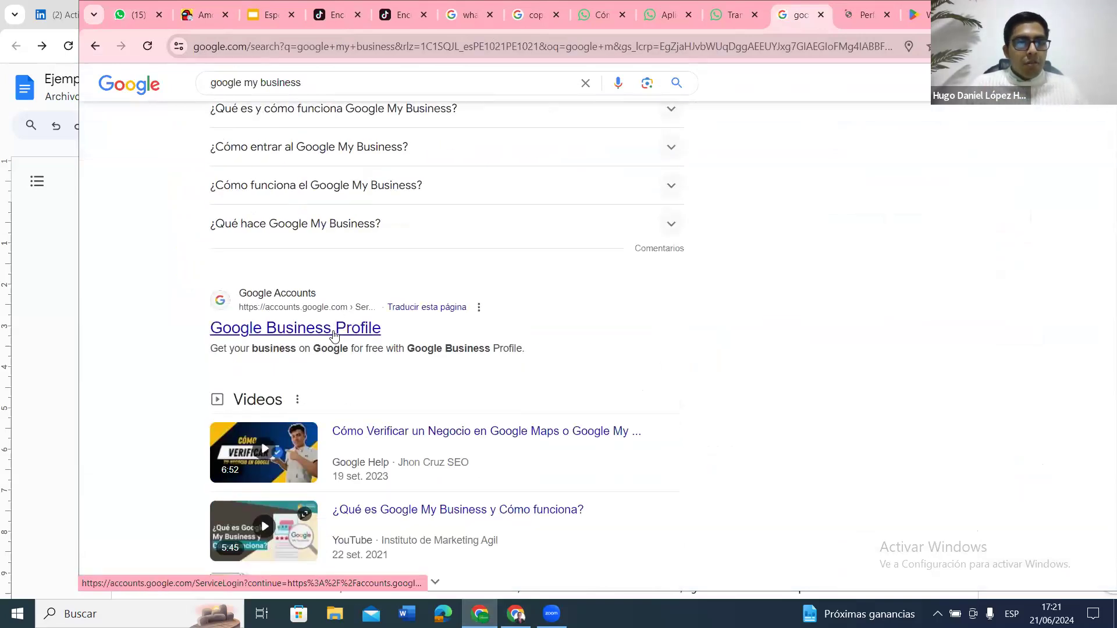
pyautogui.scroll(15, 338, 343)
# - Search 'google my business crear cuenta', open the registration help article and follow its create-profile link
pyautogui.click(329, 111)
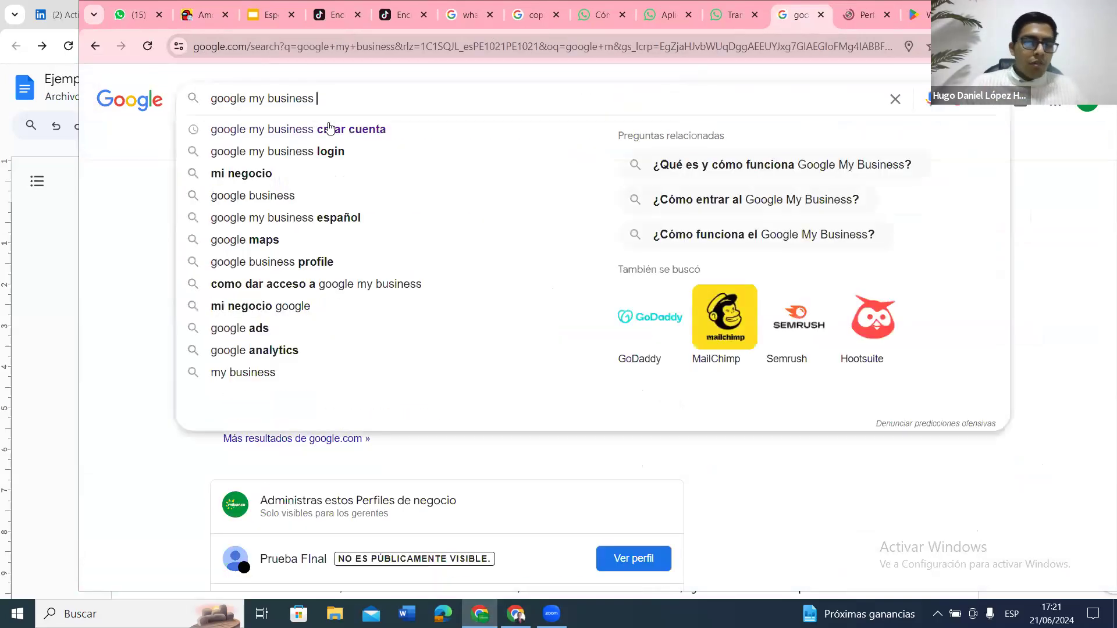
pyautogui.click(370, 130)
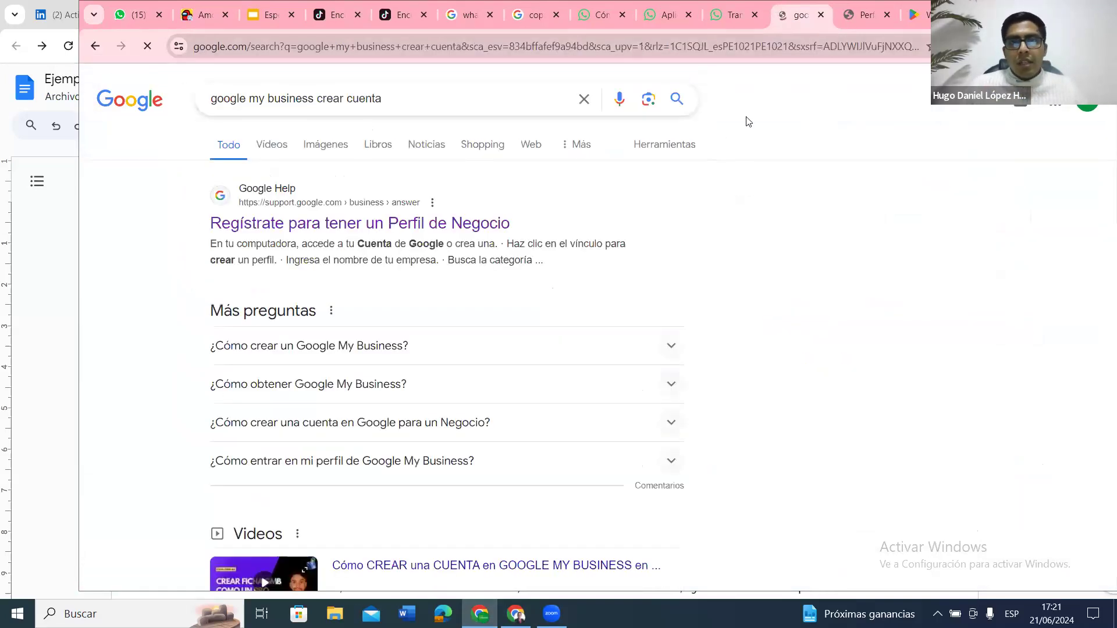
pyautogui.middleClick(391, 226)
pyautogui.click(874, 18)
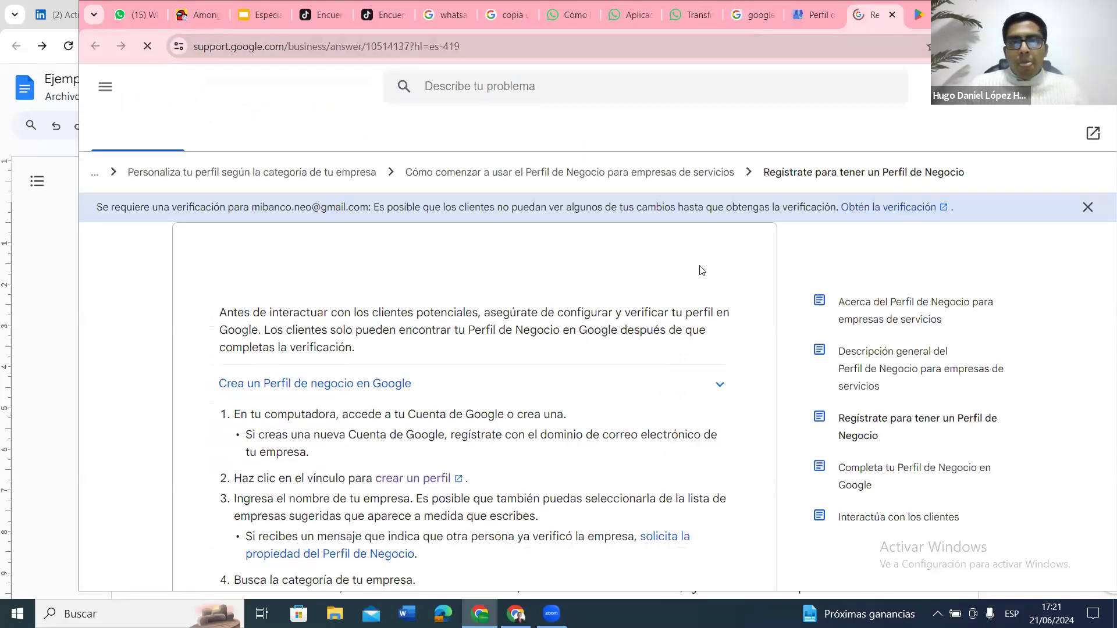
pyautogui.scroll(-3, 455, 398)
pyautogui.click(302, 237)
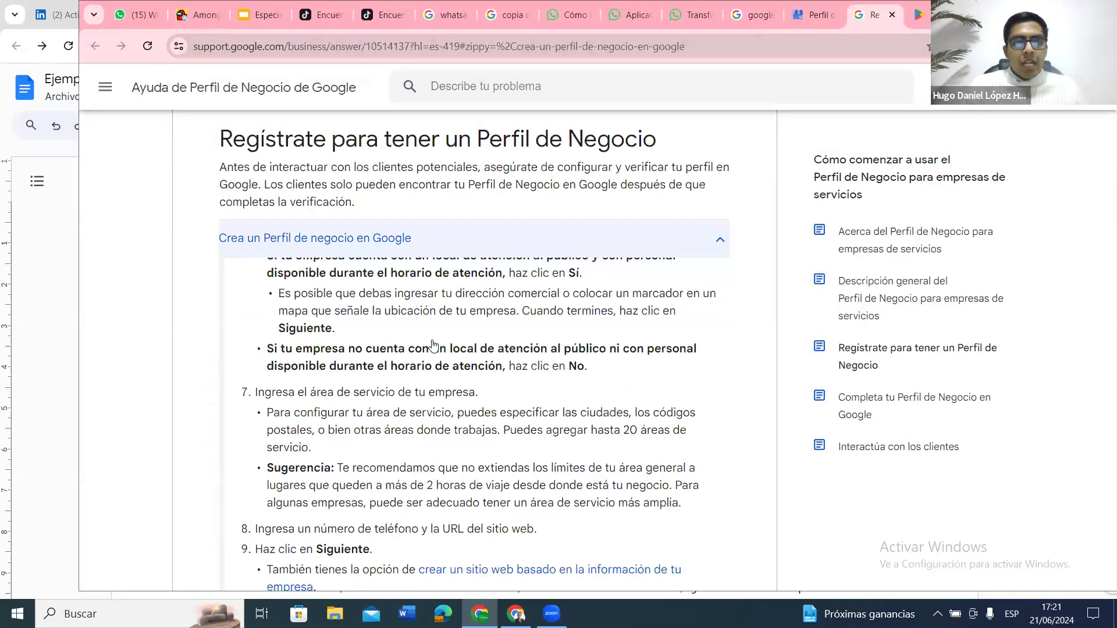
pyautogui.click(875, 18)
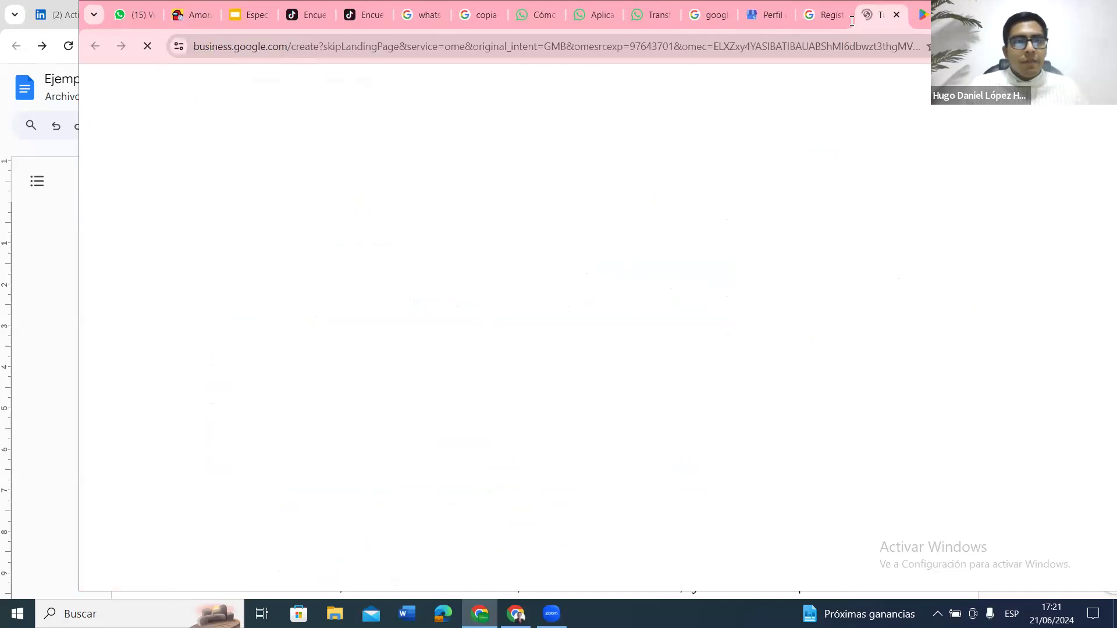
# - Switch to the Perfil de Negocio overview tab and maximize the Chrome window
pyautogui.click(764, 23)
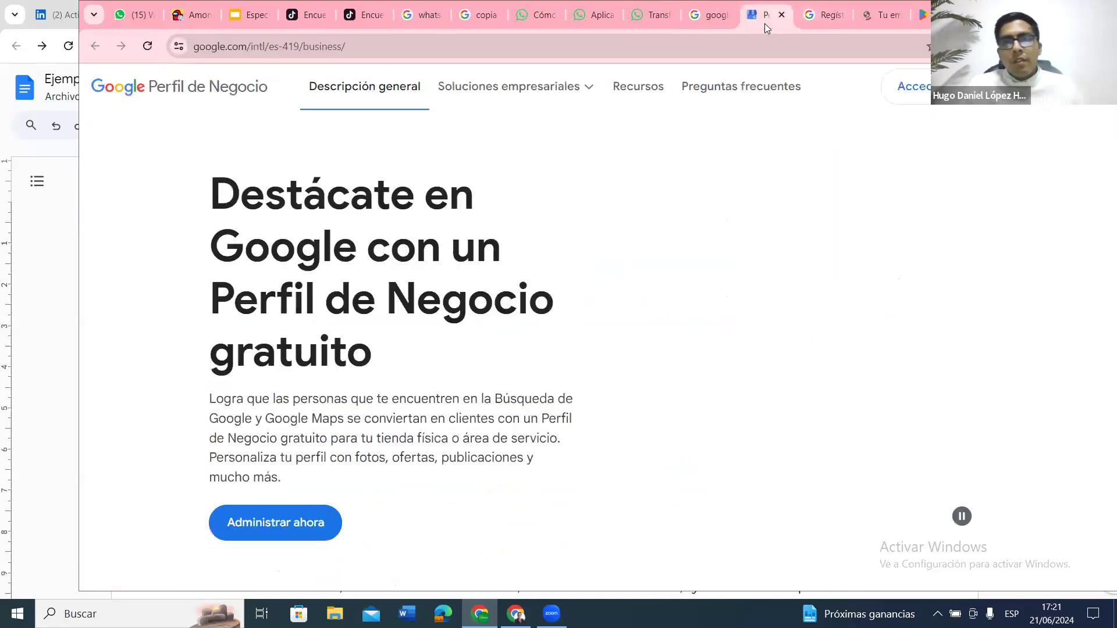
pyautogui.doubleClick(645, 30)
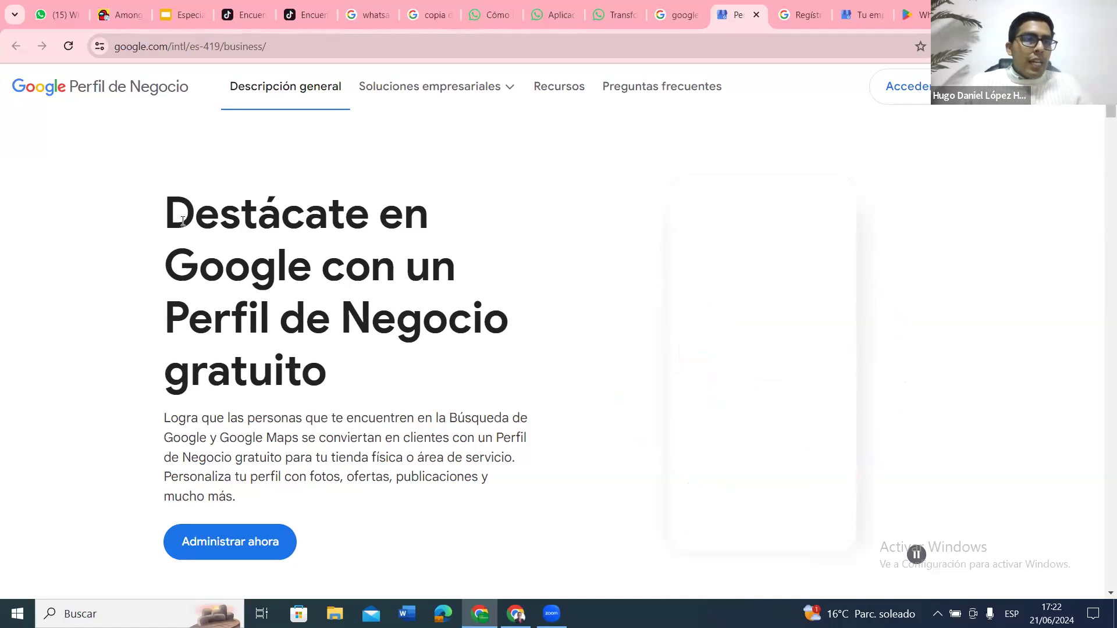
# - Highlight the 'Destácate en Google' headline, check the page address, then go to the business creation tab
pyautogui.moveTo(174, 214); pyautogui.dragTo(355, 376)
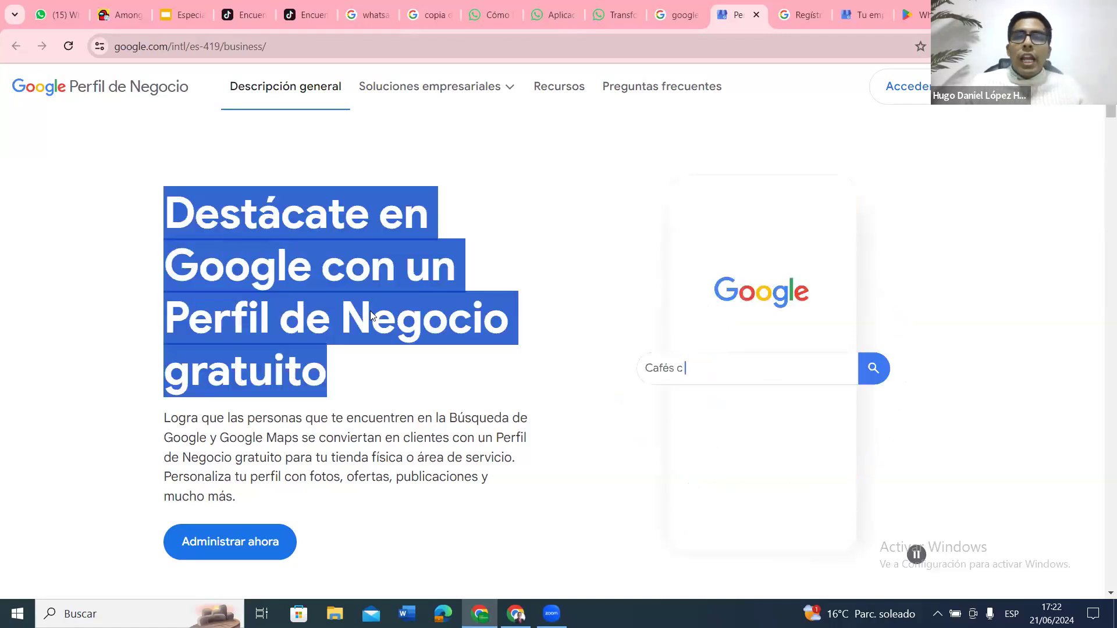
pyautogui.click(305, 46)
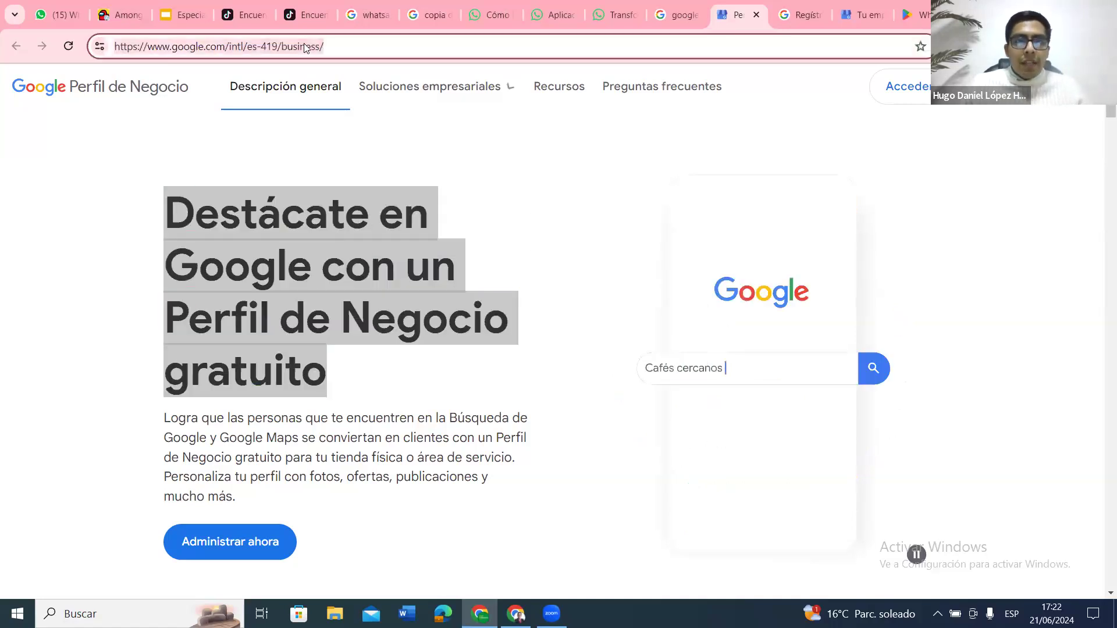
pyautogui.press('Escape')
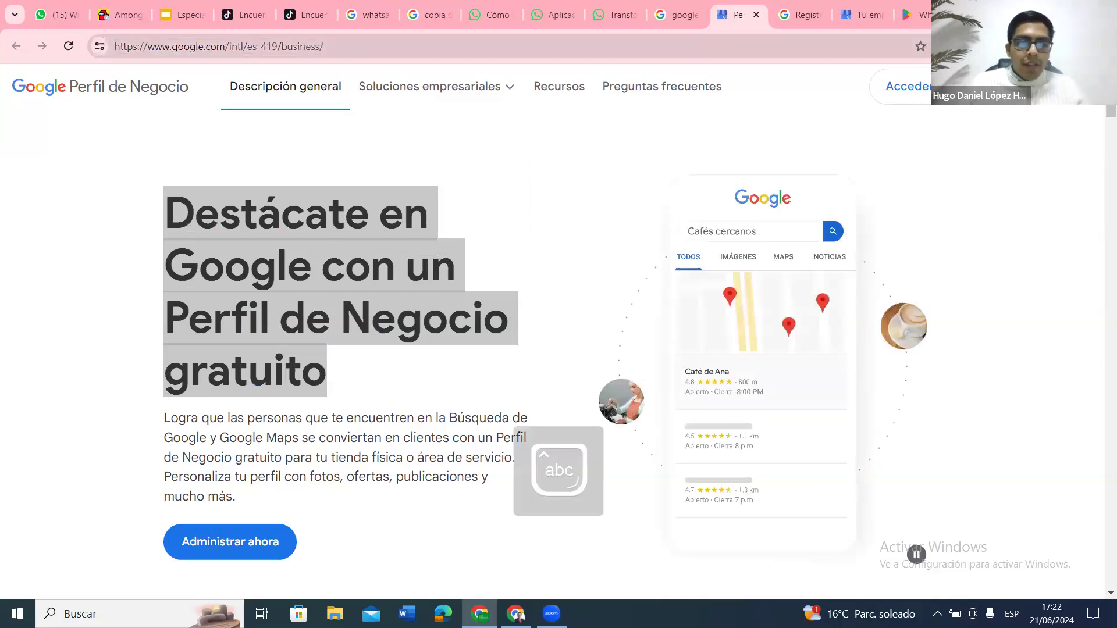
pyautogui.press('capslock')
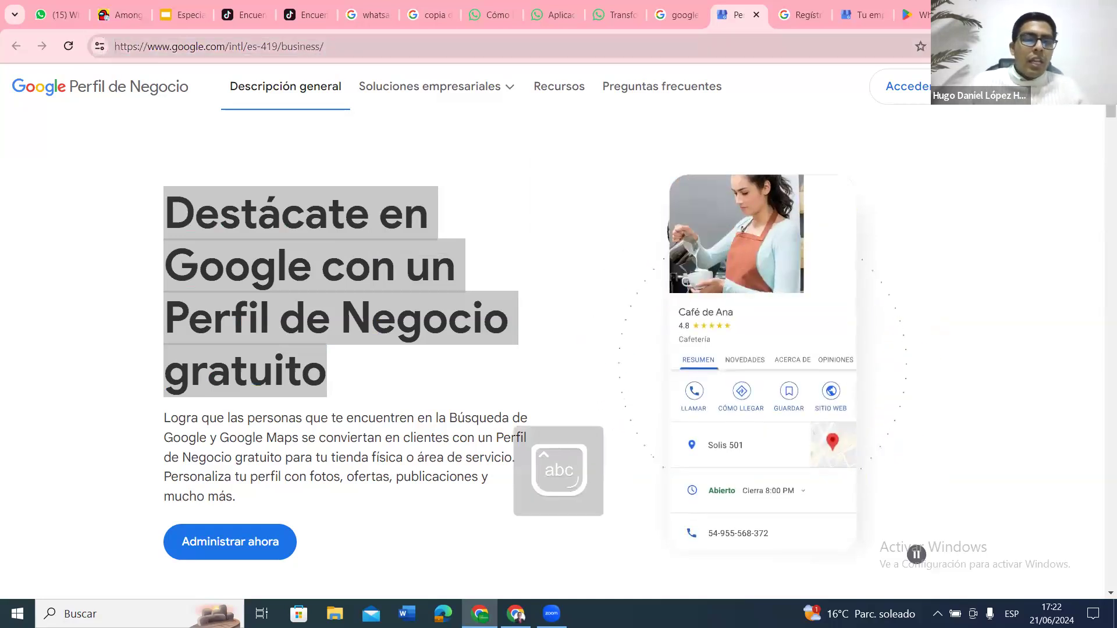
pyautogui.press('capslock')
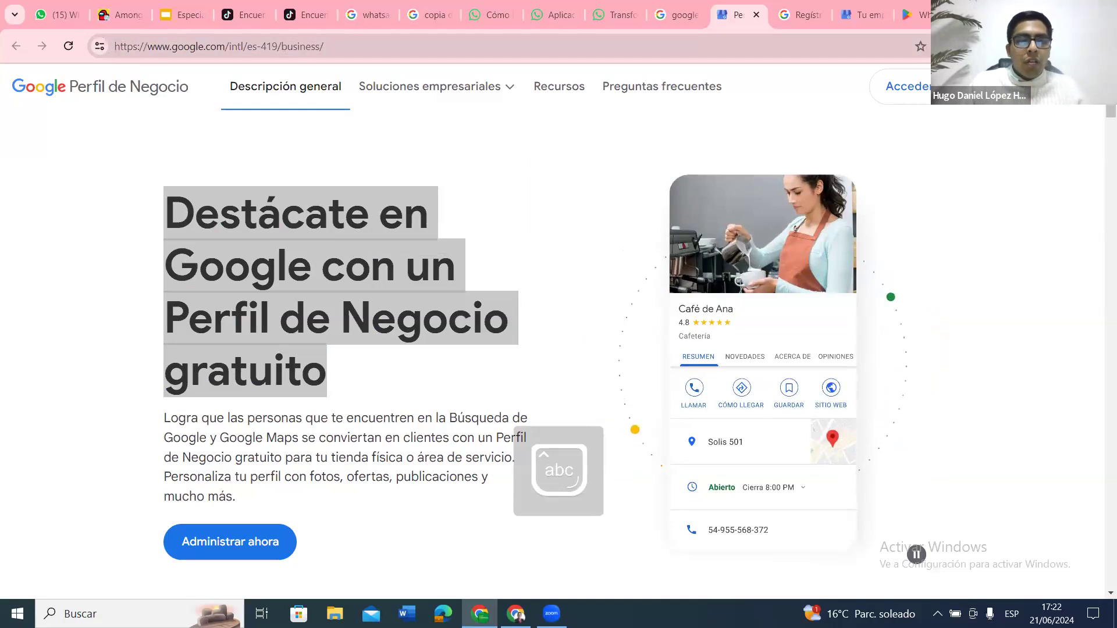
pyautogui.press('capslock')
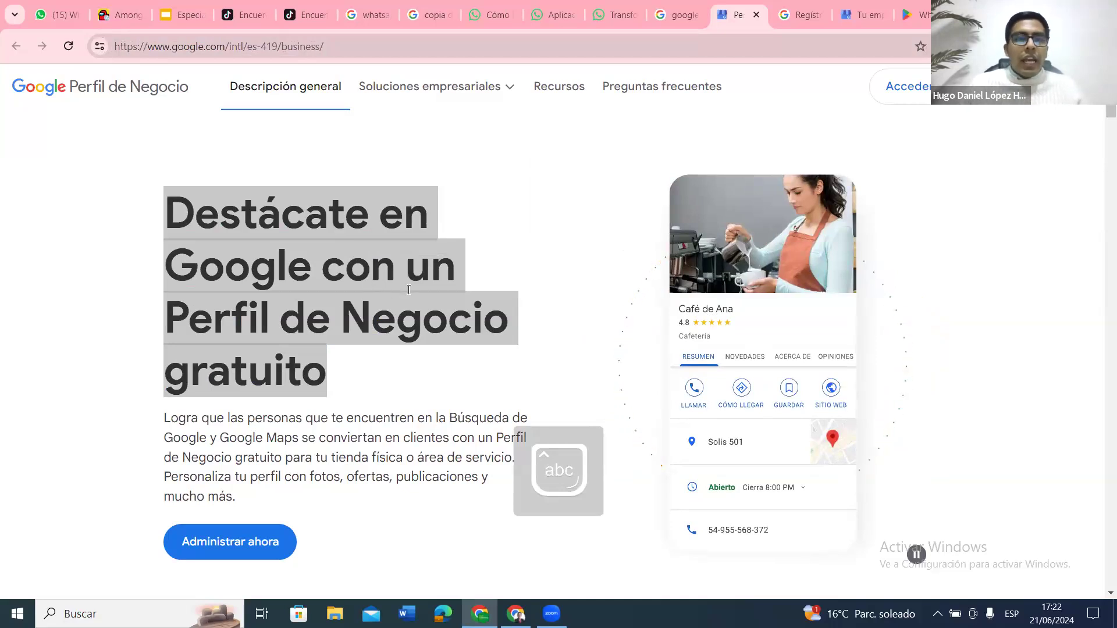
pyautogui.click(862, 14)
# - Return from the create page to the 'Destácate en Google' Business Profile overview tab
pyautogui.click(274, 46)
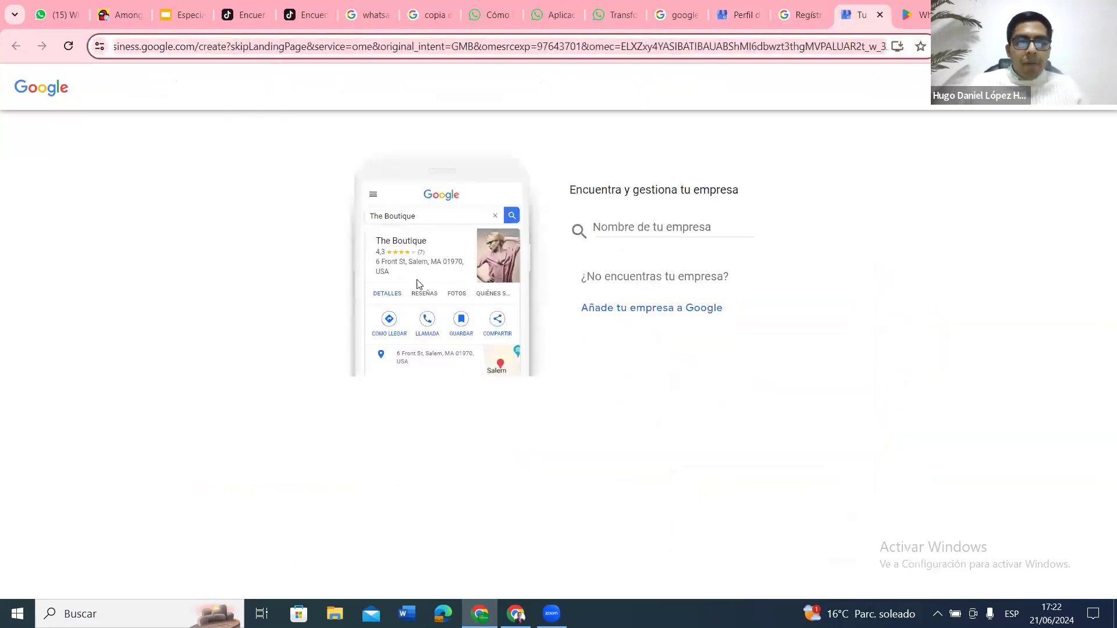
pyautogui.press('capslock')
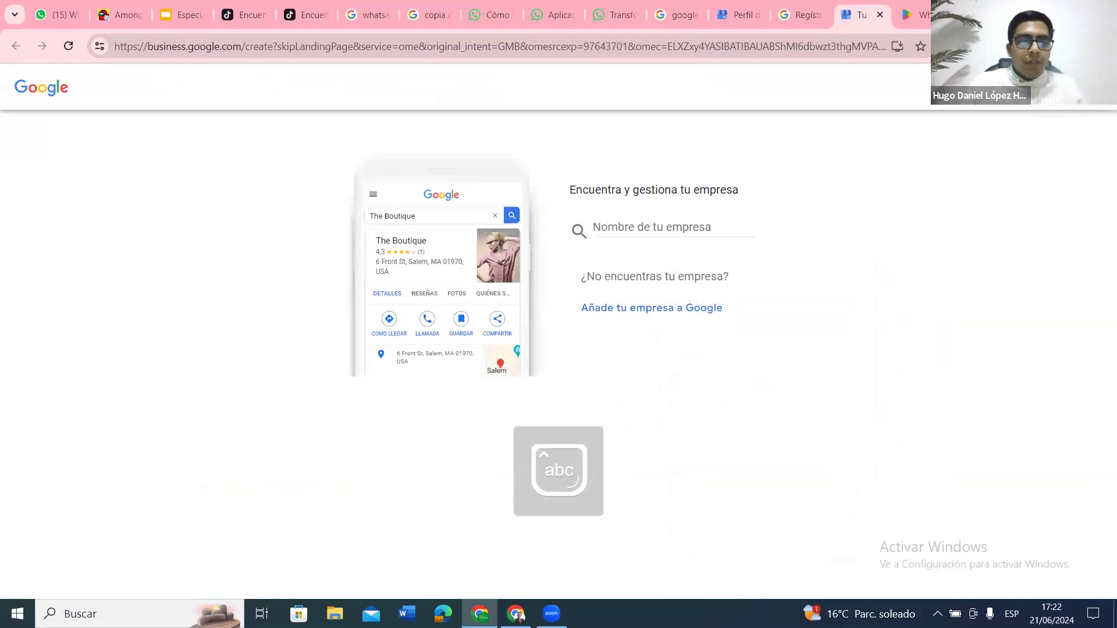
pyautogui.press('capslock')
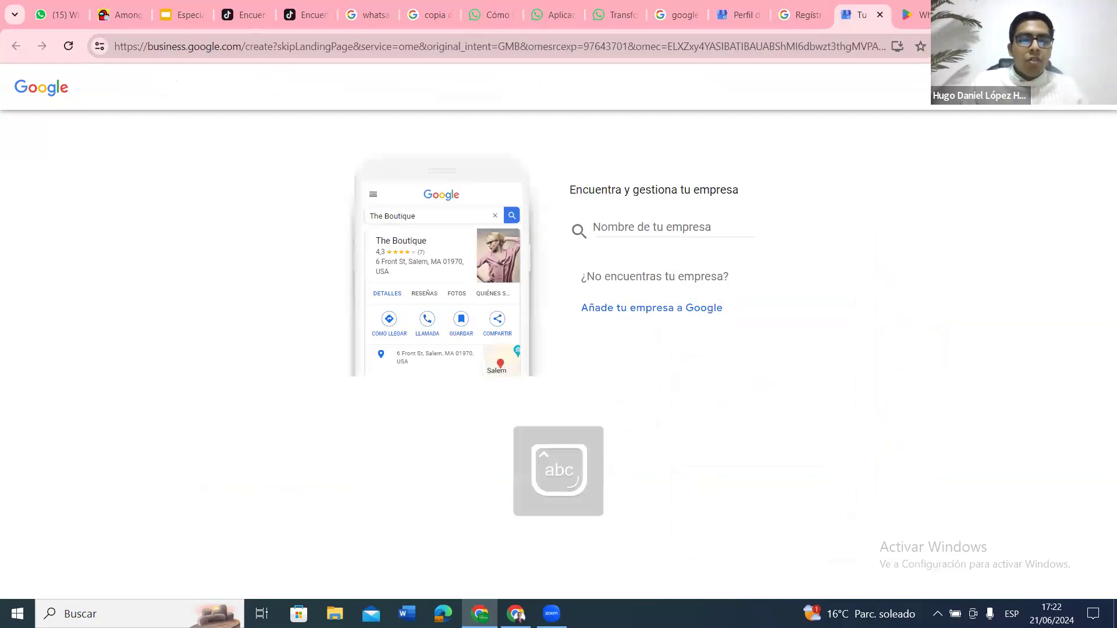
pyautogui.press('capslock')
pyautogui.press('capslock')
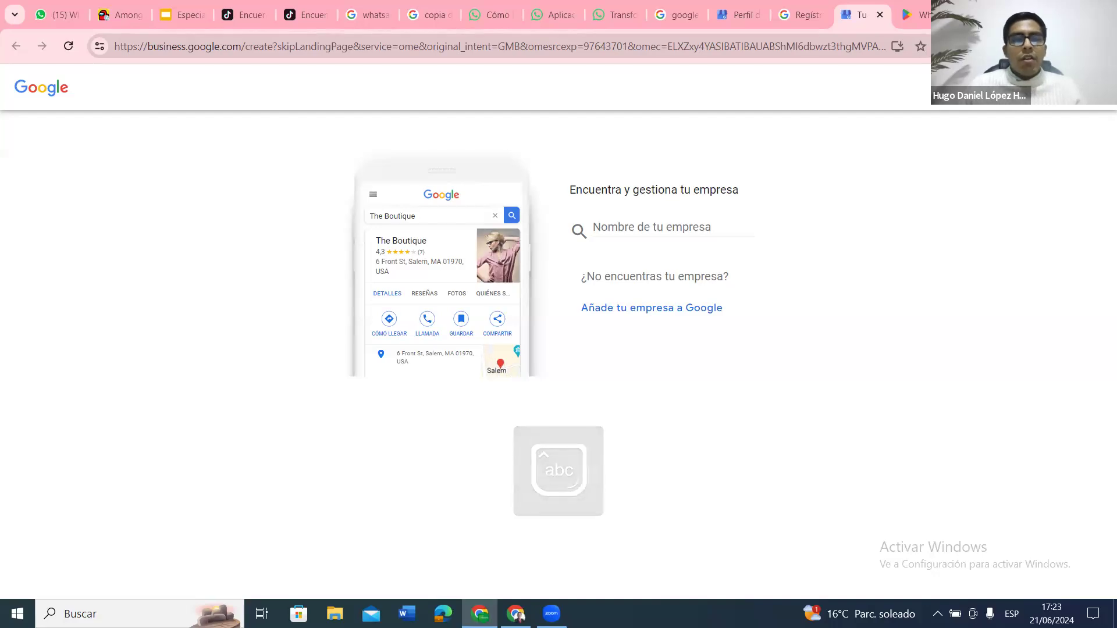
pyautogui.click(740, 15)
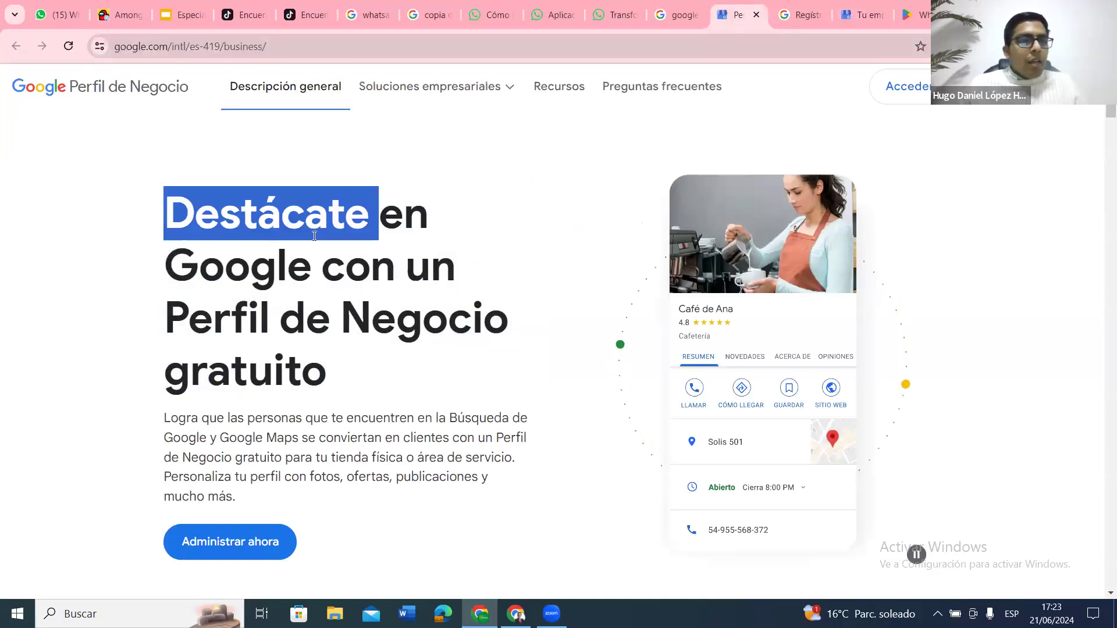
# - Search Google for 'artesanias en lima' in a new tab
pyautogui.tripleClick(314, 224)
pyautogui.hotkey('ctrl', 't')
pyautogui.write('ar')
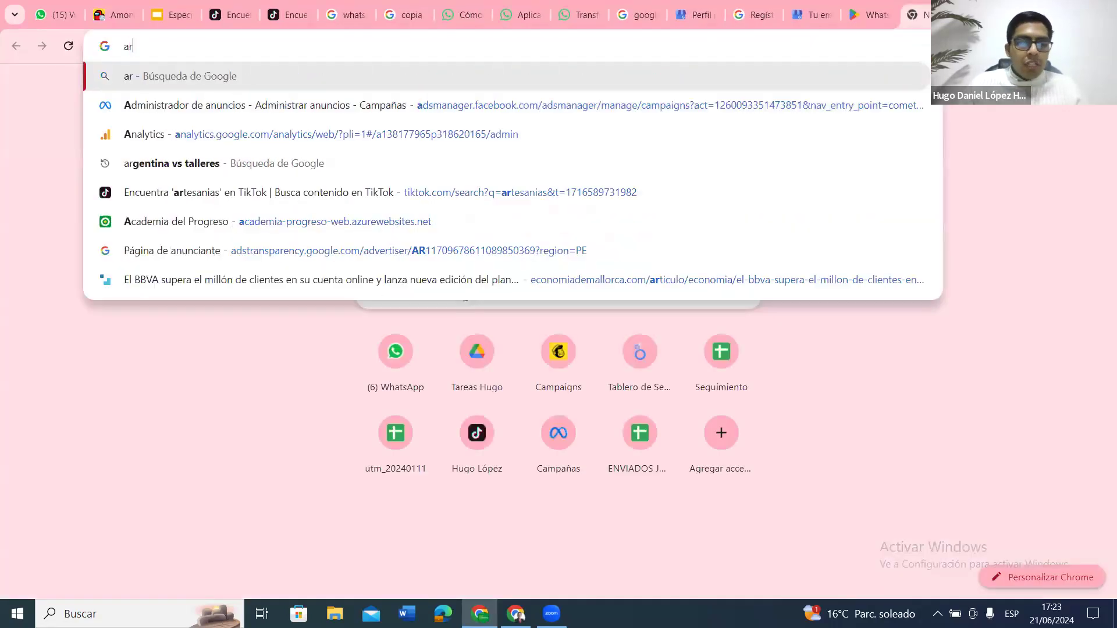
pyautogui.write('tesanias en li')
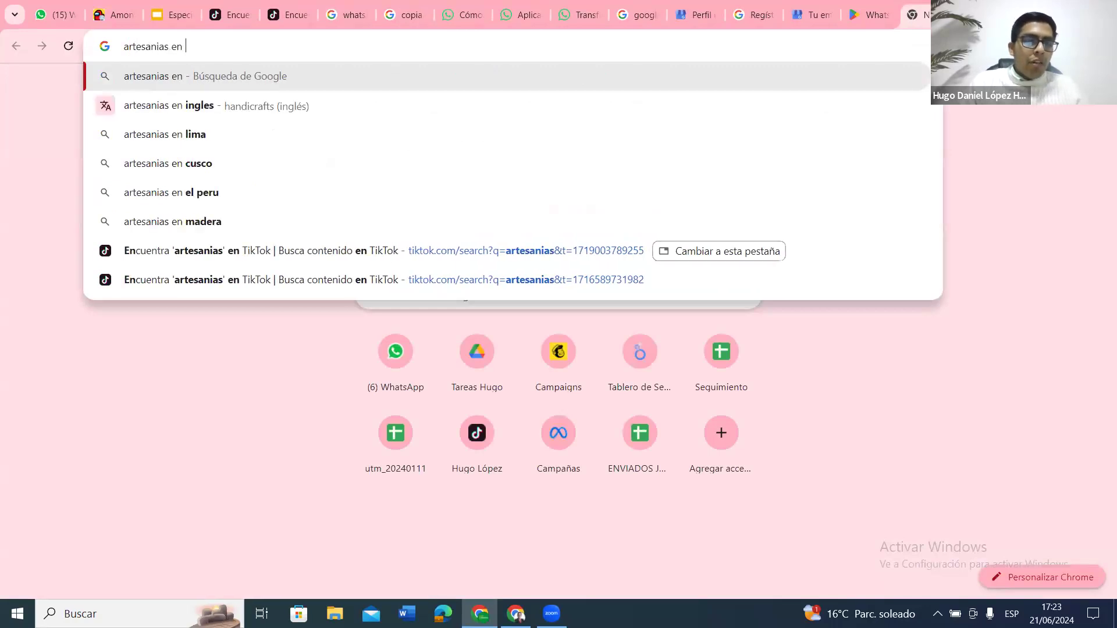
pyautogui.press('Return')
pyautogui.scroll(-5, 342, 264)
pyautogui.scroll(5, 343, 264)
# - Rerun the 'artesanias en lima' search from the Google home page
pyautogui.tripleClick(153, 102)
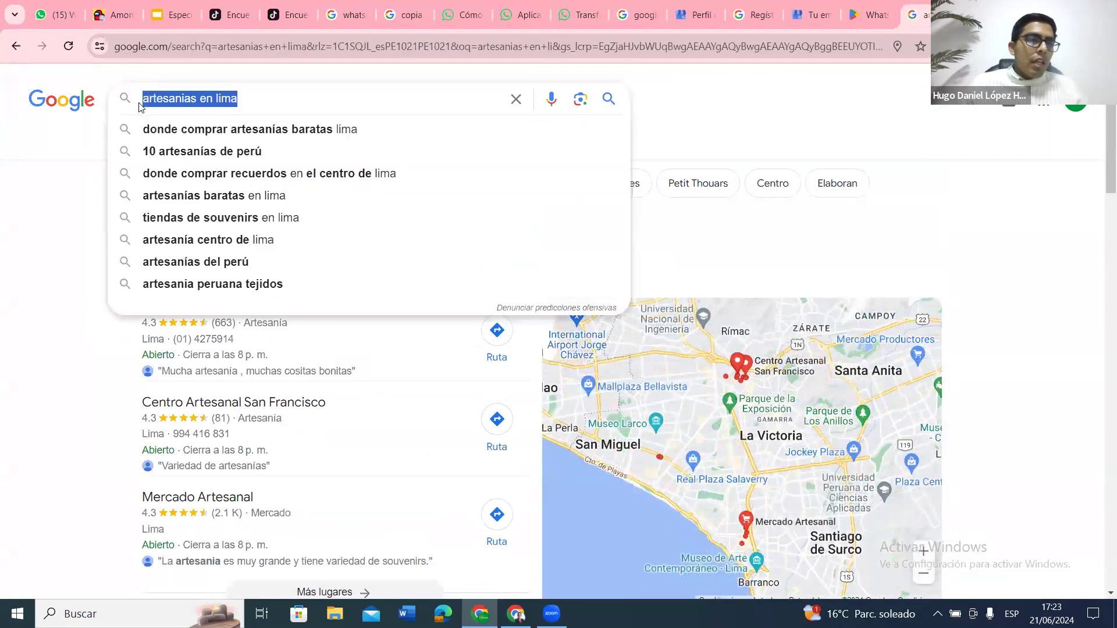
pyautogui.click(90, 114)
pyautogui.write('ar')
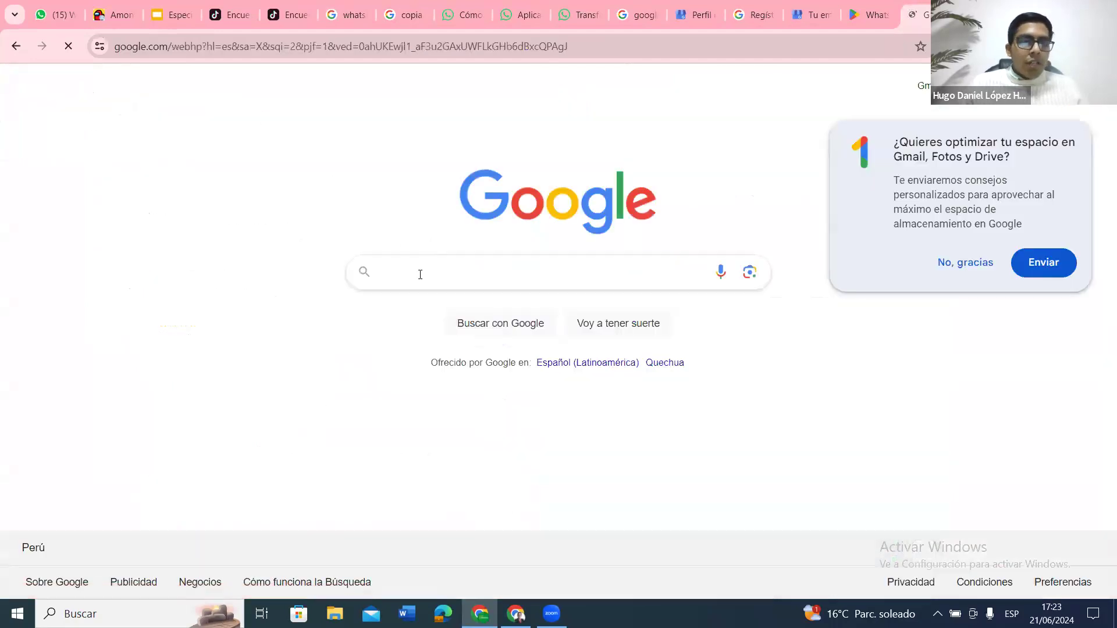
pyautogui.write('tesanias en lima')
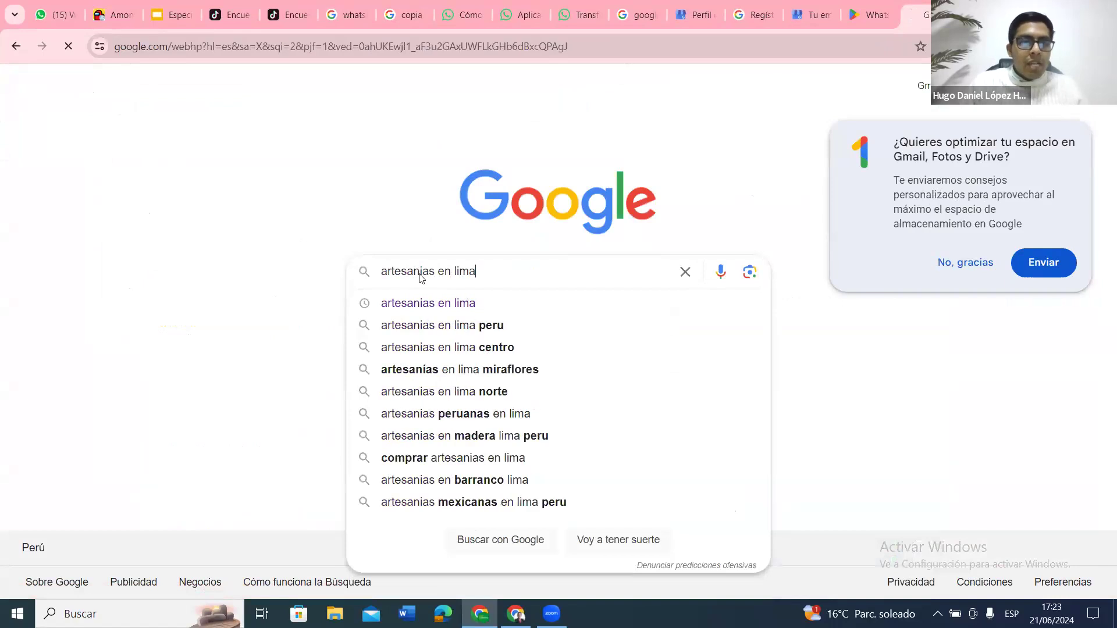
pyautogui.press('Return')
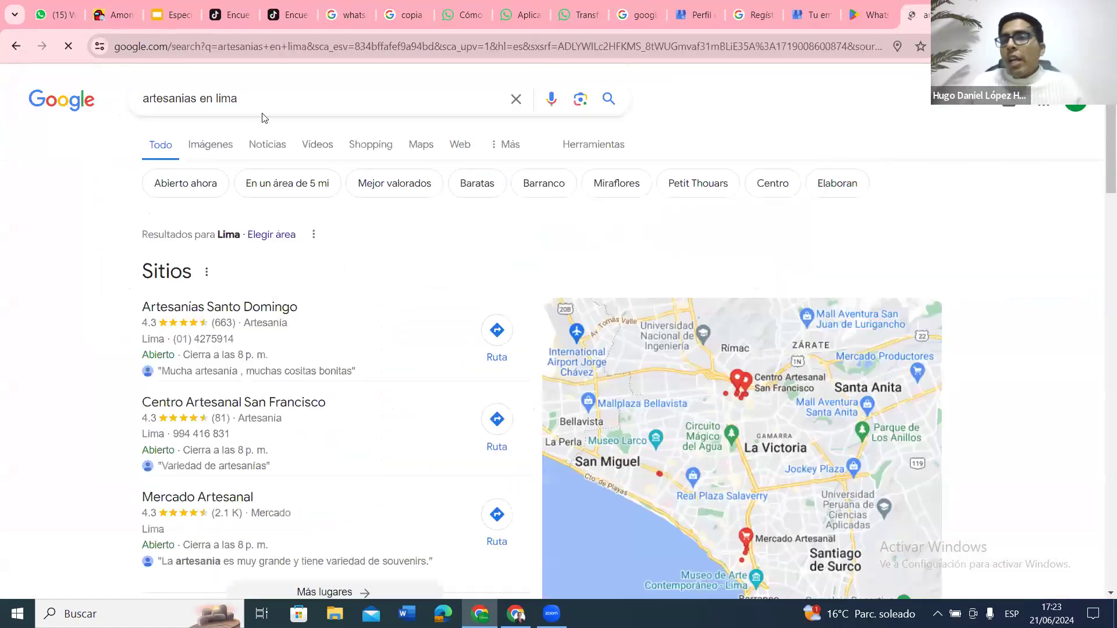
# - Select the 'artesanias en lima' query, then return to the Business Profile overview
pyautogui.tripleClick(149, 96)
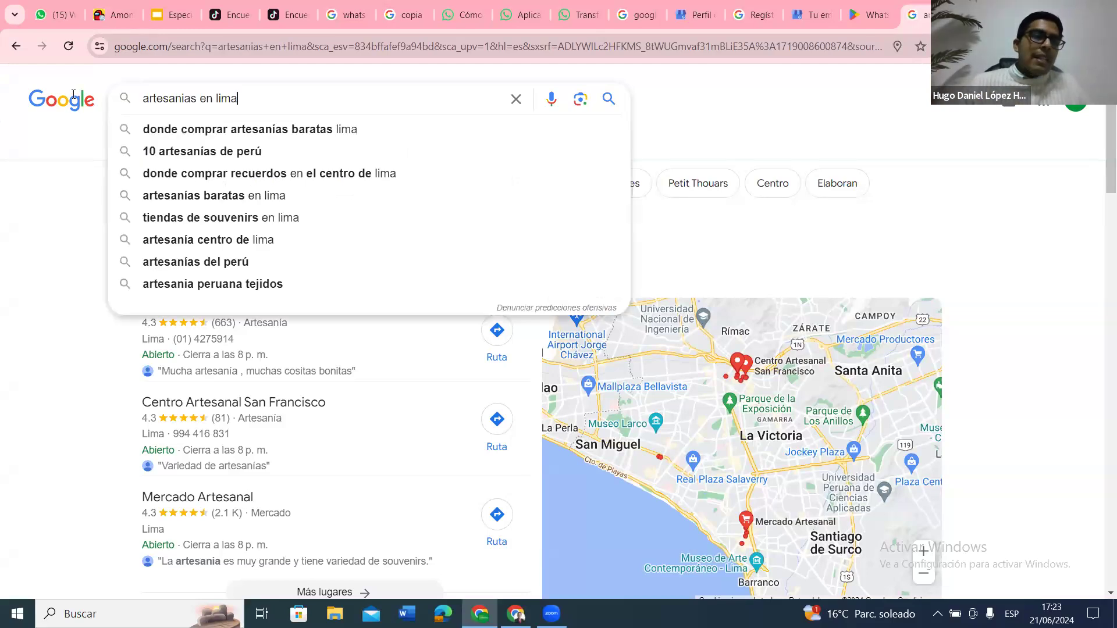
pyautogui.click(80, 168)
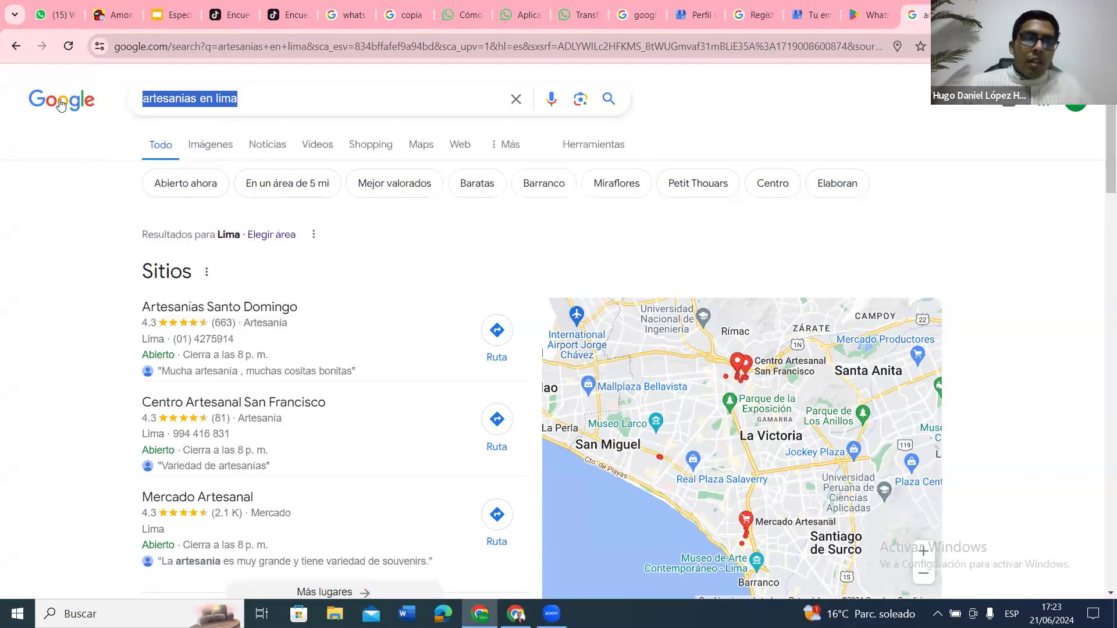
pyautogui.tripleClick(171, 114)
pyautogui.click(86, 153)
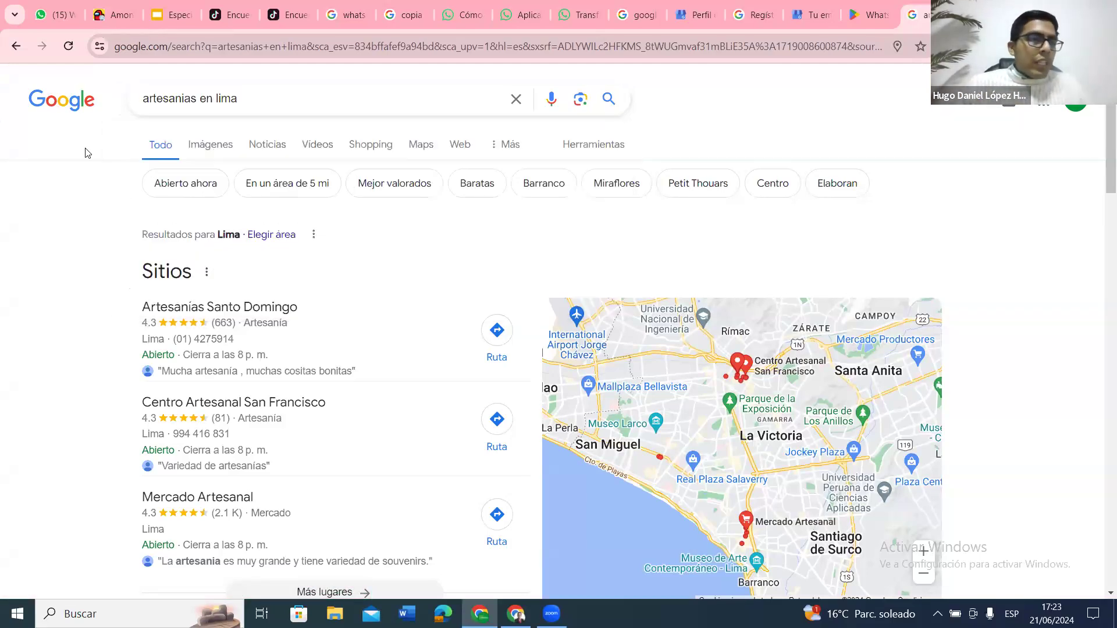
pyautogui.moveTo(238, 99); pyautogui.dragTo(142, 101)
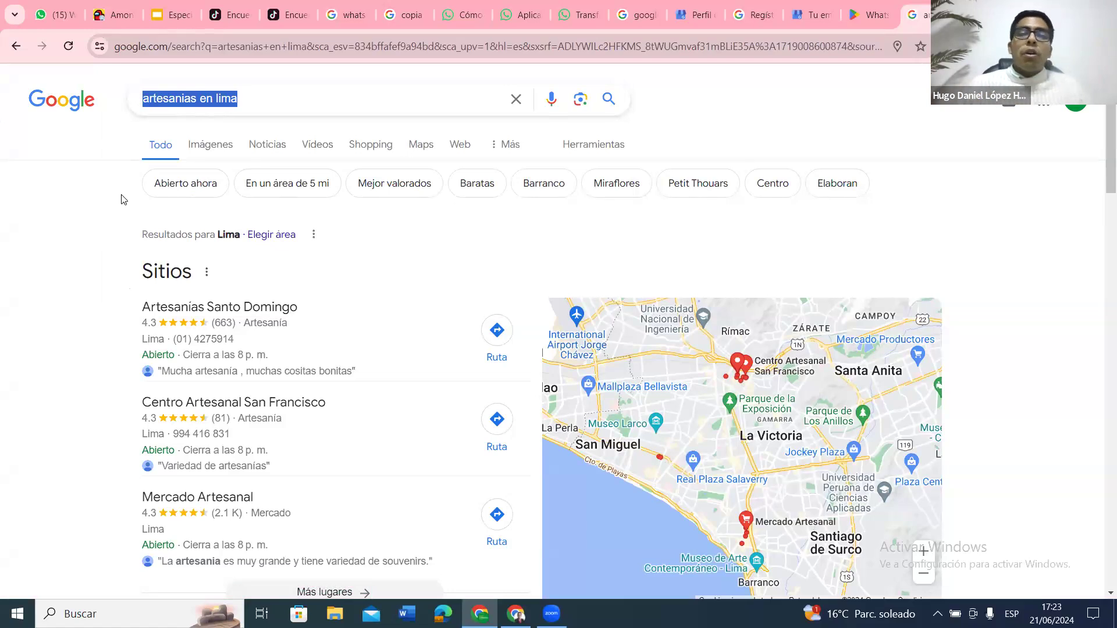
pyautogui.click(695, 14)
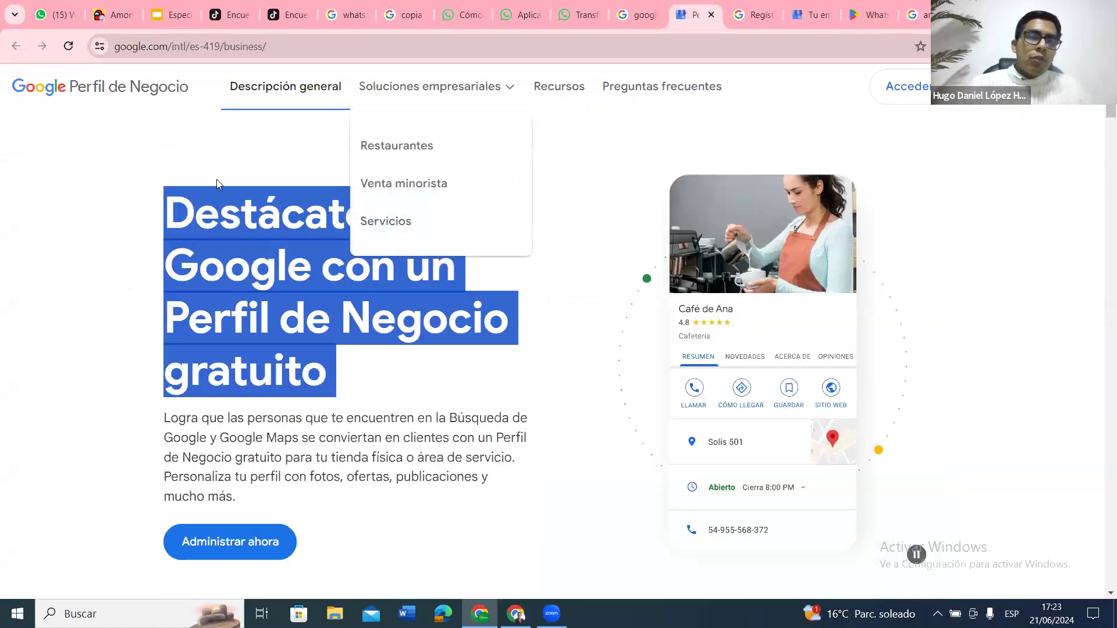
# - Reselect the 'Destácate en Google' headline on the Business Profile overview
pyautogui.click(290, 218)
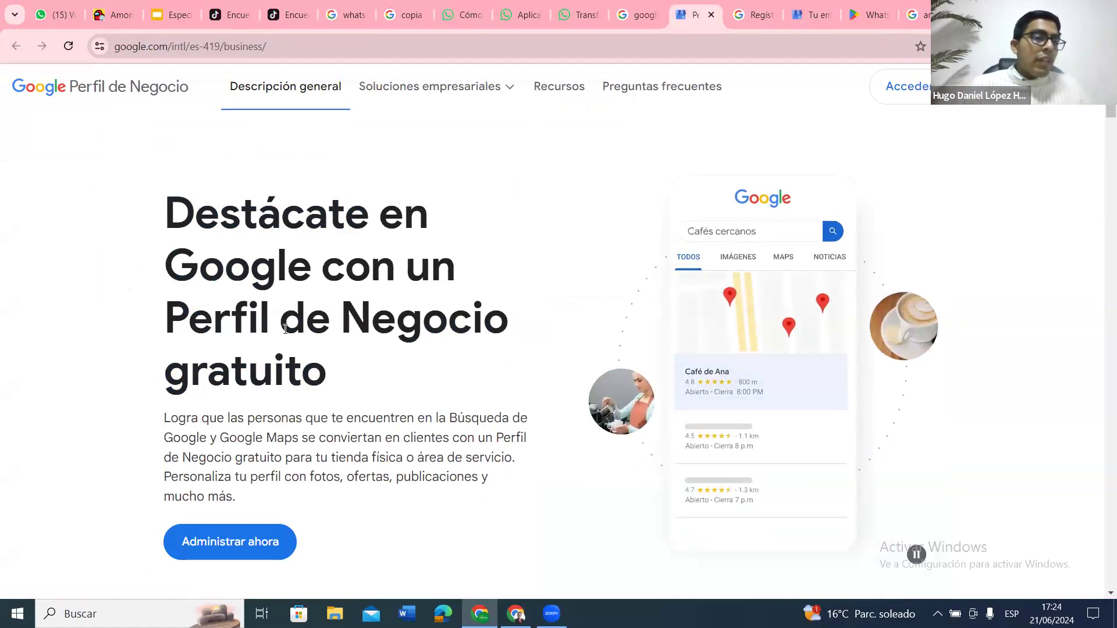
pyautogui.moveTo(169, 197); pyautogui.dragTo(686, 294)
# - Go back to the 'artesanias en lima' results and highlight the search query
pyautogui.click(916, 15)
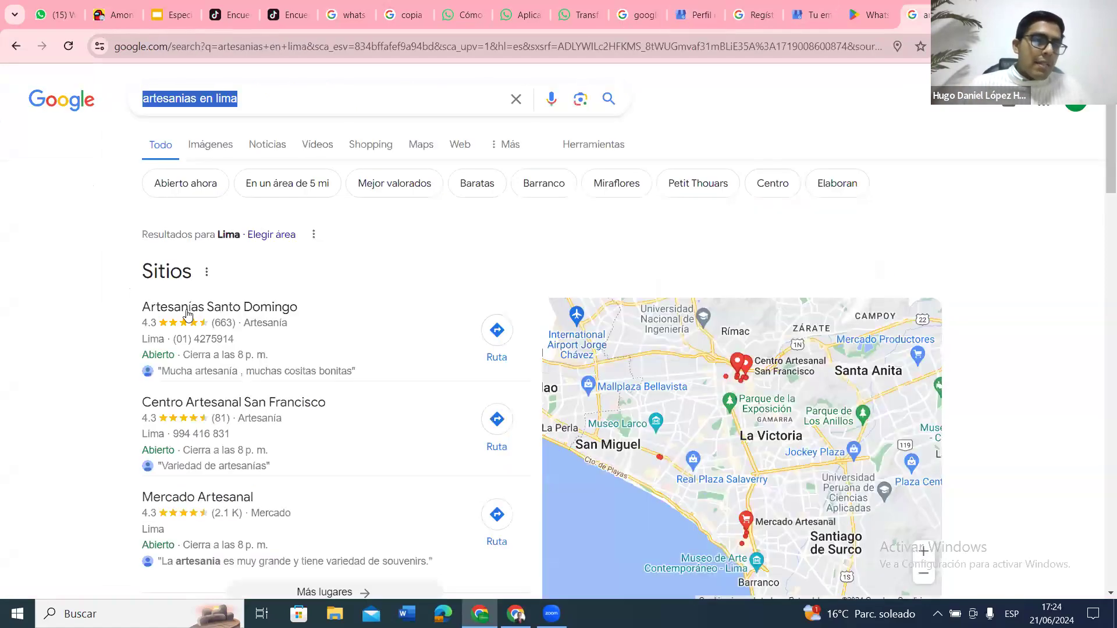
pyautogui.scroll(-2, 172, 196)
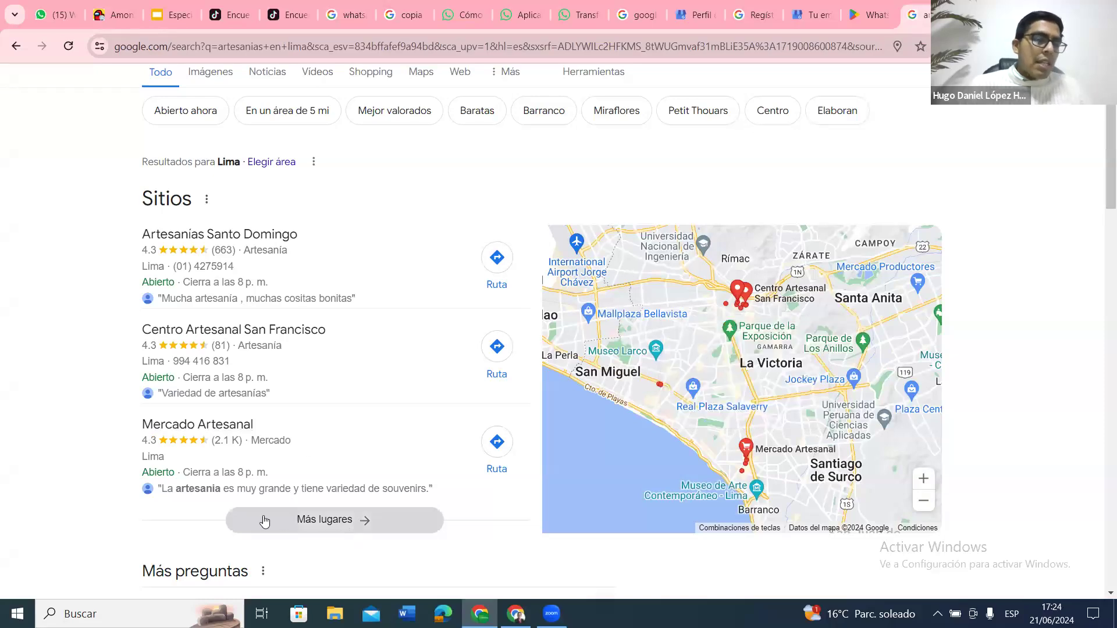
pyautogui.scroll(-3, 317, 413)
pyautogui.scroll(4, 259, 378)
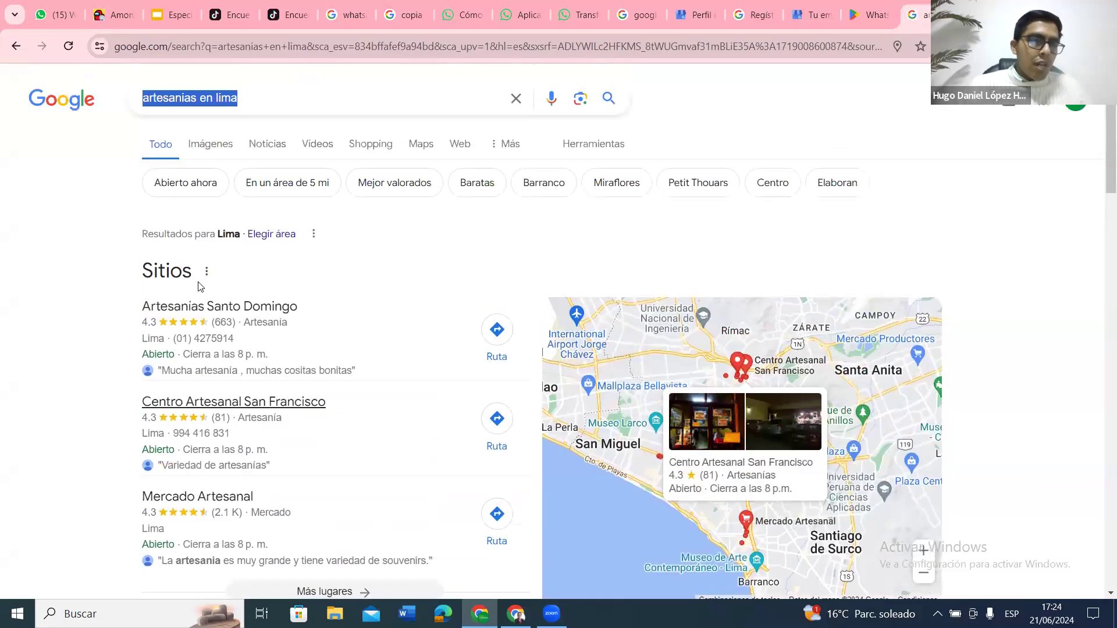
pyautogui.click(252, 112)
pyautogui.moveTo(253, 114); pyautogui.dragTo(133, 88)
pyautogui.click(67, 173)
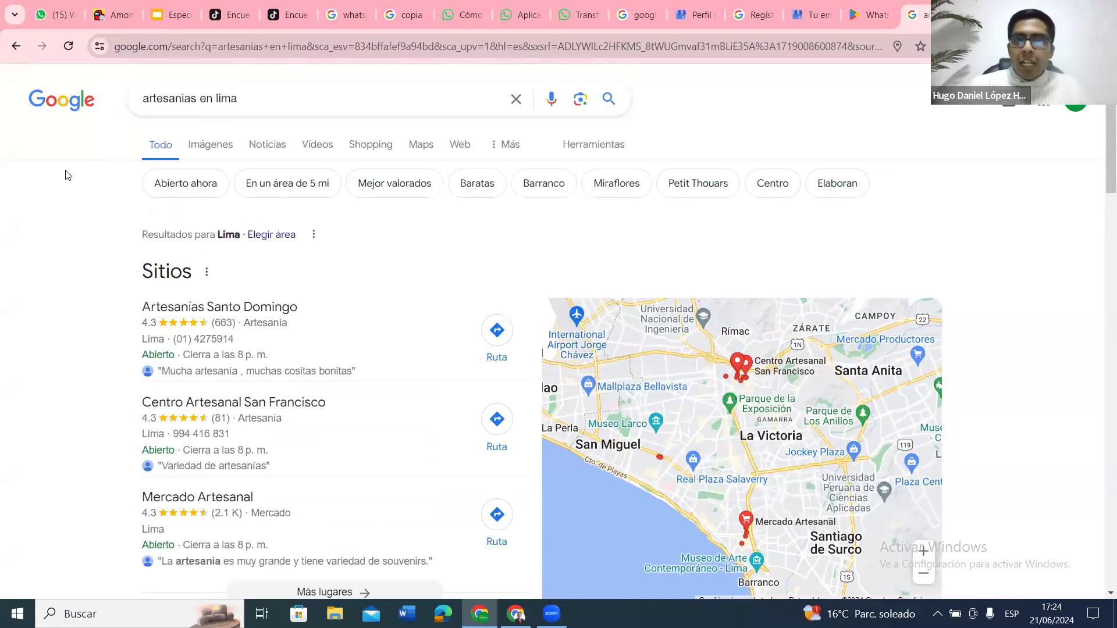
# - Scroll the results down to Artesanías Santo Domingo in the Sitios list
pyautogui.scroll(-6, 203, 325)
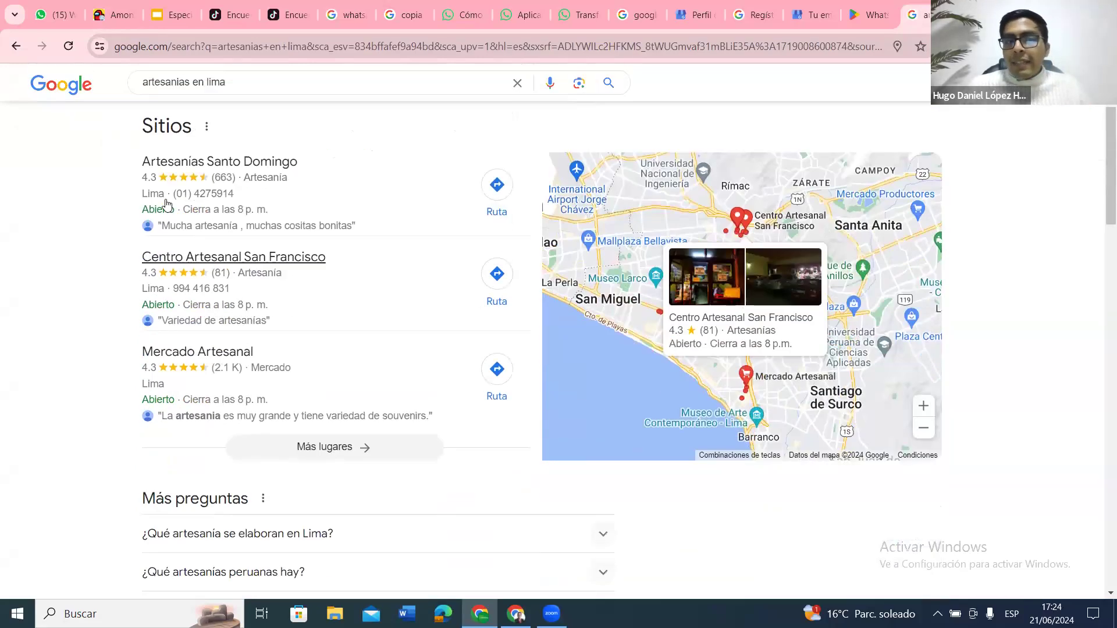
pyautogui.scroll(-4, 201, 332)
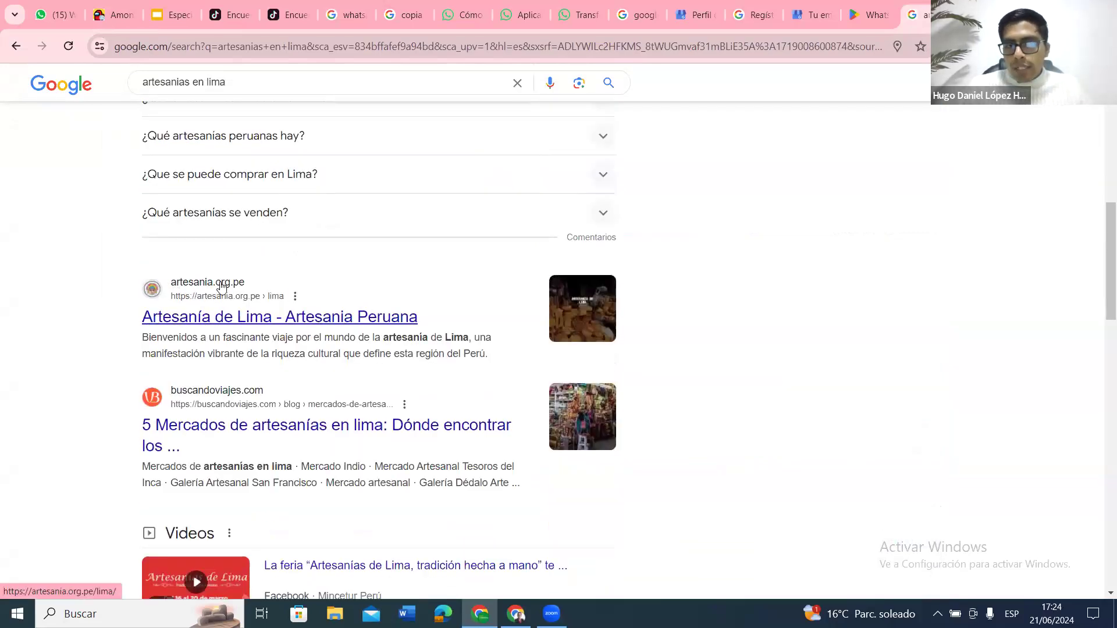
pyautogui.scroll(-5, 222, 291)
pyautogui.scroll(-5, 223, 296)
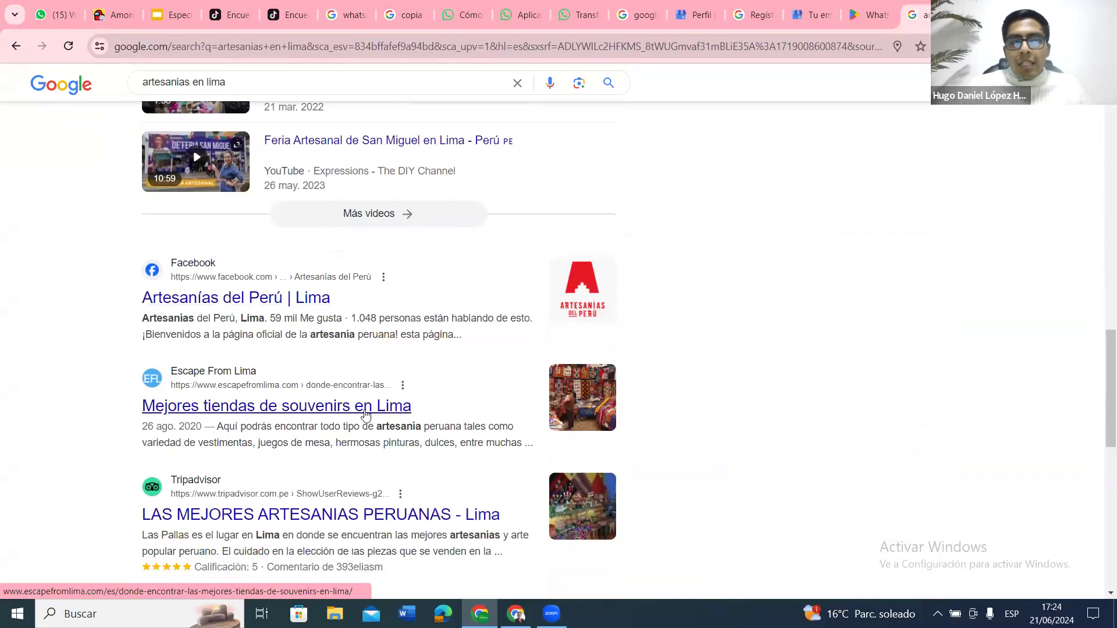
pyautogui.scroll(-6, 243, 486)
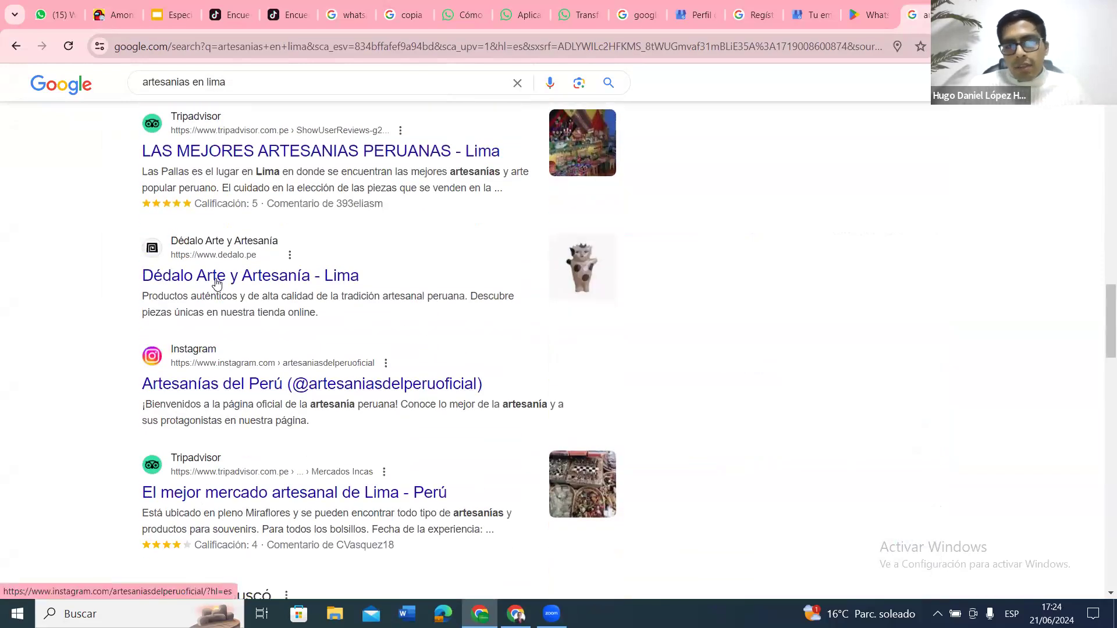
pyautogui.scroll(20, 367, 282)
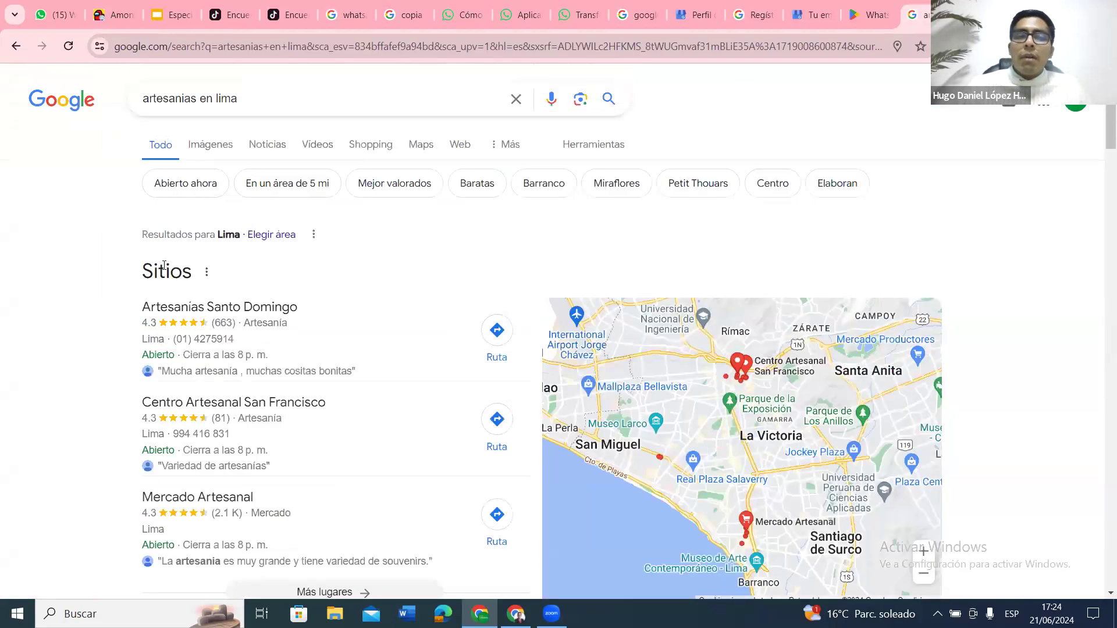
pyautogui.moveTo(197, 325)
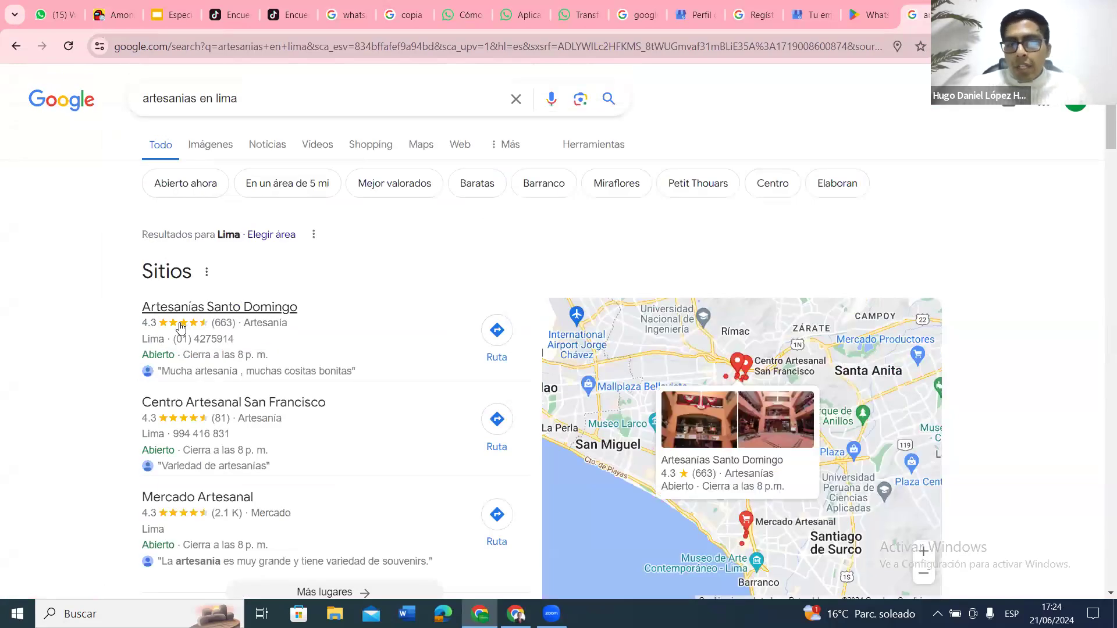
# - Open Artesanías Santo Domingo's details and highlight its review count
pyautogui.click(209, 329)
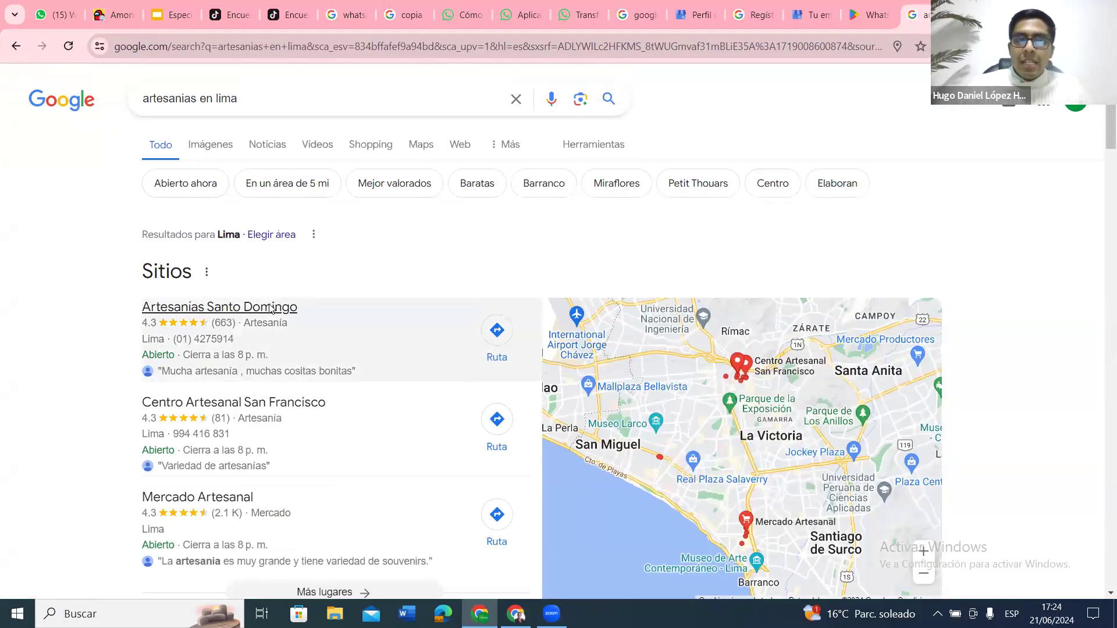
pyautogui.scroll(-1, 645, 236)
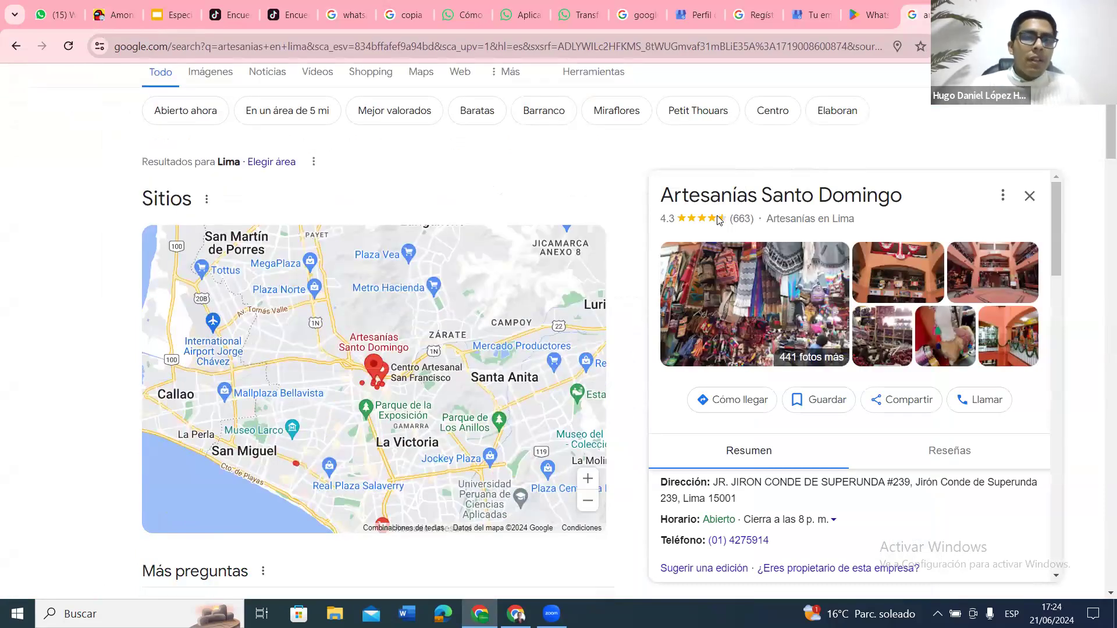
pyautogui.moveTo(736, 218); pyautogui.dragTo(743, 218)
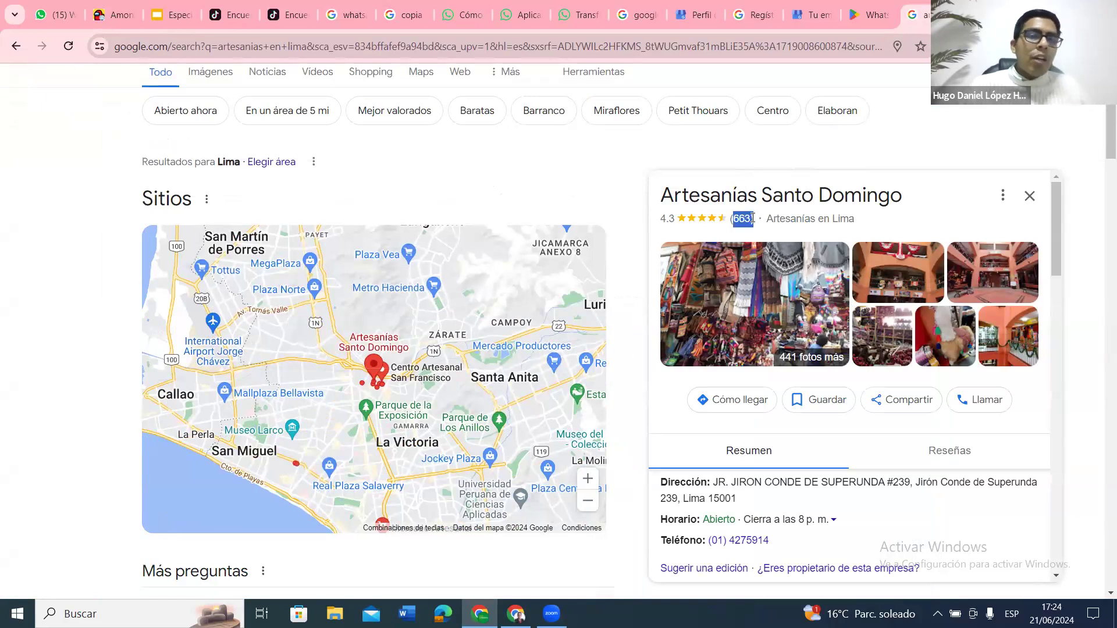
pyautogui.scroll(-1, 839, 365)
# - Read through Artesanías Santo Domingo's Reseñas customer reviews
pyautogui.click(945, 380)
pyautogui.scroll(-4, 826, 337)
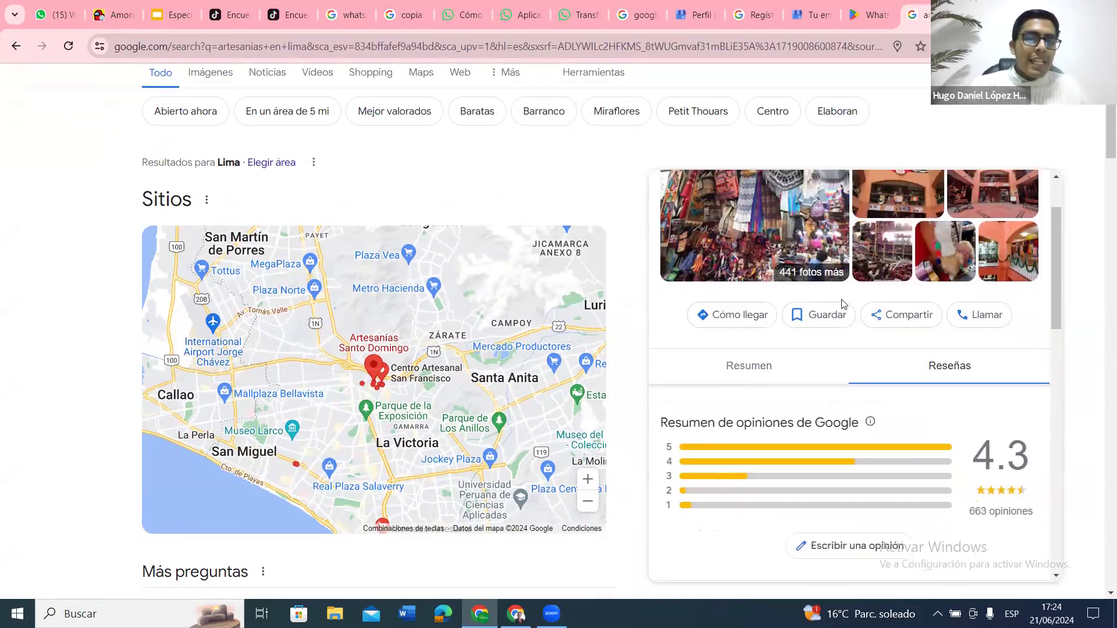
pyautogui.scroll(-4, 815, 348)
pyautogui.scroll(-1, 750, 262)
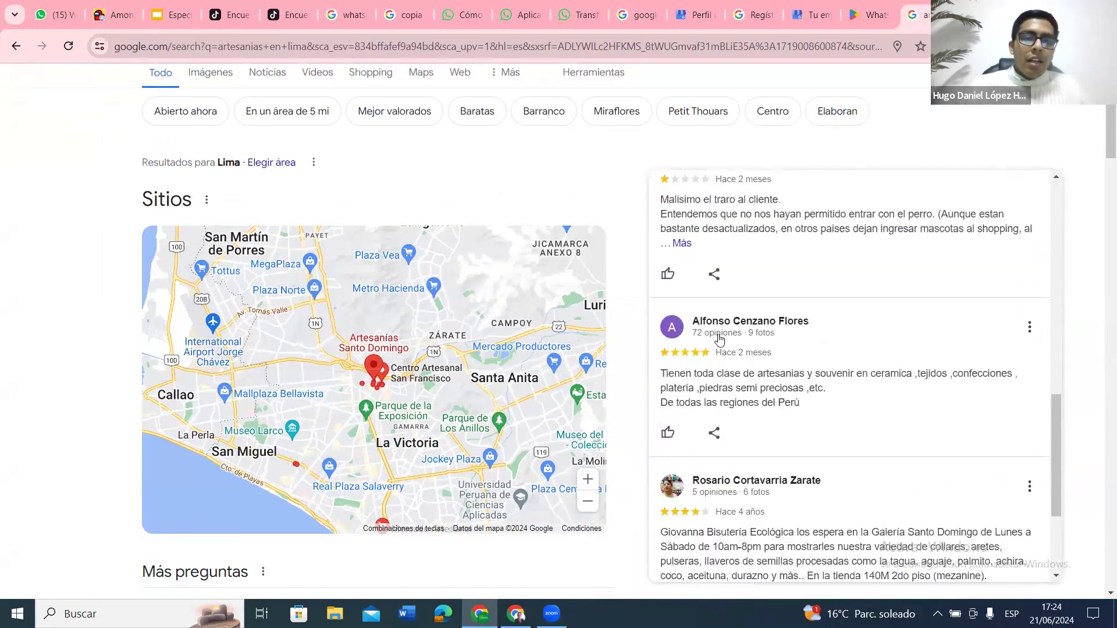
pyautogui.scroll(1, 749, 256)
pyautogui.moveTo(716, 262); pyautogui.dragTo(772, 261)
pyautogui.scroll(-1, 715, 360)
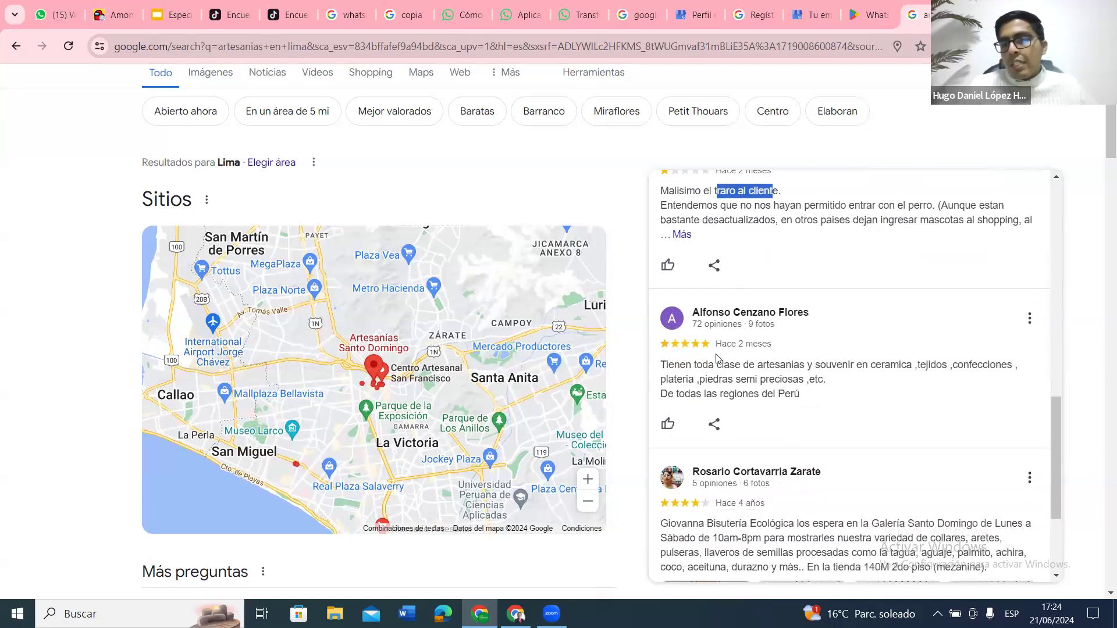
pyautogui.scroll(-4, 714, 368)
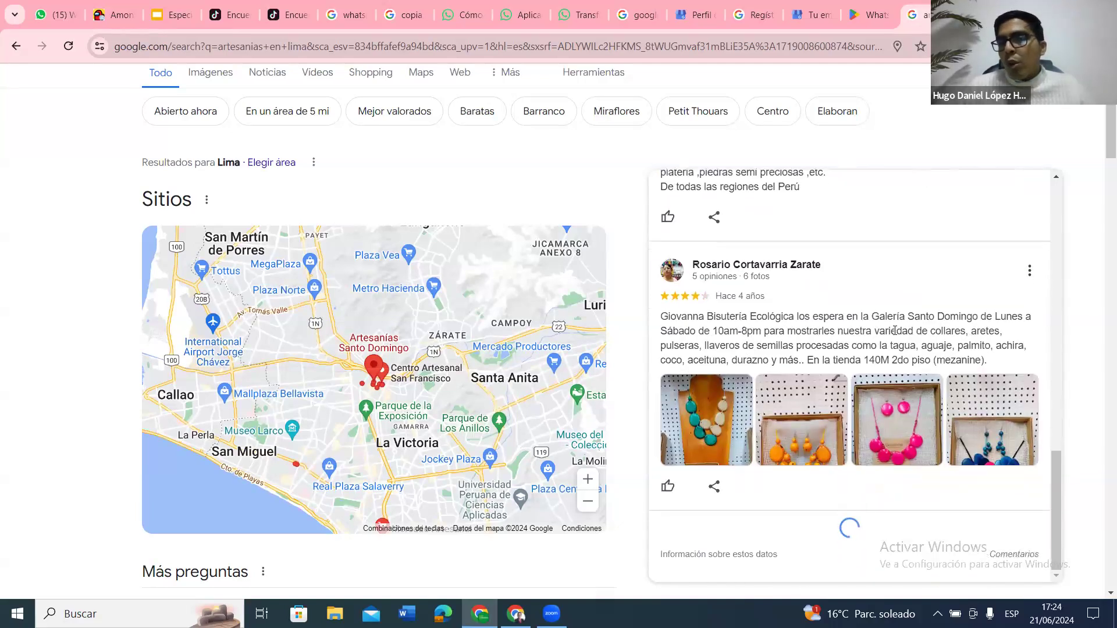
pyautogui.scroll(-3, 720, 505)
pyautogui.scroll(-3, 712, 333)
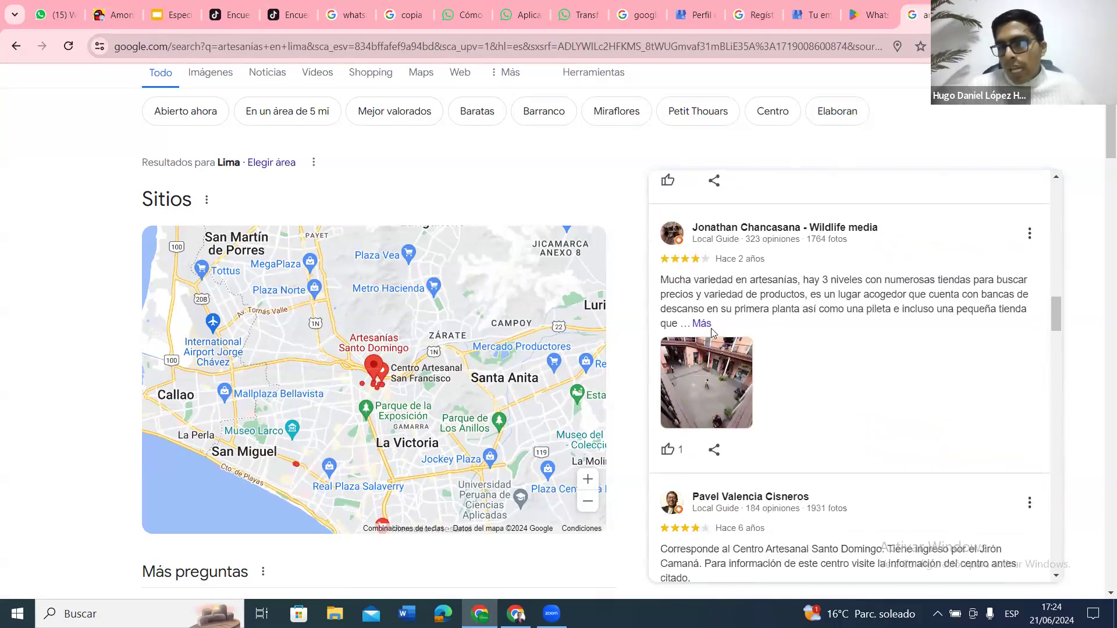
pyautogui.moveTo(714, 291); pyautogui.dragTo(950, 366)
pyautogui.scroll(-3, 944, 365)
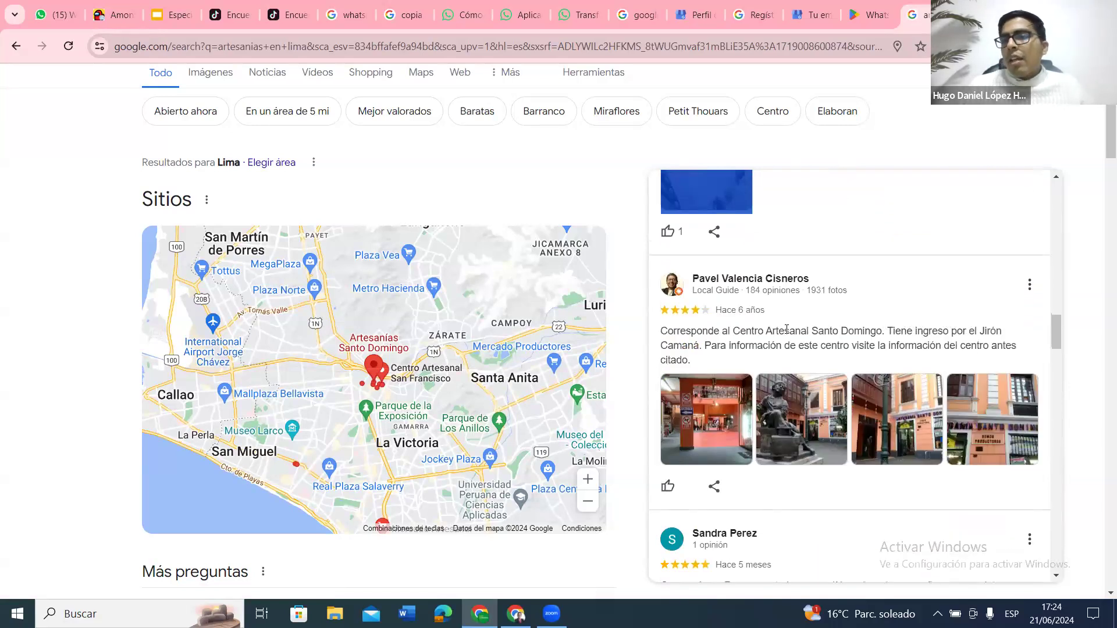
pyautogui.scroll(-3, 787, 329)
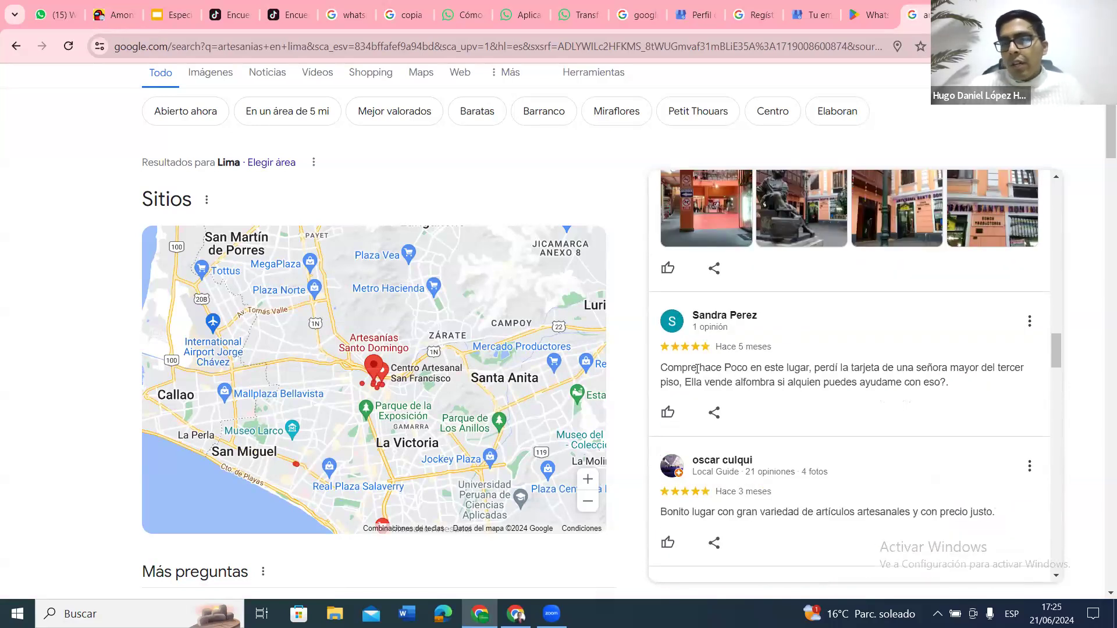
pyautogui.scroll(-2, 789, 368)
pyautogui.scroll(1, 869, 260)
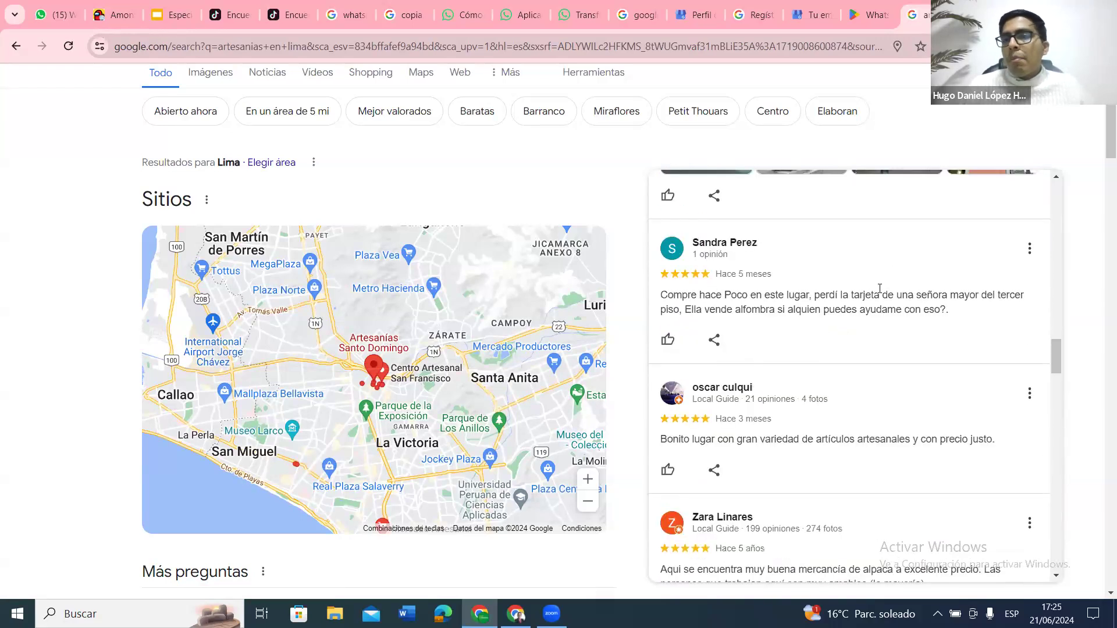
pyautogui.scroll(-3, 745, 325)
pyautogui.scroll(1, 756, 337)
pyautogui.scroll(-1, 763, 347)
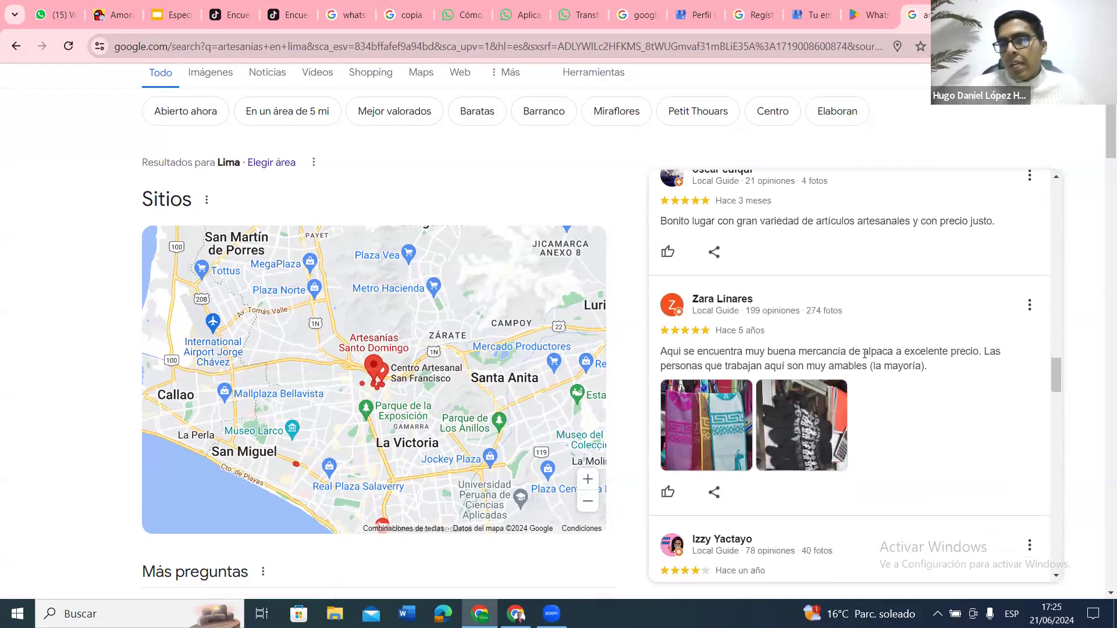
pyautogui.scroll(10, 865, 353)
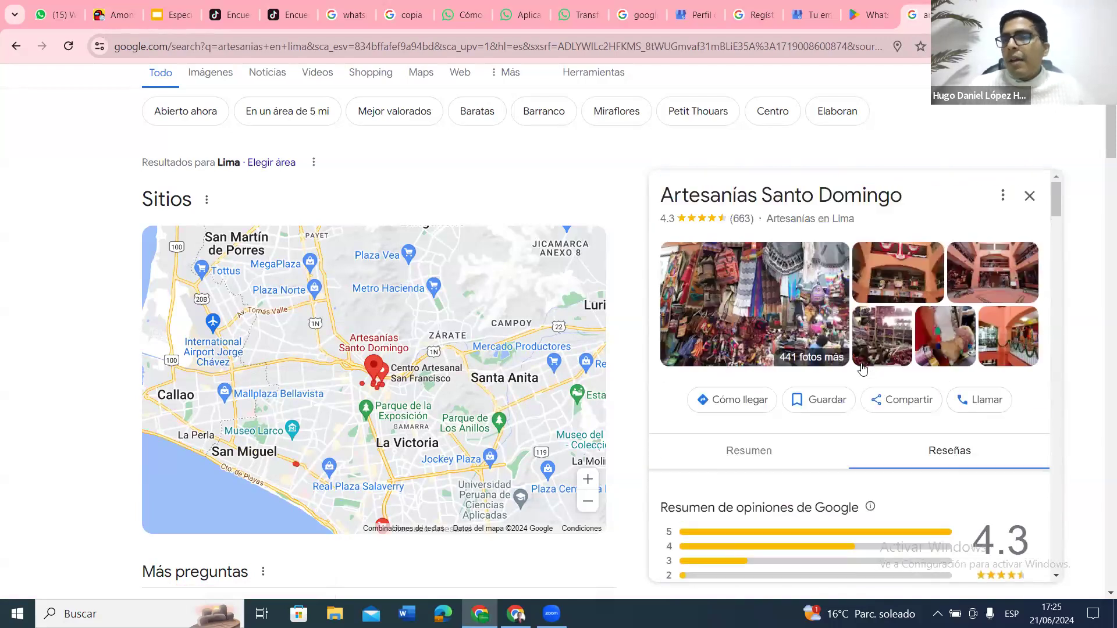
# - Show the Resumen summary and highlight the name and 'Artesanías en Lima' category
pyautogui.click(727, 459)
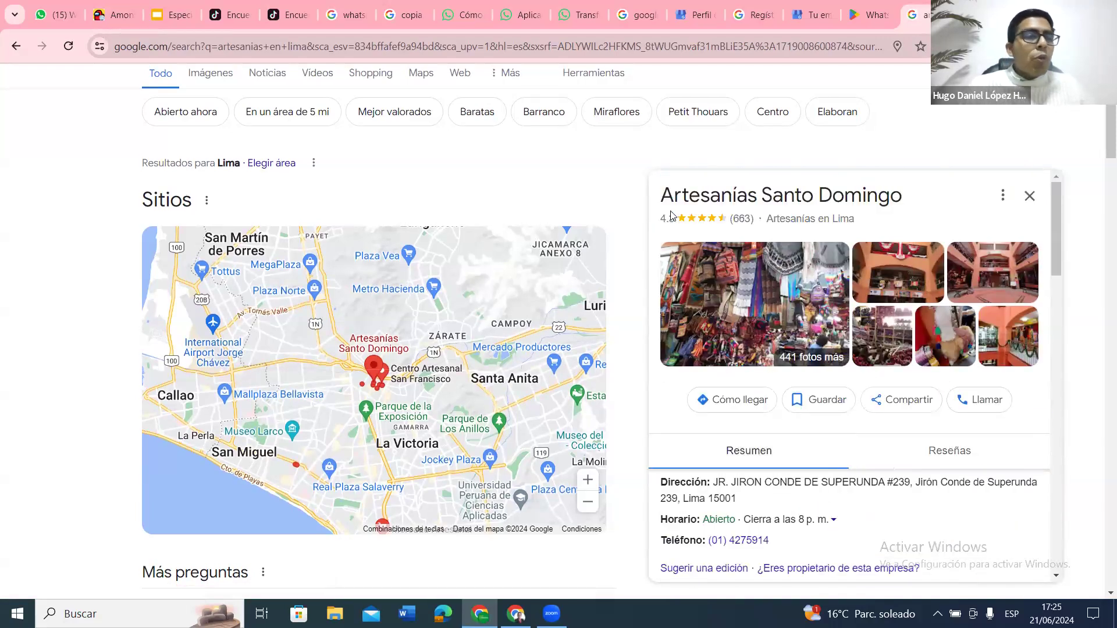
pyautogui.scroll(1, 185, 240)
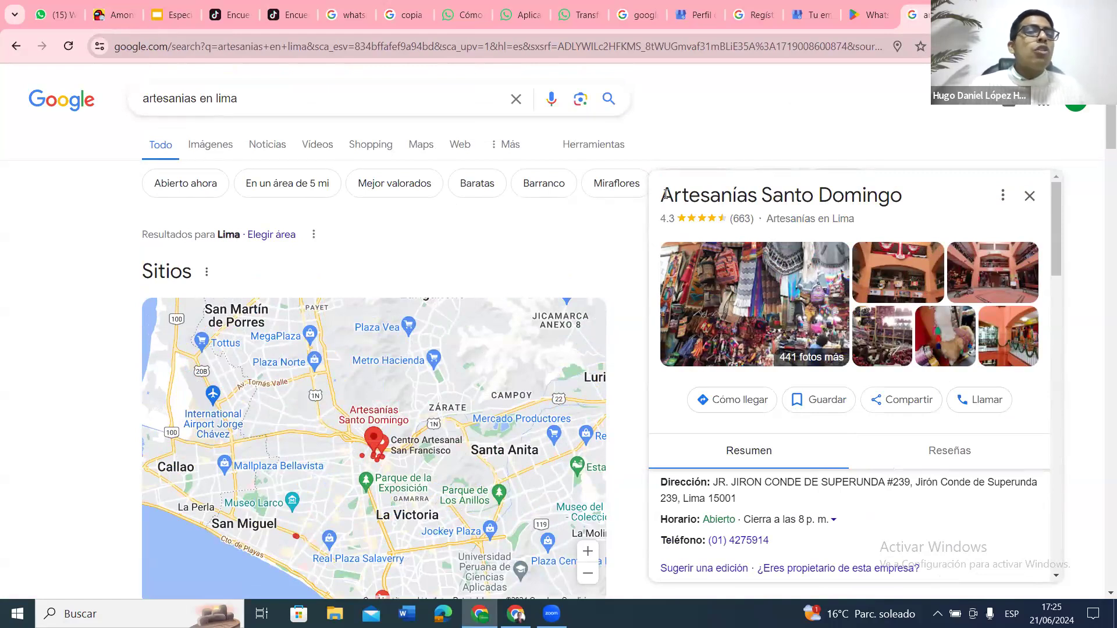
pyautogui.moveTo(666, 194); pyautogui.dragTo(904, 195)
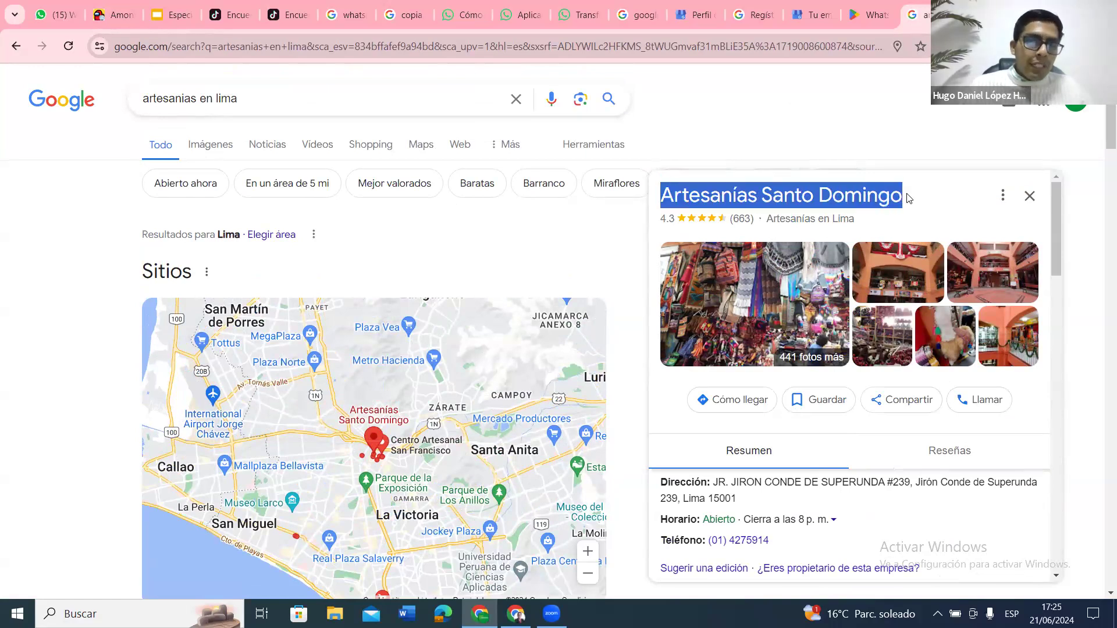
pyautogui.moveTo(771, 221); pyautogui.dragTo(854, 240)
pyautogui.click(828, 214)
# - Highlight the place's full address and review its hours and phone
pyautogui.scroll(-2, 891, 298)
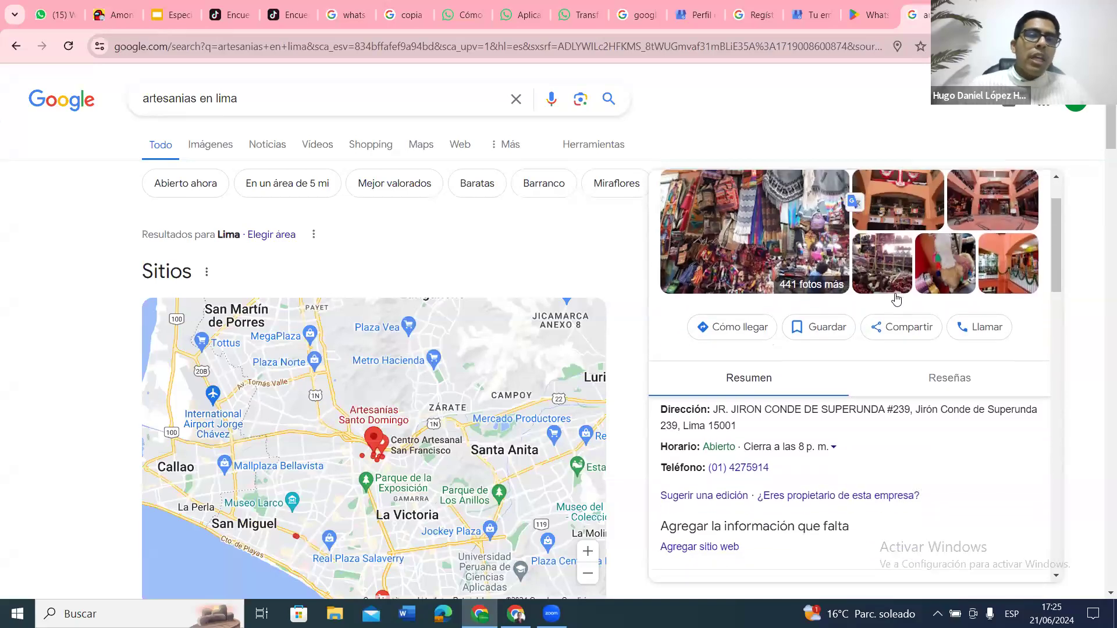
pyautogui.scroll(2, 891, 298)
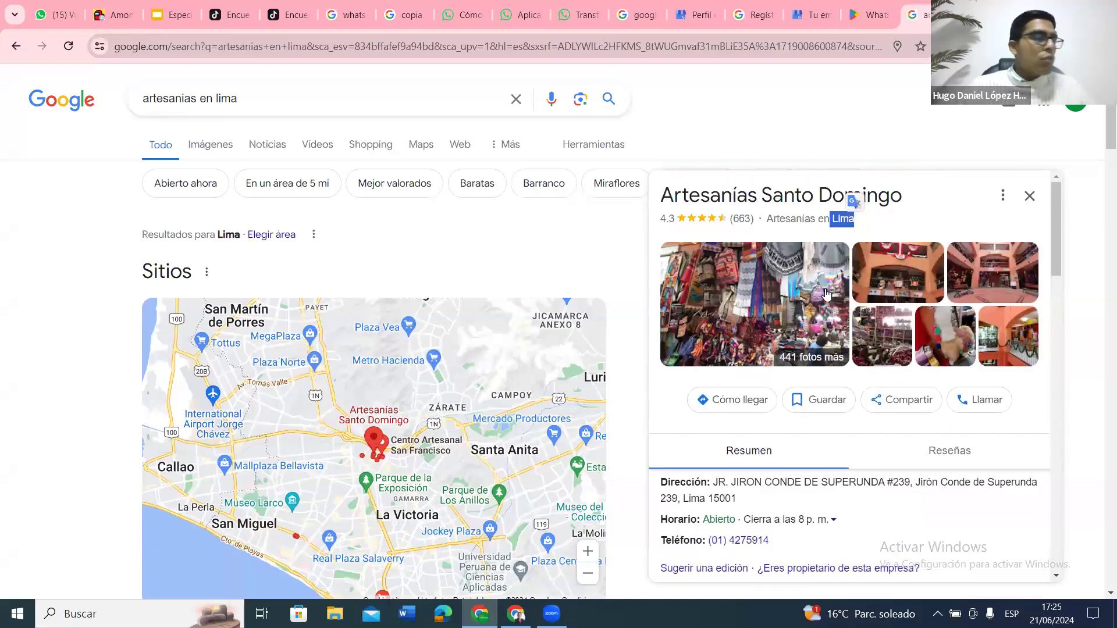
pyautogui.scroll(-3, 826, 293)
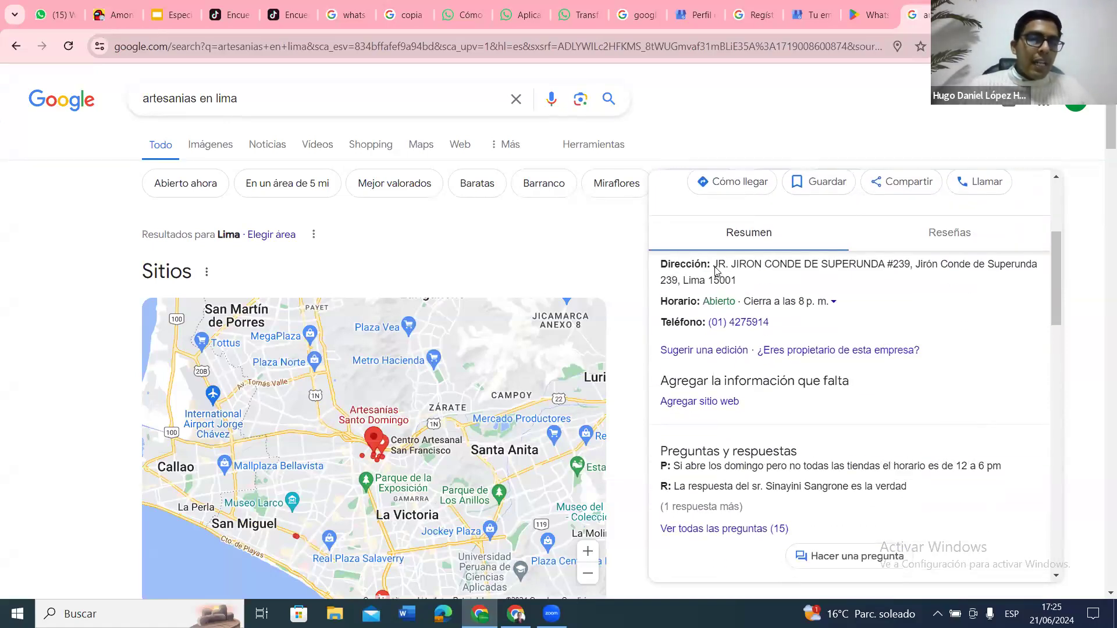
pyautogui.moveTo(715, 266); pyautogui.dragTo(742, 285)
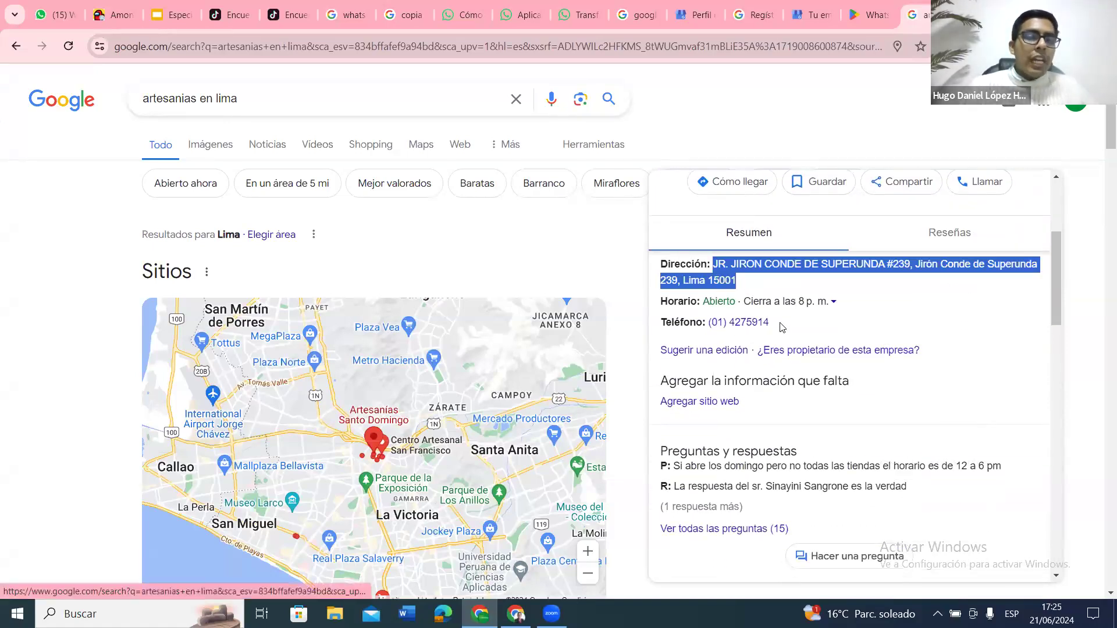
pyautogui.scroll(-3, 703, 408)
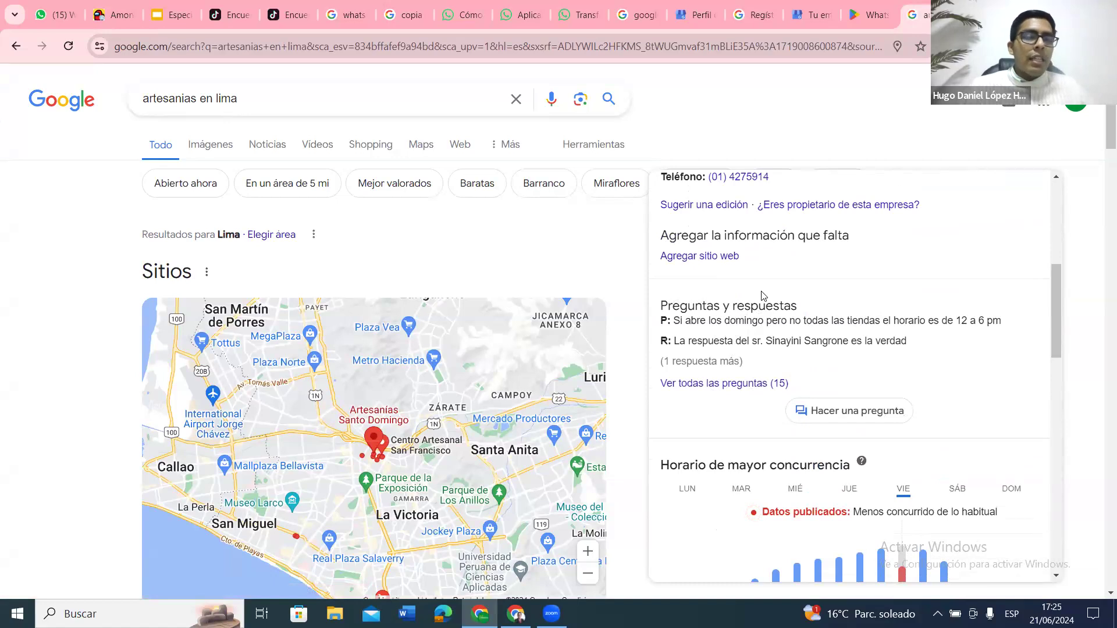
pyautogui.scroll(-3, 762, 295)
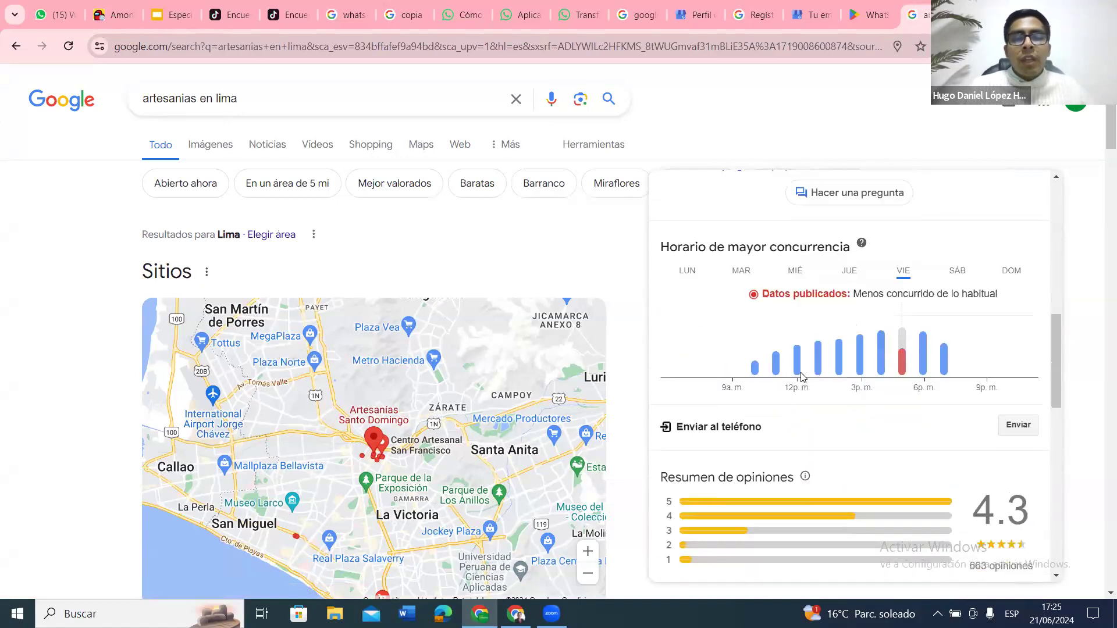
pyautogui.scroll(8, 802, 376)
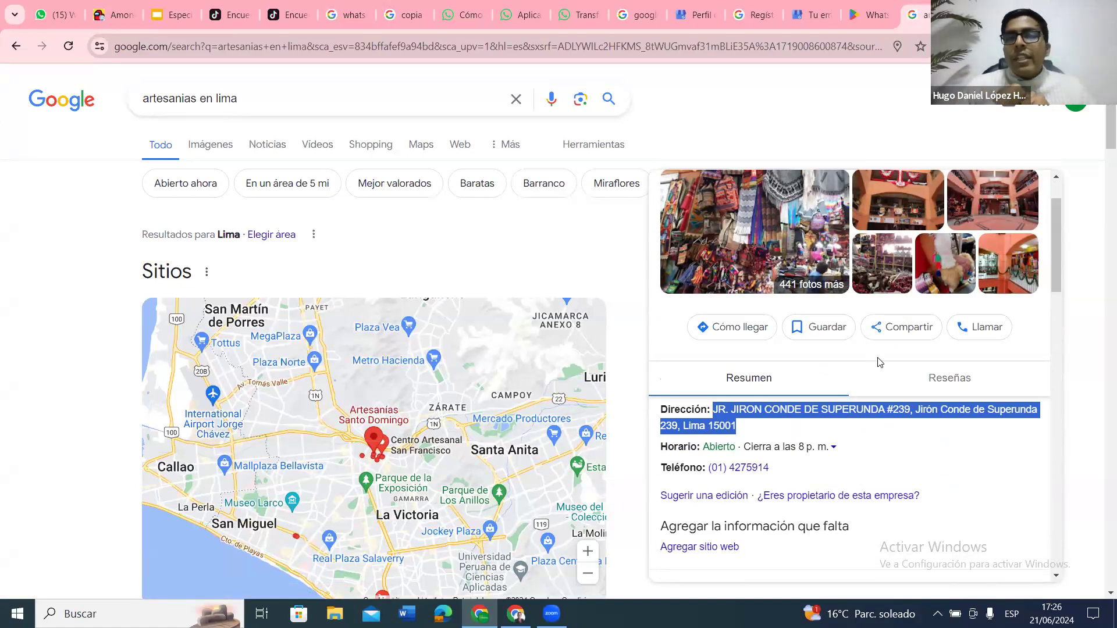
# - Open the business's Facebook page in a new tab
pyautogui.click(480, 613)
pyautogui.click(458, 557)
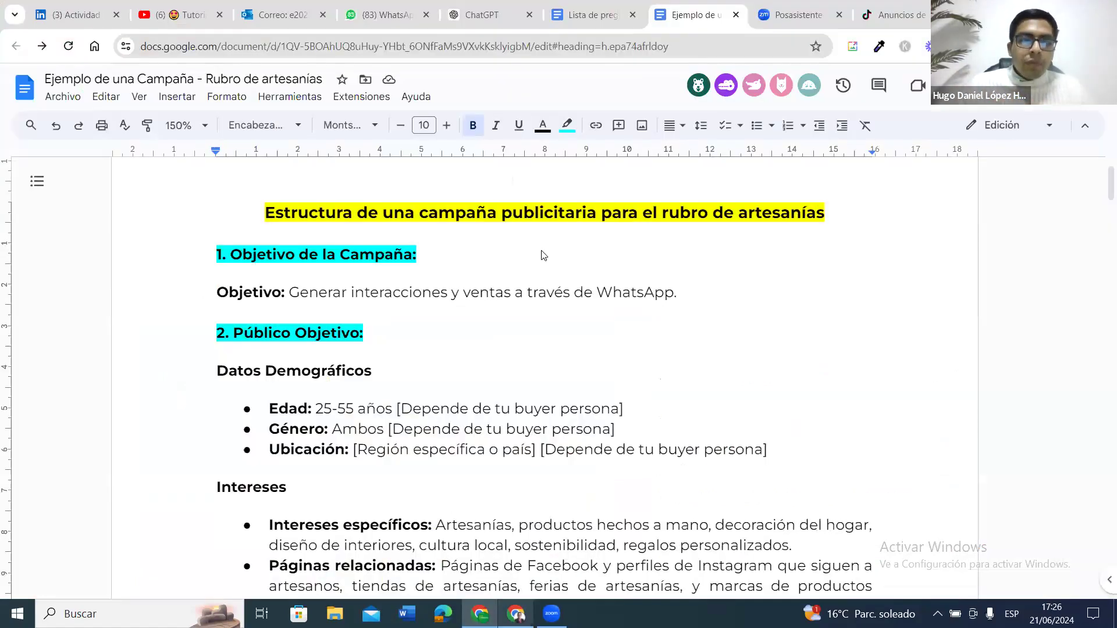
pyautogui.hotkey('ctrl', 't')
pyautogui.write('fac')
pyautogui.click(337, 106)
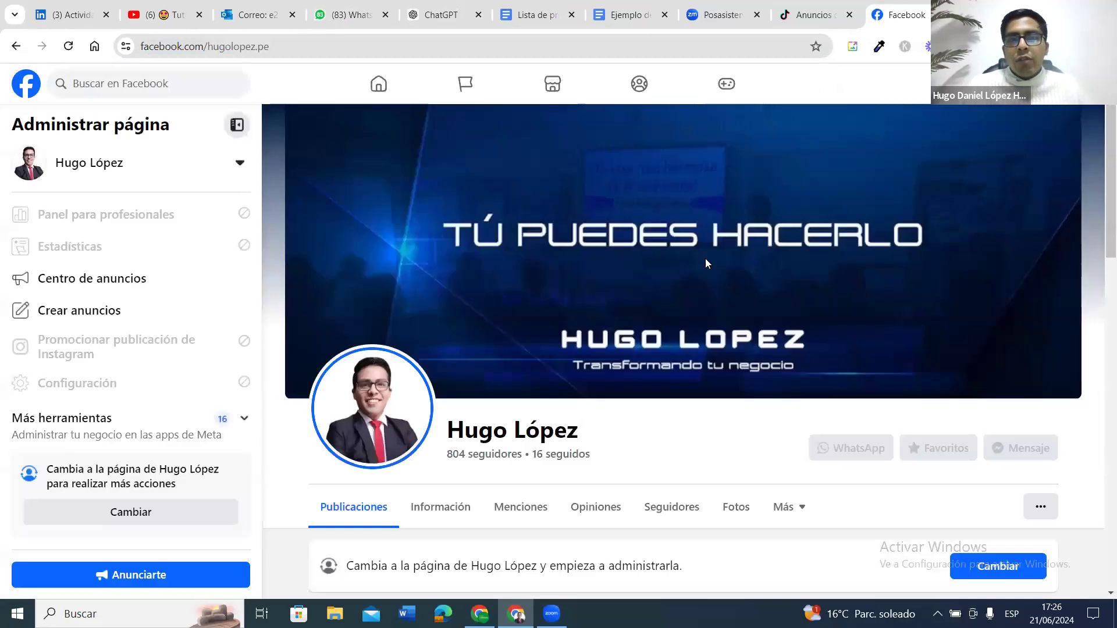
# - Expand and highlight the 13 June post, then return to the Google results
pyautogui.scroll(-10, 705, 263)
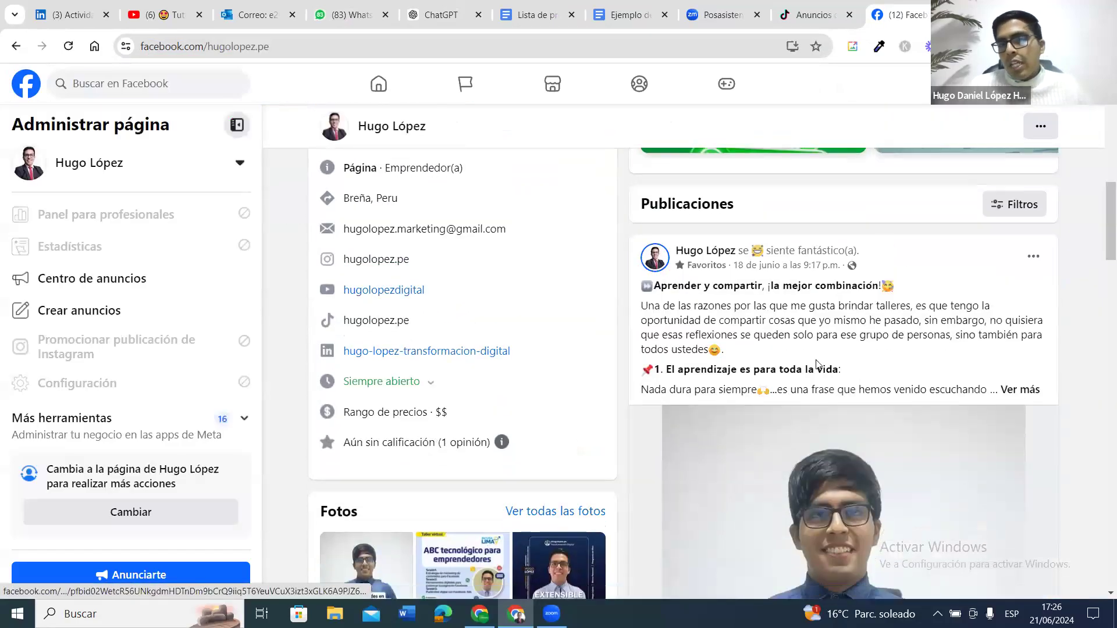
pyautogui.scroll(-5, 816, 365)
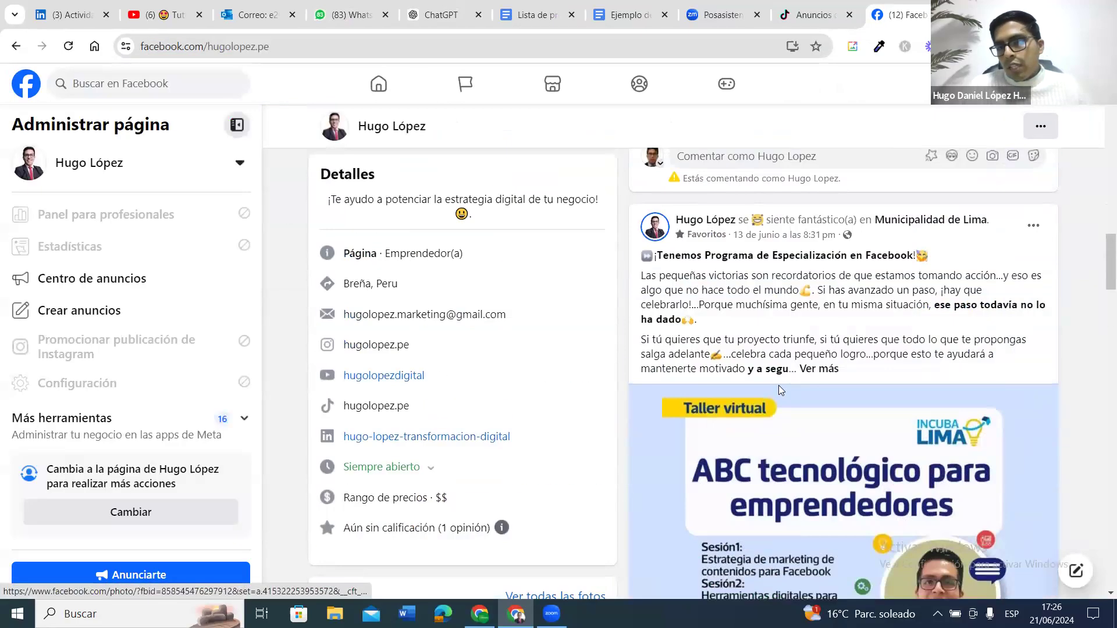
pyautogui.click(819, 368)
pyautogui.scroll(-8, 773, 361)
pyautogui.scroll(-2, 769, 338)
pyautogui.scroll(8, 770, 338)
pyautogui.moveTo(642, 200); pyautogui.dragTo(833, 445)
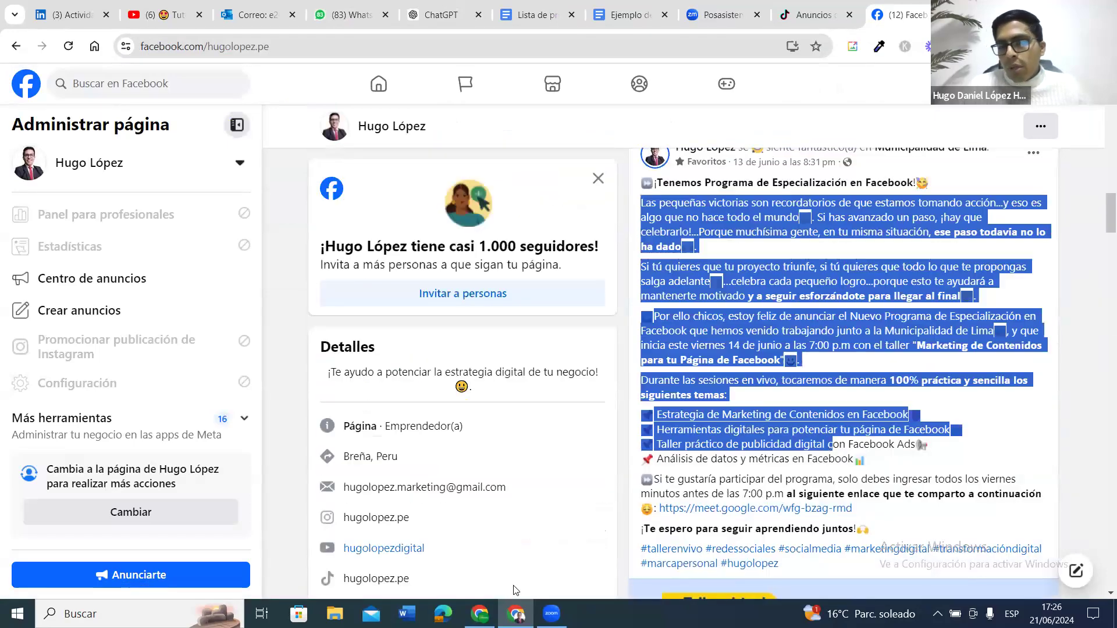
pyautogui.click(480, 614)
pyautogui.scroll(-2, 821, 325)
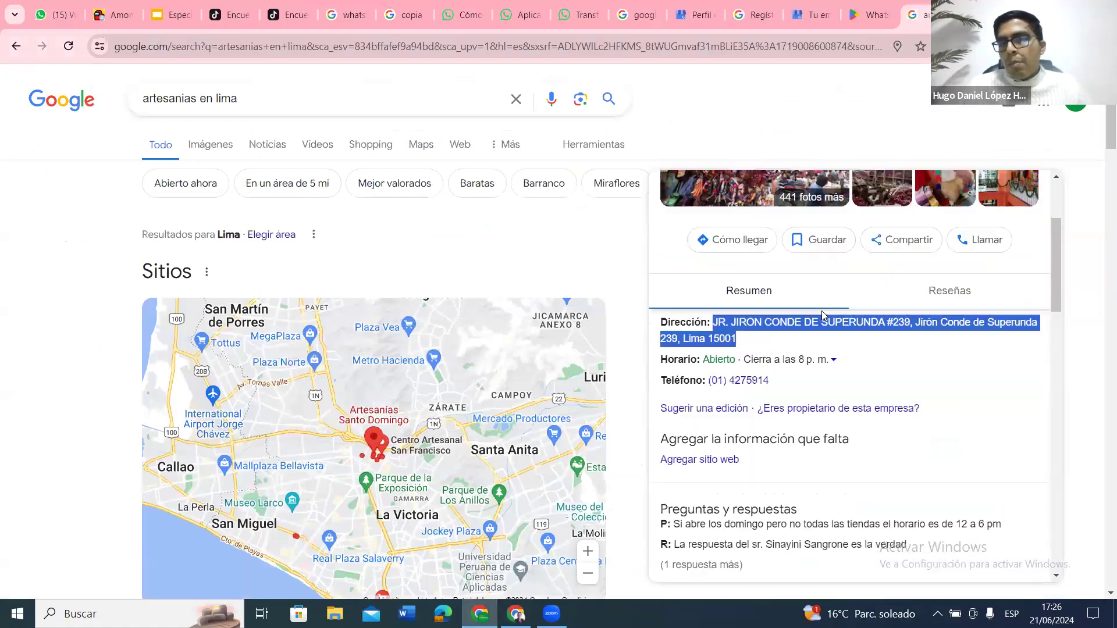
pyautogui.scroll(-15, 821, 314)
pyautogui.scroll(2, 809, 327)
pyautogui.scroll(12, 804, 328)
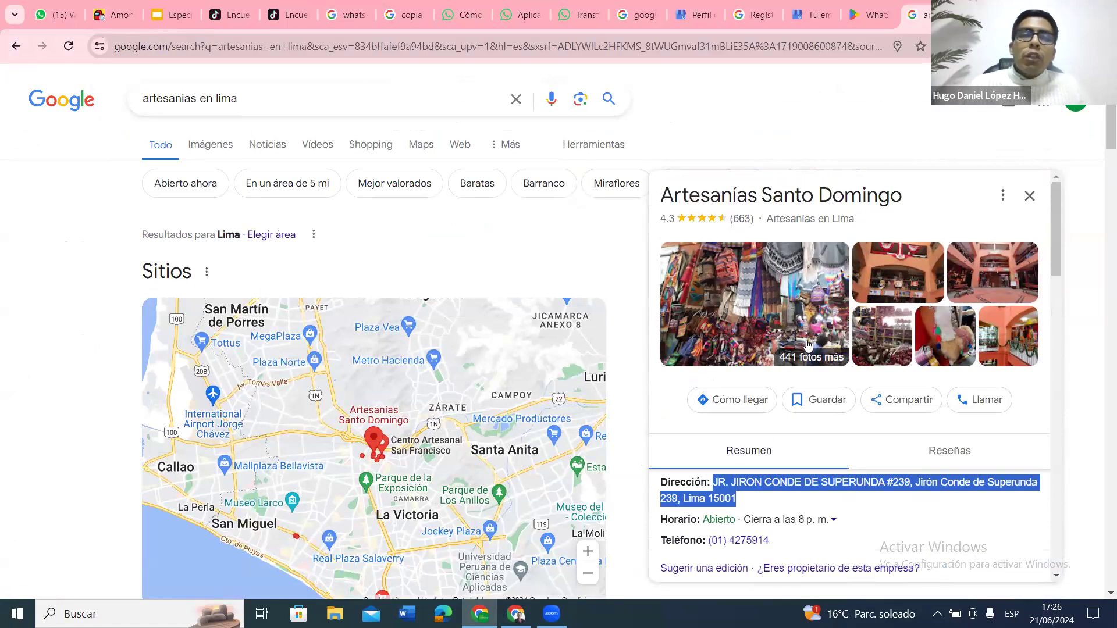
pyautogui.scroll(-1, 756, 328)
pyautogui.scroll(1, 721, 319)
pyautogui.moveTo(667, 220); pyautogui.dragTo(739, 217)
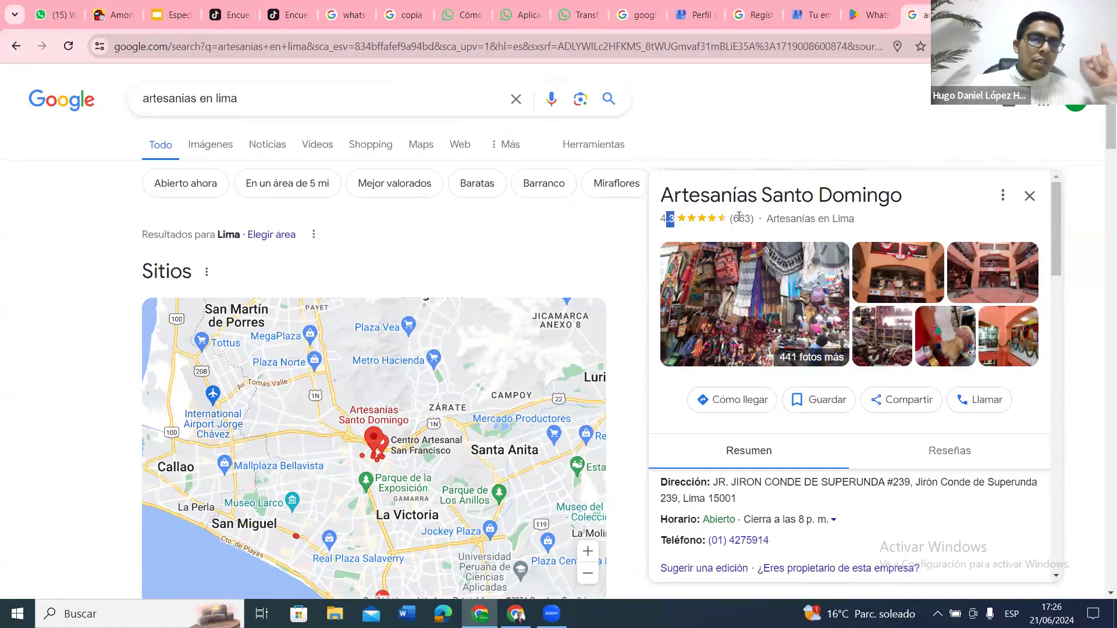
pyautogui.doubleClick(740, 218)
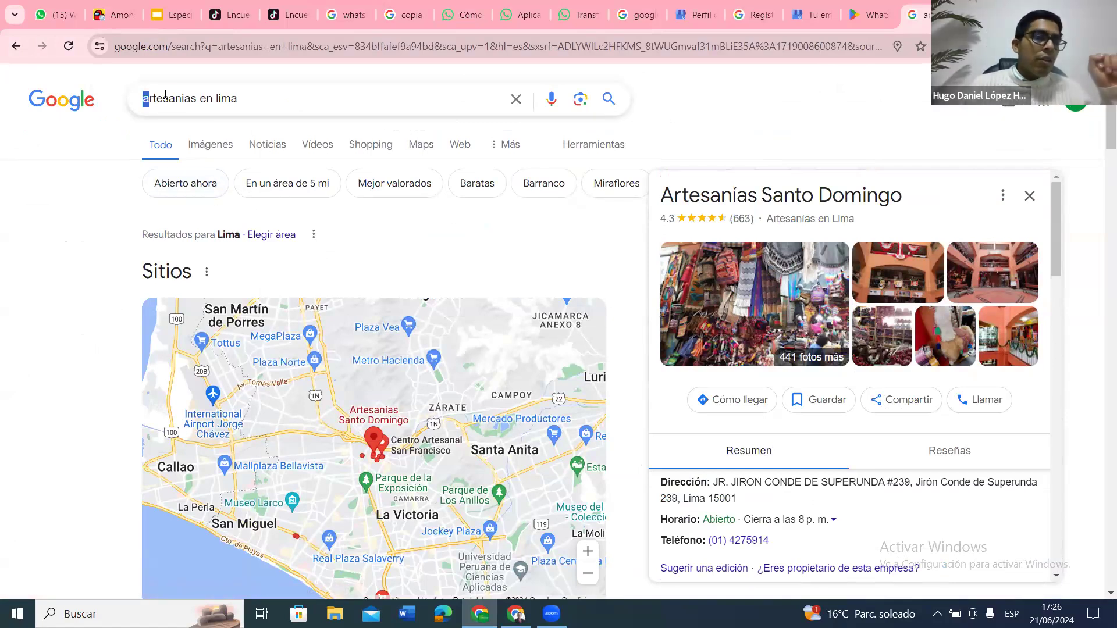
pyautogui.moveTo(143, 97); pyautogui.dragTo(669, 150)
pyautogui.click(854, 157)
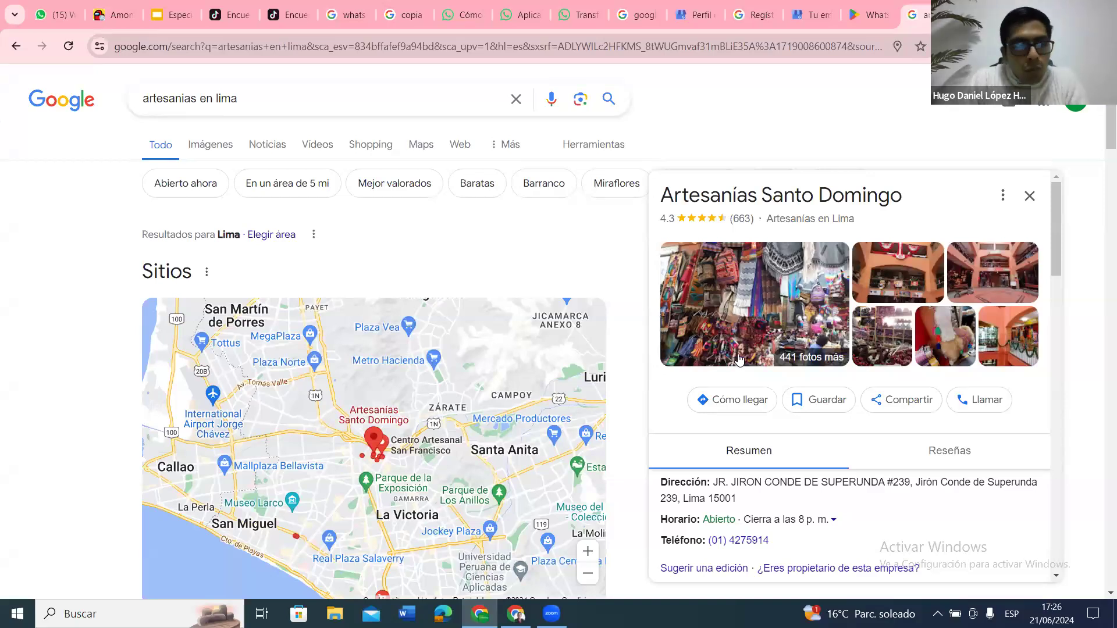
pyautogui.scroll(-5, 108, 320)
pyautogui.scroll(5, 259, 226)
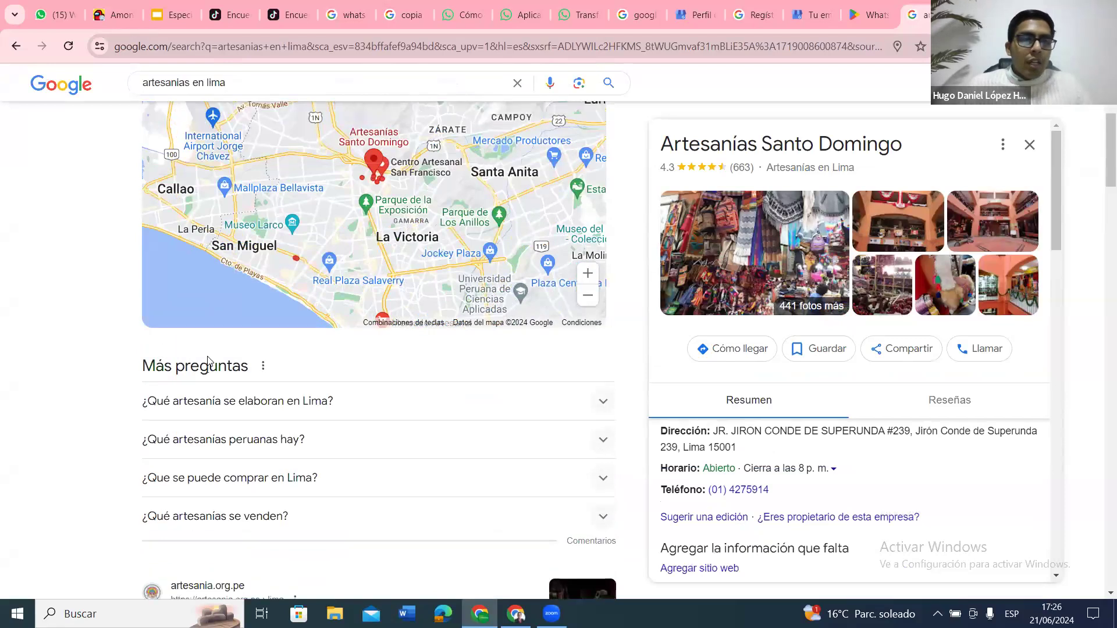
# - Open 'artesanias en lima' in Google Maps and scroll through the craft shop list
pyautogui.click(414, 144)
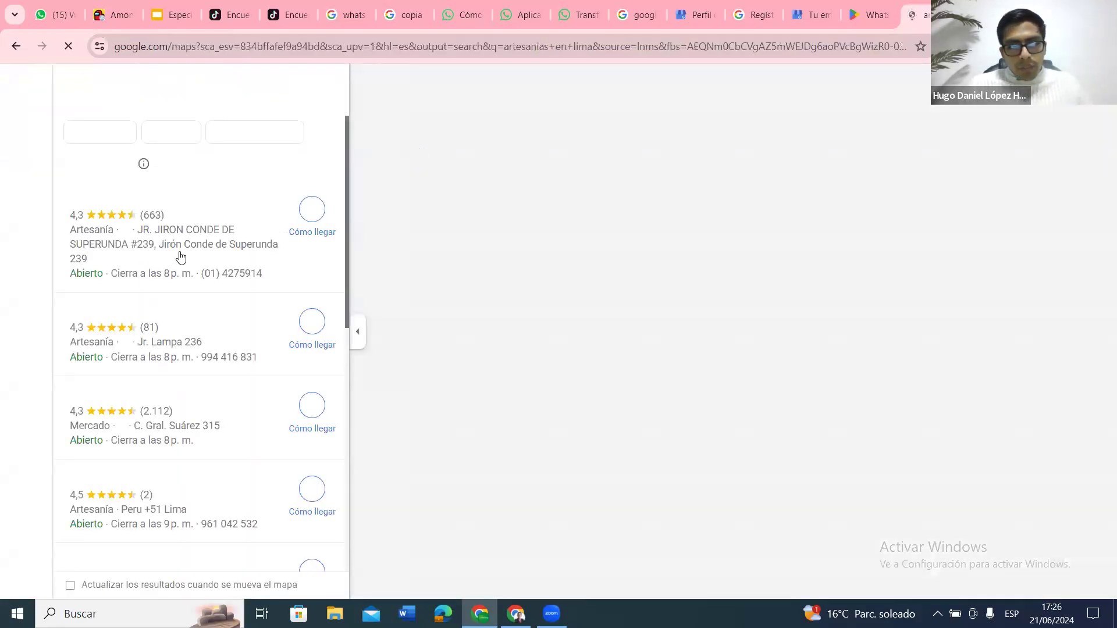
pyautogui.scroll(-6, 162, 332)
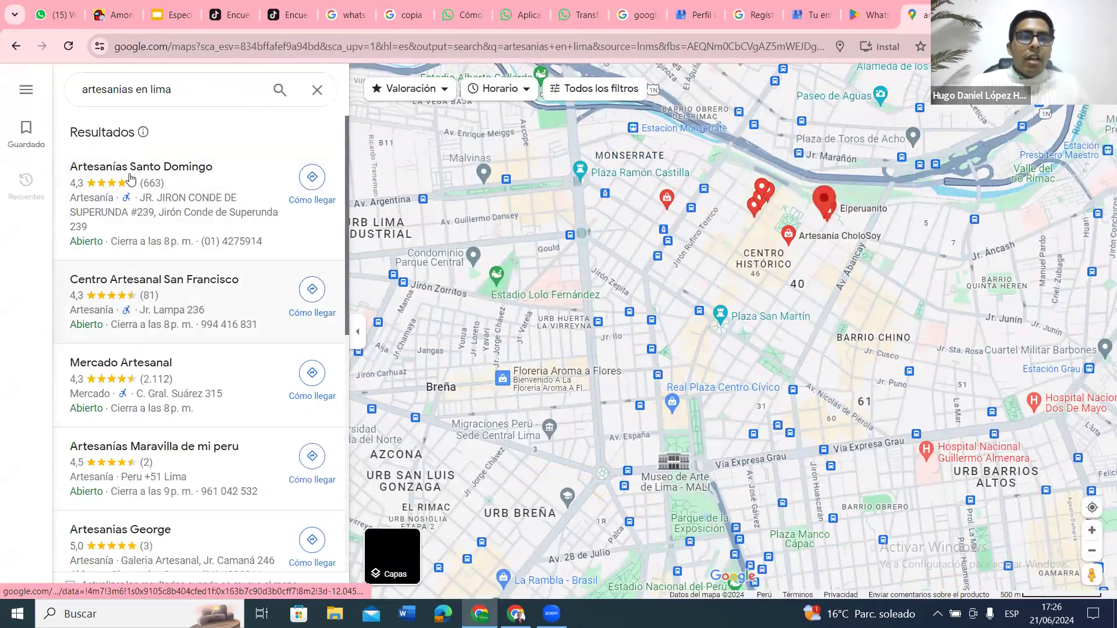
pyautogui.scroll(-4, 153, 349)
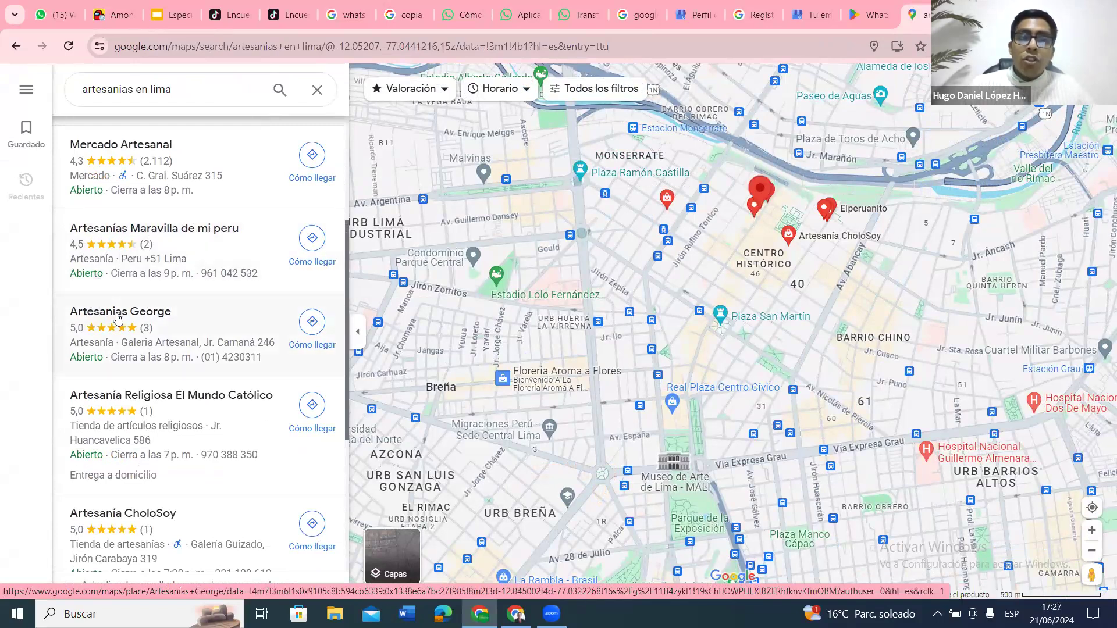
pyautogui.scroll(-1, 112, 395)
pyautogui.scroll(-4, 112, 395)
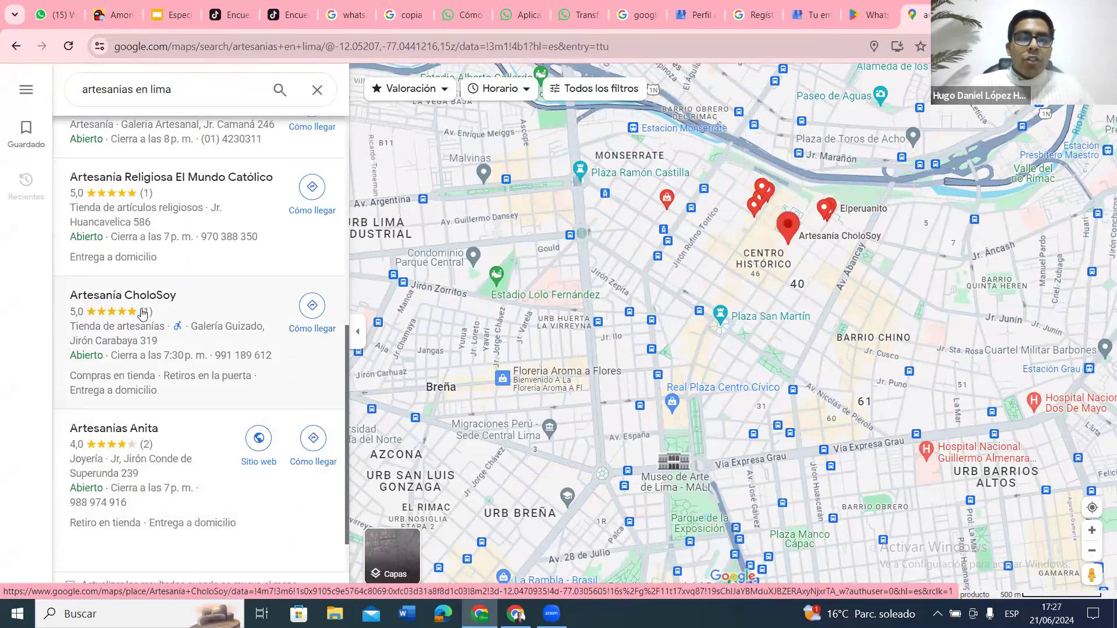
pyautogui.scroll(-6, 146, 367)
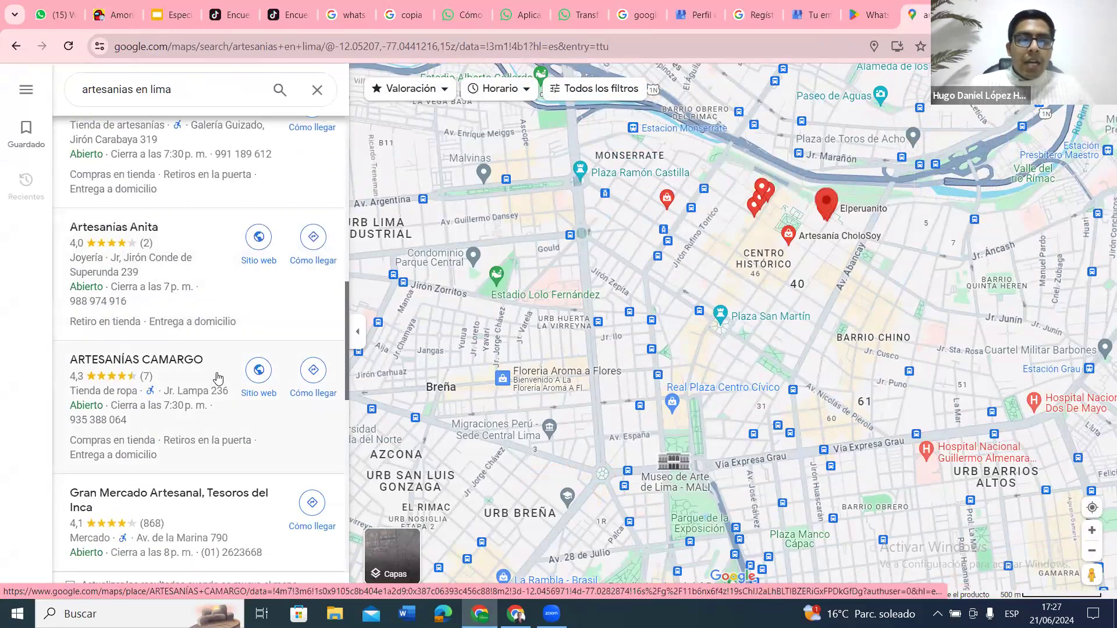
pyautogui.scroll(-1, 160, 379)
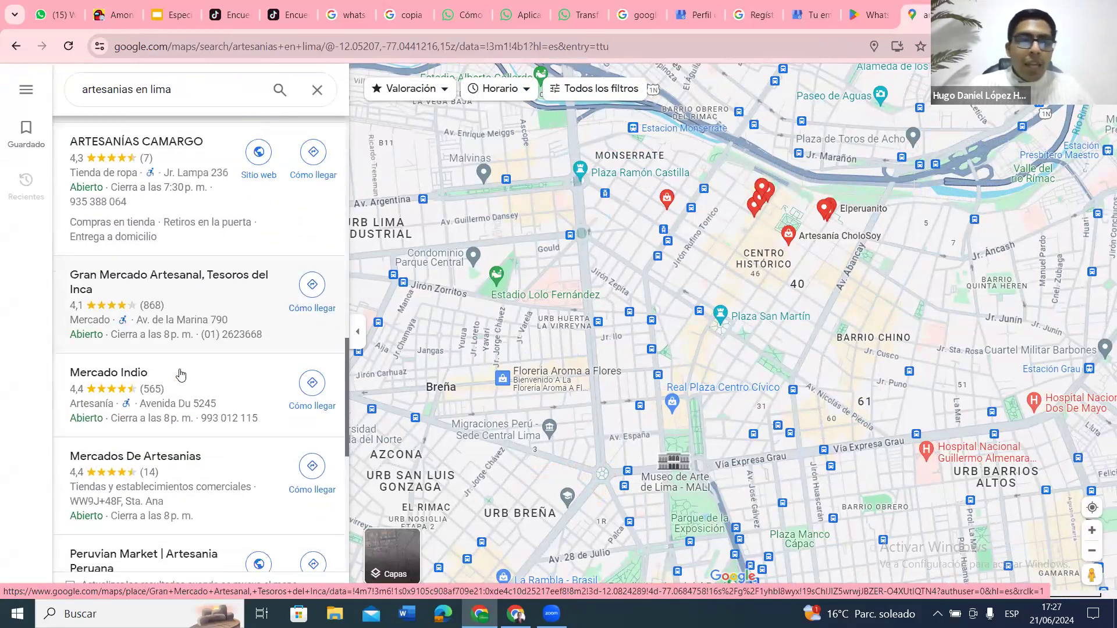
pyautogui.scroll(12, 181, 375)
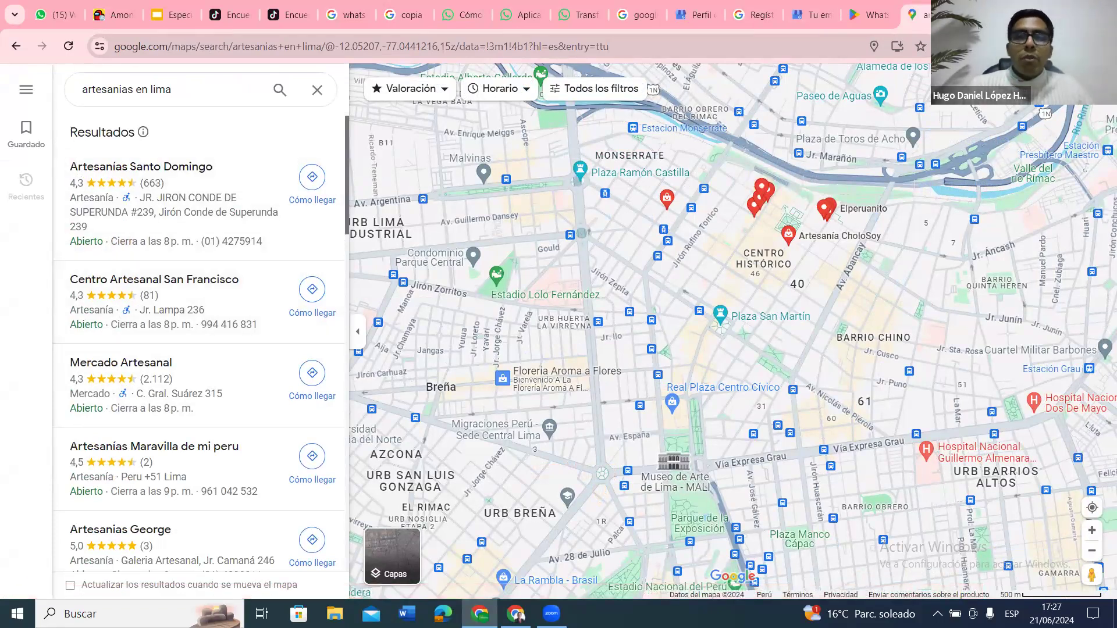
# - Restore the browser window and go back from Maps to the search results
pyautogui.press('super+Down')
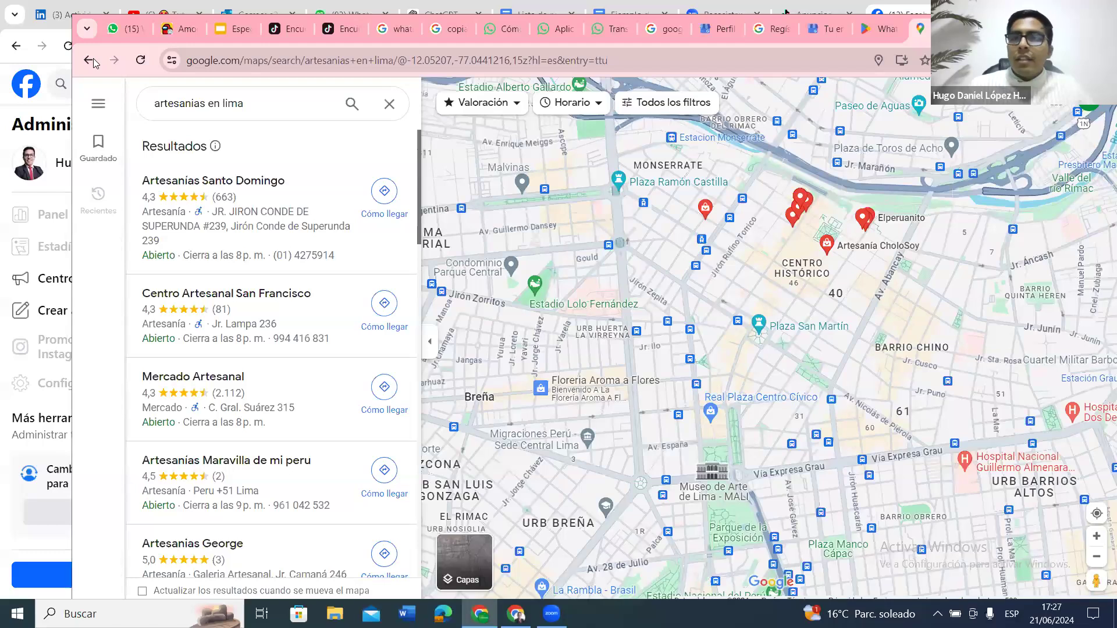
pyautogui.click(88, 61)
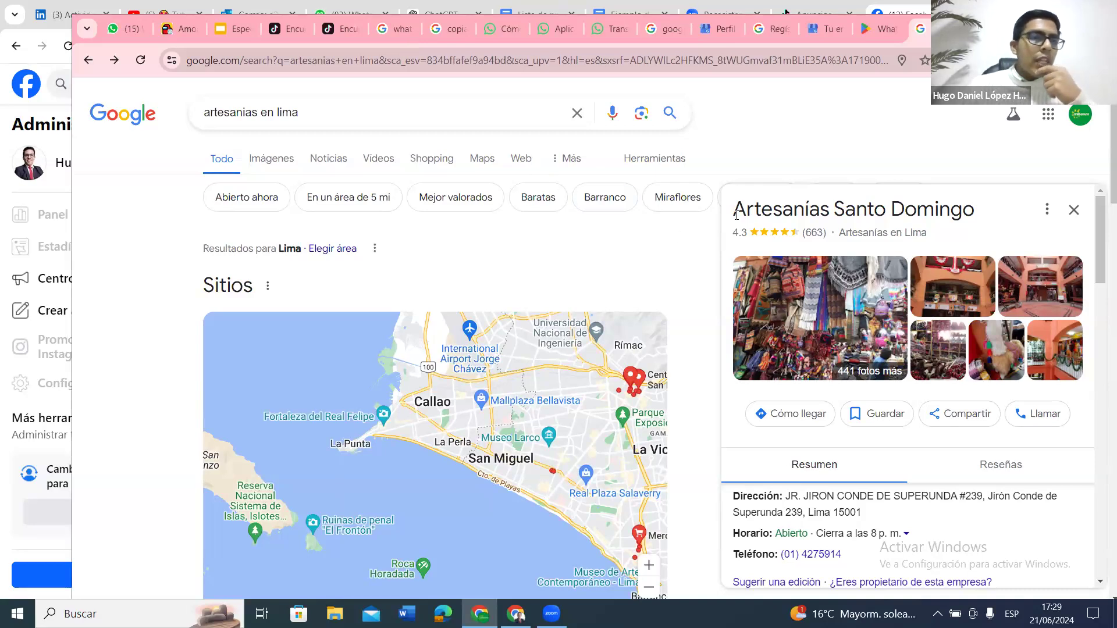
# - Scroll through the results and Santo Domingo panel, highlighting part of the business name
pyautogui.scroll(-2, 736, 215)
pyautogui.scroll(2, 776, 292)
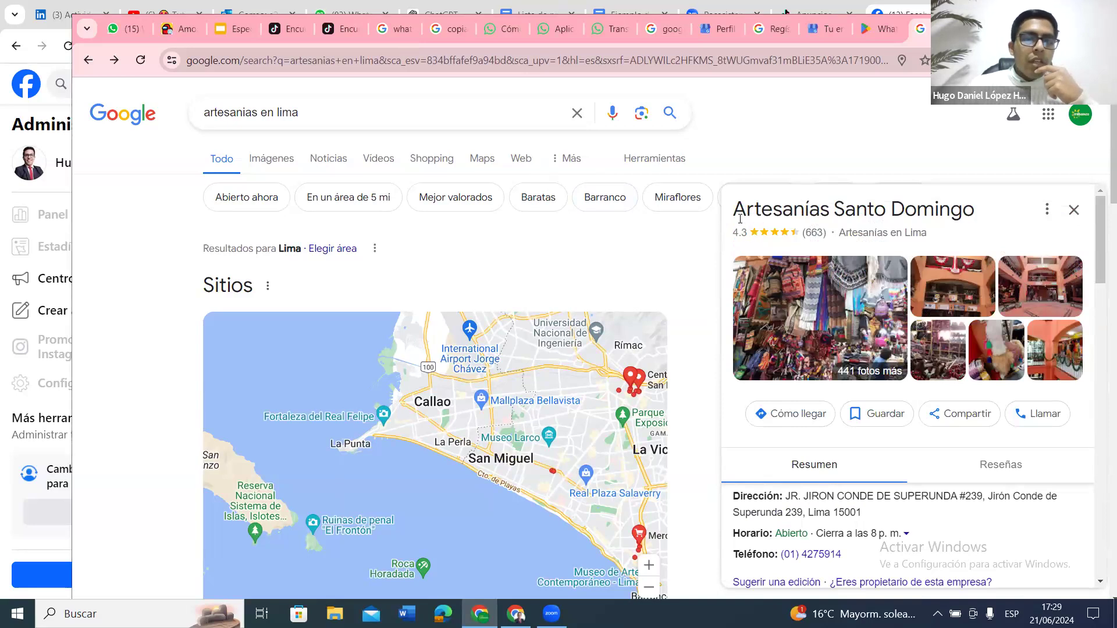
pyautogui.scroll(-2, 701, 246)
pyautogui.scroll(2, 690, 241)
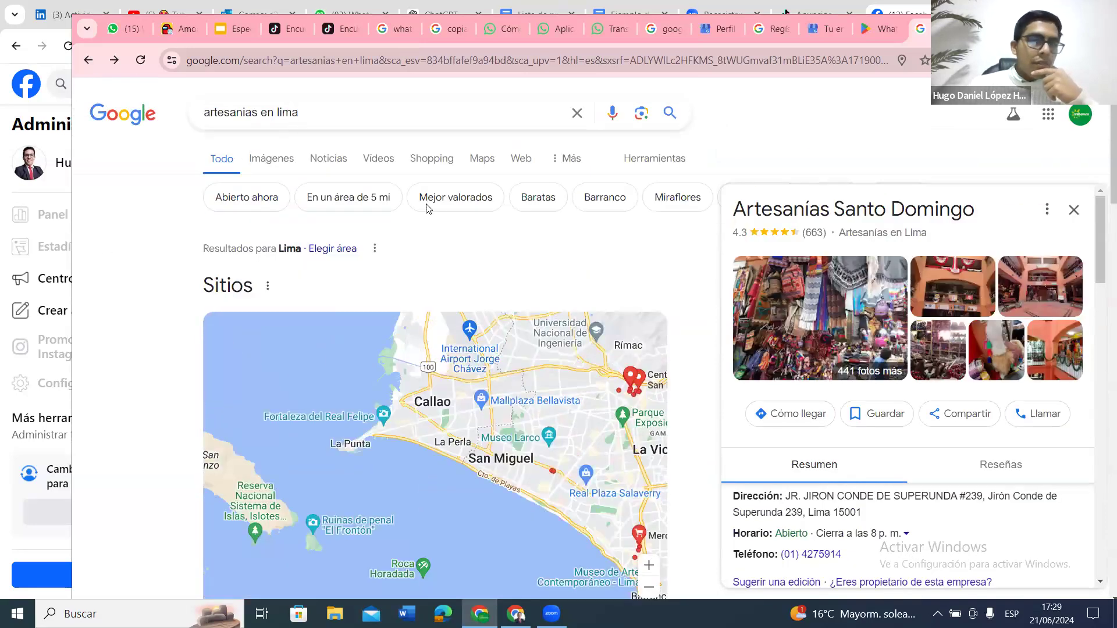
pyautogui.scroll(-15, 217, 272)
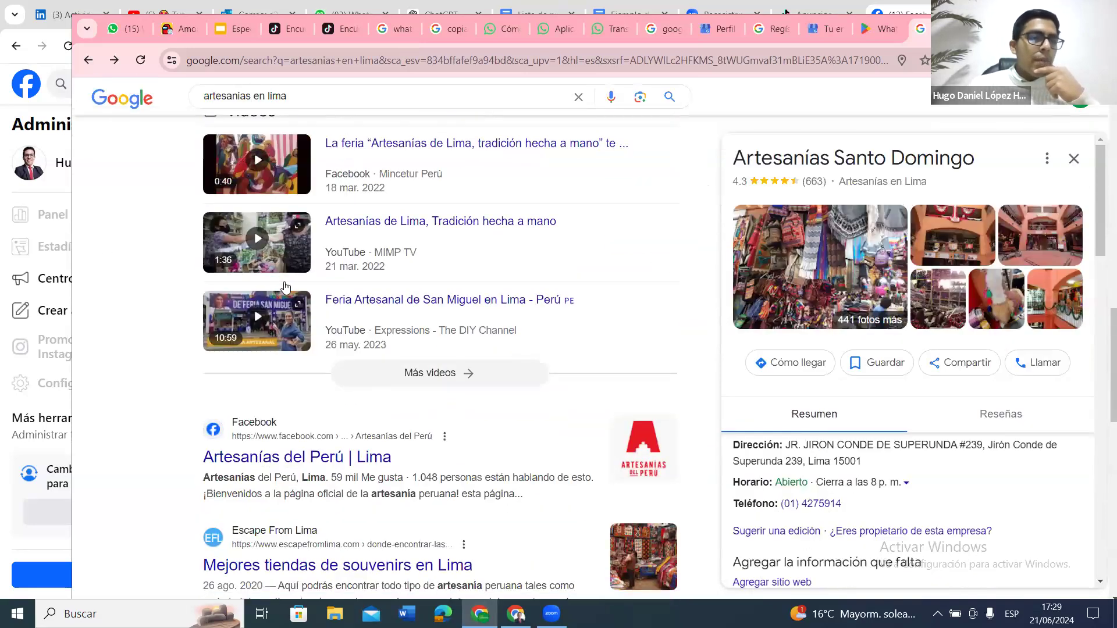
pyautogui.scroll(7, 251, 387)
pyautogui.scroll(10, 280, 388)
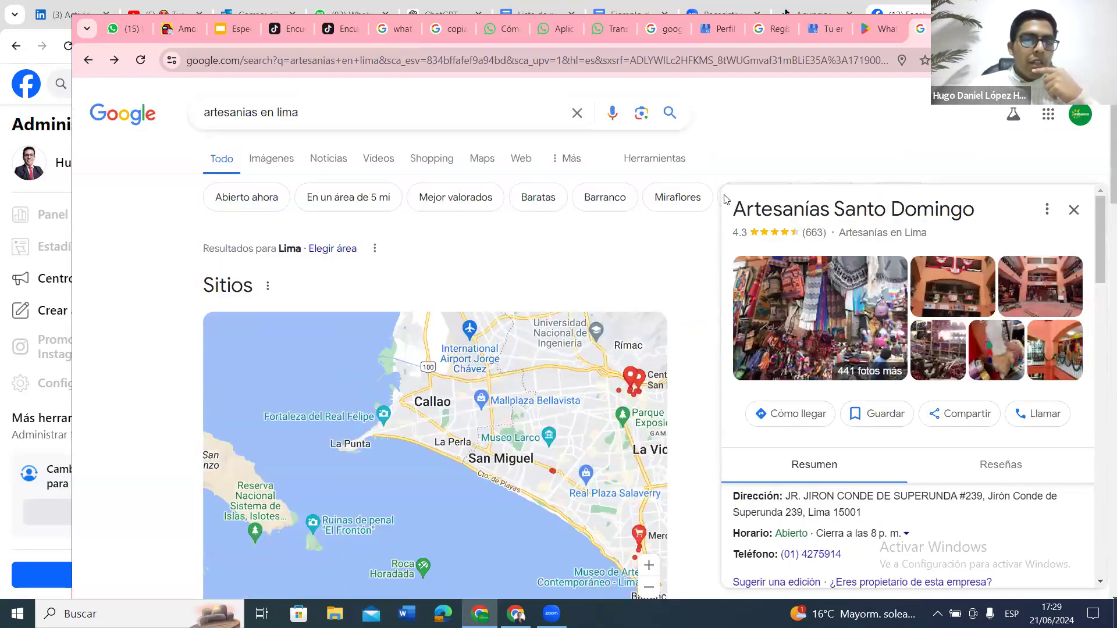
pyautogui.scroll(-1, 698, 198)
pyautogui.scroll(1, 634, 224)
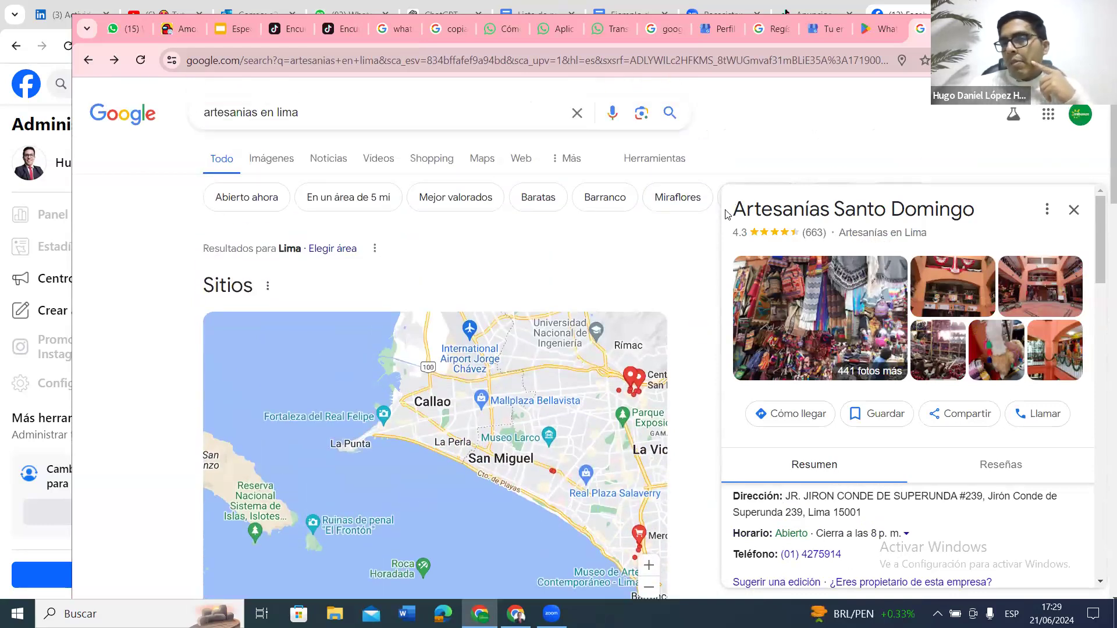
pyautogui.moveTo(732, 209); pyautogui.dragTo(870, 208)
# - Scroll back to the top and select the full name Artesanías Santo Domingo
pyautogui.scroll(-8, 802, 378)
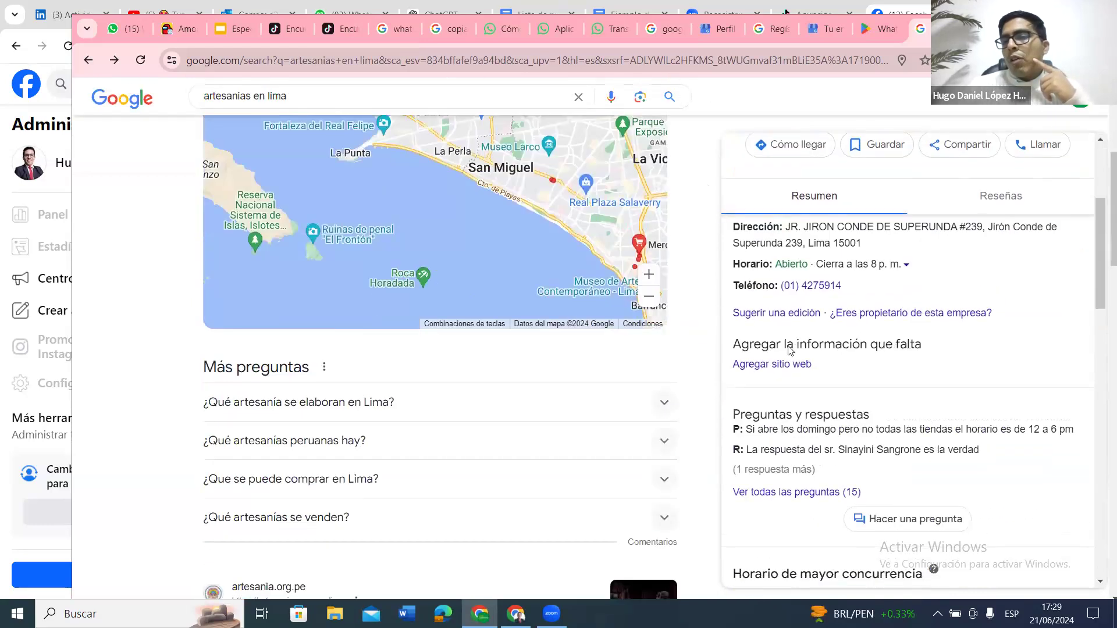
pyautogui.scroll(4, 739, 336)
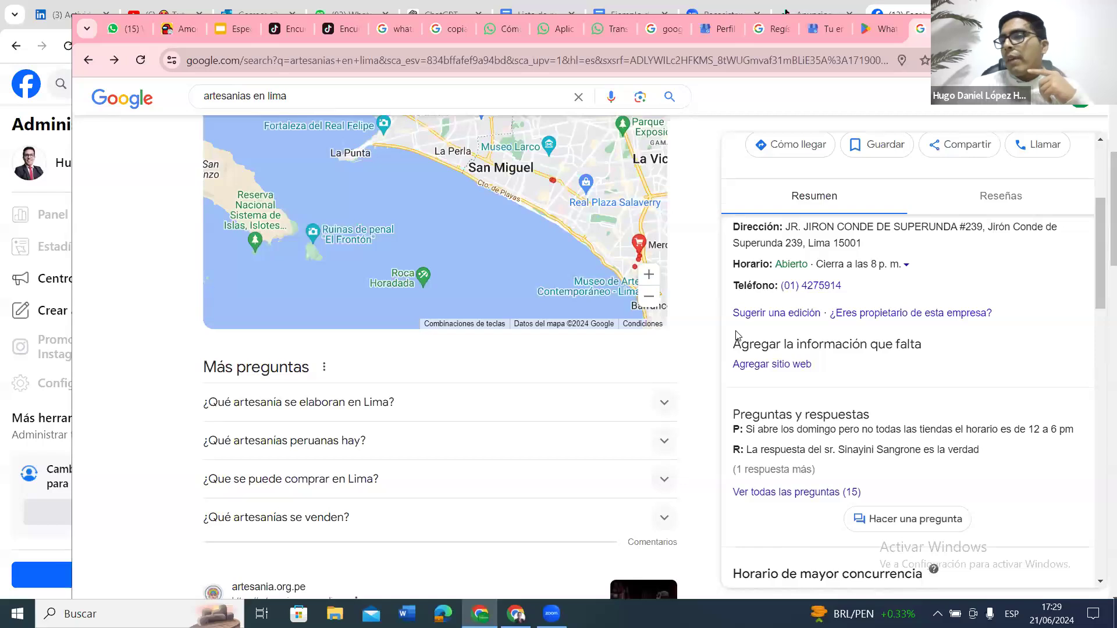
pyautogui.scroll(1, 702, 333)
pyautogui.scroll(3, 702, 332)
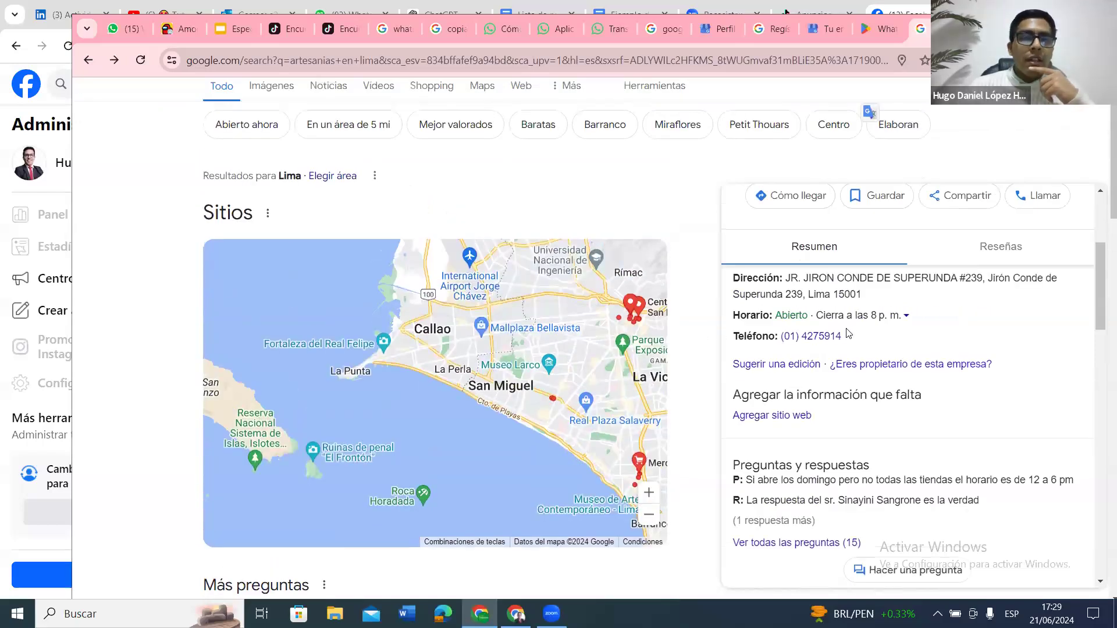
pyautogui.scroll(4, 847, 333)
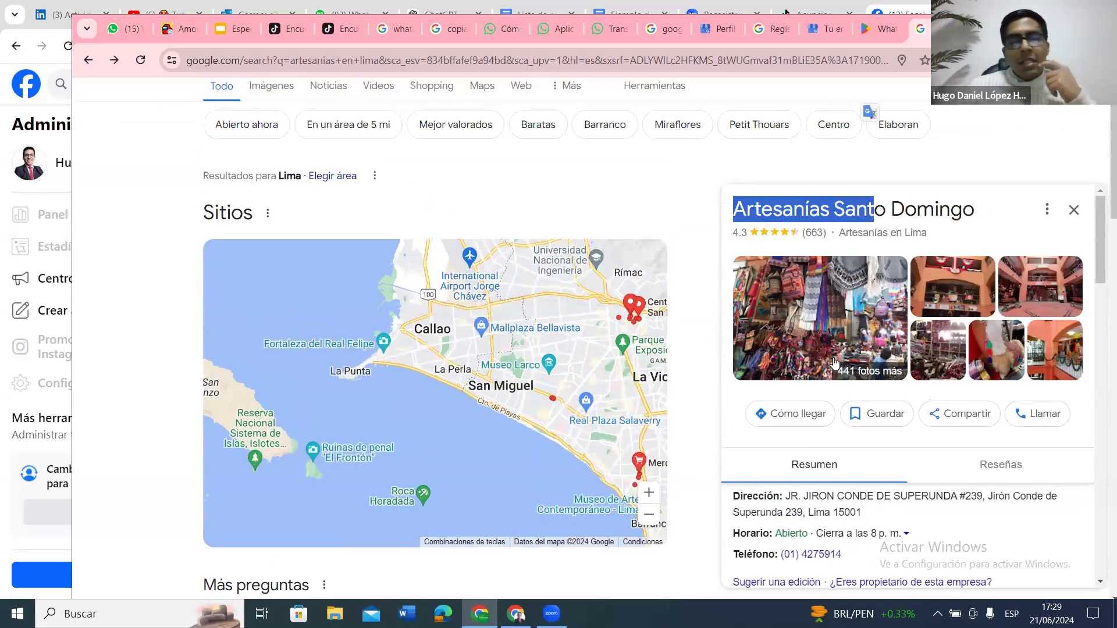
pyautogui.scroll(1, 686, 294)
pyautogui.scroll(3, 310, 333)
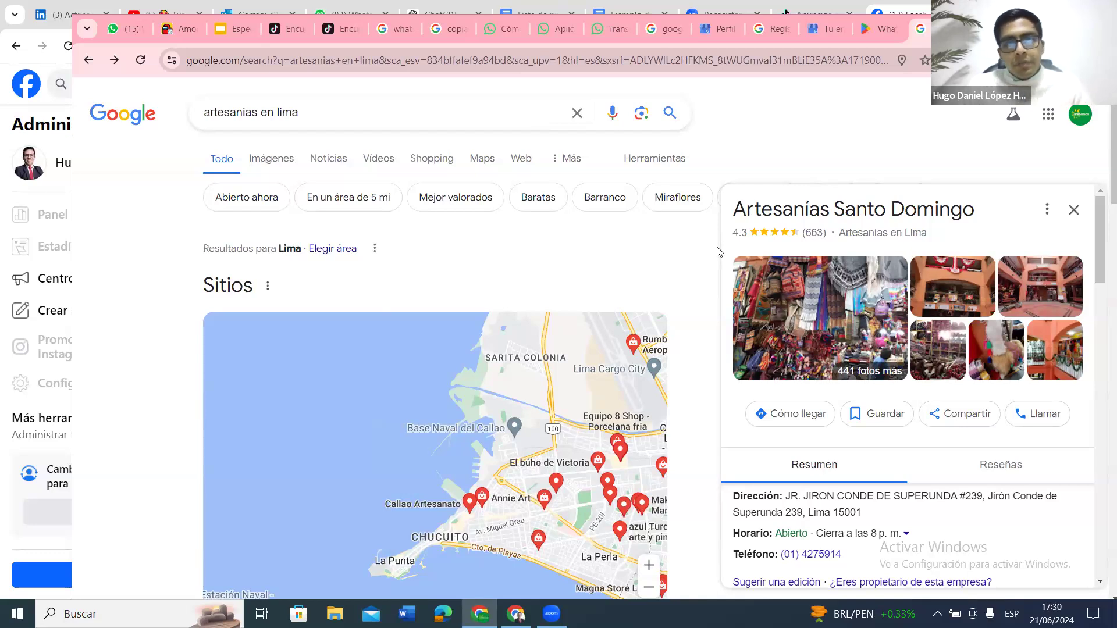
pyautogui.tripleClick(764, 215)
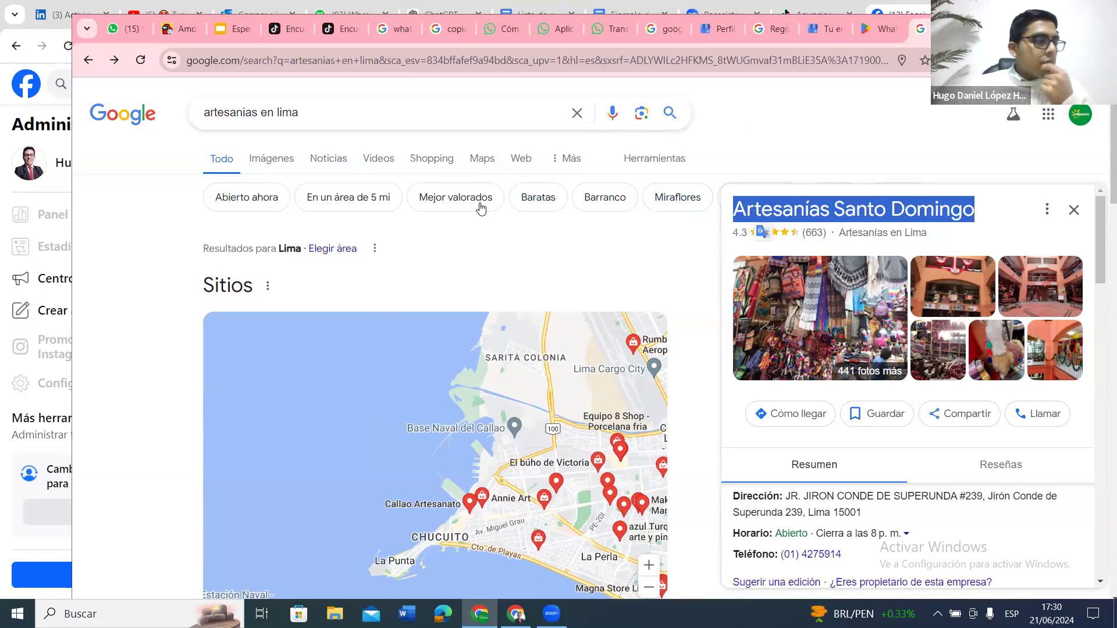
# - Return to the Business Profile page and choose 'Añade tu empresa a Google'
pyautogui.click(809, 36)
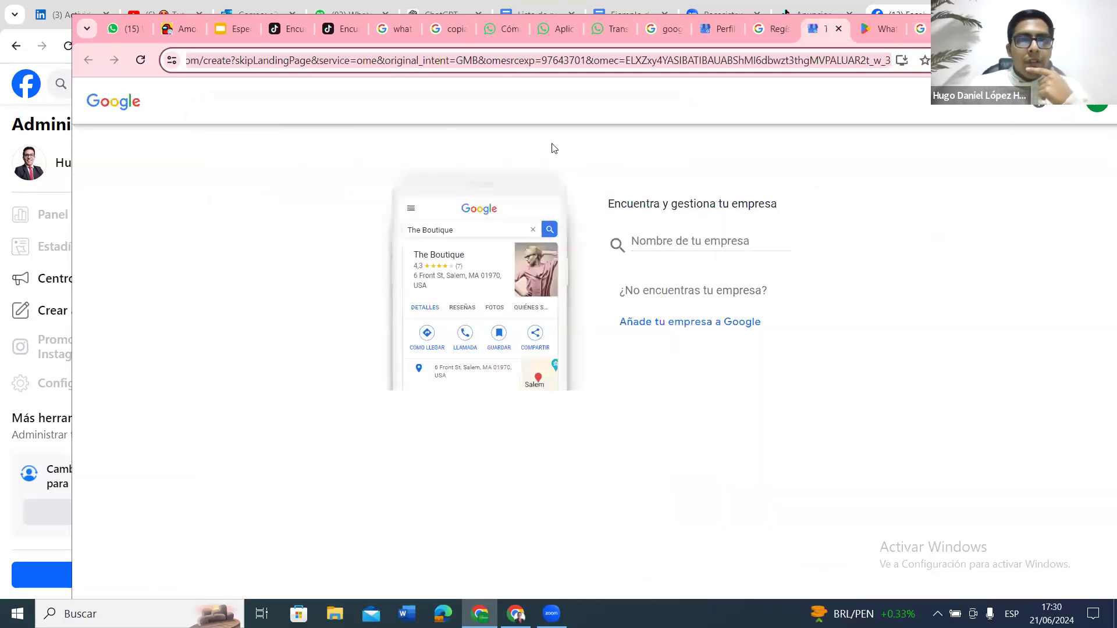
pyautogui.click(444, 63)
pyautogui.click(444, 63)
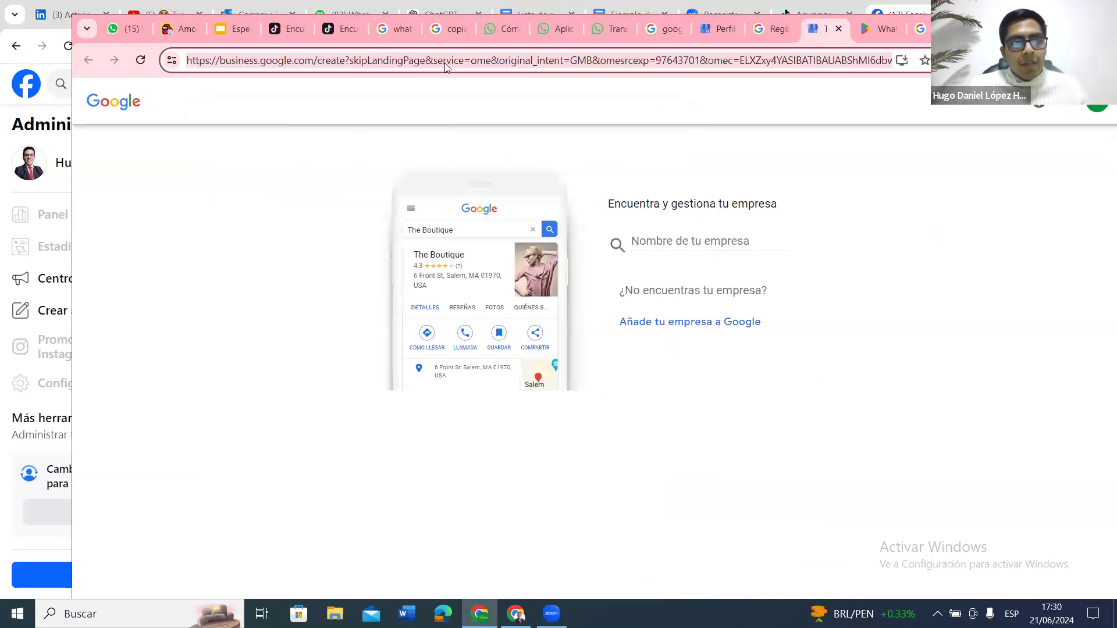
pyautogui.click(526, 114)
pyautogui.press('capslock')
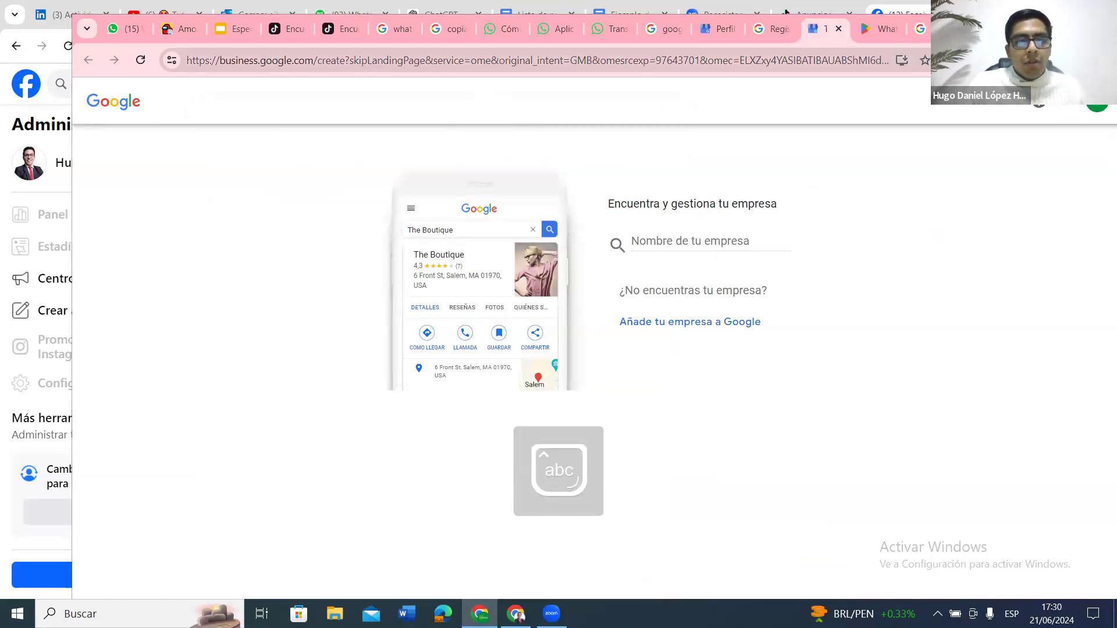
pyautogui.press('capslock')
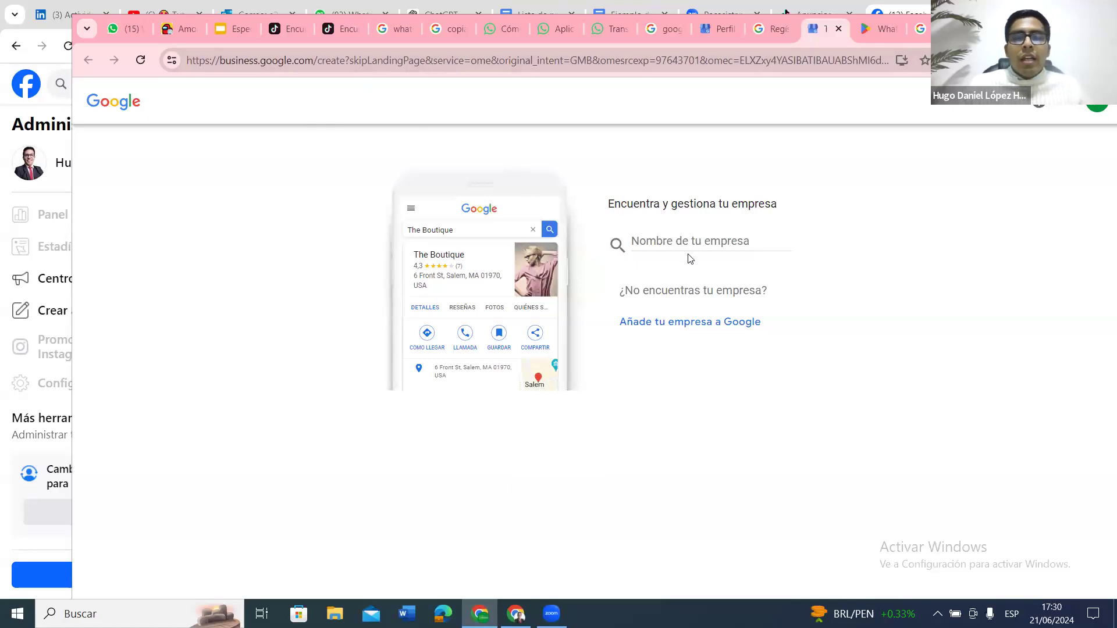
pyautogui.click(678, 325)
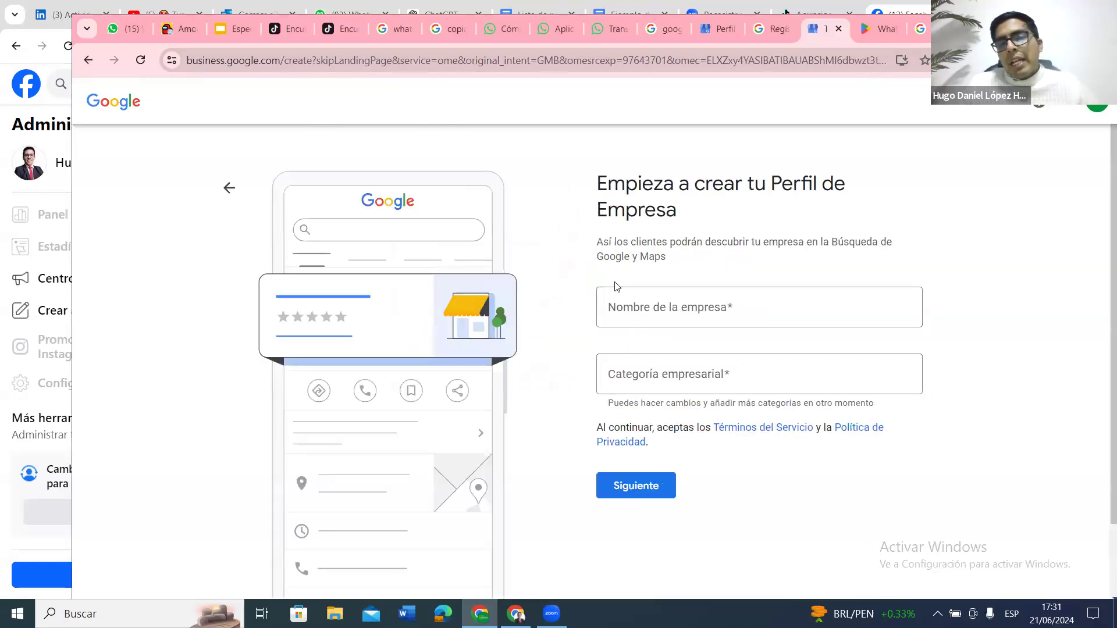
# - Maximize the browser and enter 'Prueba de Hugo Marketing' as the business name
pyautogui.press('super+Up')
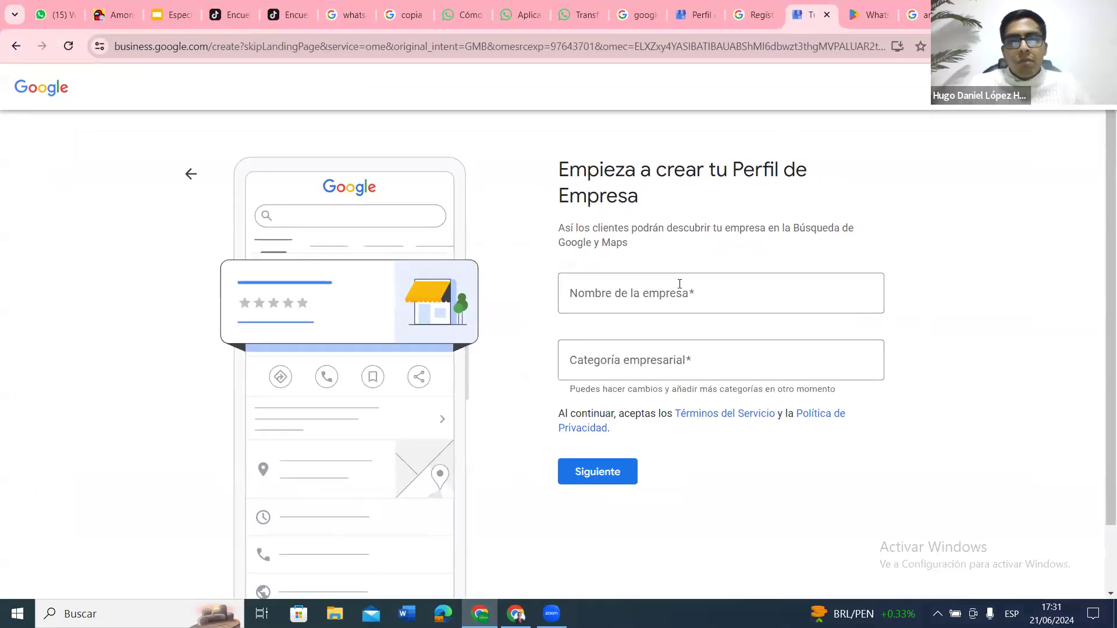
pyautogui.click(663, 292)
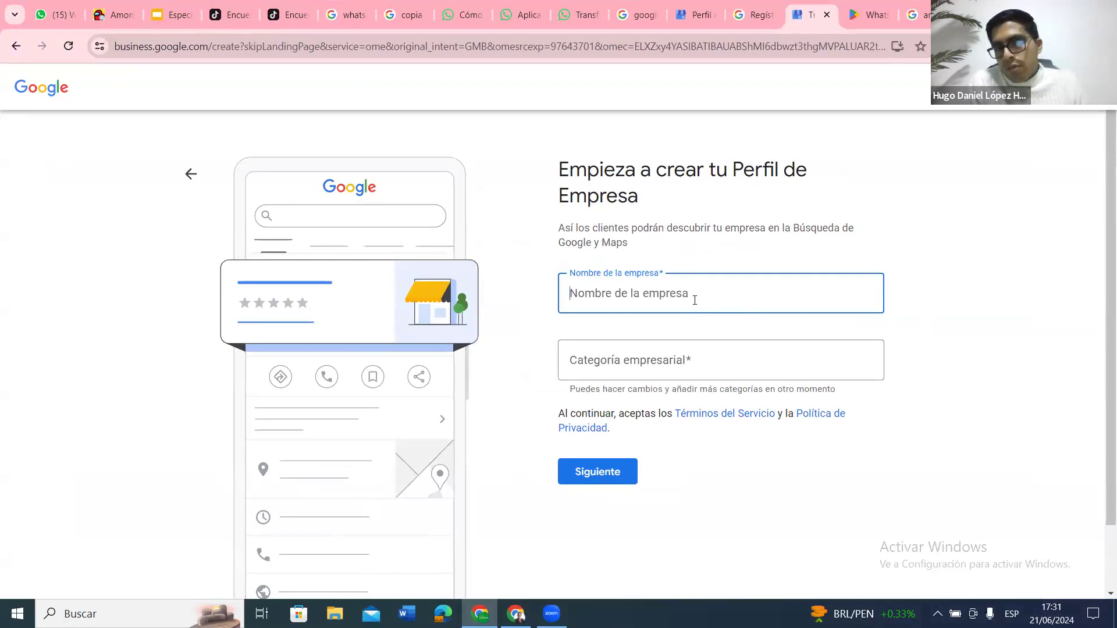
pyautogui.write('Prueba de Hugo ')
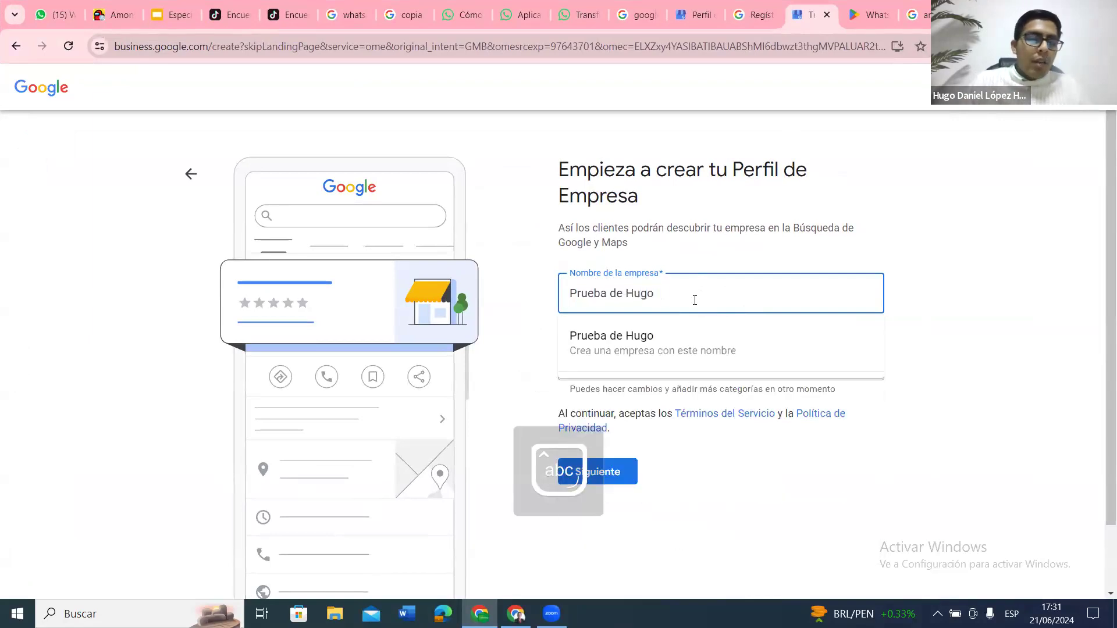
pyautogui.write('Marketing')
pyautogui.click(765, 349)
# - Search 'artes' in the category suggestions and choose Artesanía as the business category
pyautogui.click(641, 305)
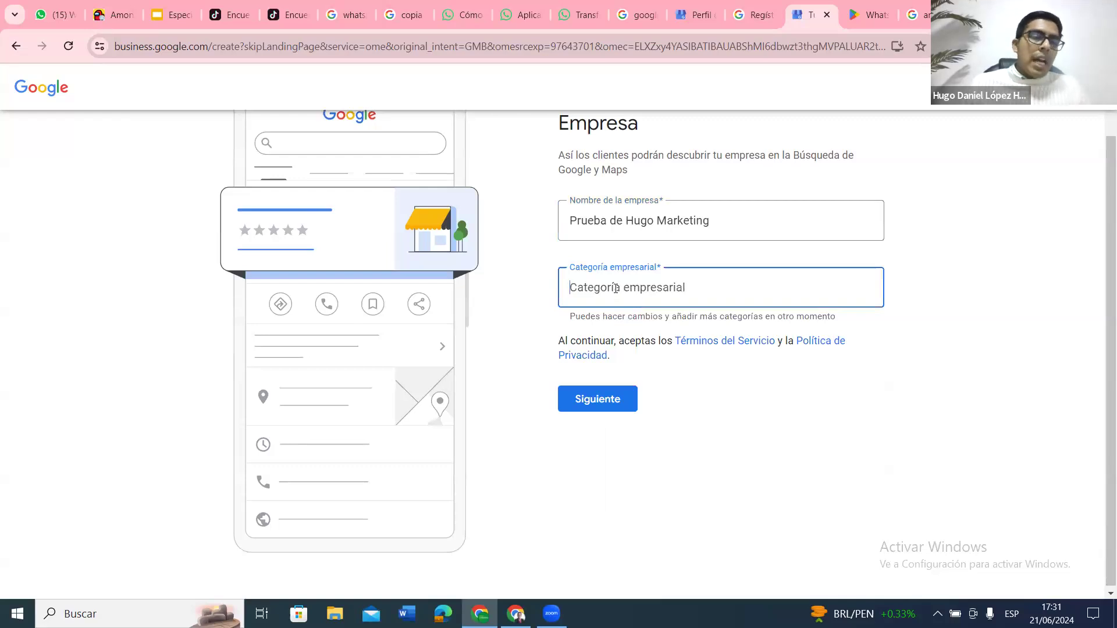
pyautogui.write('marketi')
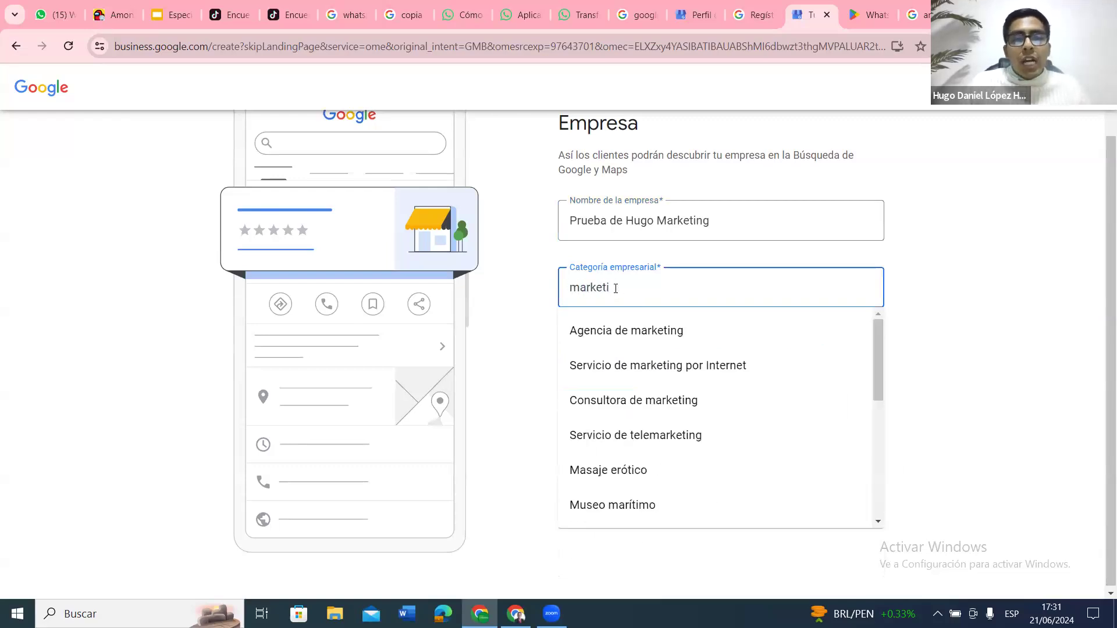
pyautogui.press('BackSpace')
pyautogui.press('BackSpace')
pyautogui.press('BackSpace')
pyautogui.press('BackSpace')
pyautogui.press('BackSpace')
pyautogui.press('BackSpace')
pyautogui.press('BackSpace')
pyautogui.write('artes')
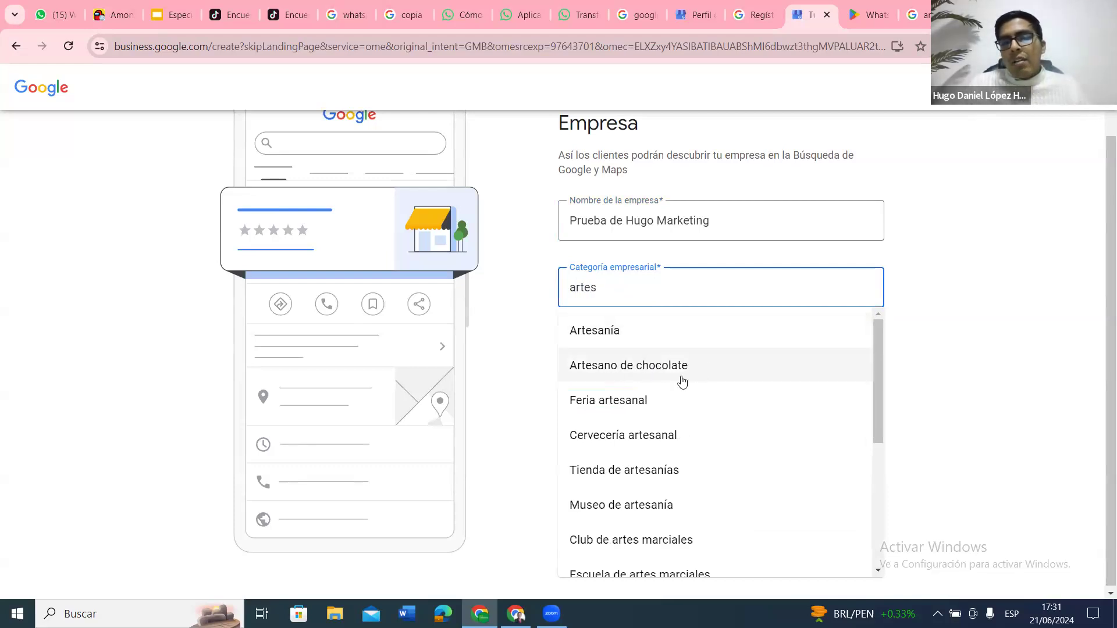
pyautogui.scroll(-2, 648, 401)
pyautogui.scroll(-1, 634, 369)
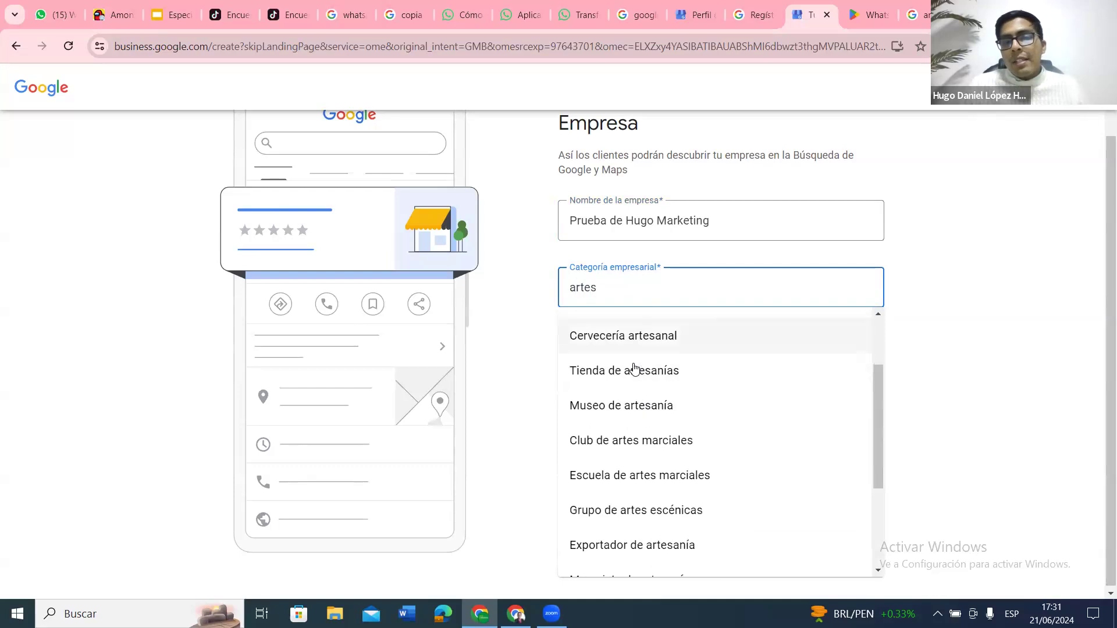
pyautogui.scroll(-1, 634, 370)
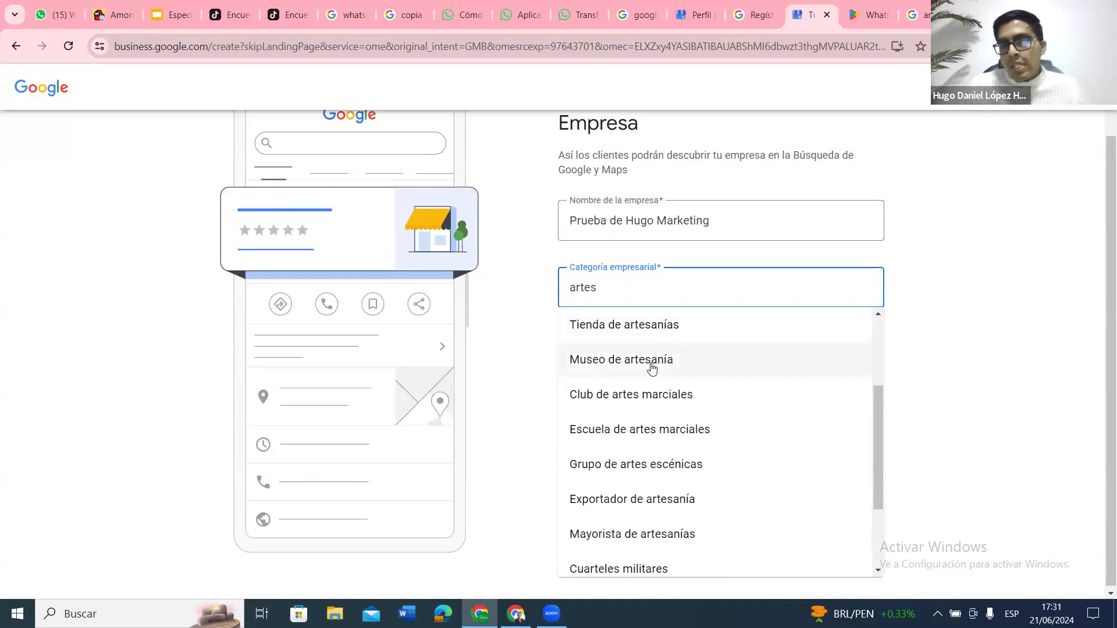
pyautogui.scroll(-2, 651, 368)
pyautogui.scroll(7, 669, 401)
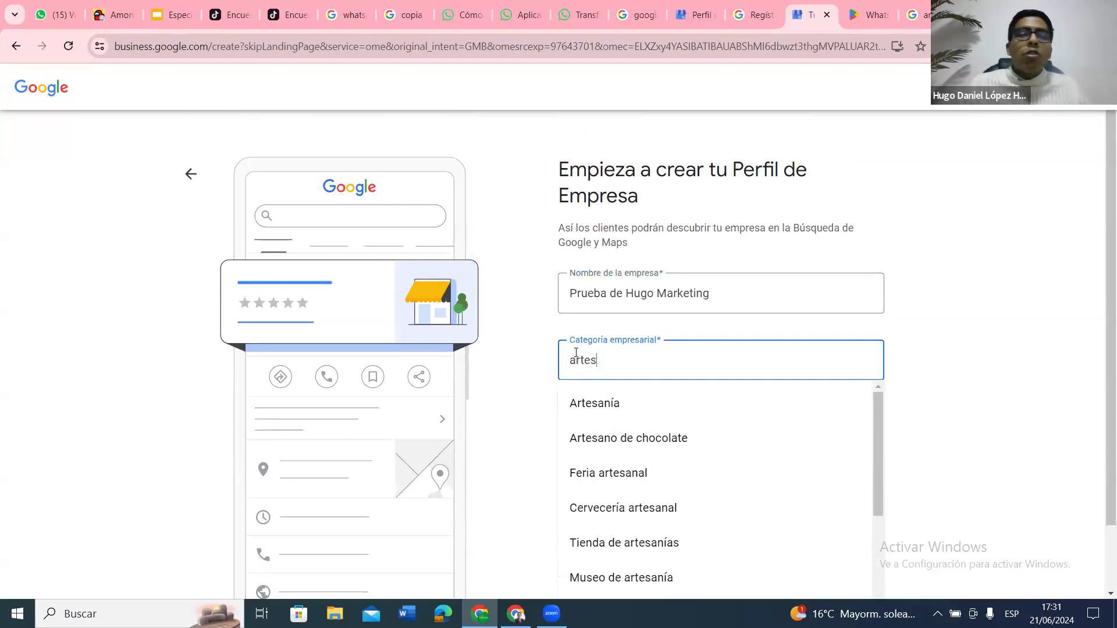
pyautogui.scroll(-1, 555, 373)
pyautogui.scroll(-3, 640, 401)
pyautogui.scroll(-2, 649, 407)
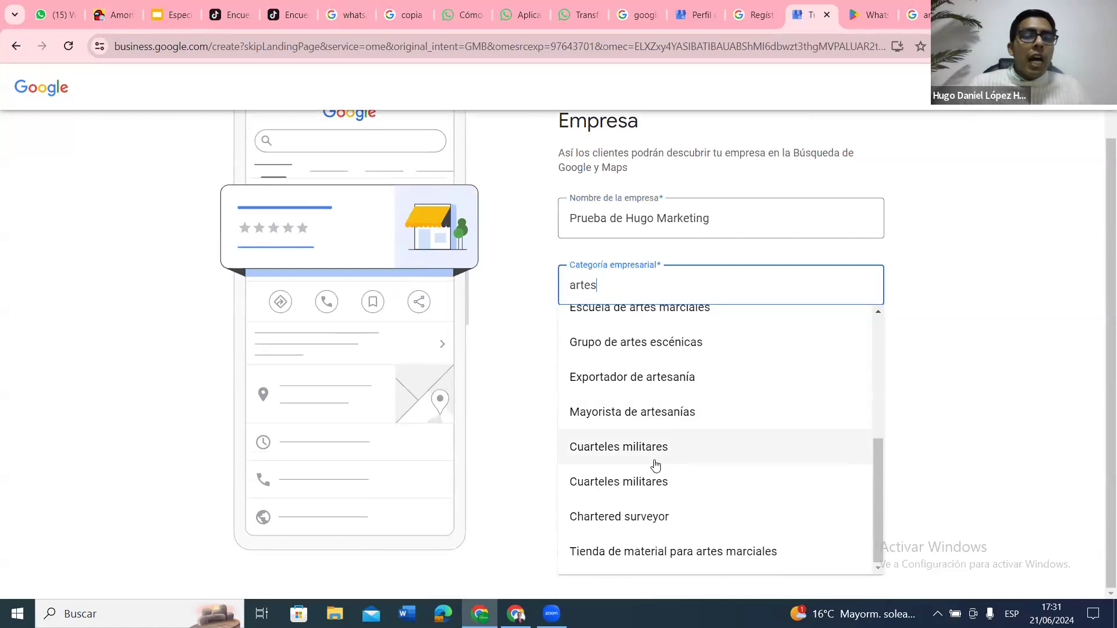
pyautogui.scroll(5, 650, 466)
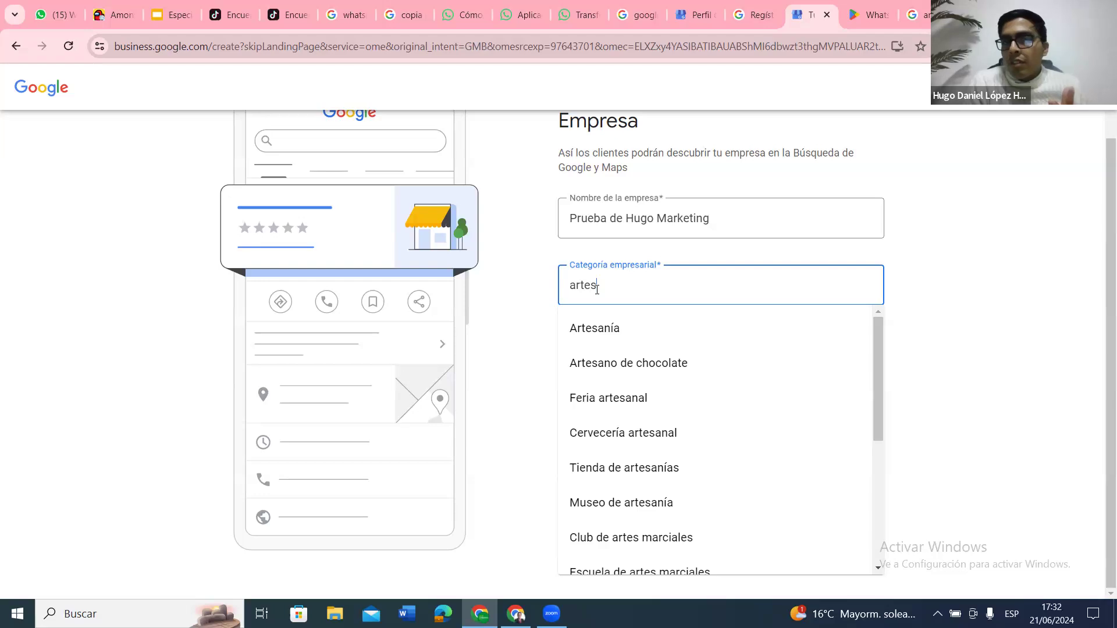
pyautogui.click(634, 340)
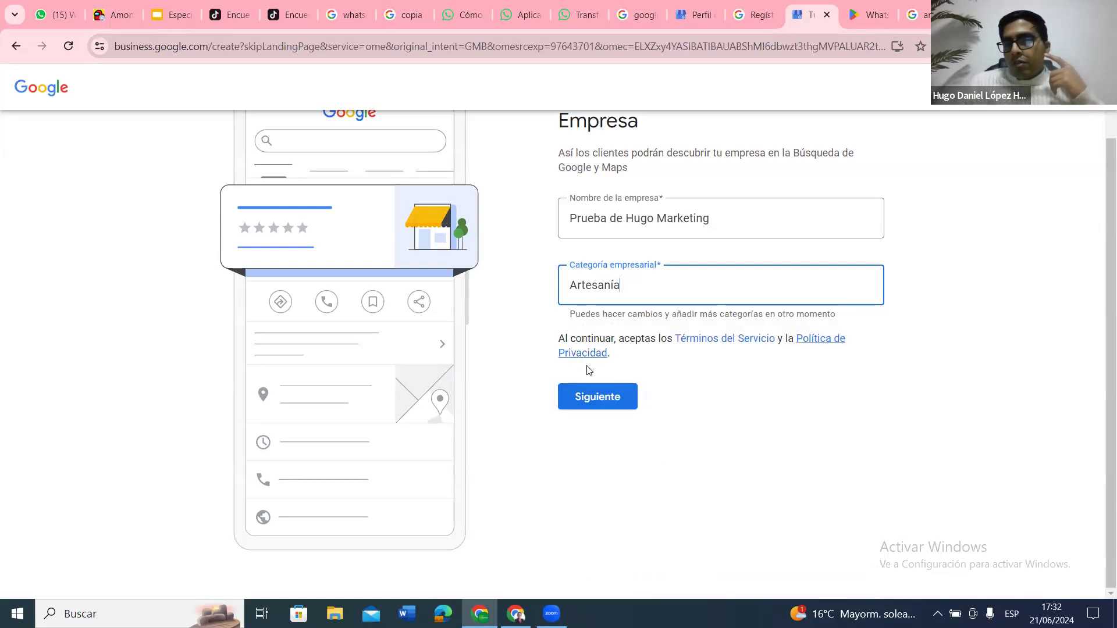
# - Restore the edited category to Artesanía and continue with Siguiente
pyautogui.tripleClick(590, 222)
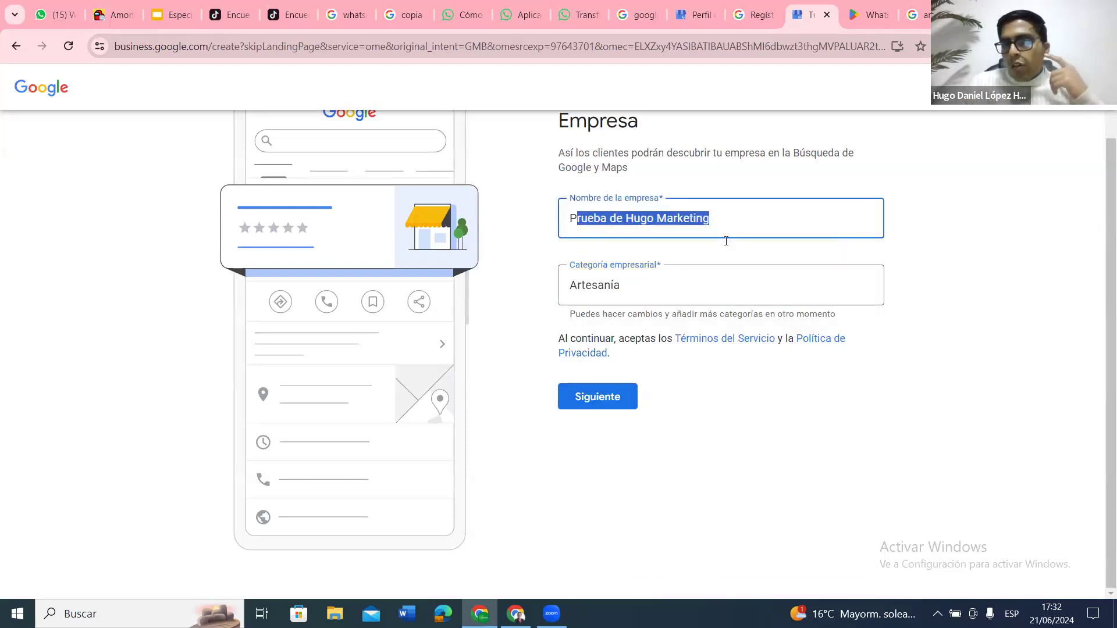
pyautogui.click(582, 288)
pyautogui.doubleClick(581, 288)
pyautogui.moveTo(622, 288); pyautogui.dragTo(533, 289)
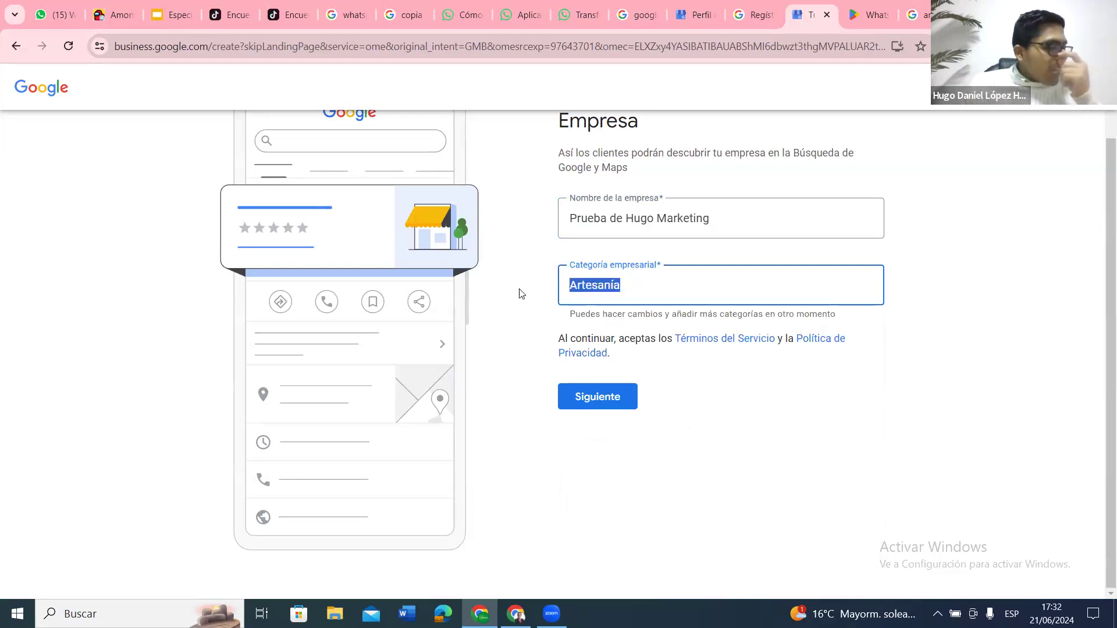
pyautogui.click(632, 284)
pyautogui.write('de figb')
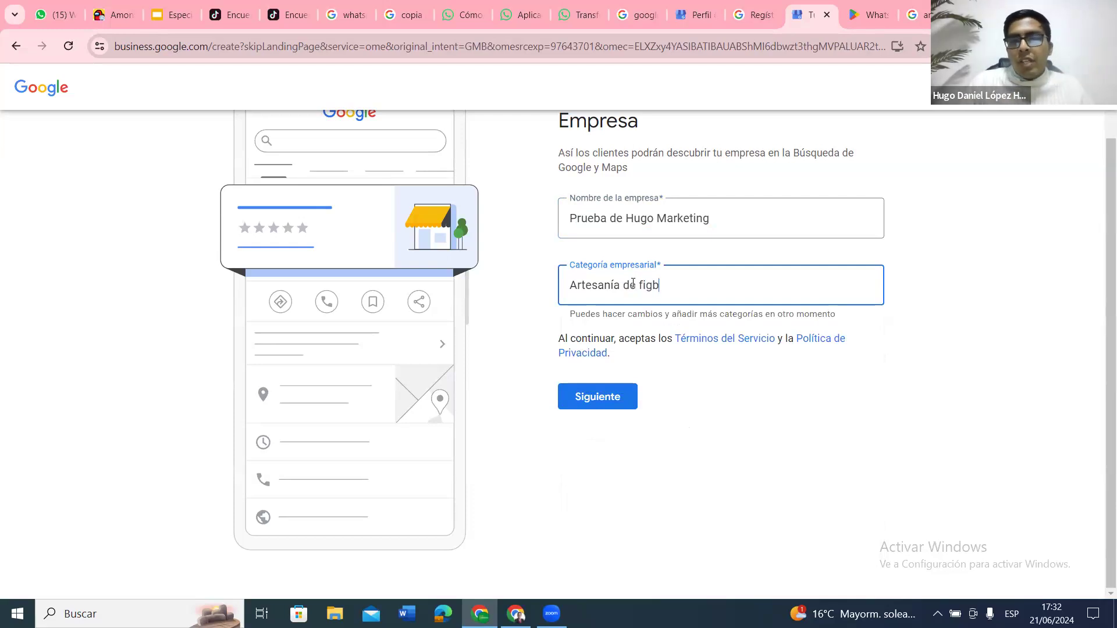
pyautogui.press('BackSpace')
pyautogui.press('BackSpace')
pyautogui.press('BackSpace')
pyautogui.press('BackSpace')
pyautogui.press('BackSpace')
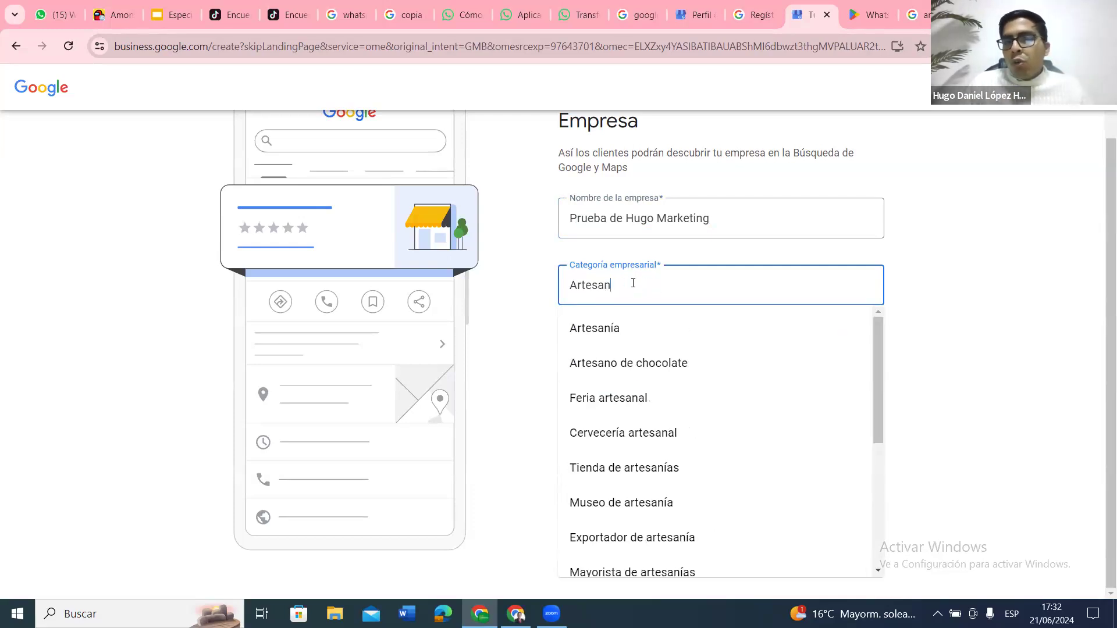
pyautogui.scroll(-4, 673, 436)
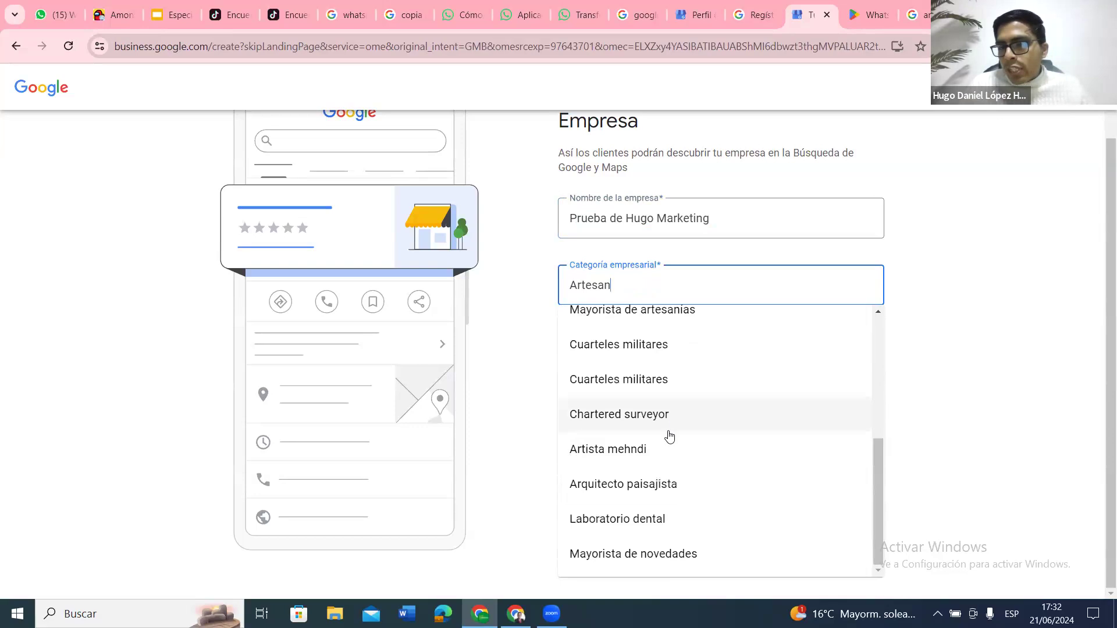
pyautogui.scroll(4, 621, 391)
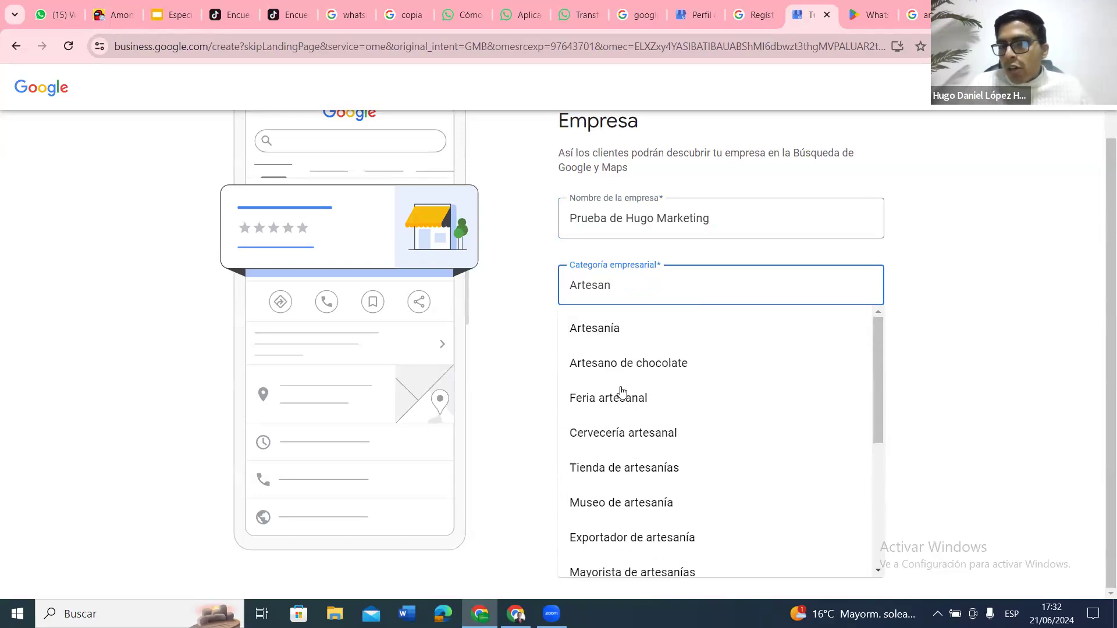
pyautogui.click(626, 340)
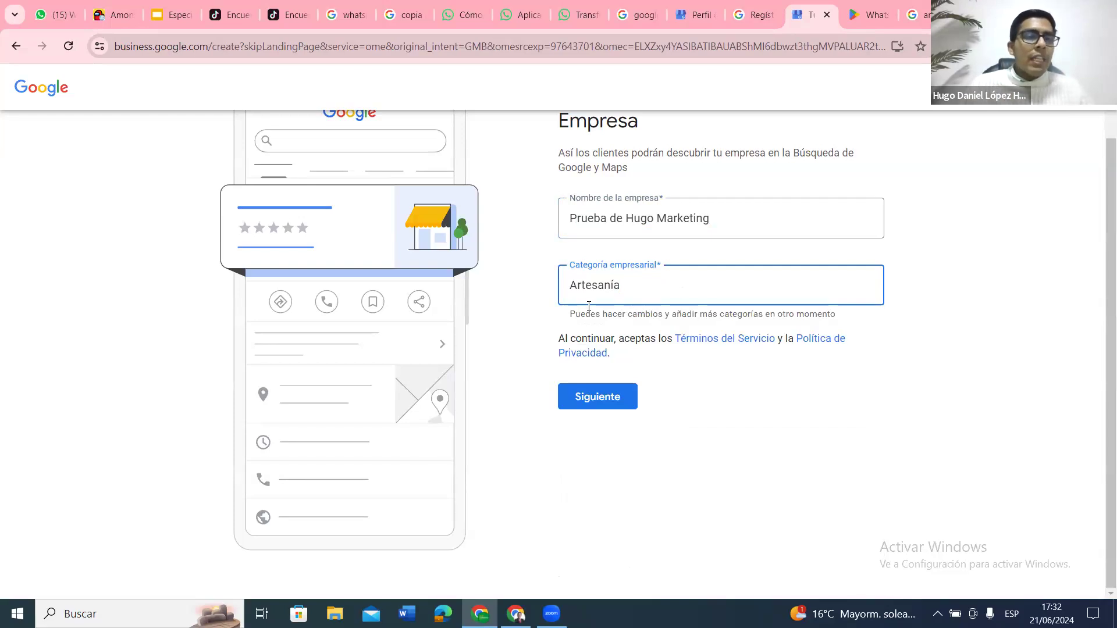
pyautogui.scroll(2, 397, 214)
pyautogui.scroll(-1, 495, 256)
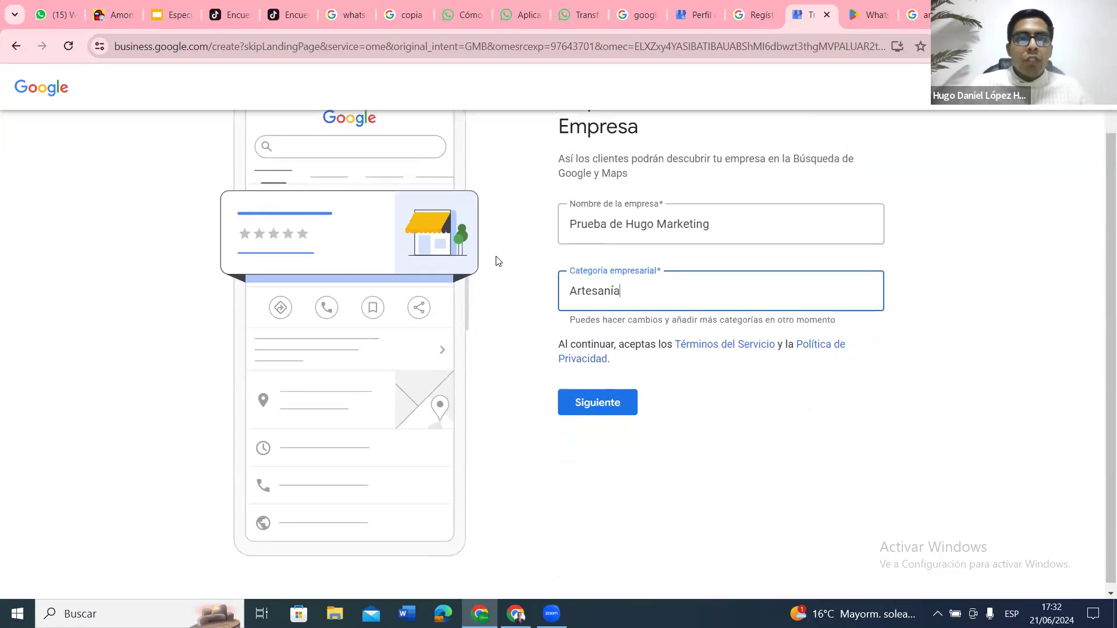
pyautogui.scroll(1, 470, 312)
pyautogui.scroll(-1, 573, 369)
pyautogui.click(631, 397)
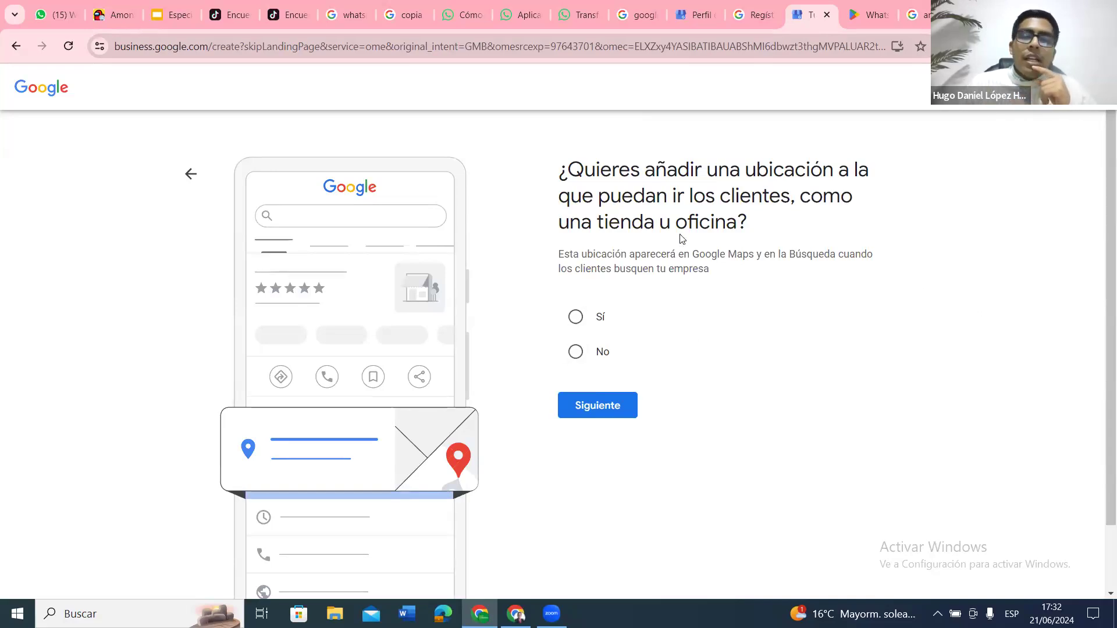
# - Answer No to adding a store or office customers can visit, then continue
pyautogui.click(575, 353)
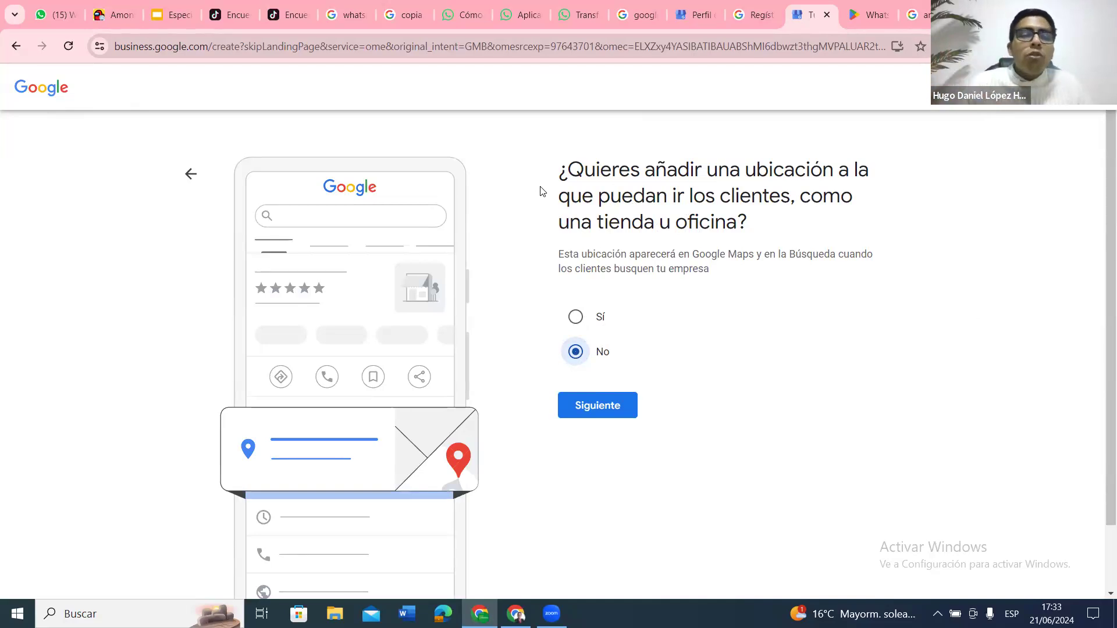
pyautogui.click(597, 405)
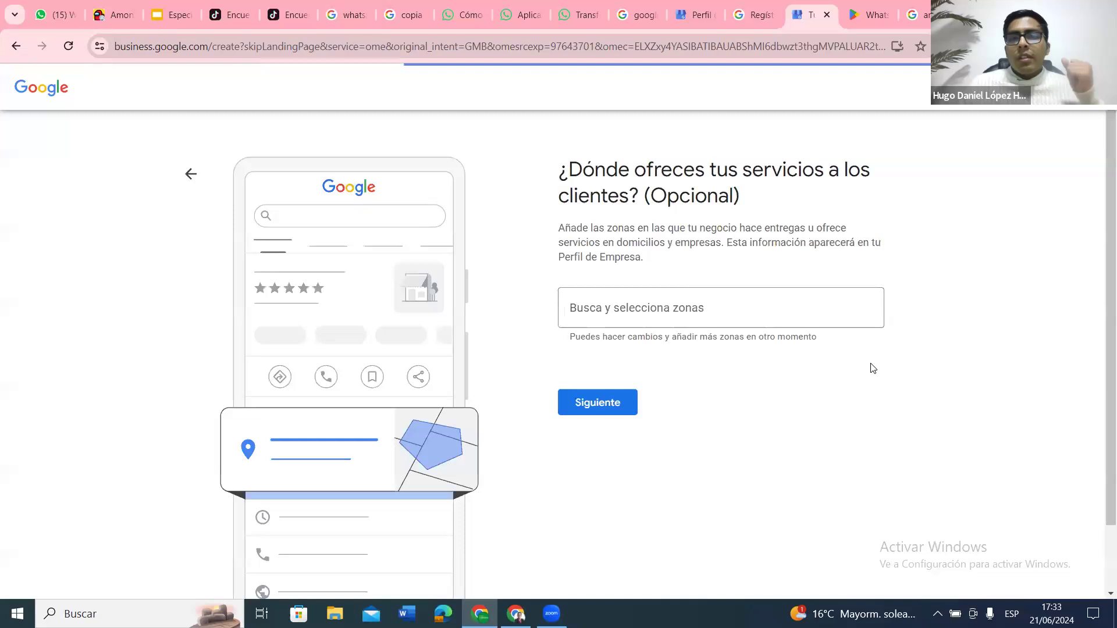
# - After trying Rimac, Miraflores and Piura, add Lima, Perú as the service area and continue
pyautogui.click(629, 308)
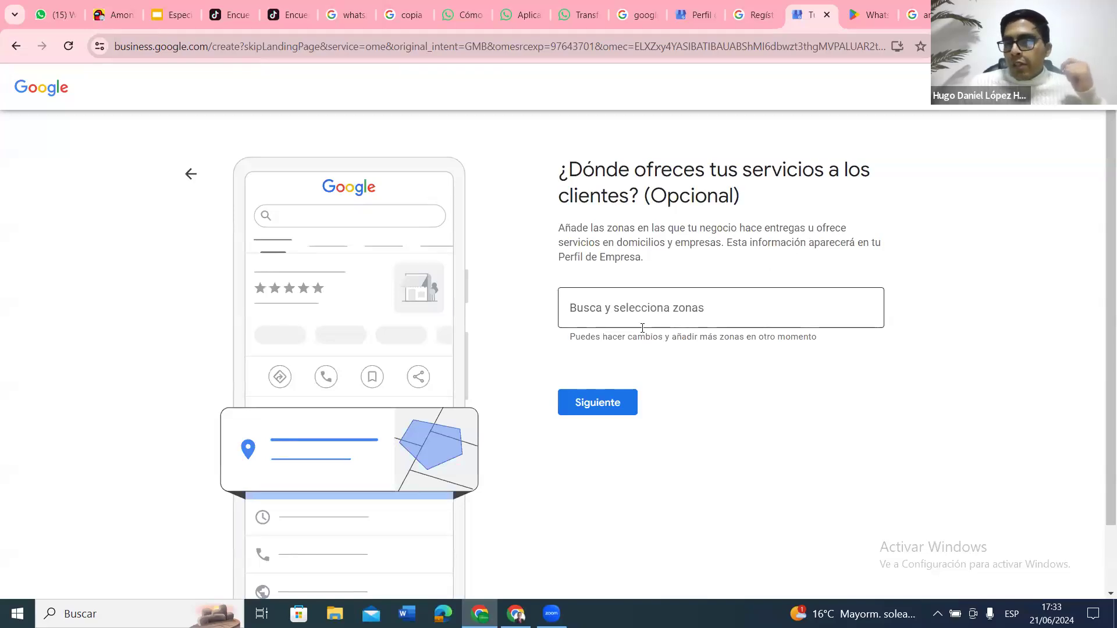
pyautogui.write('Sol, Madrid')
pyautogui.write('Lima')
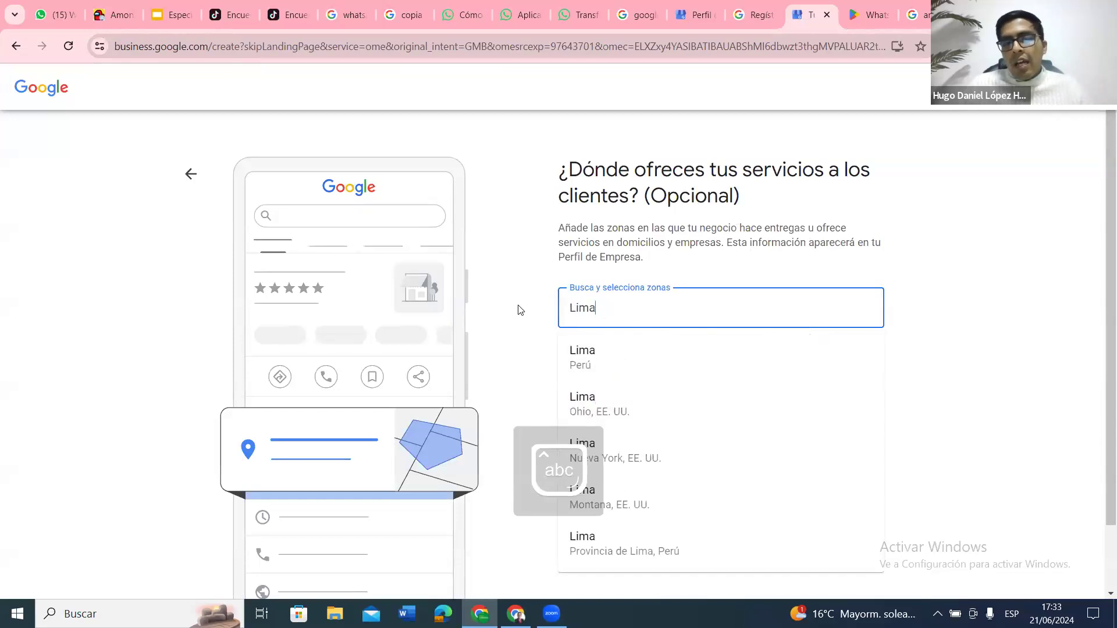
pyautogui.hotkey('ctrl', 'a')
pyautogui.write('Rimac')
pyautogui.hotkey('ctrl', 'a')
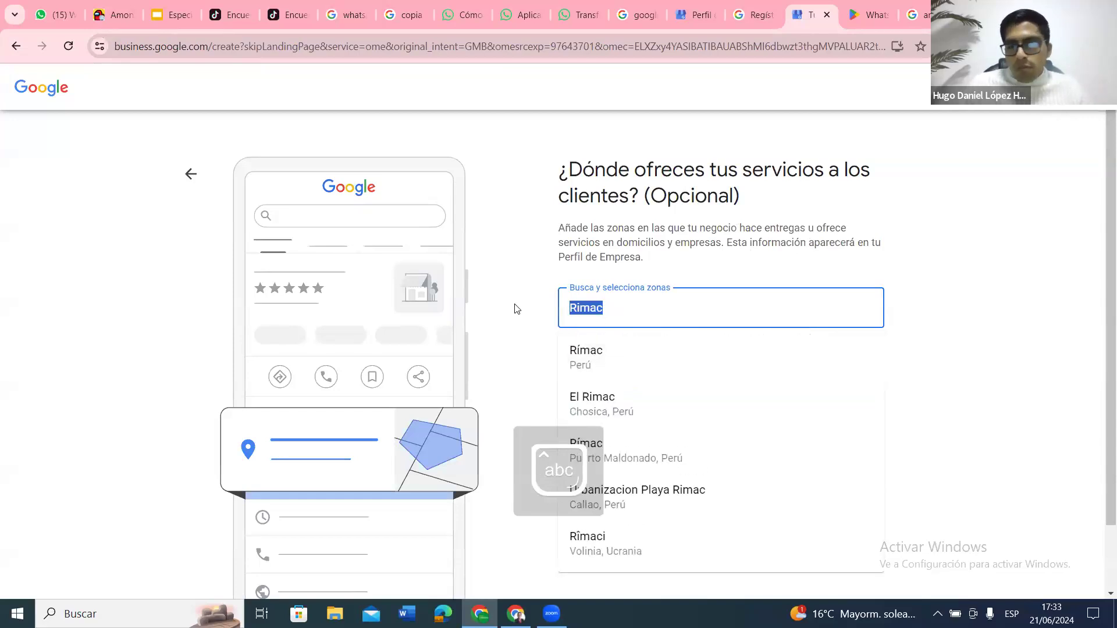
pyautogui.write('Miraflores')
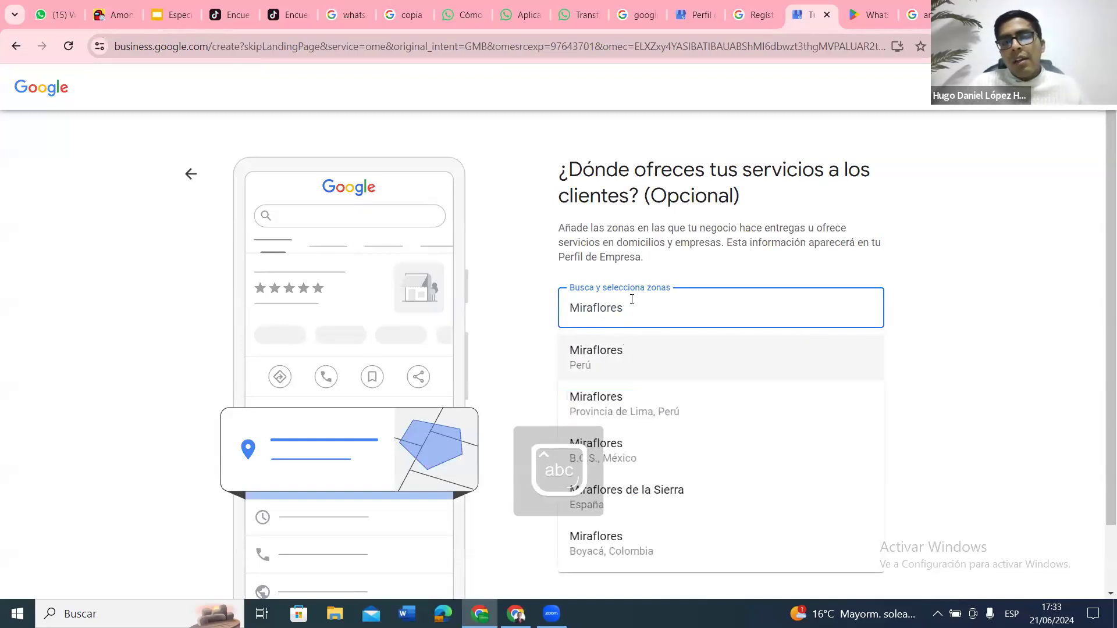
pyautogui.hotkey('ctrl', 'a')
pyautogui.write('Piura')
pyautogui.hotkey('ctrl', 'a')
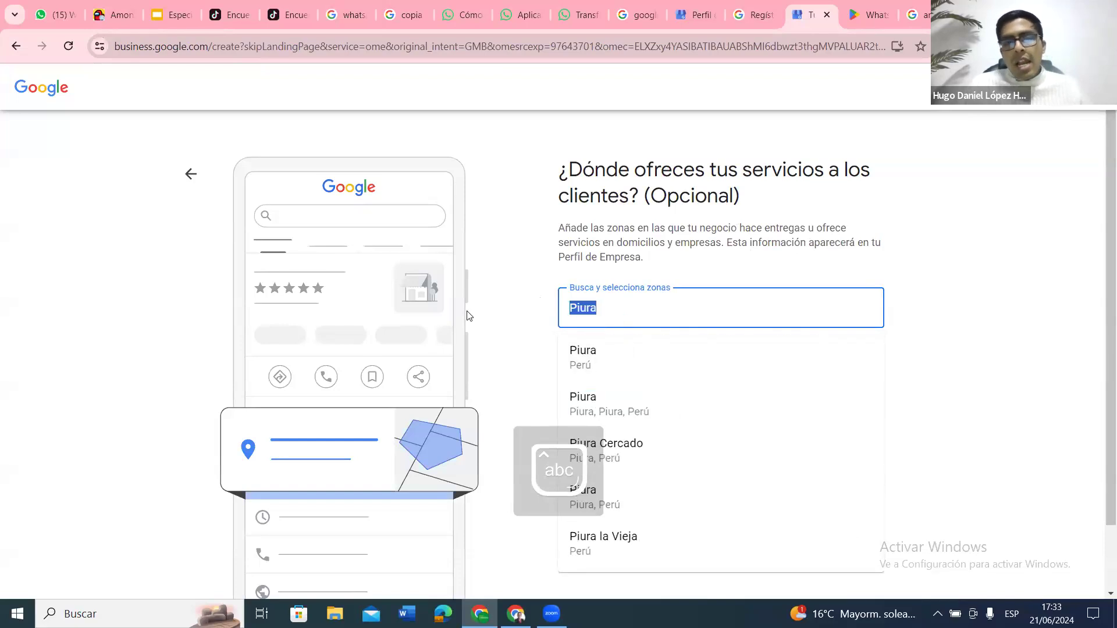
pyautogui.write('Lima')
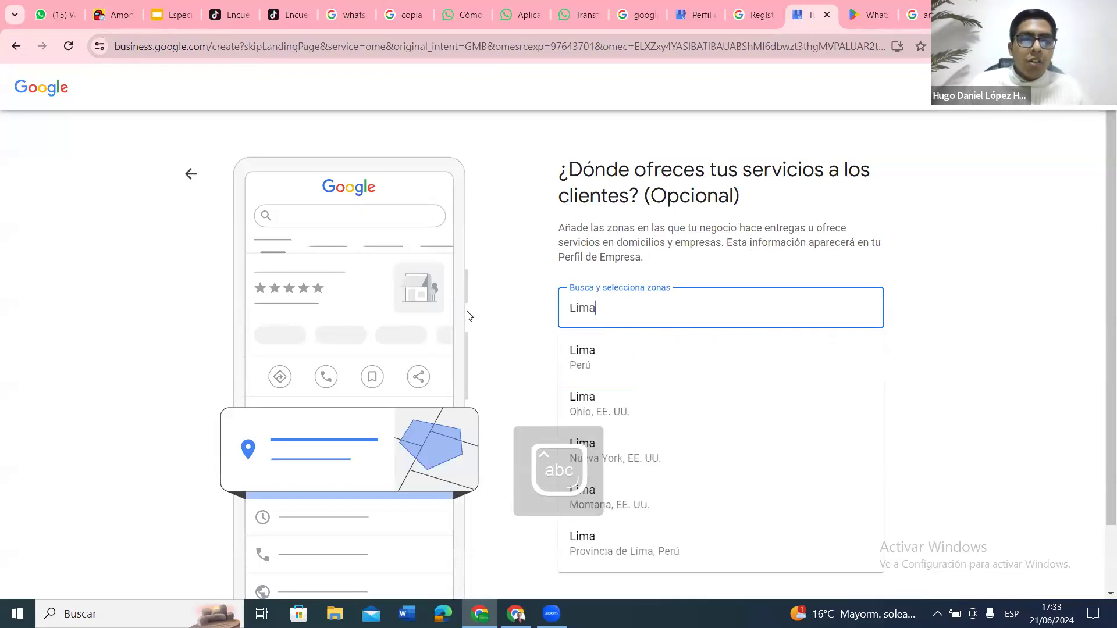
pyautogui.click(628, 365)
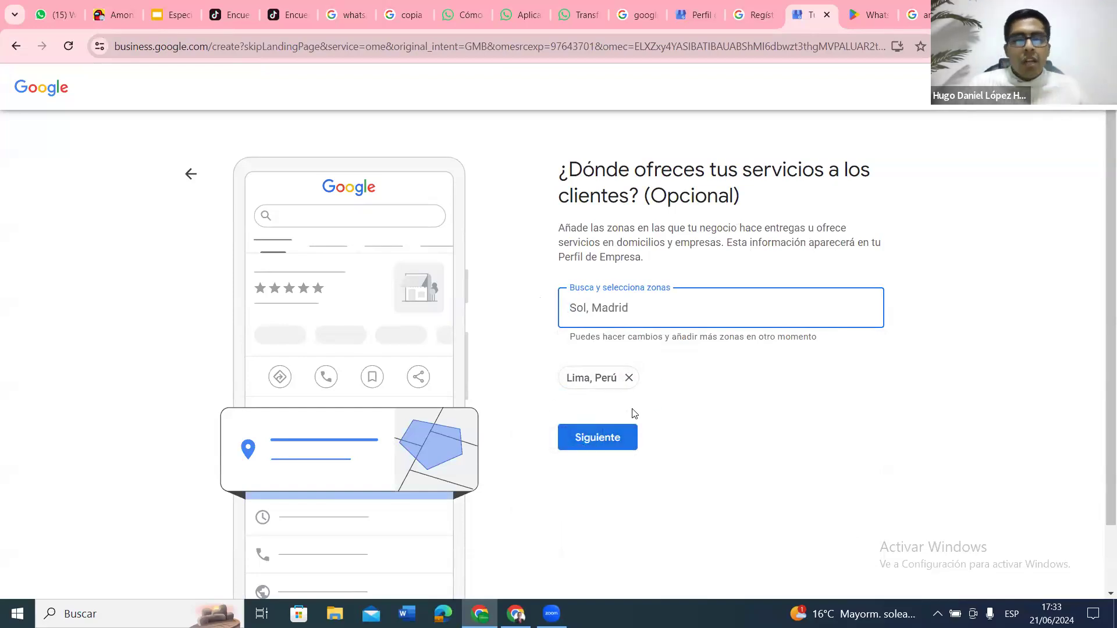
pyautogui.click(605, 450)
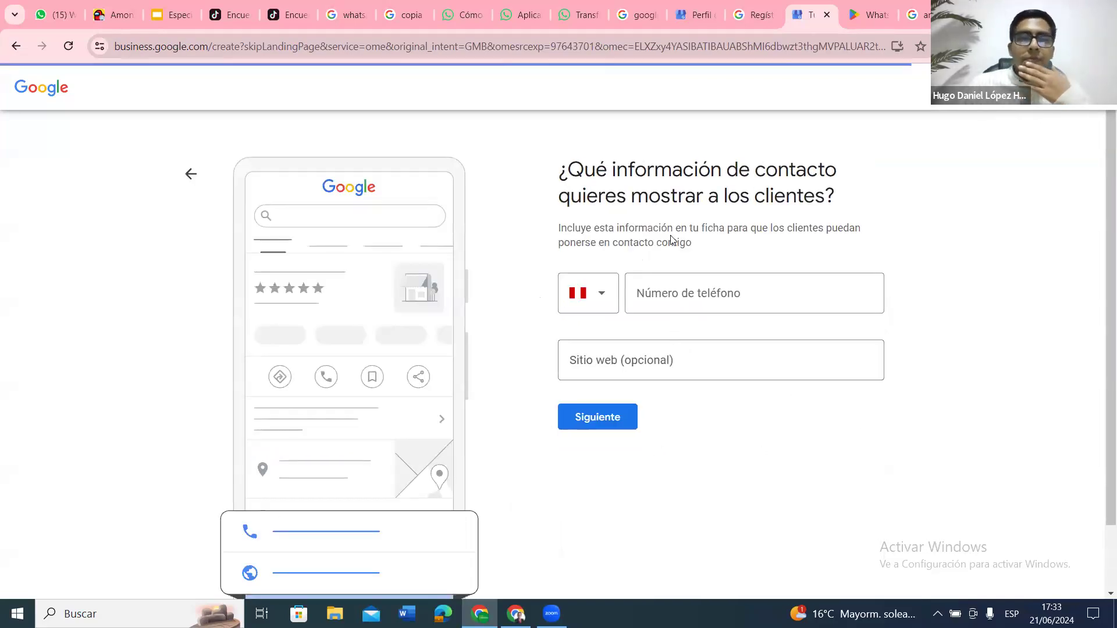
# - Enter the business phone number, leave Sitio web empty, and bring up the Facebook page window
pyautogui.moveTo(553, 178); pyautogui.dragTo(856, 199)
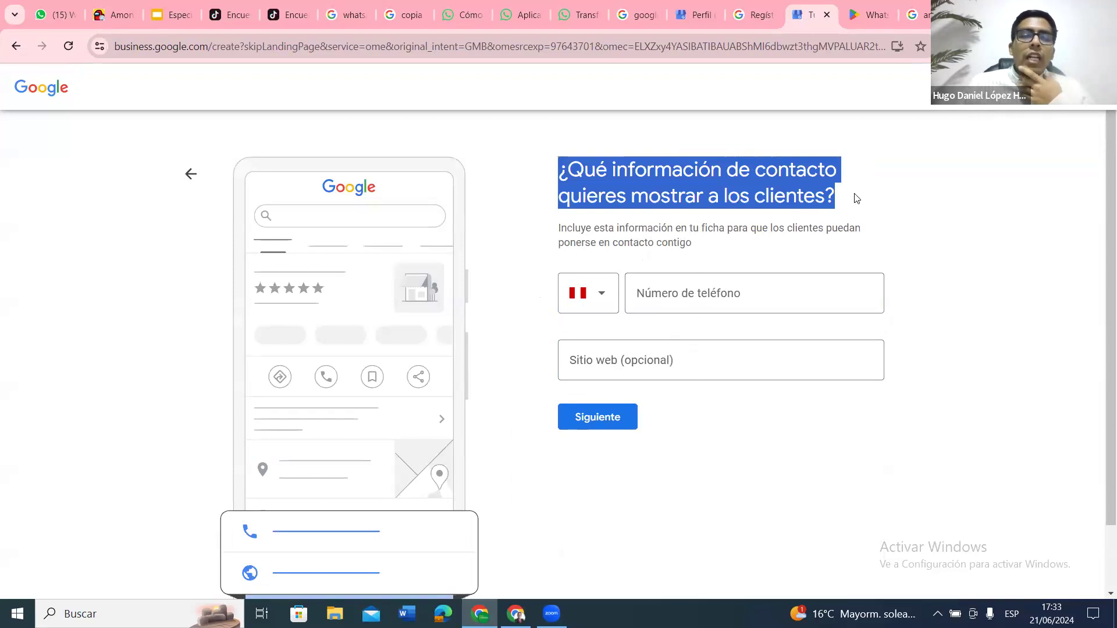
pyautogui.click(714, 290)
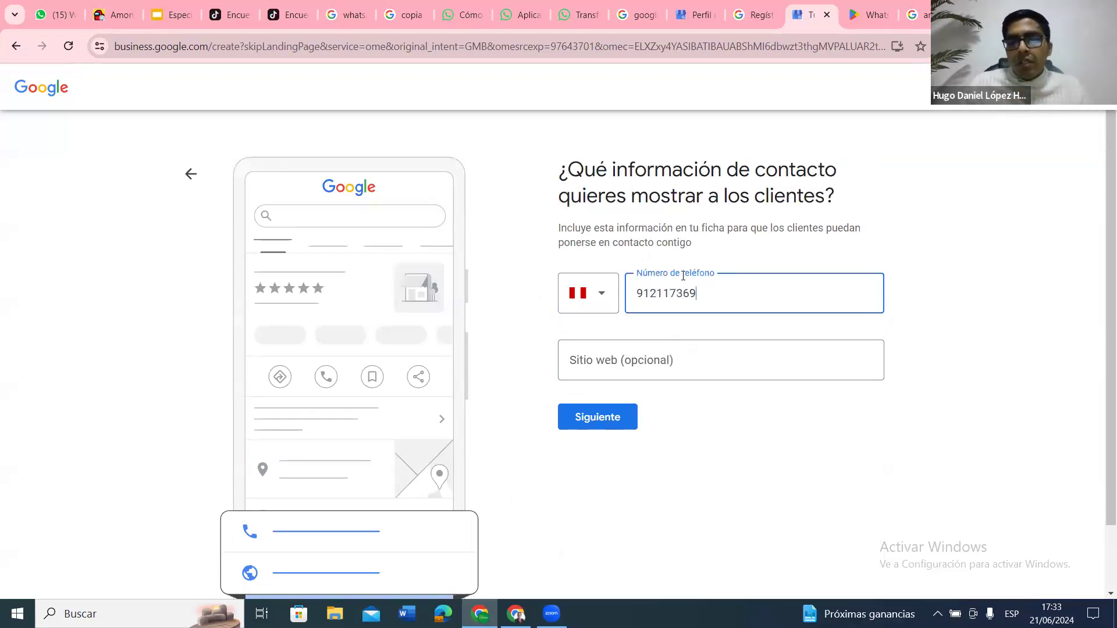
pyautogui.click(594, 365)
pyautogui.click(585, 368)
pyautogui.click(551, 351)
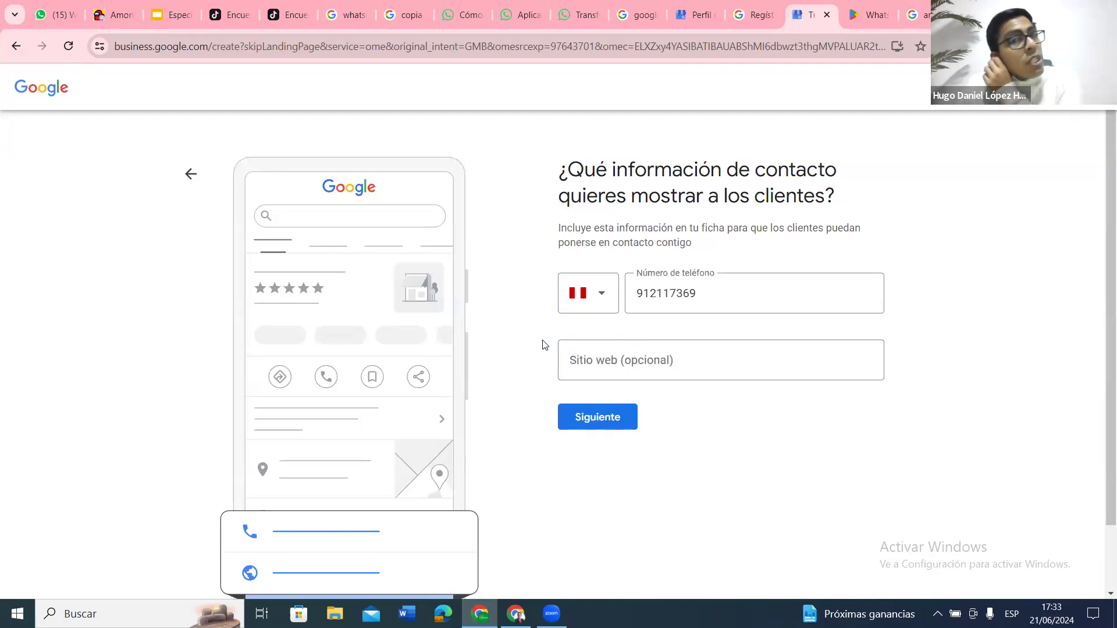
pyautogui.click(588, 357)
pyautogui.click(507, 608)
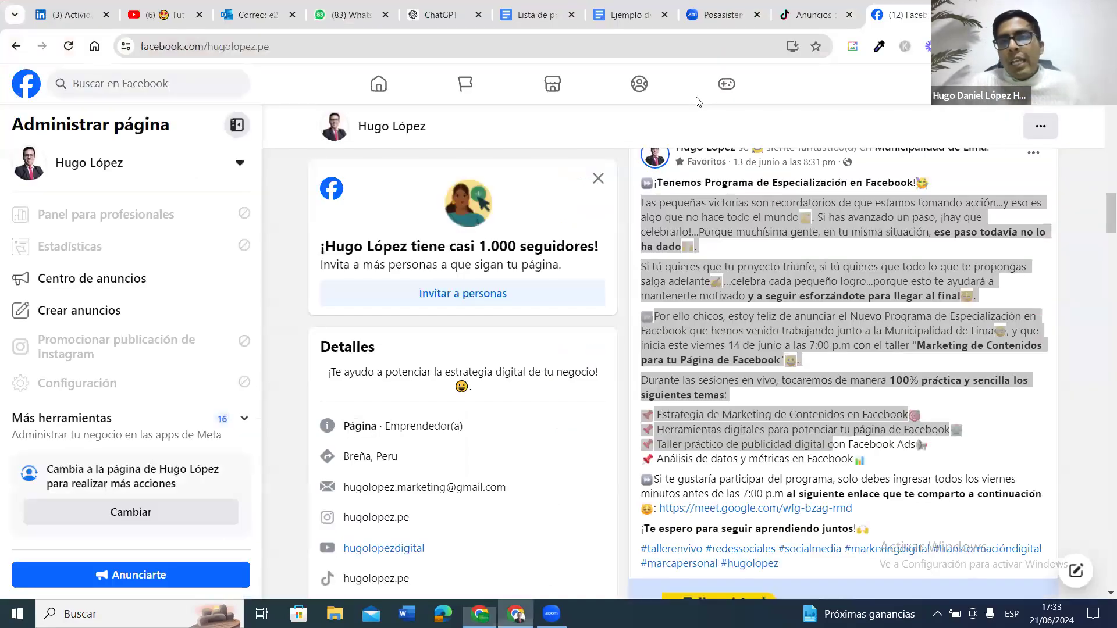
# - Copy the Instagram profile URL into the Sitio web field and submit the contact details
pyautogui.hotkey('ctrl', 't')
pyautogui.write('ins')
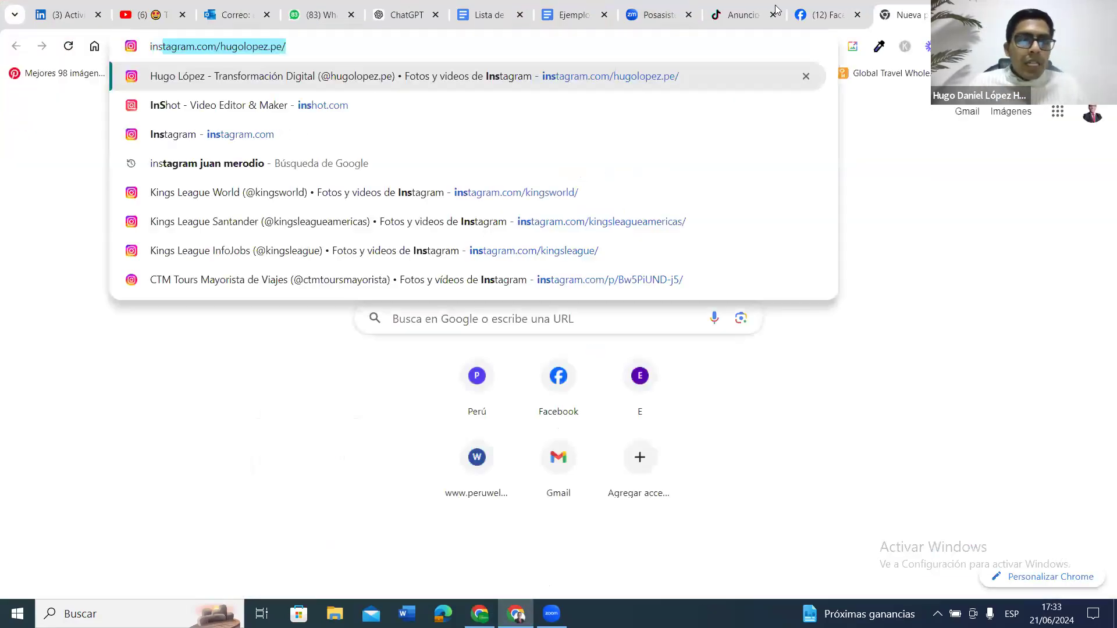
pyautogui.press('Return')
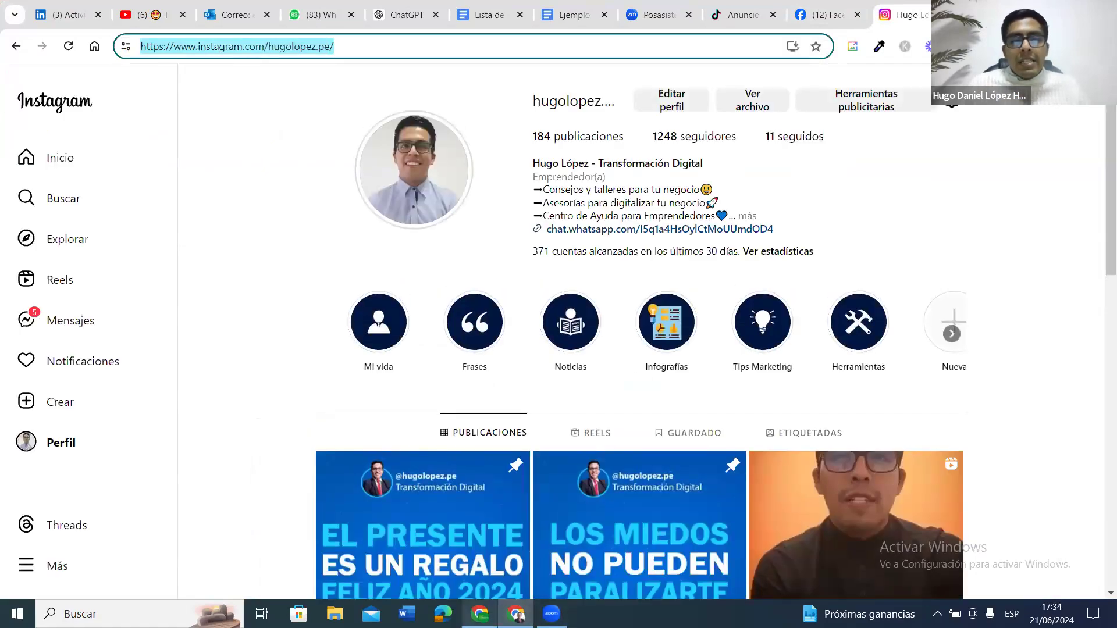
pyautogui.hotkey('ctrl', 'c')
pyautogui.hotkey('alt', 'Tab')
pyautogui.hotkey('ctrl', 'v')
pyautogui.press('Return')
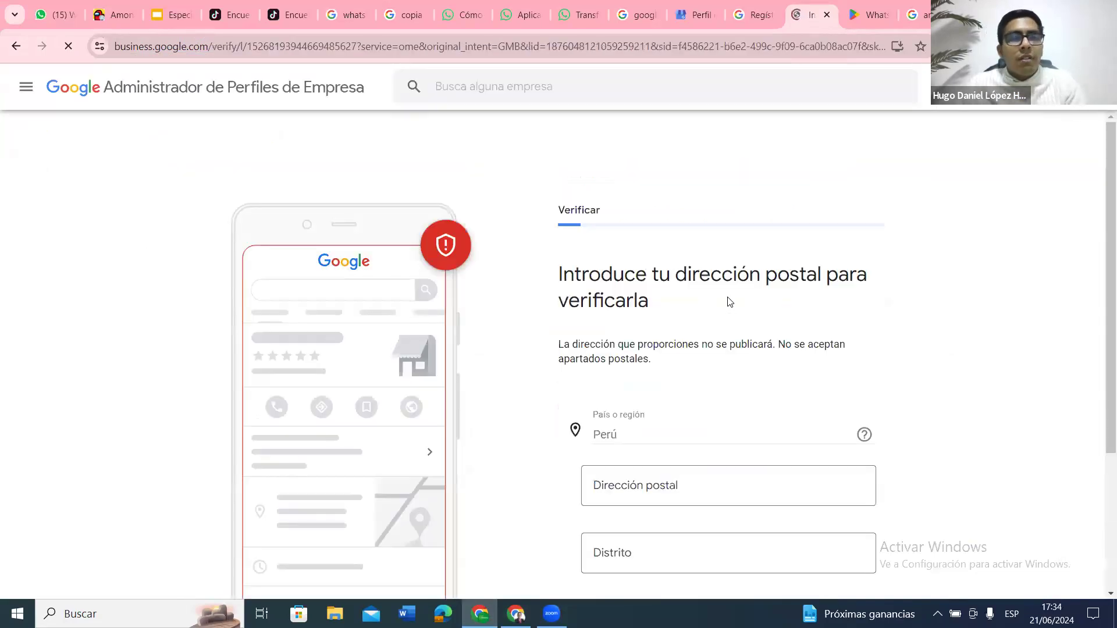
# - Review the postal-address verification page and choose 'Verificar más tarde'
pyautogui.scroll(-4, 688, 304)
pyautogui.scroll(1, 599, 306)
pyautogui.scroll(1, 582, 303)
pyautogui.moveTo(600, 206); pyautogui.dragTo(649, 231)
pyautogui.scroll(-2, 648, 262)
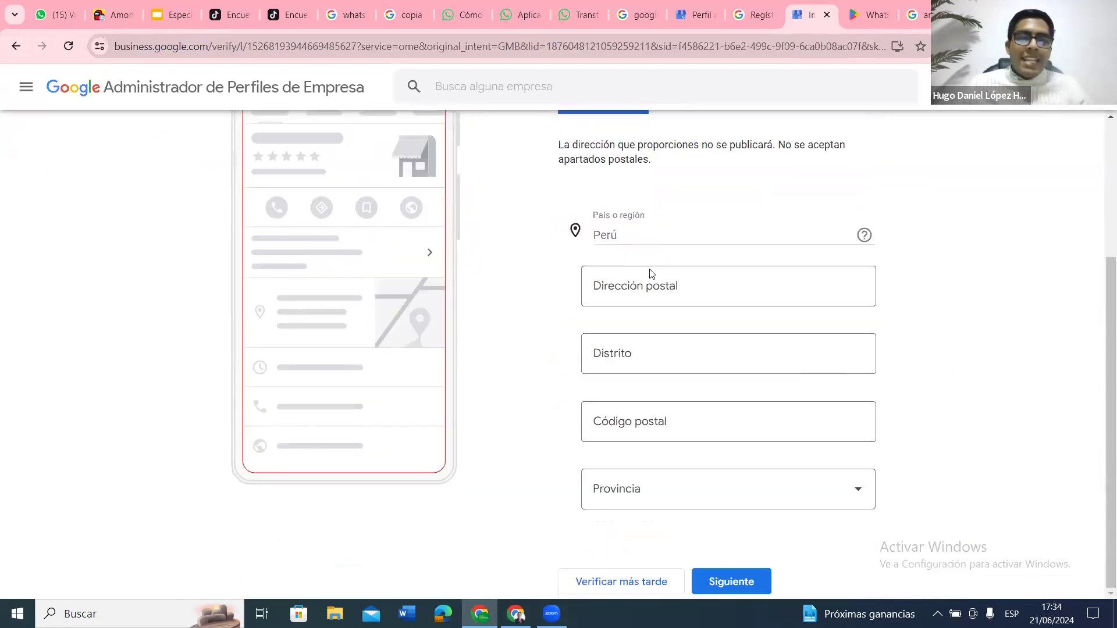
pyautogui.scroll(3, 601, 254)
pyautogui.scroll(-3, 601, 254)
pyautogui.scroll(1, 601, 255)
pyautogui.moveTo(557, 200); pyautogui.dragTo(692, 247)
pyautogui.scroll(-2, 692, 247)
pyautogui.scroll(3, 682, 247)
pyautogui.tripleClick(595, 265)
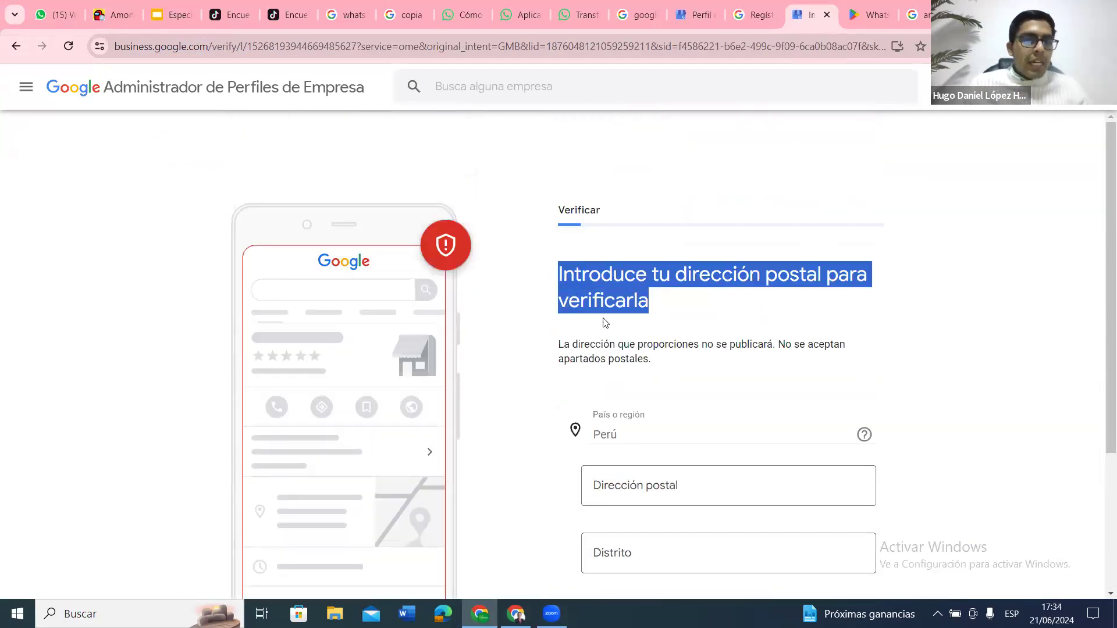
pyautogui.scroll(-3, 605, 323)
pyautogui.scroll(1, 613, 386)
pyautogui.scroll(-1, 636, 279)
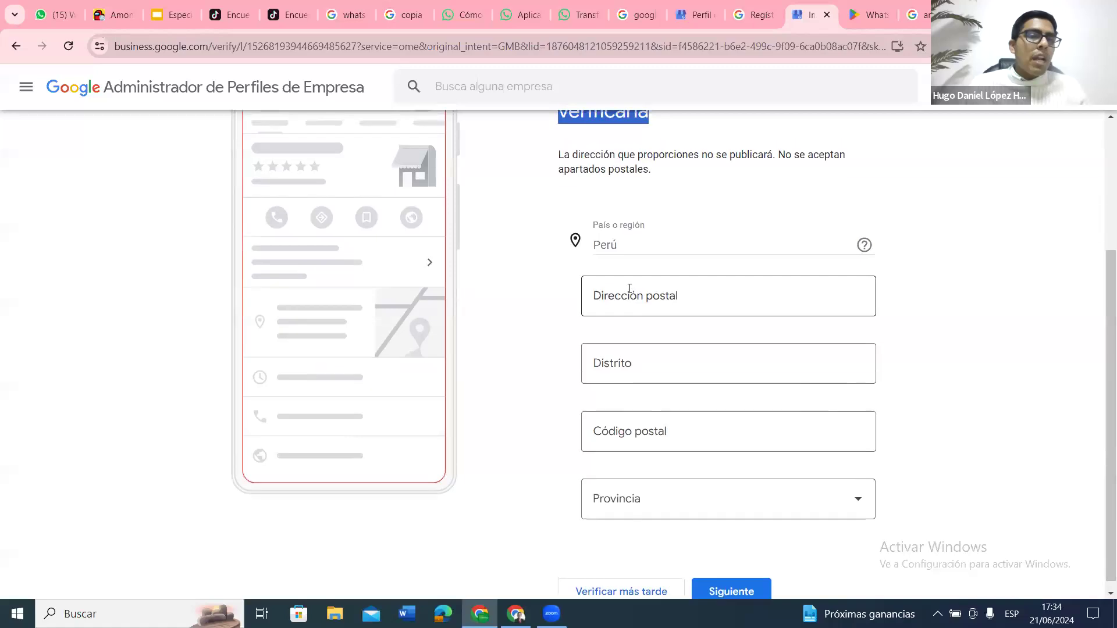
pyautogui.scroll(2, 629, 288)
pyautogui.scroll(-2, 634, 284)
pyautogui.scroll(3, 638, 279)
pyautogui.scroll(-3, 638, 279)
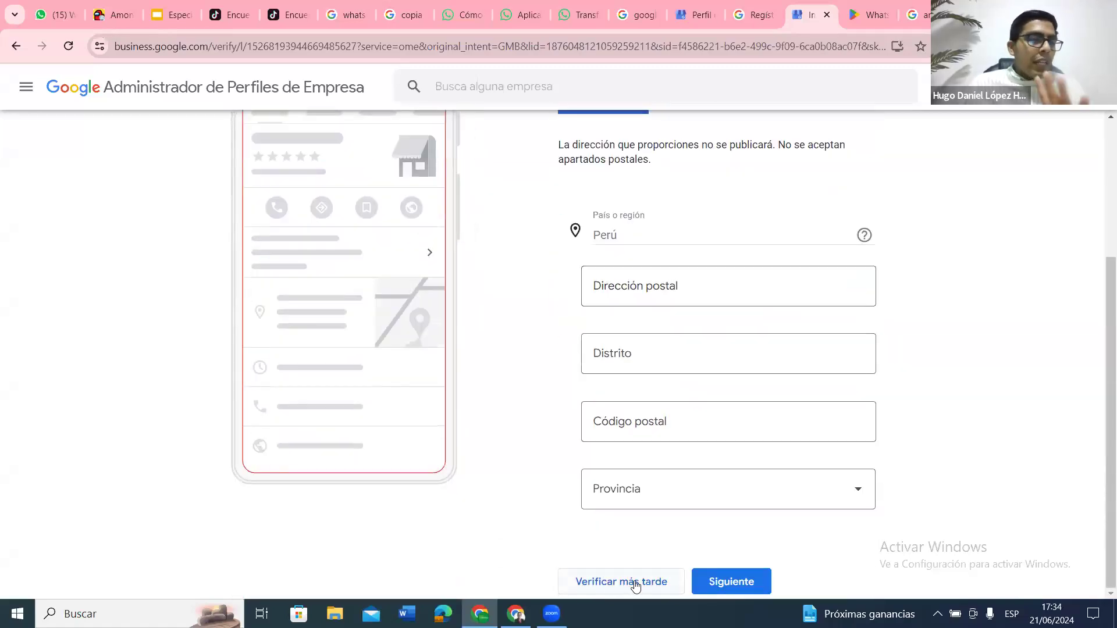
pyautogui.scroll(2, 660, 472)
pyautogui.scroll(-2, 594, 279)
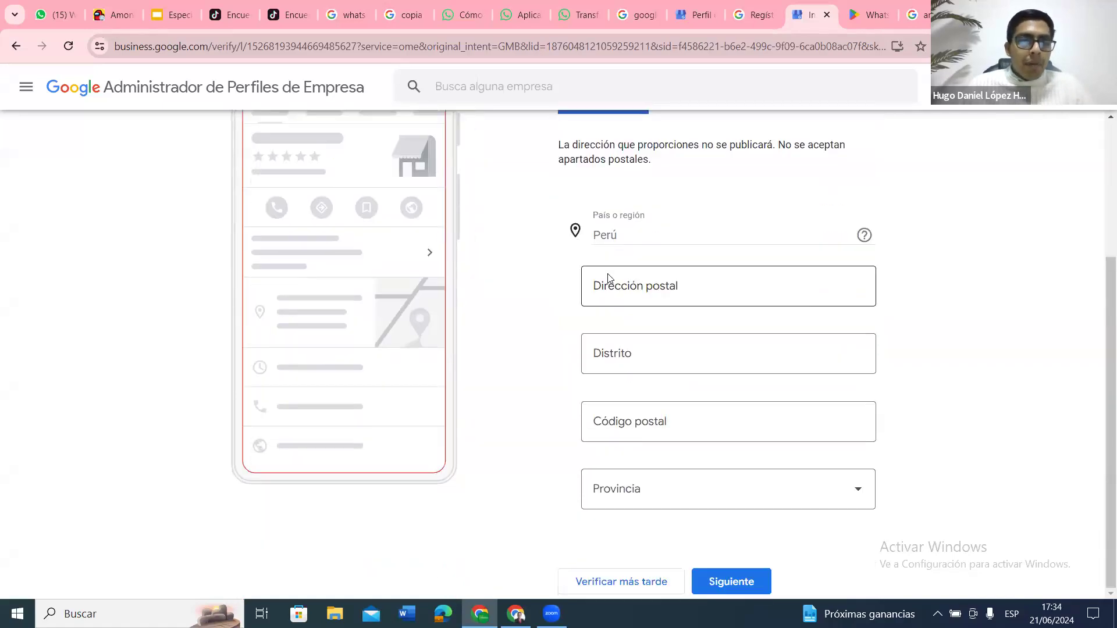
pyautogui.click(599, 580)
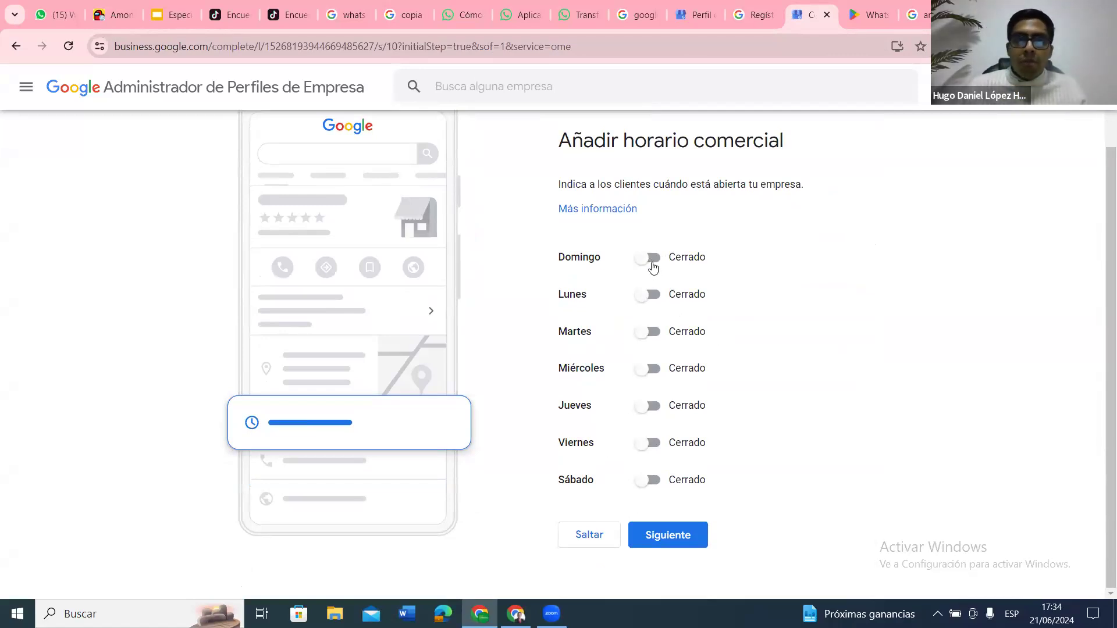
# - Leave every day's hours as Cerrado, with Lunes toggled back off, and continue
pyautogui.click(658, 298)
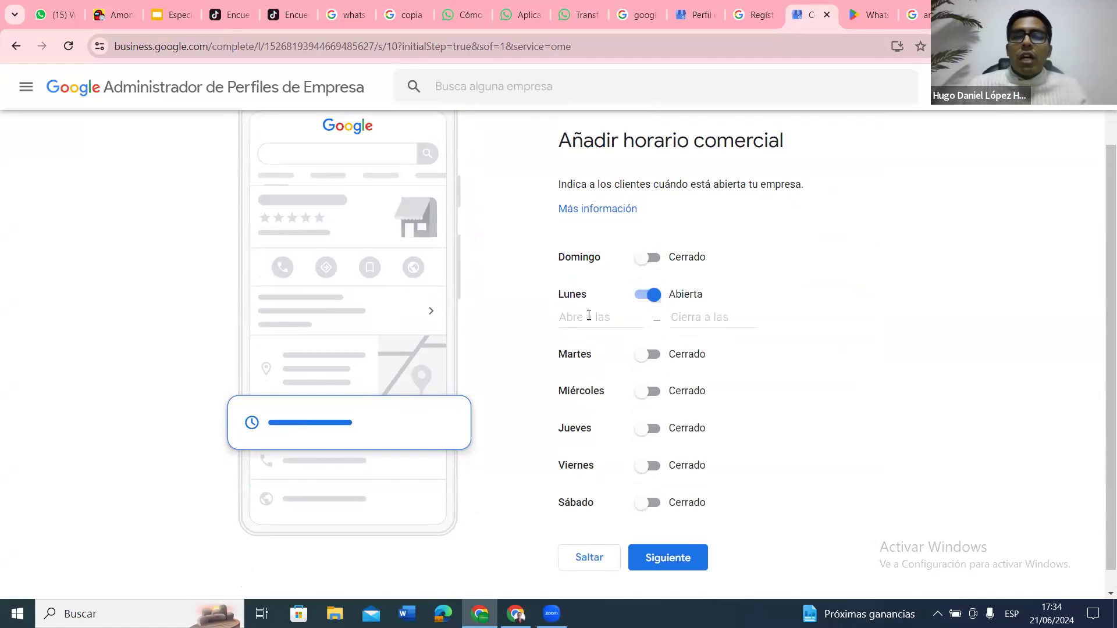
pyautogui.click(643, 303)
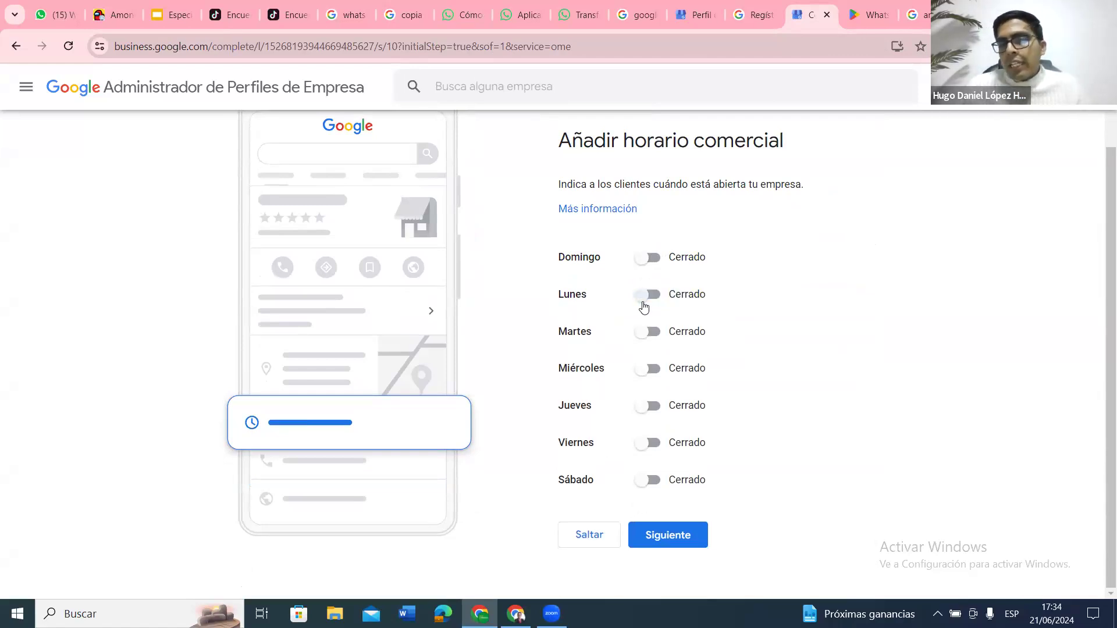
pyautogui.click(661, 544)
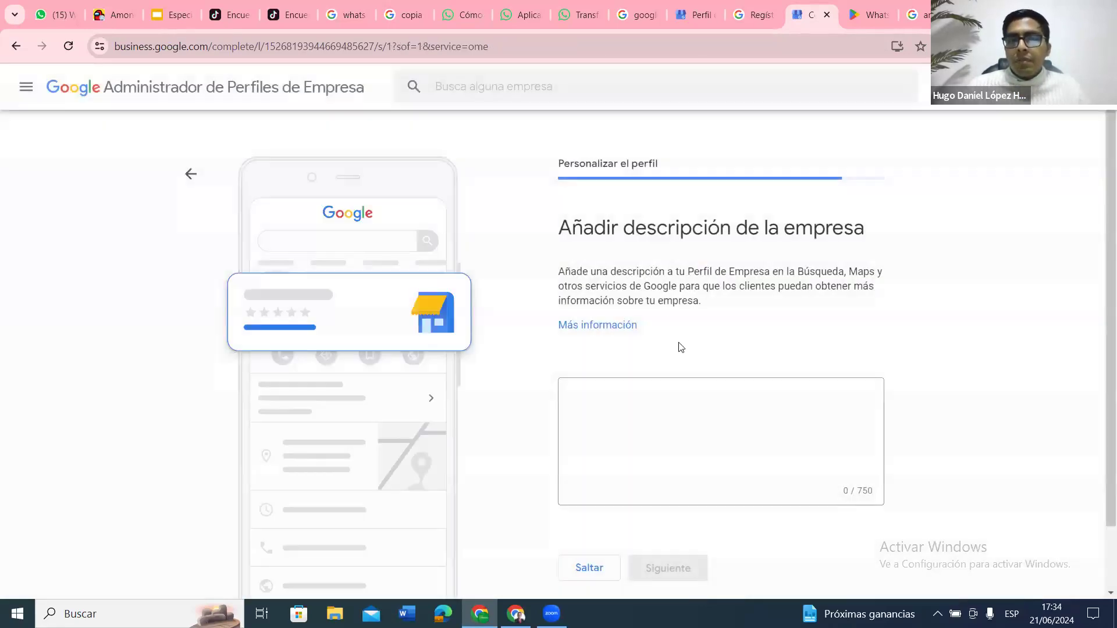
# - Move past the business description step without writing a description
pyautogui.scroll(-1, 655, 296)
pyautogui.click(590, 349)
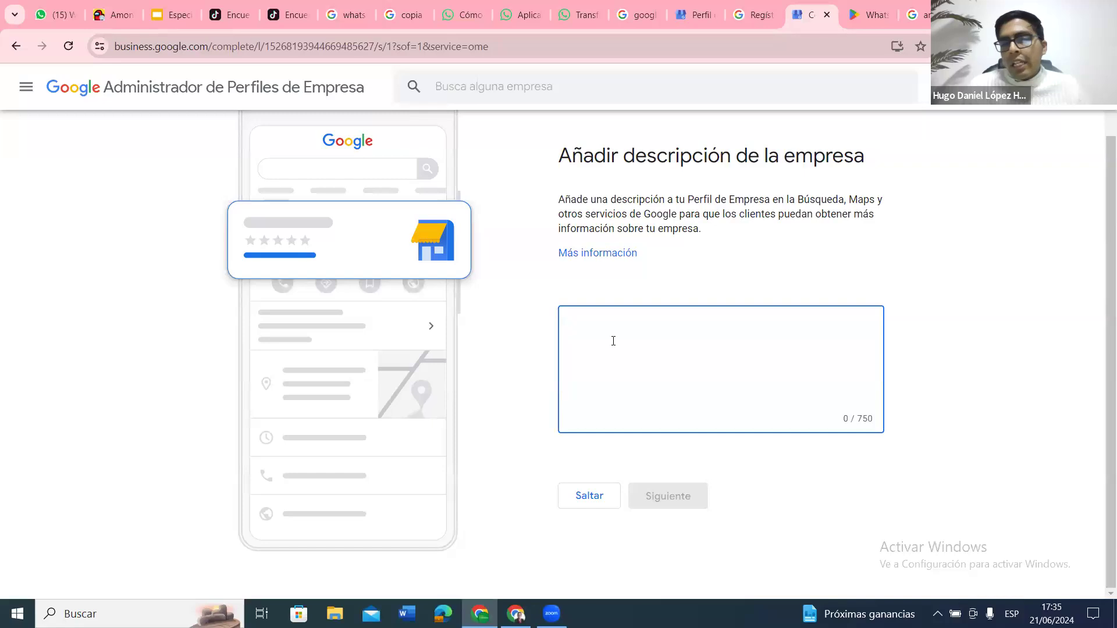
pyautogui.press('capslock')
pyautogui.write('D')
pyautogui.click(942, 289)
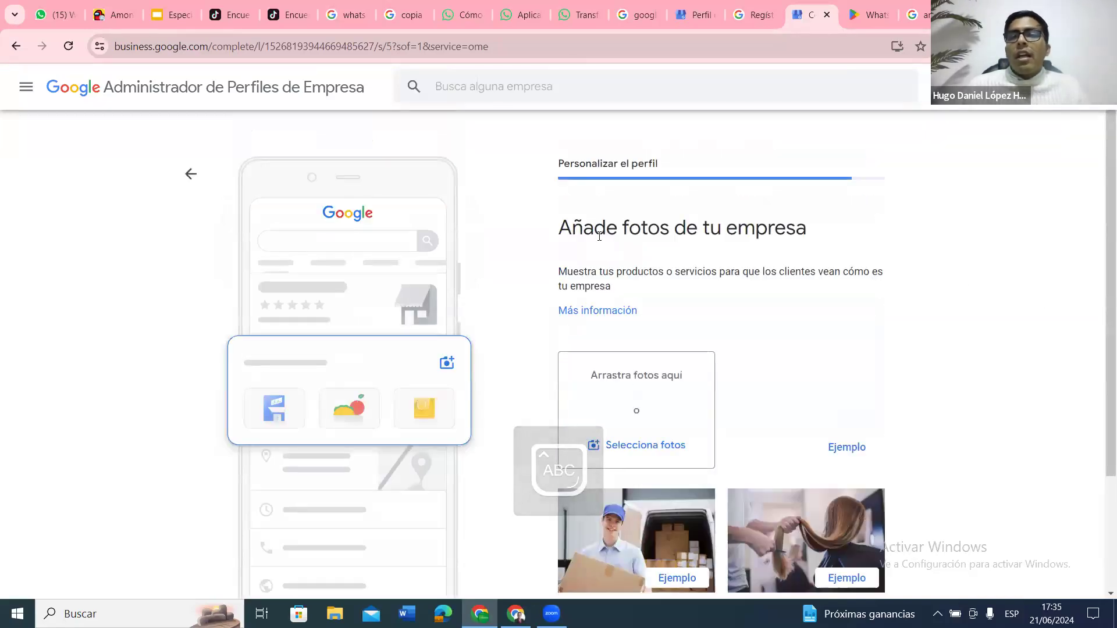
# - Skip the 'Añade fotos de tu empresa' step without uploading any photos
pyautogui.scroll(-3, 726, 282)
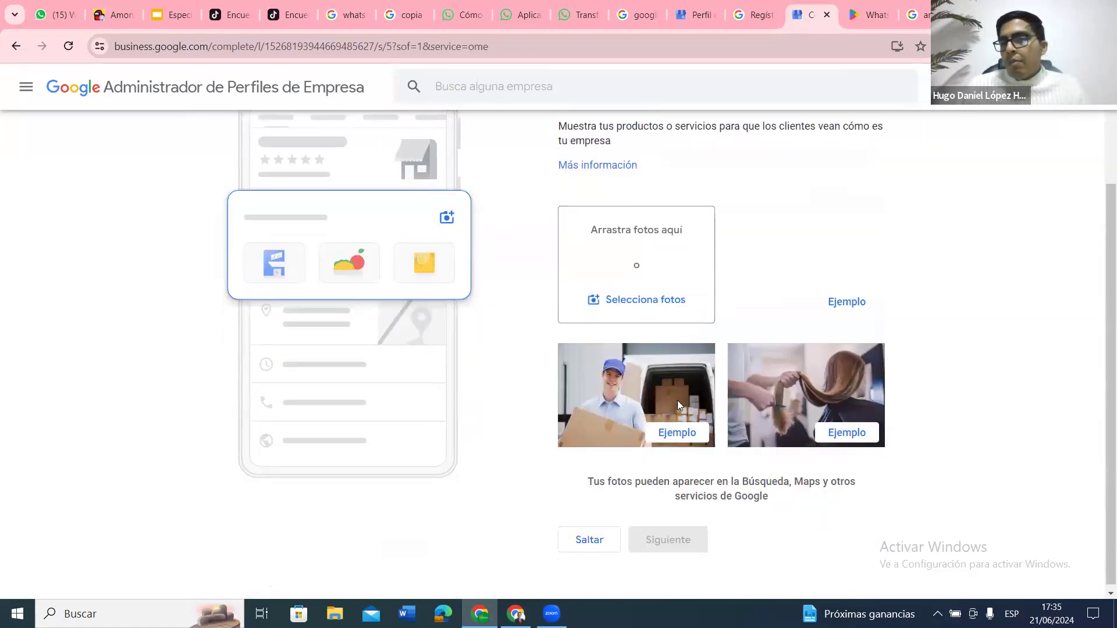
pyautogui.scroll(1, 650, 261)
pyautogui.scroll(-1, 653, 289)
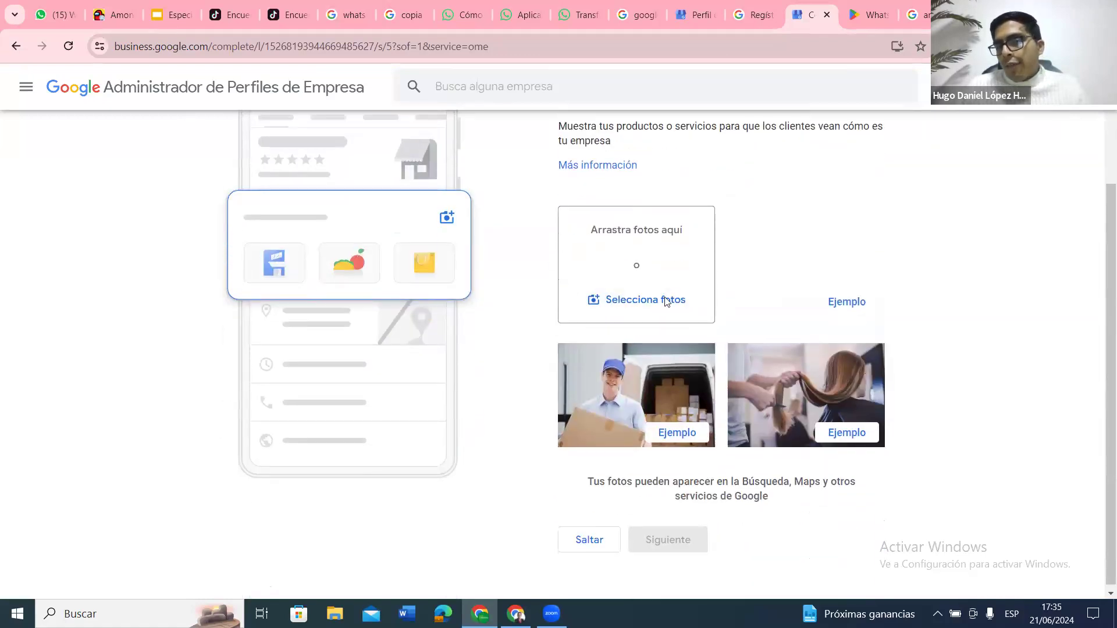
pyautogui.scroll(2, 666, 301)
pyautogui.scroll(-1, 674, 442)
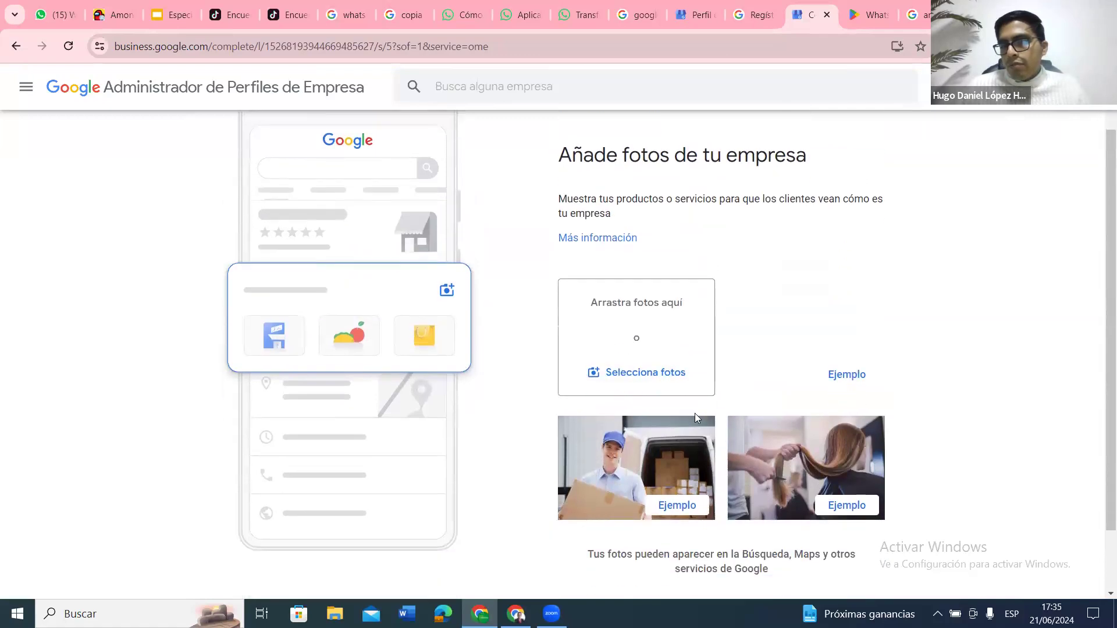
pyautogui.scroll(-1, 658, 437)
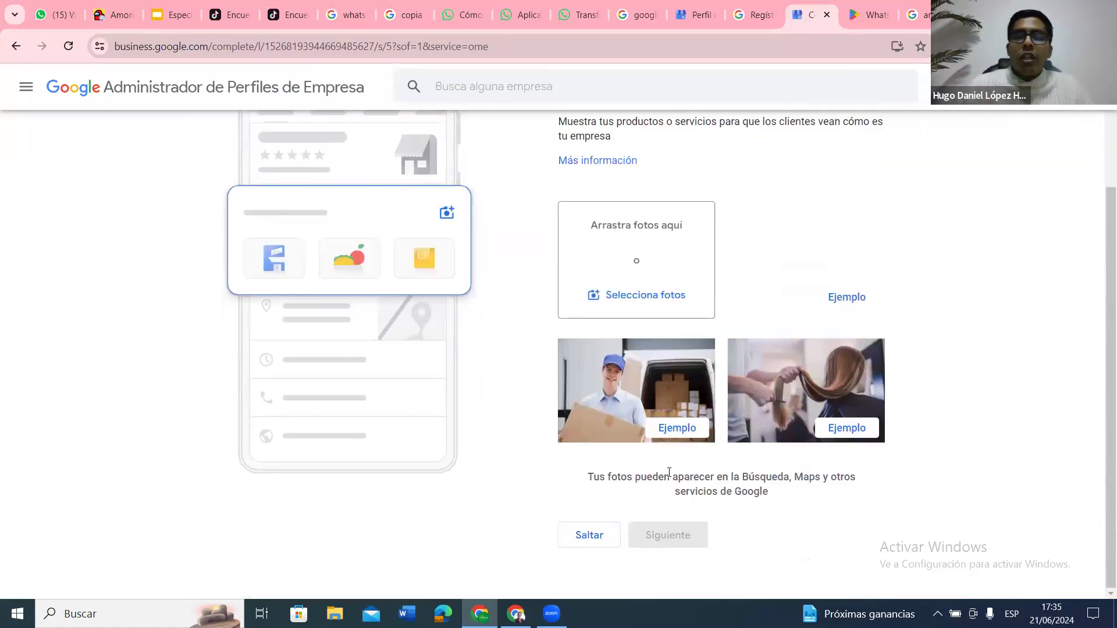
pyautogui.click(591, 539)
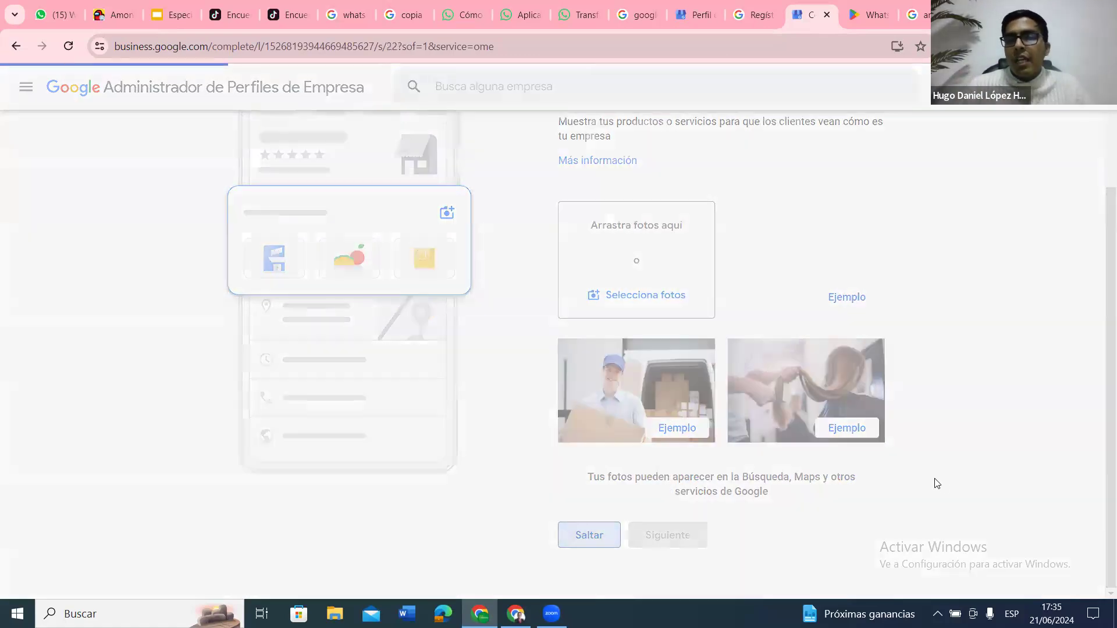
# - Move past the ad-credit offer without claiming it
pyautogui.moveTo(560, 227); pyautogui.dragTo(703, 267)
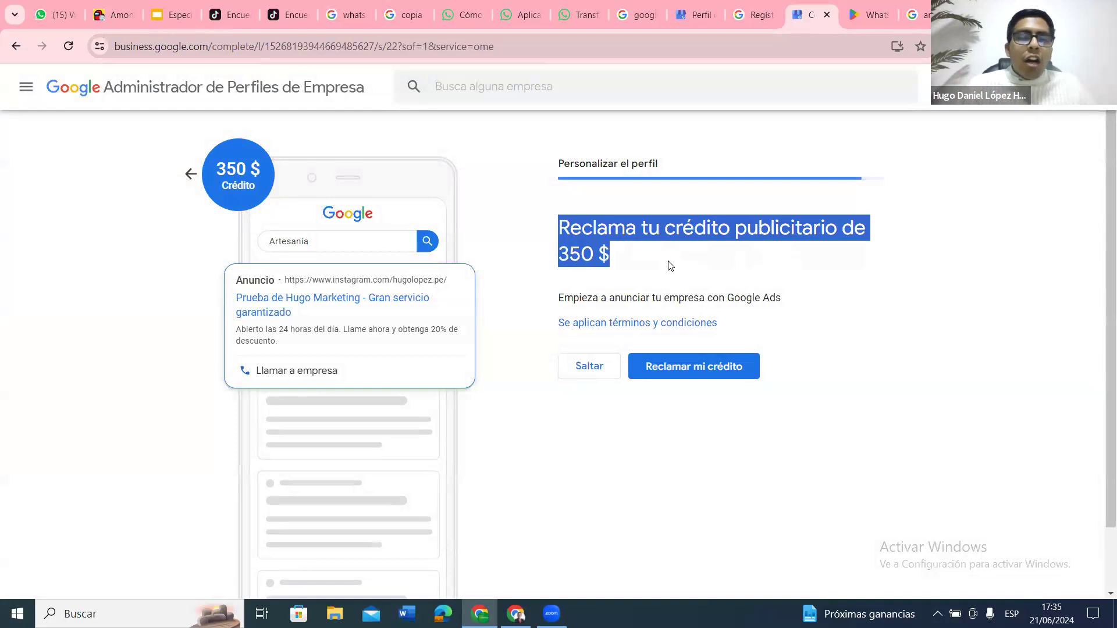
pyautogui.click(613, 268)
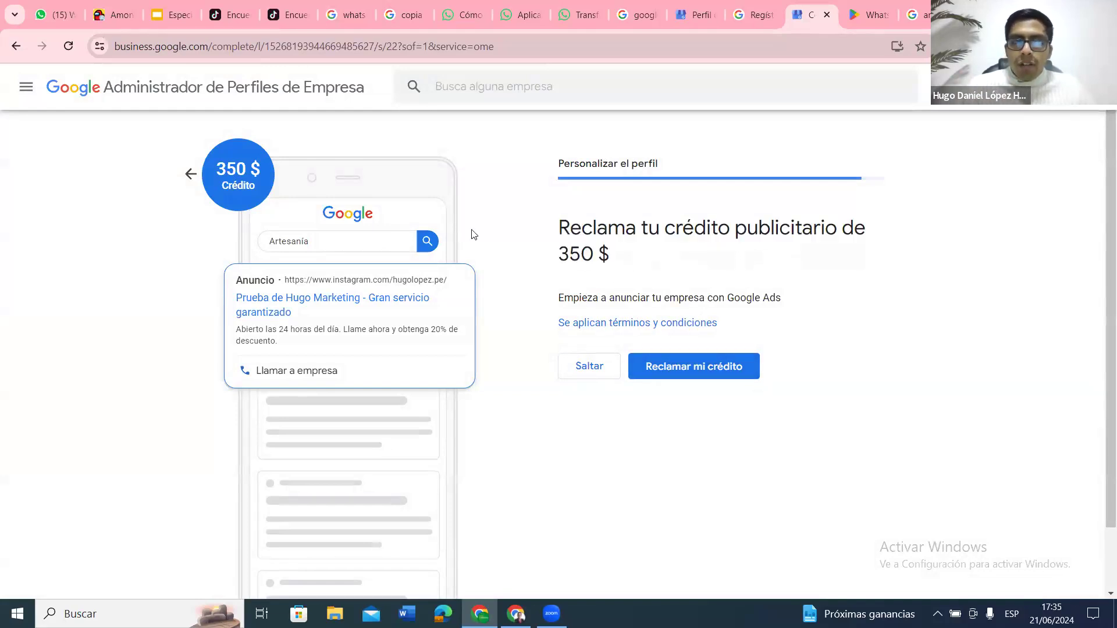
pyautogui.moveTo(625, 254); pyautogui.dragTo(551, 235)
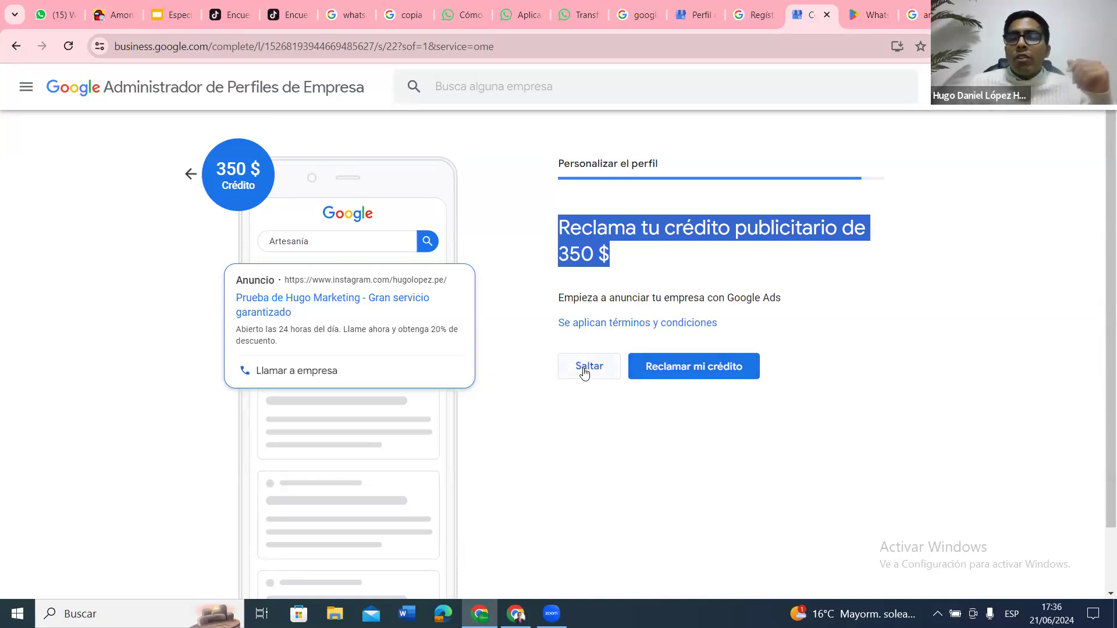
pyautogui.click(643, 367)
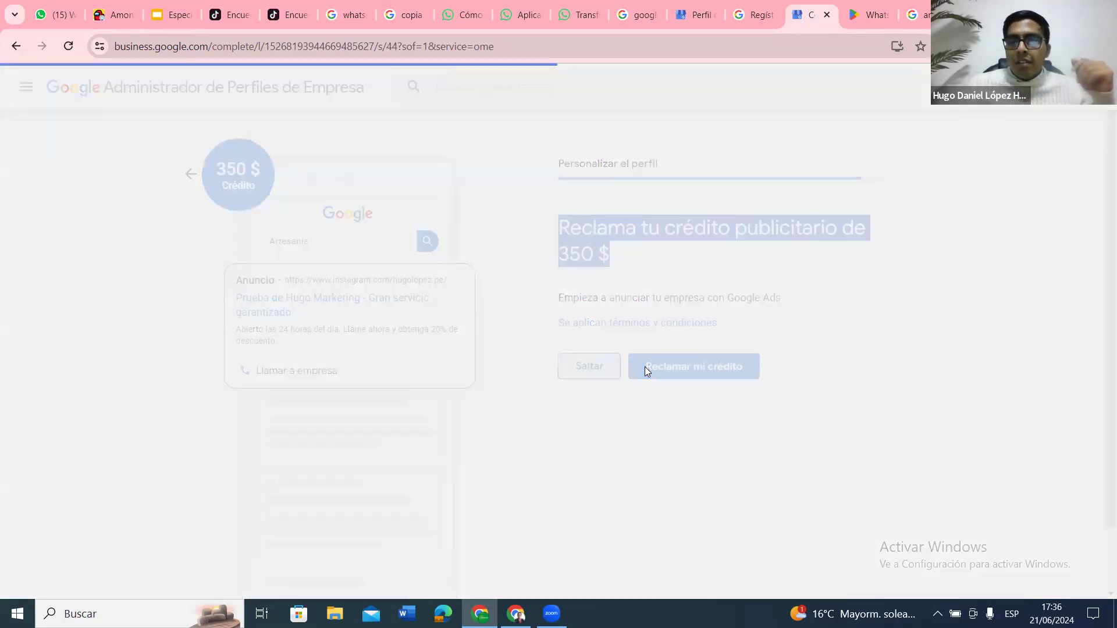
# - Skip the Google Workspace offer and read the note about changes after verification
pyautogui.moveTo(582, 253); pyautogui.dragTo(754, 356)
pyautogui.scroll(-2, 754, 356)
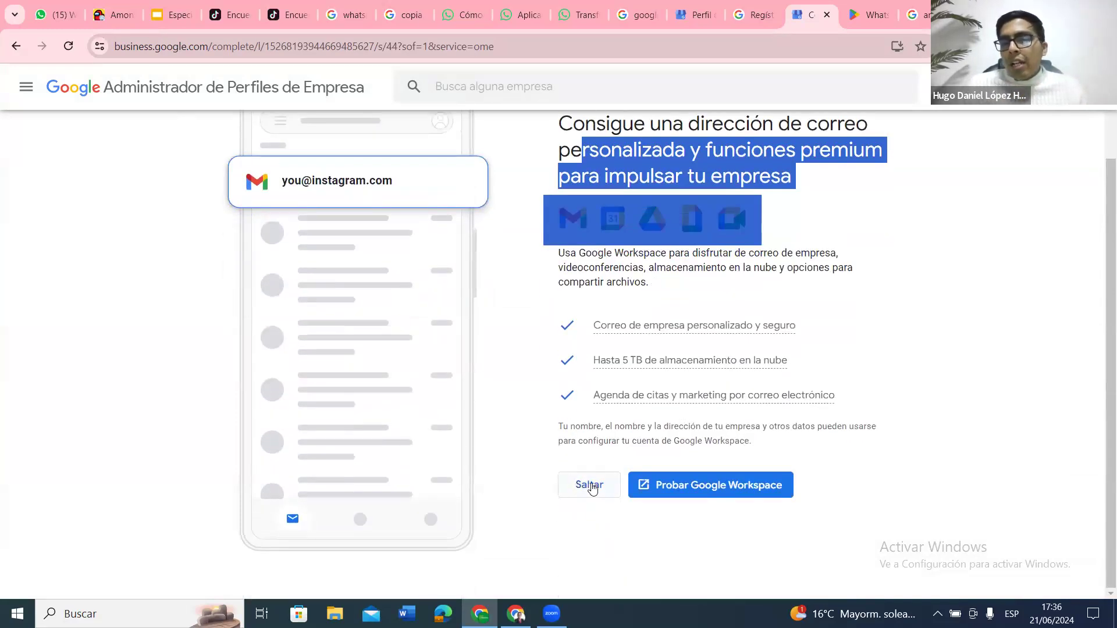
pyautogui.click(586, 486)
pyautogui.moveTo(558, 227); pyautogui.dragTo(828, 260)
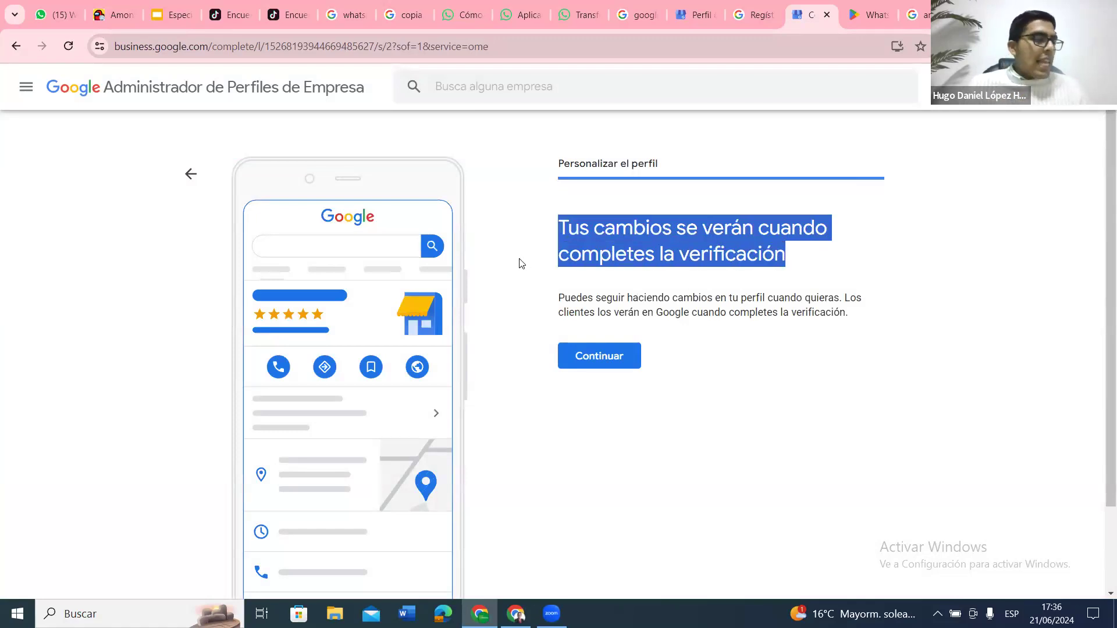
# - View the not-yet-visible Artesanías profile in Search, zoomed in, and start its verification
pyautogui.click(601, 356)
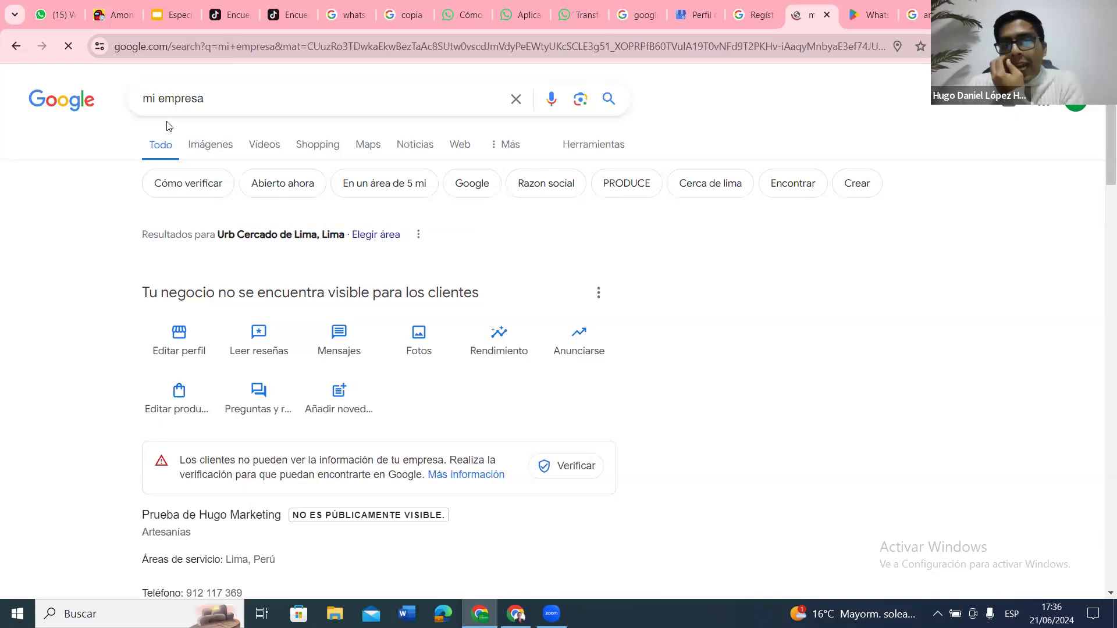
pyautogui.scroll(-1, 246, 240)
pyautogui.moveTo(159, 220); pyautogui.dragTo(500, 224)
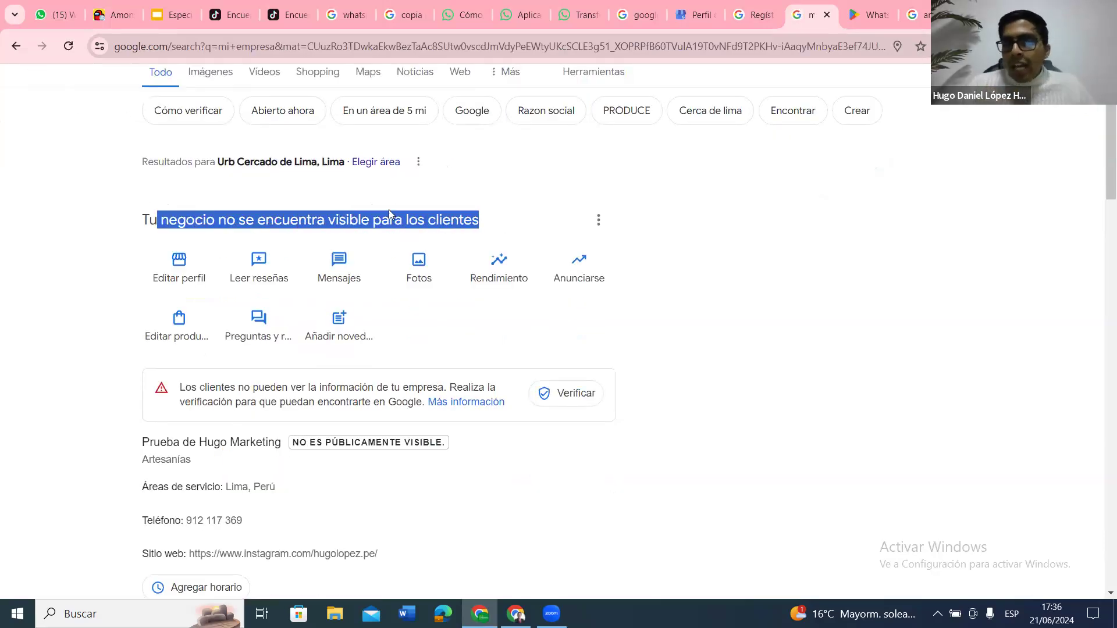
pyautogui.scroll(1, 485, 109)
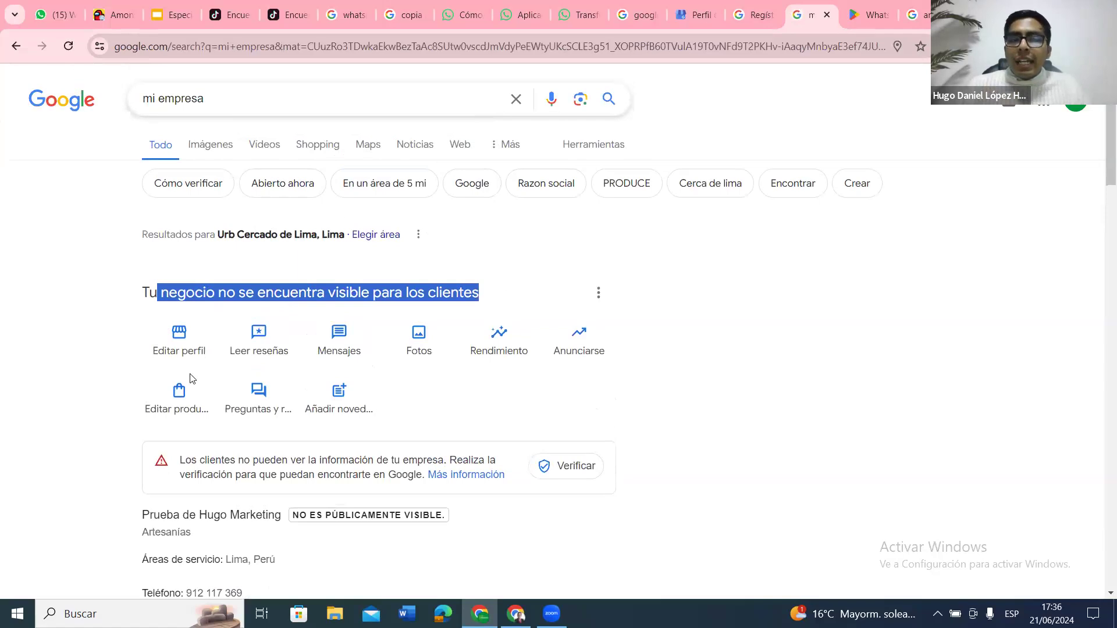
pyautogui.scroll(-2, 192, 379)
pyautogui.hotkey('ctrl', '+')
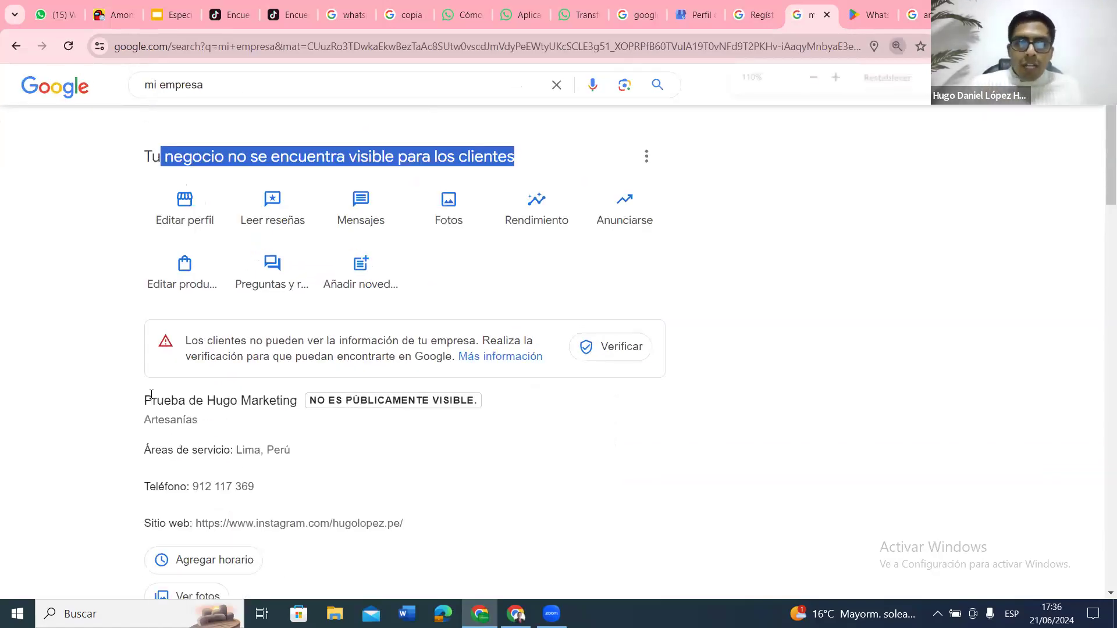
pyautogui.hotkey('ctrl', '+')
pyautogui.scroll(-3, 140, 347)
pyautogui.moveTo(120, 235); pyautogui.dragTo(525, 252)
pyautogui.moveTo(450, 230); pyautogui.dragTo(427, 255)
pyautogui.scroll(2, 297, 278)
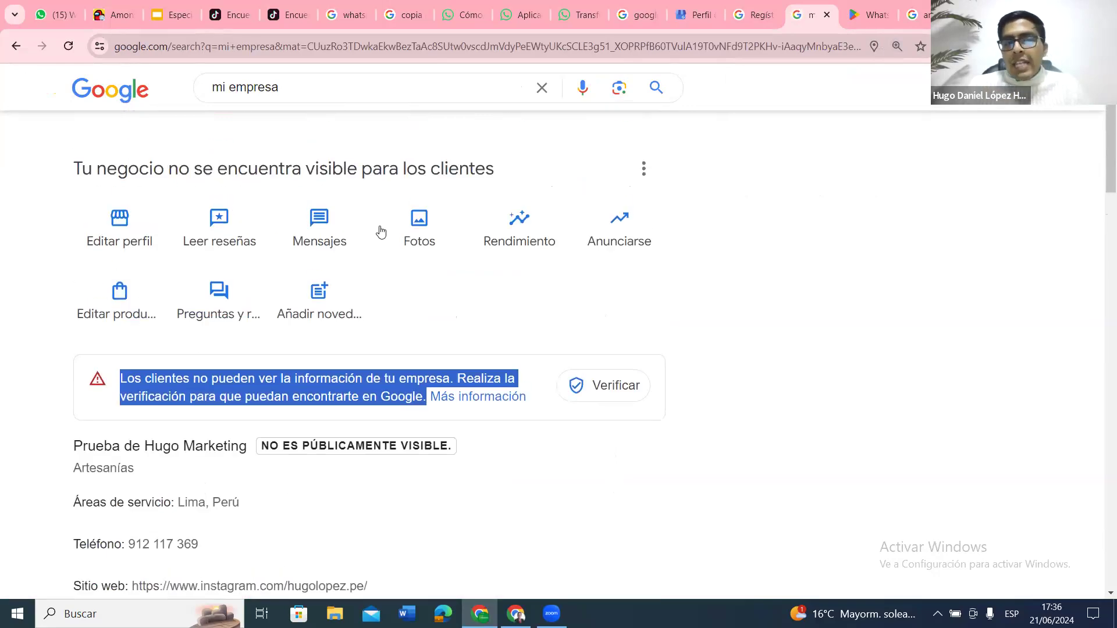
pyautogui.click(591, 394)
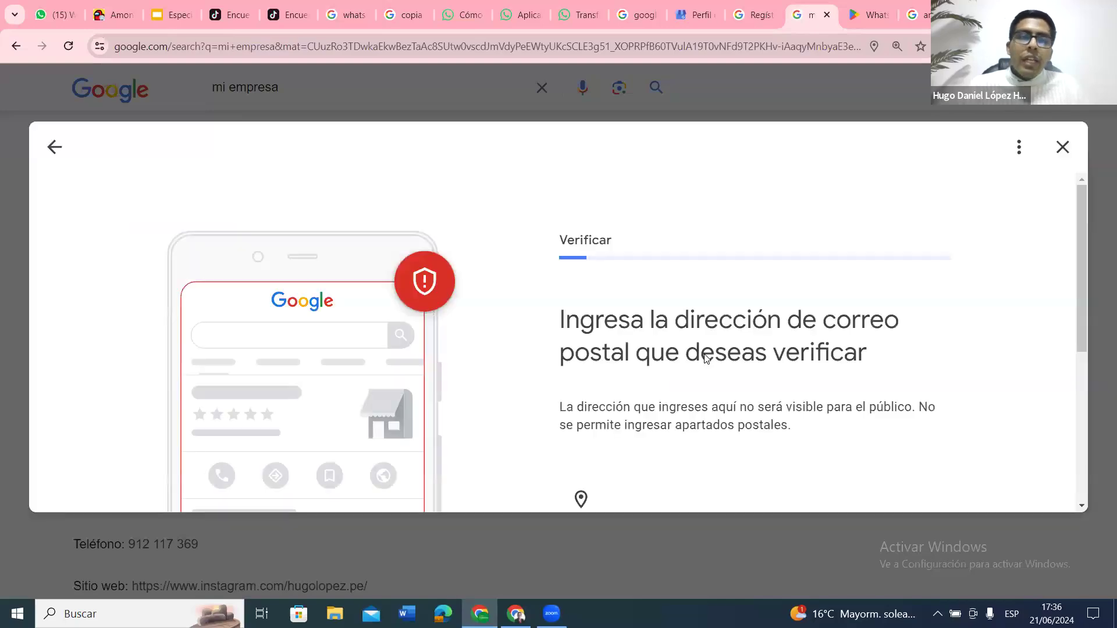
# - Zoom the page out and back to normal while scrolling through the address-verification form
pyautogui.scroll(-5, 705, 356)
pyautogui.hotkey('ctrl', '-')
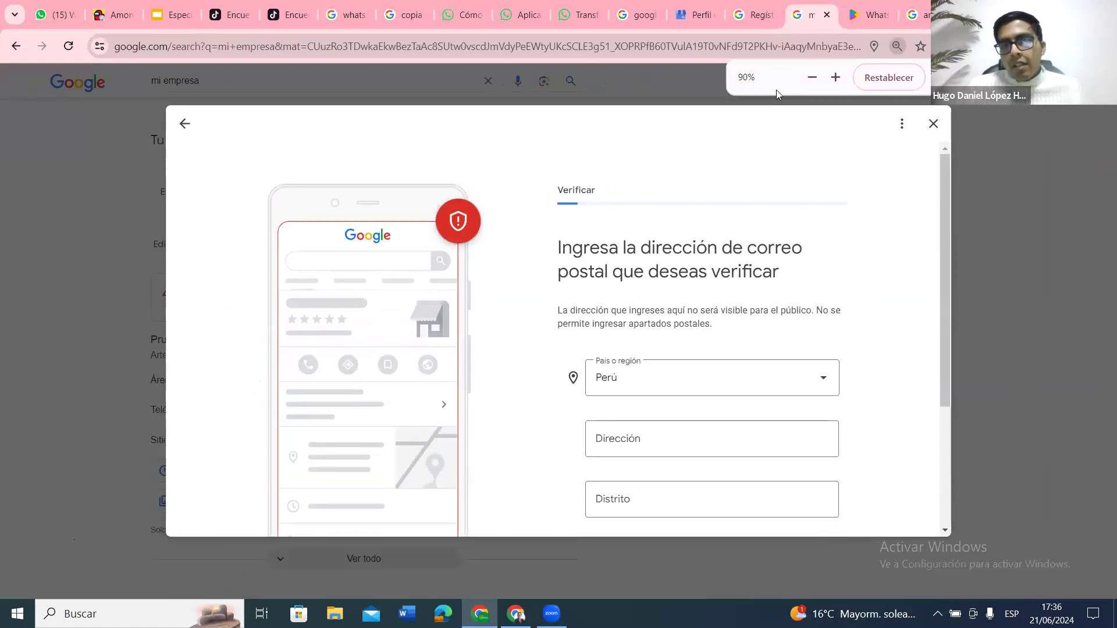
pyautogui.hotkey('ctrl', '+')
pyautogui.scroll(-1, 728, 217)
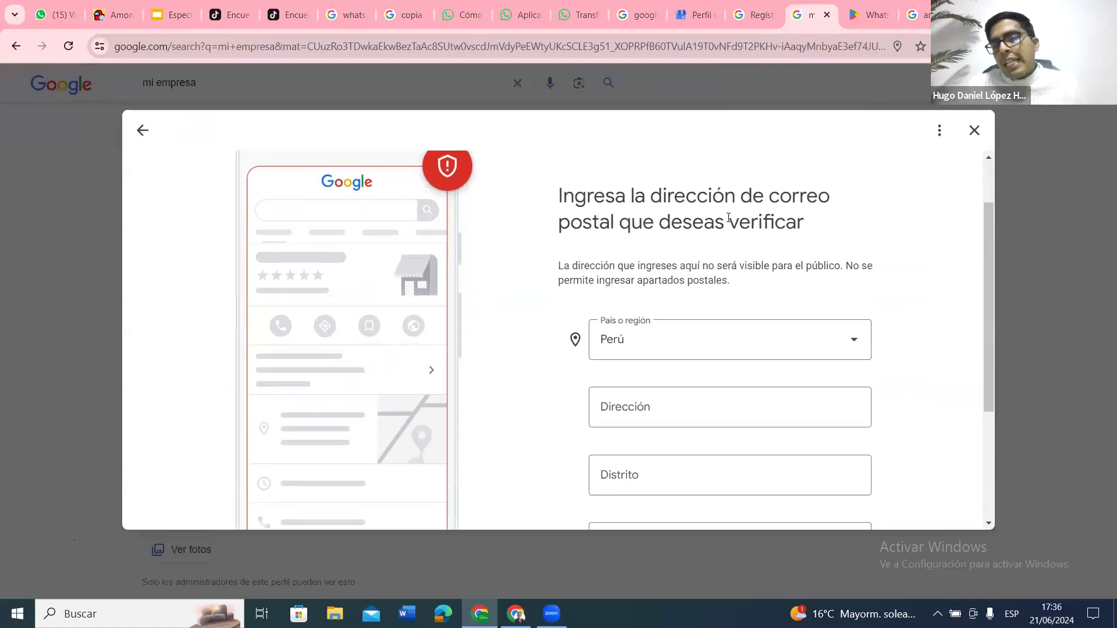
pyautogui.scroll(-3, 700, 335)
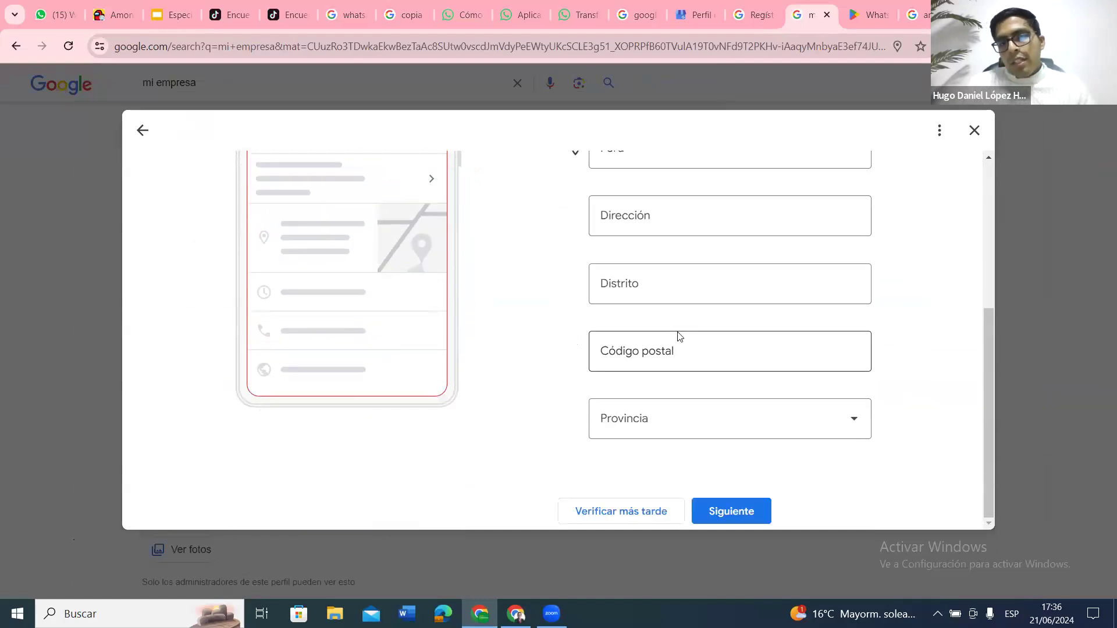
pyautogui.scroll(5, 680, 326)
pyautogui.scroll(-1, 645, 349)
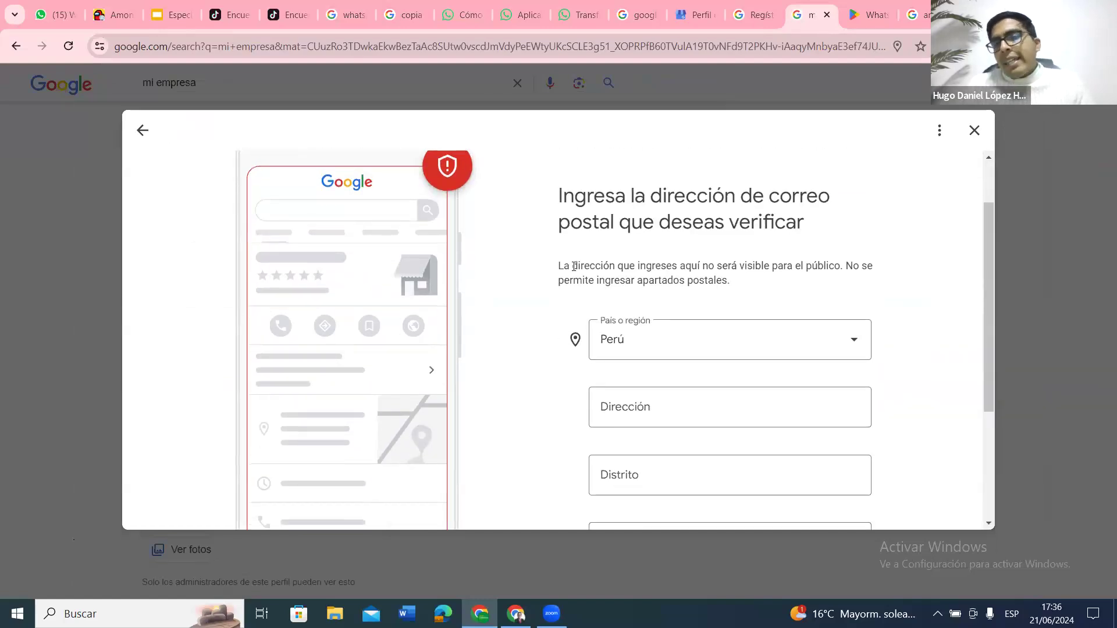
pyautogui.scroll(-1, 576, 276)
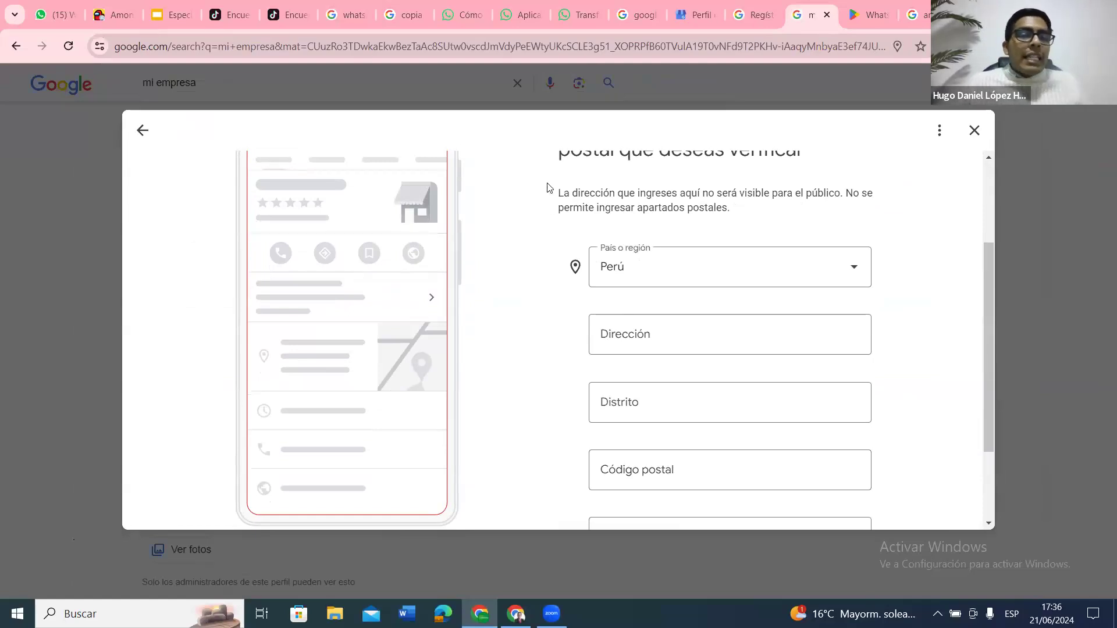
# - Select the address privacy note in the verification form
pyautogui.moveTo(558, 189); pyautogui.dragTo(750, 210)
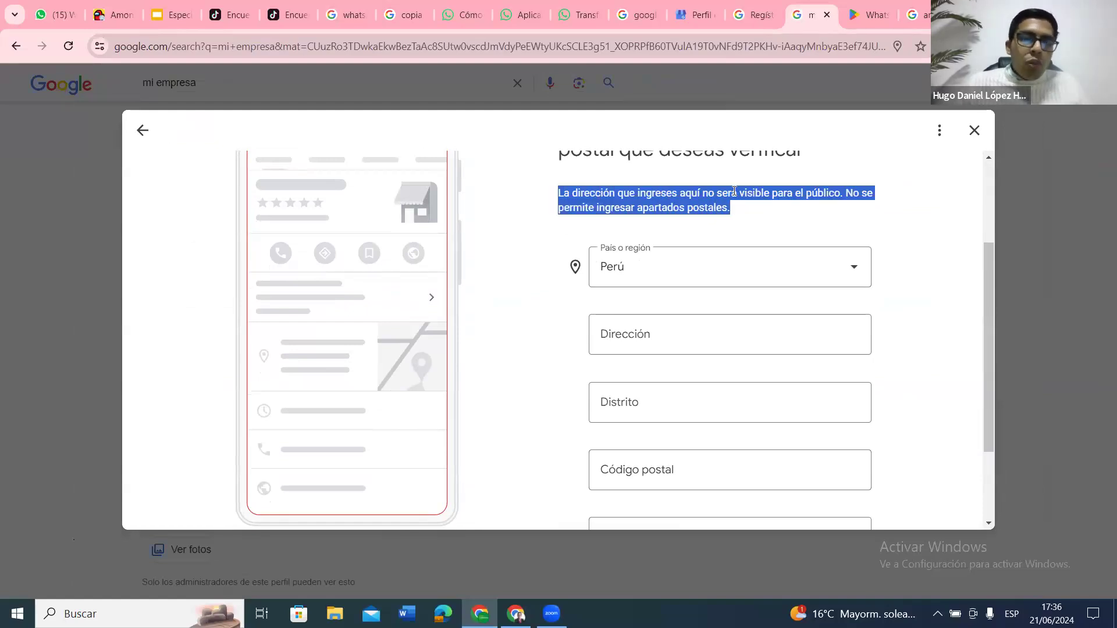
pyautogui.click(799, 194)
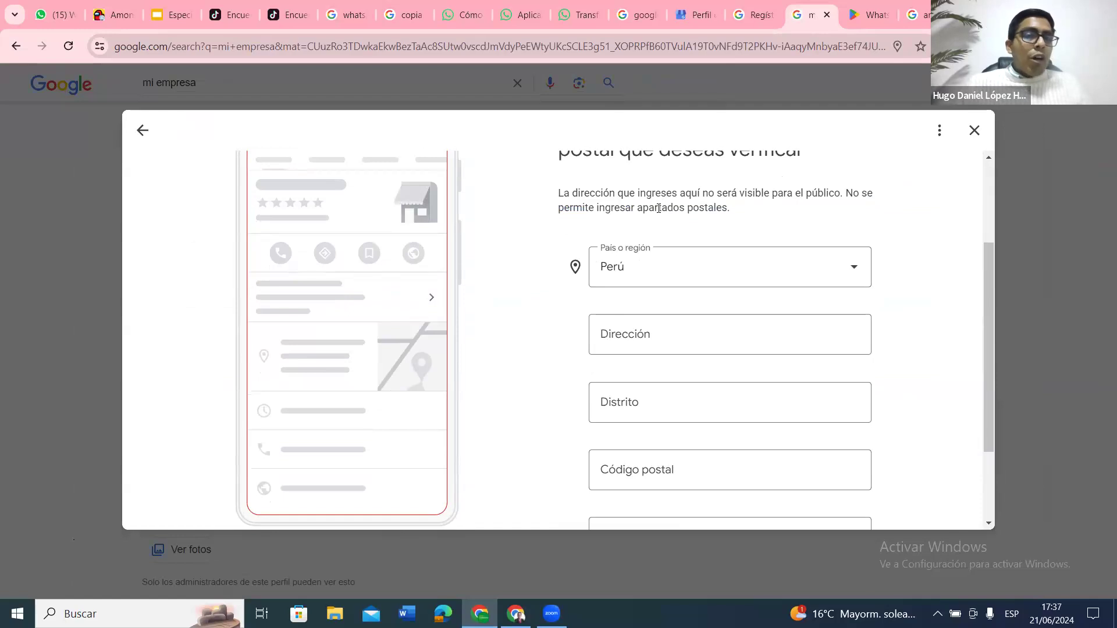
pyautogui.tripleClick(682, 211)
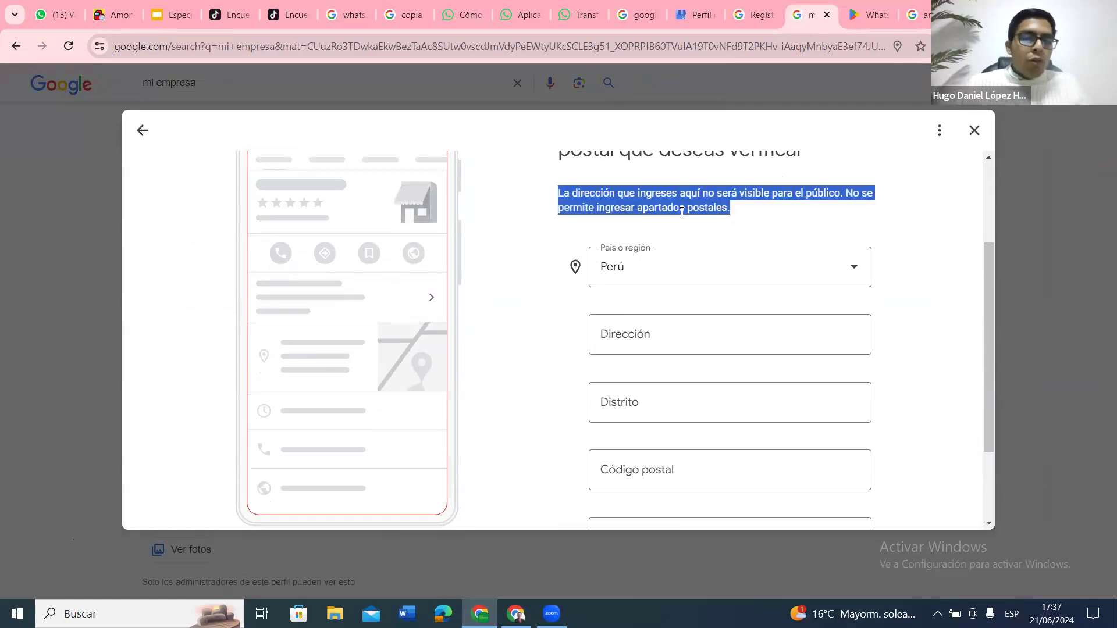
pyautogui.scroll(-2, 686, 233)
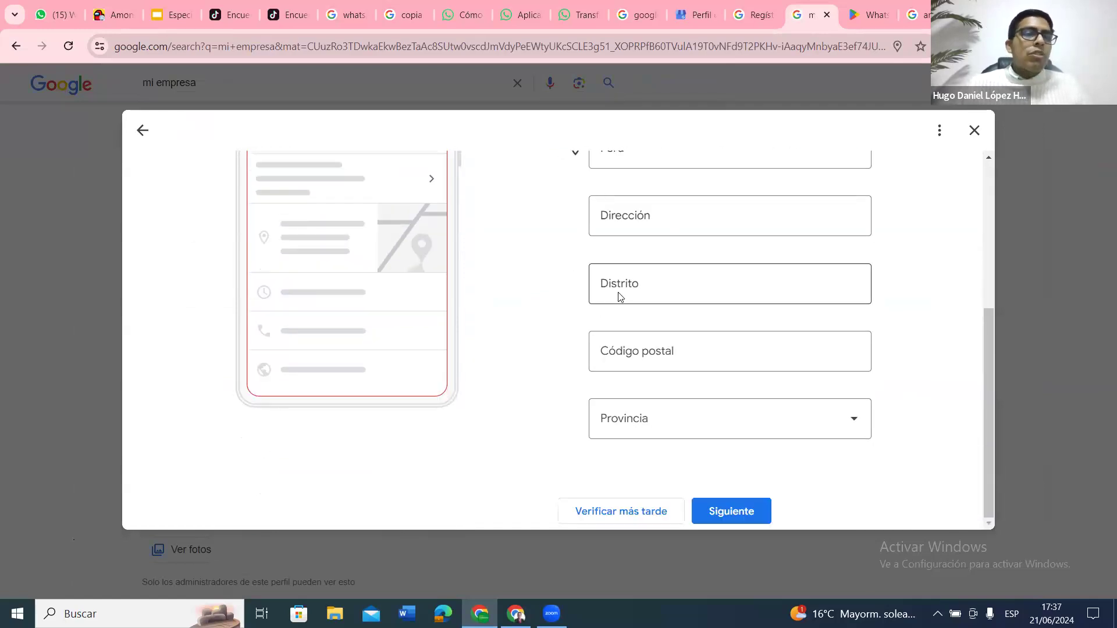
pyautogui.scroll(1, 622, 283)
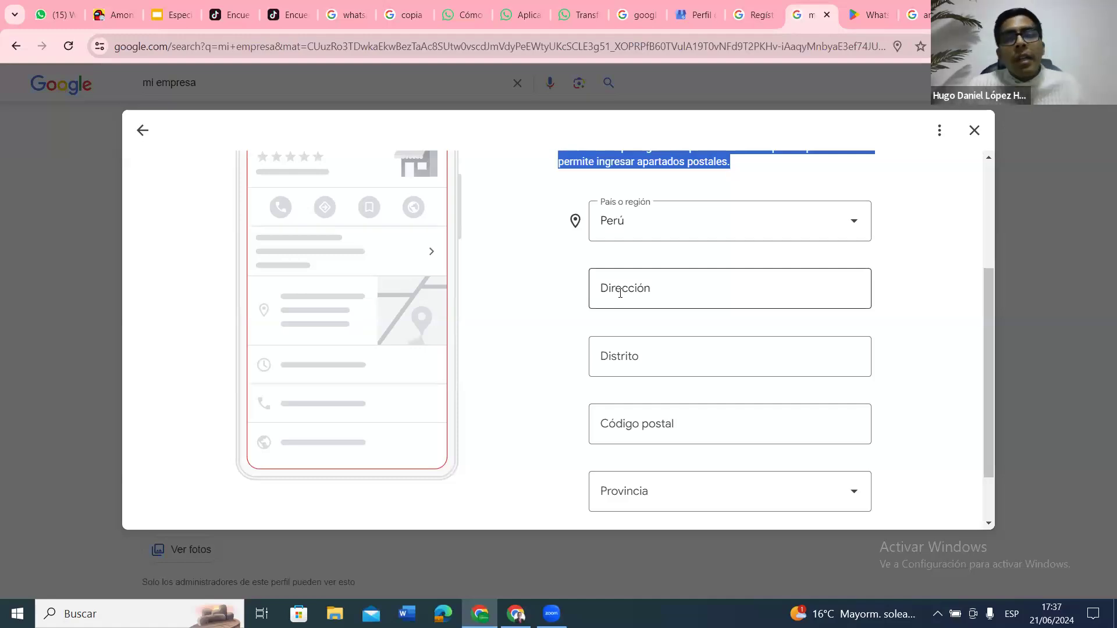
pyautogui.scroll(-1, 620, 295)
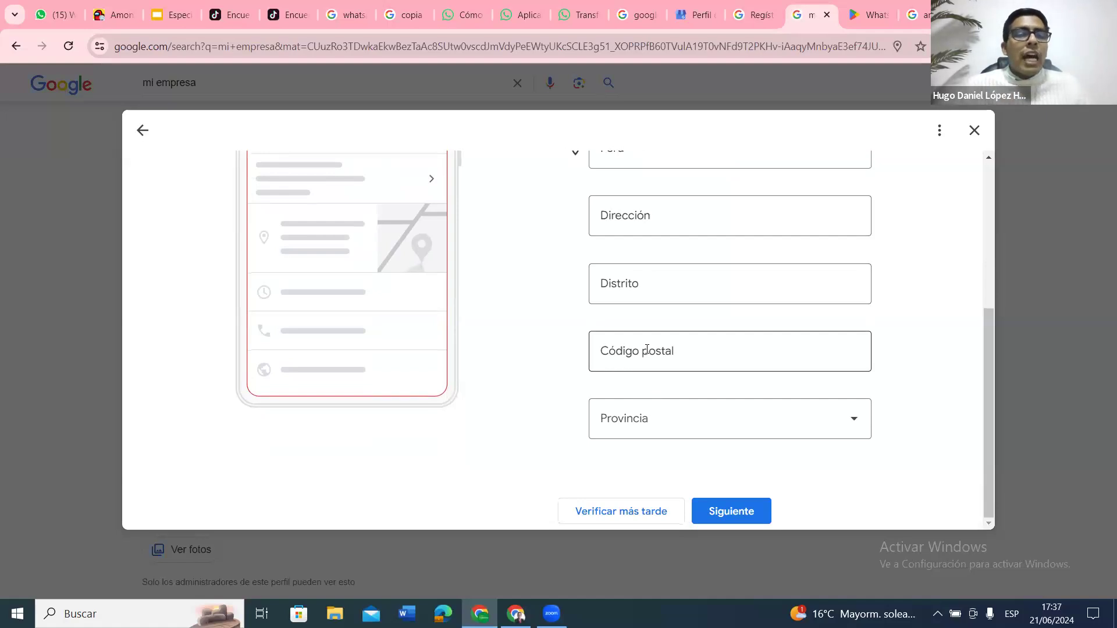
# - In the artesanias en lima tab, search 'GOOGLE MAPS' and open Google Maps
pyautogui.hotkey('ctrl', 'Tab')
pyautogui.hotkey('ctrl', 'Tab')
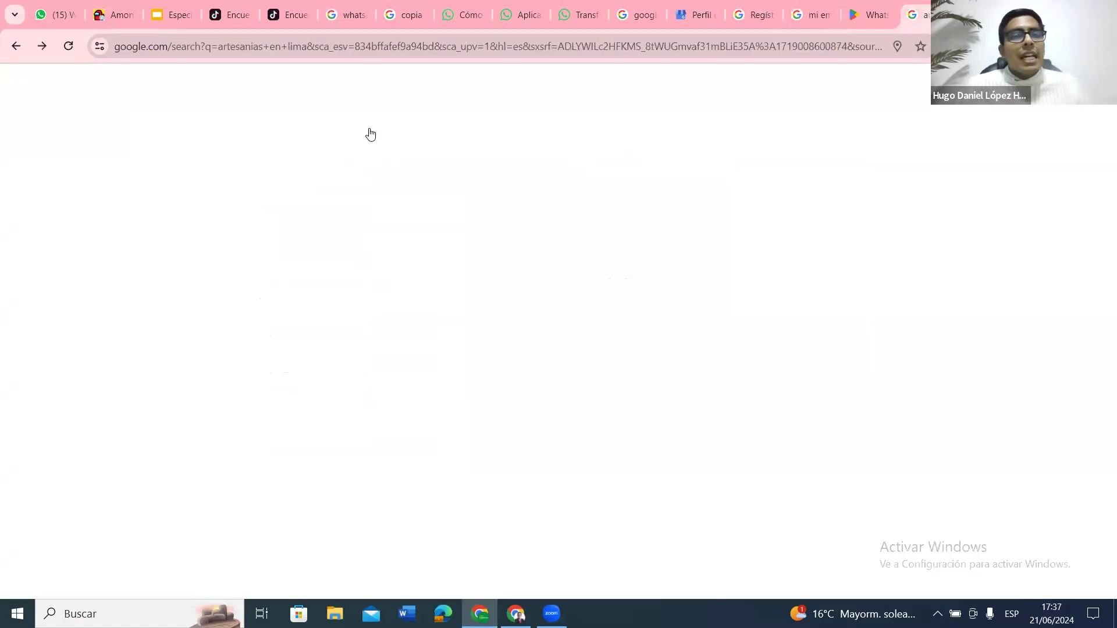
pyautogui.moveTo(294, 104); pyautogui.dragTo(17, 107)
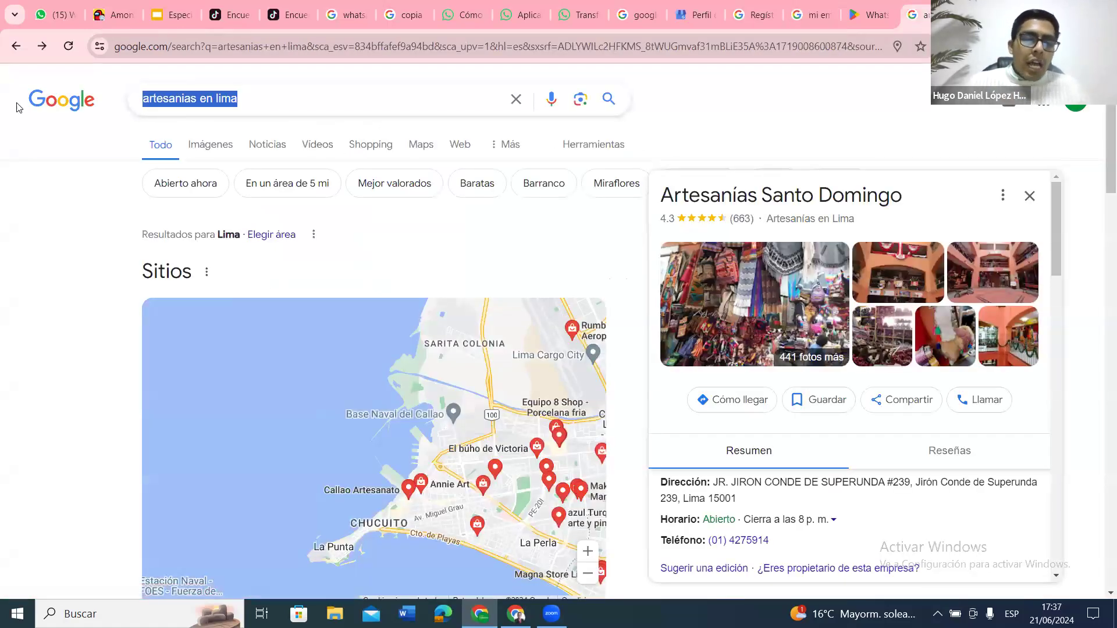
pyautogui.write('GOOGLE MAPS')
pyautogui.press('Return')
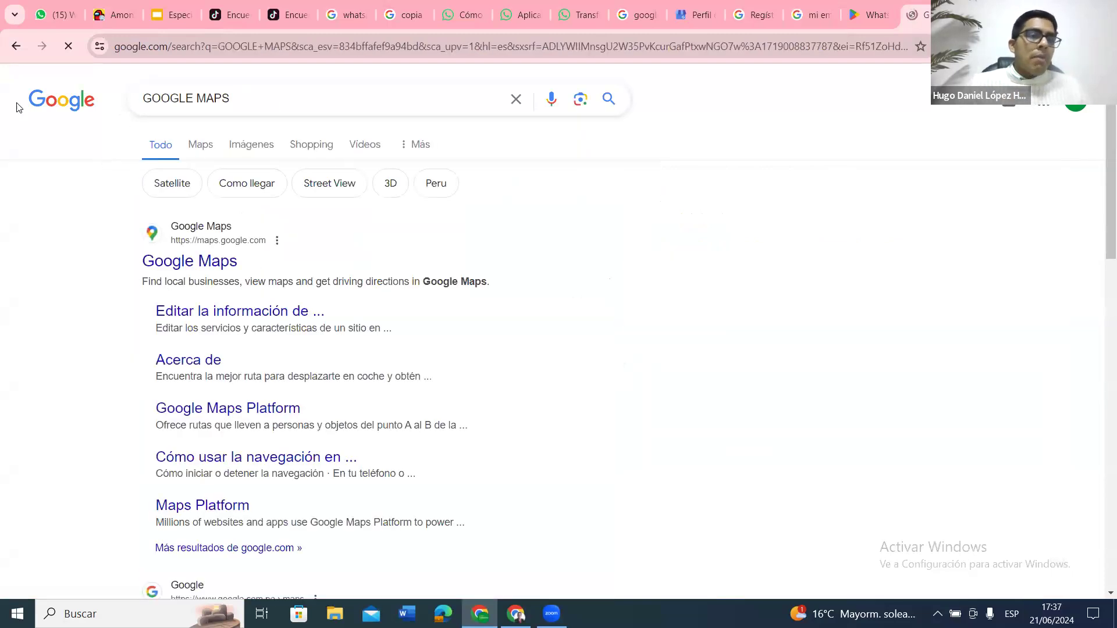
pyautogui.click(214, 149)
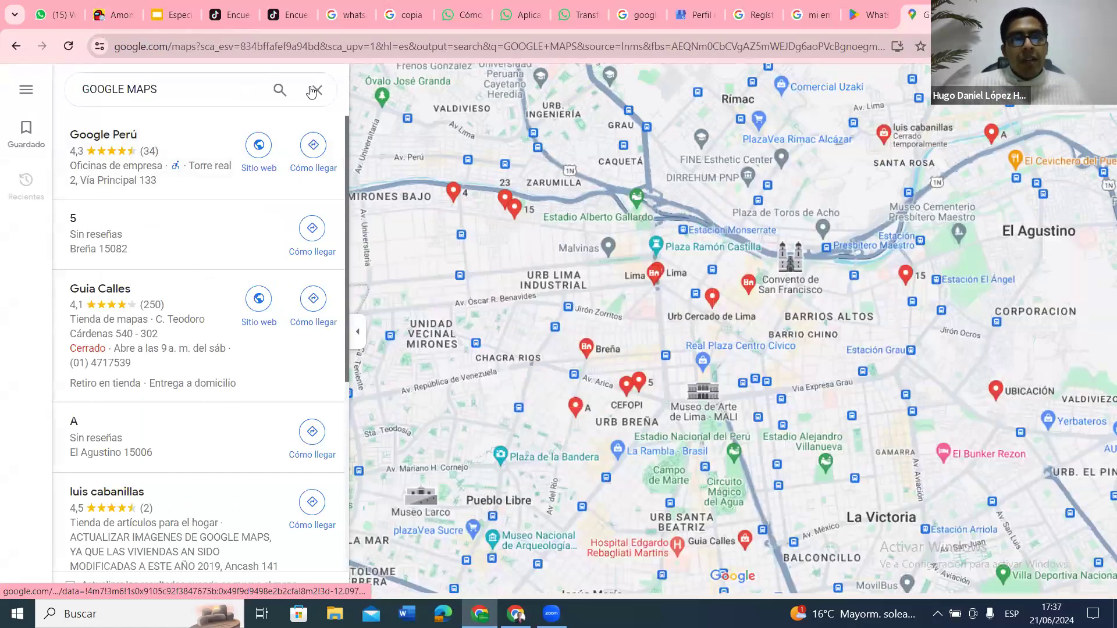
# - Zoom the map into Breña and open the Urb Chacra Colorada place details
pyautogui.click(315, 90)
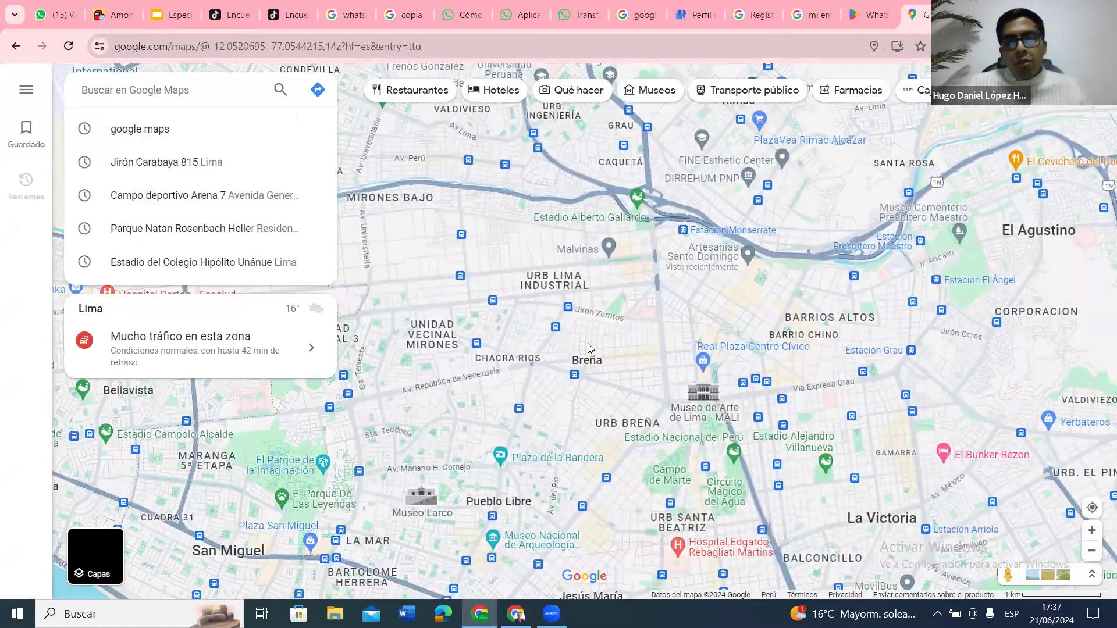
pyautogui.scroll(5, 566, 313)
pyautogui.scroll(-2, 570, 307)
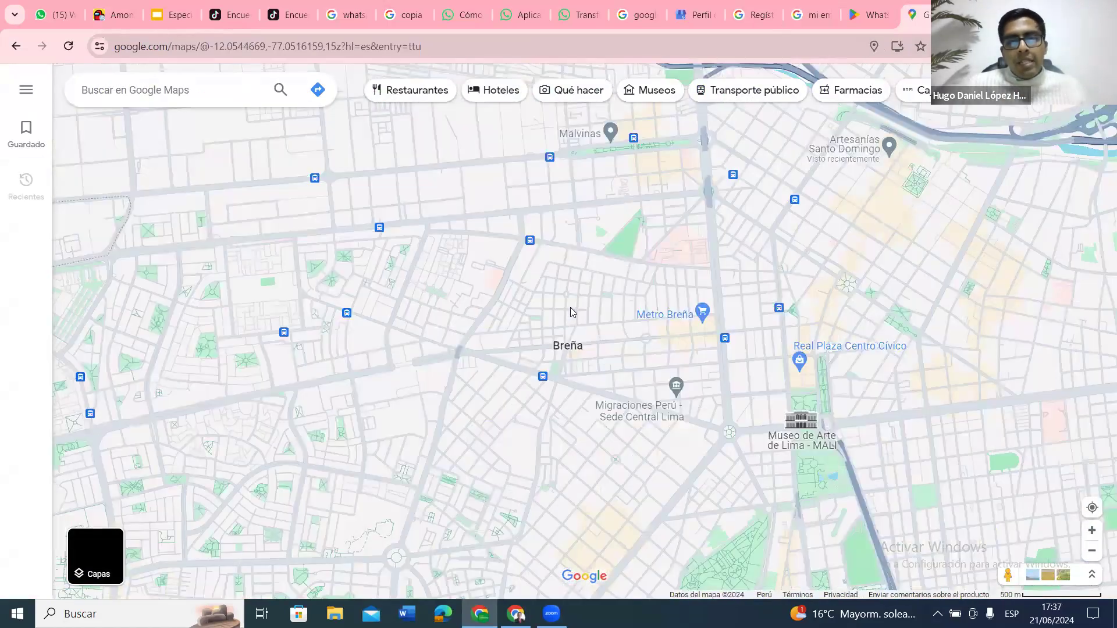
pyautogui.scroll(1, 570, 307)
pyautogui.scroll(-1, 617, 327)
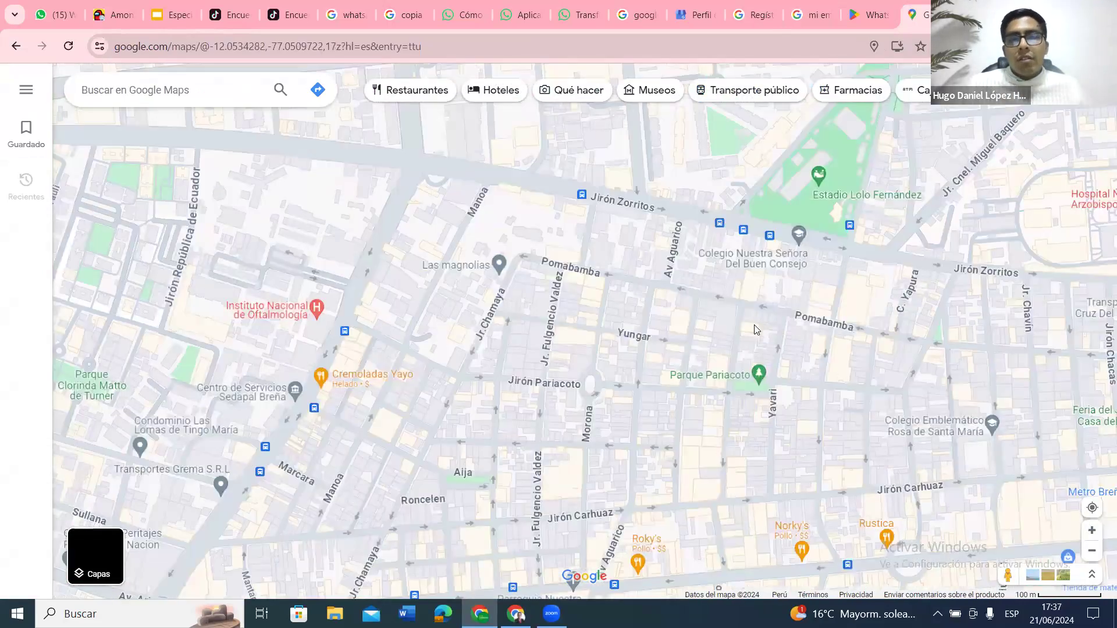
pyautogui.moveTo(754, 325); pyautogui.dragTo(548, 327)
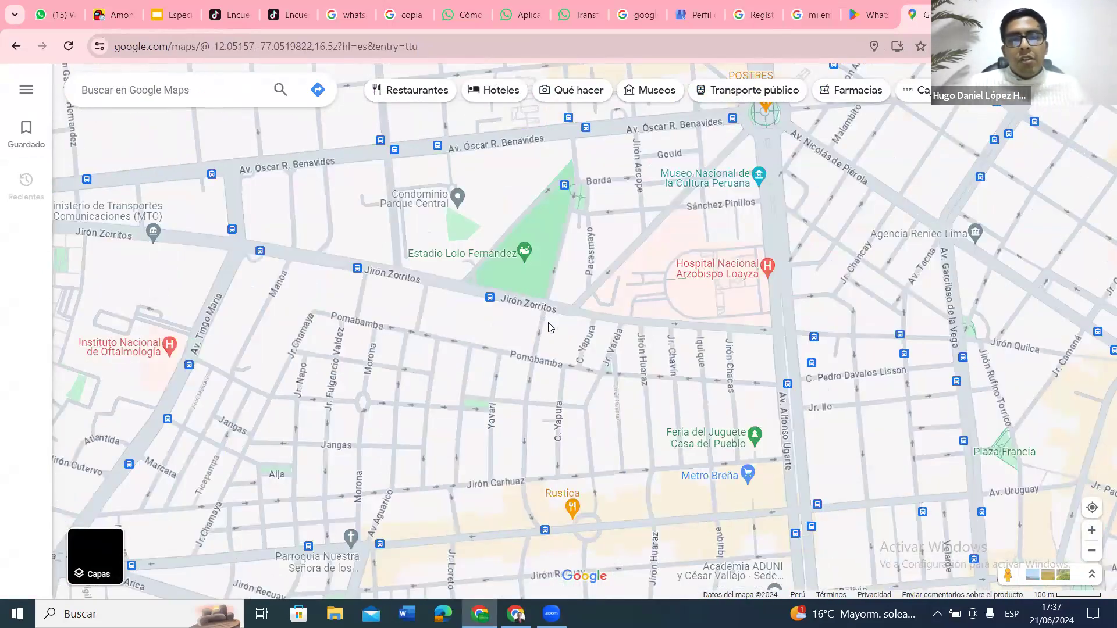
pyautogui.scroll(4, 547, 324)
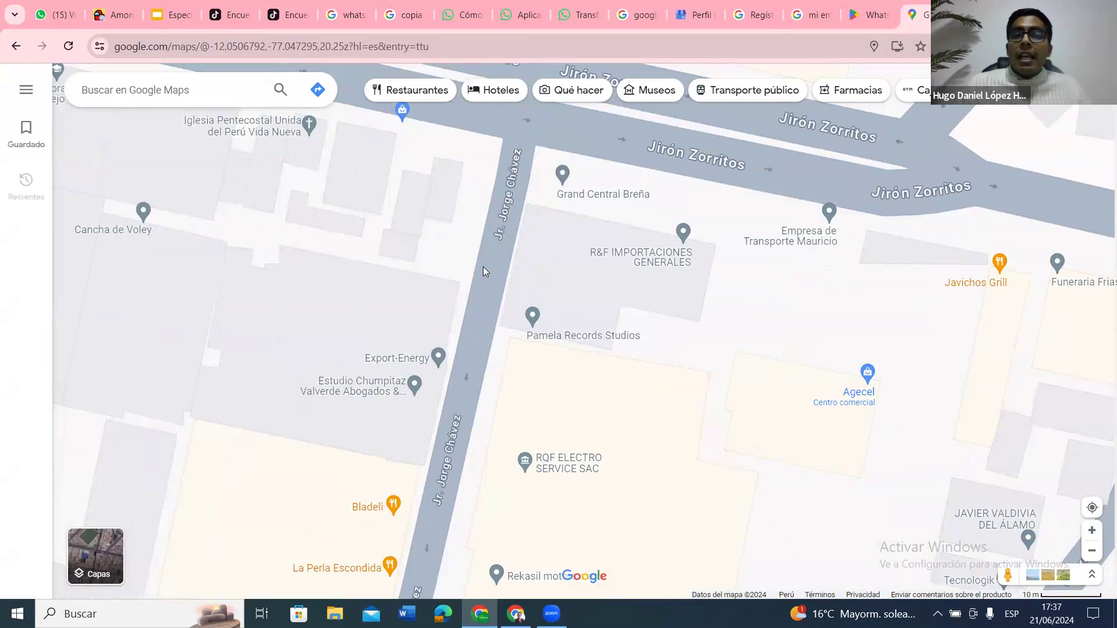
pyautogui.click(483, 271)
pyautogui.click(573, 541)
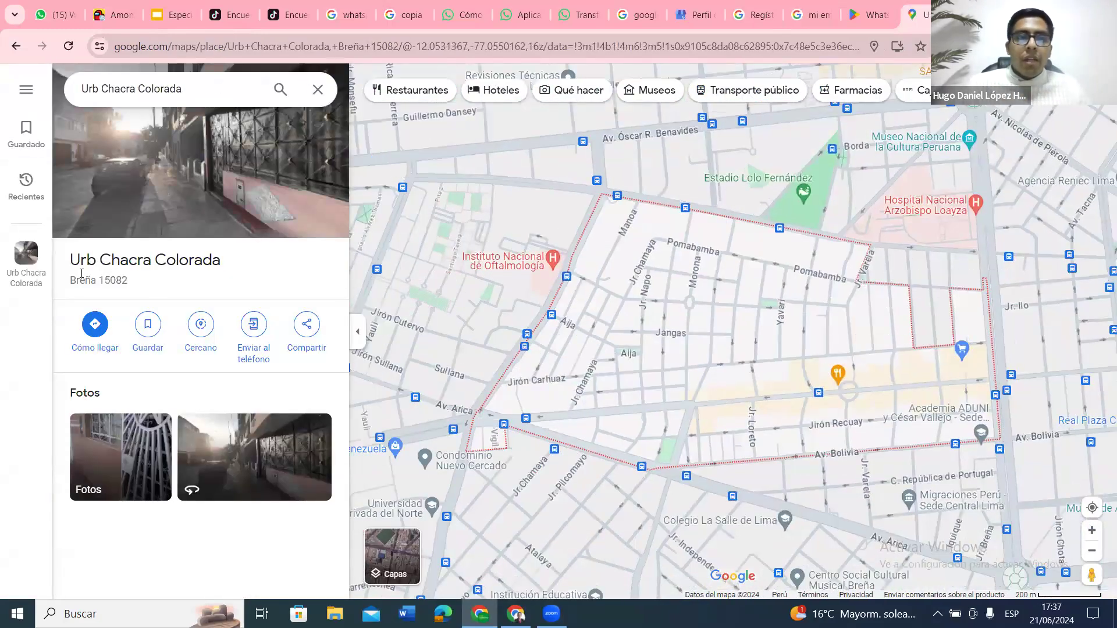
# - Select the place name Urb Chacra Colorada and the postal code 15082
pyautogui.tripleClick(229, 264)
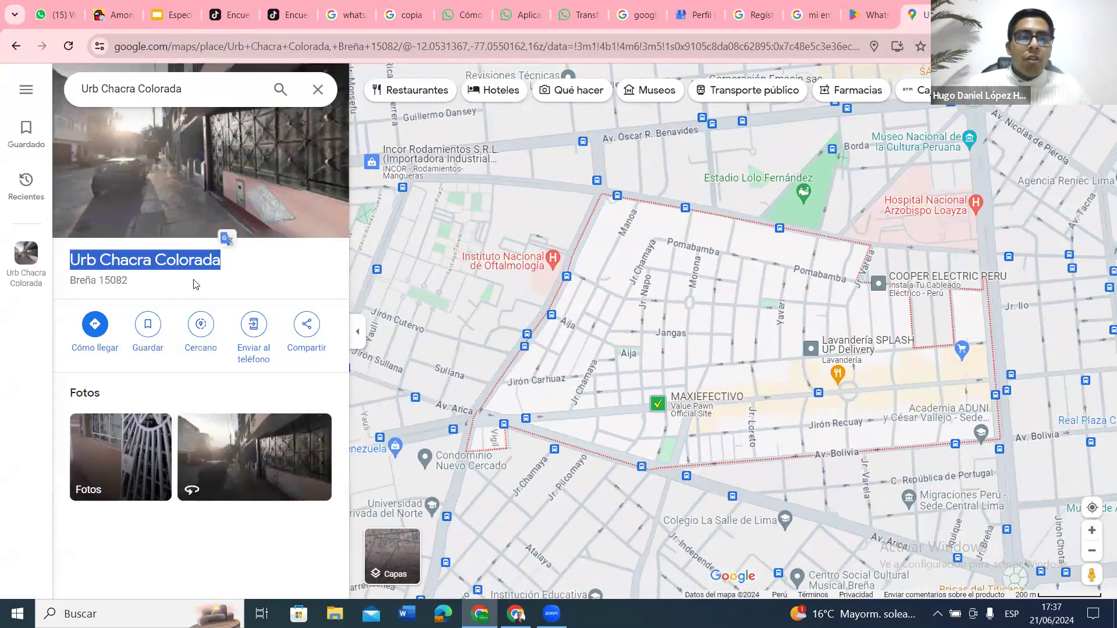
pyautogui.click(93, 280)
pyautogui.moveTo(100, 283); pyautogui.dragTo(125, 283)
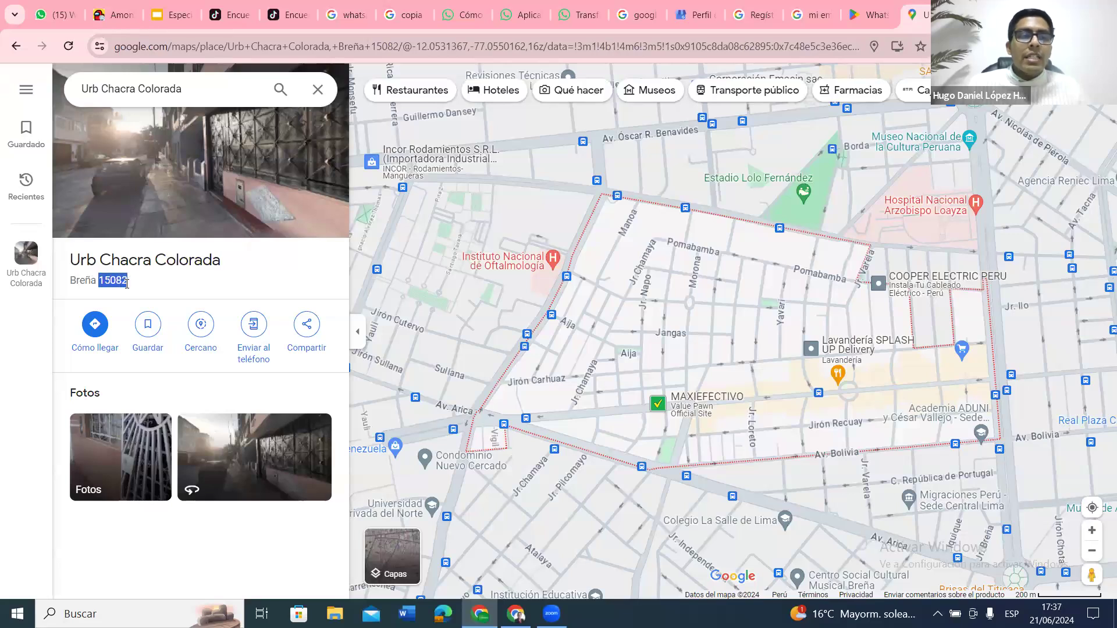
pyautogui.tripleClick(113, 259)
pyautogui.hotkey('ctrl', 'c')
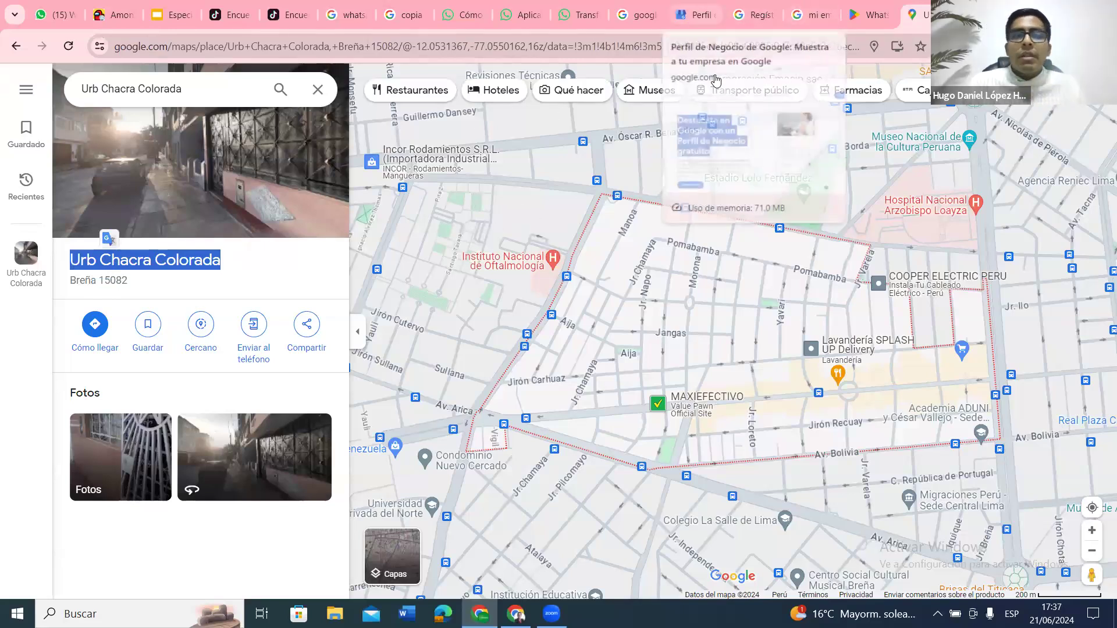
# - Paste Urb Chacra Colorada into the Dirección field of the business address form
pyautogui.click(696, 14)
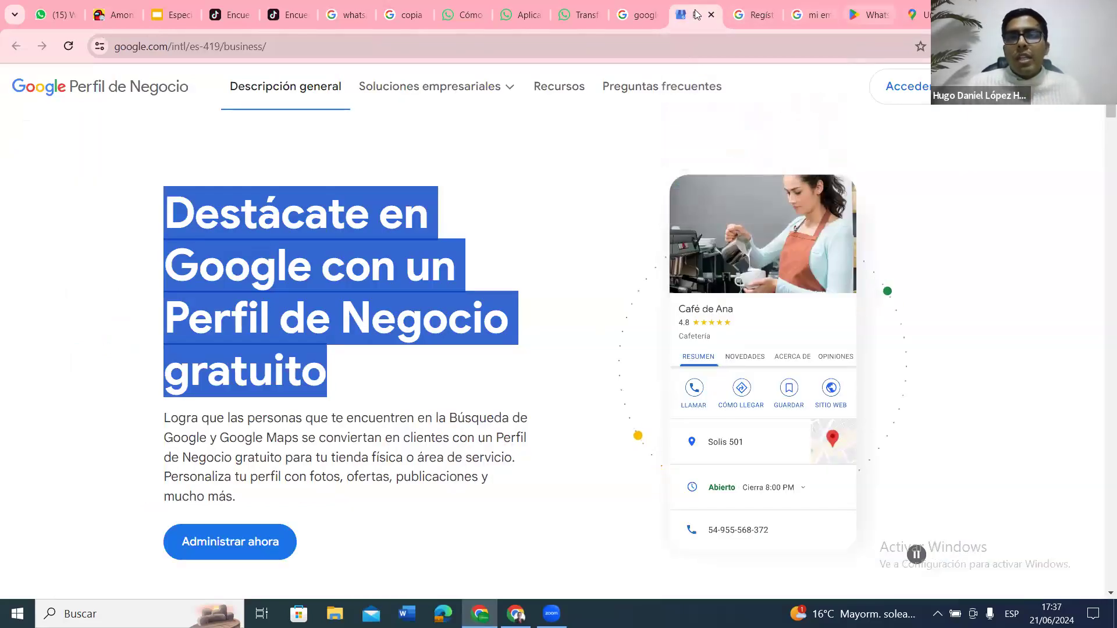
pyautogui.hotkey('ctrl', 'Tab')
pyautogui.hotkey('ctrl', 'Tab')
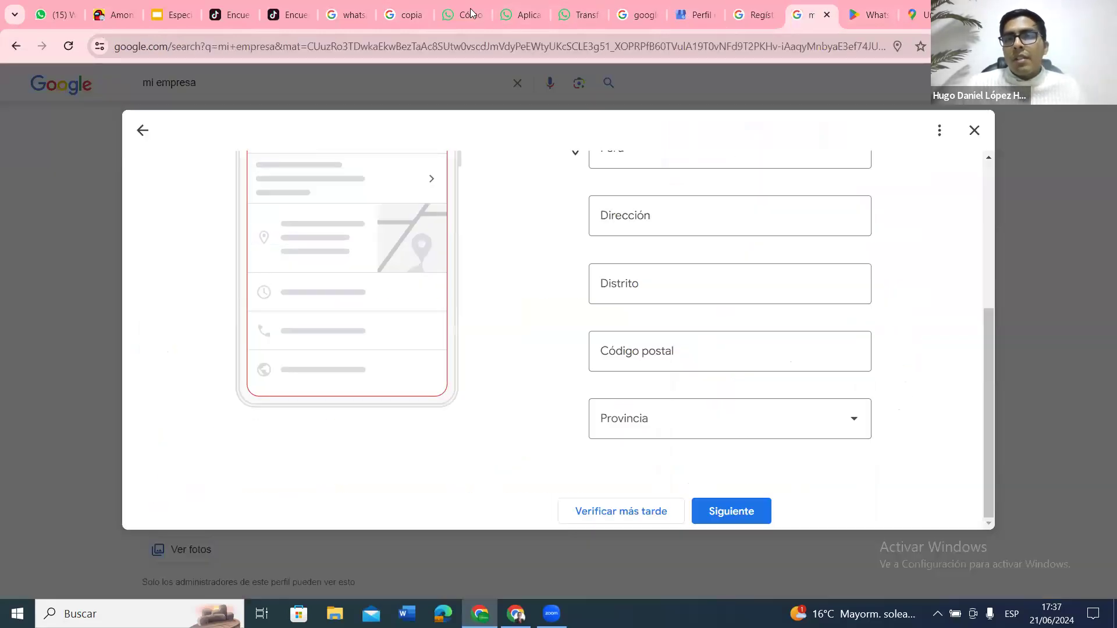
pyautogui.scroll(2, 644, 201)
pyautogui.click(622, 288)
pyautogui.hotkey('ctrl', 'v')
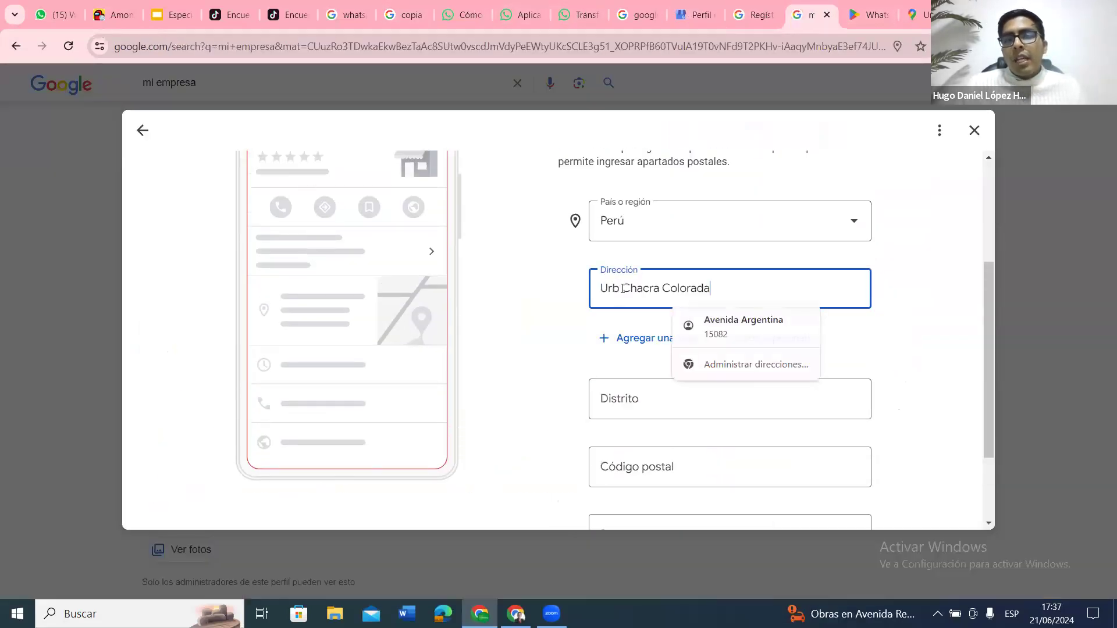
pyautogui.click(901, 317)
pyautogui.scroll(-2, 805, 336)
# - Enter Breña as the district
pyautogui.click(637, 291)
pyautogui.write('b')
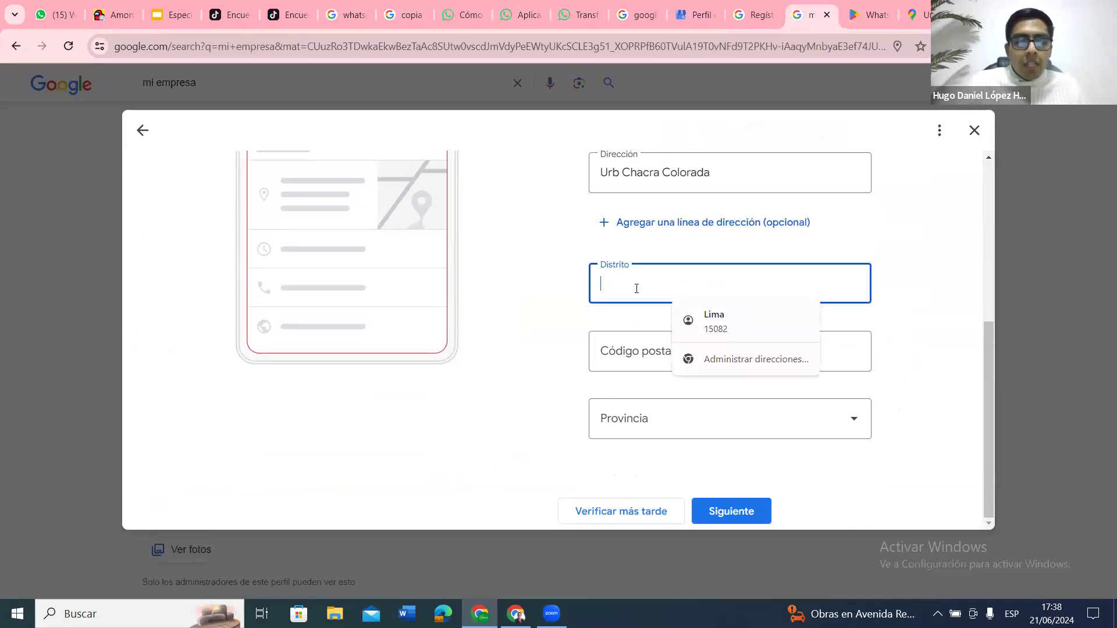
pyautogui.press('capslock')
pyautogui.write('REÑA')
pyautogui.press('BackSpace')
pyautogui.press('BackSpace')
pyautogui.press('BackSpace')
pyautogui.press('BackSpace')
pyautogui.press('BackSpace')
pyautogui.write('B')
pyautogui.press('capslock')
pyautogui.write('reña')
# - Enter 15082 as the postal code
pyautogui.hotkey('ctrl', 'Tab')
pyautogui.hotkey('ctrl', 'Tab')
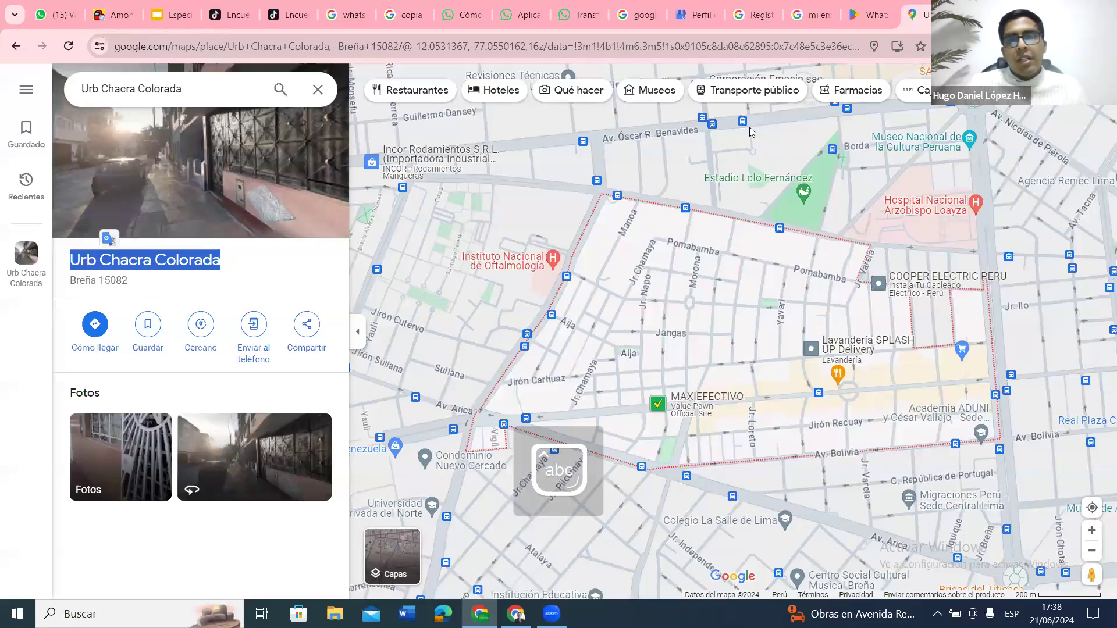
pyautogui.click(819, 14)
pyautogui.click(655, 336)
pyautogui.write('15082')
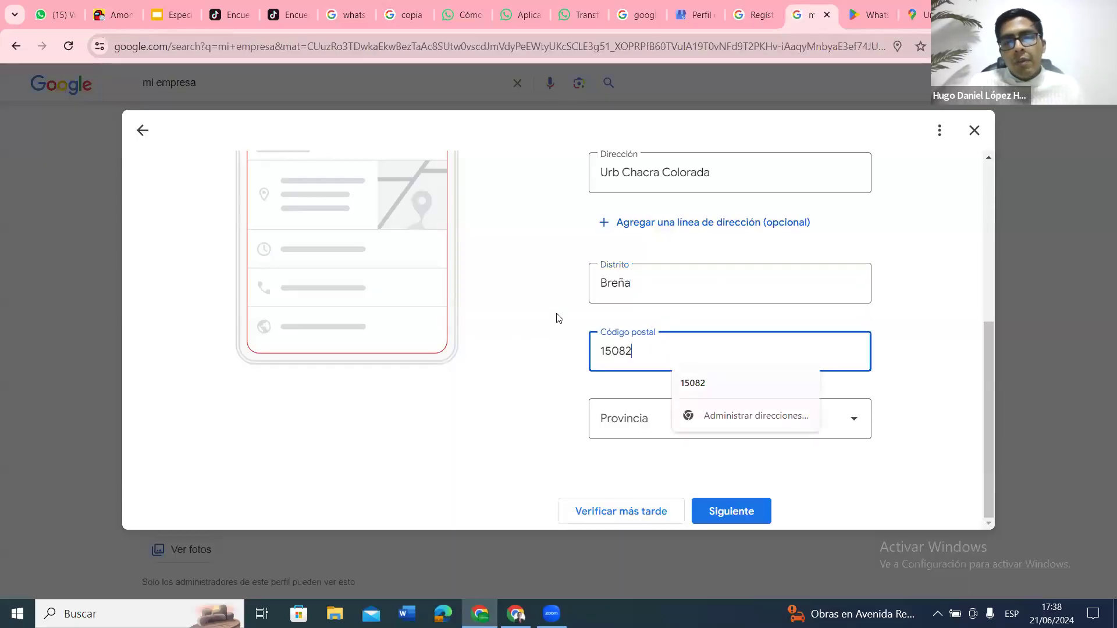
pyautogui.click(900, 301)
# - Choose Municipalidad Metropolitana de Lima as the province and submit the address with Siguiente
pyautogui.click(673, 424)
pyautogui.scroll(-5, 720, 314)
pyautogui.scroll(5, 675, 364)
pyautogui.scroll(-3, 678, 366)
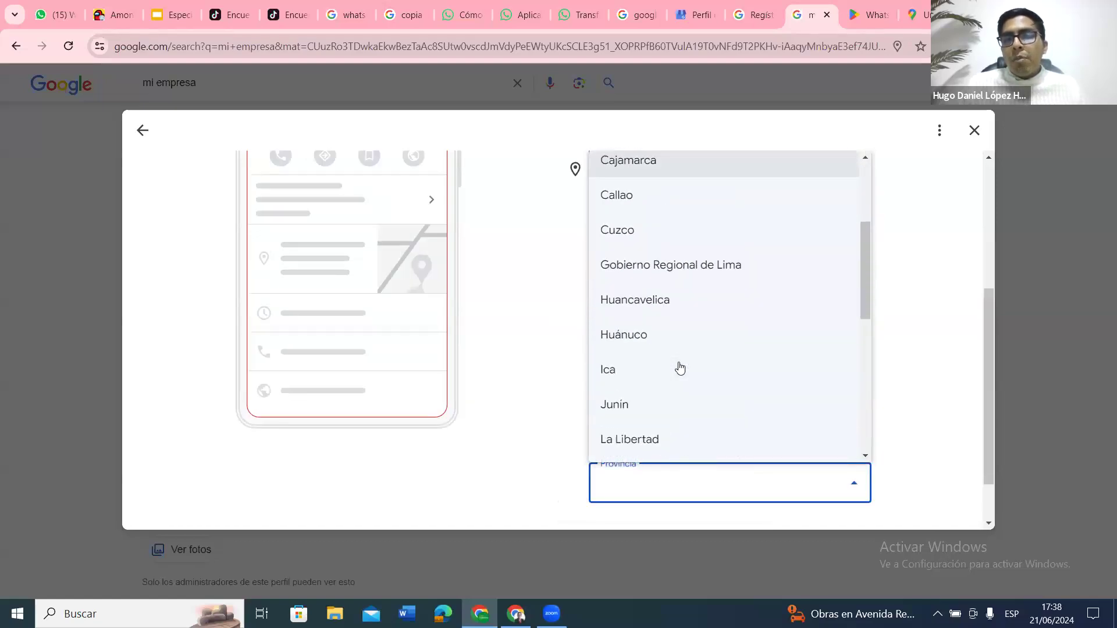
pyautogui.scroll(-5, 680, 368)
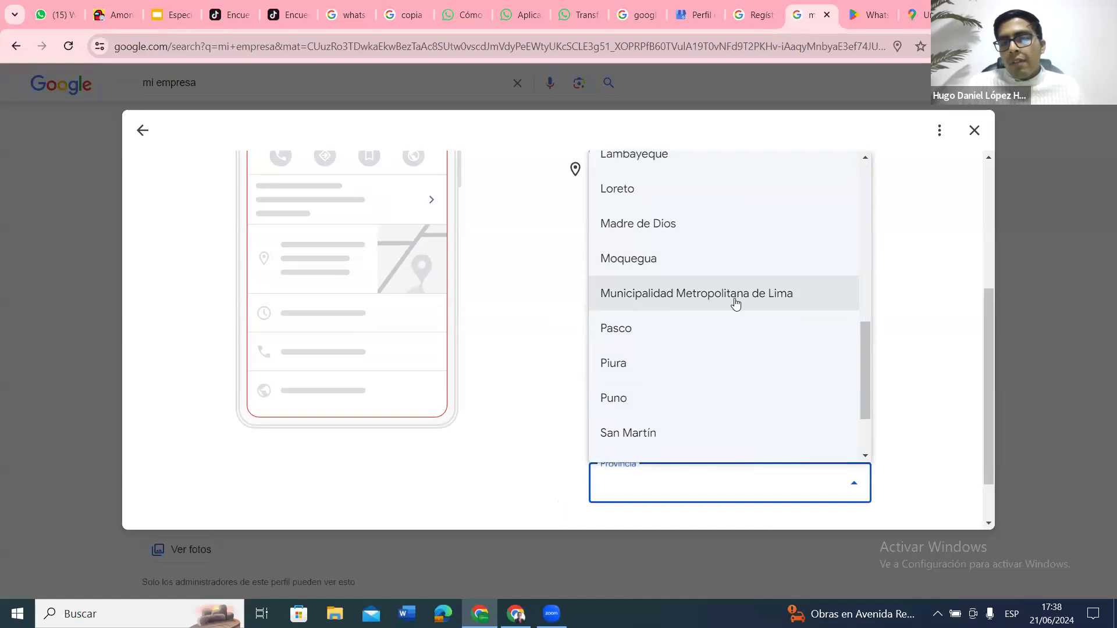
pyautogui.click(735, 303)
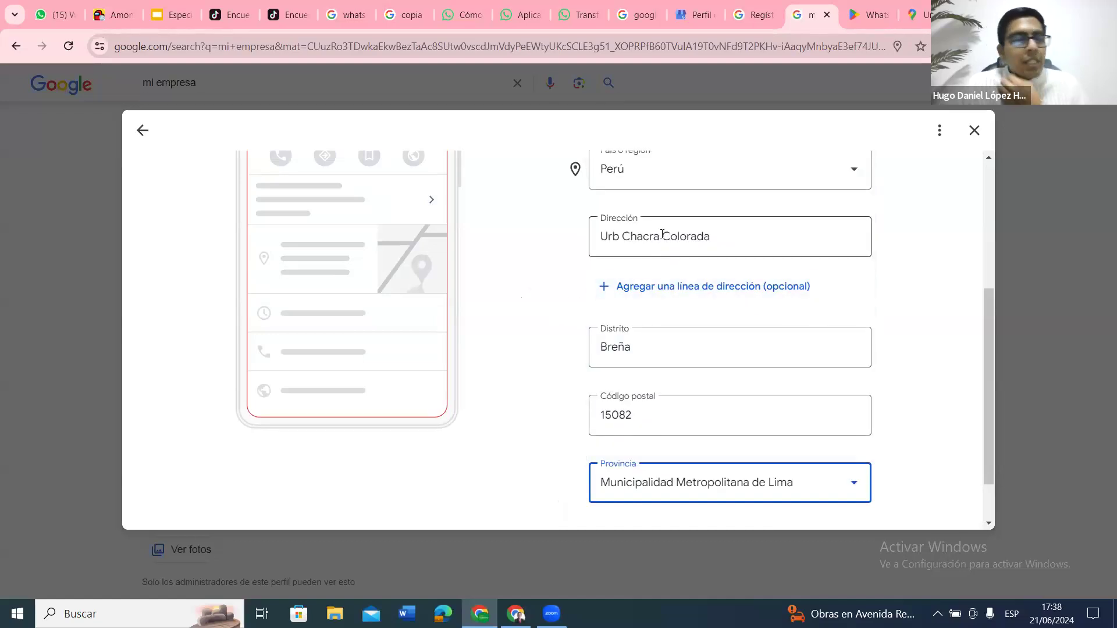
pyautogui.click(641, 489)
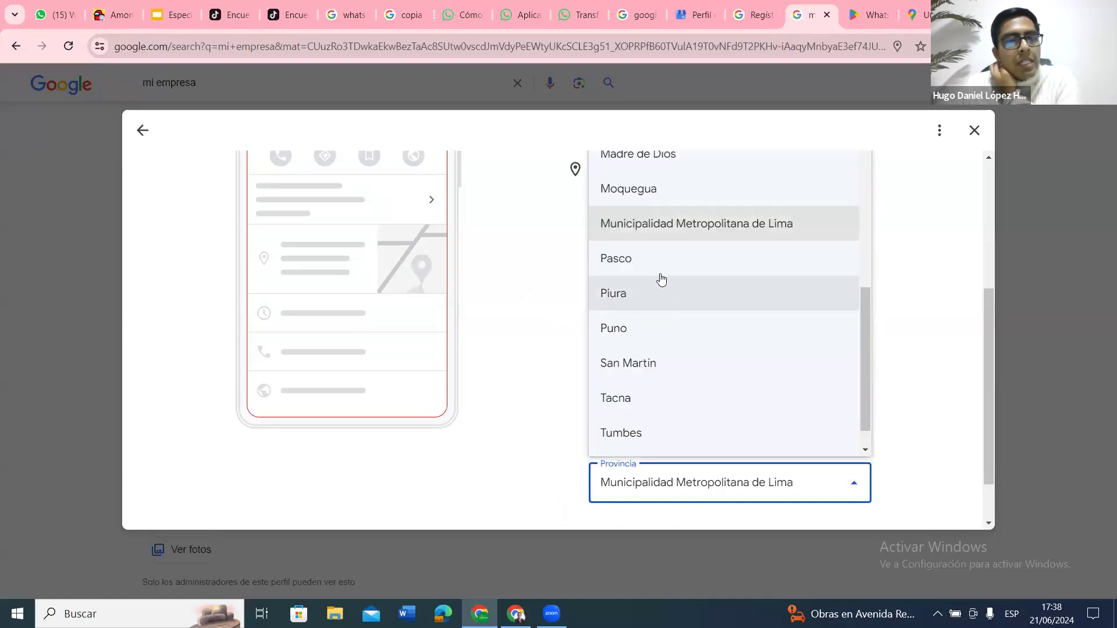
pyautogui.click(925, 302)
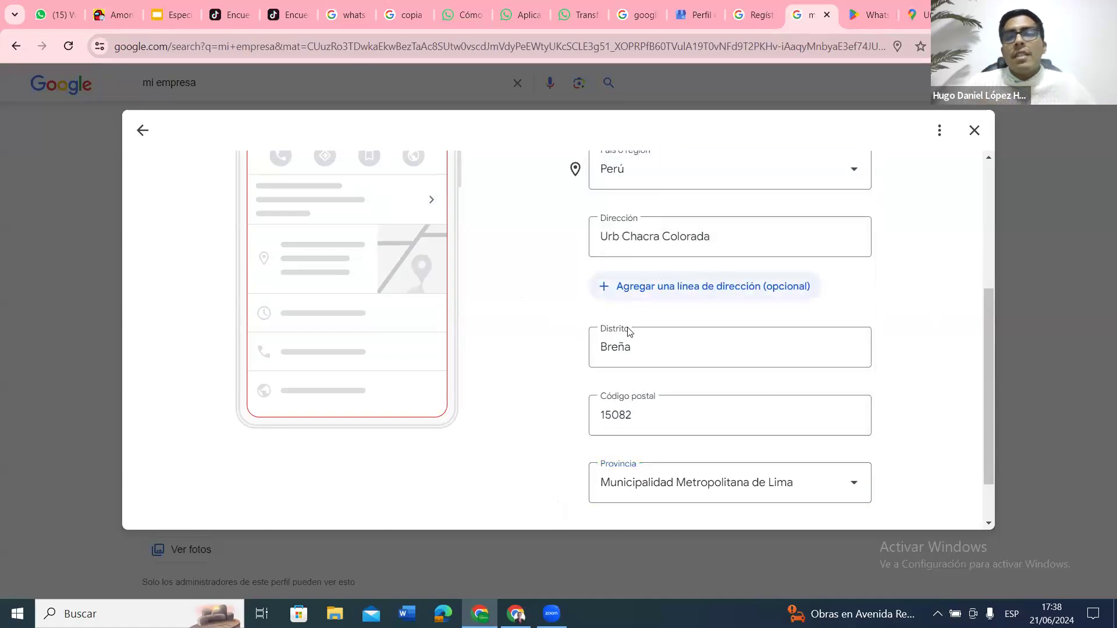
pyautogui.scroll(4, 631, 335)
pyautogui.scroll(-5, 632, 339)
pyautogui.click(707, 513)
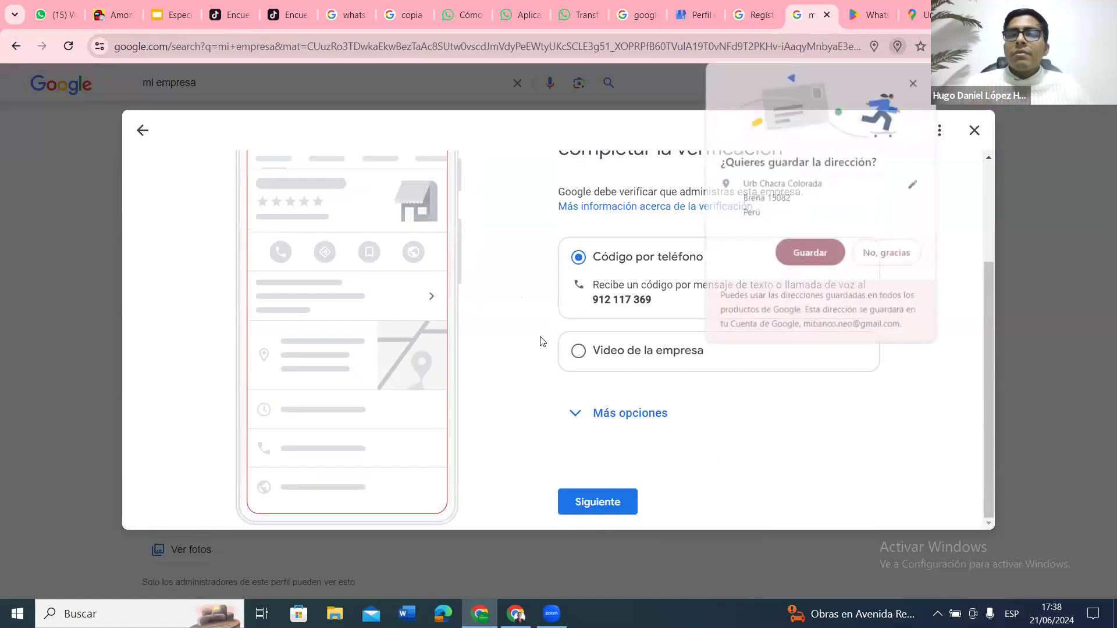
# - Decline saving the address, view more options, then exit the verification setup without verifying
pyautogui.click(914, 87)
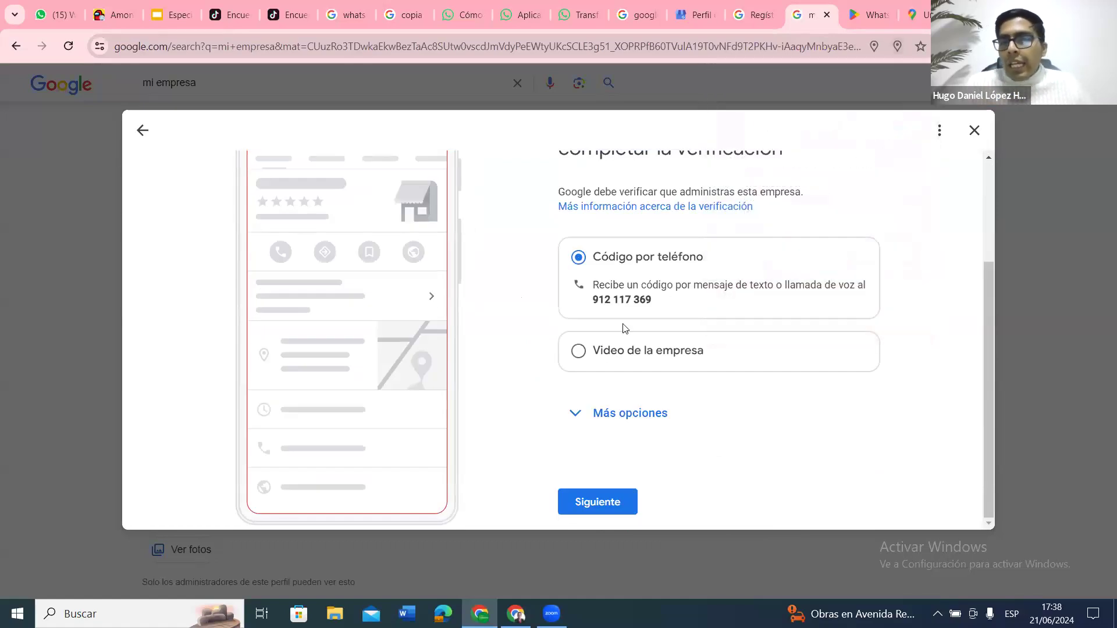
pyautogui.click(575, 414)
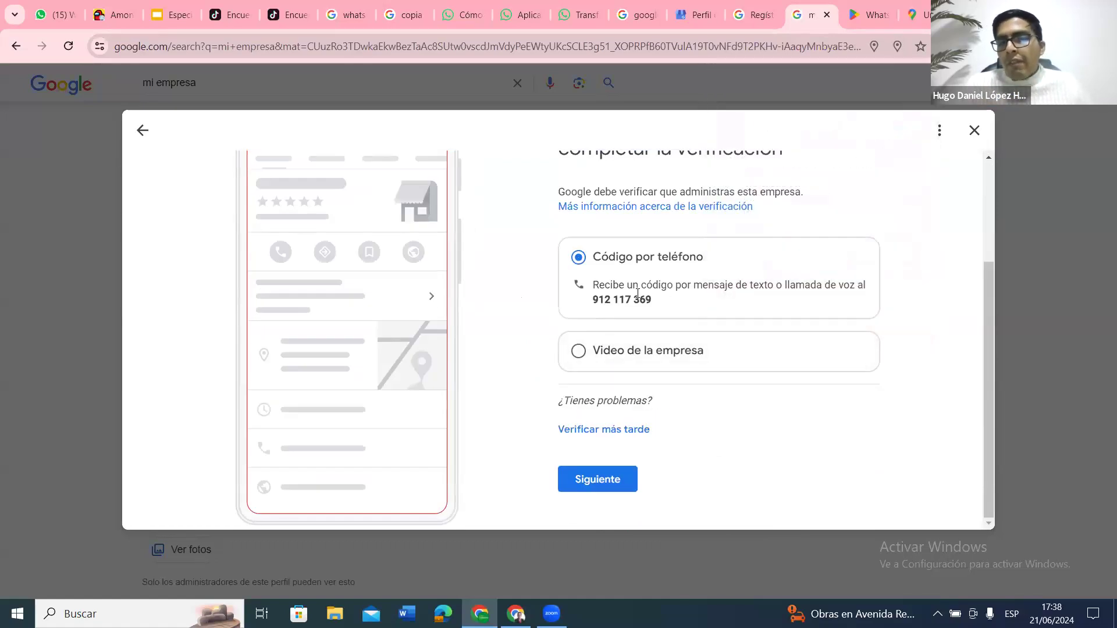
pyautogui.scroll(1, 640, 273)
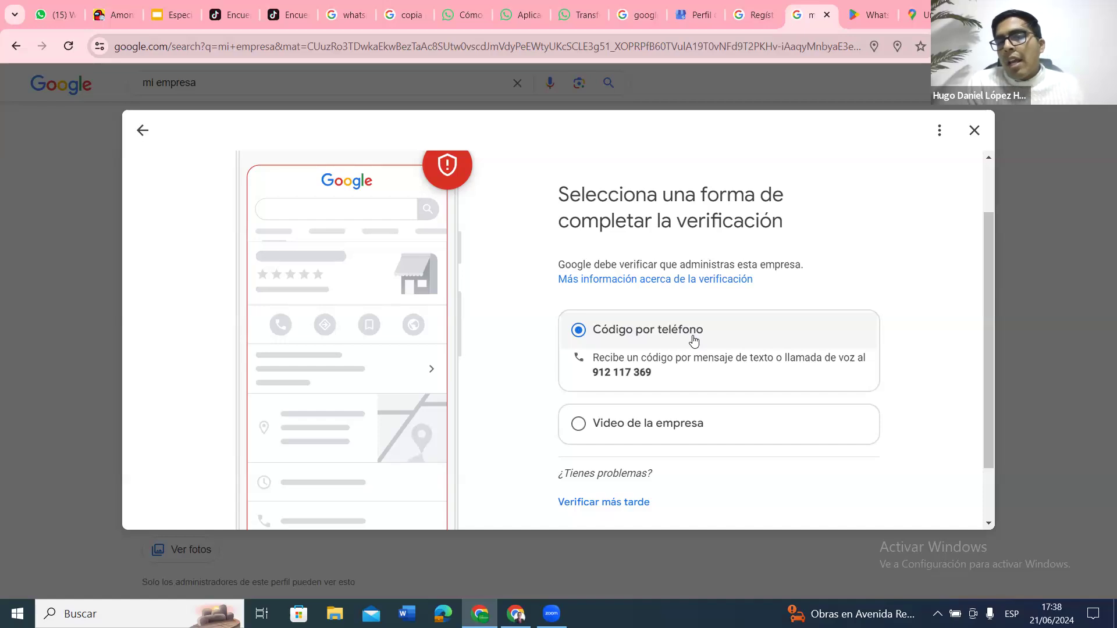
pyautogui.click(974, 130)
pyautogui.click(643, 378)
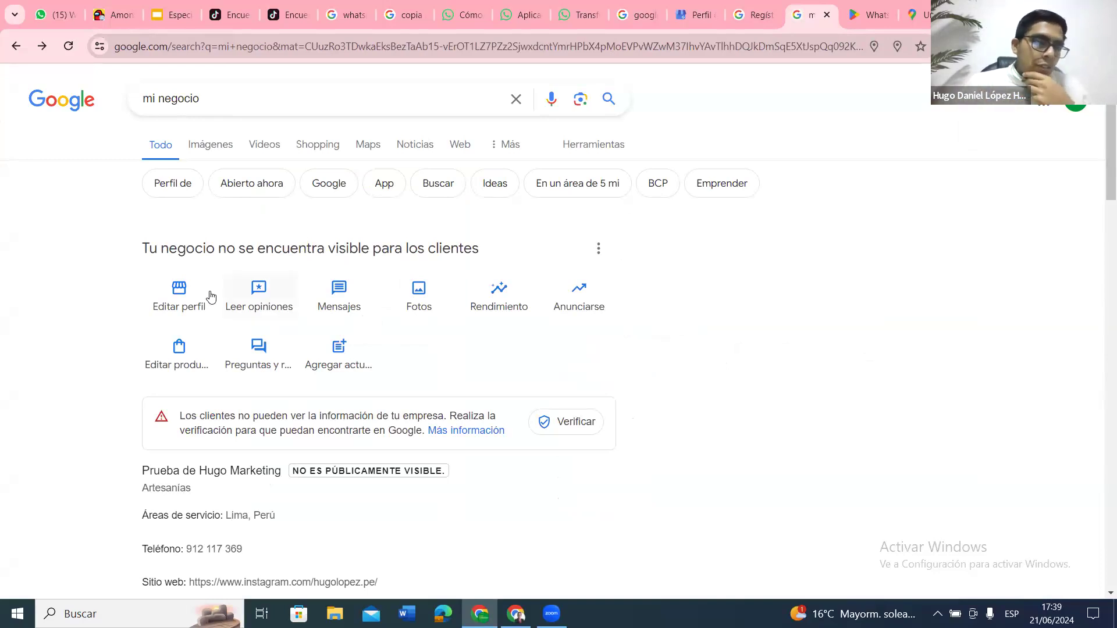
# - Open the business profile editor and scroll through its sections
pyautogui.click(190, 298)
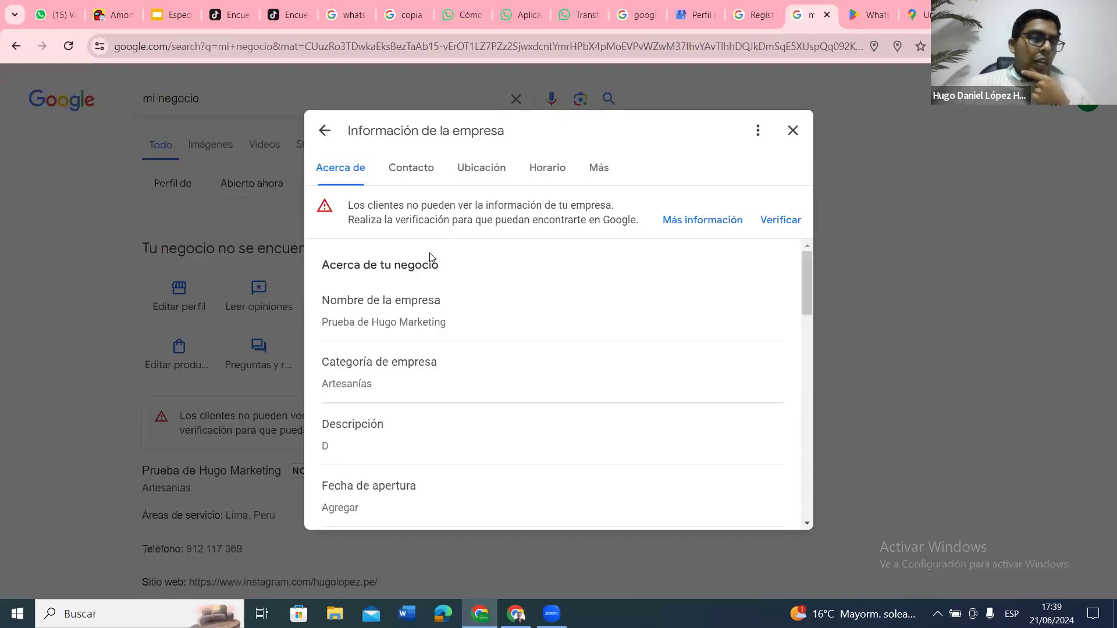
pyautogui.scroll(-3, 431, 288)
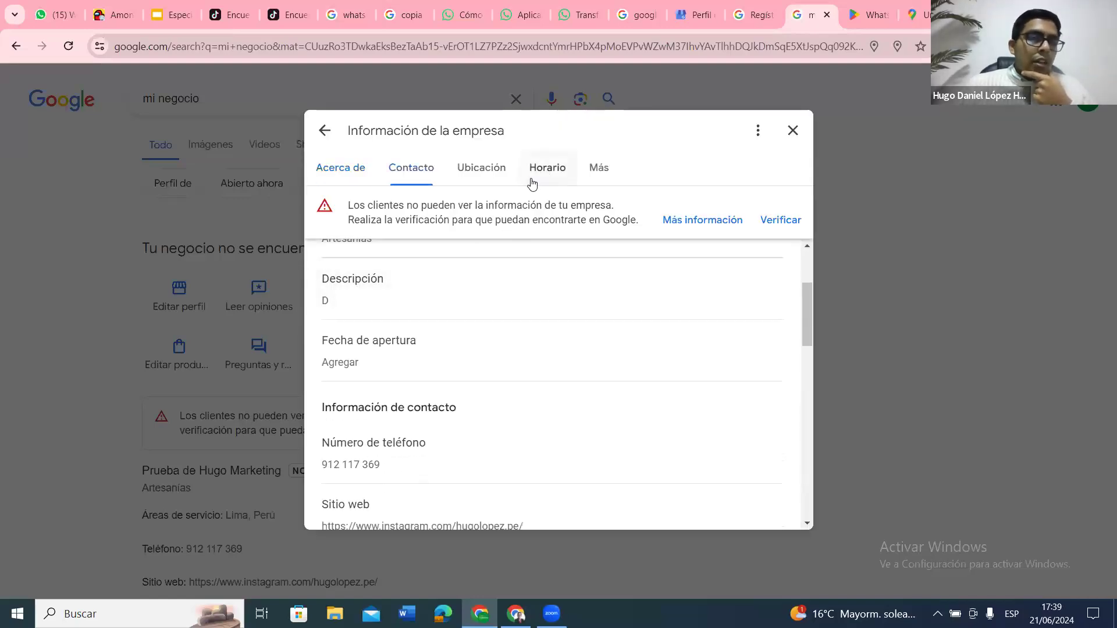
pyautogui.scroll(3, 456, 301)
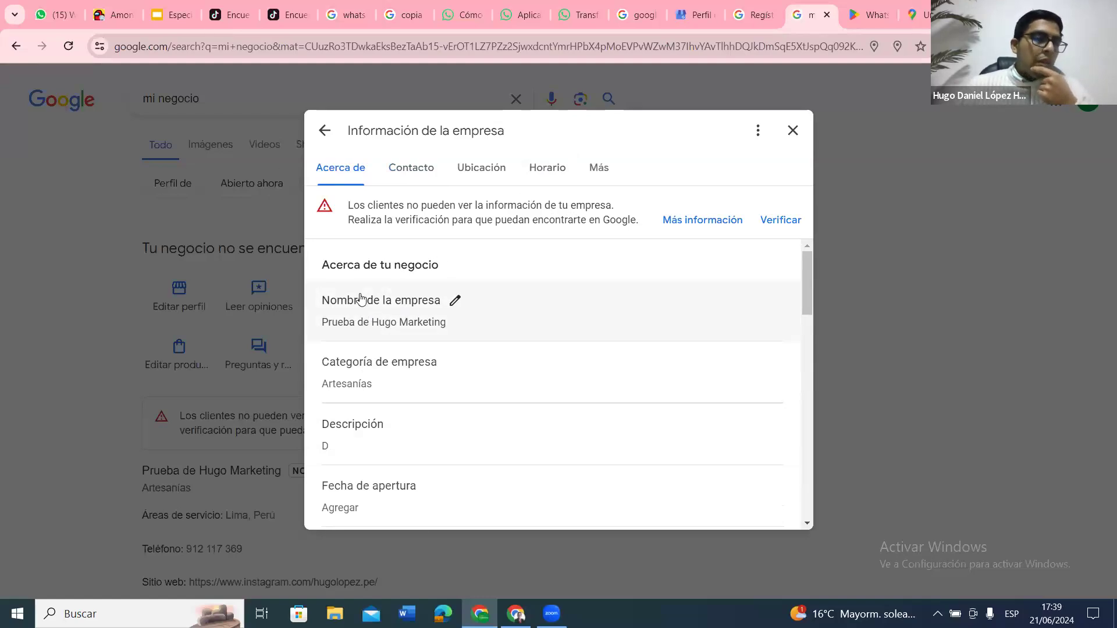
pyautogui.scroll(-1, 365, 319)
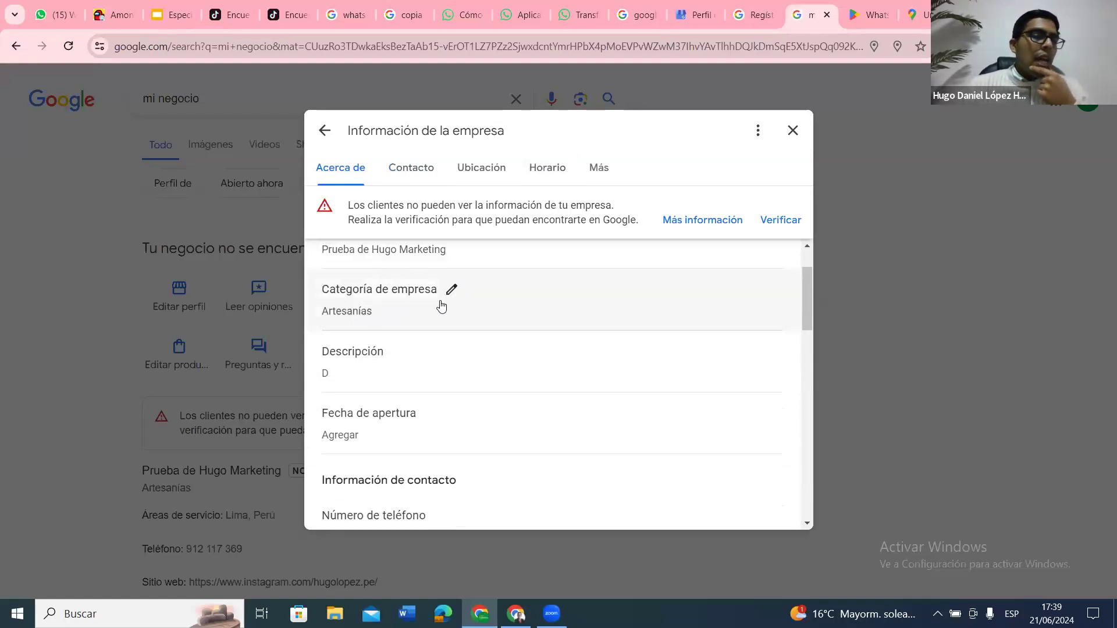
pyautogui.scroll(-1, 379, 324)
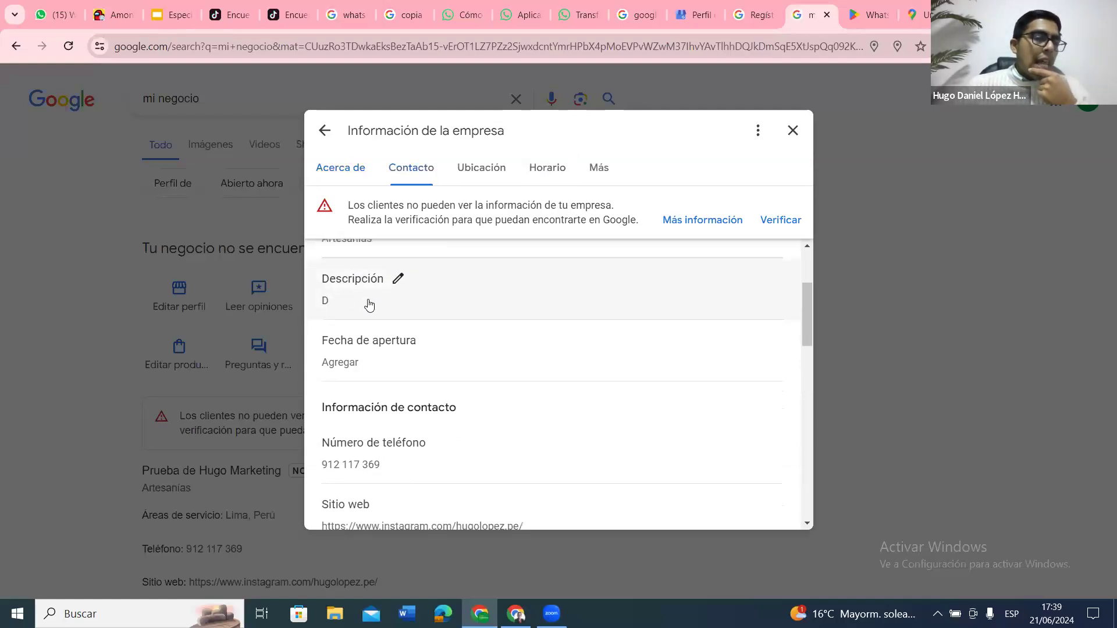
pyautogui.scroll(-1, 367, 294)
pyautogui.scroll(-1, 378, 285)
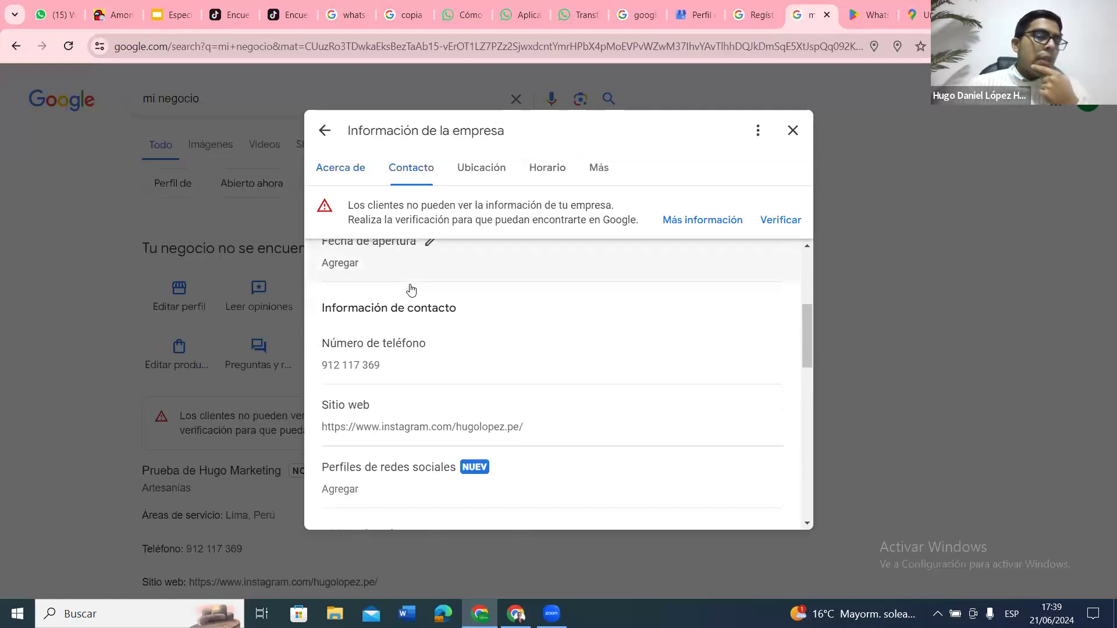
pyautogui.scroll(-1, 385, 349)
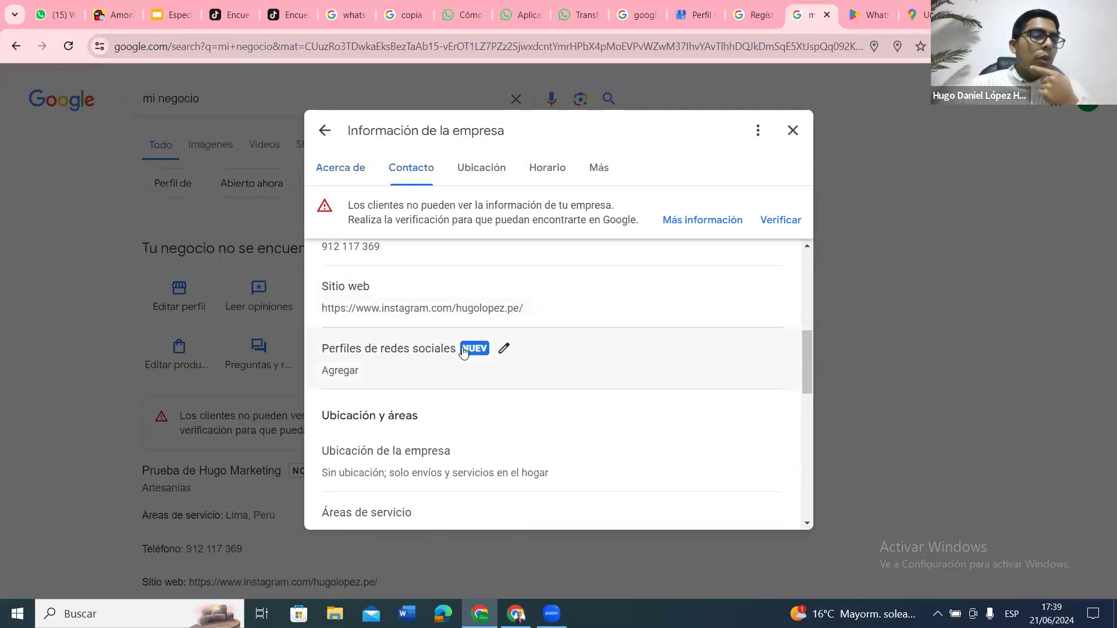
# - Add a social profile entry set to Facebook under Perfiles de redes sociales
pyautogui.click(504, 351)
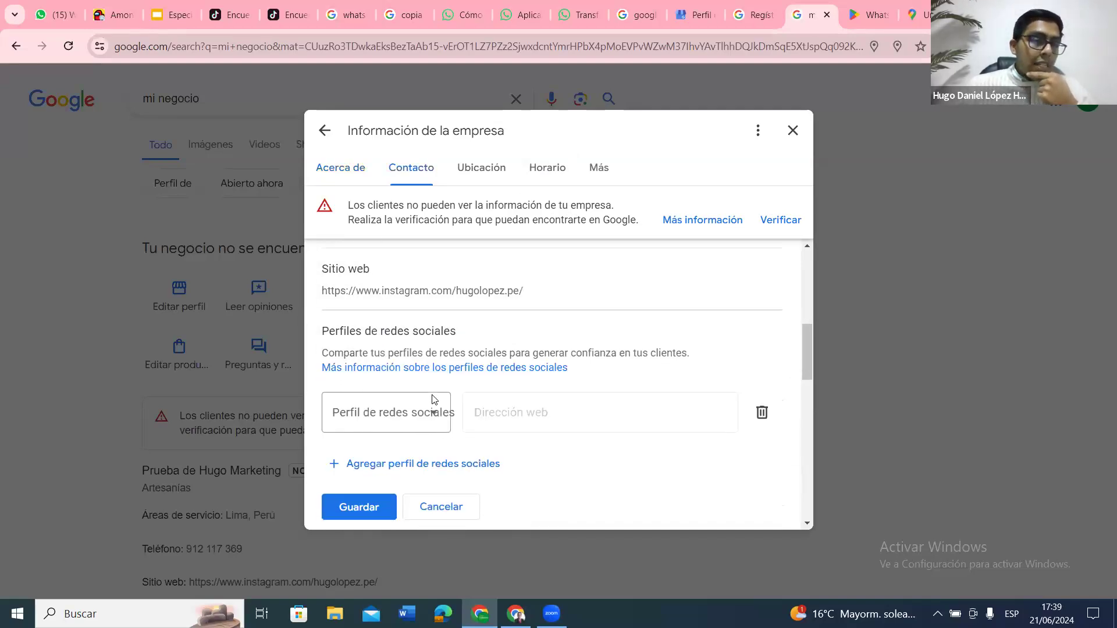
pyautogui.scroll(-1, 433, 399)
pyautogui.click(407, 406)
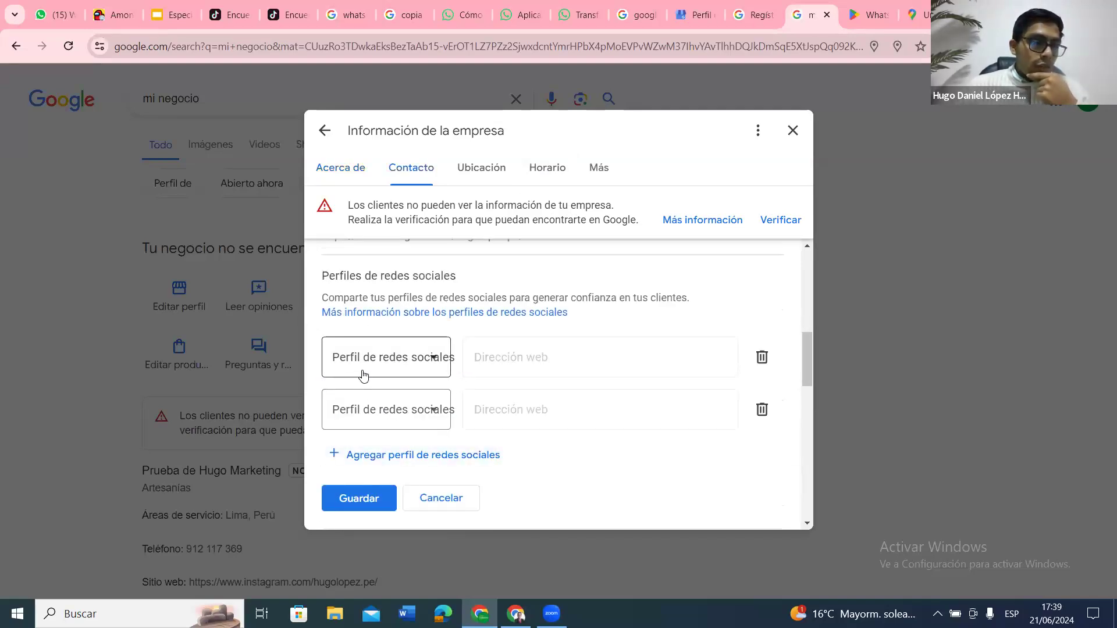
pyautogui.click(435, 357)
pyautogui.click(372, 248)
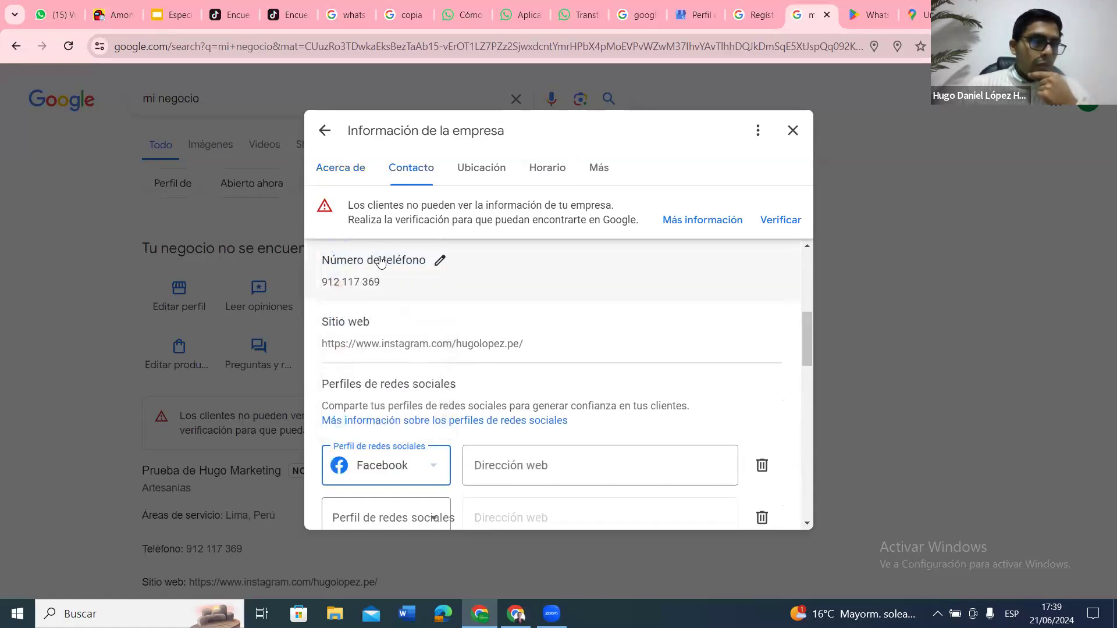
# - Close the business information editor without saving the Facebook entry
pyautogui.scroll(-1, 428, 430)
pyautogui.scroll(-2, 427, 429)
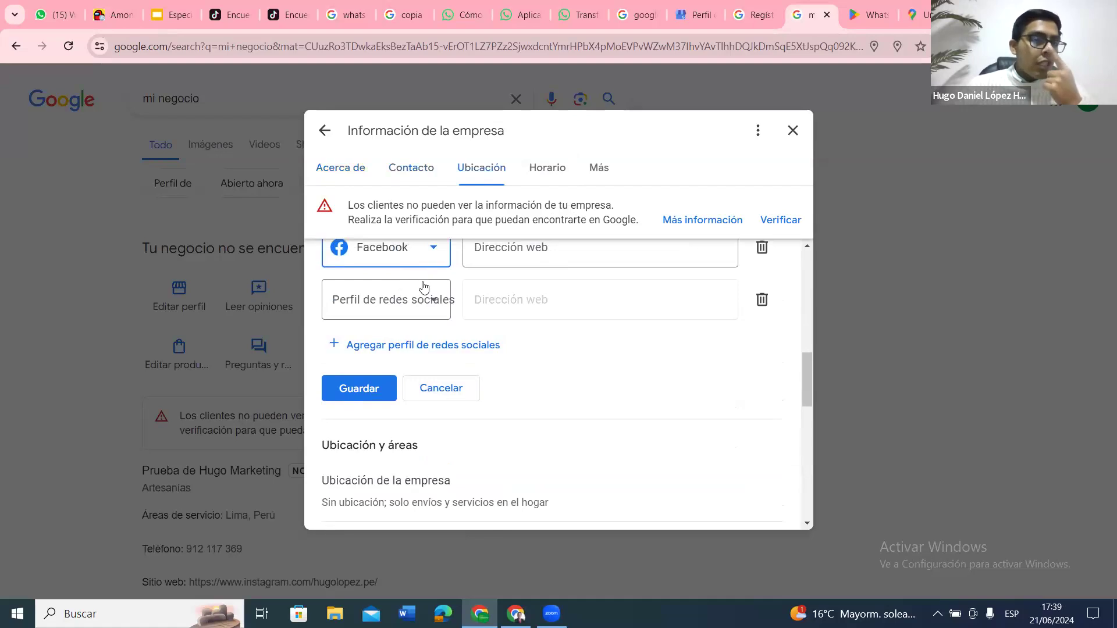
pyautogui.scroll(-2, 410, 349)
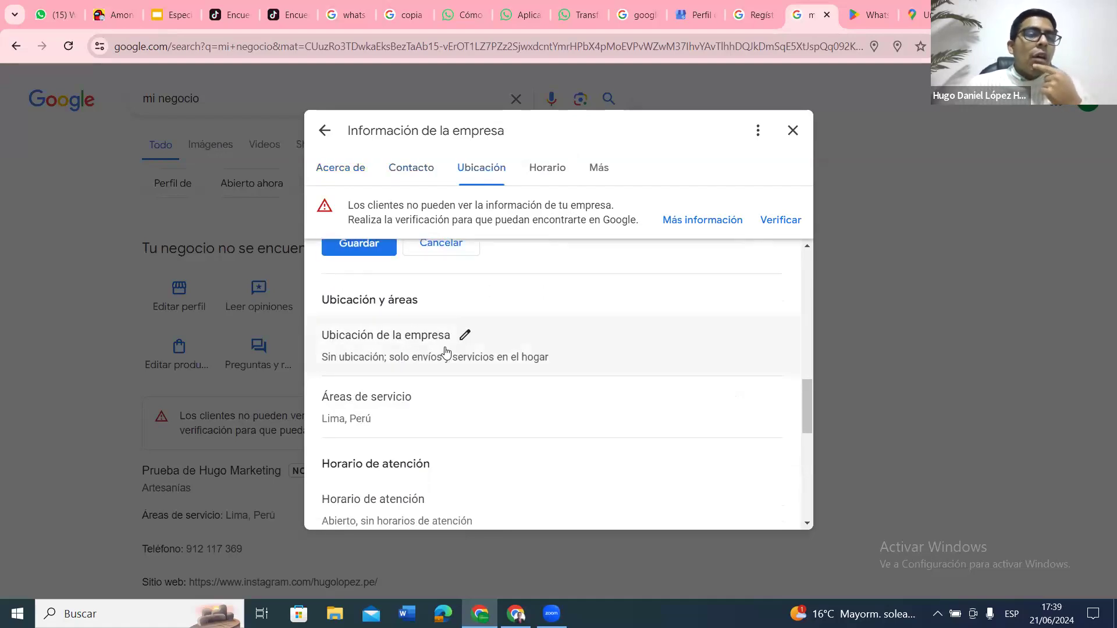
pyautogui.scroll(-3, 445, 352)
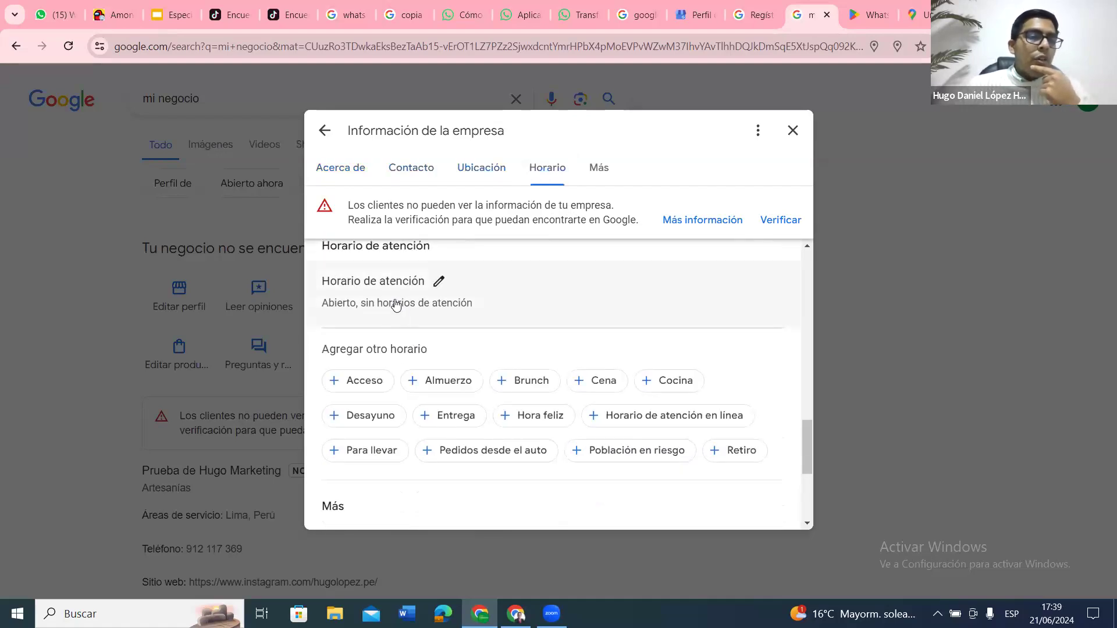
pyautogui.scroll(-4, 463, 331)
pyautogui.scroll(2, 560, 346)
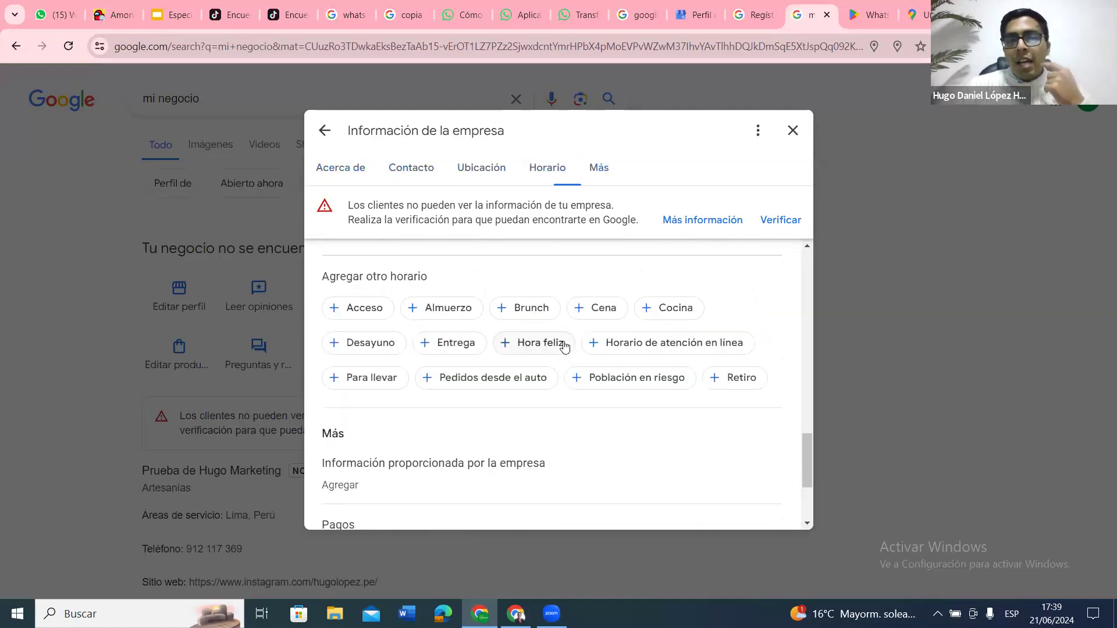
pyautogui.scroll(5, 563, 345)
pyautogui.click(781, 137)
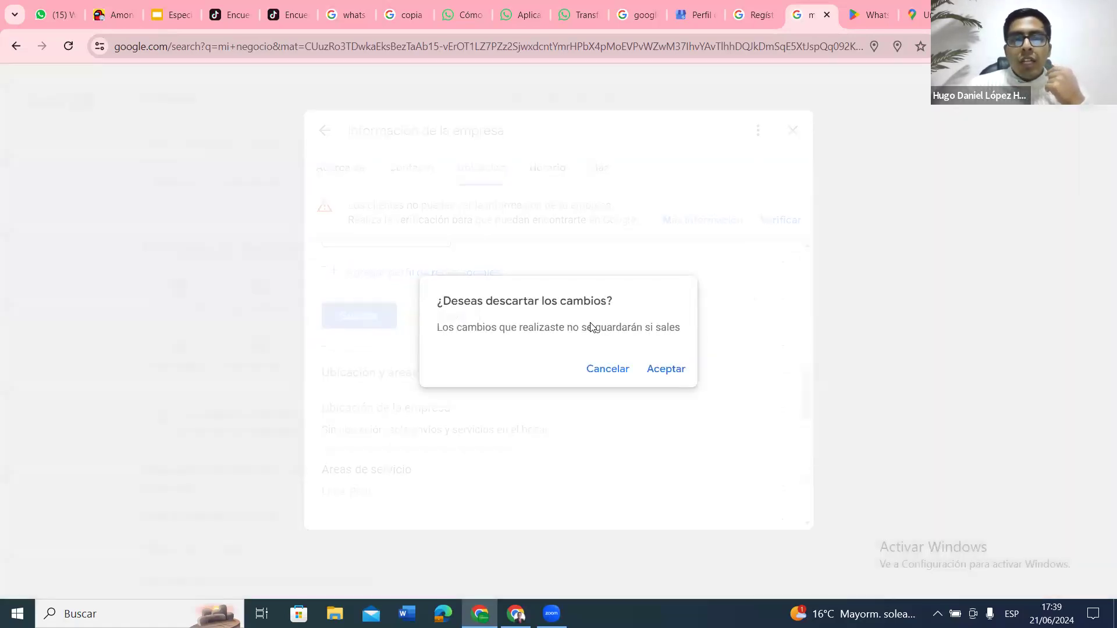
# - Discard the unsaved social-profile edits, then open and dismiss the Leer opiniones reviews verification prompt
pyautogui.click(663, 366)
pyautogui.click(259, 300)
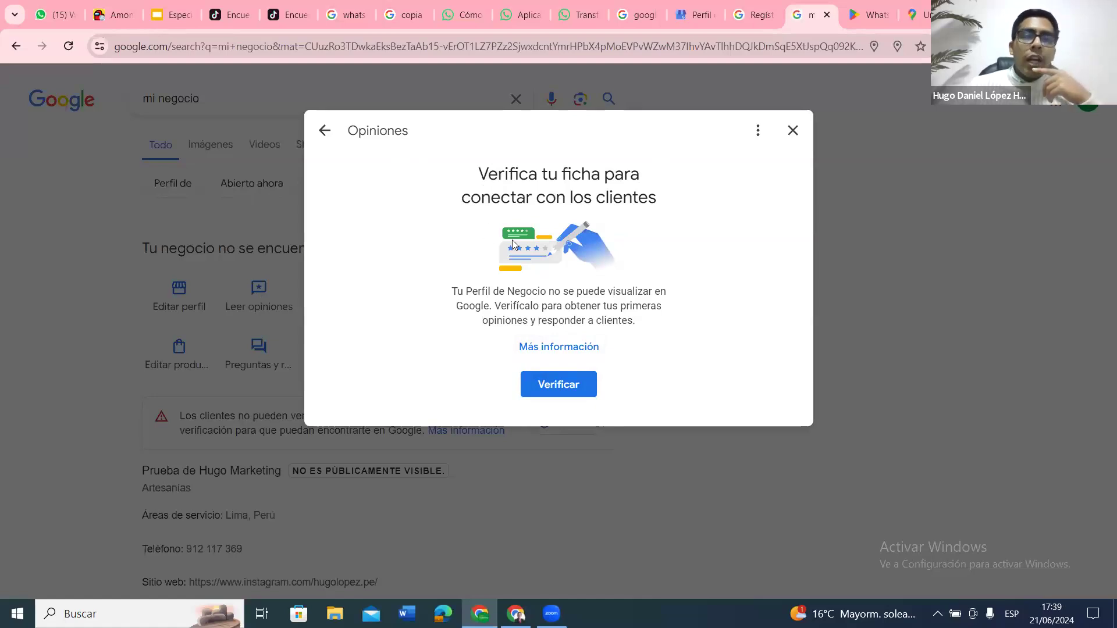
pyautogui.click(791, 131)
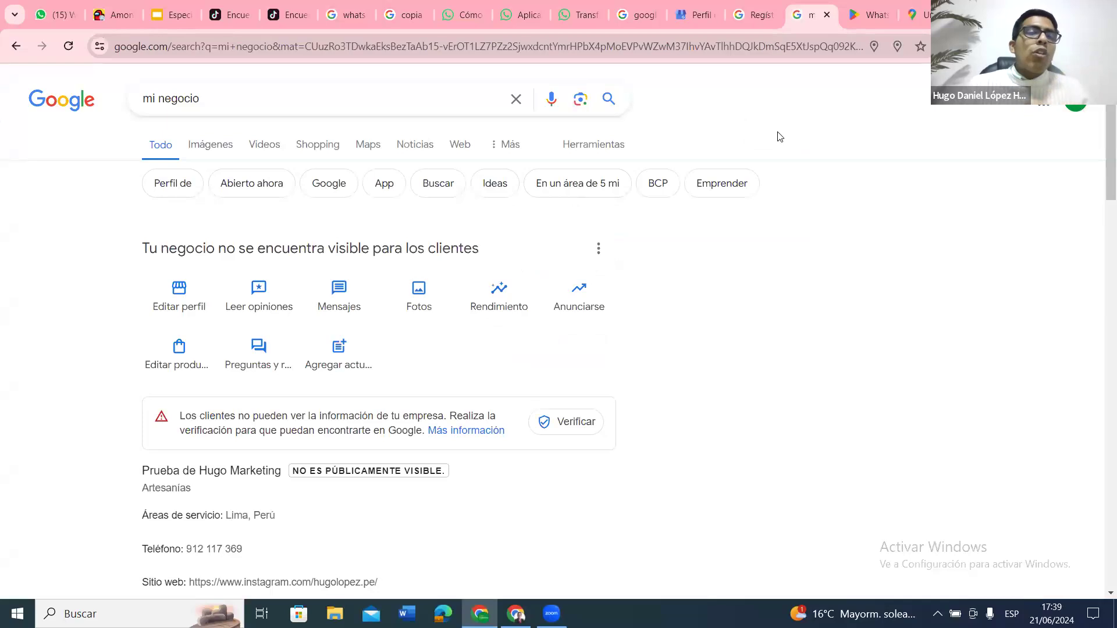